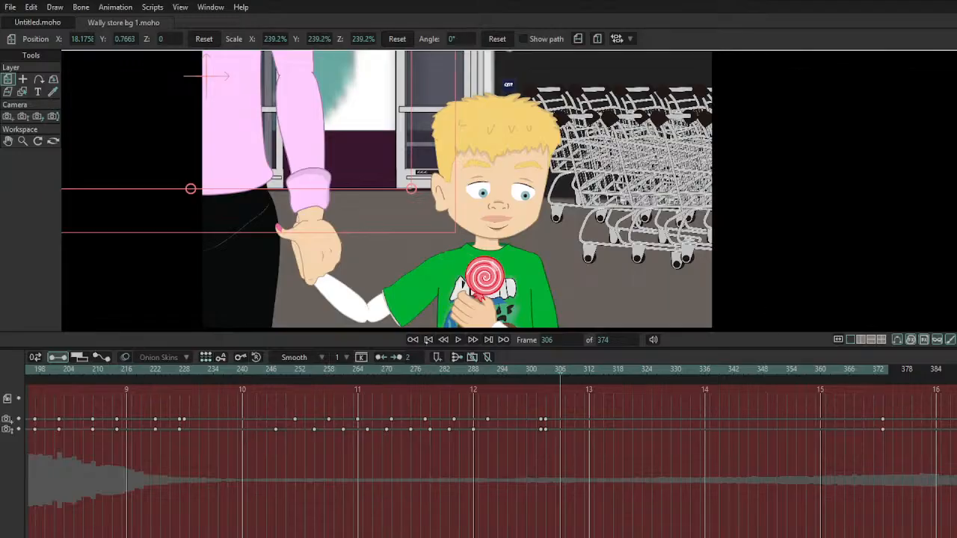
Step: Play the store animation from the start to review its shots, and return to frame 0
click(429, 340)
click(458, 340)
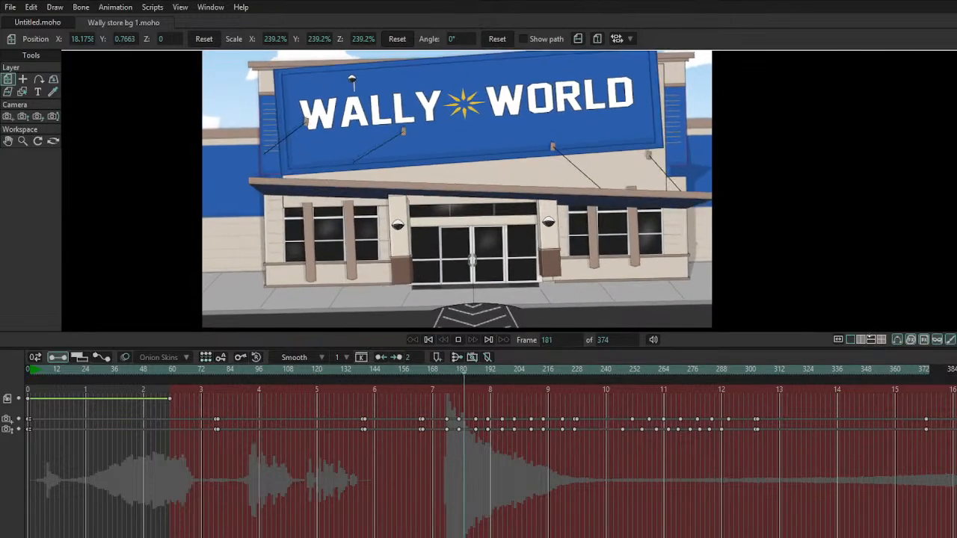
key(space)
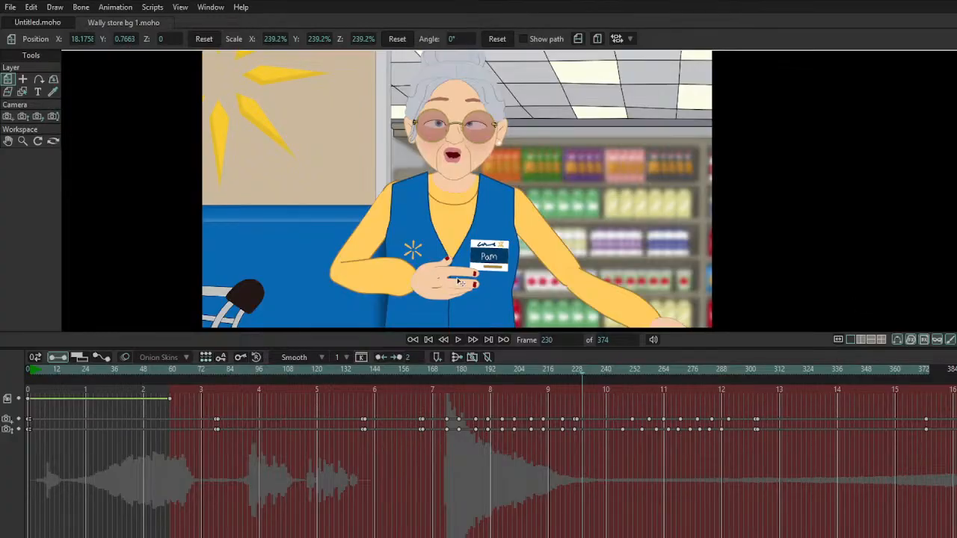
key(ctrl+shift+Left)
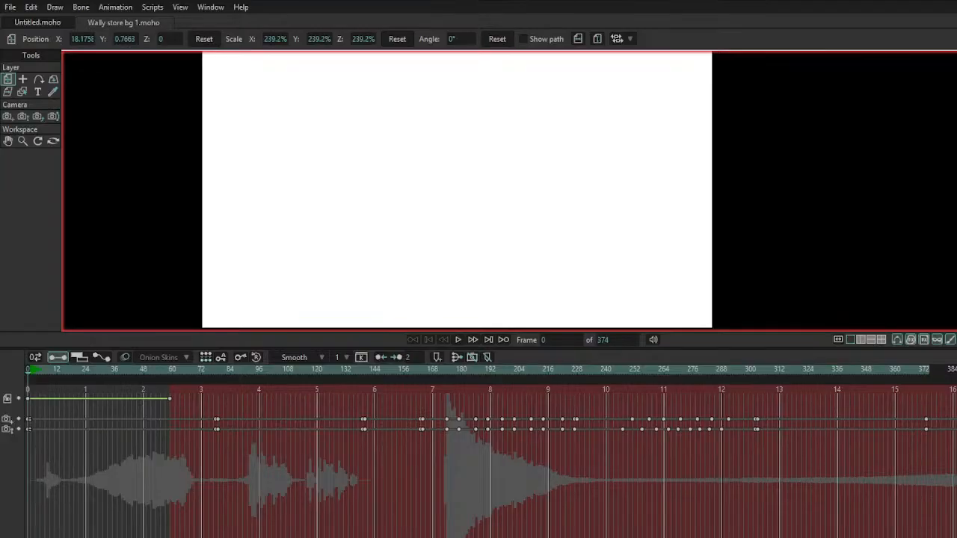
Step: Create a new document, open Tantrum store scene setup.moho, and return to Wally store bg 1.moho
click(10, 7)
click(46, 28)
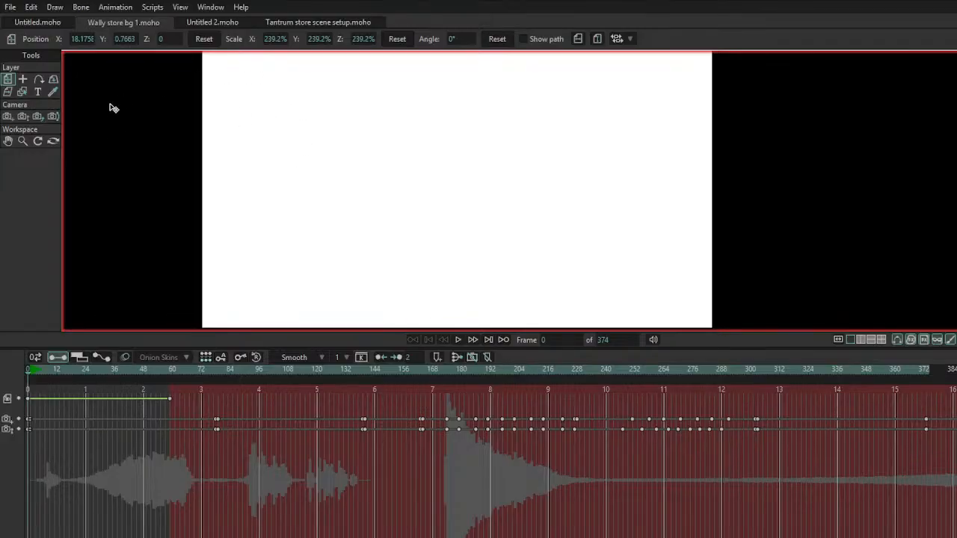
Step: Show the artwork outside the camera frame and delete the store entrance backdrop containing the rows of shopping carts
click(56, 197)
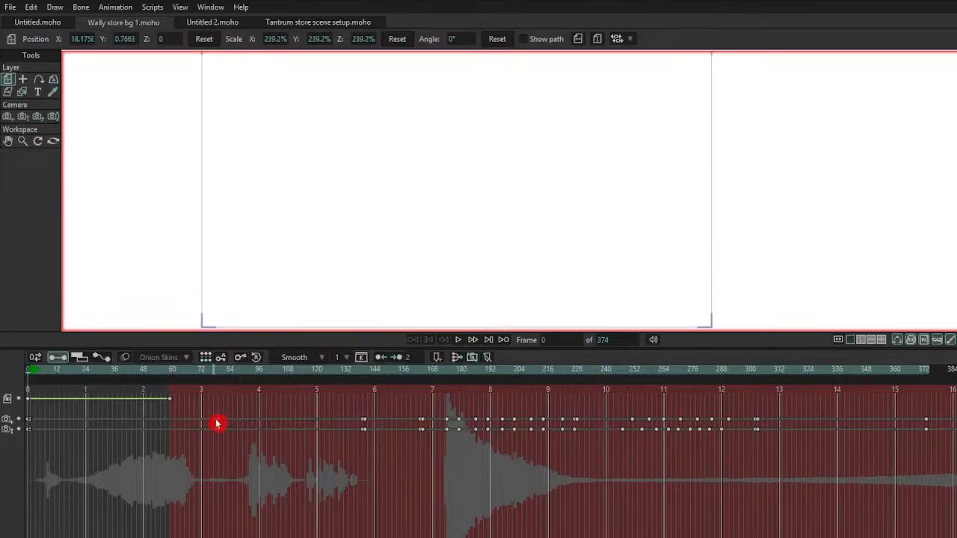
scroll(363, 218, down, 6)
scroll(363, 218, down, 2)
scroll(321, 202, up, 6)
drag(266, 186, 334, 240)
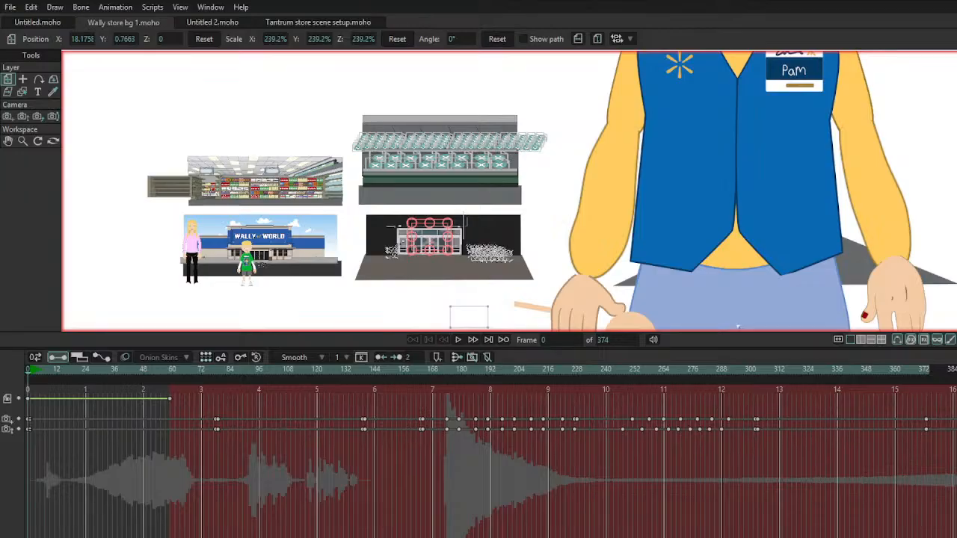
click(464, 221)
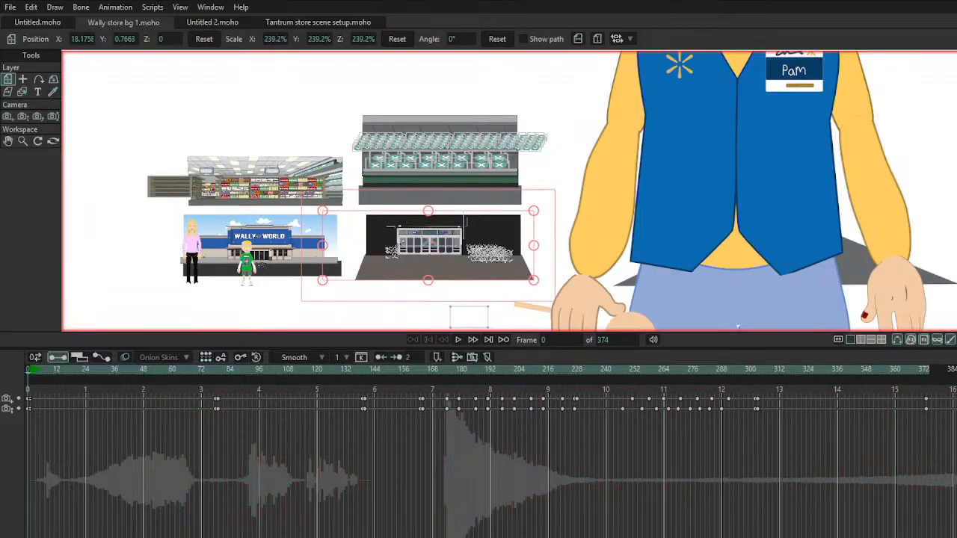
key(ctrl+z)
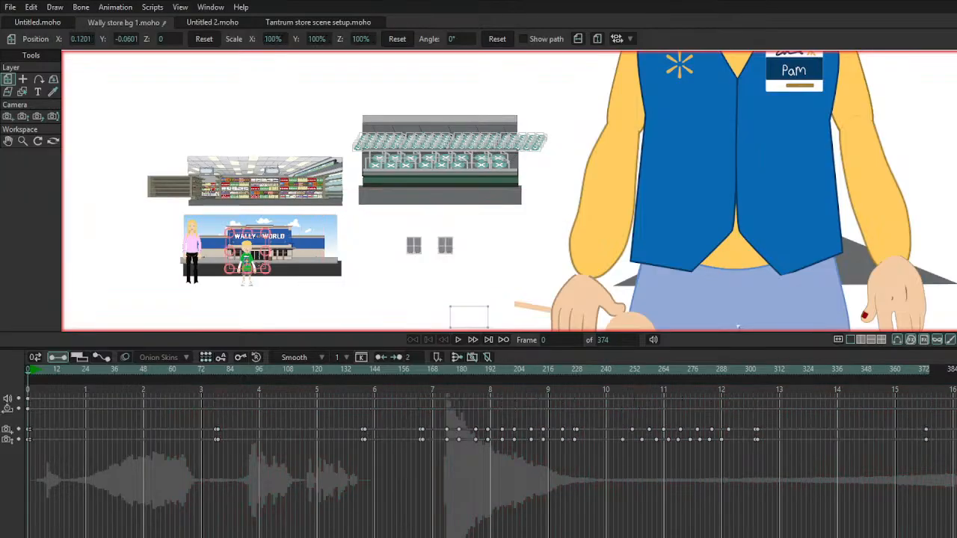
Step: Delete the dark grey floor backdrop behind the clerk and the green-and-grey backdrop beside the stocked aisle
click(704, 236)
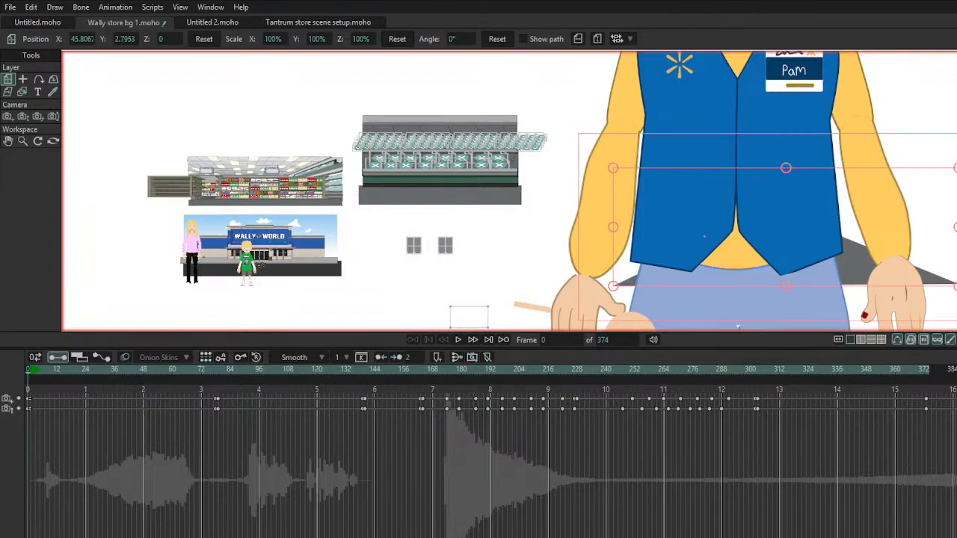
key(ctrl+z)
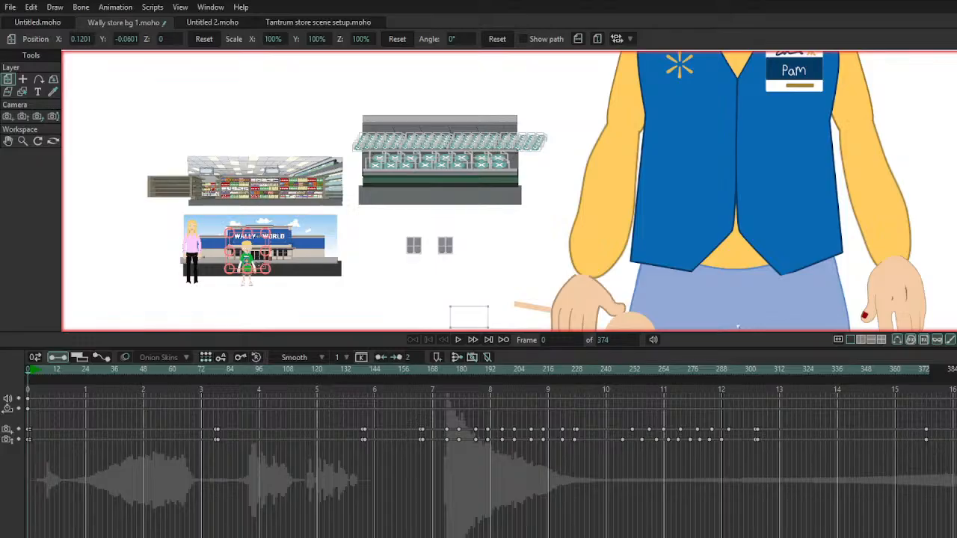
click(440, 159)
click(245, 183)
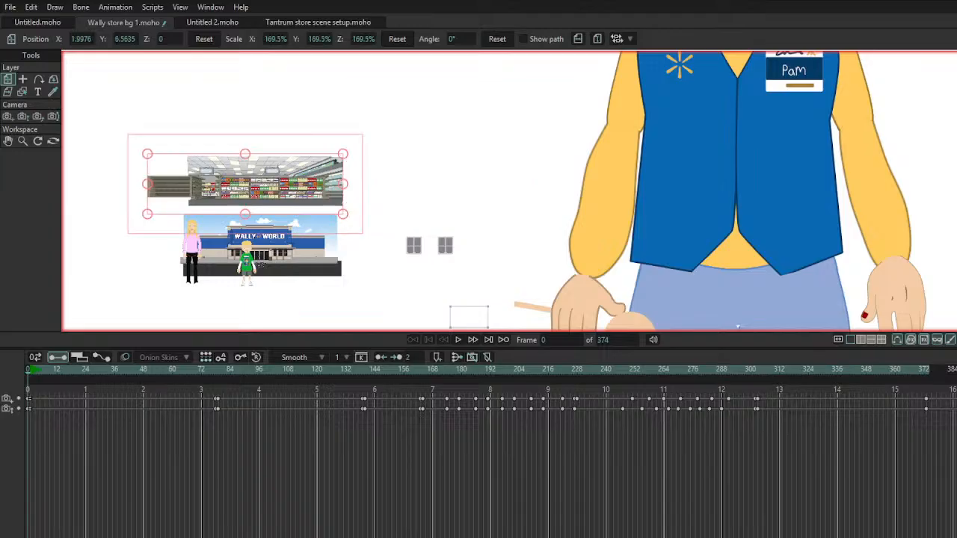
Step: Delete the Wally World exterior backdrop and the leftover pair of grey doors, keeping the stocked aisle
scroll(487, 203, up, 5)
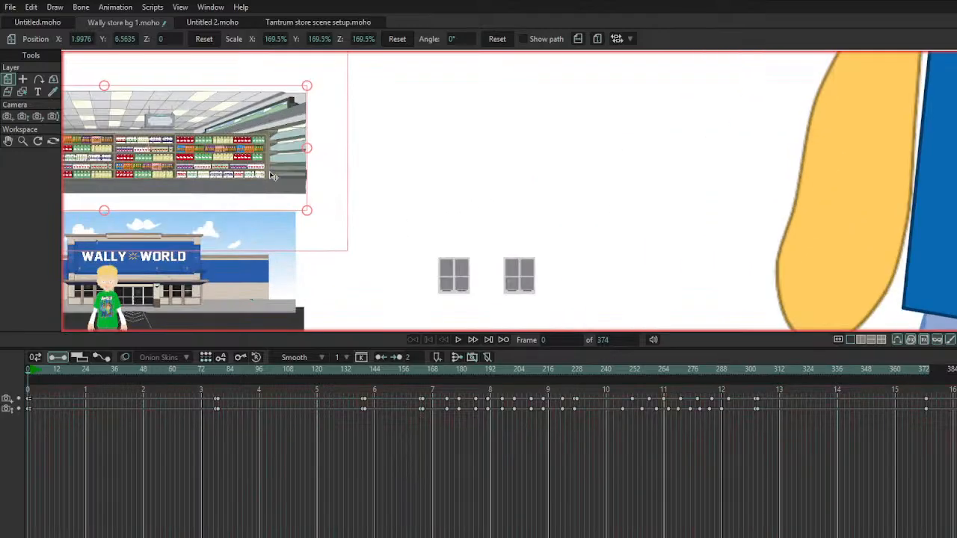
drag(534, 213, 566, 187)
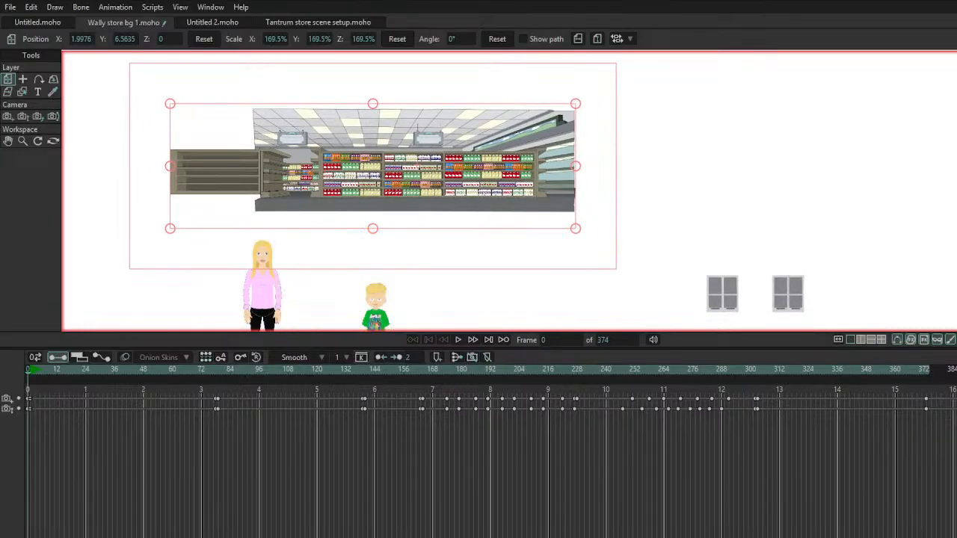
click(365, 259)
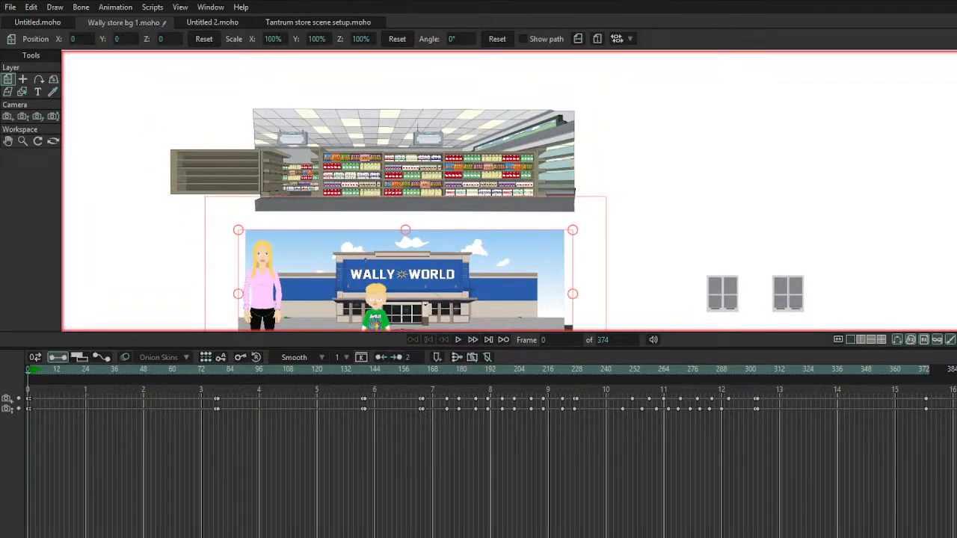
key(Delete)
click(262, 290)
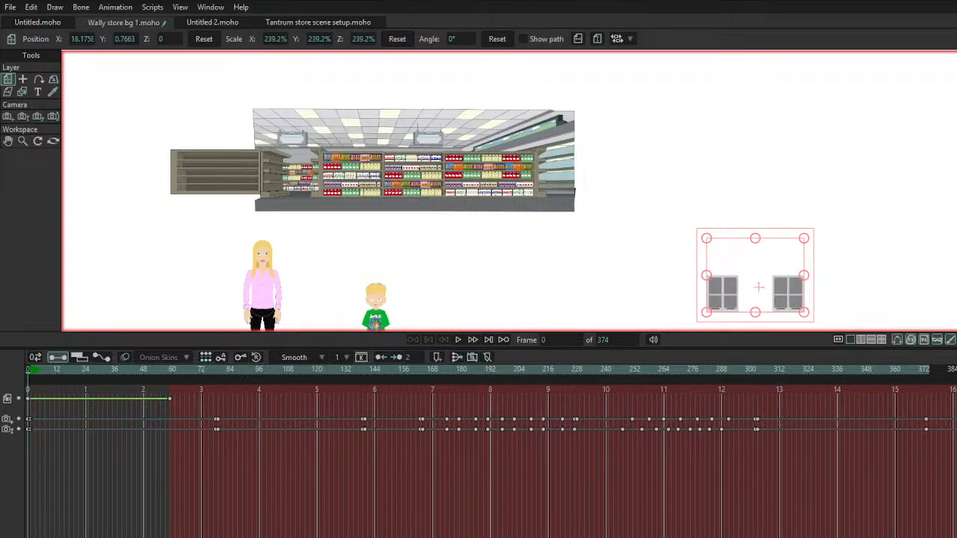
click(763, 282)
Step: Move the camera at frame 0 over the stocked store aisle, to about X 1.60, Y 7.30
click(9, 117)
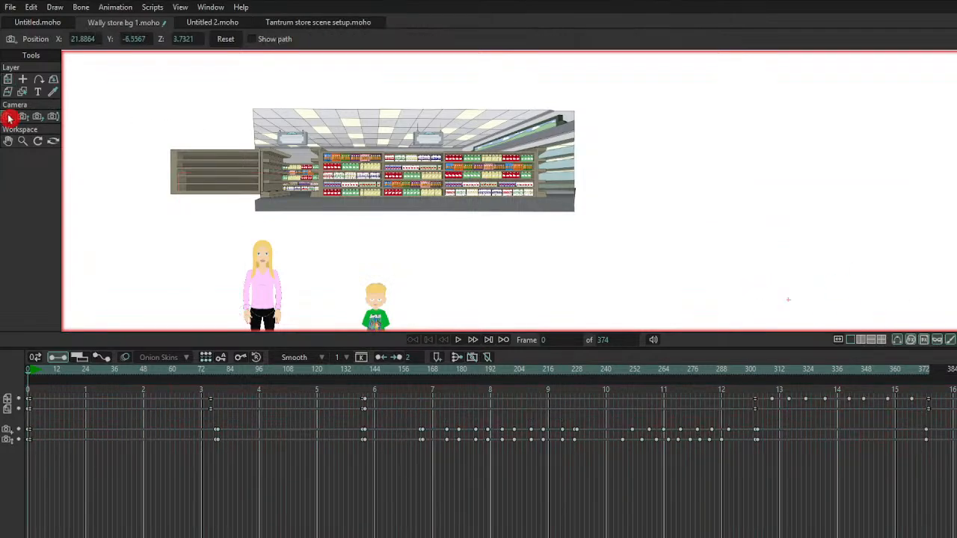
drag(747, 314, 507, 182)
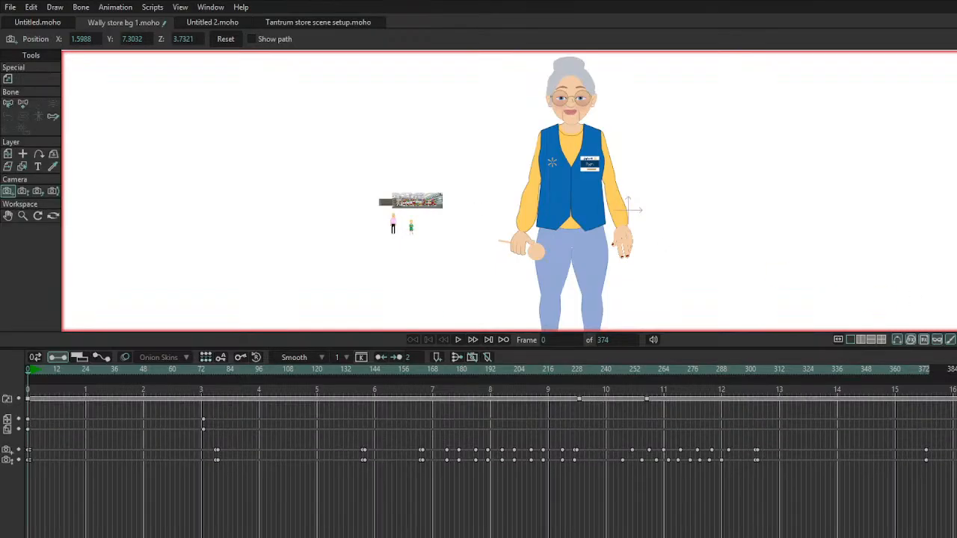
click(419, 186)
scroll(389, 216, up, 10)
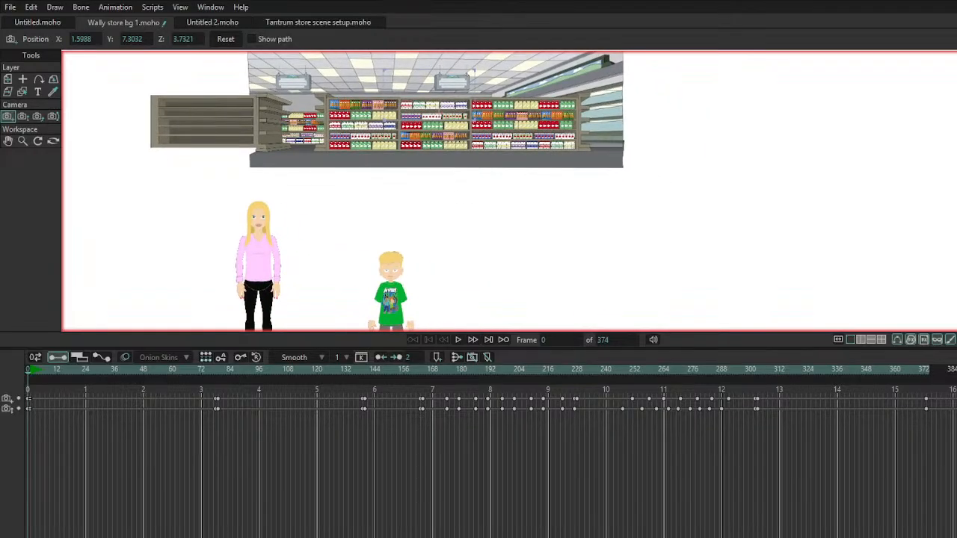
Step: Scale the mother and boy group to 24.9% and stand it on the aisle floor in front of the stocked shelves
click(11, 81)
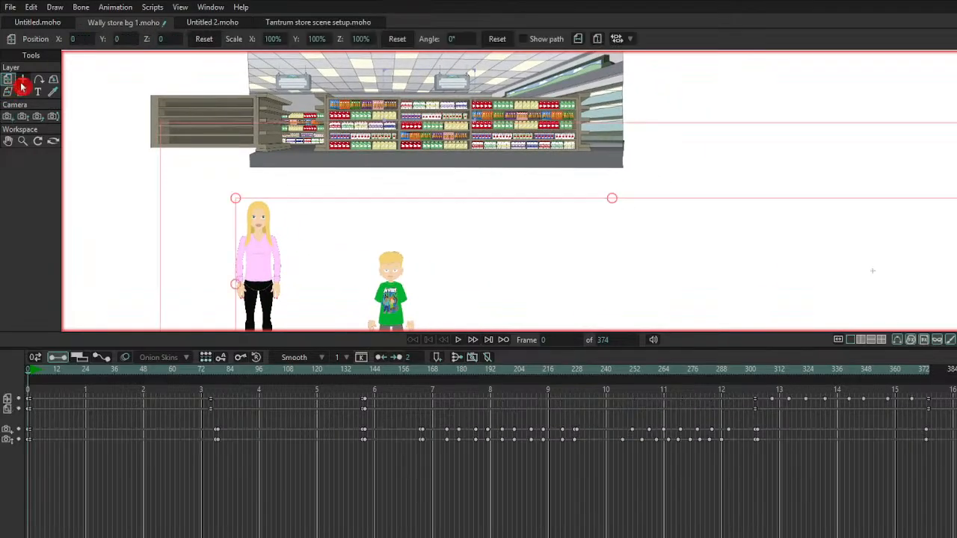
drag(236, 198, 348, 270)
drag(566, 295, 599, 157)
scroll(544, 133, up, 6)
scroll(433, 155, down, 4)
drag(434, 156, 329, 178)
scroll(329, 180, up, 6)
scroll(336, 277, up, 6)
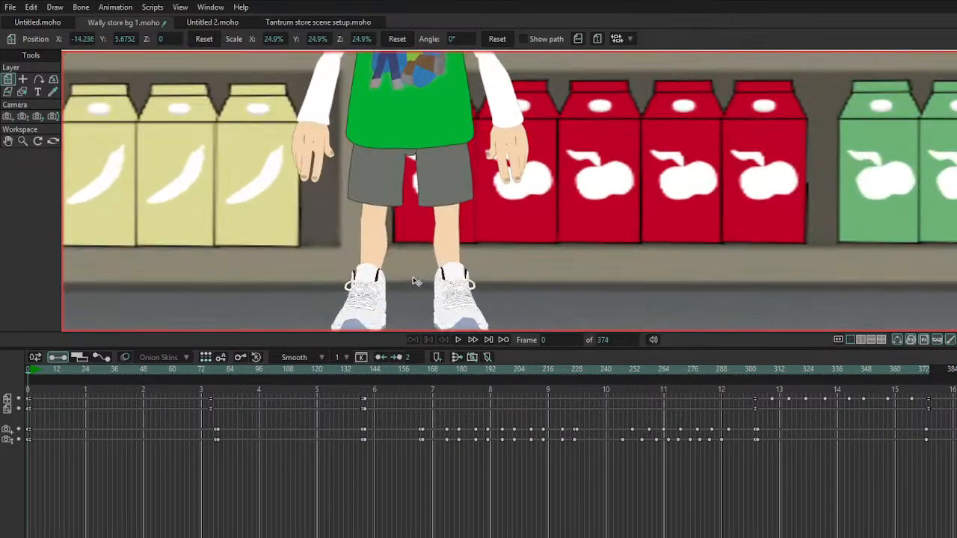
scroll(417, 282, down, 5)
scroll(425, 262, down, 3)
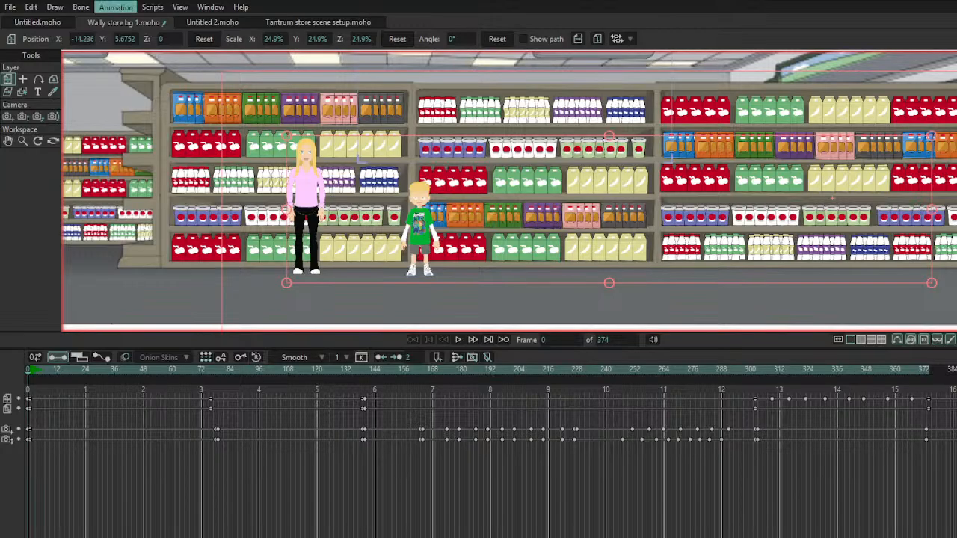
Step: Clear all animation from the document, including the layer and camera keyframes
click(149, 75)
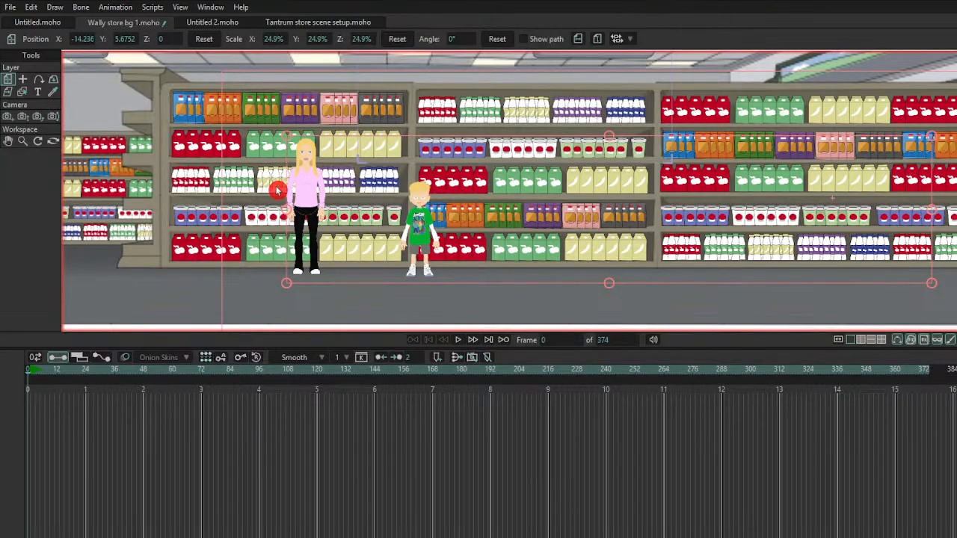
drag(274, 197, 340, 213)
scroll(340, 213, down, 3)
scroll(395, 226, up, 8)
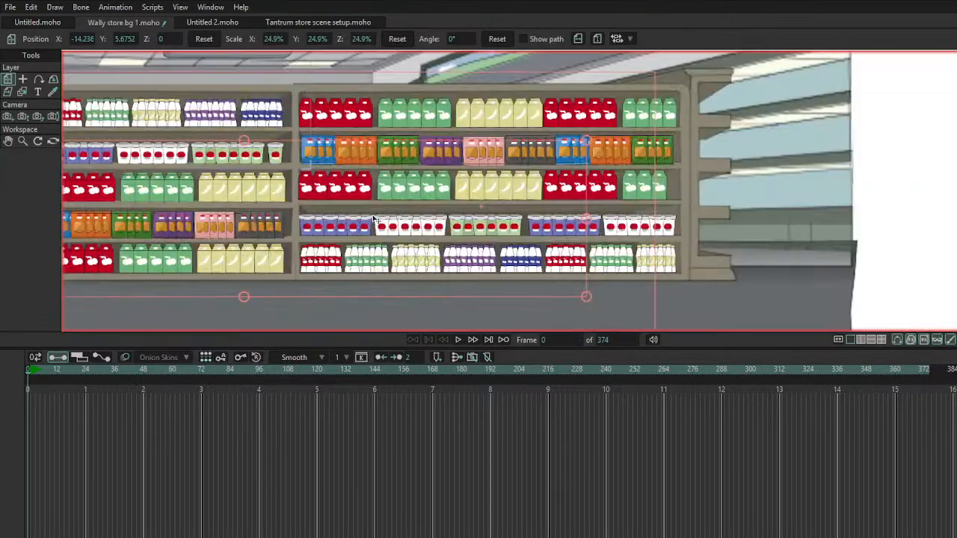
scroll(395, 226, down, 5)
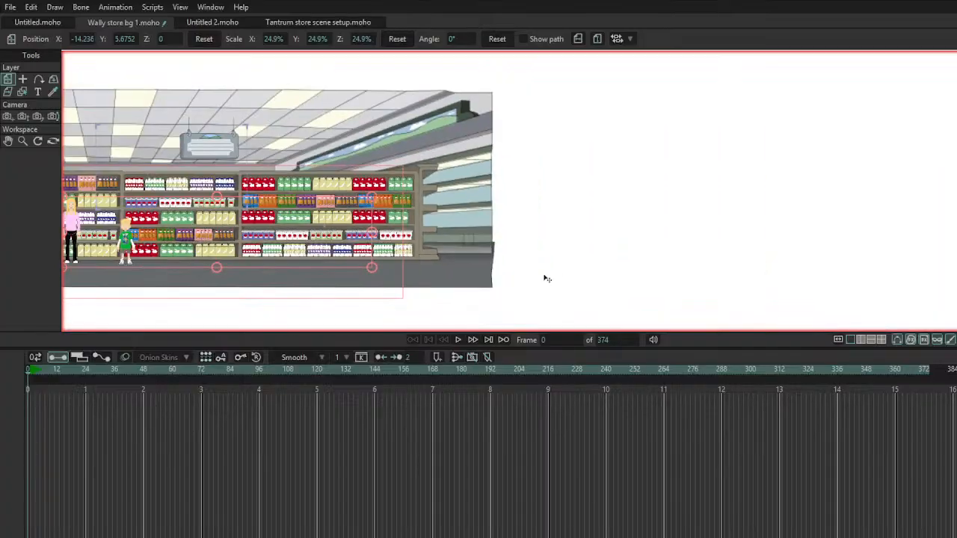
drag(351, 238, 590, 266)
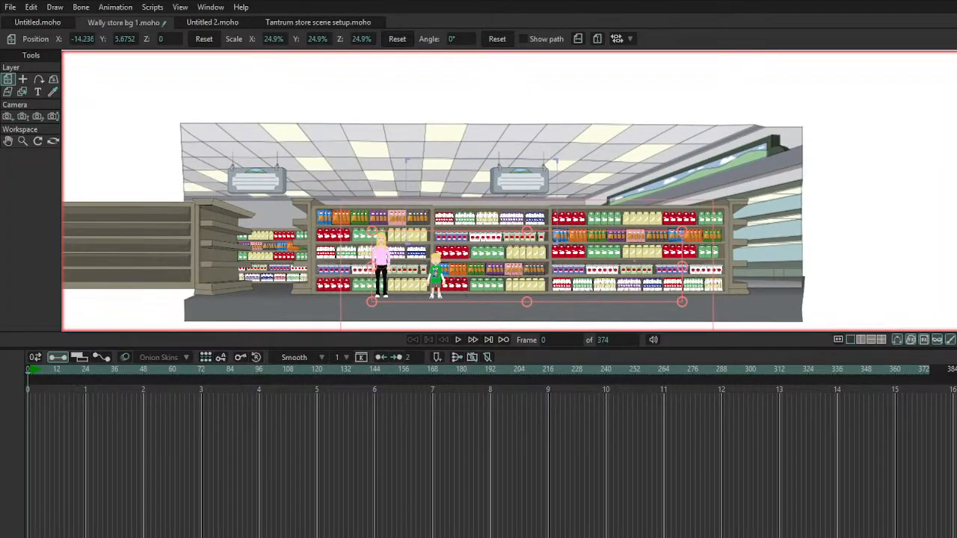
Step: Move the mother along the aisle, away from the boy, to X about -3.59
key(ctrl+z)
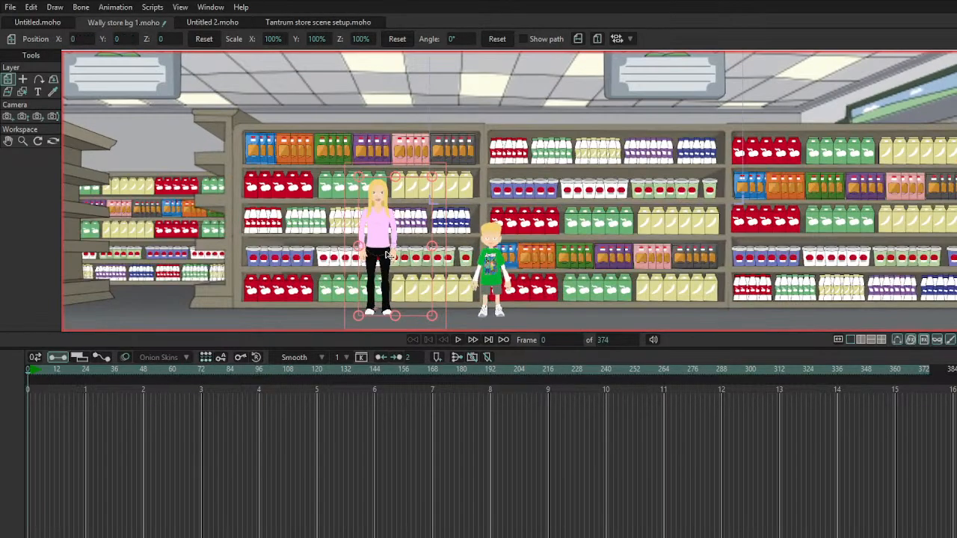
key(ctrl+z)
drag(419, 282, 341, 269)
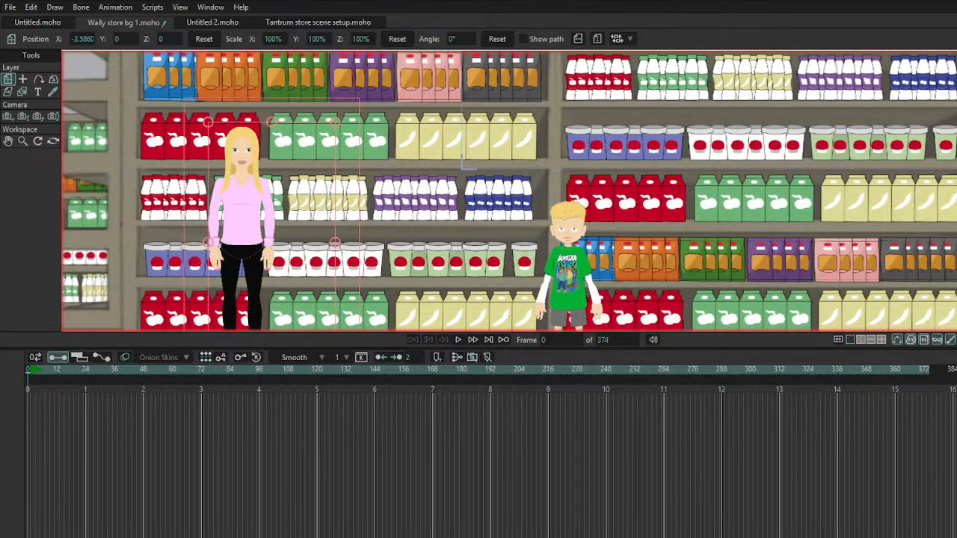
Step: Move the boy along the aisle so he stands right beside the mother
drag(615, 255, 367, 230)
scroll(308, 224, up, 4)
scroll(361, 229, down, 7)
drag(527, 279, 422, 280)
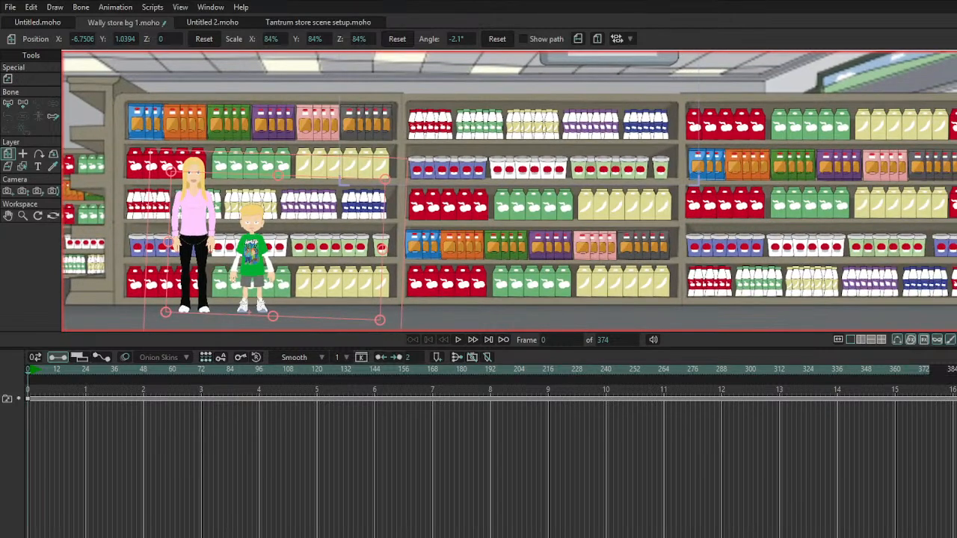
Step: Paste the shopping cart into the aisle scene and place it beside the mother and boy
click(956, 299)
click(956, 299)
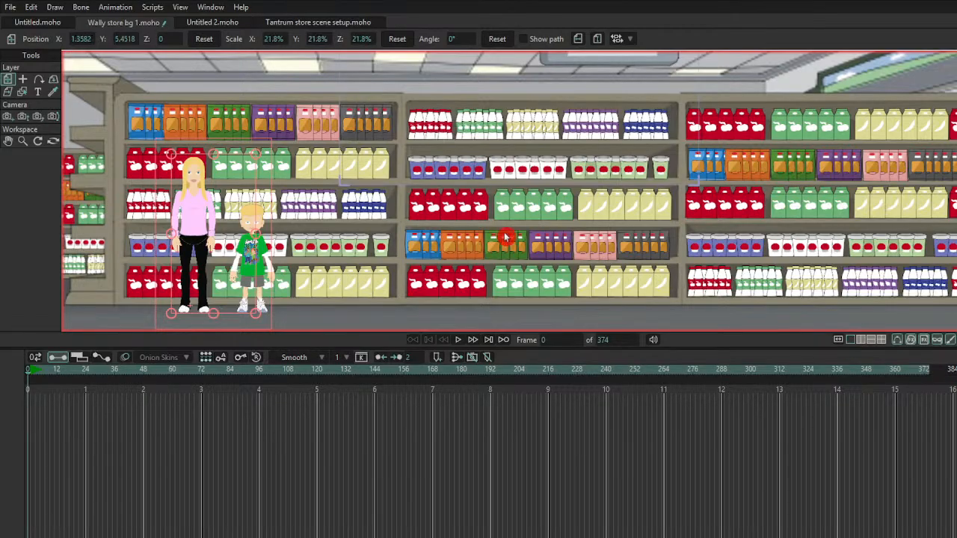
key(ctrl+v)
drag(461, 99, 165, 262)
scroll(314, 263, up, 5)
scroll(164, 262, down, 2)
drag(534, 256, 421, 232)
scroll(461, 236, down, 3)
Step: Flip the shopping cart horizontally, scale it to 60.4%, and position it behind the boy at about X -6.44, Y -1.64
click(577, 39)
scroll(421, 231, up, 3)
scroll(421, 230, up, 1)
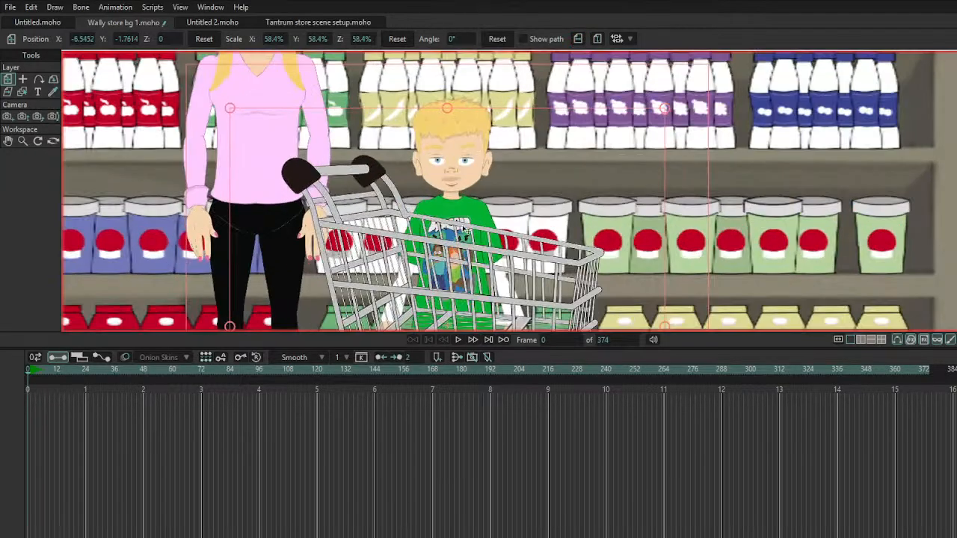
scroll(534, 185, down, 2)
drag(478, 170, 436, 198)
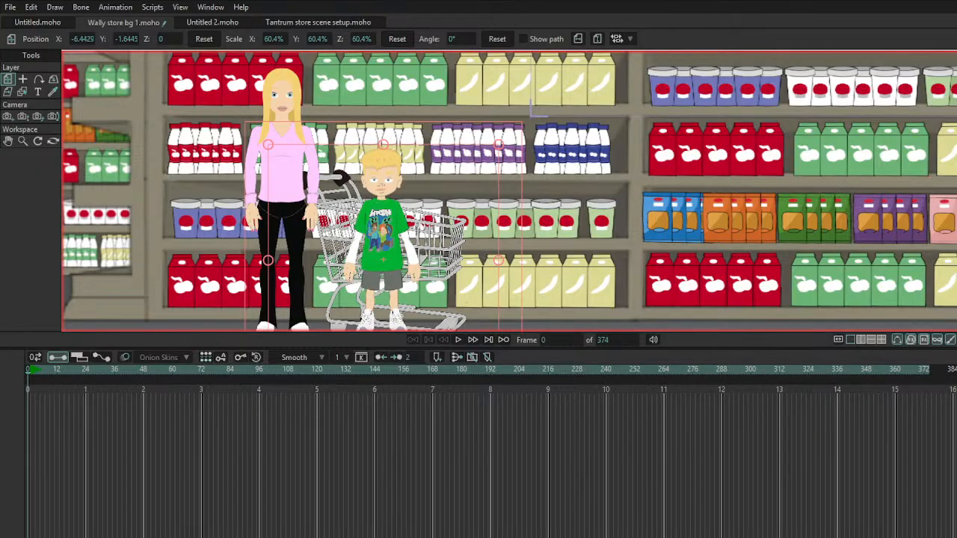
Step: Hide the products on the main shelving units behind the mother and boy
click(274, 323)
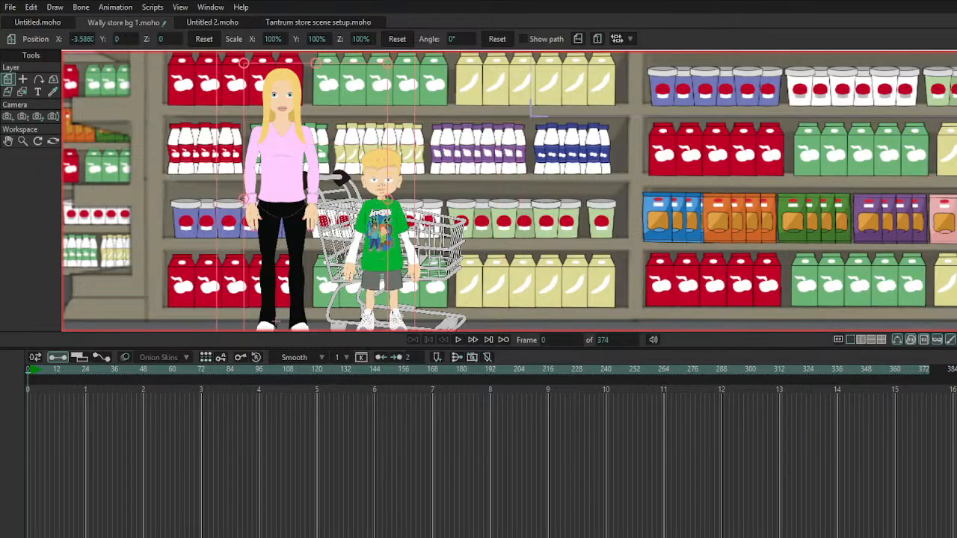
scroll(333, 213, down, 5)
scroll(357, 223, up, 2)
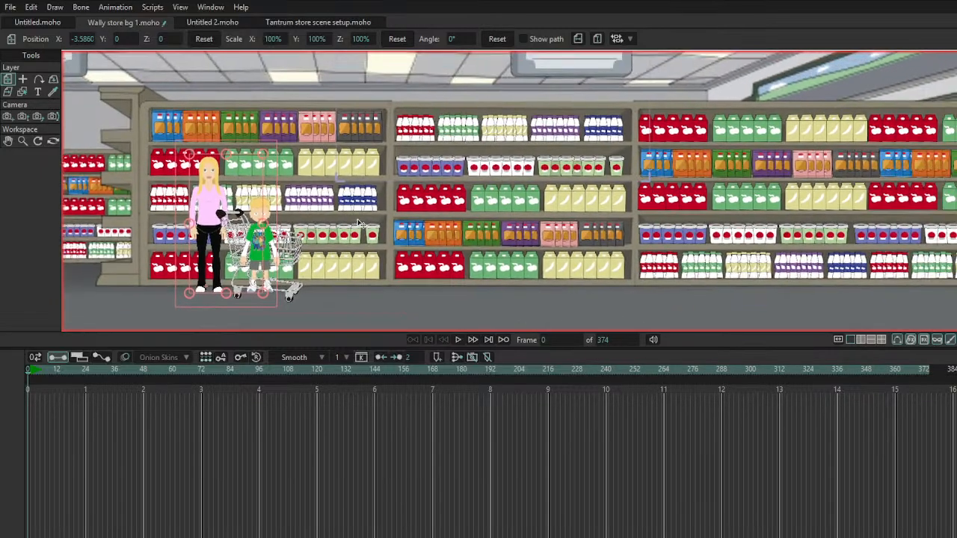
scroll(358, 223, down, 3)
scroll(358, 235, up, 4)
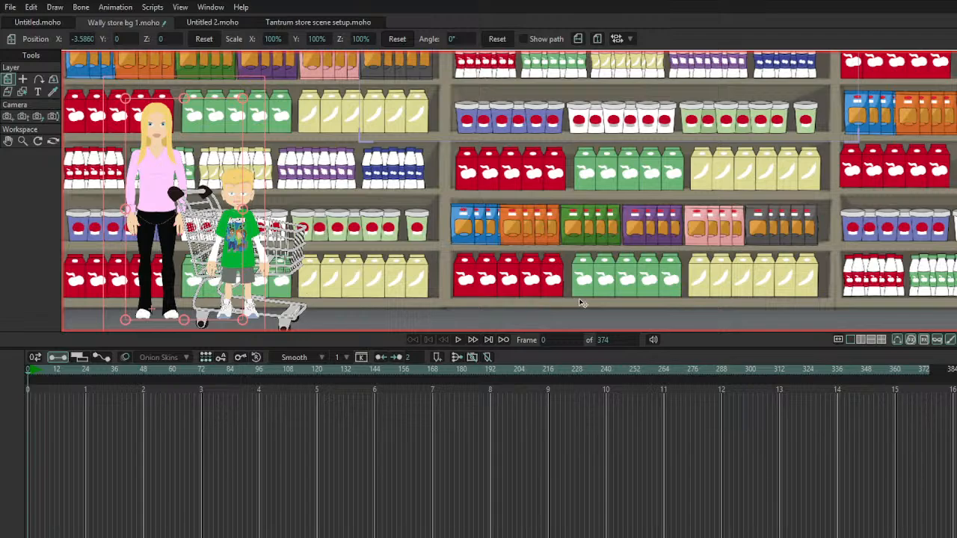
scroll(396, 239, down, 4)
scroll(308, 178, up, 2)
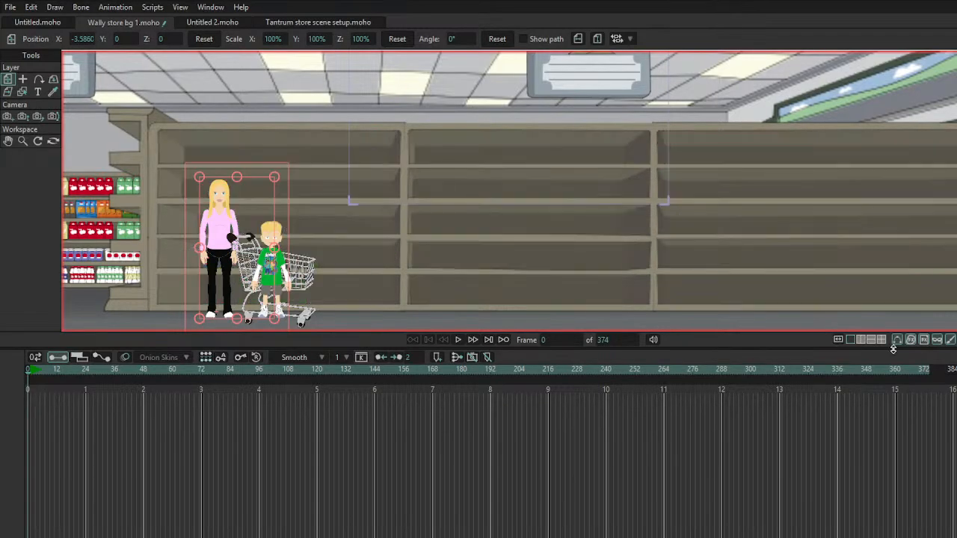
Step: Show the products on the main shelving units behind the mother and boy again
scroll(563, 286, down, 3)
drag(563, 267, 506, 231)
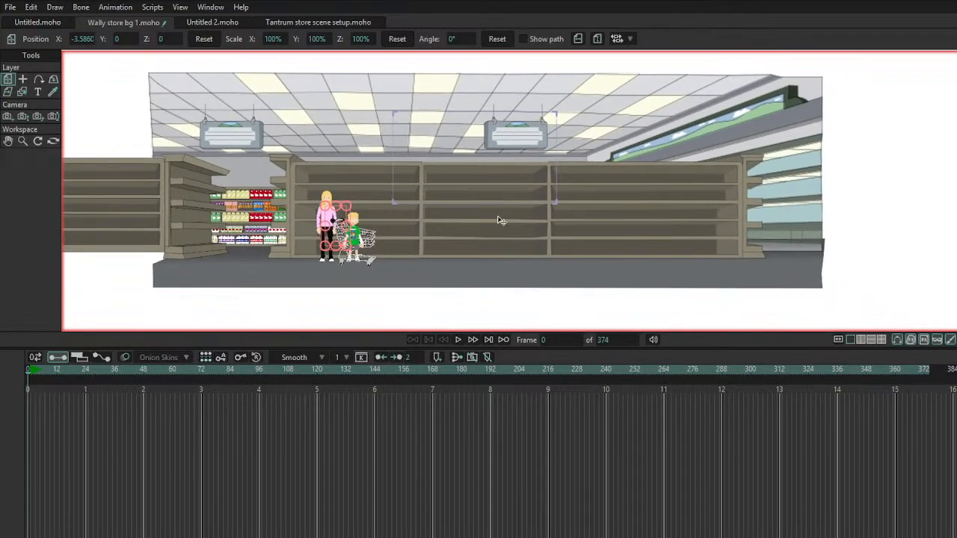
scroll(412, 171, up, 5)
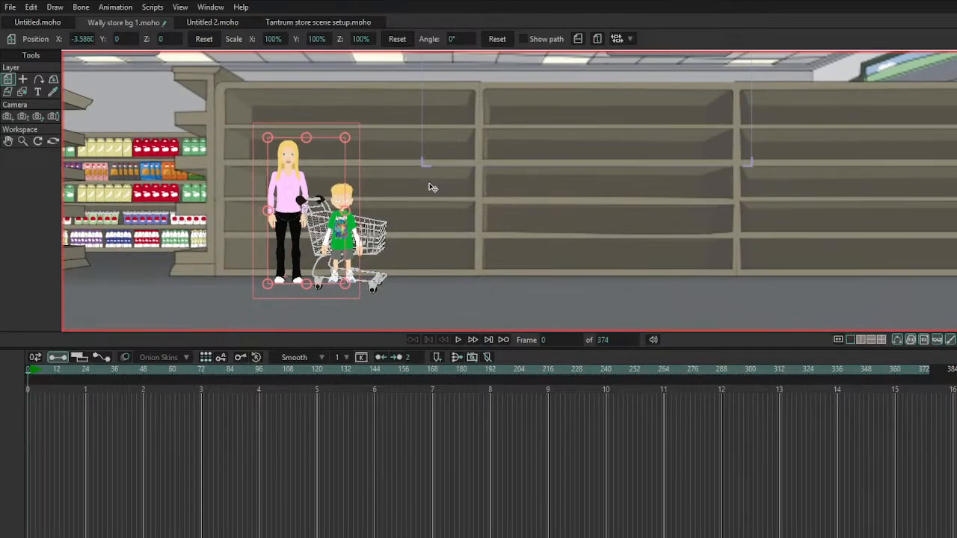
scroll(419, 199, up, 2)
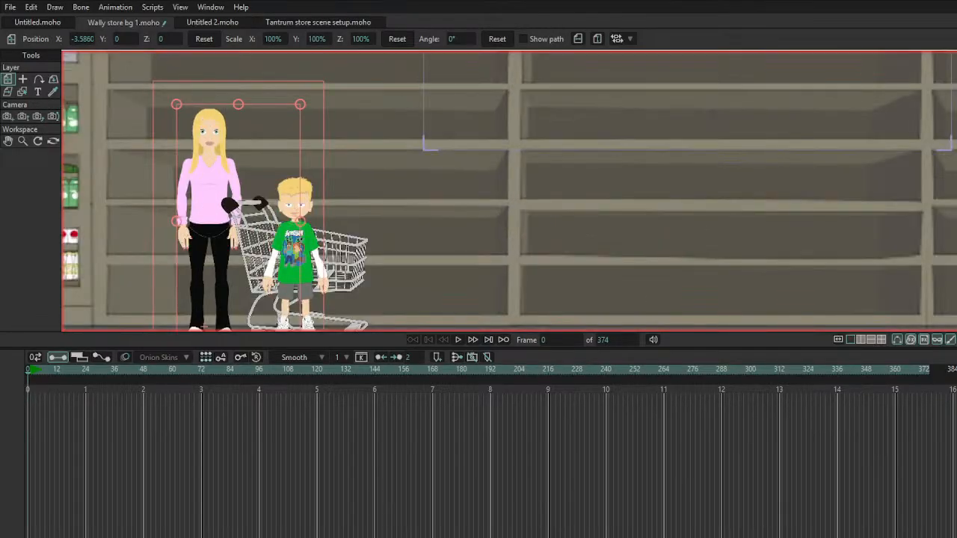
scroll(341, 193, up, 1)
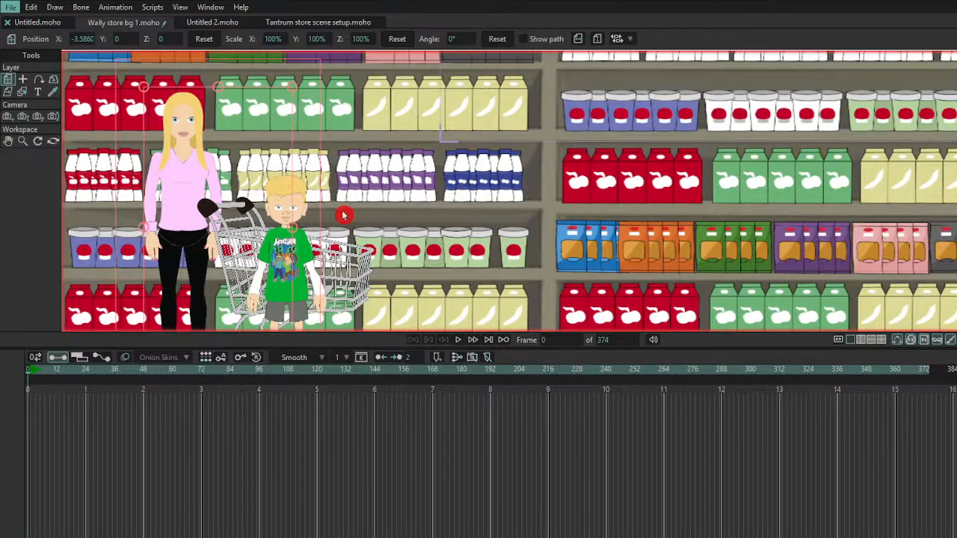
click(462, 201)
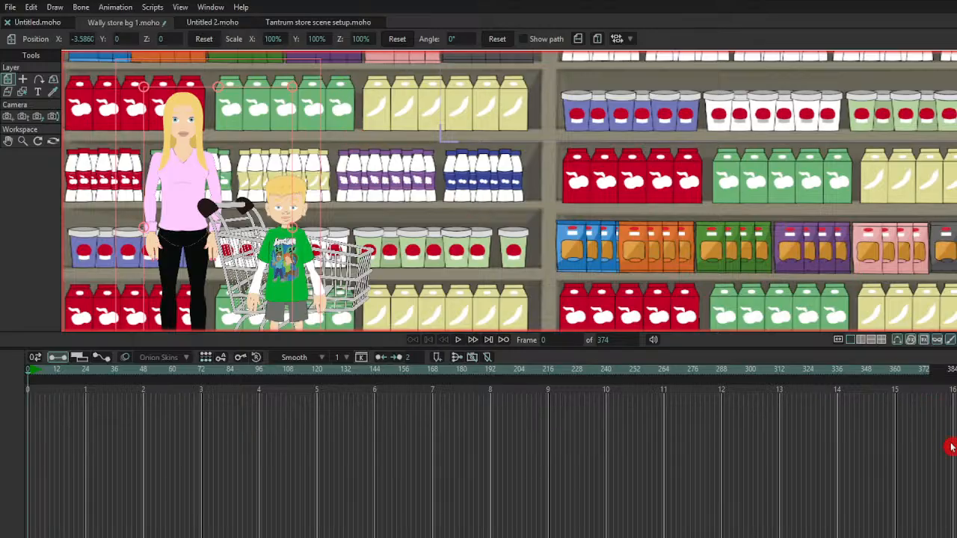
key(ctrl+v)
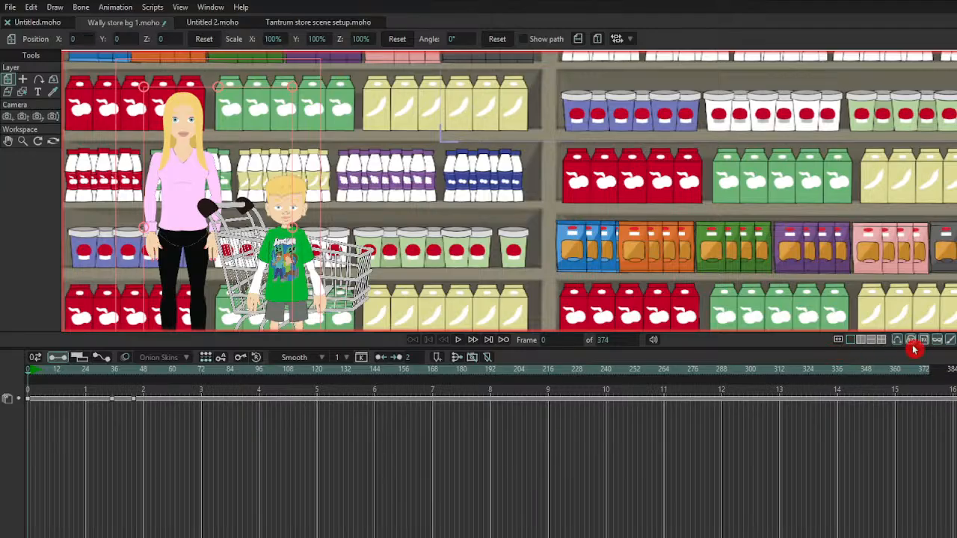
scroll(542, 232, down, 3)
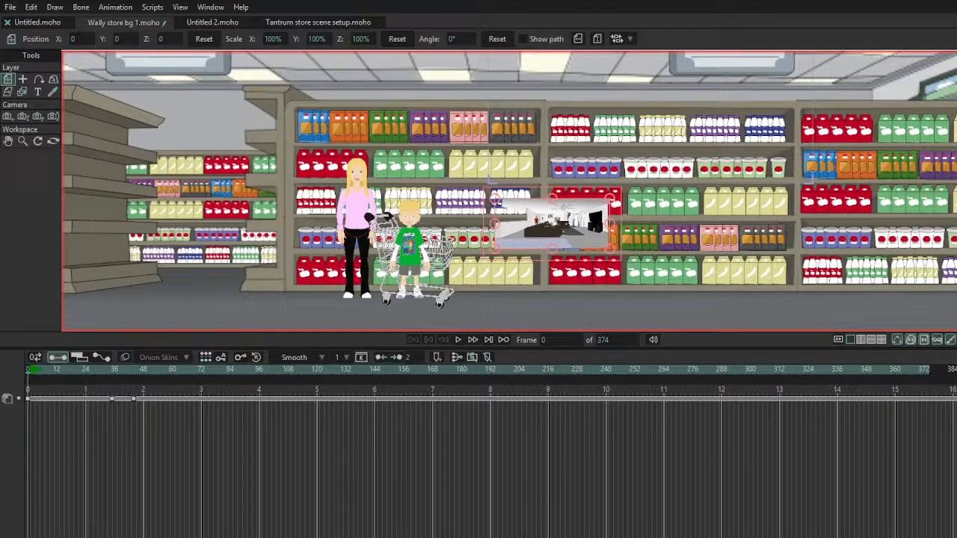
click(538, 220)
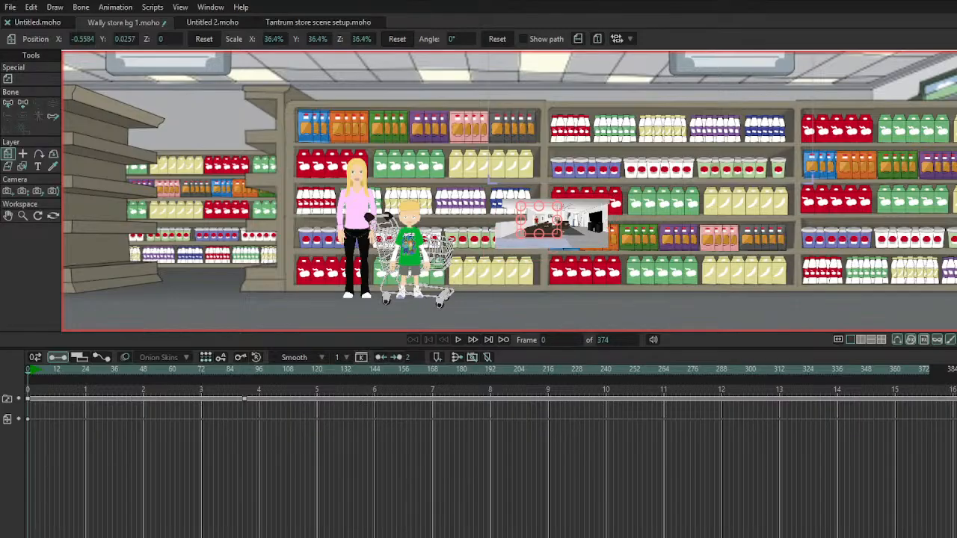
click(590, 221)
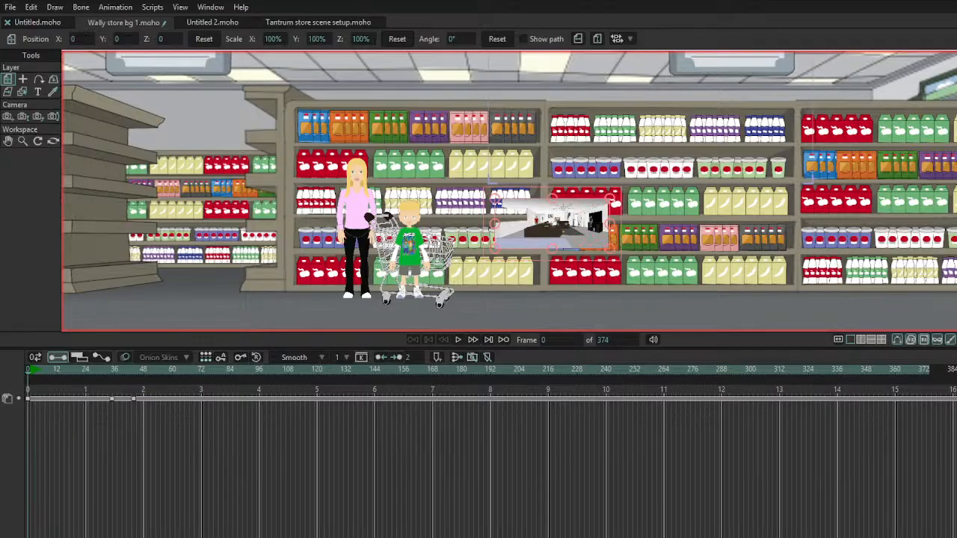
key(ctrl+z)
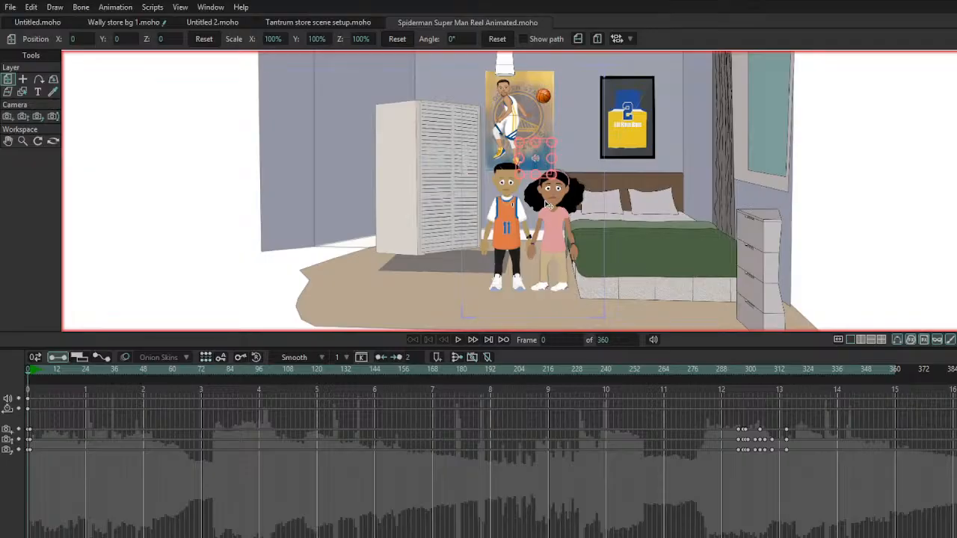
Step: Play the Spiderman Super Man Reel Animated file, stop it during the bedroom scene, and rewind it to the start
key(space)
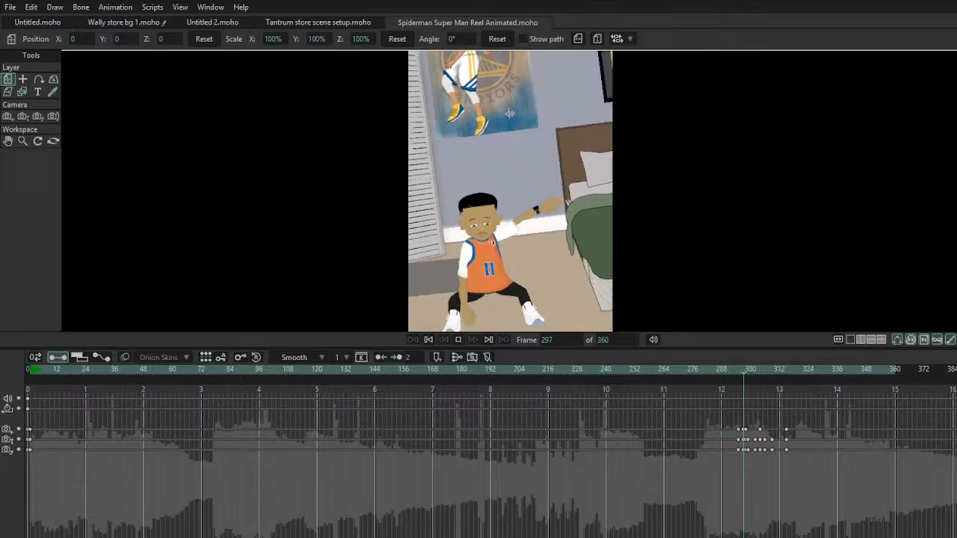
key(space)
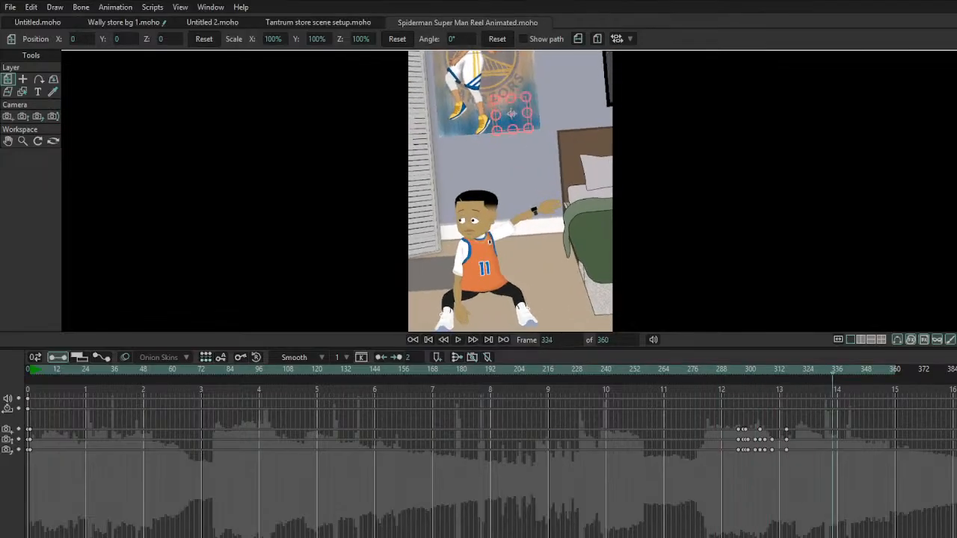
click(912, 342)
click(413, 340)
Step: Switch back to the Wally store bg 1 file and paste in the woman with the black T-shirt
click(358, 23)
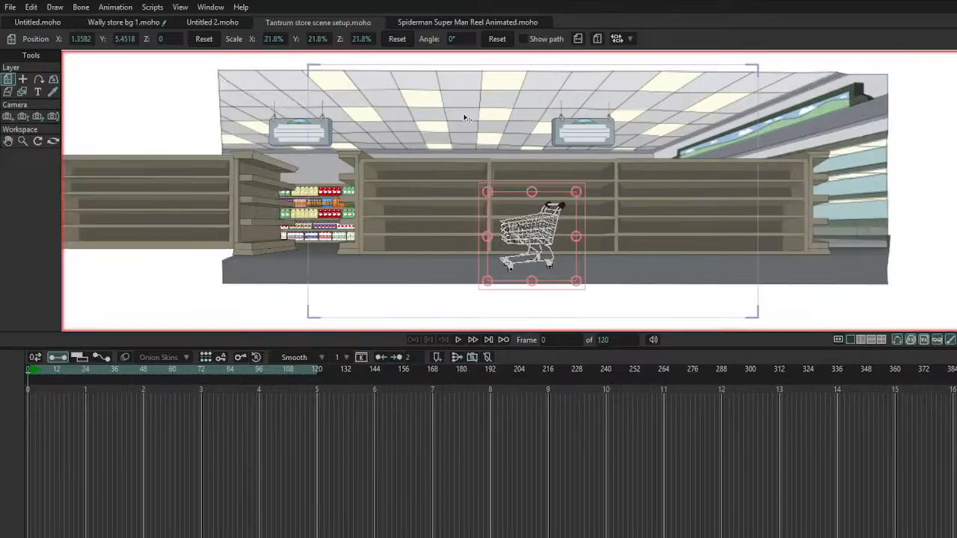
click(228, 23)
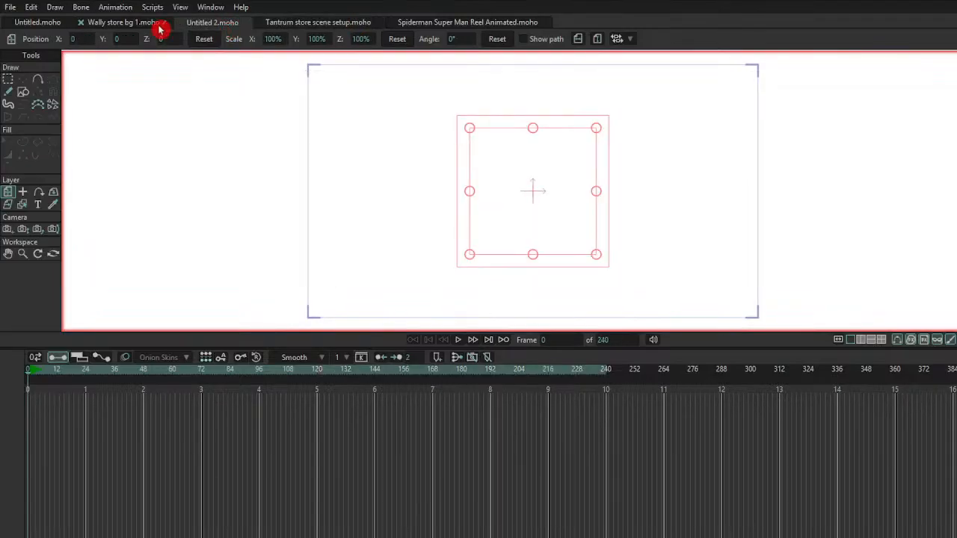
click(145, 23)
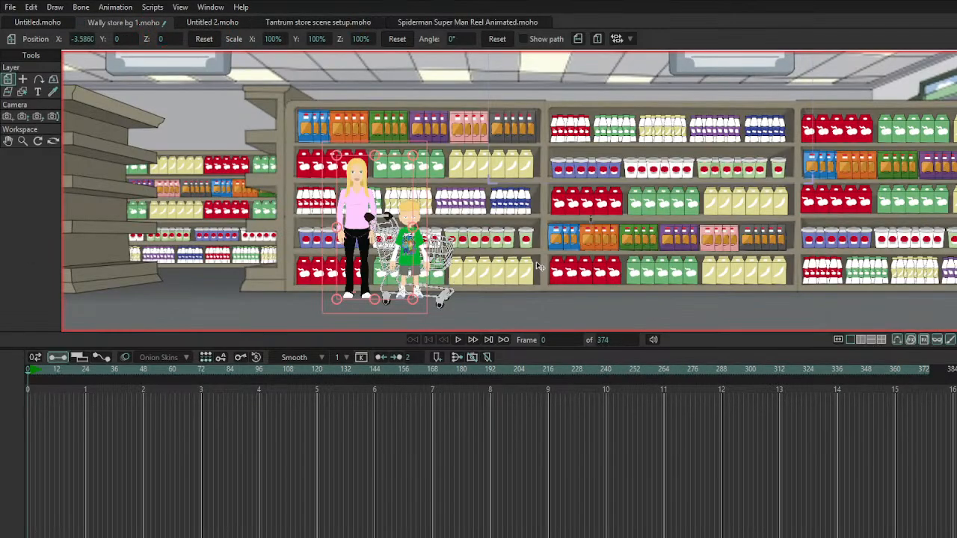
scroll(542, 263, down, 3)
drag(555, 230, 453, 231)
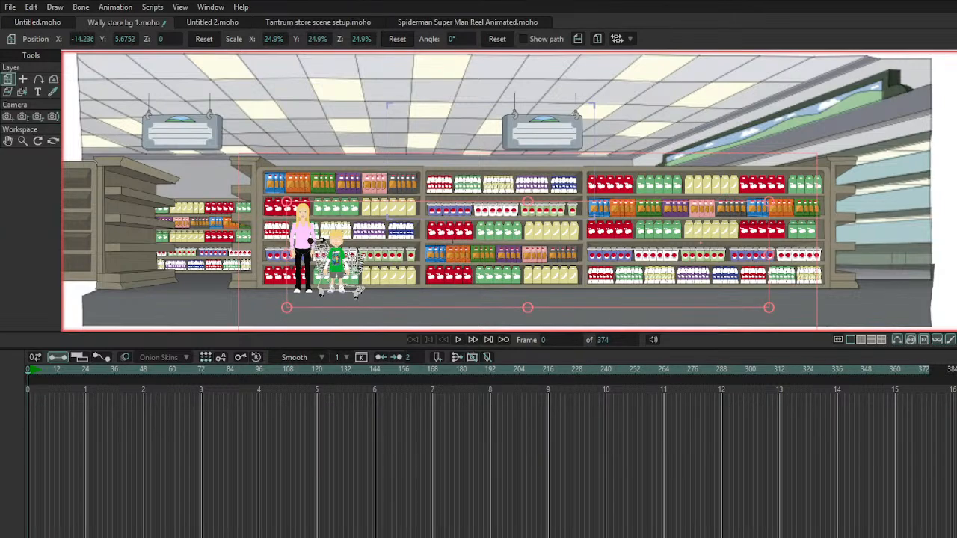
click(449, 239)
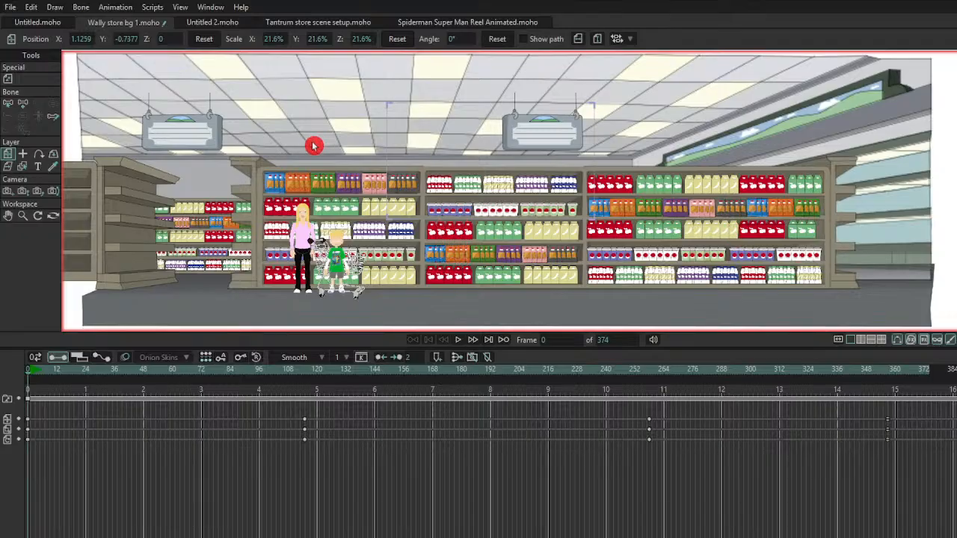
Step: Move the woman in the black T-shirt next to the blonde mother and scale her down to 55%
scroll(509, 262, down, 10)
scroll(501, 204, up, 5)
drag(501, 205, 498, 119)
scroll(497, 120, up, 5)
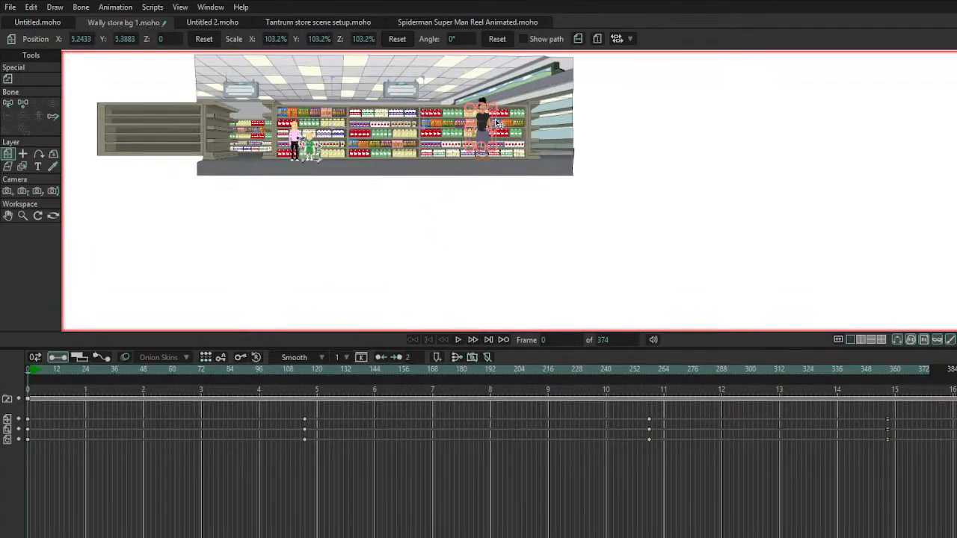
drag(459, 165, 315, 198)
scroll(404, 146, up, 4)
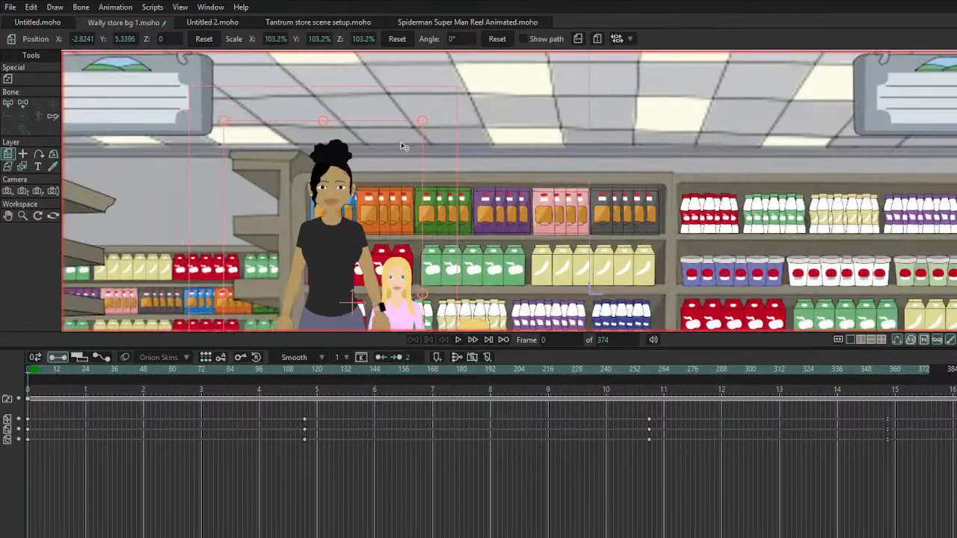
drag(428, 119, 398, 213)
Step: Enlarge the canvas area, scale the woman to 71.7%, and move her to the aisle's far right end at about X 6.11, Y 4.91
scroll(397, 213, down, 3)
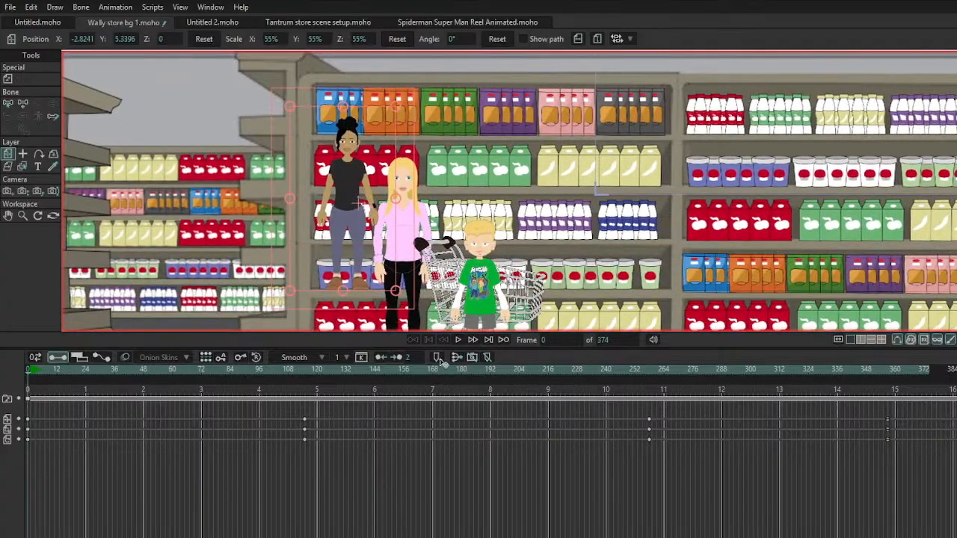
drag(384, 349, 385, 500)
scroll(408, 269, down, 3)
drag(351, 265, 347, 318)
drag(363, 256, 856, 273)
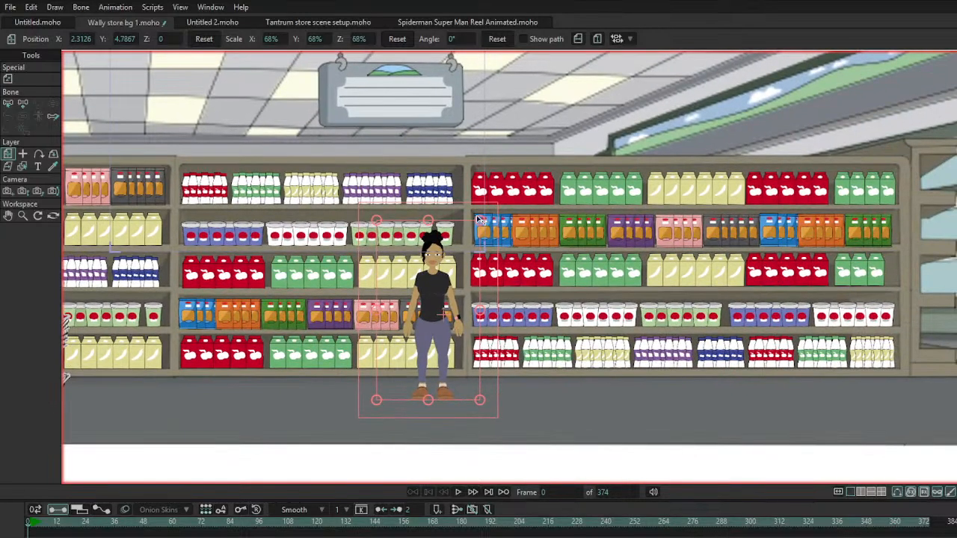
drag(427, 266, 818, 257)
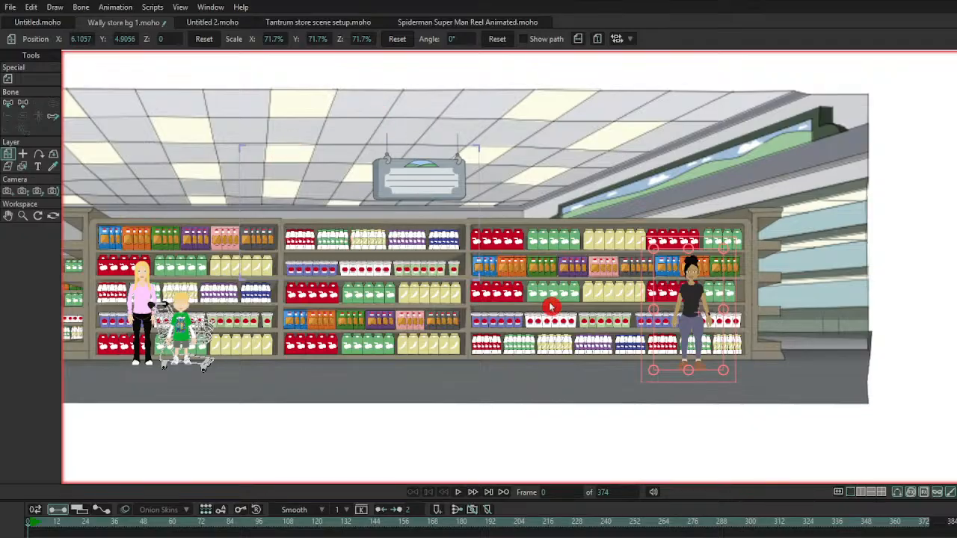
Step: Paste the boy in the orange jersey, rotate him to -2.1°, and move him onto the right part of the aisle
click(479, 333)
scroll(368, 284, down, 3)
drag(274, 446, 386, 267)
scroll(402, 232, down, 3)
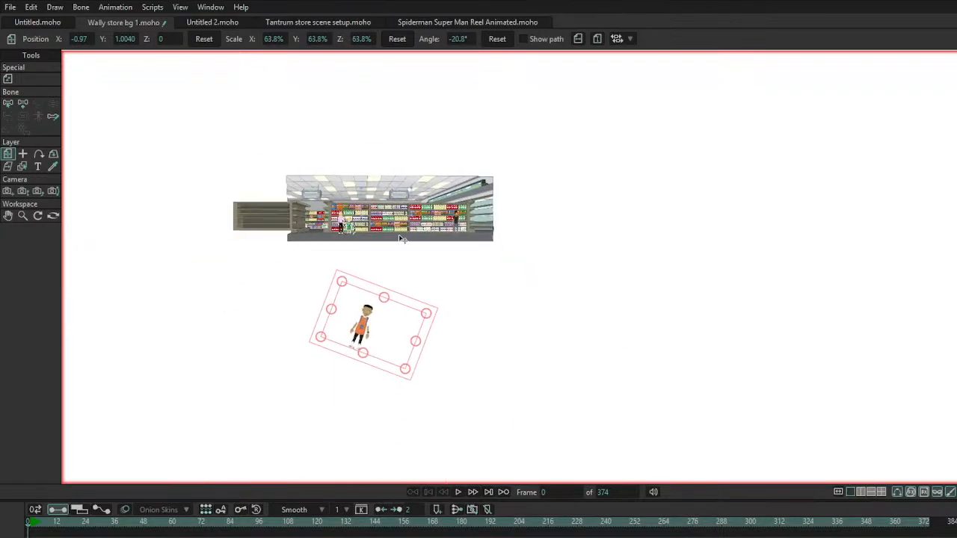
key(ctrl+z)
drag(380, 336, 462, 242)
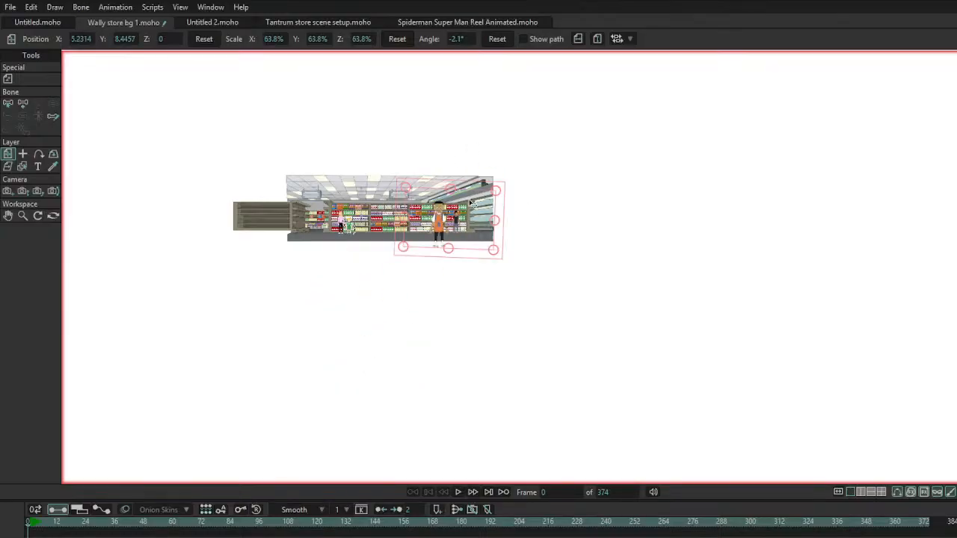
Step: Scale the boy in the orange jersey to 22% and stand him beside the woman at about X 6.01, Y 9.32
scroll(481, 197, up, 4)
drag(531, 183, 426, 293)
scroll(347, 382, up, 5)
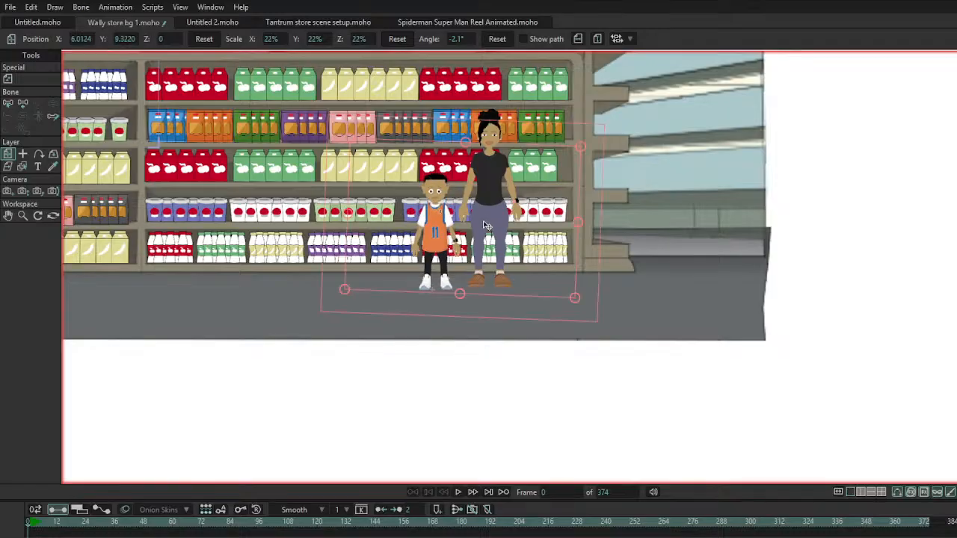
scroll(459, 273, up, 3)
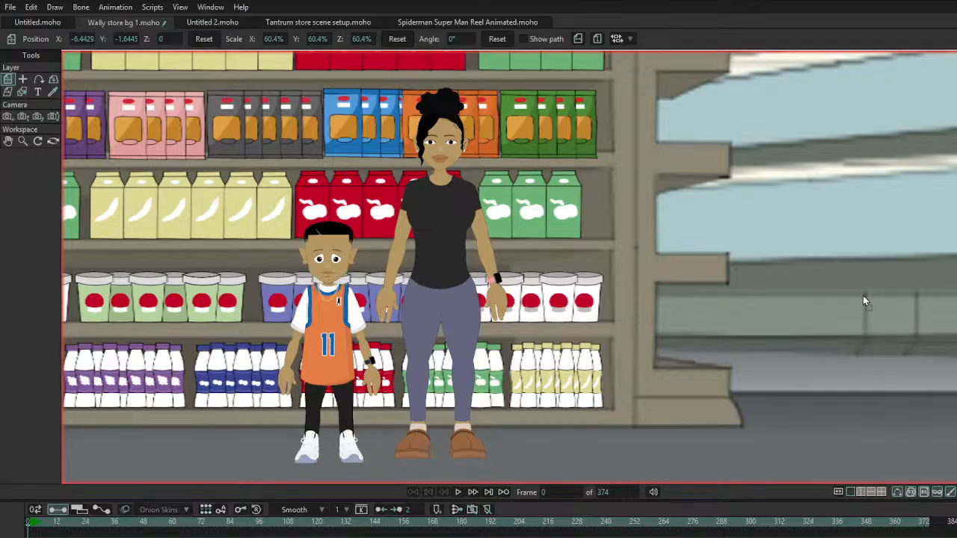
Step: Duplicate the shopping cart, move the copy to about X 4.11, Y 5.19, flip it horizontally, and scale it to 18.9%
scroll(800, 286, down, 5)
drag(238, 450, 604, 211)
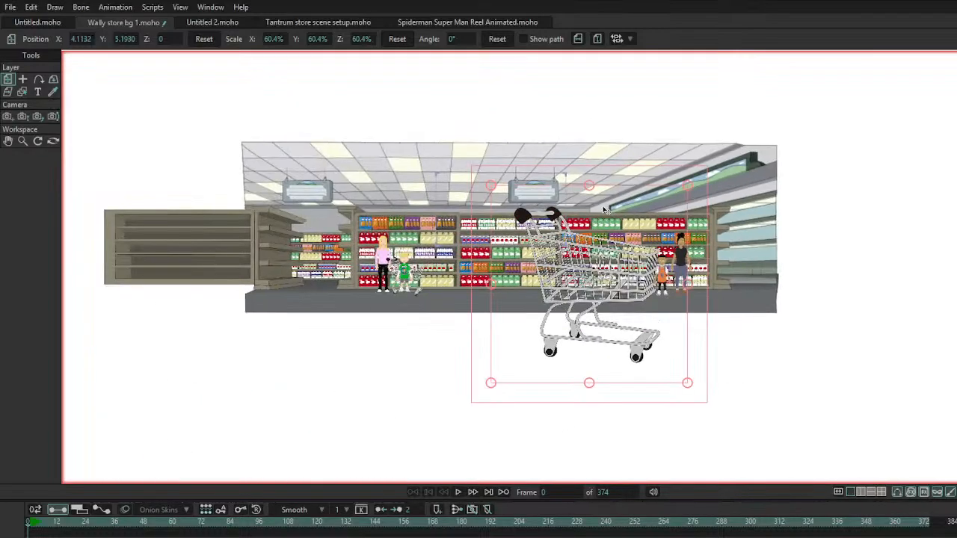
click(578, 39)
drag(518, 241, 449, 308)
scroll(448, 314, up, 5)
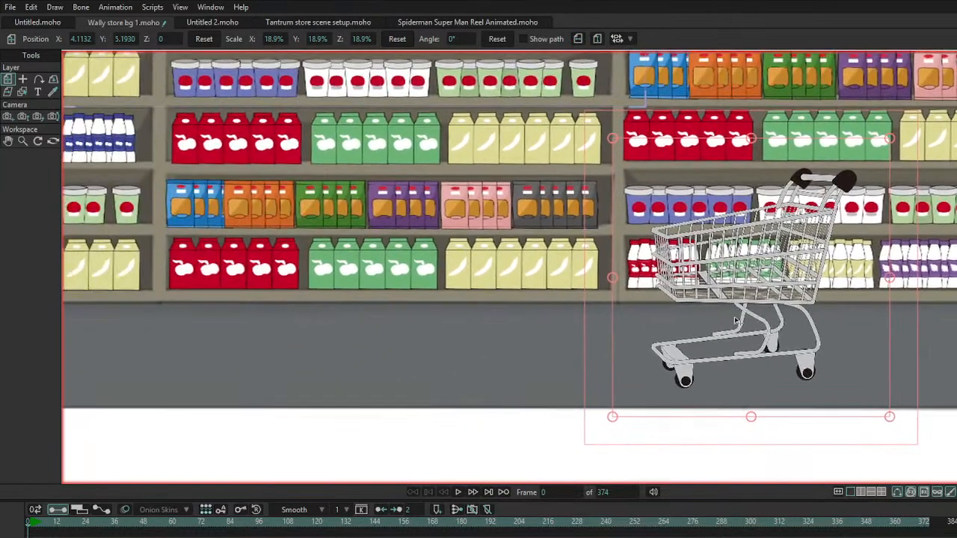
Step: Scale the second cart to 16% and place it behind the boy in the orange jersey at about X 6.06, Y 5.38
drag(737, 320, 120, 314)
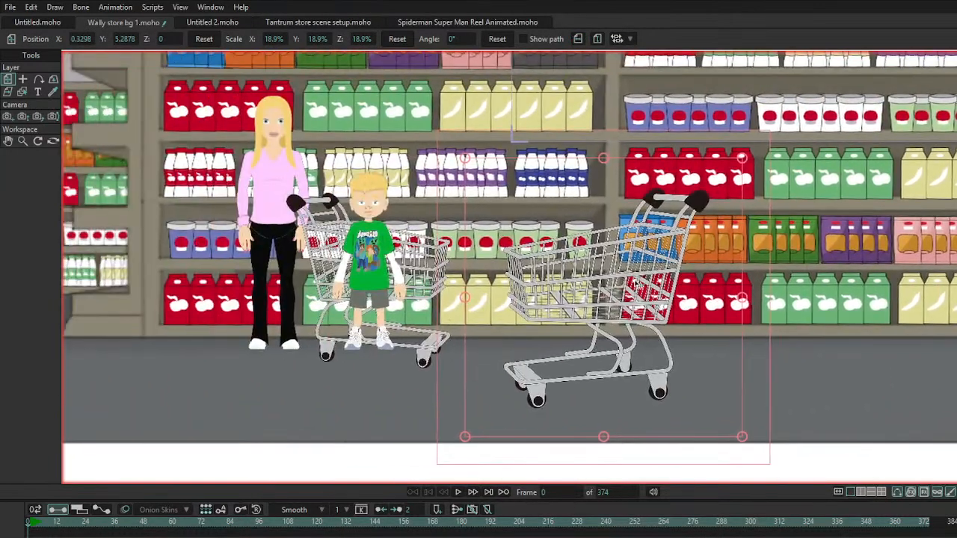
drag(556, 266, 513, 233)
drag(689, 126, 678, 140)
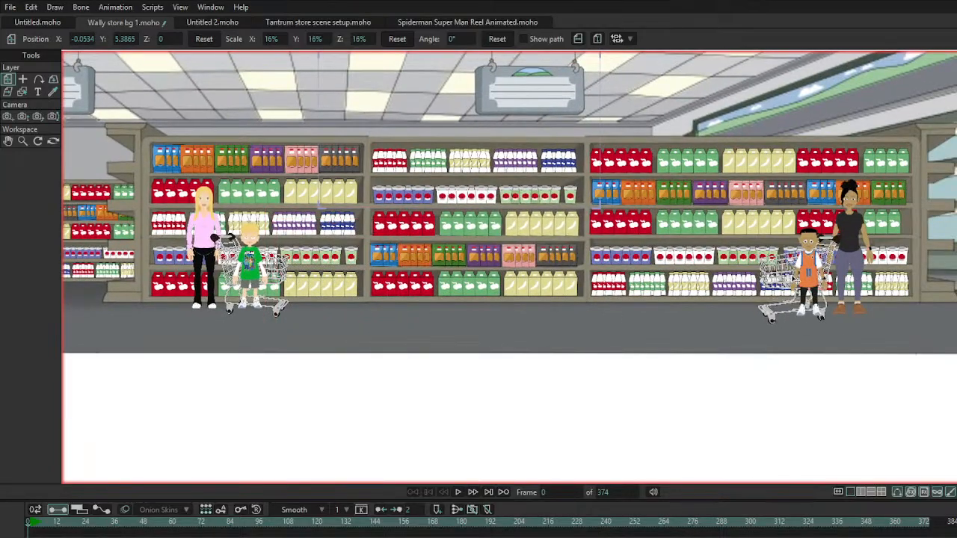
click(840, 266)
scroll(839, 265, up, 5)
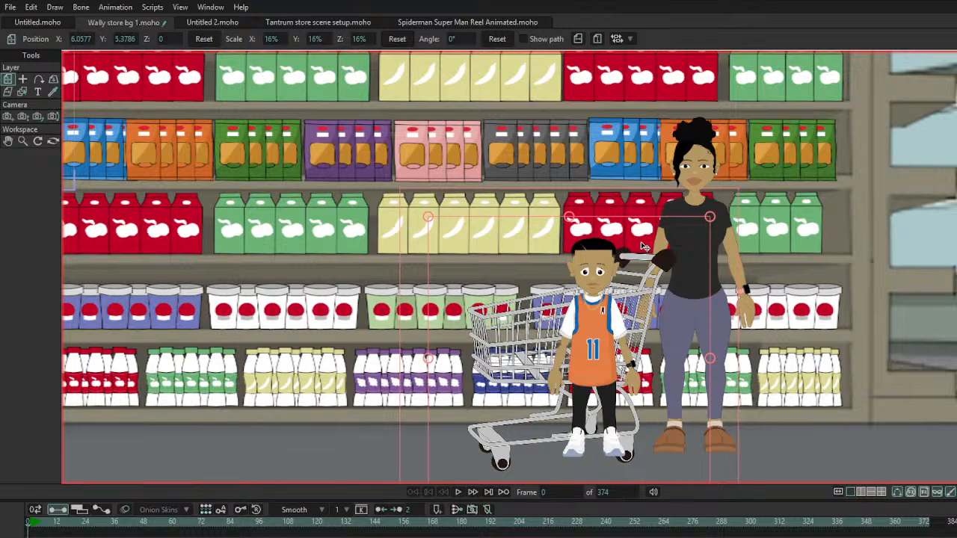
scroll(643, 246, down, 3)
scroll(523, 261, left, 5)
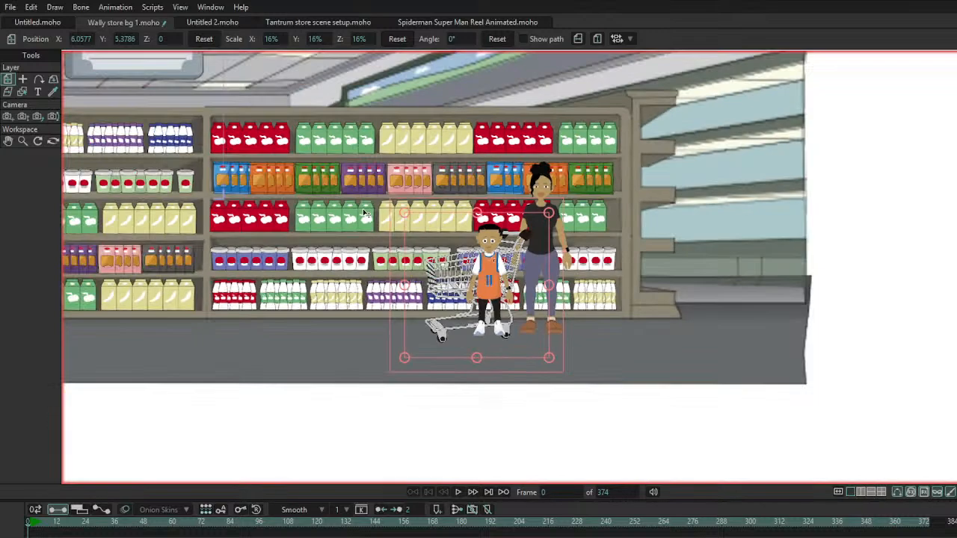
scroll(472, 273, up, 3)
scroll(470, 273, up, 3)
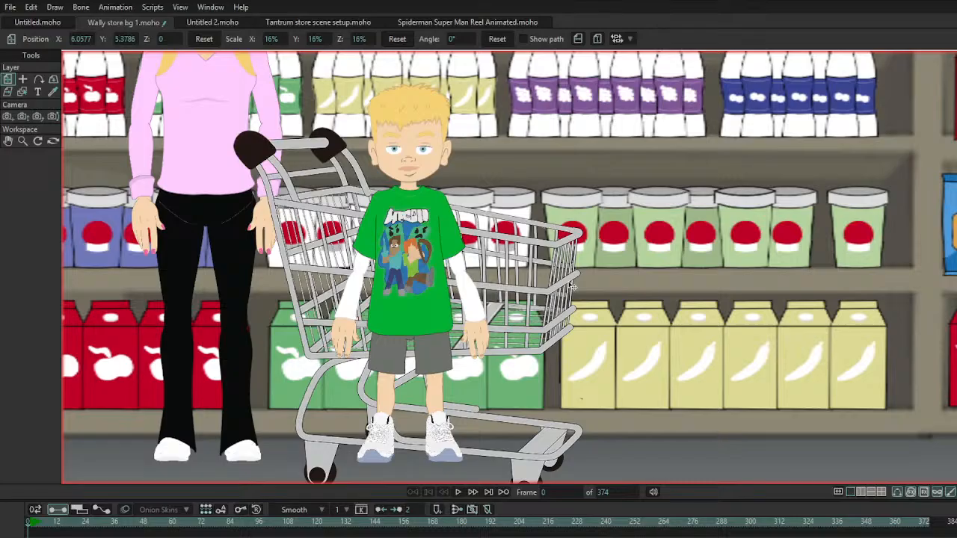
scroll(573, 286, down, 5)
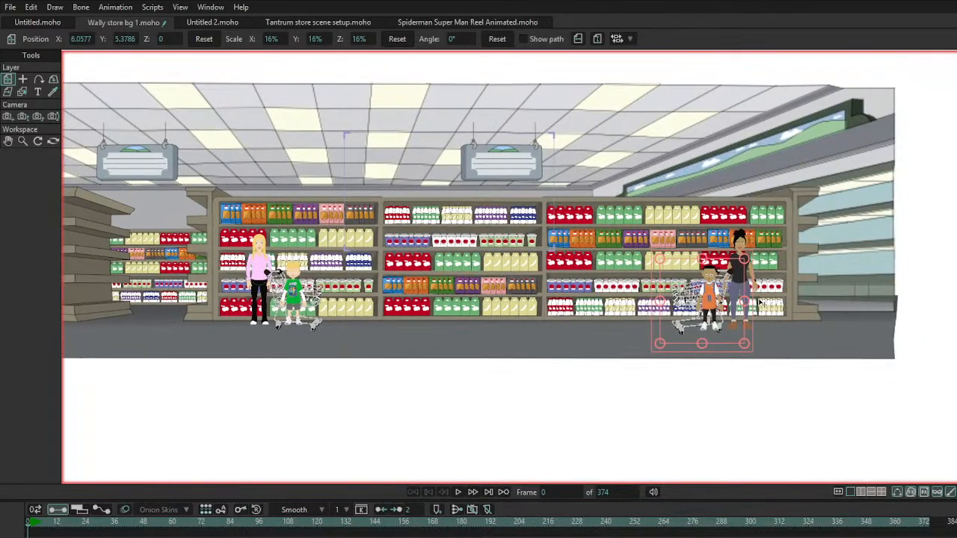
scroll(697, 333, up, 4)
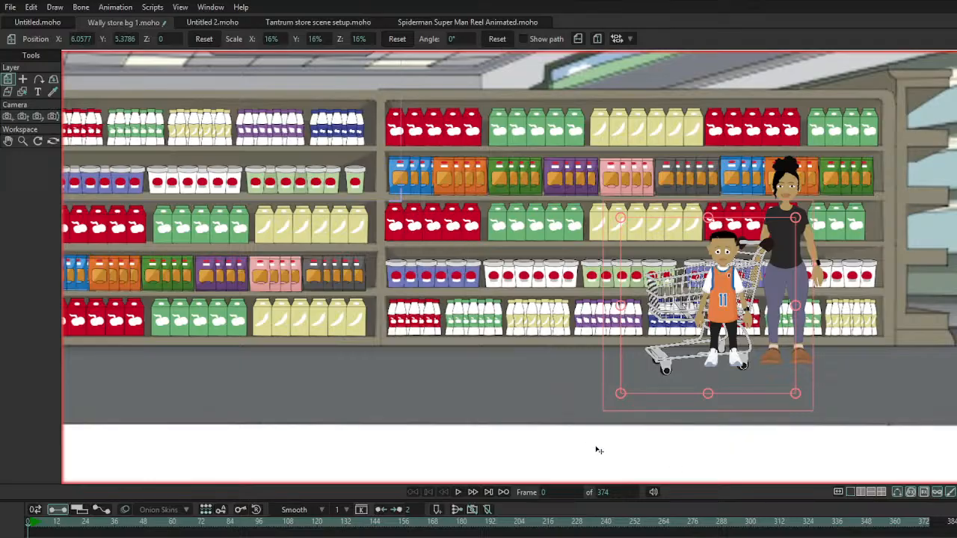
Step: Enlarge the timeline area, select the audio layer, and show the timeline in Sequencer mode
drag(611, 500, 611, 391)
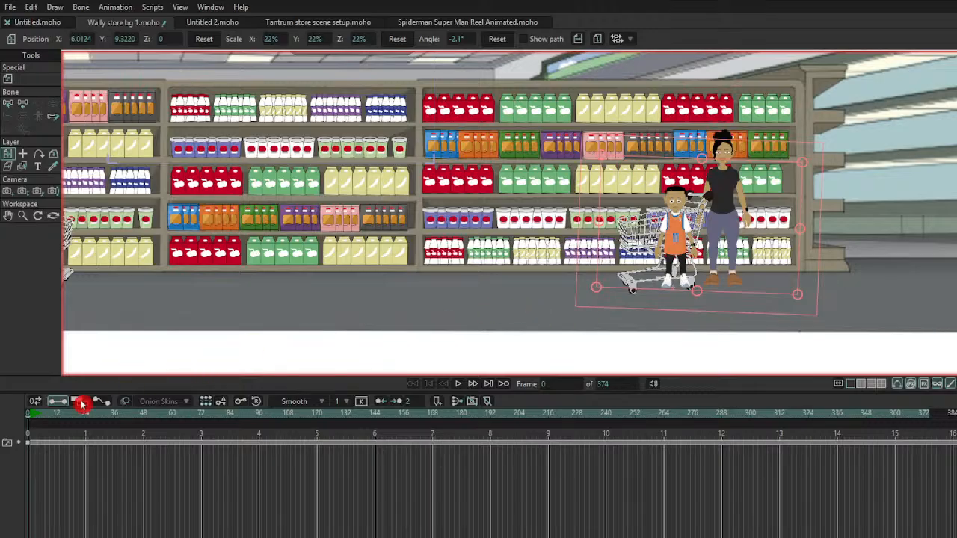
key(Down)
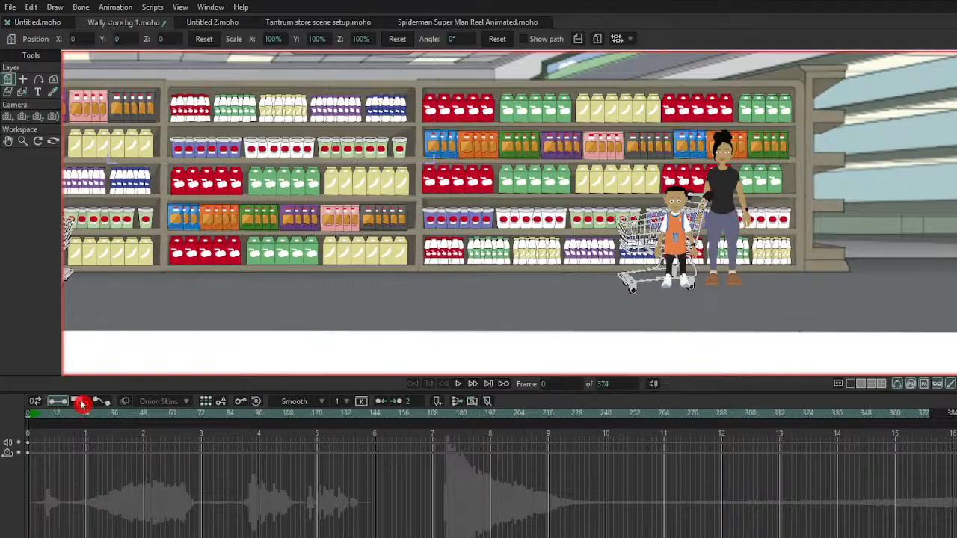
click(81, 403)
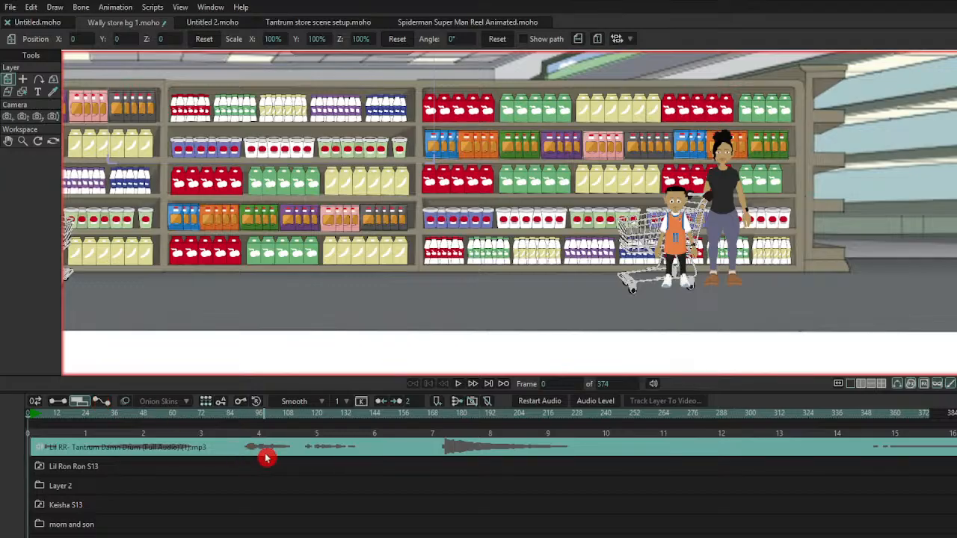
Step: Set the animation's end frame to 2000
scroll(492, 431, down, 2)
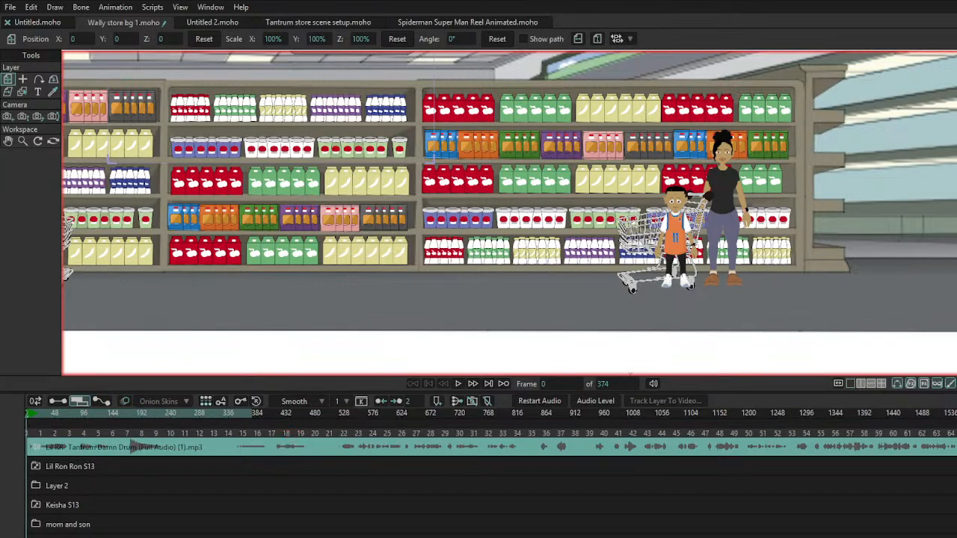
click(630, 382)
text(2000)
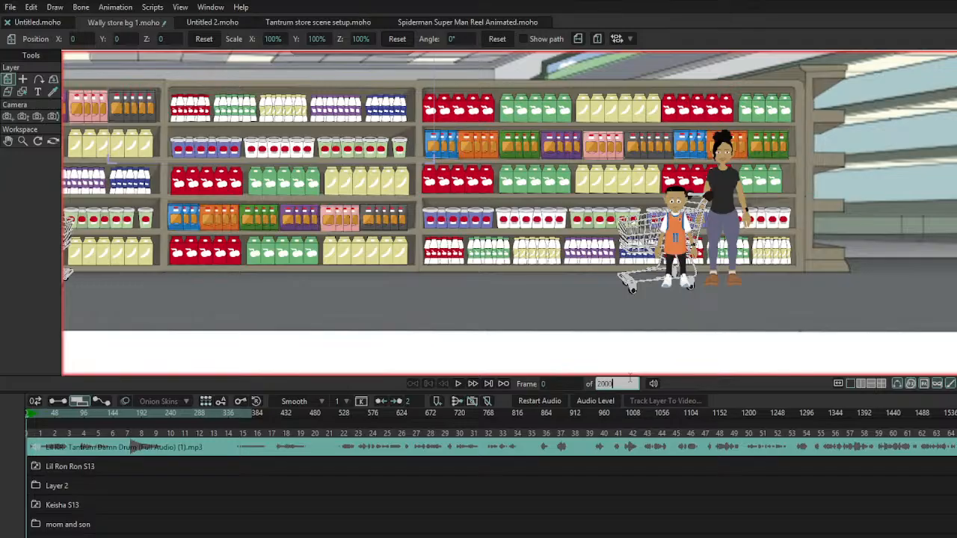
key(Return)
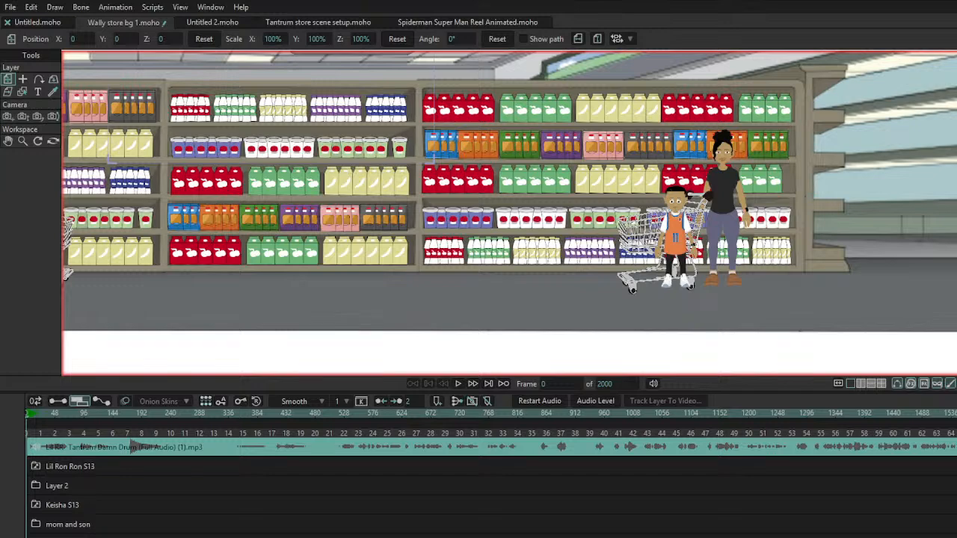
Step: Slide the audio clip earlier on the timeline and play the scene from the start to check its timing
mouse_move(150, 447)
mouse_down()
mouse_move(604, 442)
mouse_move(112, 442)
mouse_move(940, 451)
mouse_move(201, 453)
mouse_move(949, 456)
mouse_move(619, 465)
mouse_move(799, 457)
mouse_move(861, 439)
mouse_move(842, 473)
mouse_up()
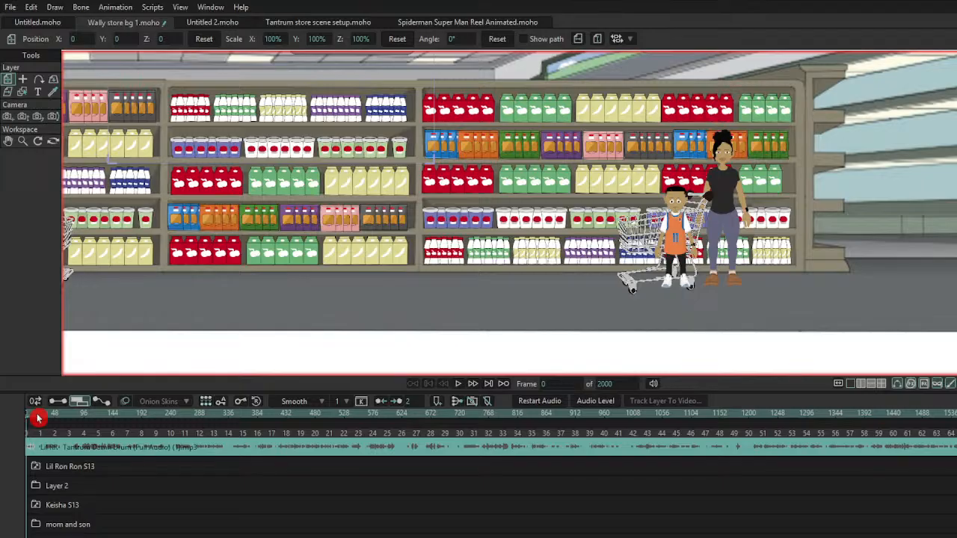
key(space)
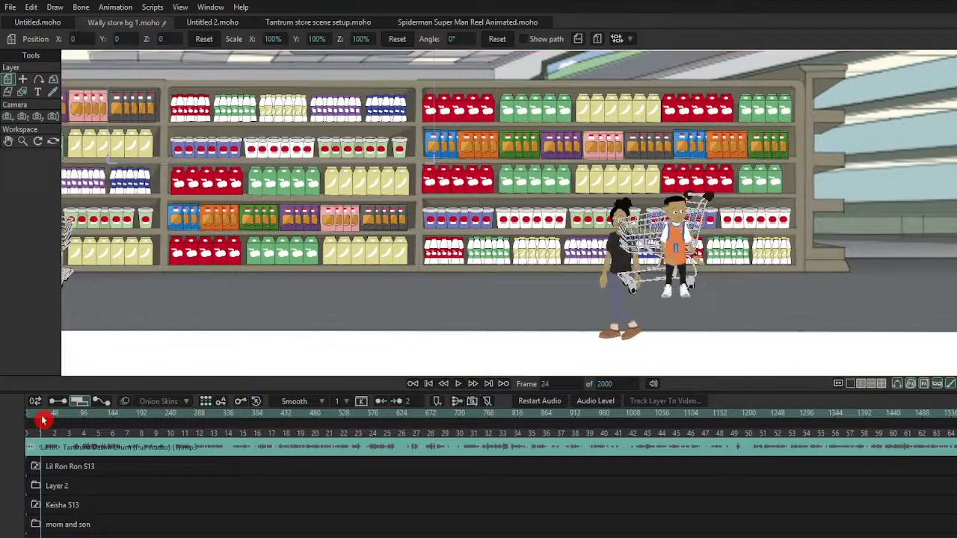
key(space)
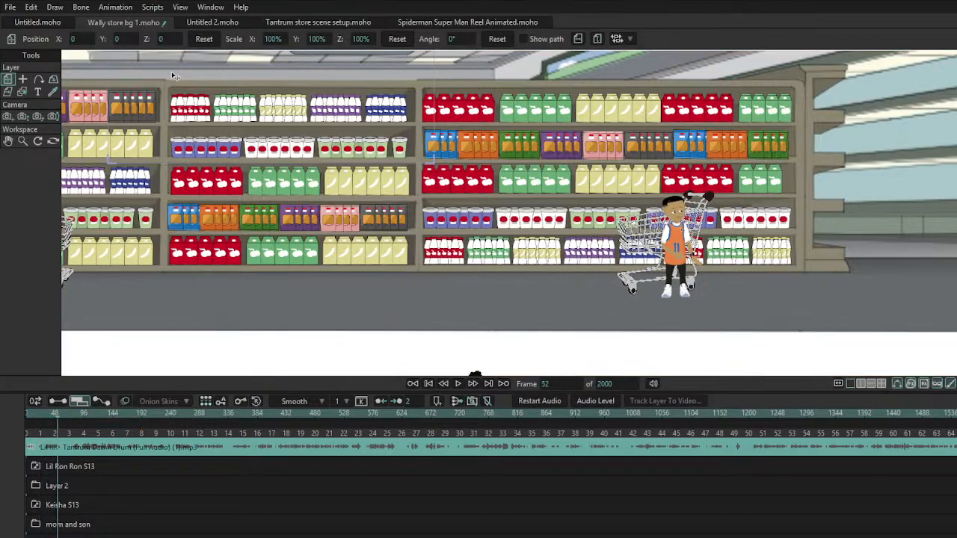
Step: Clear the leftover animation from the document and play the scene again from frame 0
click(430, 384)
click(124, 7)
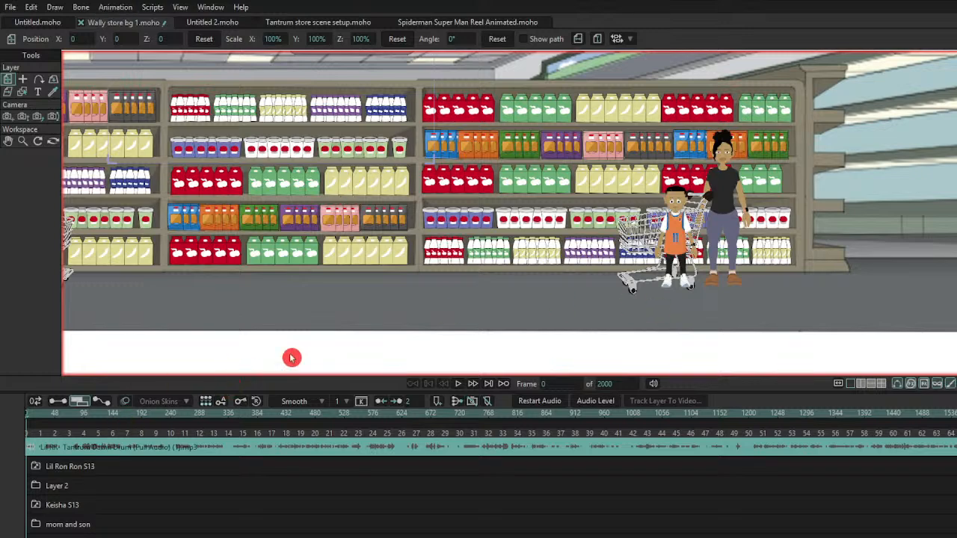
click(458, 383)
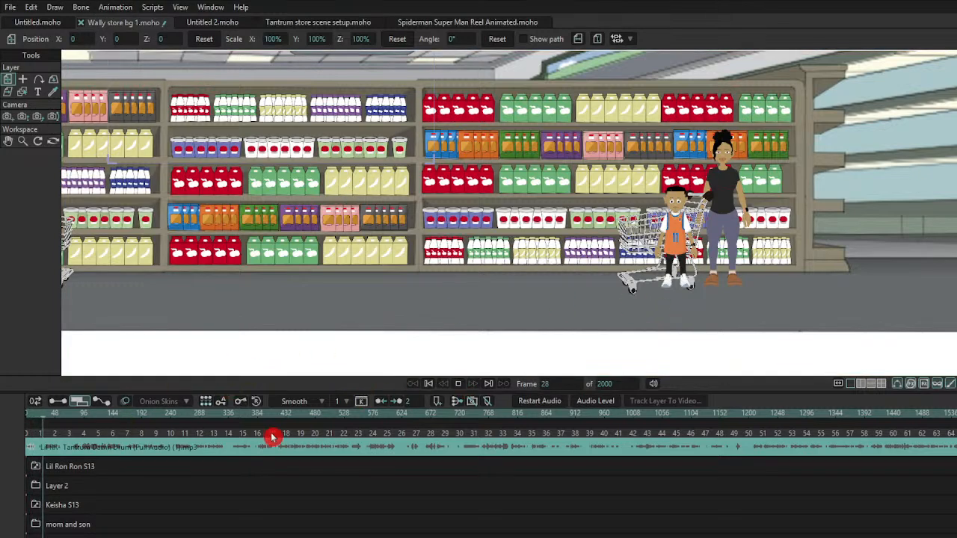
Step: Listen to the audio at several points on the timeline between about frames 386 and 1179
click(261, 419)
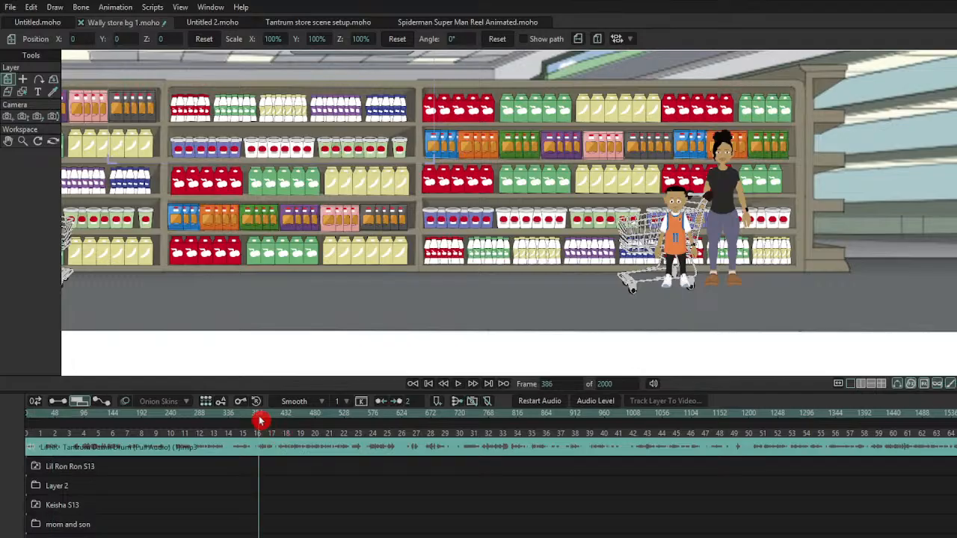
click(374, 424)
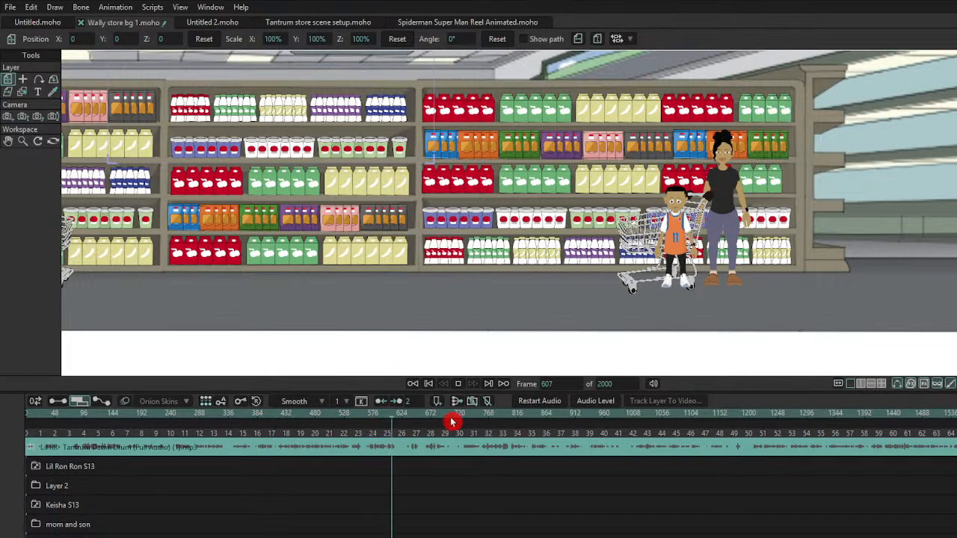
click(620, 419)
key(space)
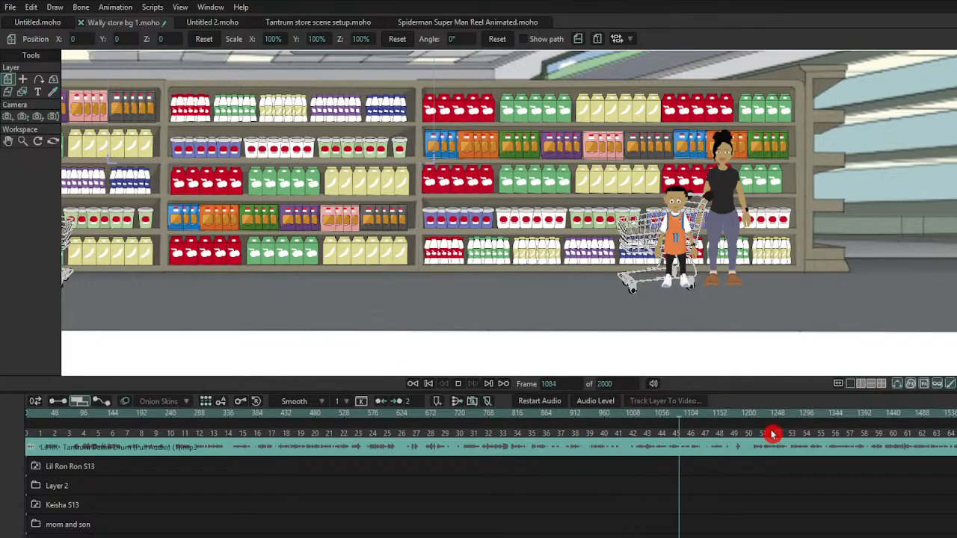
key(space)
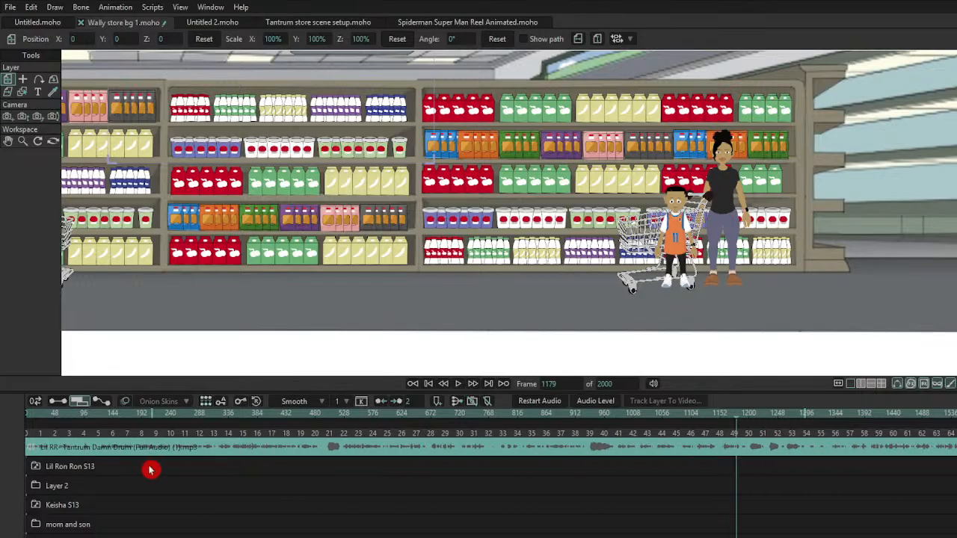
Step: Slide the audio clip further toward the start, play its opening, and return to frame 0
click(30, 419)
key(space)
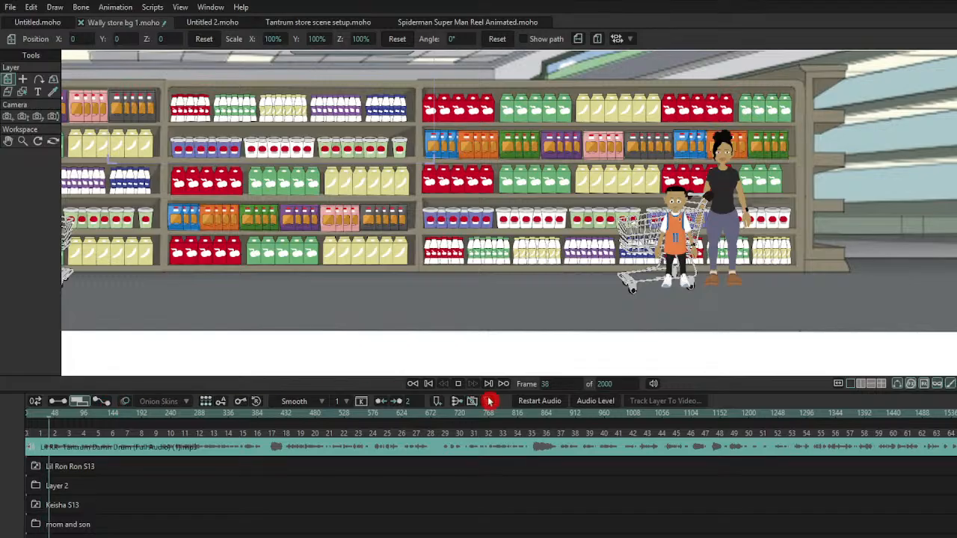
key(space)
scroll(479, 448, up, 1)
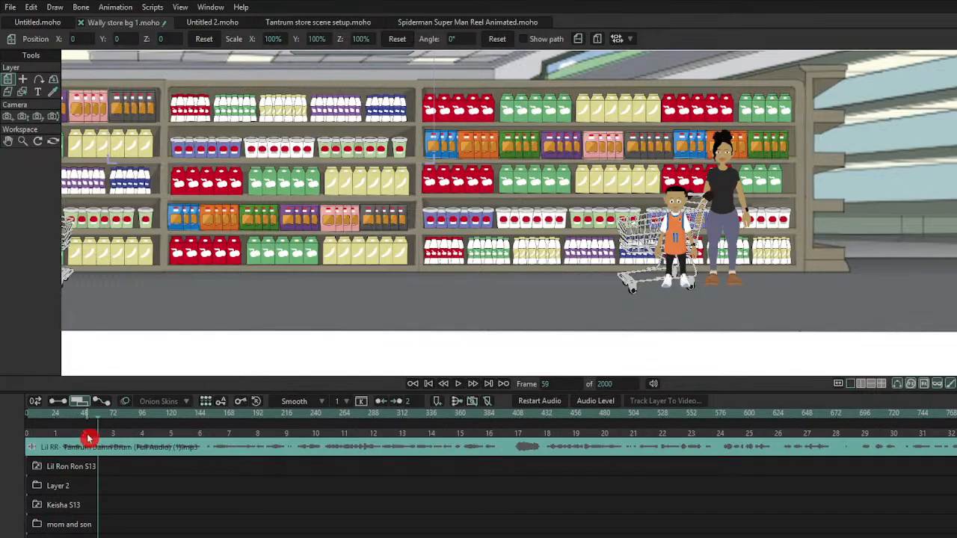
click(17, 411)
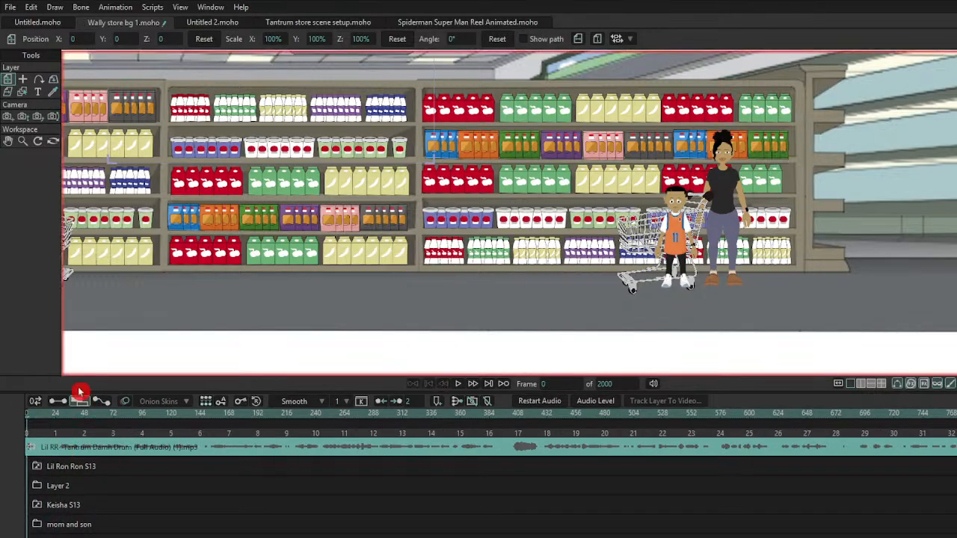
Step: On frame 1, reposition the camera over the store aisle and zoom it to a 17.8° vertical field of view
scroll(528, 140, down, 3)
scroll(390, 189, up, 1)
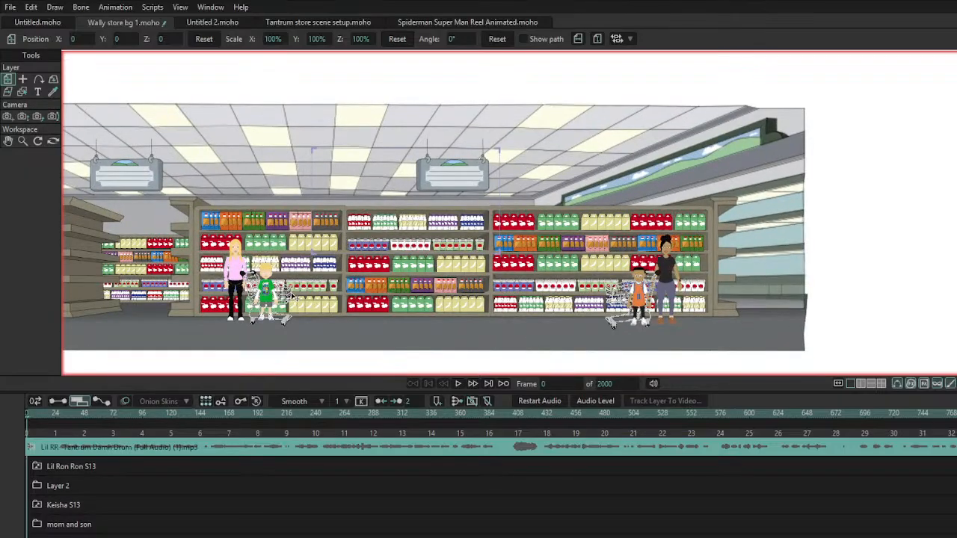
key(ctrl+Right)
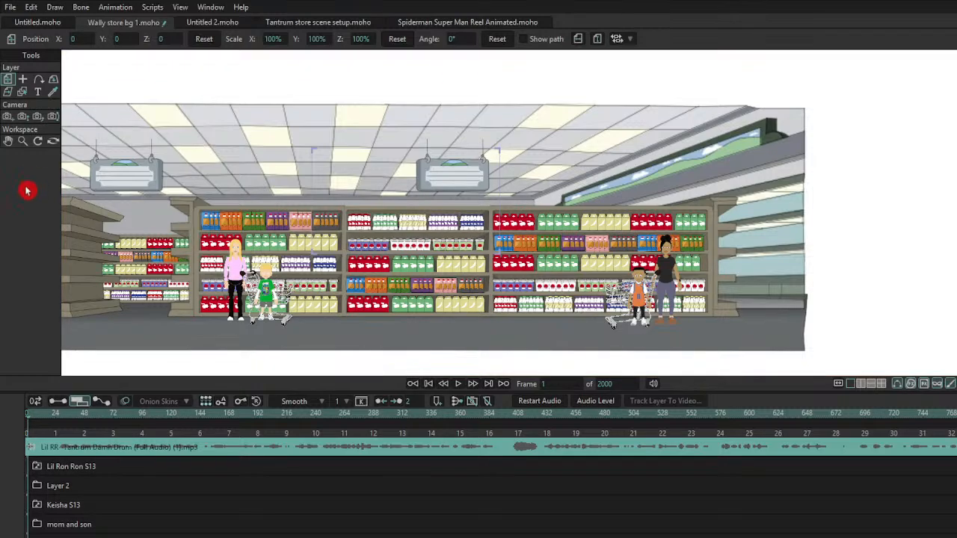
click(7, 117)
drag(468, 240, 381, 281)
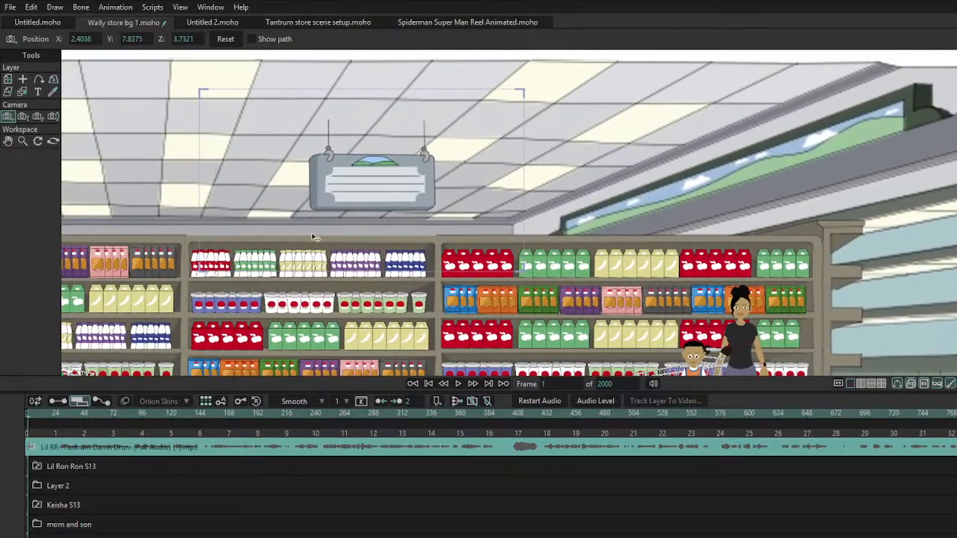
click(23, 117)
drag(378, 172, 231, 96)
click(7, 117)
click(23, 118)
Step: Show the keyframe channels in the timeline, magnify its first frames, and frame the woman in the black top and her boy
click(61, 401)
click(451, 451)
drag(451, 451, 923, 401)
scroll(619, 177, up, 7)
drag(619, 178, 694, 86)
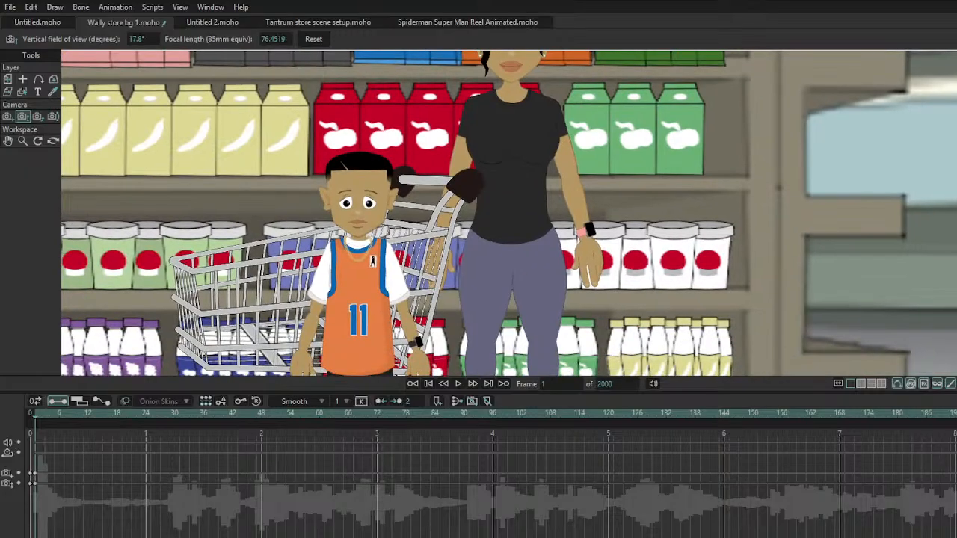
Step: Select the woman in the black top and turn her body toward the boy with Manipulate Bones
click(544, 220)
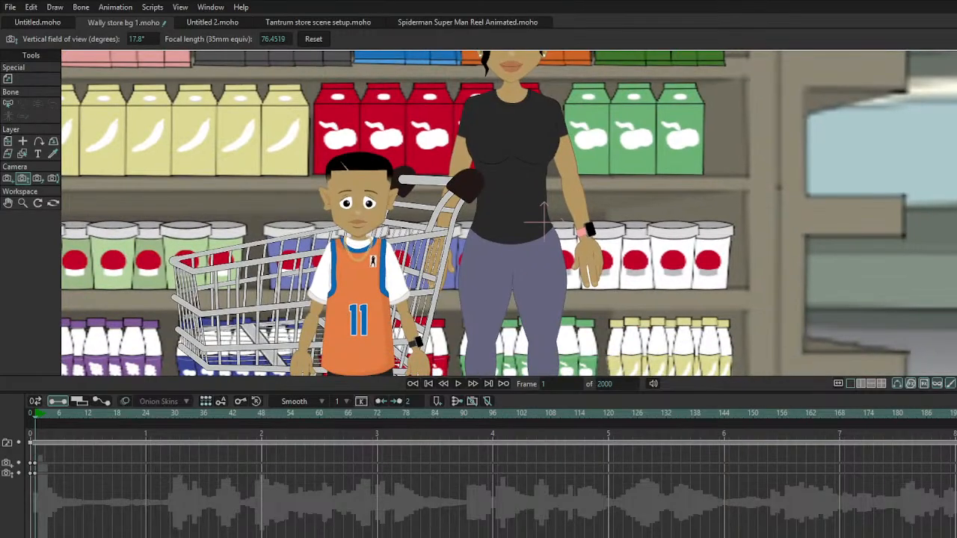
click(38, 80)
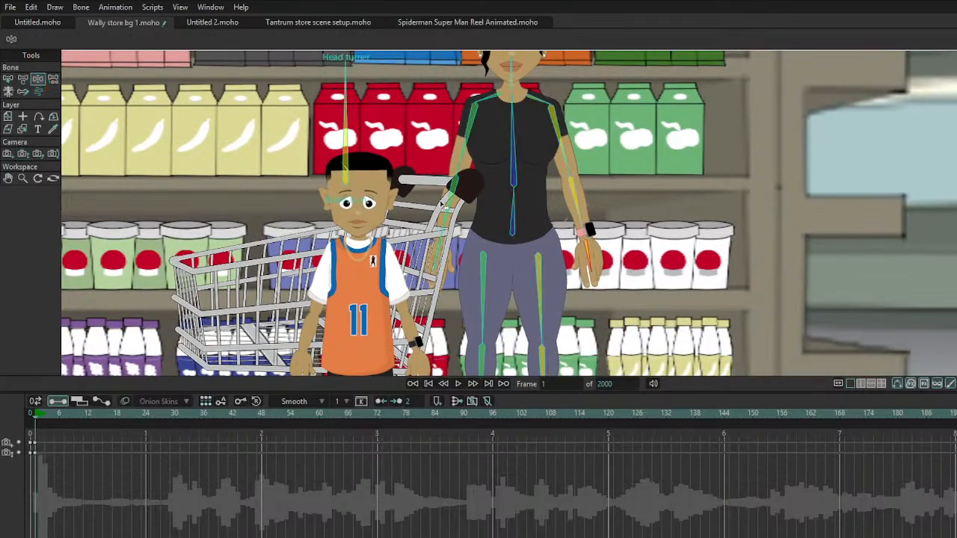
scroll(551, 241, down, 3)
click(410, 217)
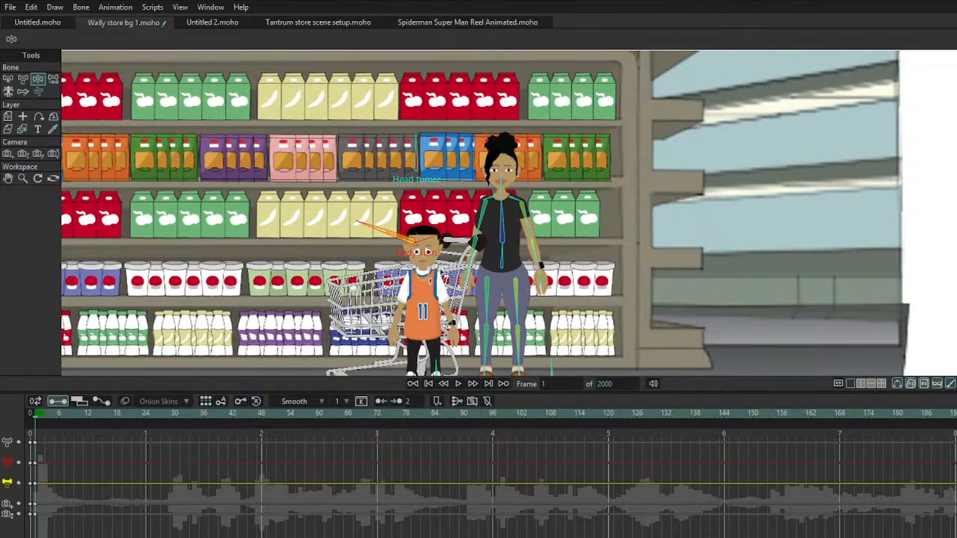
Step: Raise the woman's arm nearest the boy straight out above his head and bend her other arm across her waist
scroll(461, 267, up, 3)
drag(461, 268, 374, 135)
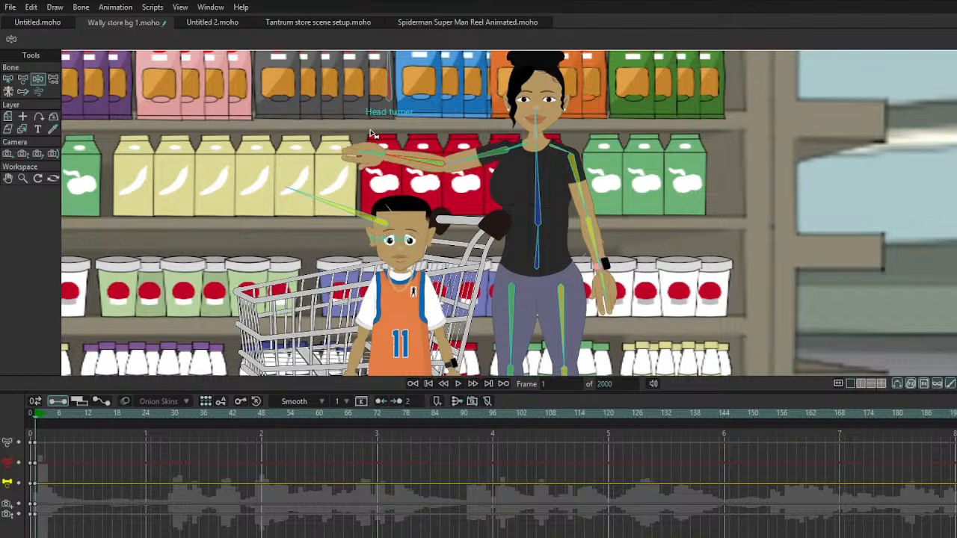
drag(591, 237, 491, 226)
Step: Turn both of the woman's shoes to point toward the boy using the Y Shoe and G Shoe bones
scroll(552, 249, down, 3)
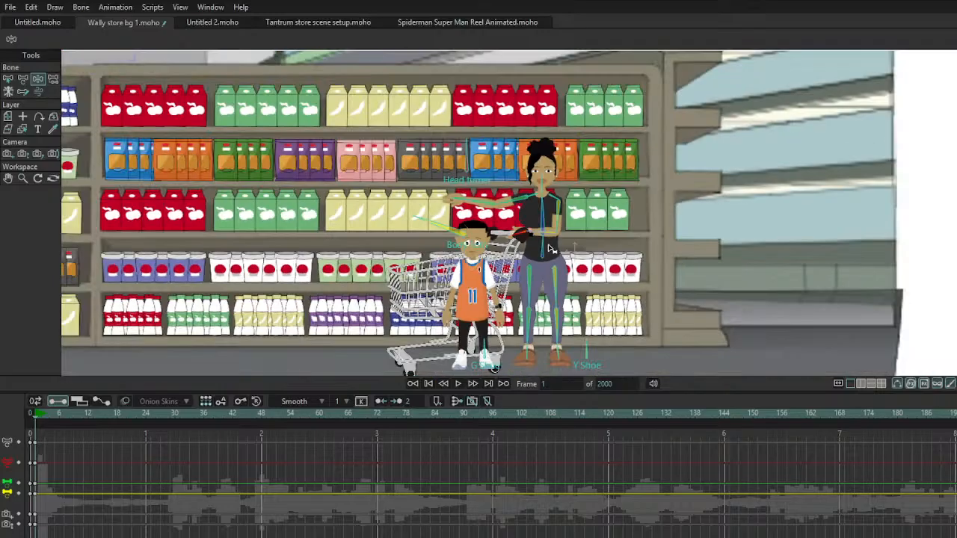
scroll(587, 344, up, 2)
scroll(587, 344, up, 3)
drag(557, 196, 503, 243)
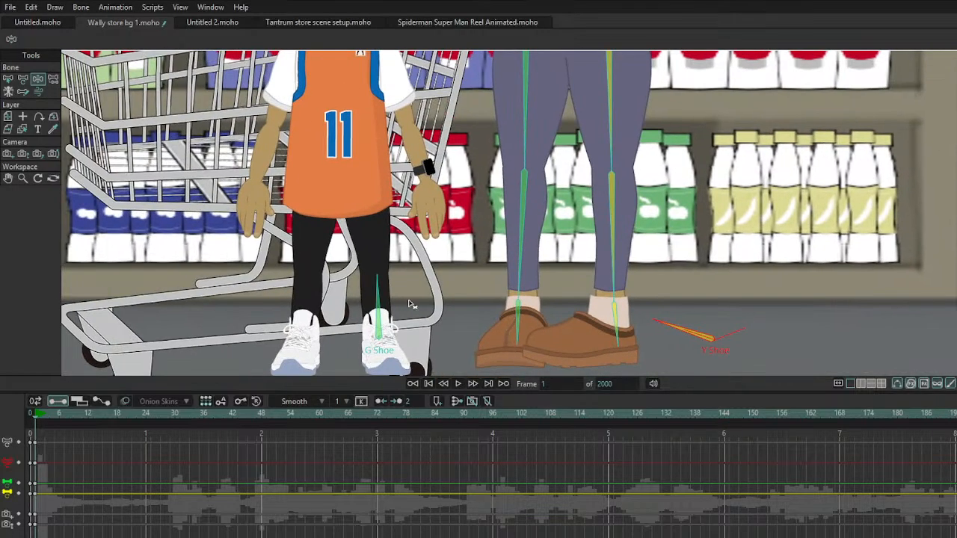
click(410, 305)
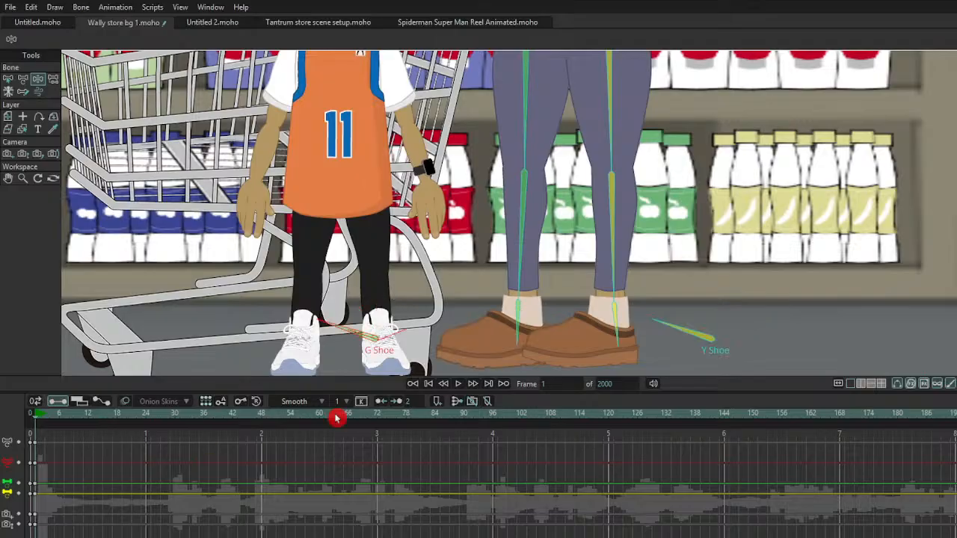
Step: Turn the woman's head toward the boy with the Head Turn bone and shift her pupils in the same direction
scroll(444, 226, down, 4)
scroll(444, 225, up, 4)
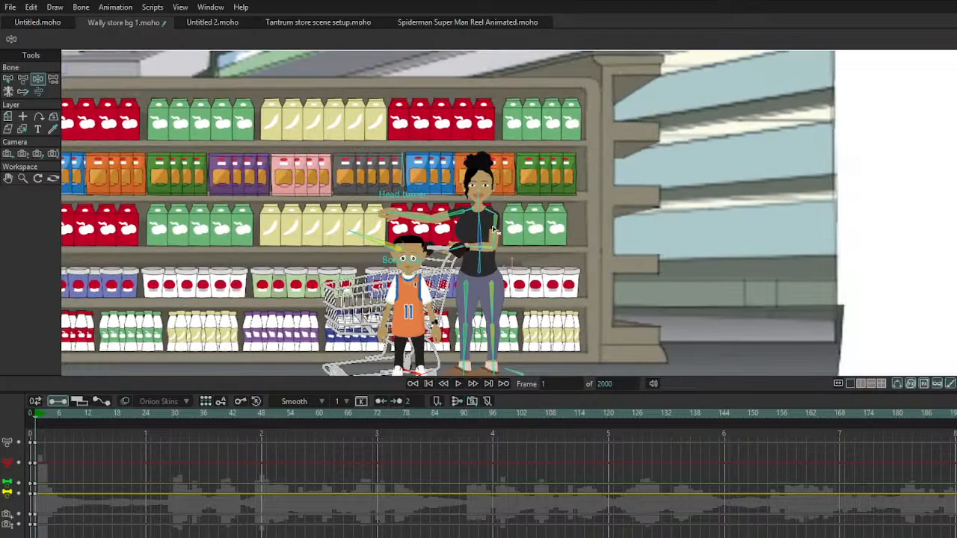
scroll(555, 251, up, 3)
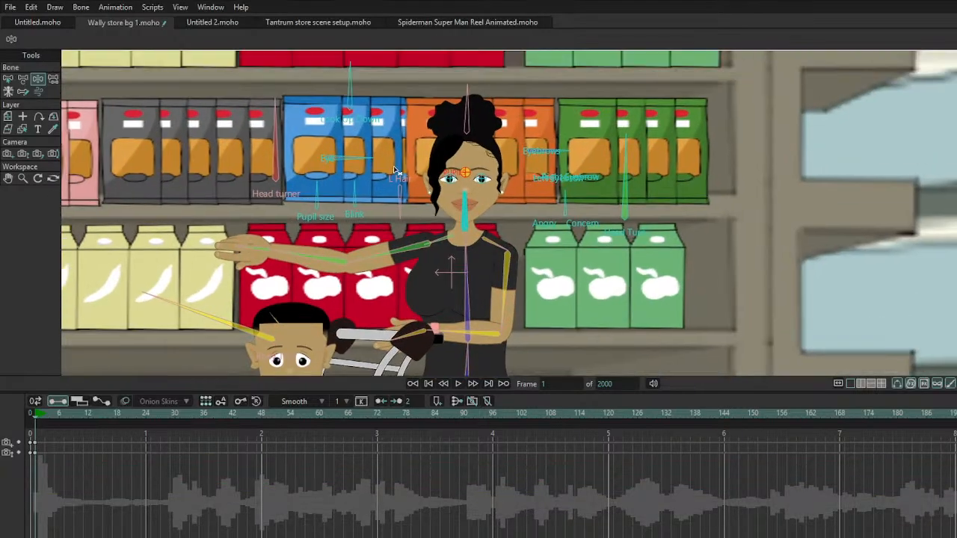
click(455, 213)
scroll(453, 210, up, 3)
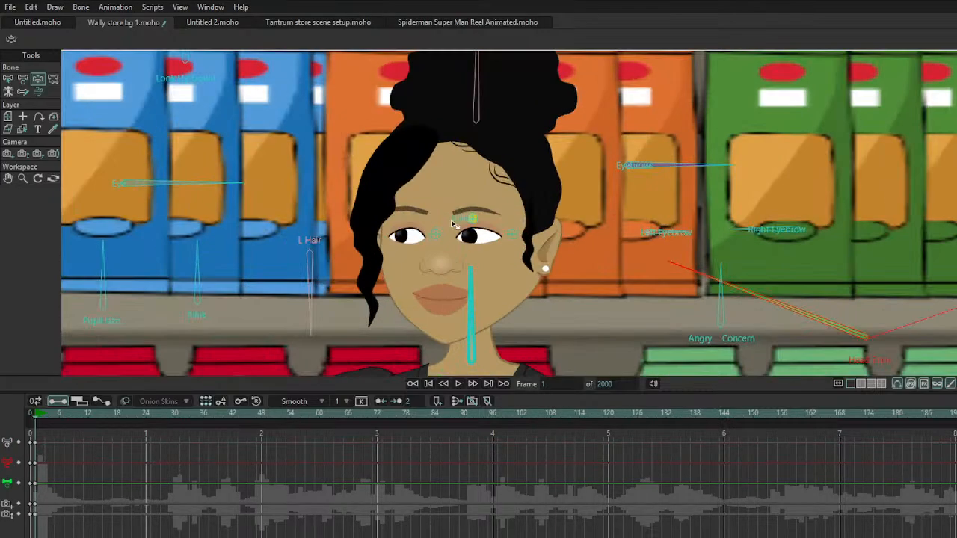
mouse_move(464, 226)
mouse_down()
mouse_move(476, 223)
mouse_move(456, 222)
mouse_up()
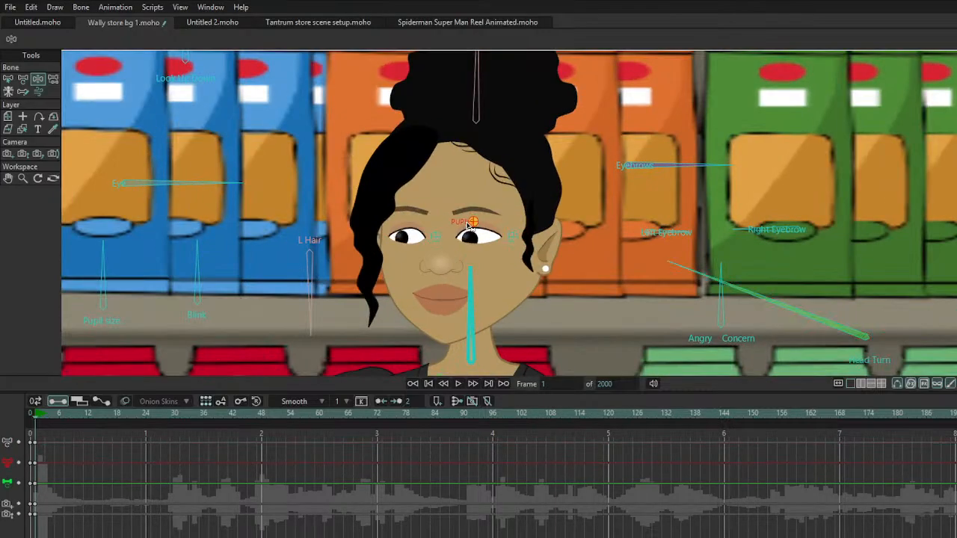
scroll(353, 259, down, 3)
scroll(353, 259, up, 2)
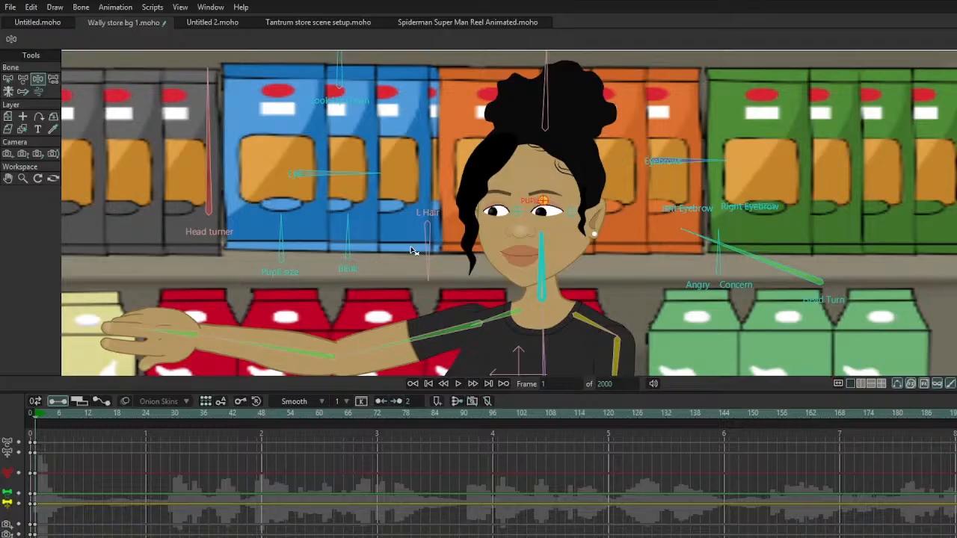
scroll(415, 254, down, 2)
scroll(449, 251, down, 1)
scroll(526, 249, up, 1)
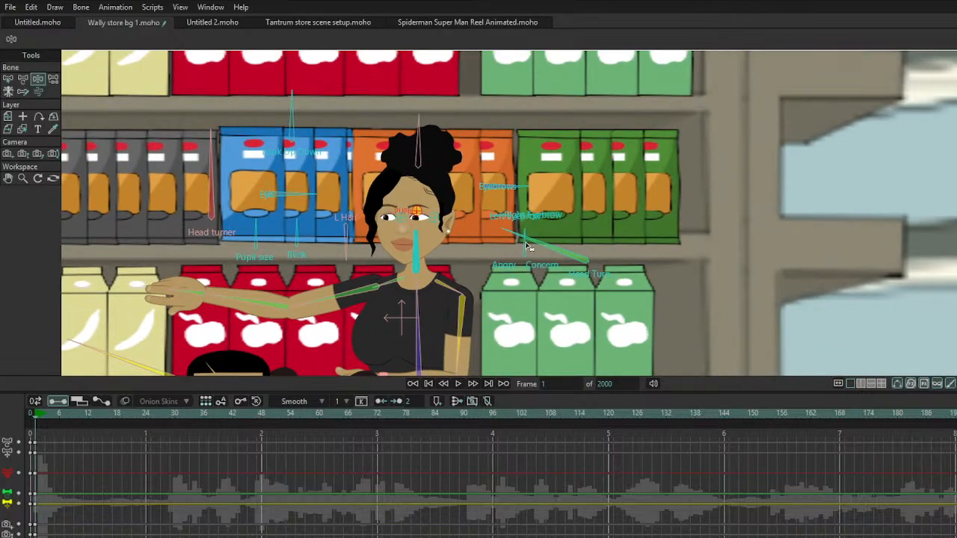
Step: Angle the woman's eyebrows into an angry expression with the Angry Concern bone
scroll(523, 249, up, 2)
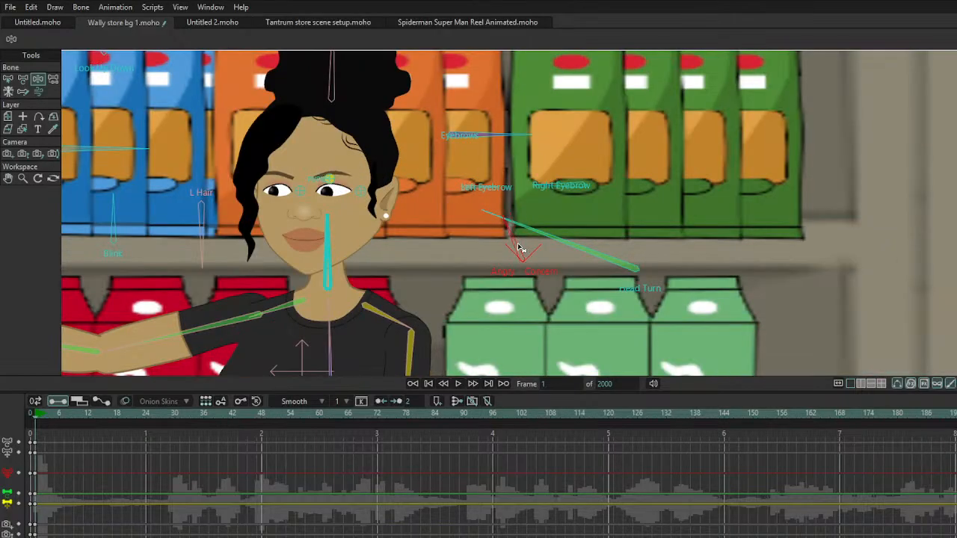
scroll(524, 249, down, 3)
scroll(408, 257, up, 1)
scroll(409, 257, down, 1)
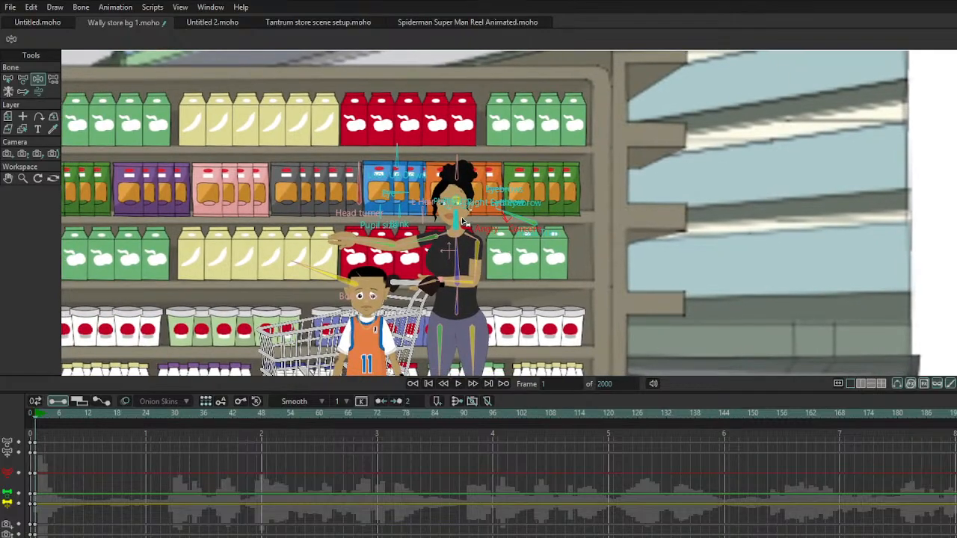
scroll(441, 230, down, 1)
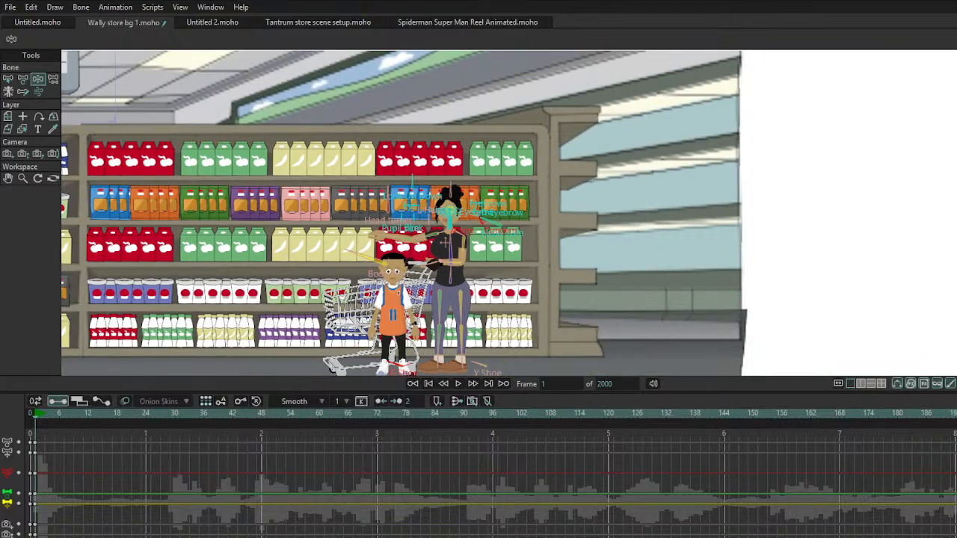
Step: Preview the alternative hand layers for the orange-jersey boy's hand without the watch, including the ones holding objects
ctrl+alt+click(461, 277)
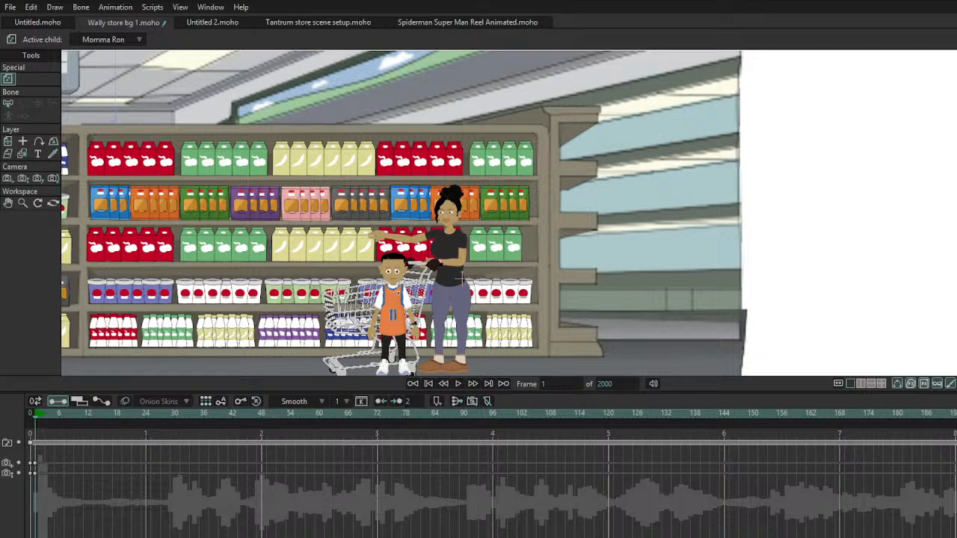
ctrl+alt+click(461, 277)
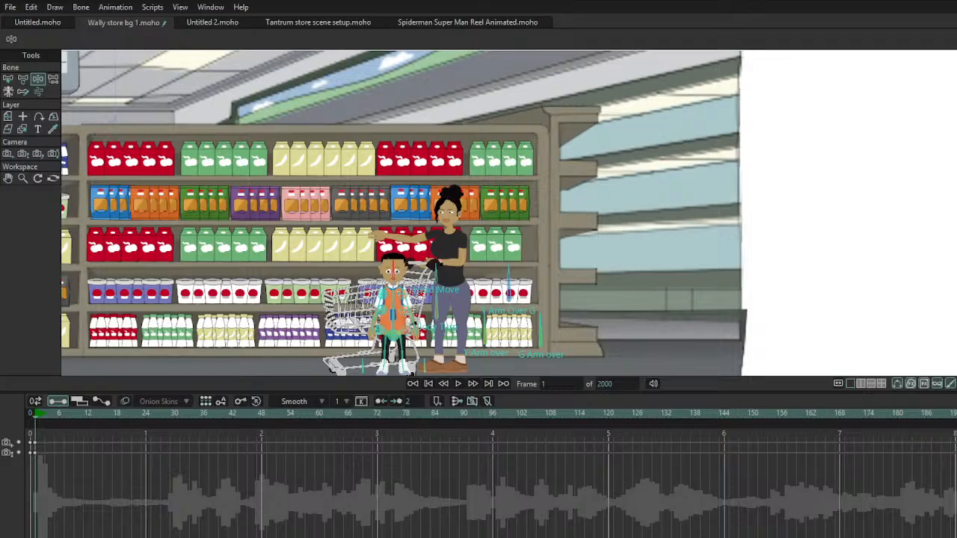
ctrl+alt+click(372, 337)
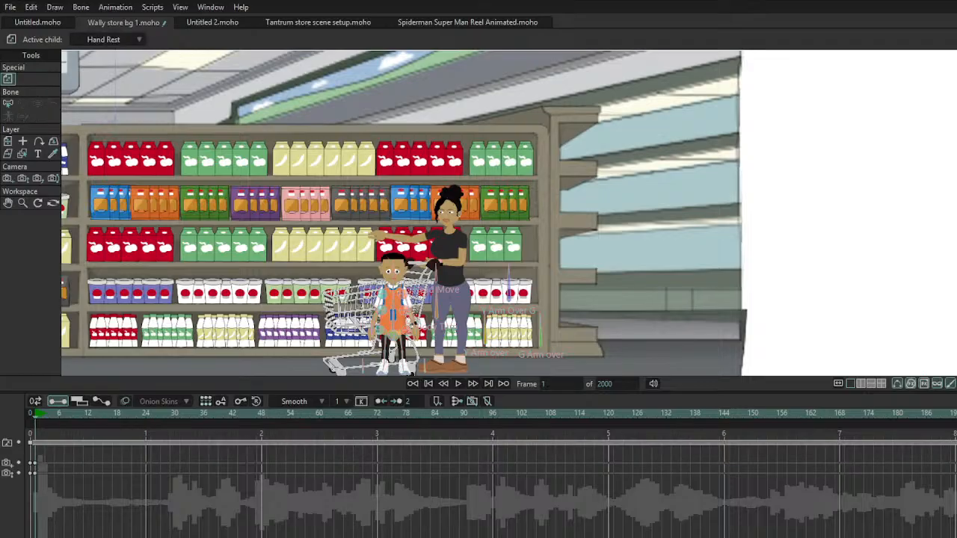
scroll(400, 293, up, 6)
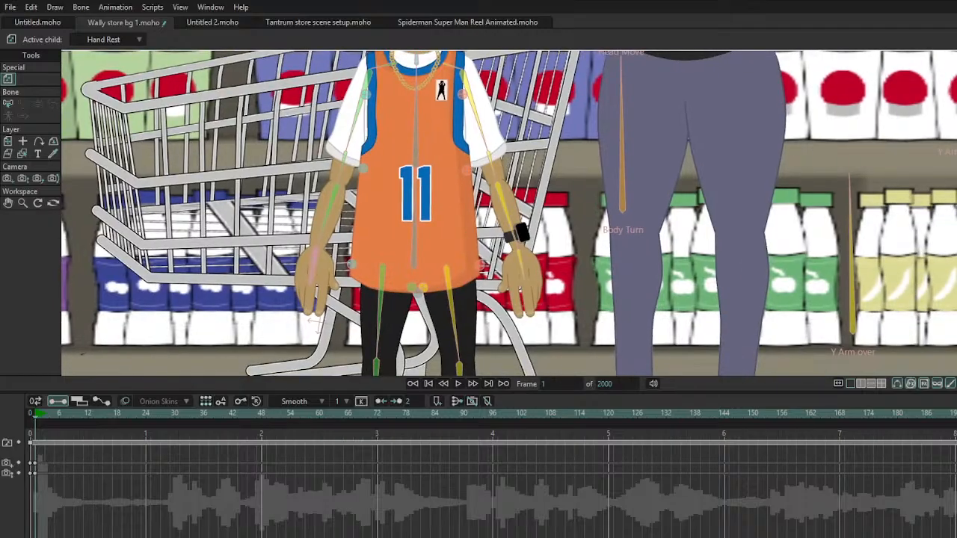
ctrl+alt+click(313, 319)
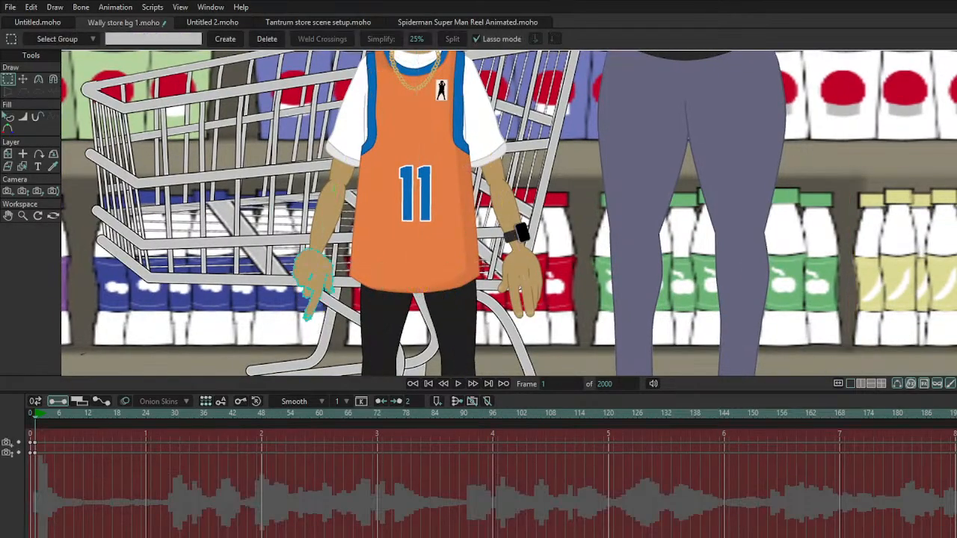
key(Page_Down)
key(Page_Down)
key(Page_Down)
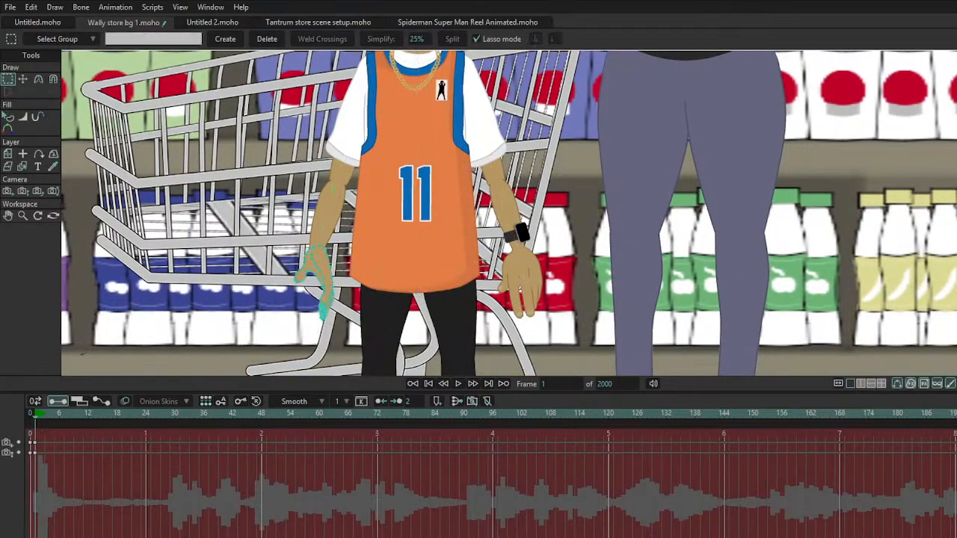
key(Page_Down)
key(Page_Down)
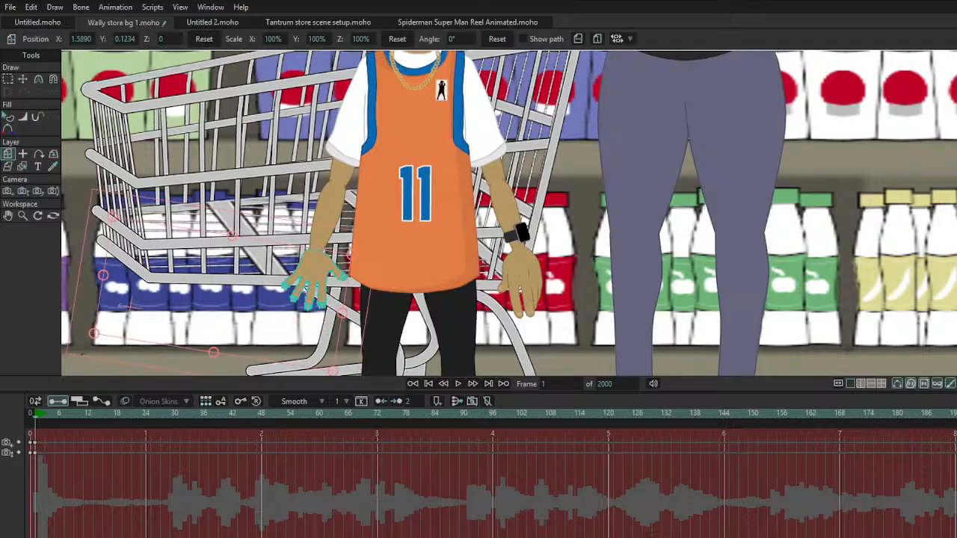
key(Page_Down)
key(Page_Down)
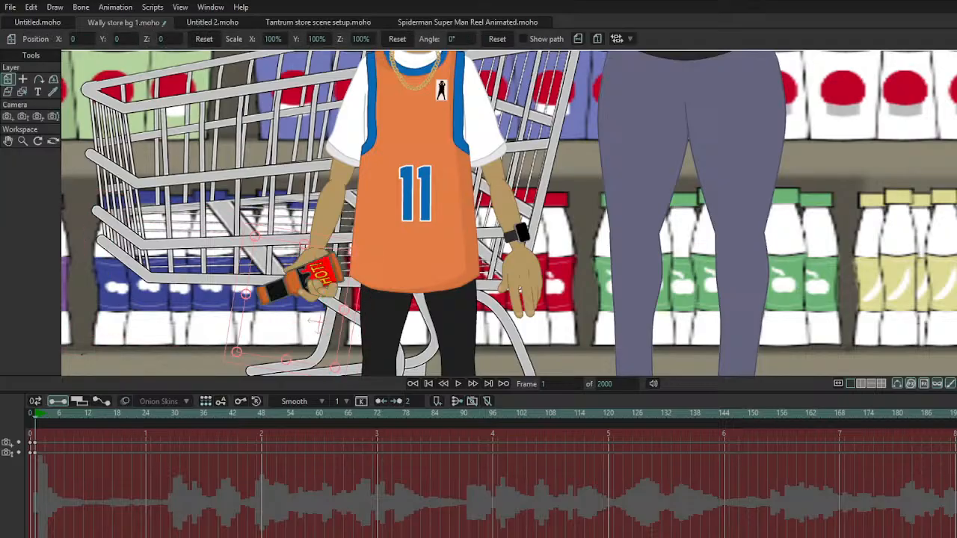
key(Page_Down)
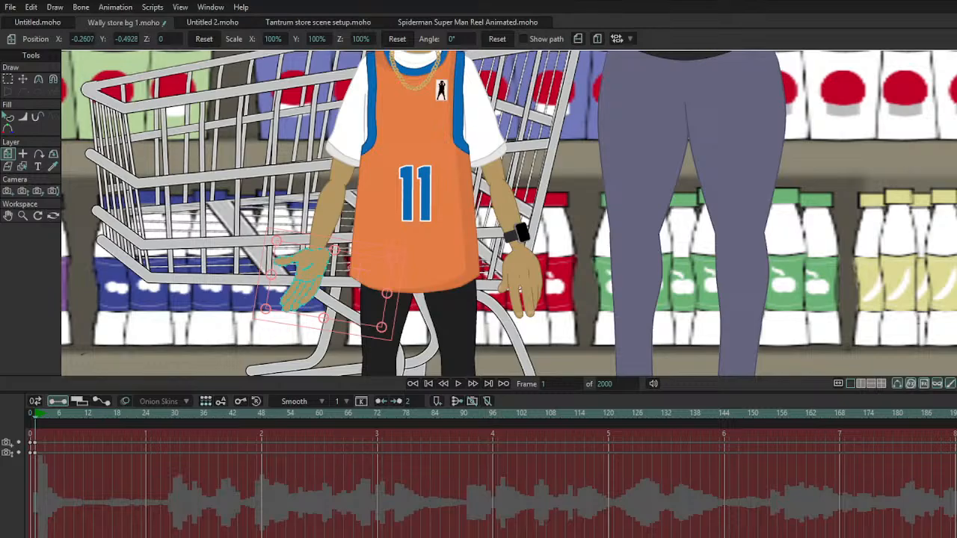
key(Page_Down)
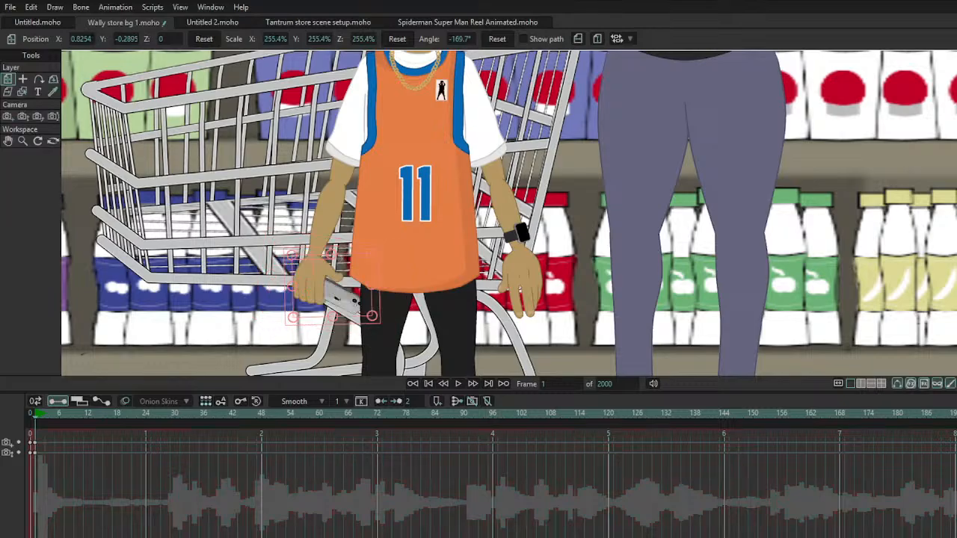
key(Page_Up)
key(Page_Down)
scroll(489, 269, down, 5)
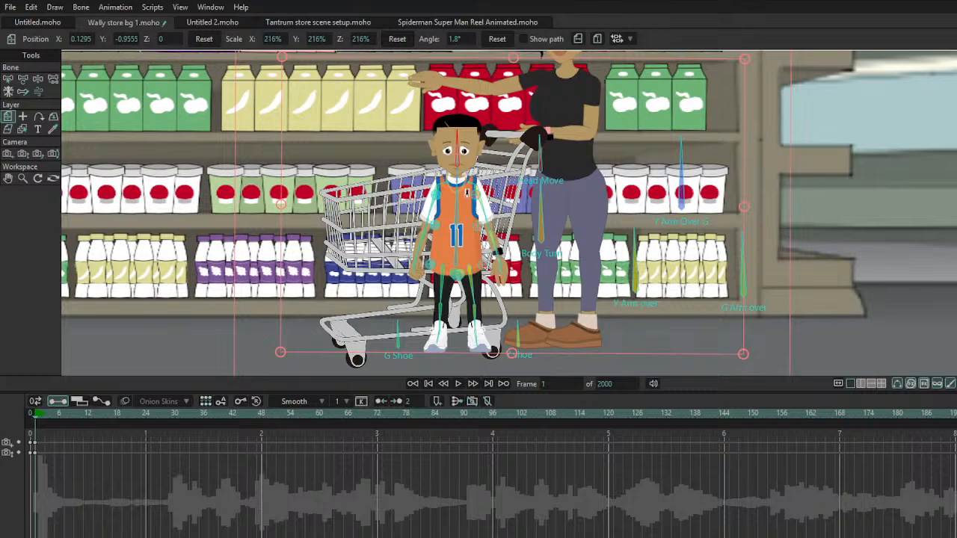
Step: Examine the woman's facial expression up close and her overall pose beside the boy and cart
scroll(601, 338, down, 5)
scroll(598, 258, up, 5)
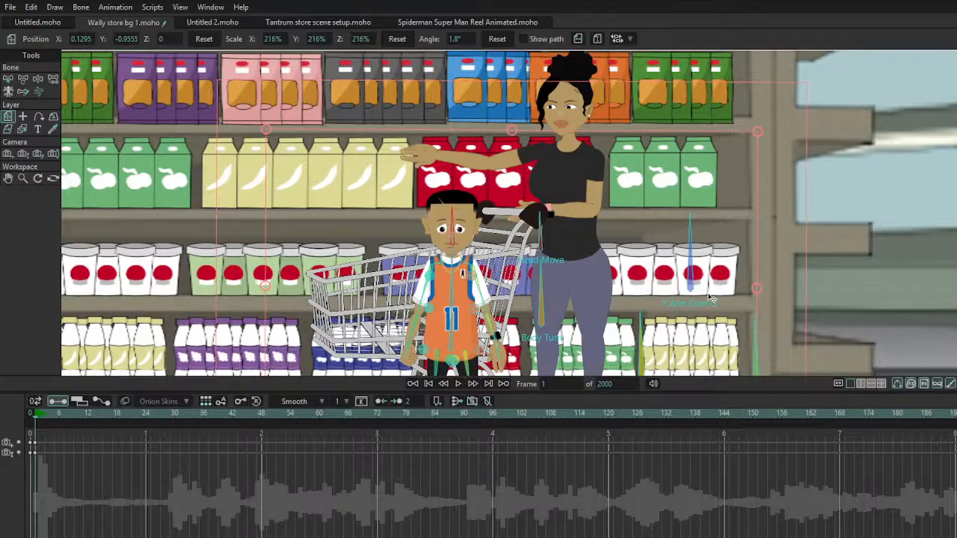
scroll(543, 145, up, 6)
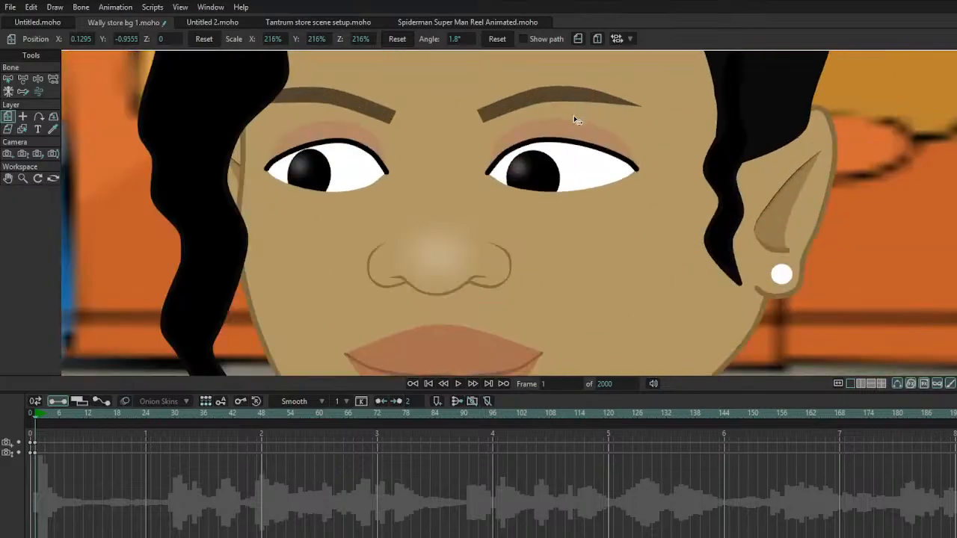
scroll(574, 119, down, 3)
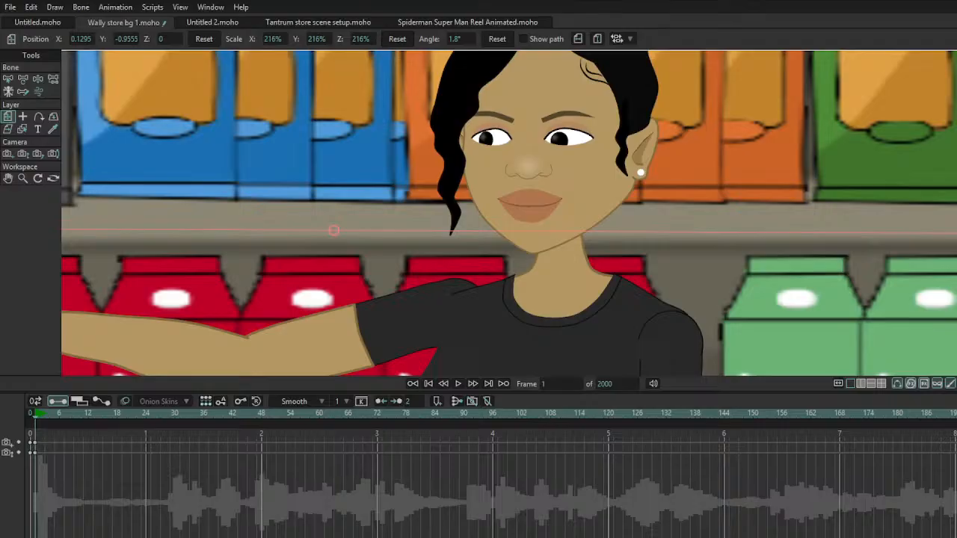
scroll(459, 222, down, 12)
scroll(489, 224, up, 6)
drag(447, 252, 485, 233)
scroll(488, 224, up, 8)
scroll(485, 233, down, 9)
Step: Turn the boy's body away from the woman with the Body Turn bone and bend his watch arm across his waist
click(39, 80)
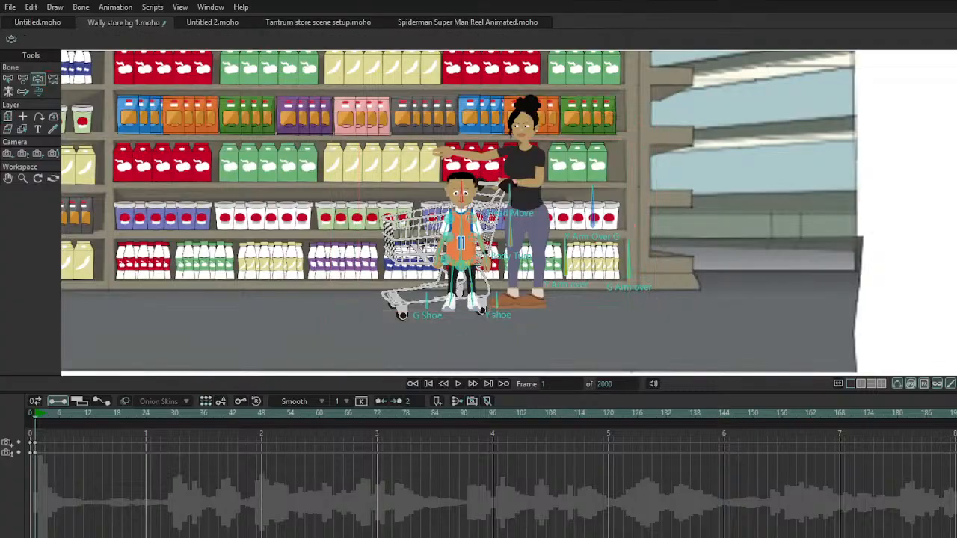
scroll(517, 257, up, 6)
drag(495, 202, 428, 218)
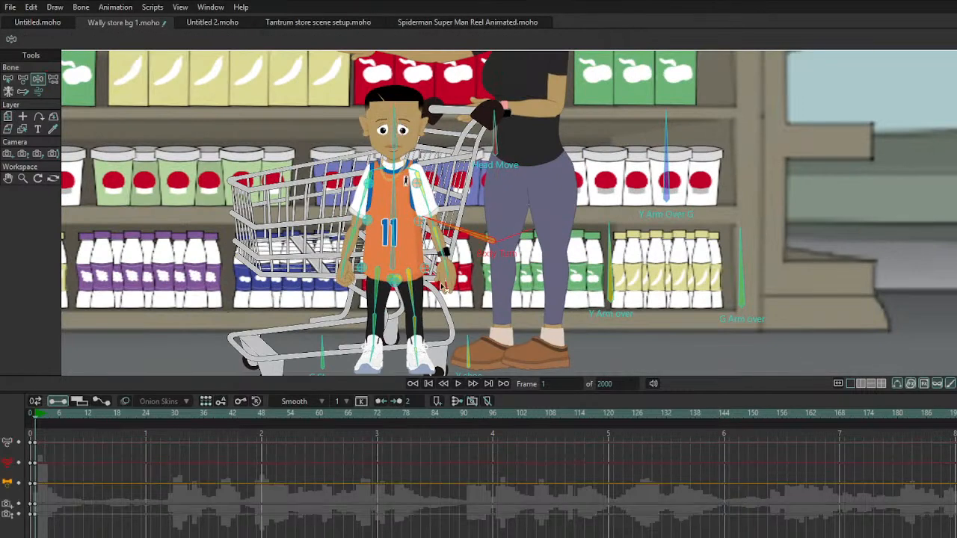
drag(432, 255, 399, 226)
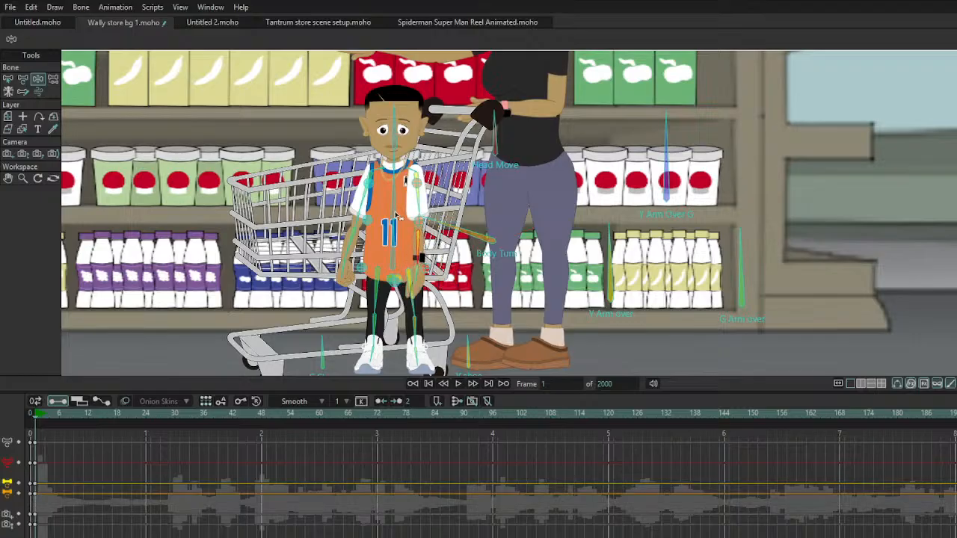
scroll(395, 196, up, 6)
drag(329, 205, 367, 175)
scroll(350, 231, down, 4)
scroll(350, 231, down, 2)
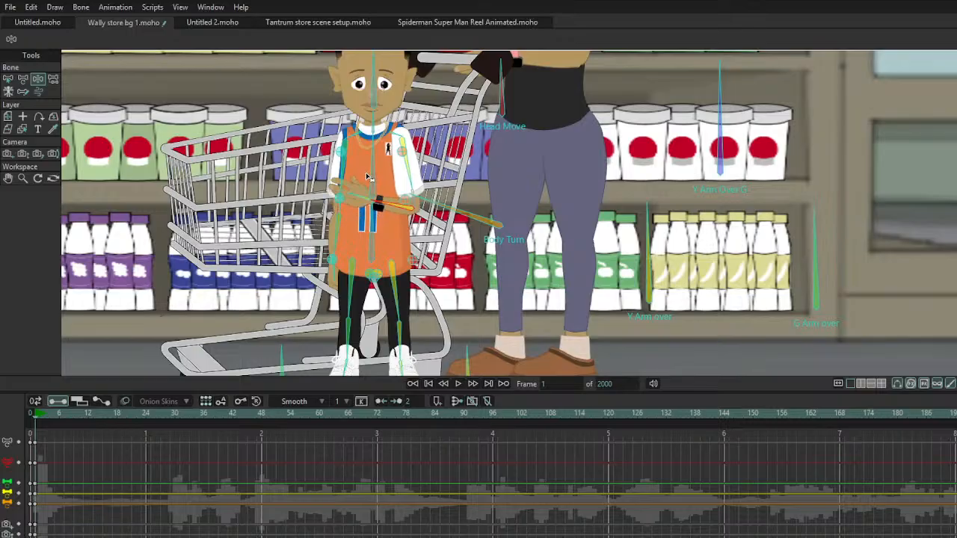
Step: Turn both of the boy's shoes in the direction his body faces using the G Shoe and Y Shoe bones
scroll(367, 175, down, 3)
drag(303, 280, 276, 348)
drag(335, 271, 334, 343)
scroll(389, 210, up, 3)
scroll(382, 201, down, 5)
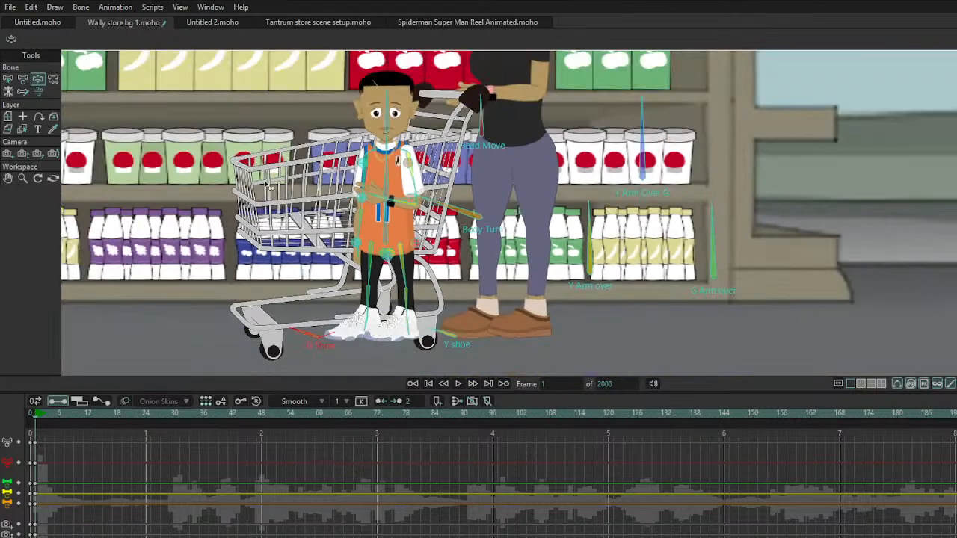
Step: Move the boy lower in the aisle, in front of the cart, to position X 0.0343, Y -1.5297
click(9, 117)
drag(329, 189, 325, 219)
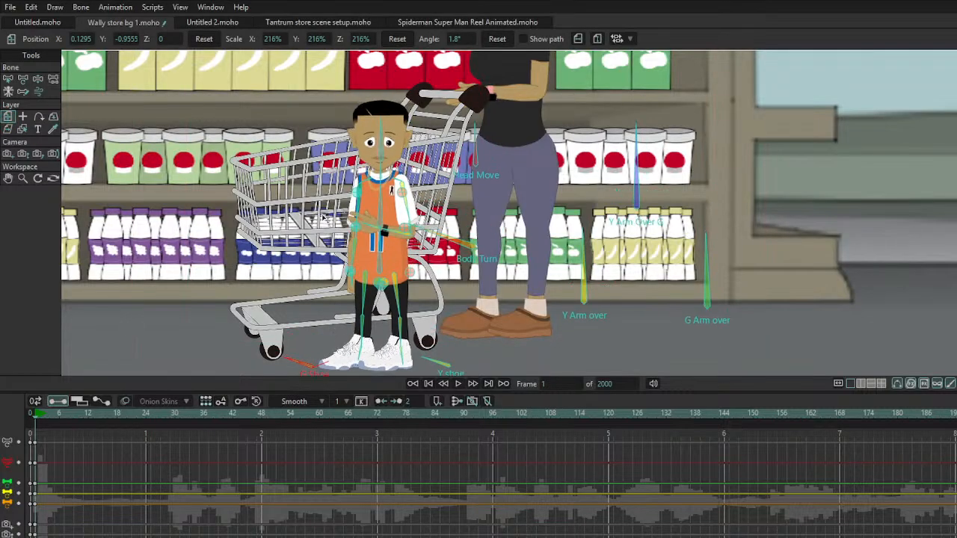
scroll(382, 180, down, 4)
scroll(445, 198, up, 4)
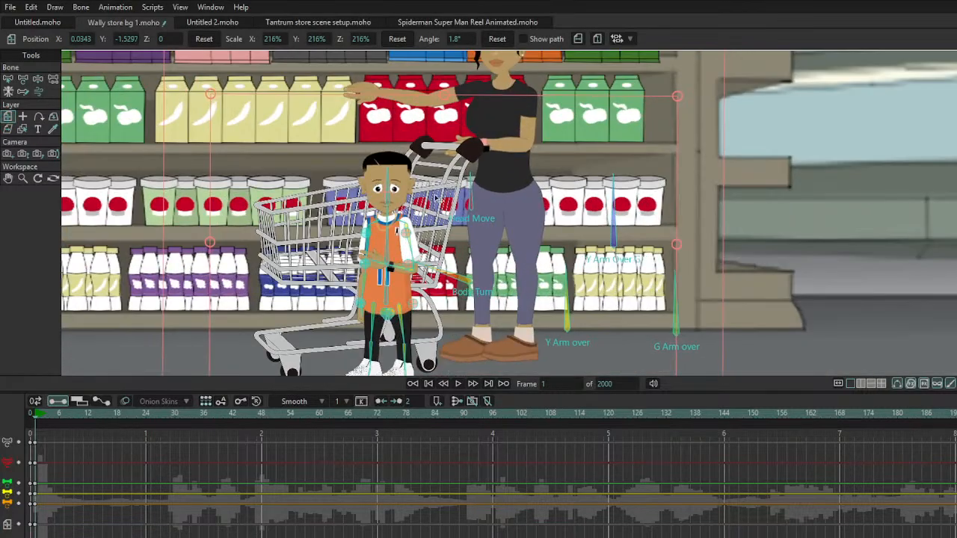
scroll(395, 185, up, 3)
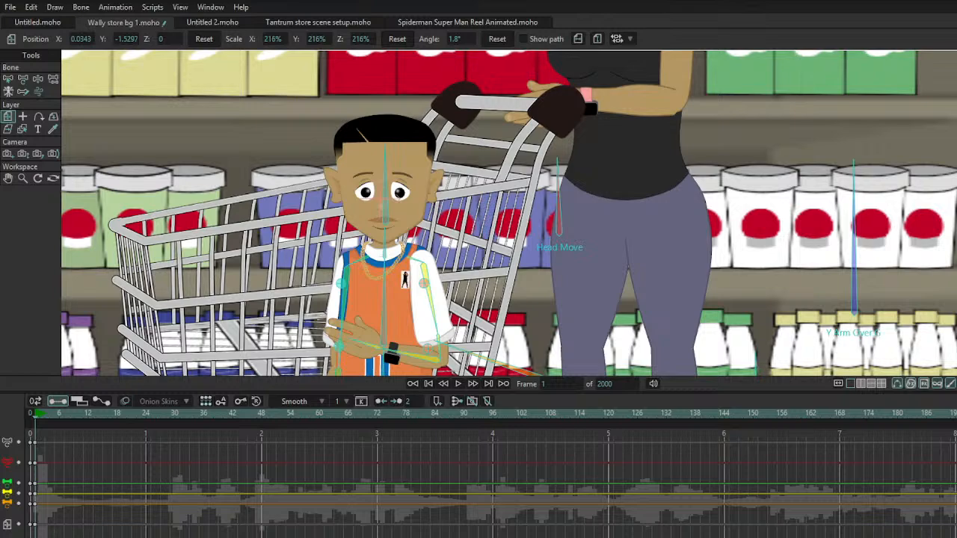
Step: Turn the boy's head to face the same way as his body and tilt it slightly
click(37, 79)
scroll(338, 207, down, 2)
scroll(338, 207, up, 2)
click(374, 163)
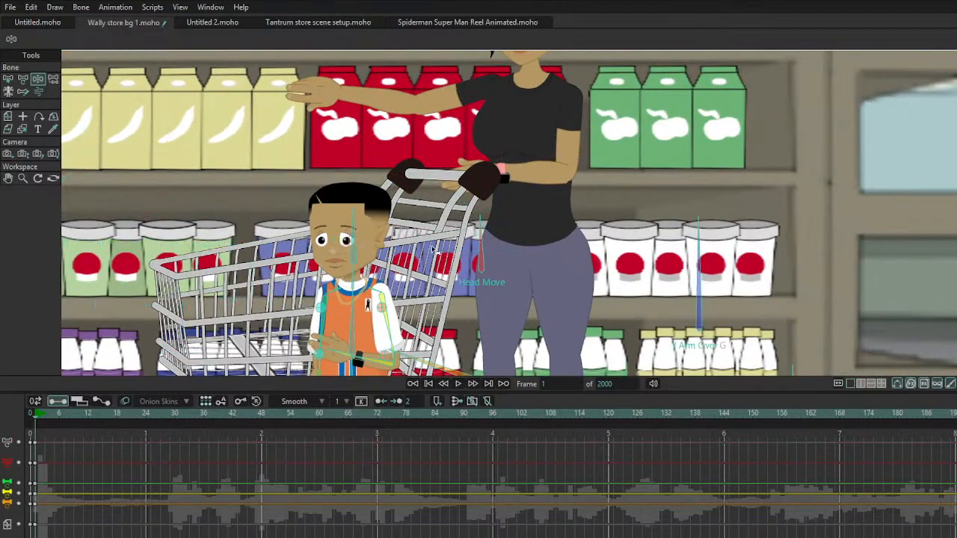
scroll(359, 217, up, 2)
scroll(381, 219, down, 3)
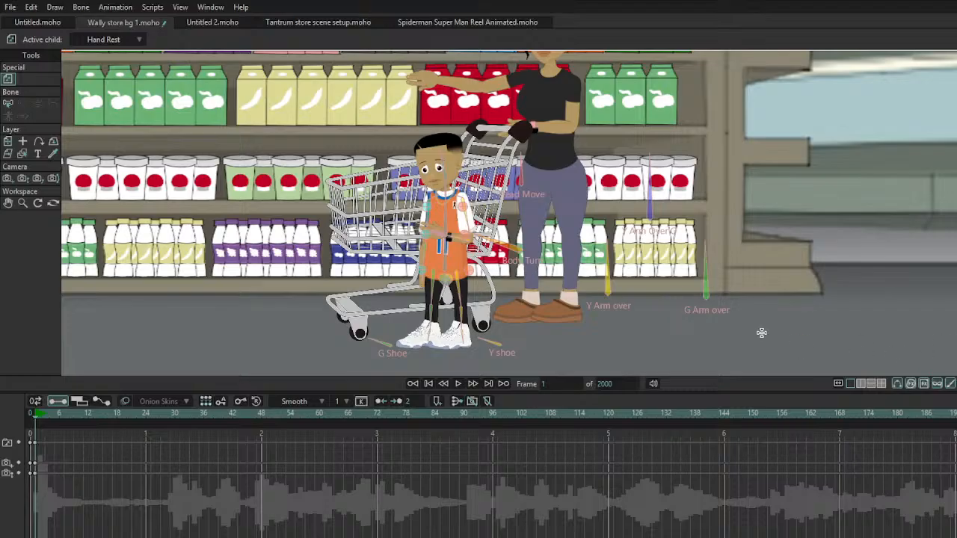
scroll(444, 279, up, 3)
scroll(444, 279, down, 3)
scroll(444, 279, up, 2)
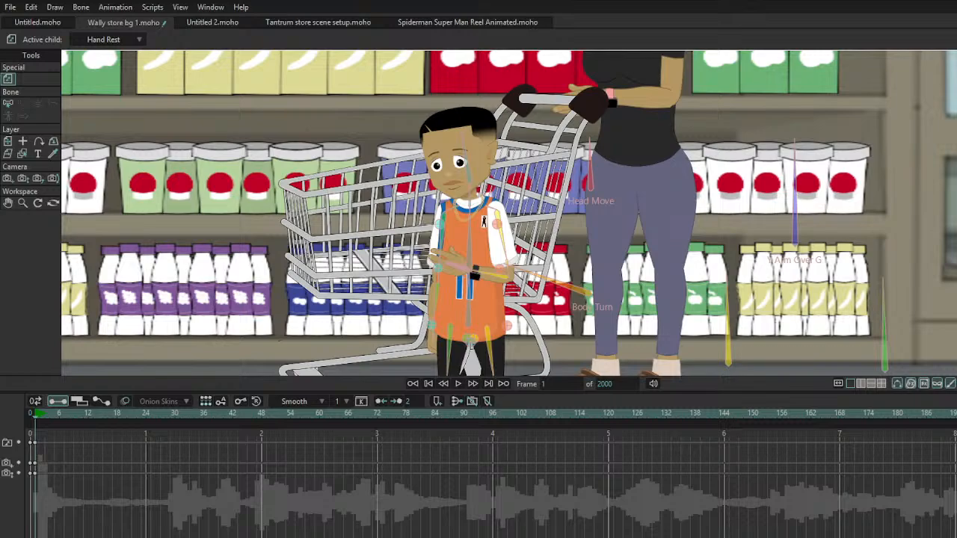
scroll(940, 331, down, 3)
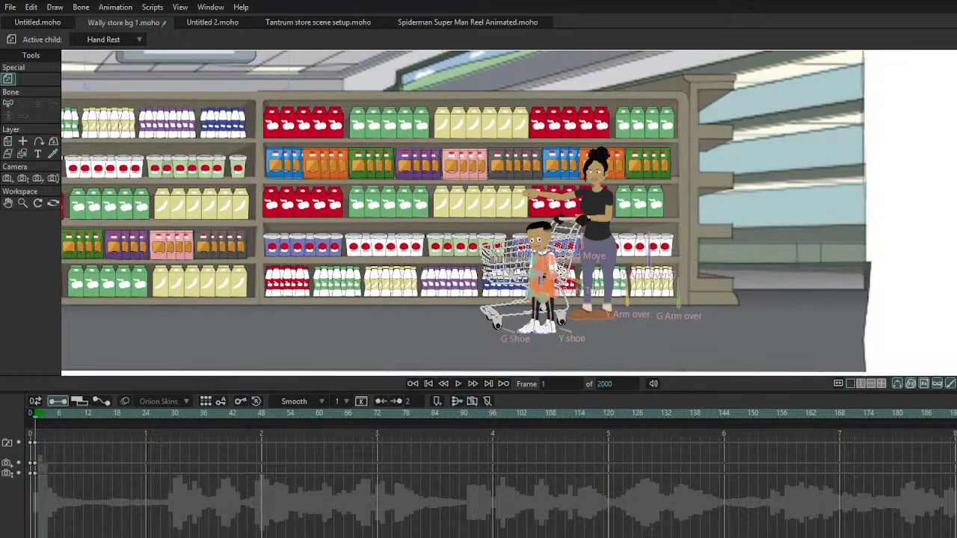
scroll(941, 331, up, 2)
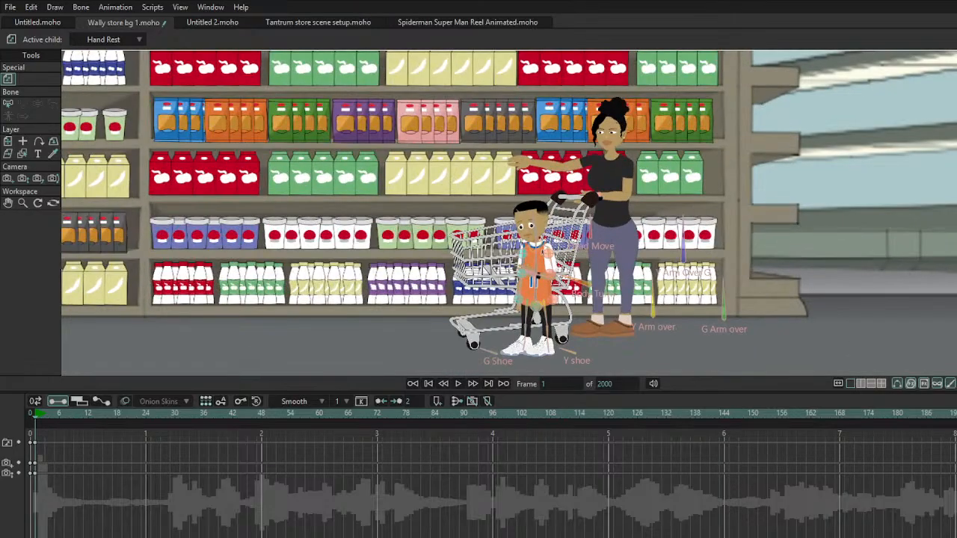
Step: Go through the boy's arm and hand layers and bring an additional hand switch layer into his rig
click(534, 285)
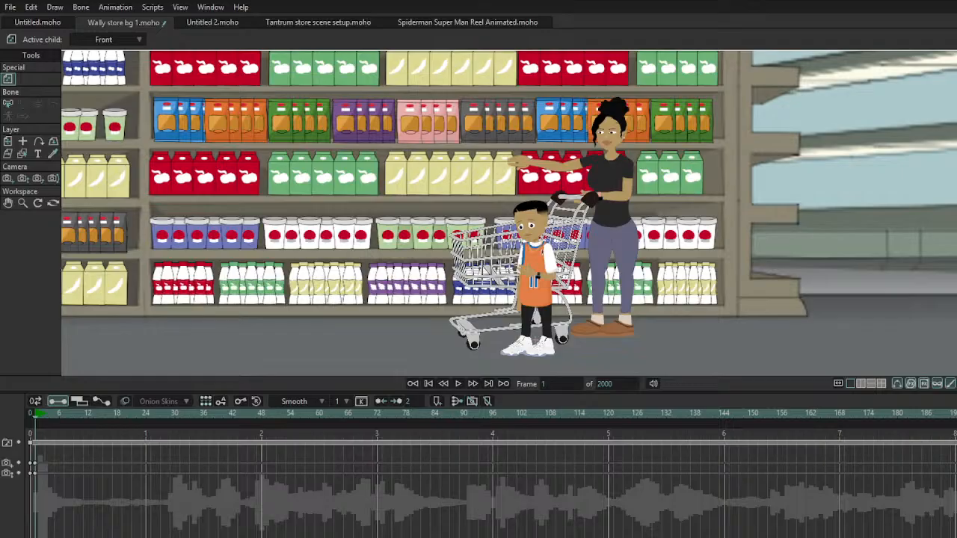
click(534, 283)
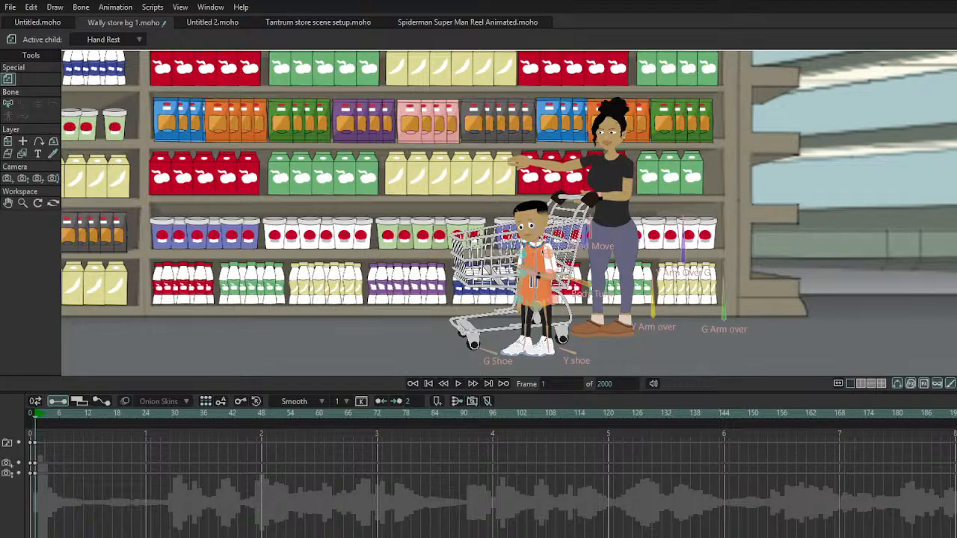
click(531, 278)
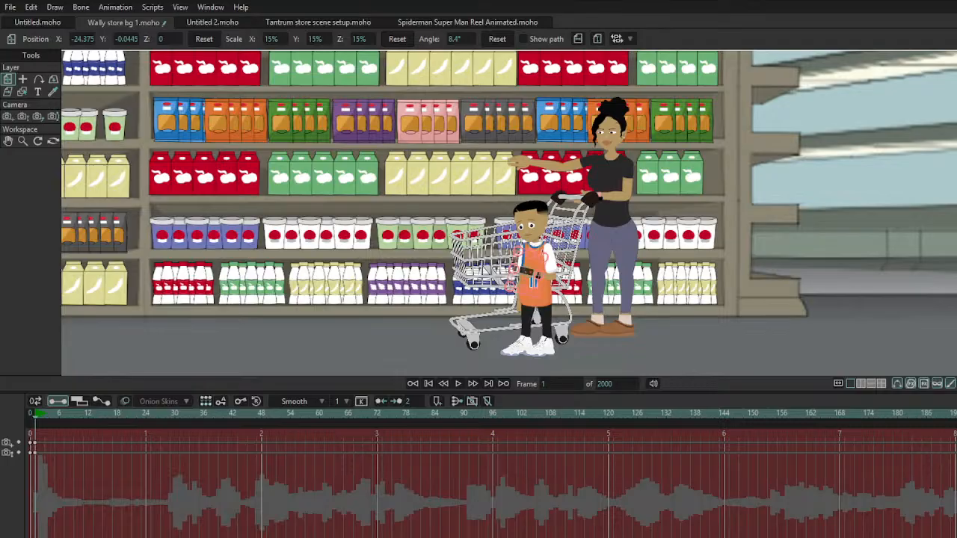
click(531, 278)
click(528, 274)
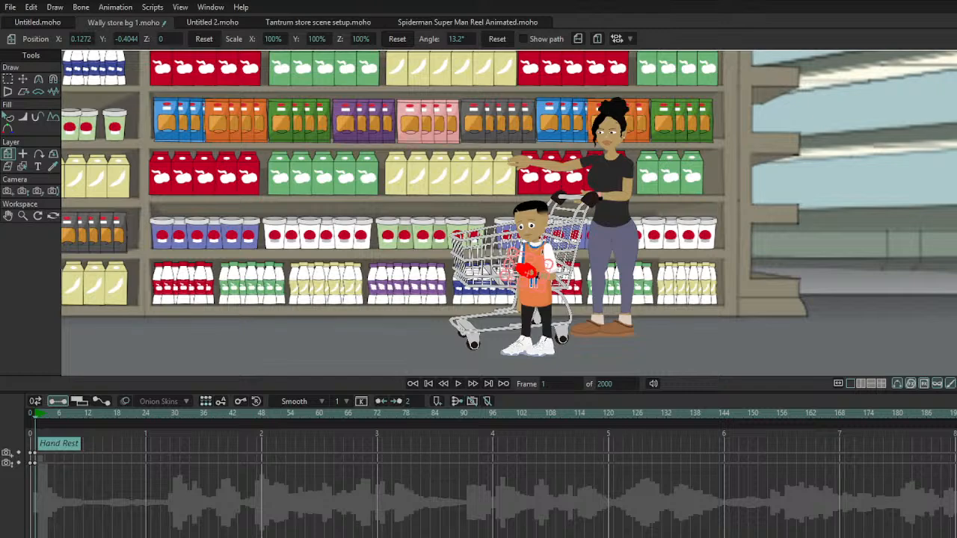
click(523, 285)
click(528, 274)
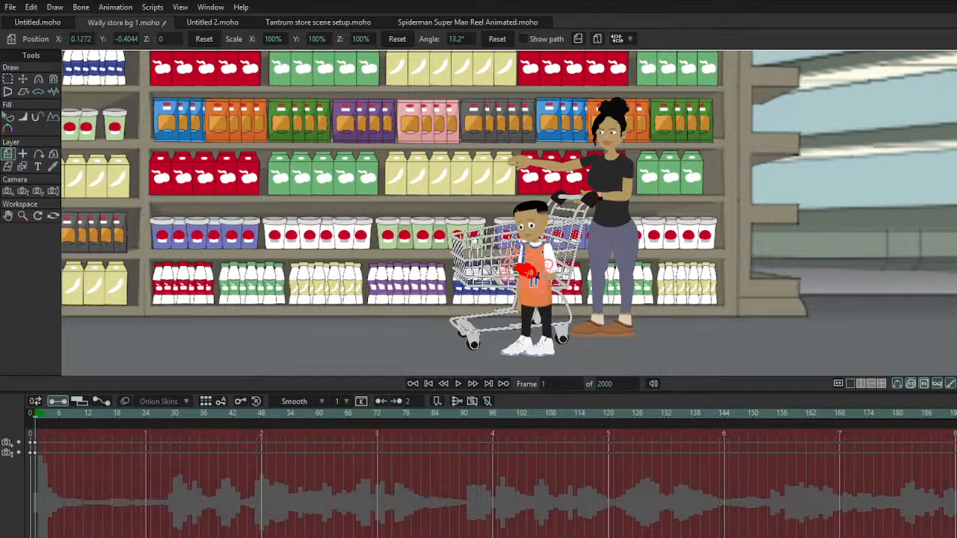
click(524, 284)
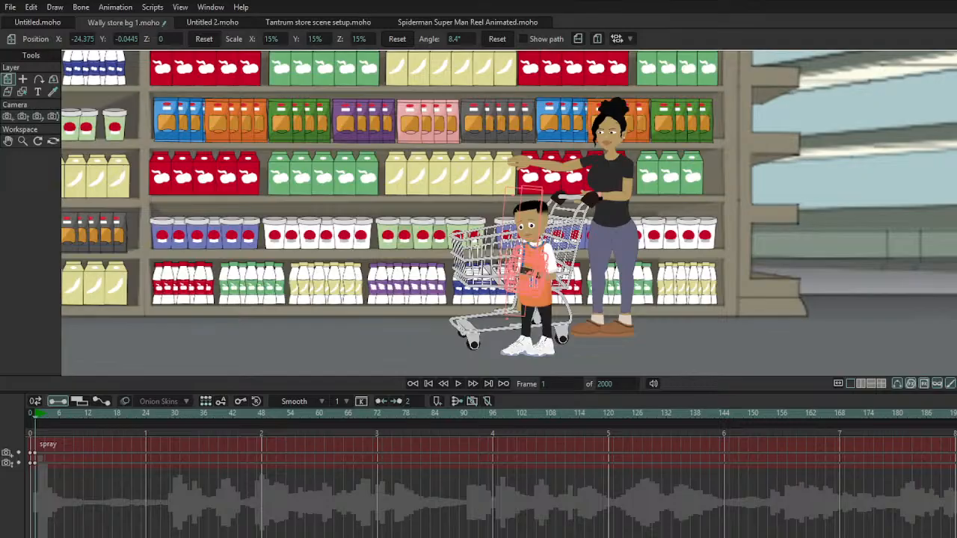
click(528, 284)
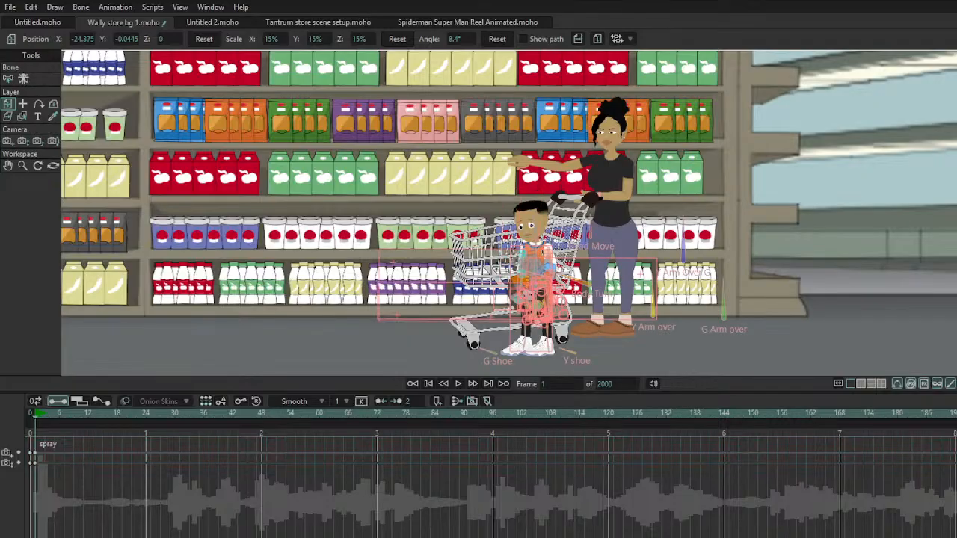
click(527, 284)
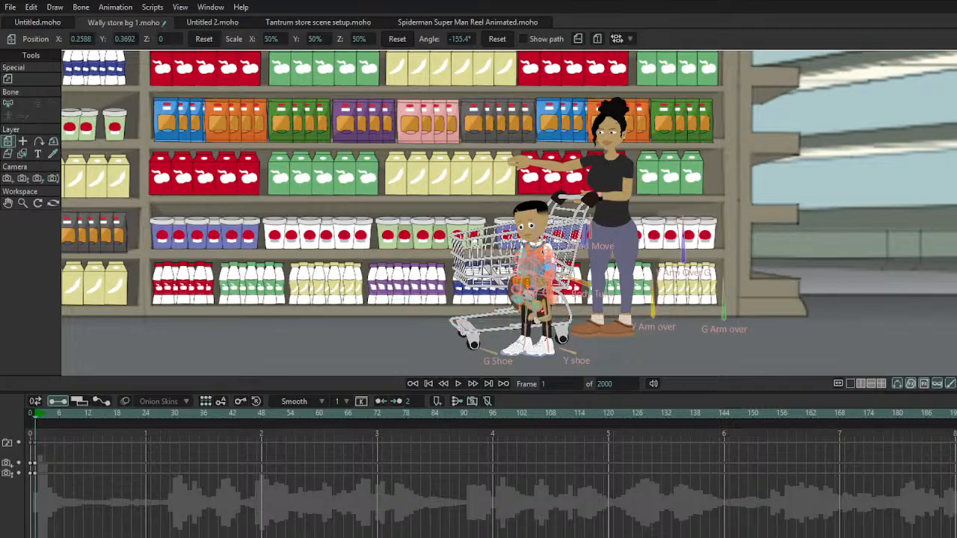
click(527, 284)
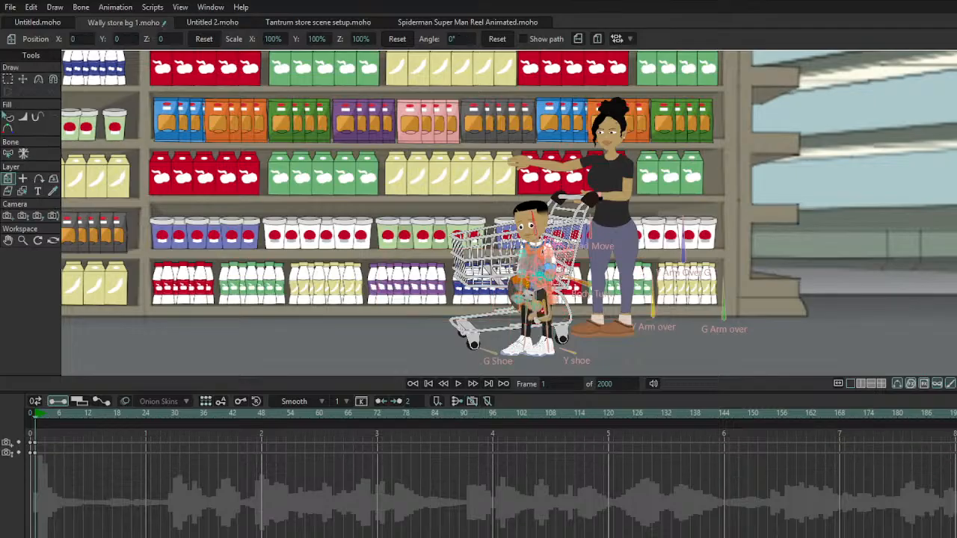
Step: Return to frame 0 and select the added hand layer inside the boy's rig
click(413, 384)
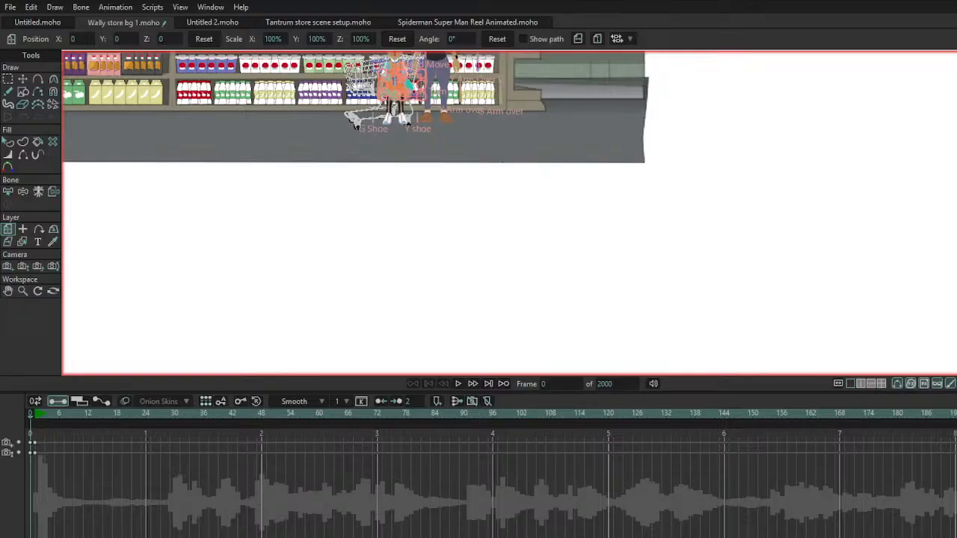
click(356, 126)
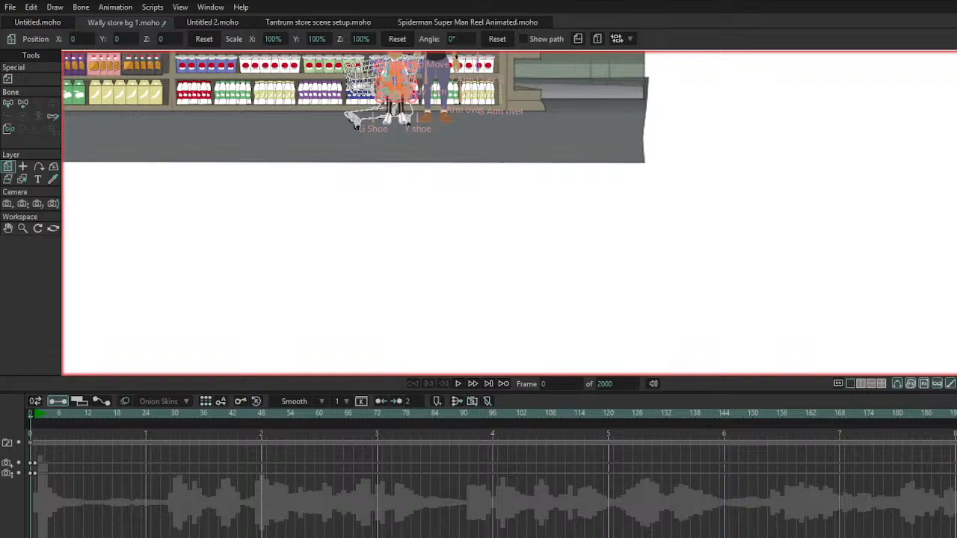
ctrl+alt+click(355, 124)
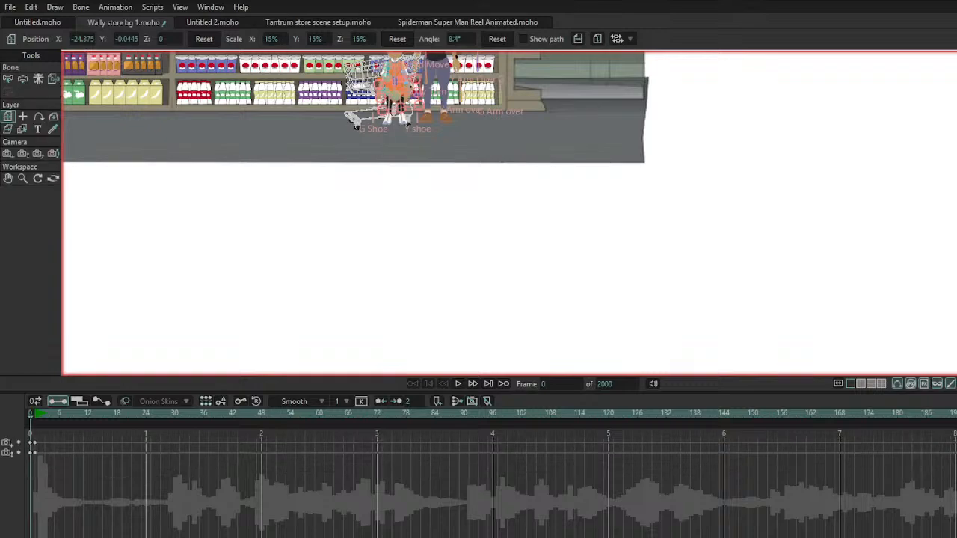
ctrl+alt+click(355, 125)
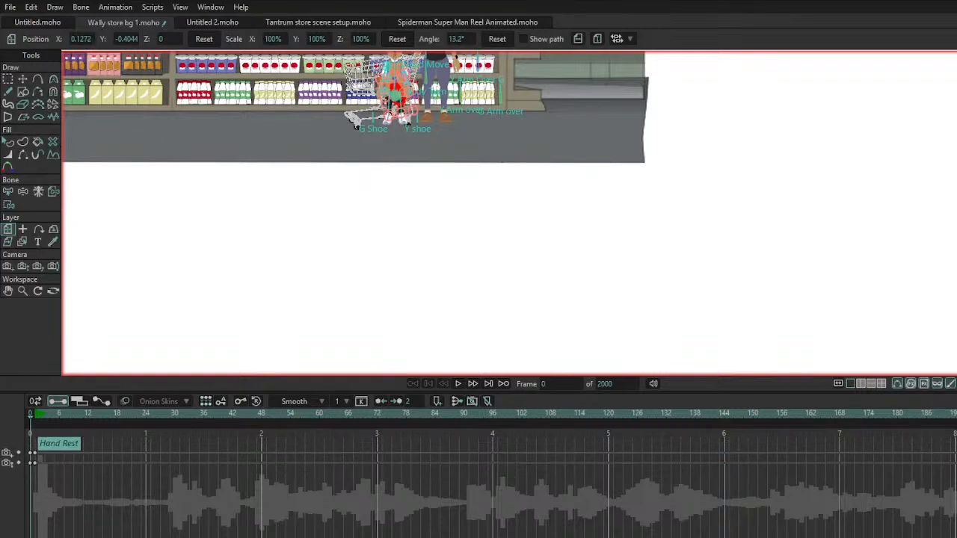
ctrl+alt+click(356, 125)
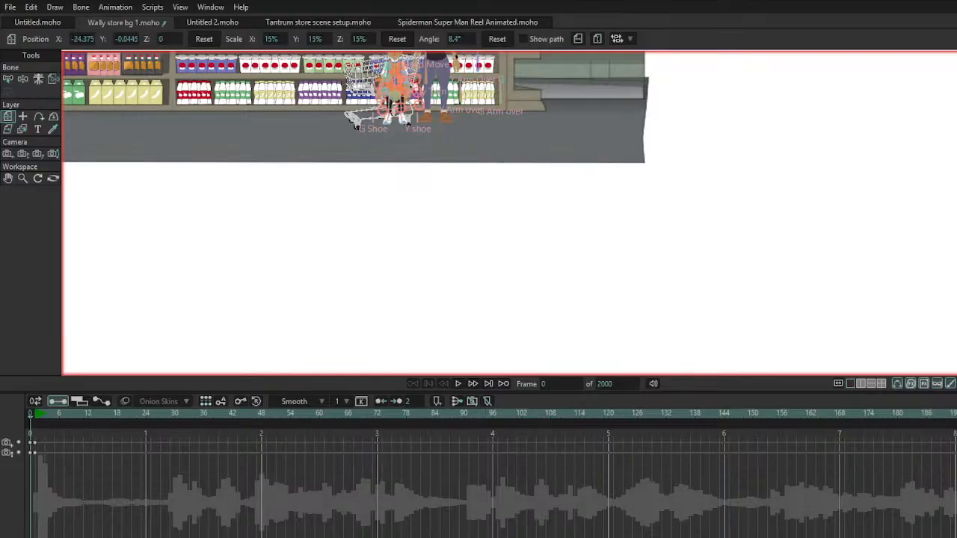
ctrl+alt+click(355, 125)
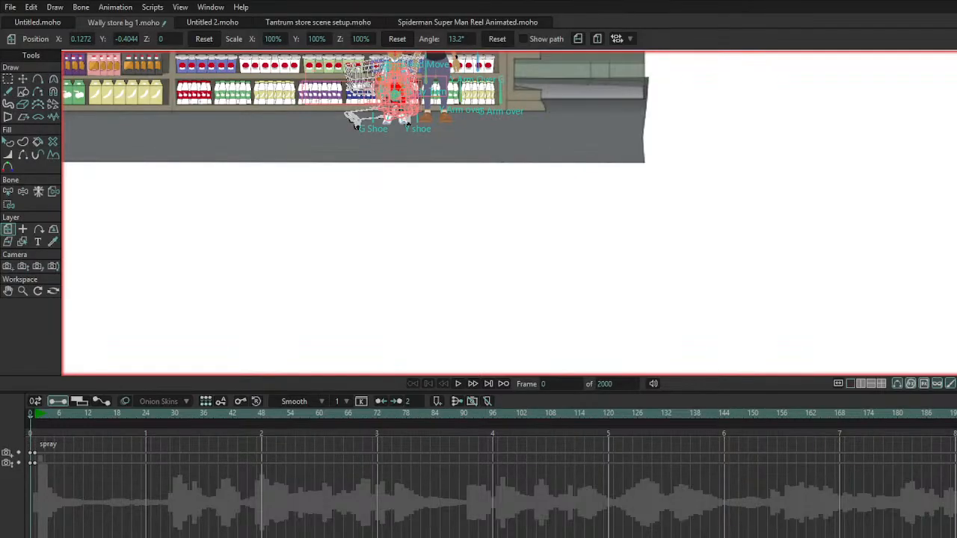
key(ctrl+a)
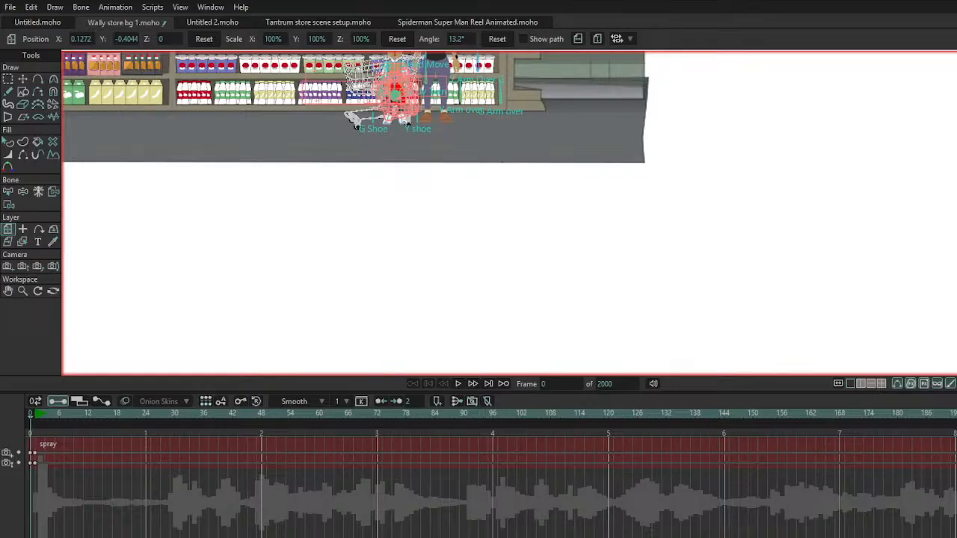
ctrl+alt+click(355, 124)
scroll(611, 214, up, 6)
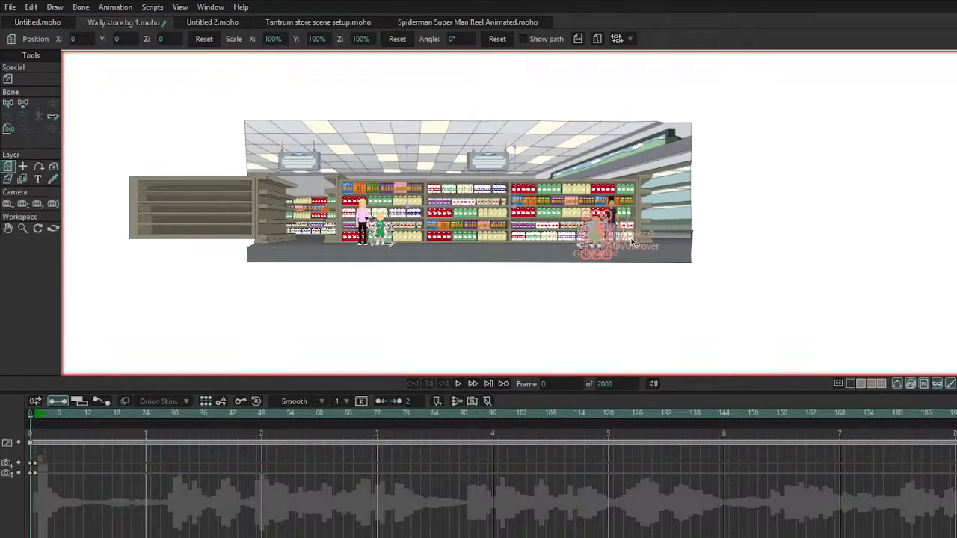
scroll(453, 187, down, 5)
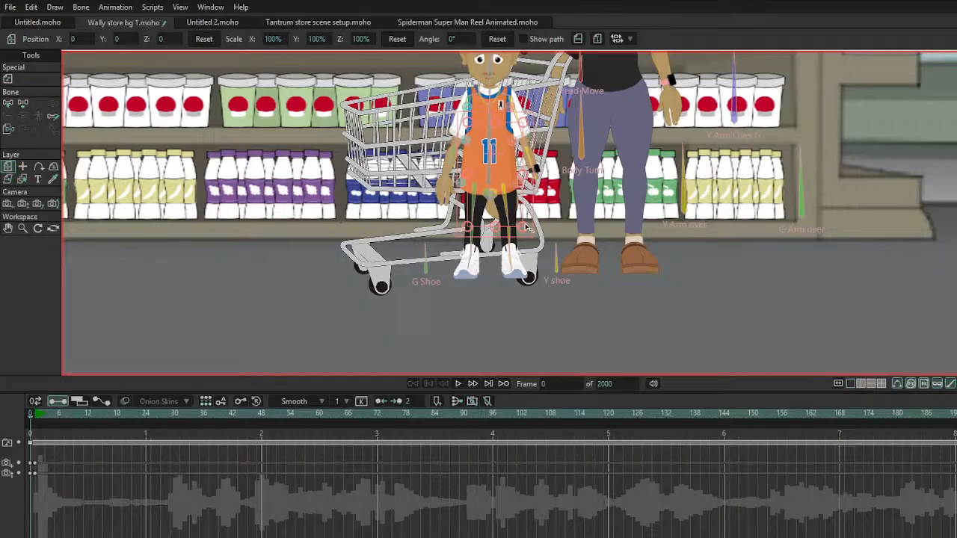
Step: Fit the added hand over the boy's watch-arm wrist at 48% scale and 200.8°, and bind the hand layers to their hand bones
mouse_move(532, 228)
mouse_down()
mouse_move(548, 97)
mouse_move(535, 120)
mouse_move(537, 101)
mouse_move(533, 142)
mouse_move(543, 232)
mouse_up()
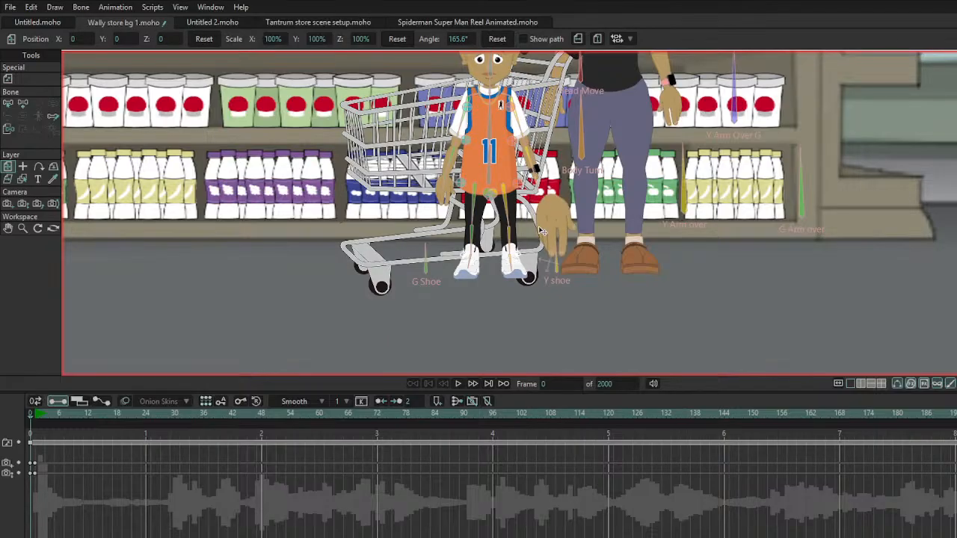
click(579, 41)
scroll(559, 196, up, 5)
drag(652, 184, 500, 166)
click(498, 166)
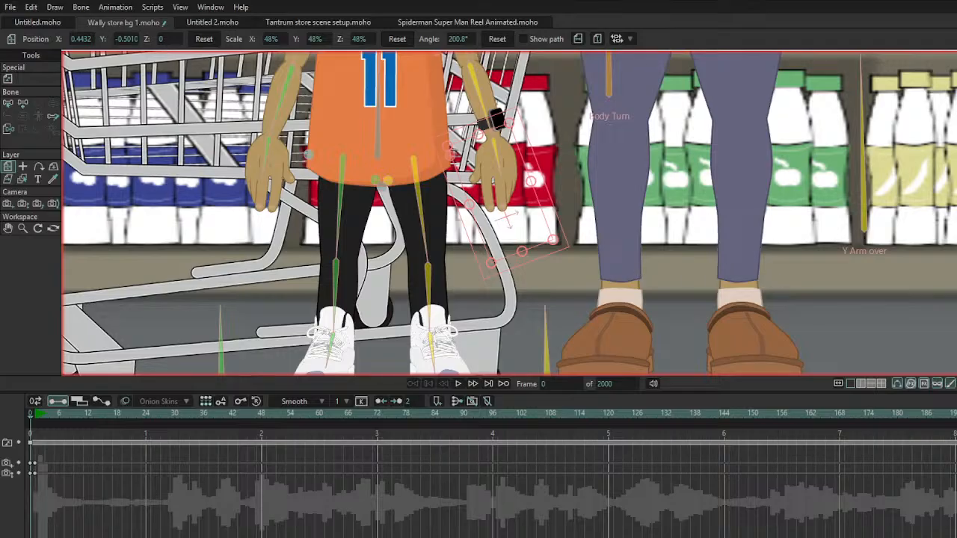
click(8, 129)
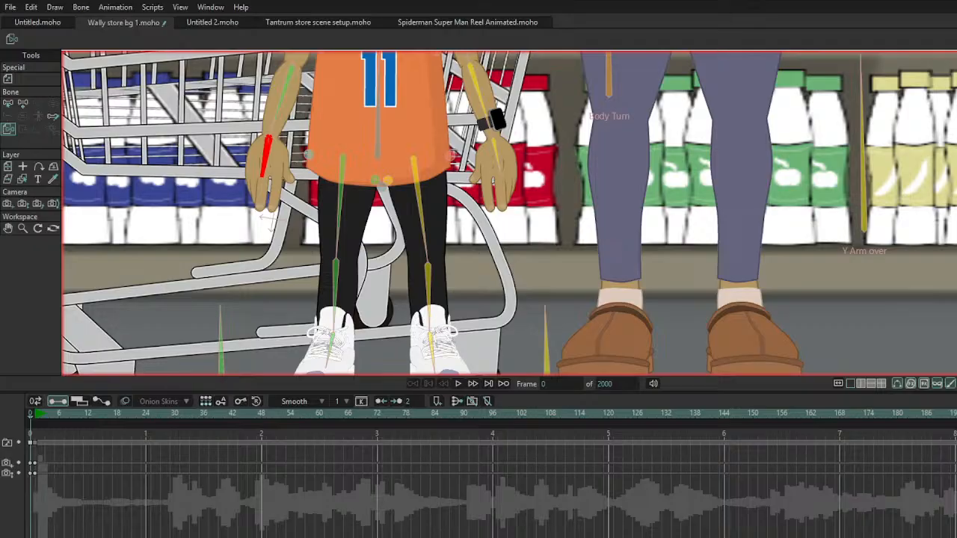
click(23, 228)
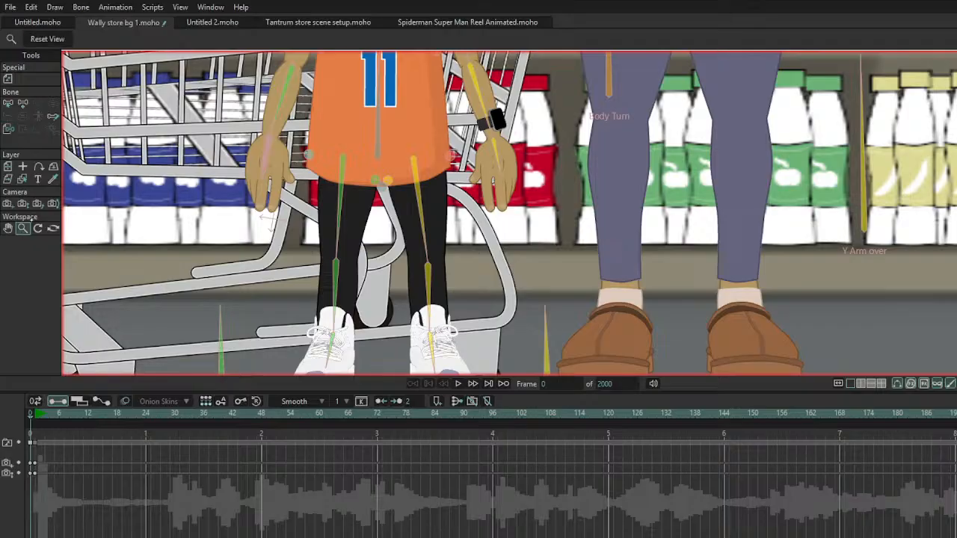
Step: At frame 1, make the boy's watch-arm hand hold a phone upright in front of his waist
scroll(508, 213, down, 5)
scroll(509, 213, up, 5)
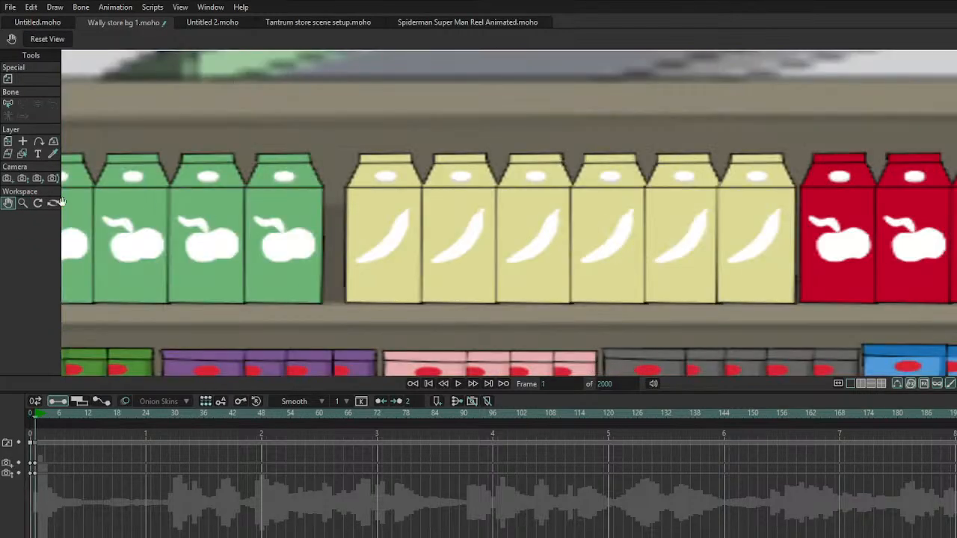
click(22, 203)
drag(117, 177, 349, 152)
click(8, 203)
drag(950, 301, 716, 59)
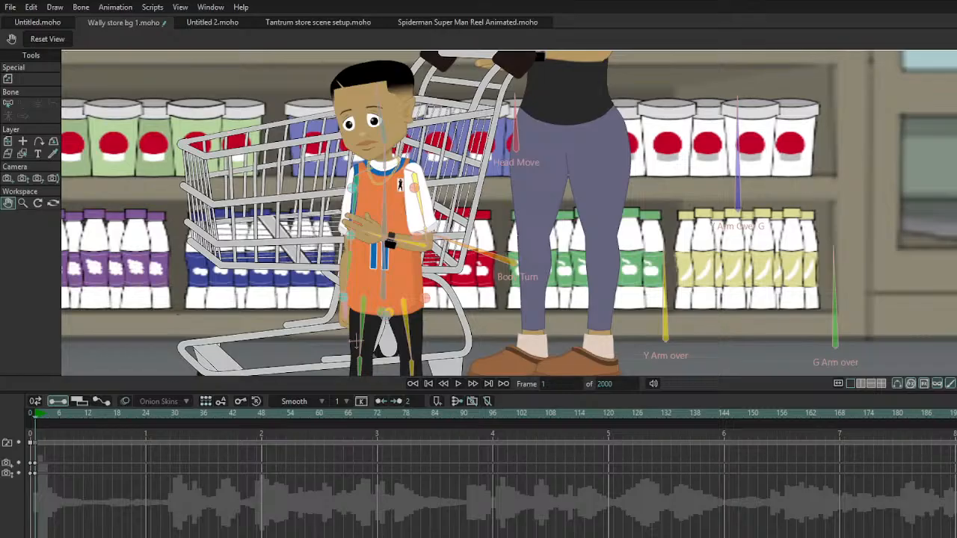
click(355, 340)
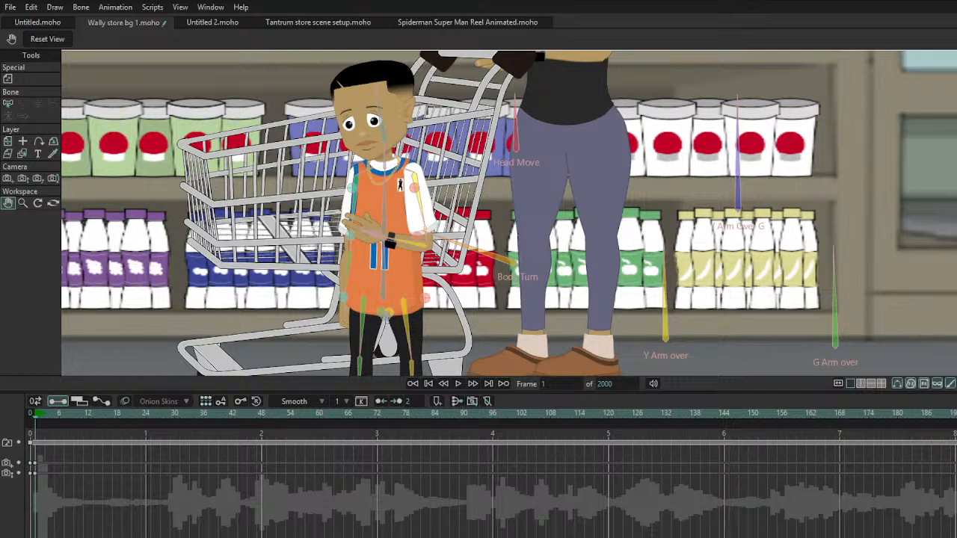
drag(350, 225, 361, 199)
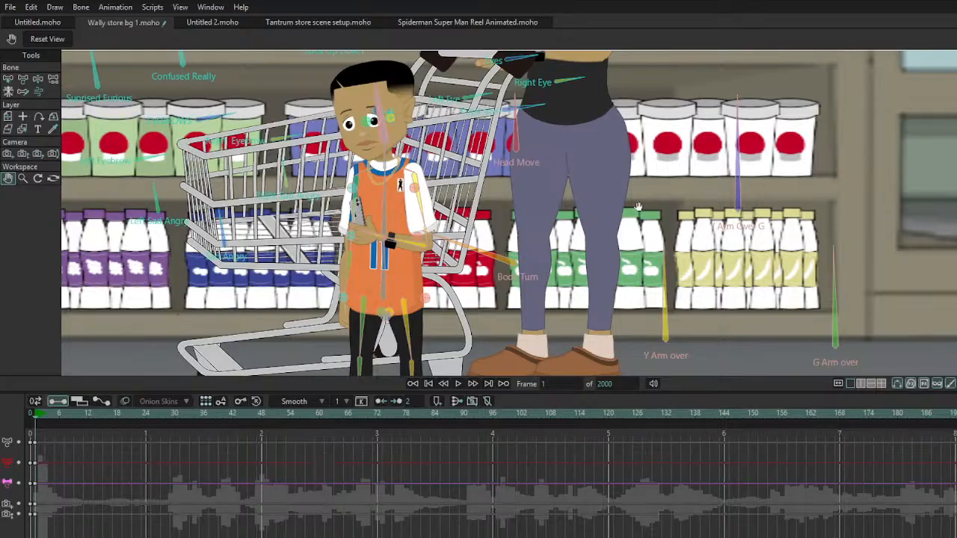
Step: Shift the boy's pupils slightly downward with the eye control bone so he looks toward the phone
scroll(566, 212, down, 5)
scroll(502, 198, up, 8)
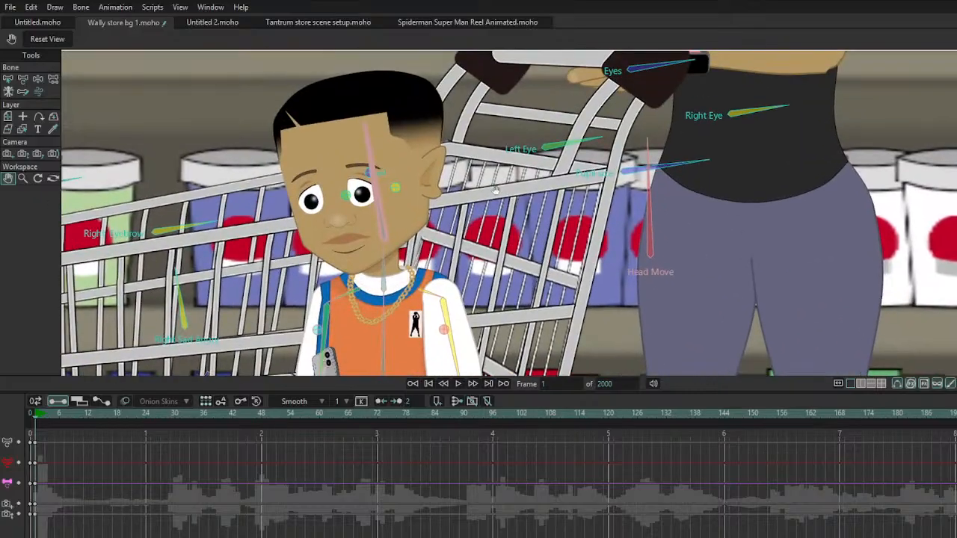
drag(495, 191, 597, 222)
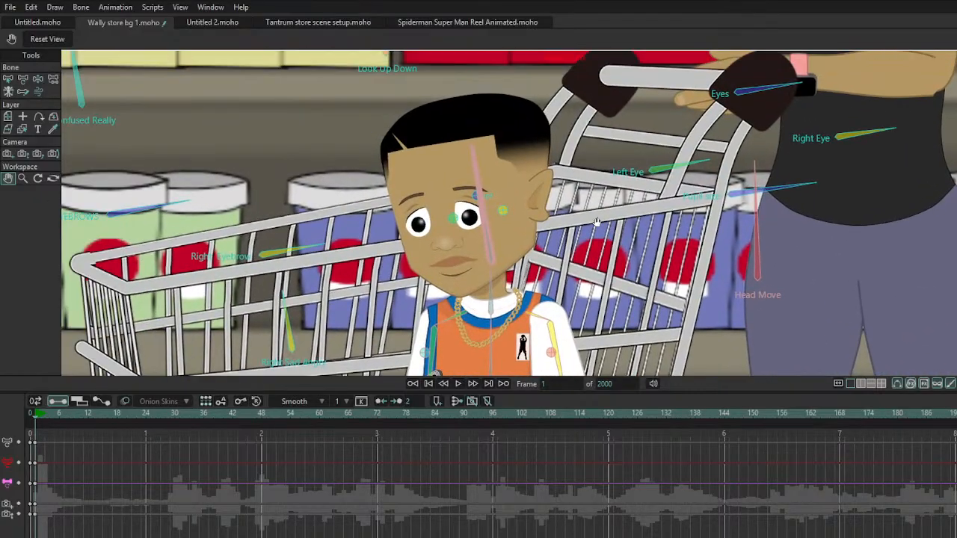
click(38, 79)
drag(484, 206, 479, 201)
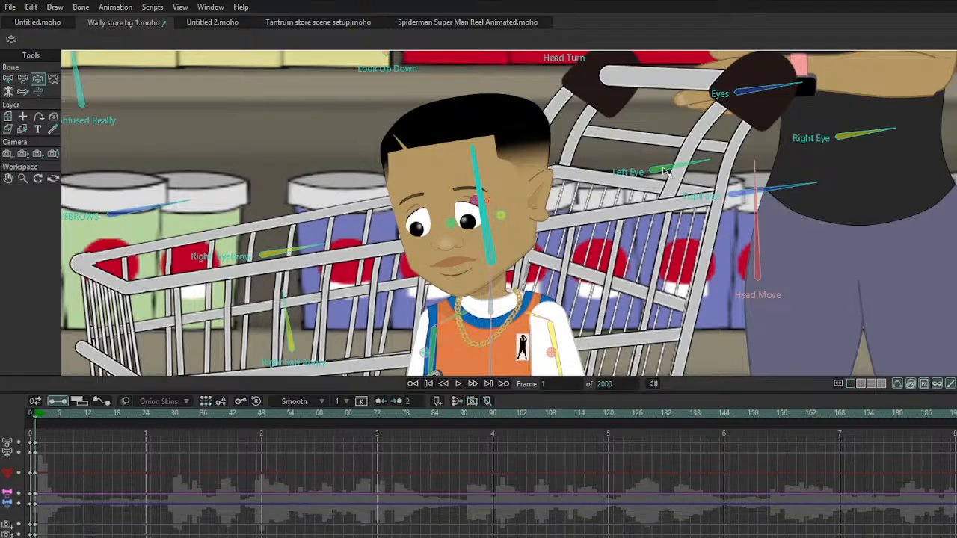
Step: Lower the boy's eyelids partway by rotating the blink bone slightly downward
click(23, 178)
click(47, 39)
click(8, 178)
drag(342, 156, 314, 223)
key(a)
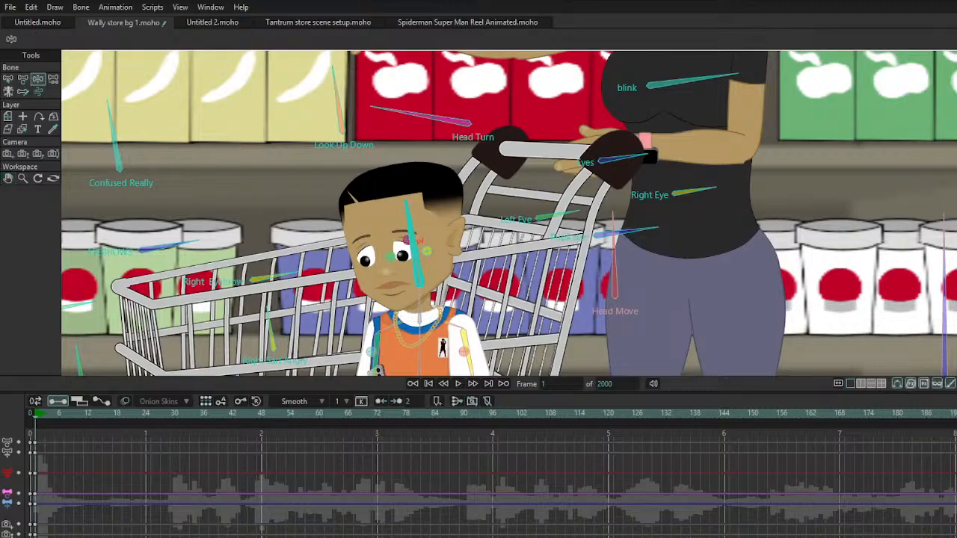
click(690, 84)
drag(689, 84, 689, 89)
click(23, 178)
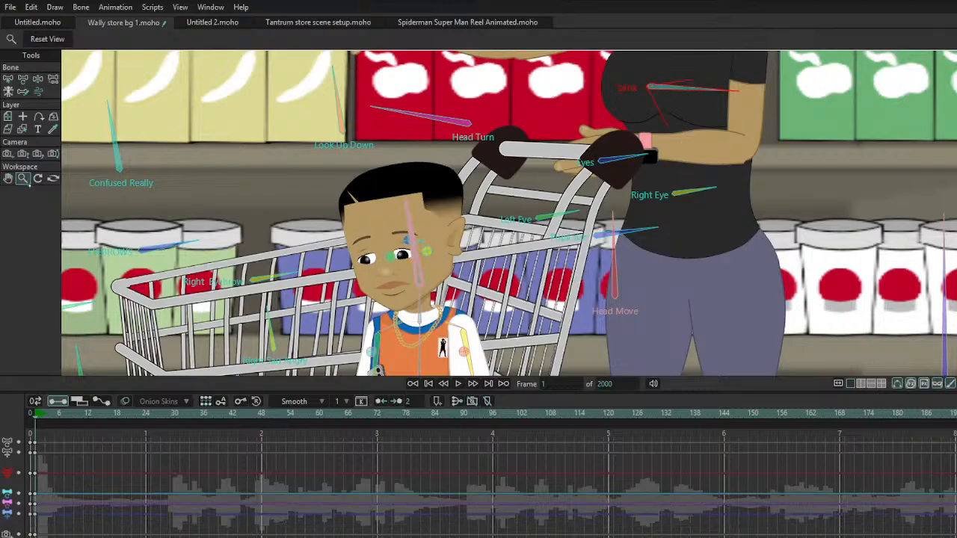
scroll(516, 246, down, 5)
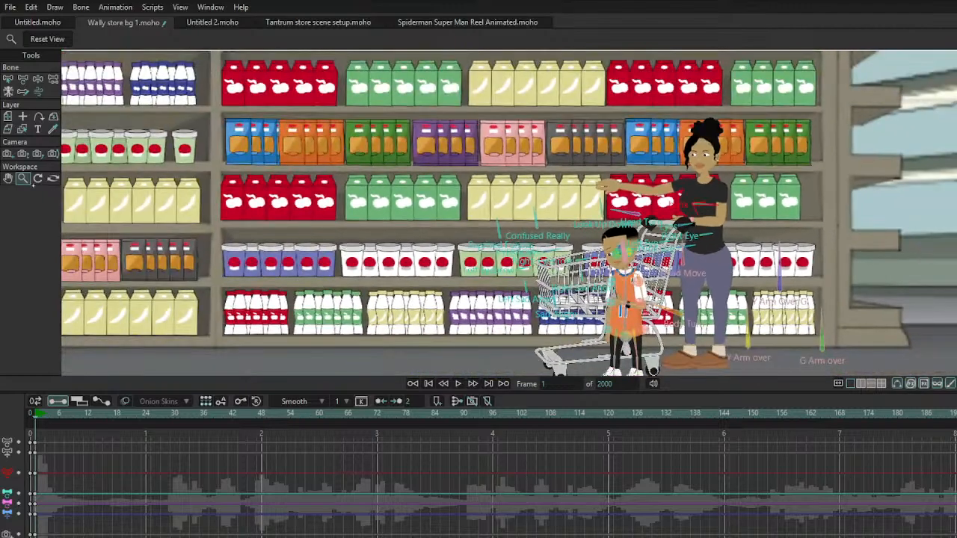
Step: Examine the mother and boy beside the cart up close and play back the opening frames
click(8, 178)
drag(687, 247, 484, 216)
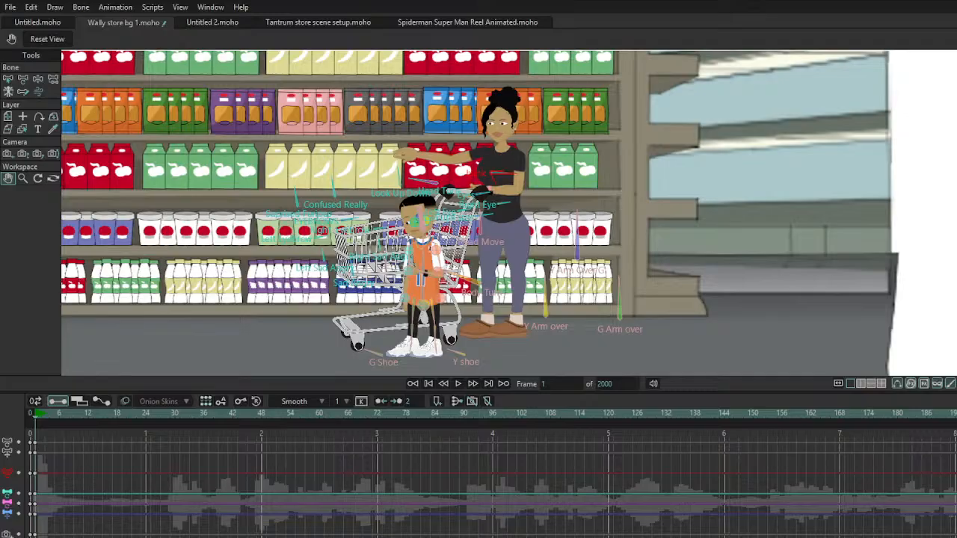
click(24, 179)
scroll(587, 195, down, 3)
scroll(587, 195, up, 4)
scroll(587, 195, up, 2)
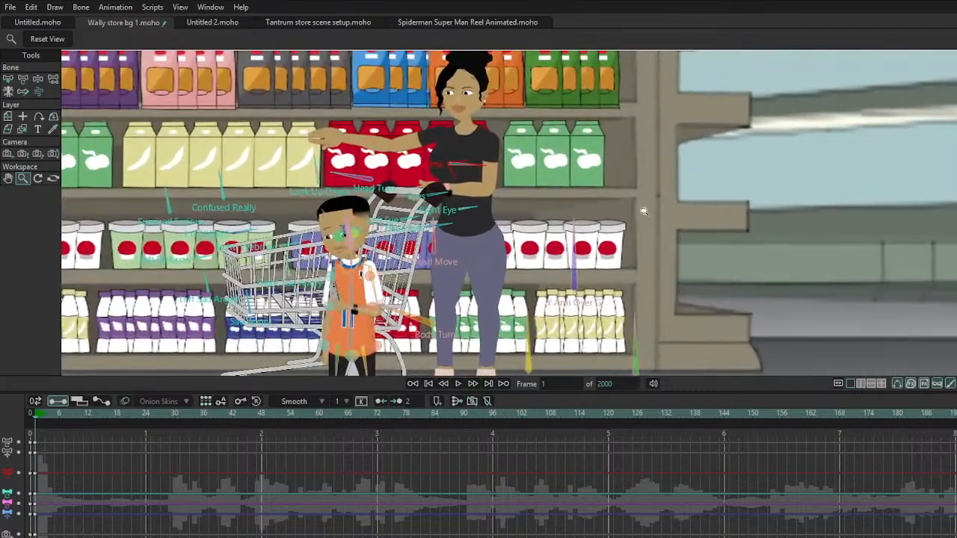
click(7, 179)
drag(320, 187, 447, 237)
click(23, 179)
drag(343, 103, 464, 280)
click(7, 178)
click(23, 179)
drag(603, 243, 897, 259)
click(8, 178)
drag(171, 177, 434, 192)
click(23, 178)
key(space)
key(space)
Step: At frame 9, reposition the camera to about X 6.28, Y 5.98 and adjust its zoom to frame the mother, boy and cart
drag(35, 415, 73, 415)
click(8, 154)
drag(708, 326, 455, 55)
drag(613, 271, 621, 274)
click(8, 178)
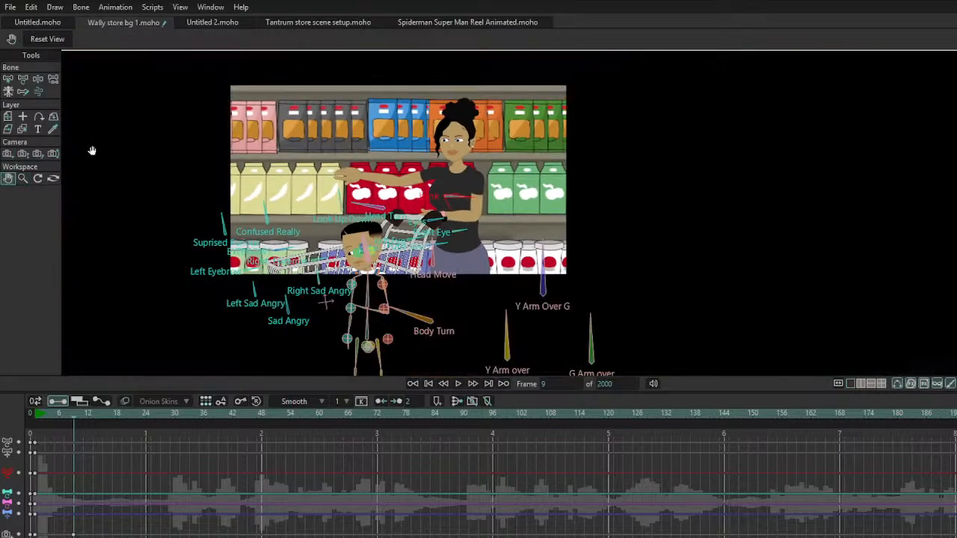
click(7, 154)
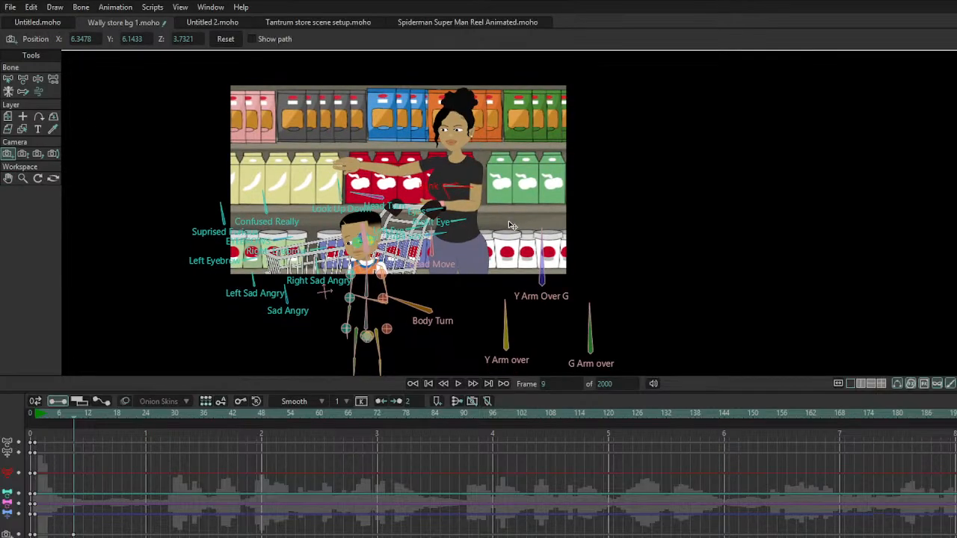
click(23, 154)
drag(475, 145, 516, 159)
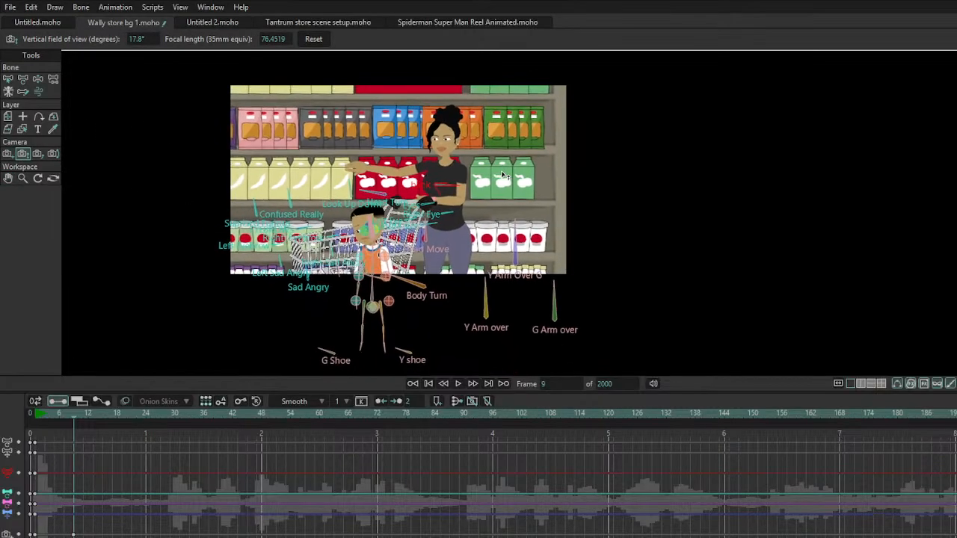
click(7, 153)
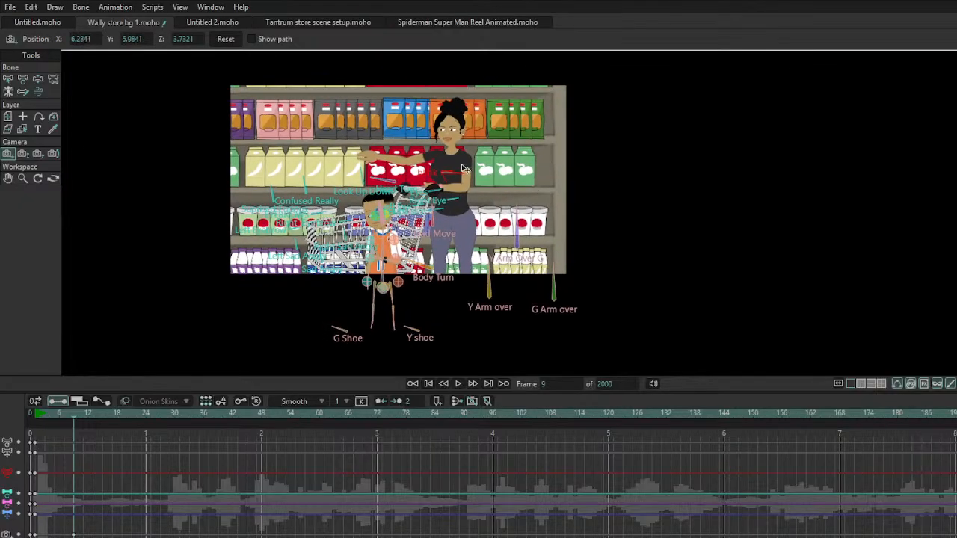
Step: Play back the opening from the start to review the new camera framing of the mother and boy
click(23, 179)
drag(430, 169, 720, 219)
drag(635, 213, 494, 210)
click(8, 179)
drag(387, 248, 433, 270)
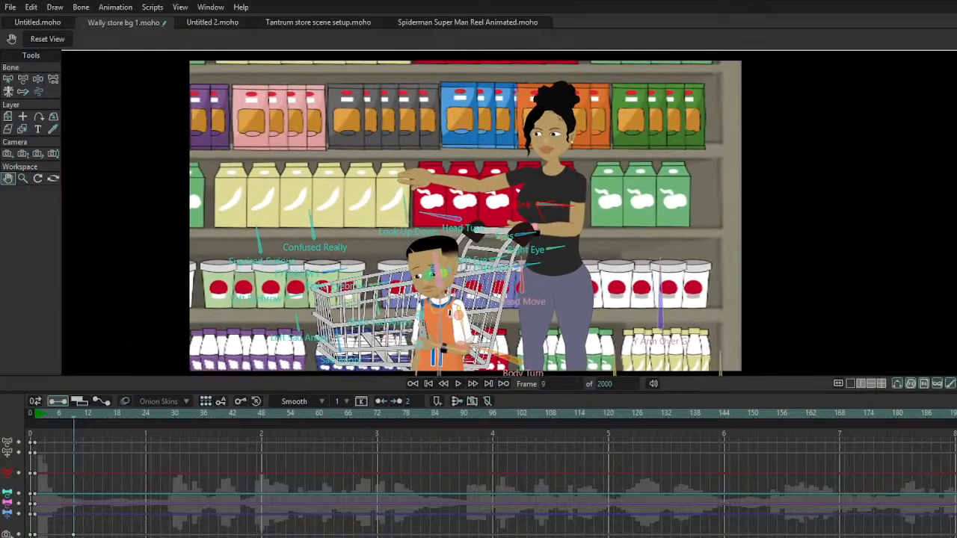
key(space)
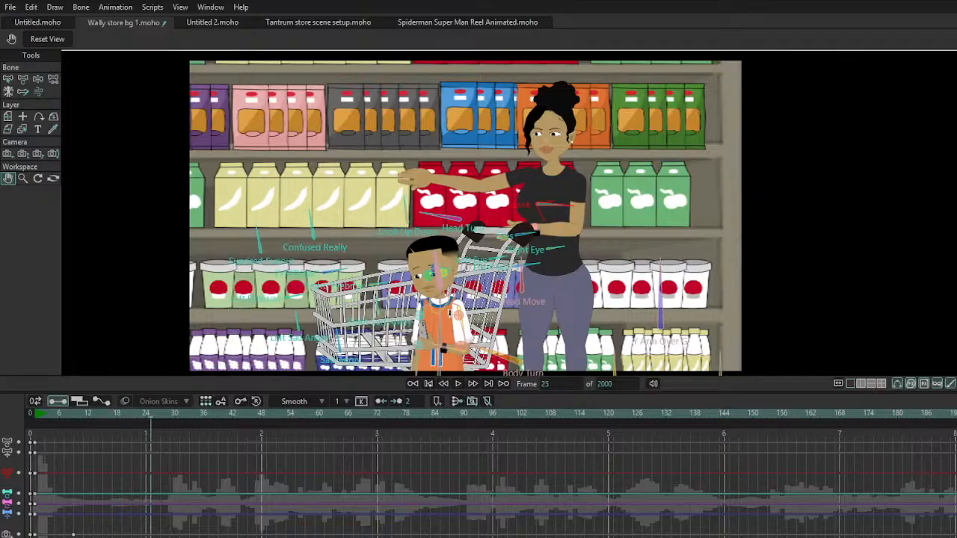
click(413, 384)
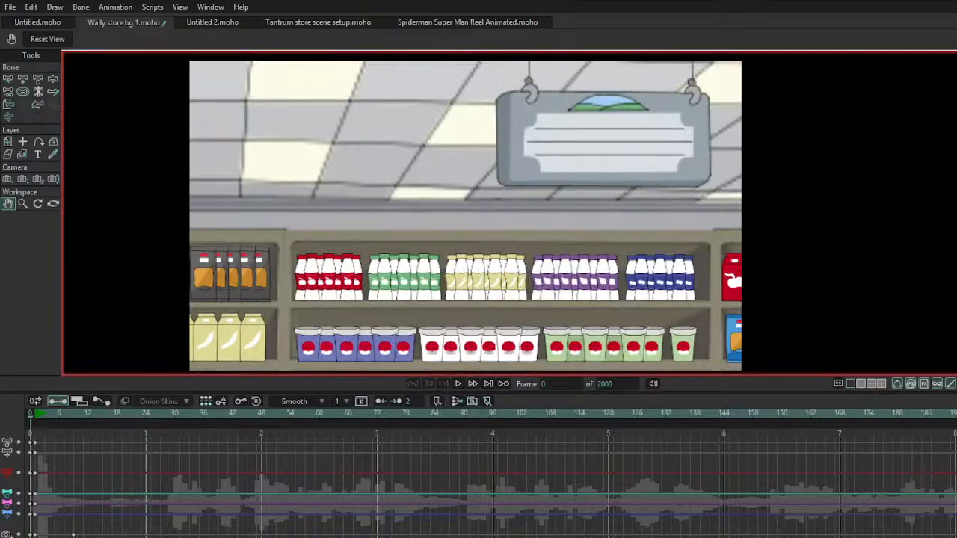
key(space)
key(space)
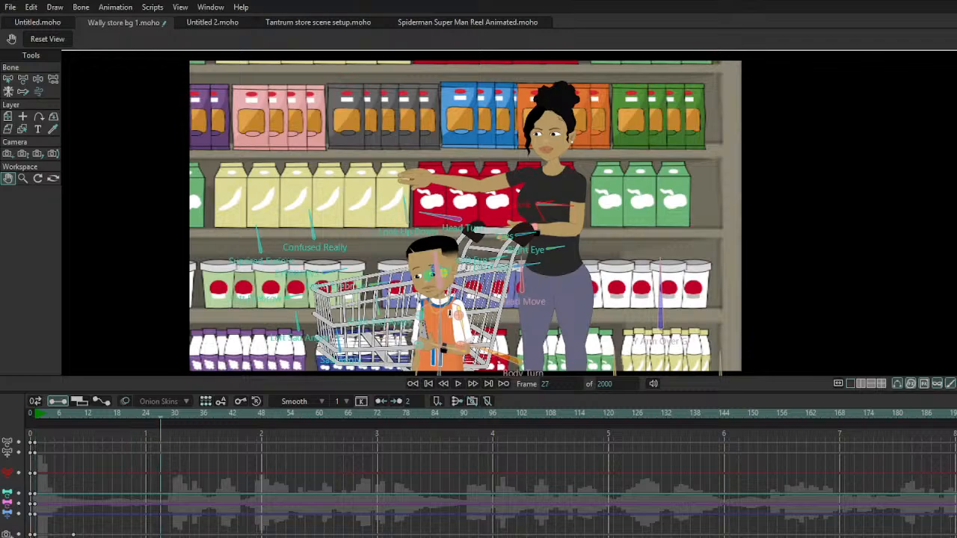
key(space)
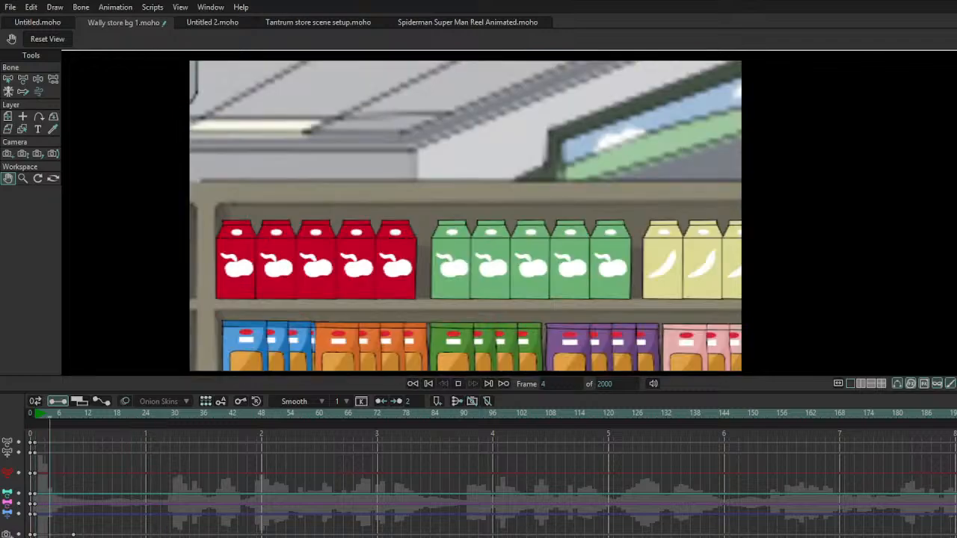
key(space)
key(space)
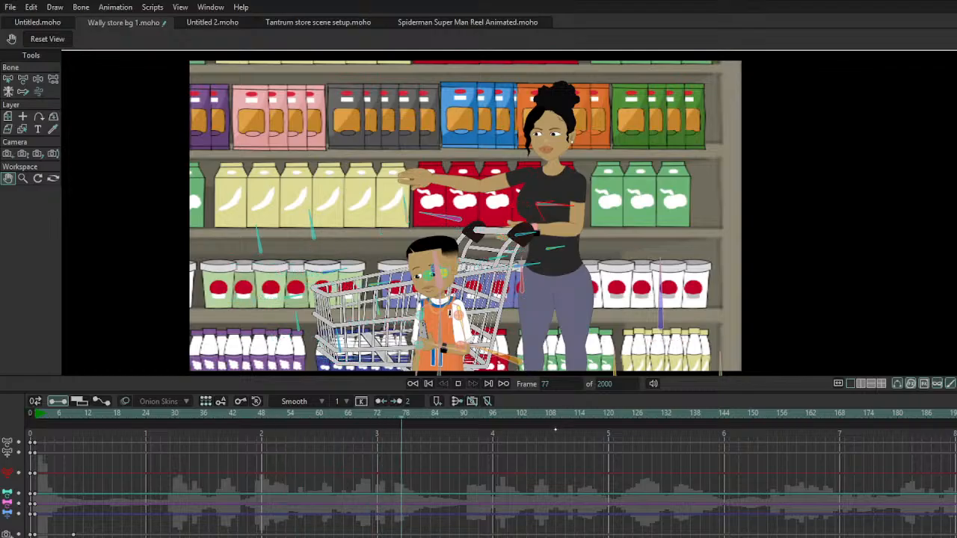
key(space)
Step: Freeze the mother's current bone pose with keyframes at frame 9
key(shift+ctrl+Left)
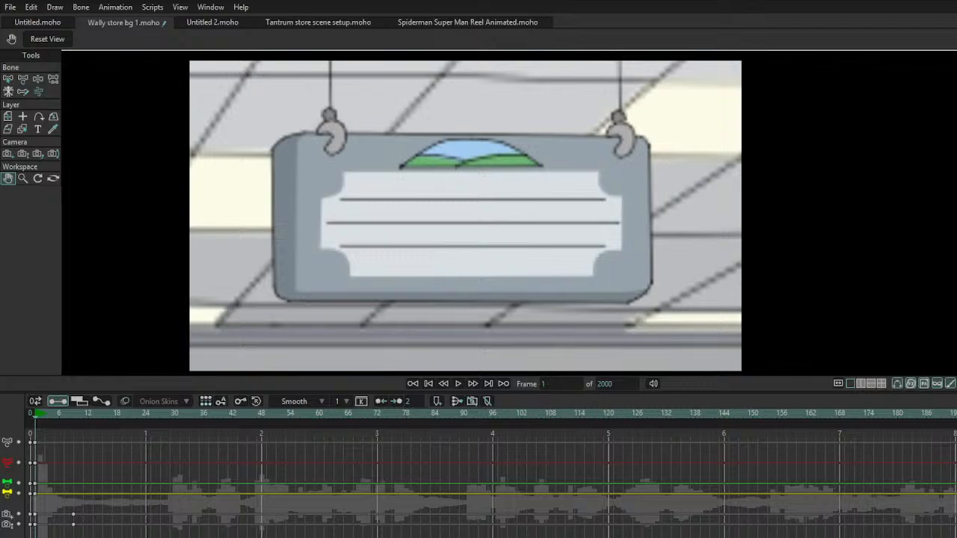
key(space)
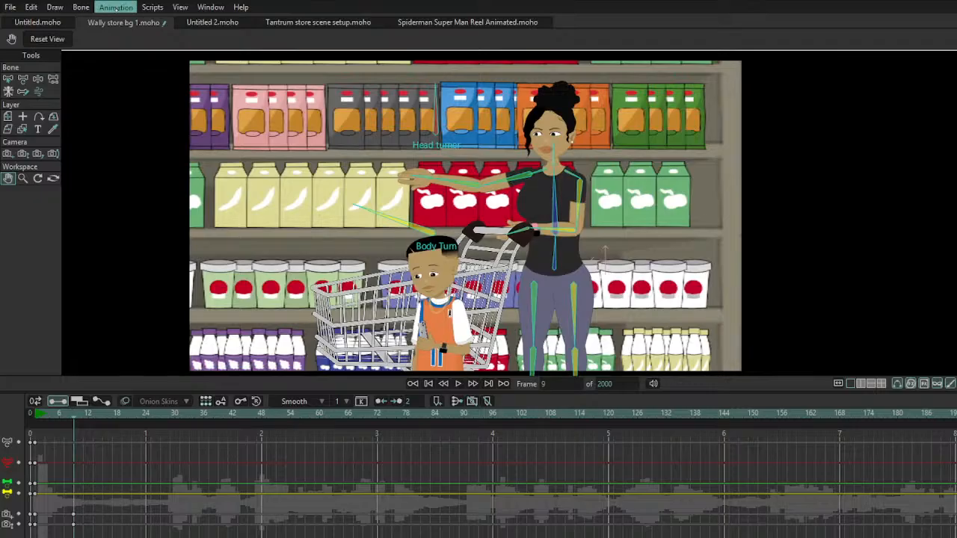
key(ctrl+f)
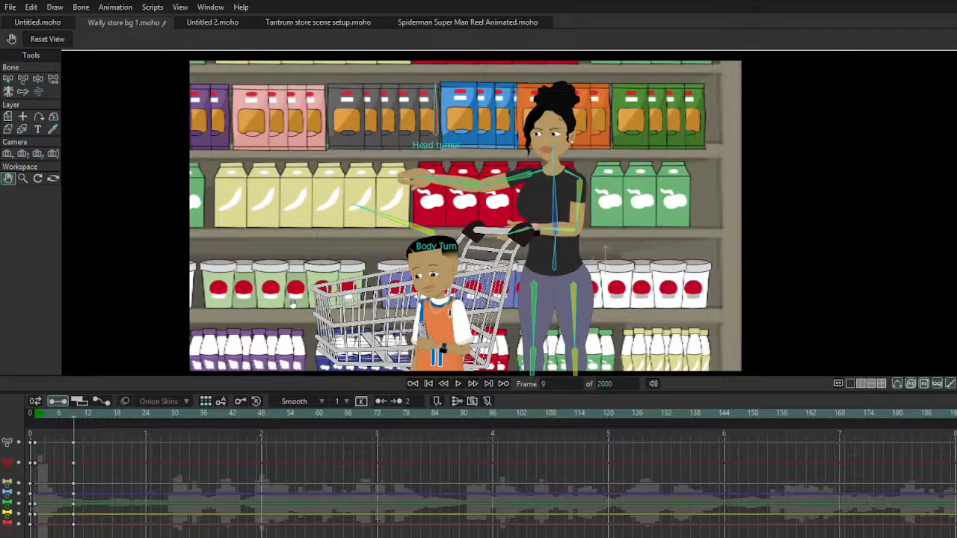
Step: At frame 18, bend the mother's reaching arm back so her open hand is raised in front of her shoulder
key(ctrl+Right)
key(ctrl+Right)
key(ctrl+Right)
key(ctrl+Right)
key(ctrl+Right)
key(ctrl+Right)
key(ctrl+Right)
key(ctrl+Right)
key(ctrl+Right)
click(37, 78)
drag(560, 197, 546, 190)
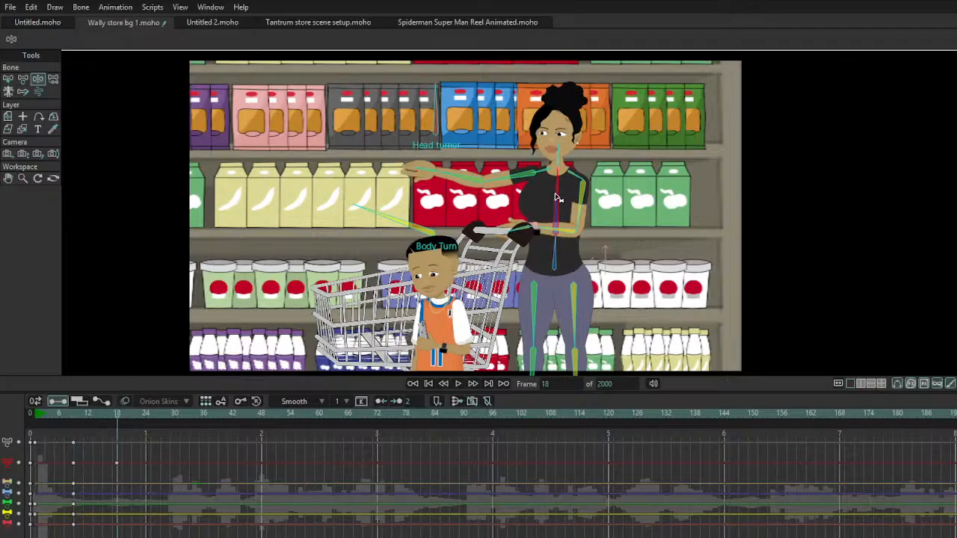
drag(460, 182, 558, 187)
drag(551, 223, 547, 229)
drag(500, 193, 499, 187)
key(z)
drag(490, 154, 492, 169)
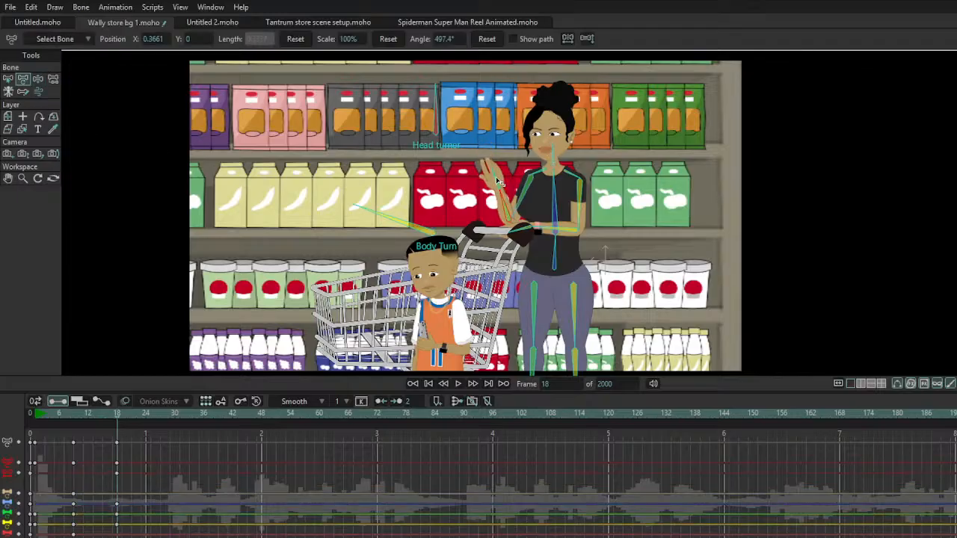
key(z)
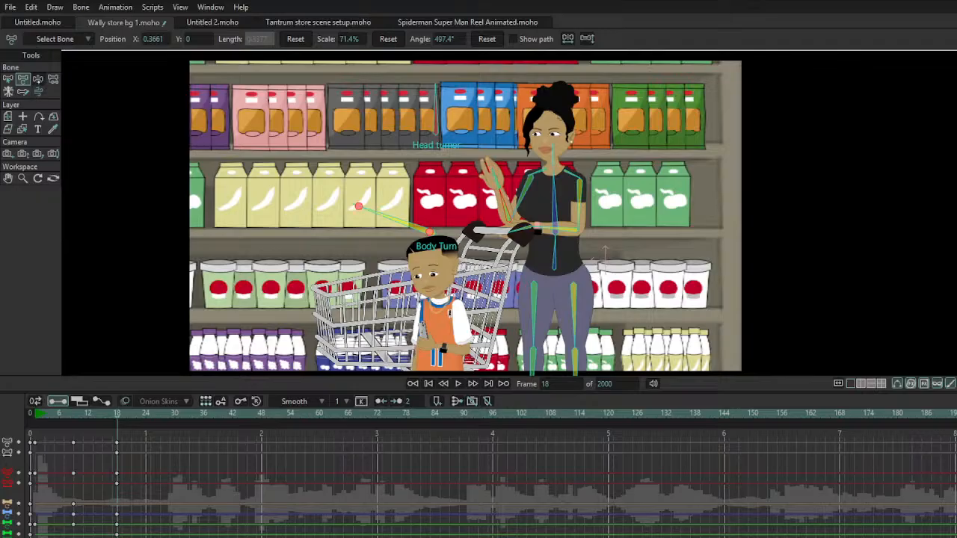
Step: Lean the mother's torso slightly toward the cart at frame 18 and adjust her raised arm and head to match
drag(552, 193, 552, 188)
drag(496, 200, 540, 229)
drag(546, 142, 548, 143)
Step: Give the mother a worried, weary look at frame 18 using the eyebrow and concern bones and half-lowered eyelids
click(24, 179)
scroll(555, 176, up, 4)
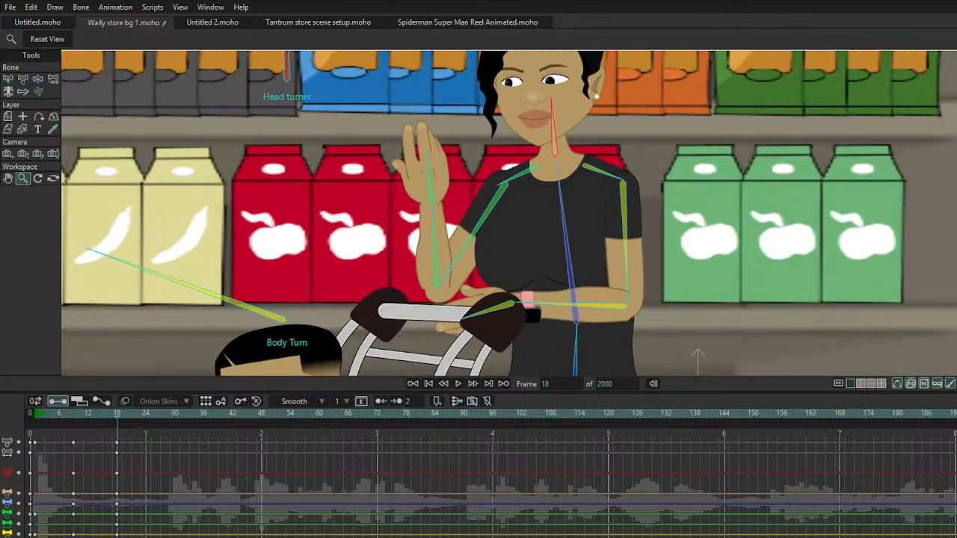
click(7, 178)
drag(170, 50, 191, 140)
click(37, 80)
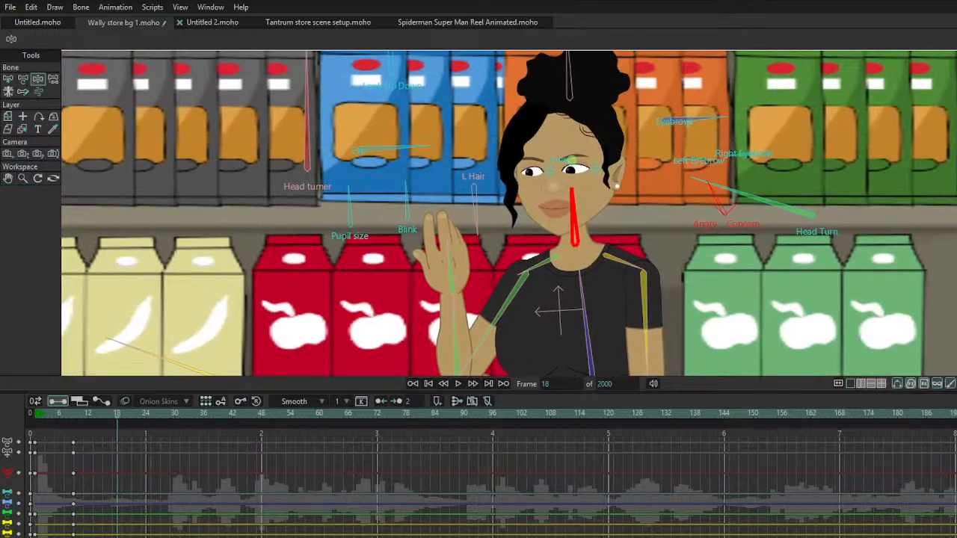
click(709, 121)
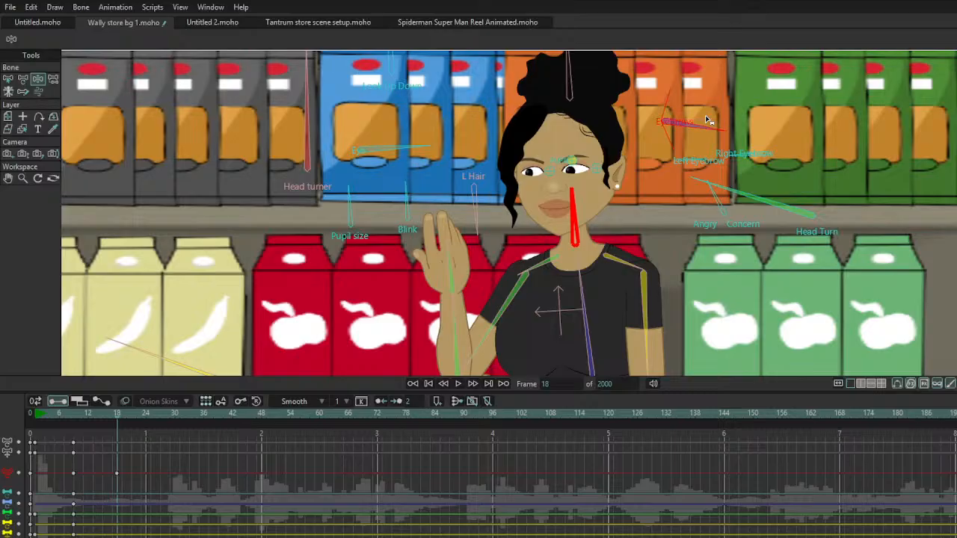
click(712, 197)
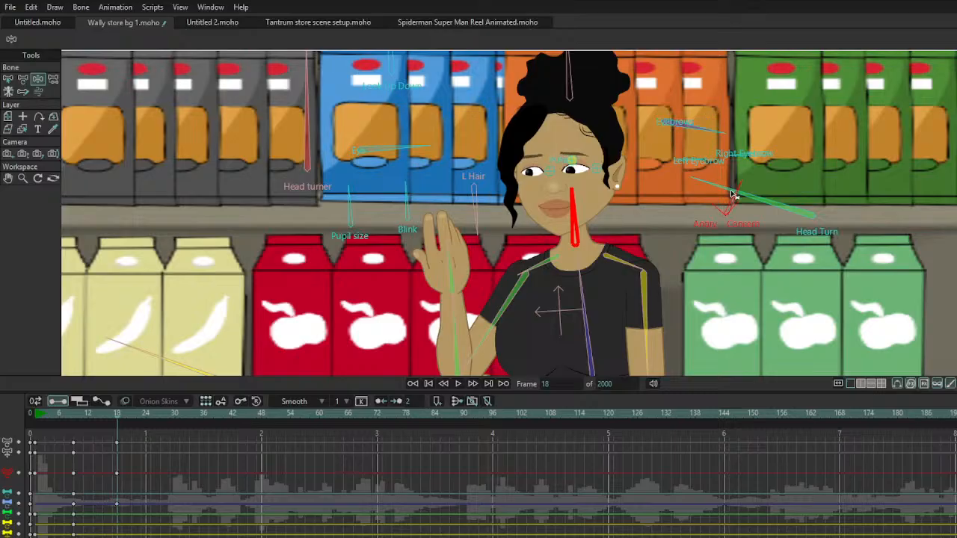
click(704, 126)
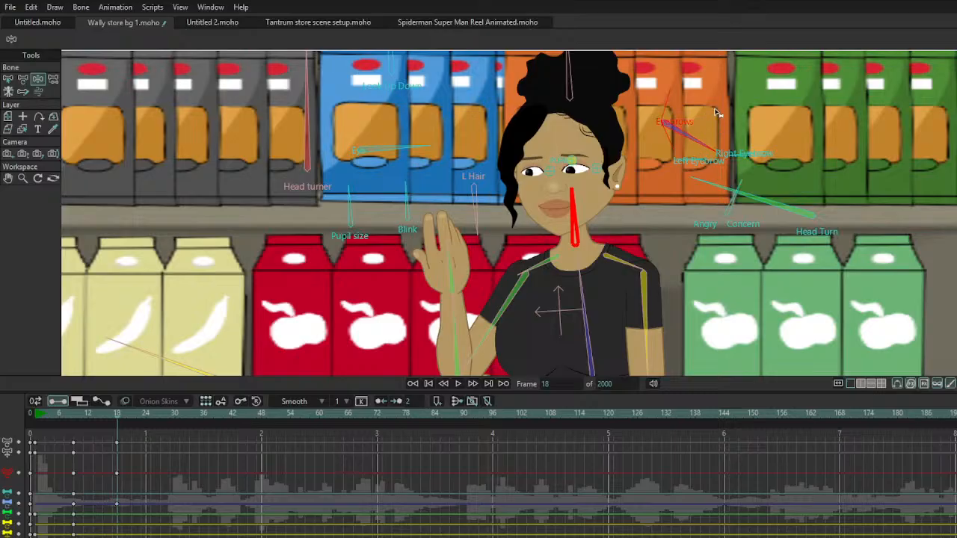
drag(410, 148, 424, 176)
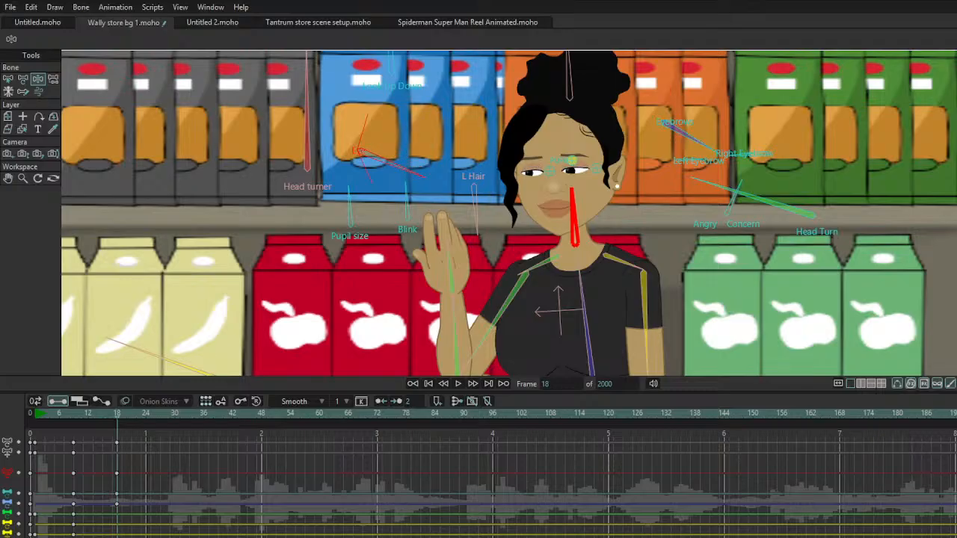
Step: Hold the mother's pose at frame 28, and at frame 37 straighten her torso and swing her raised forearm outward
key(space)
key(space)
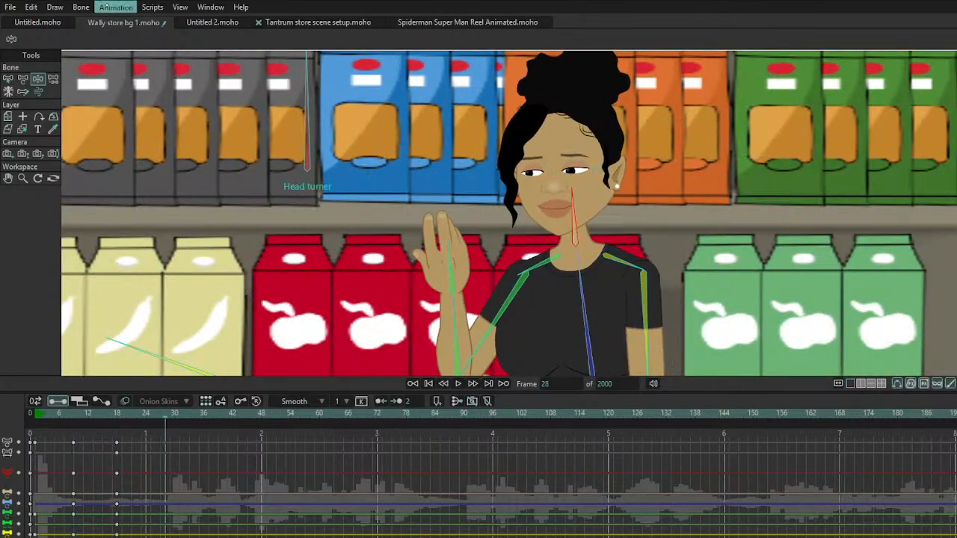
drag(178, 426, 208, 425)
drag(569, 227, 595, 224)
drag(459, 321, 433, 306)
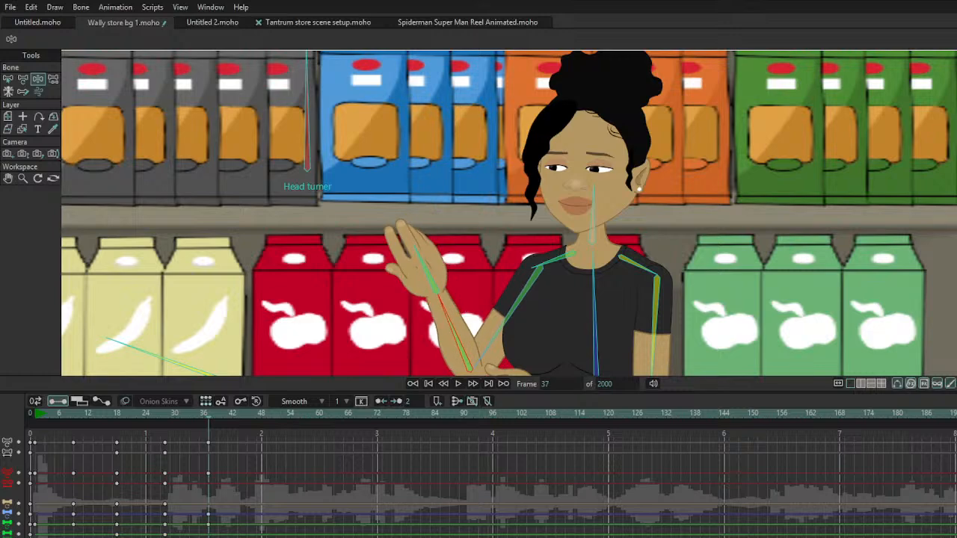
Step: At frame 37, open the mother's eyelids and raise her eyebrows, and play back the gesture
click(598, 196)
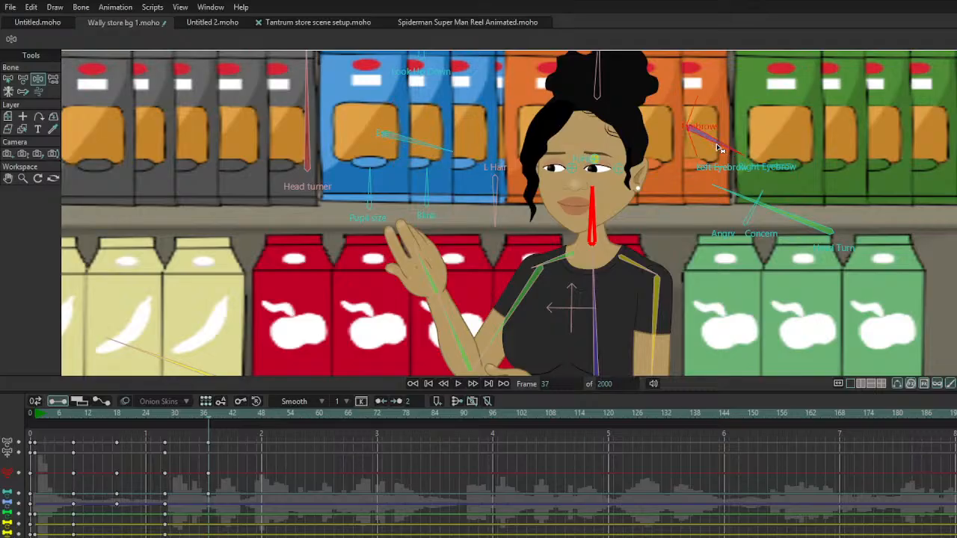
key(space)
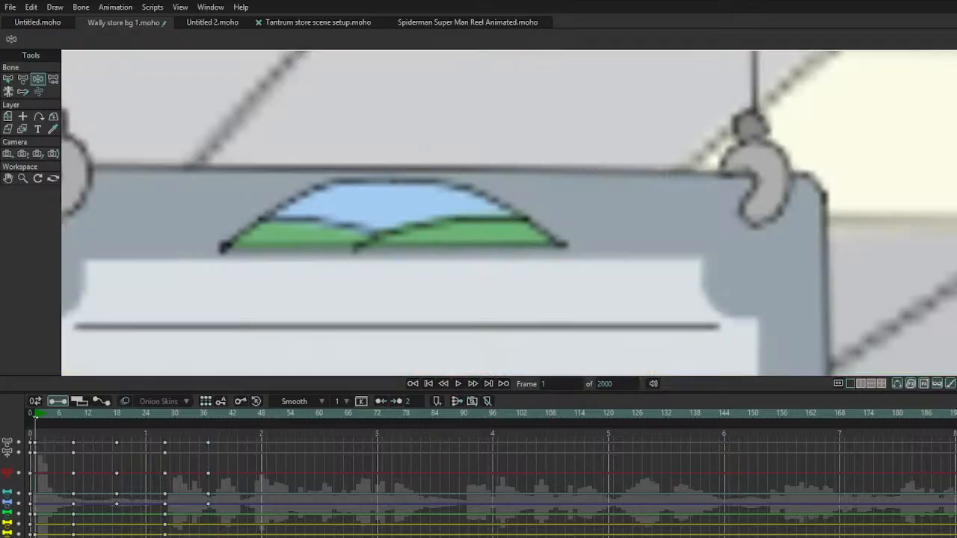
key(space)
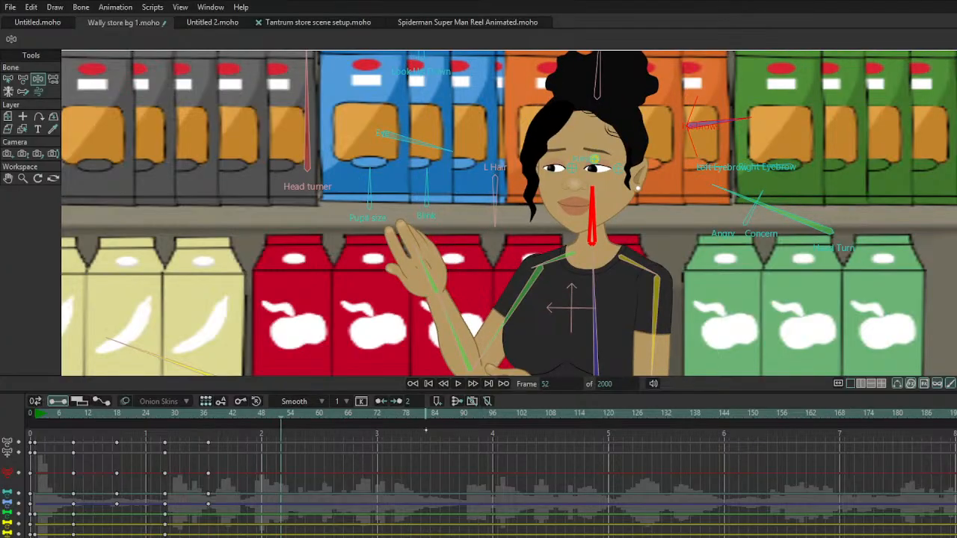
key(space)
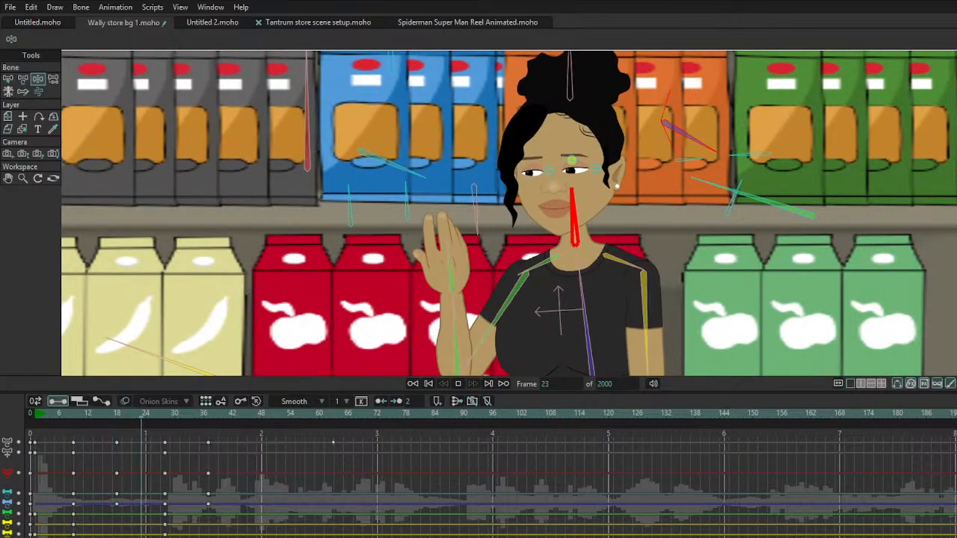
key(space)
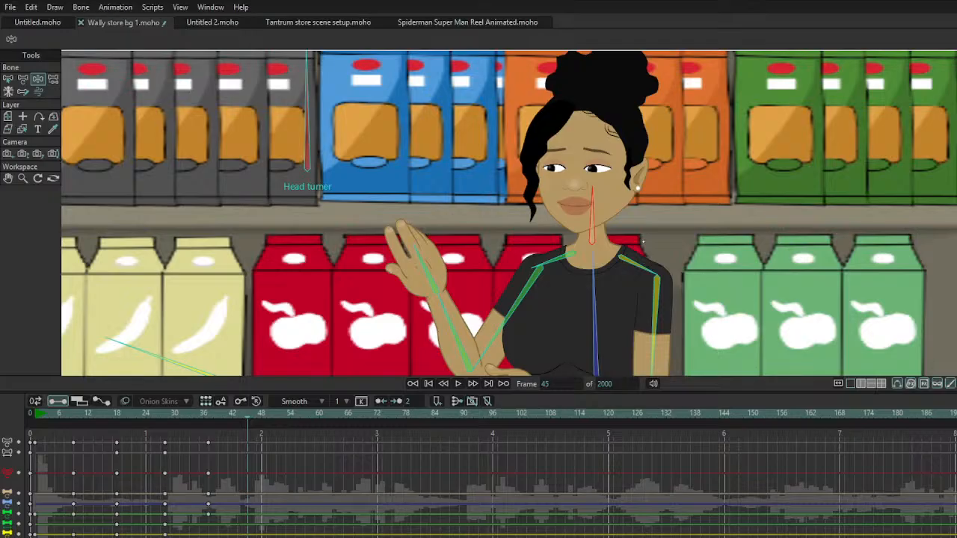
Step: Hold the mother's pose at frame 45, and at frame 55 lean her torso toward the cart and adjust her raised hand
drag(249, 414, 295, 413)
drag(598, 280, 581, 277)
drag(444, 332, 445, 329)
scroll(286, 166, down, 2)
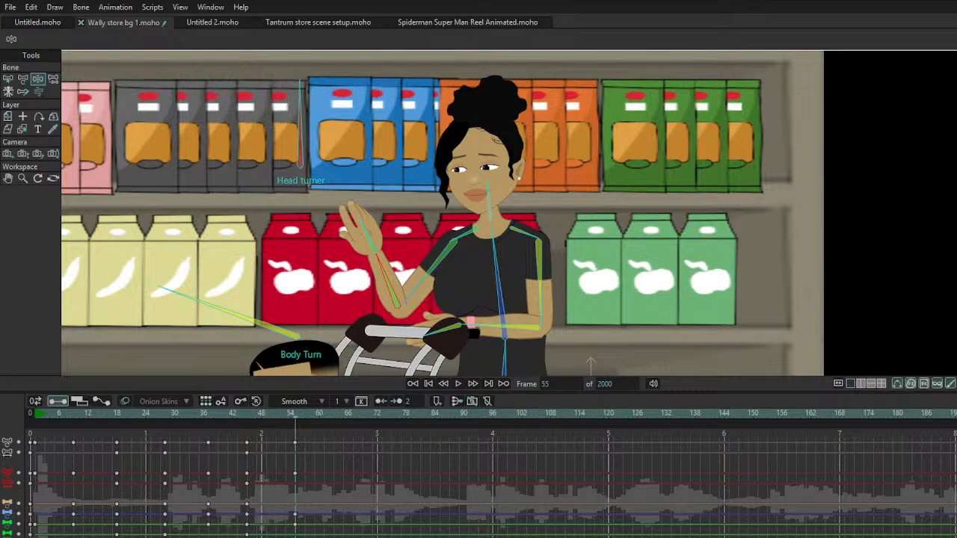
Step: Try a different head turn and pupil direction for the mother at frame 55, and undo these facial changes
click(628, 179)
click(627, 168)
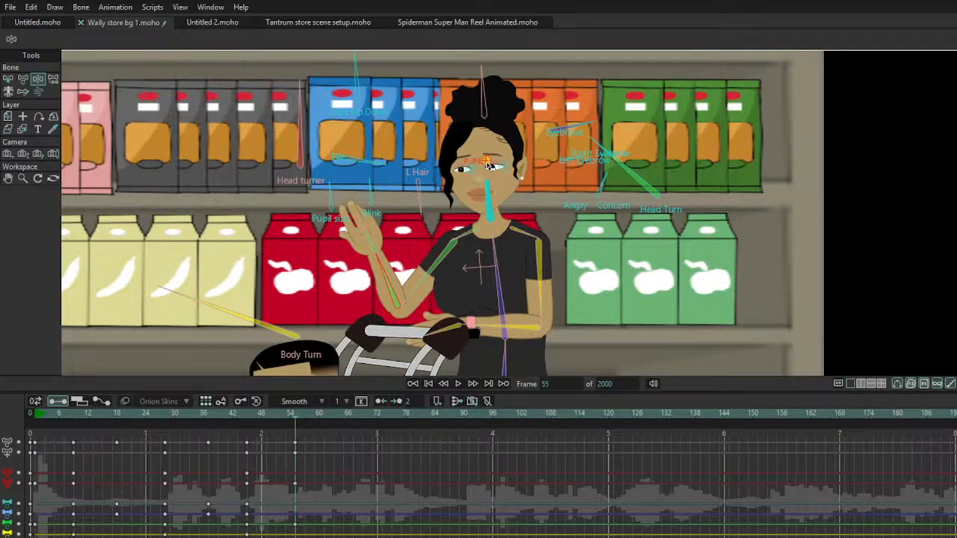
click(22, 178)
scroll(562, 199, down, 2)
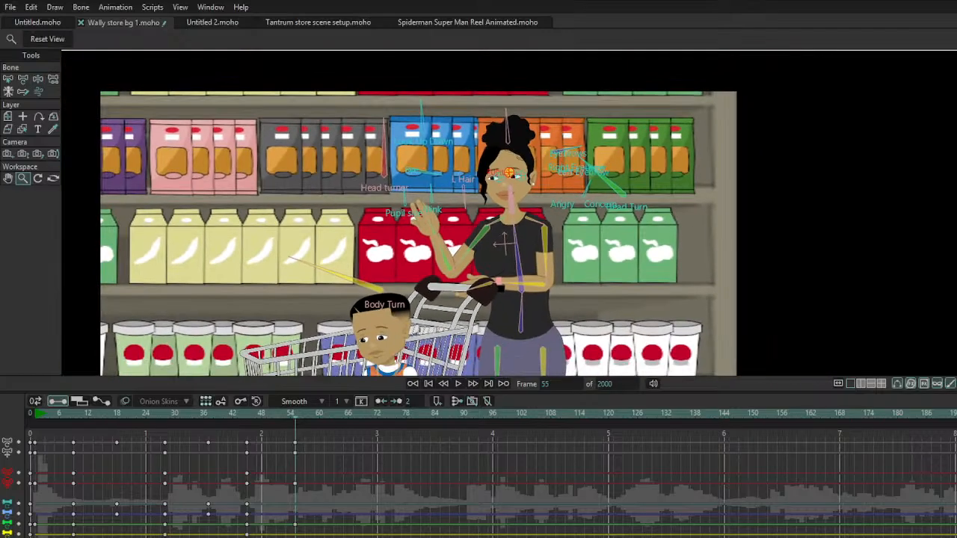
key(ctrl+z)
key(ctrl+z)
key(ctrl+z)
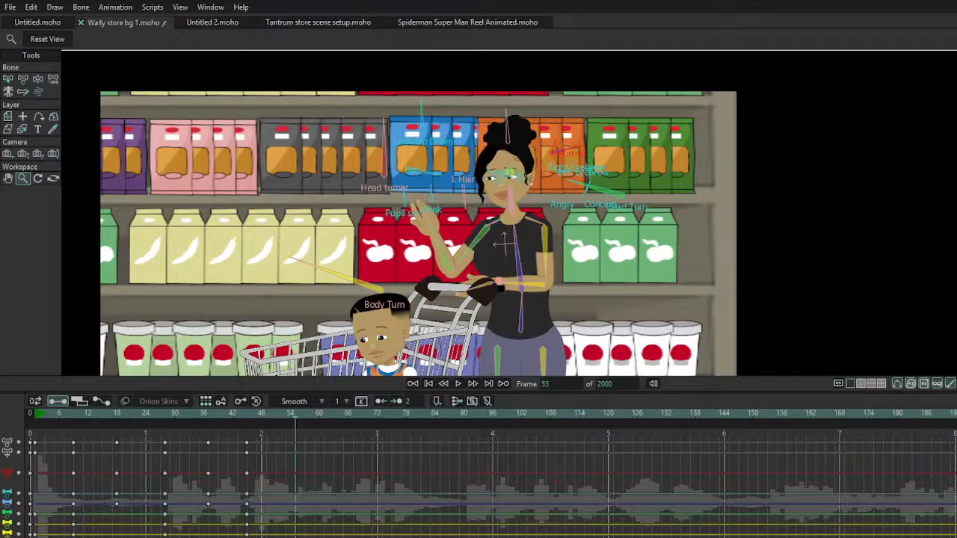
Step: Hold the mother's pose at frame 88, and at frame 96 straighten her torso and draw her raised arm in toward her body
key(space)
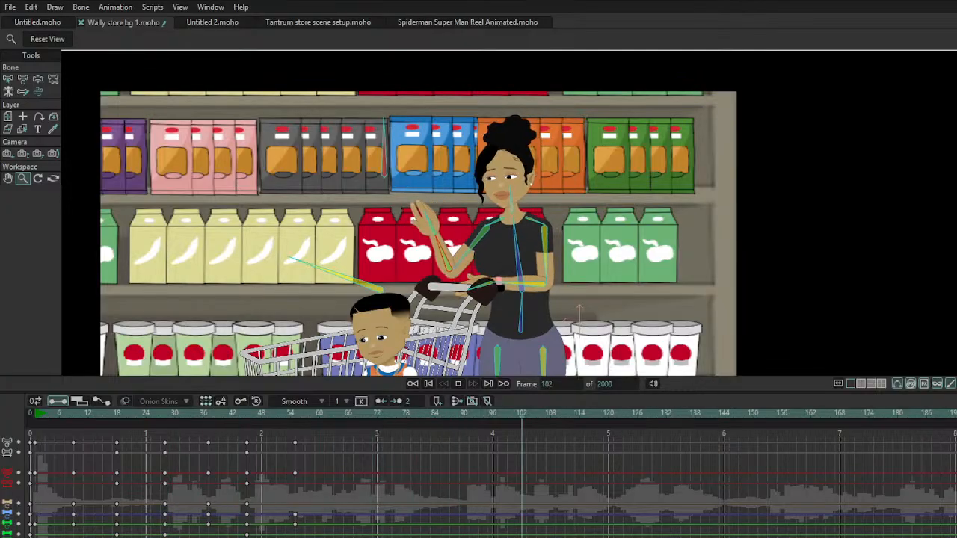
key(space)
click(460, 414)
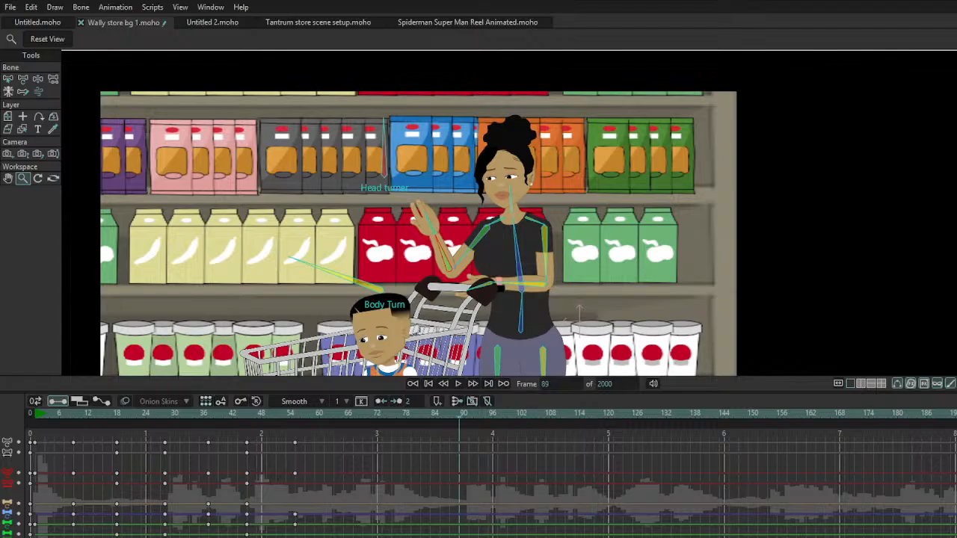
key(space)
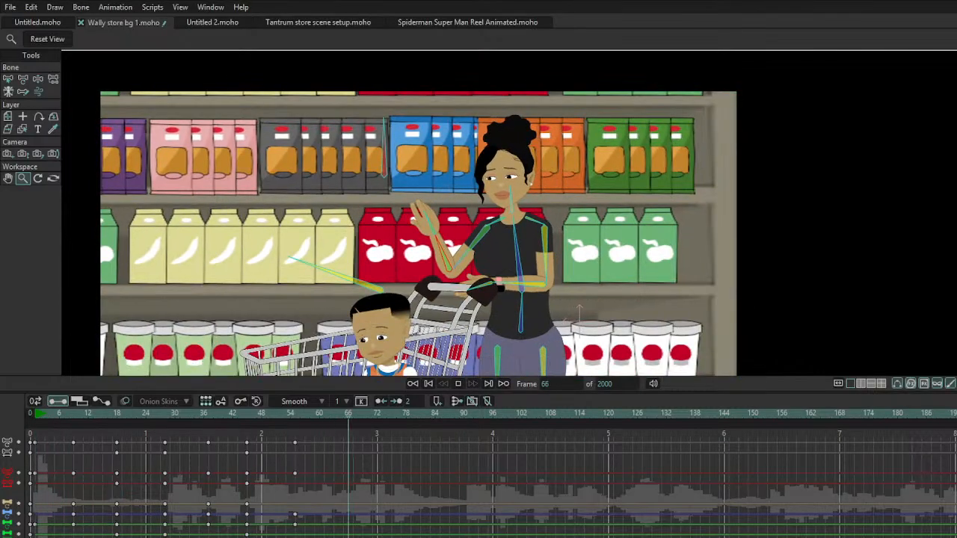
key(space)
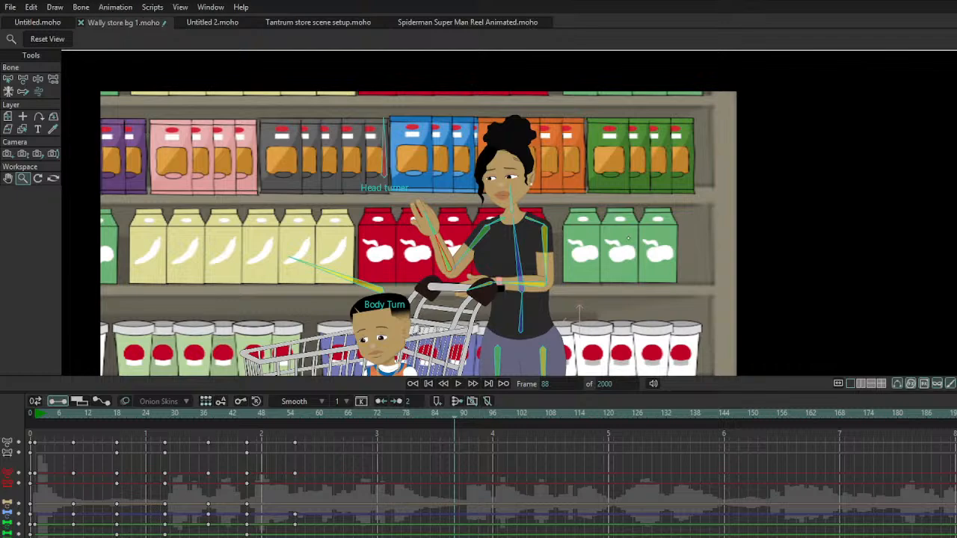
drag(454, 417, 492, 417)
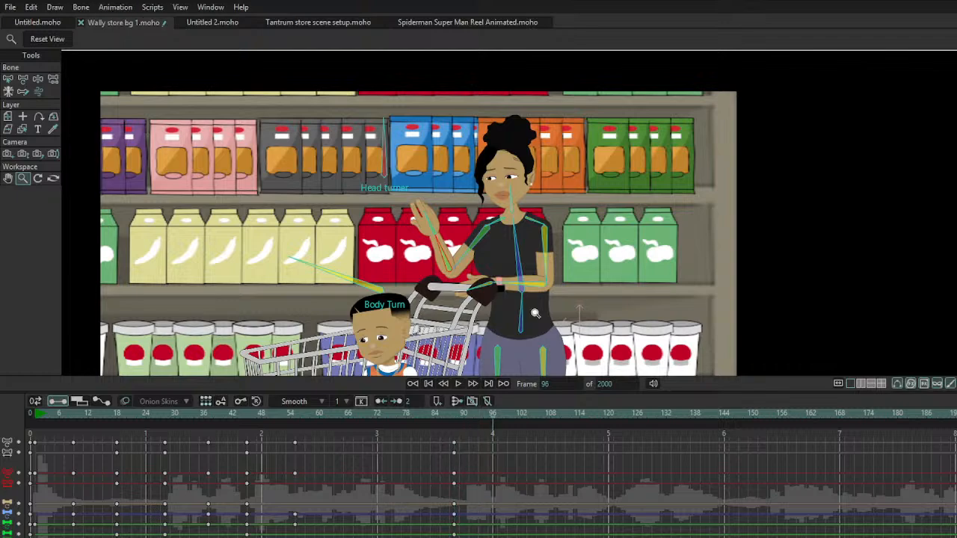
key(t)
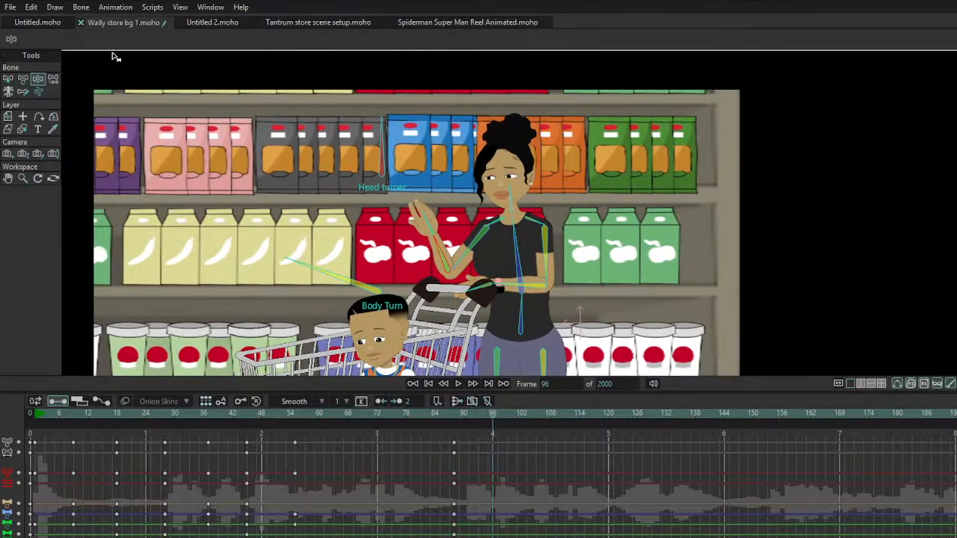
drag(519, 249, 515, 247)
drag(449, 237, 452, 234)
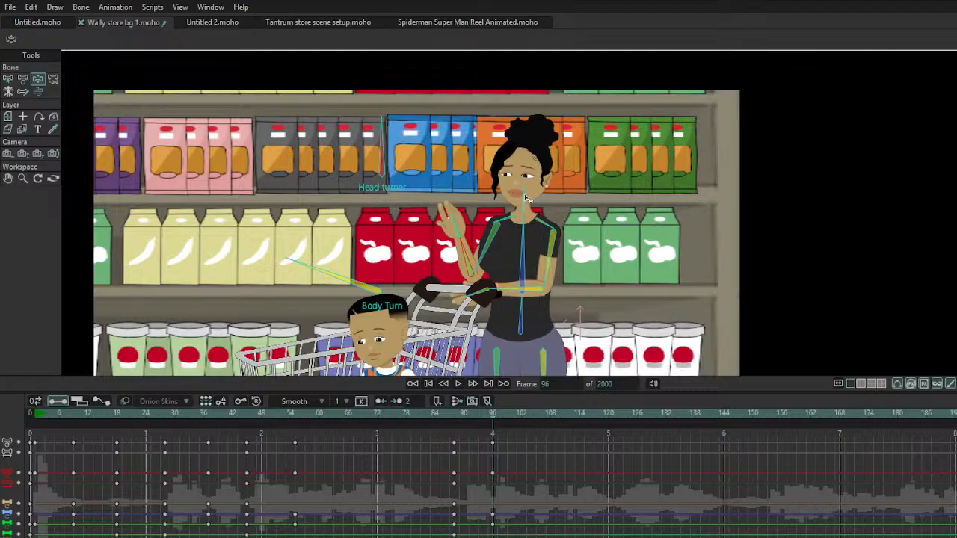
Step: At frame 96, change the mother's expression from concerned to angry by adjusting her eyebrow controls
click(511, 239)
click(532, 175)
click(604, 200)
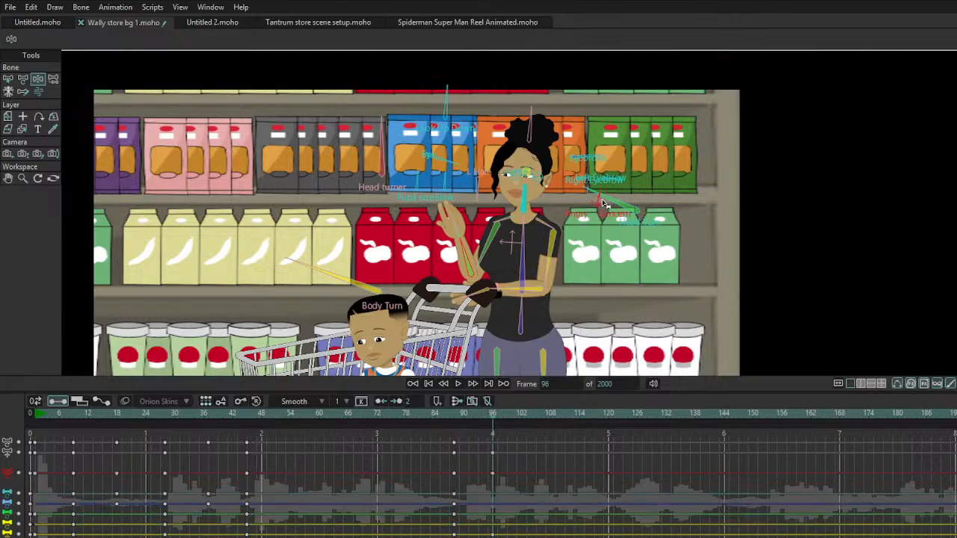
click(22, 178)
click(516, 192)
scroll(501, 213, up, 3)
key(z)
click(656, 182)
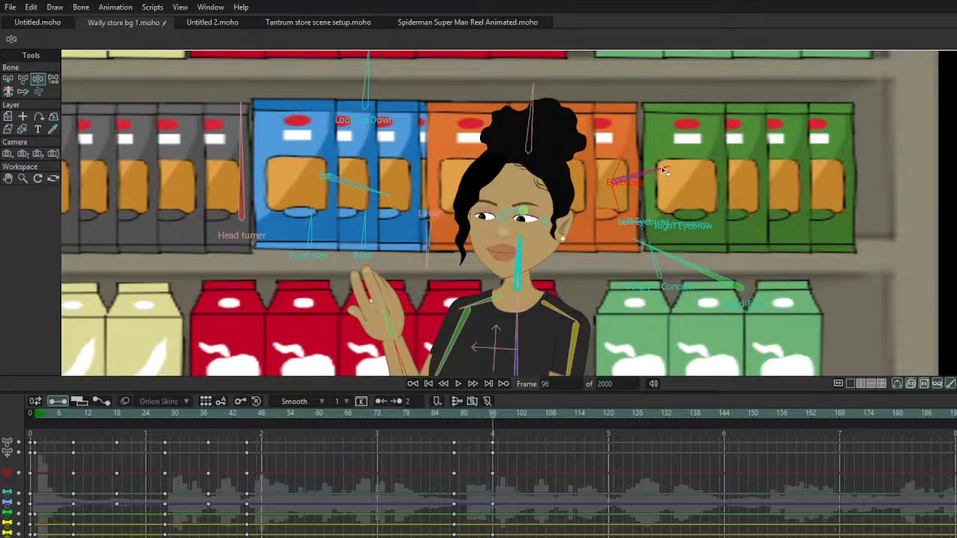
Step: Play back the animation from frame 1 in close-up to examine the mother's gestures and change of expression
click(73, 416)
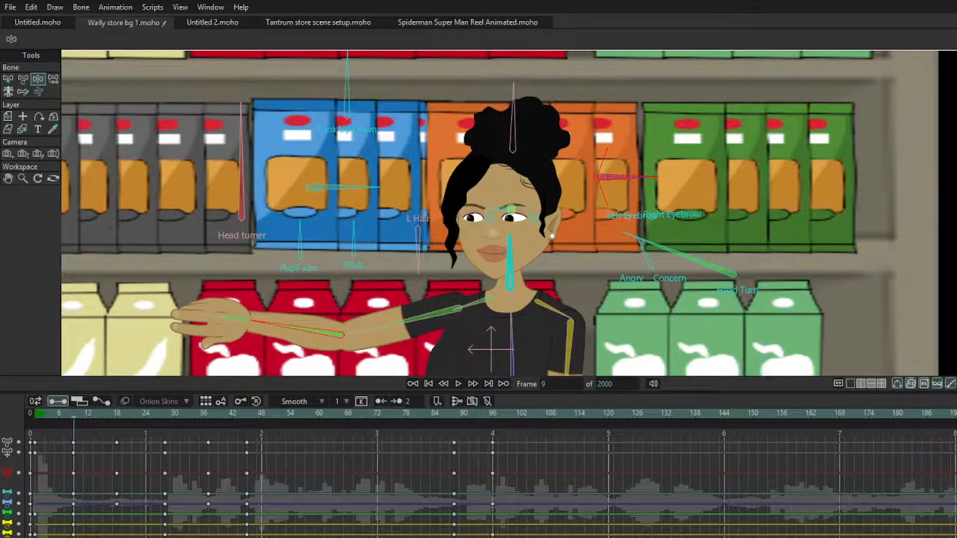
key(alt+Left)
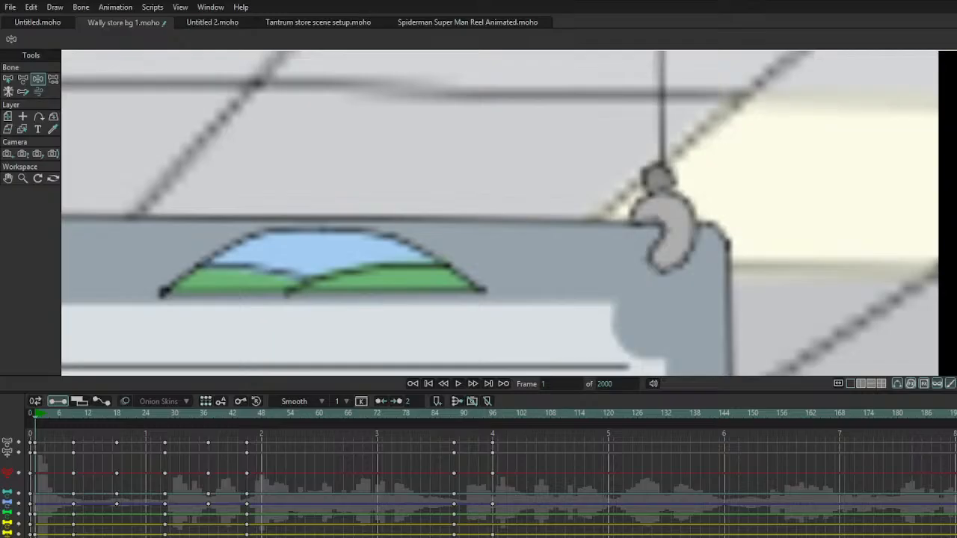
click(35, 404)
key(space)
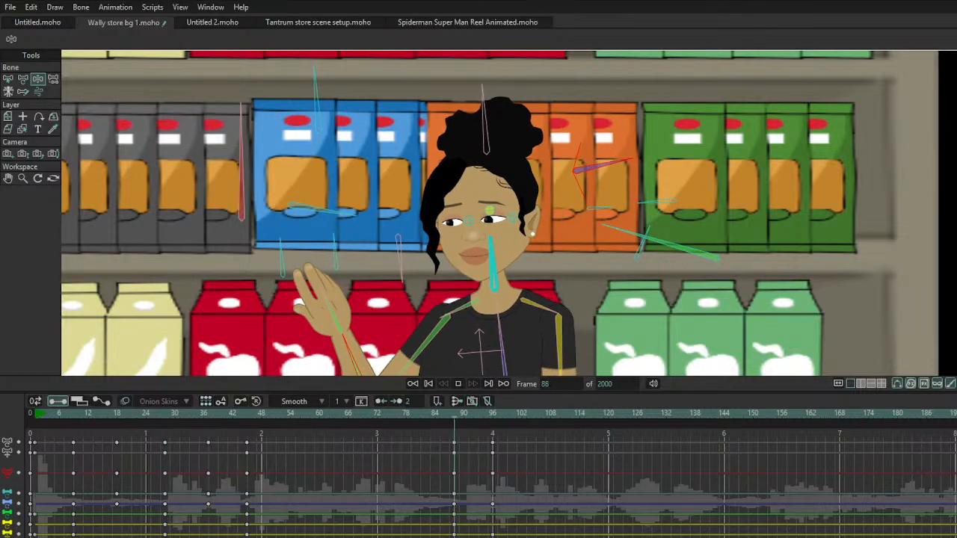
key(space)
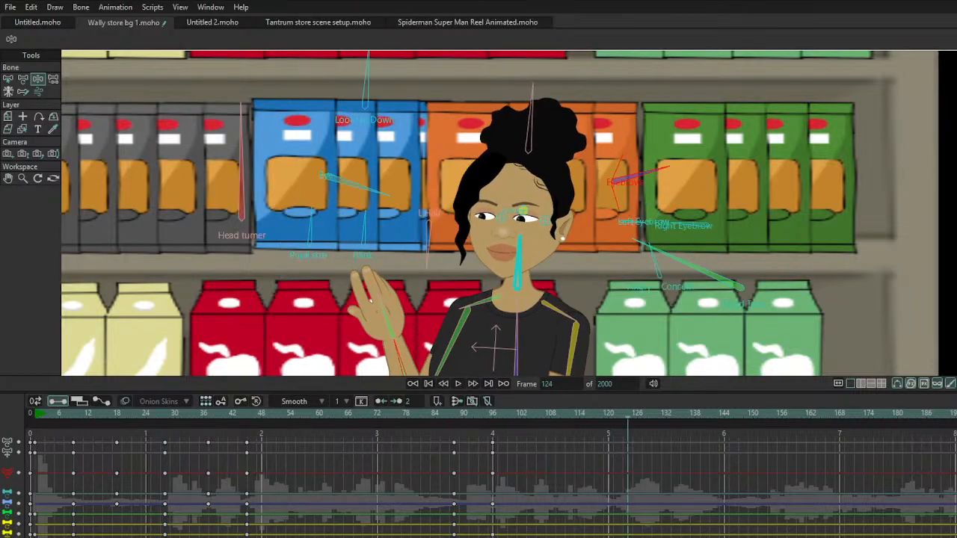
Step: Move the mother's frame 96 face and body keyframes to frame 99, and play back the retimed movement
drag(493, 444, 507, 445)
drag(453, 414, 542, 537)
drag(493, 444, 507, 443)
key(space)
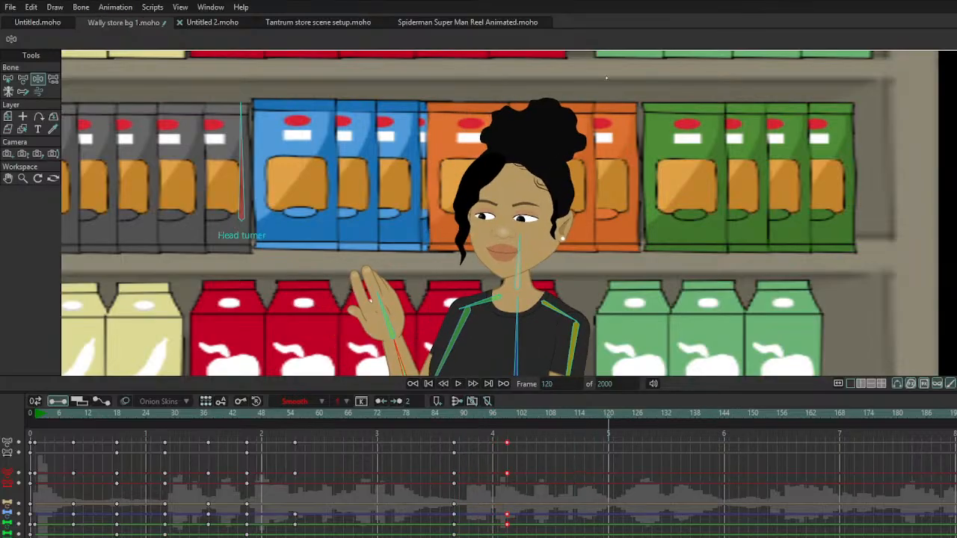
Step: Hold the mother's pose at frame 120, and at frame 130 tilt her torso toward the cart and reposition both her arms
drag(613, 424, 657, 424)
drag(513, 322, 506, 320)
drag(507, 245, 505, 243)
scroll(580, 270, up, 2)
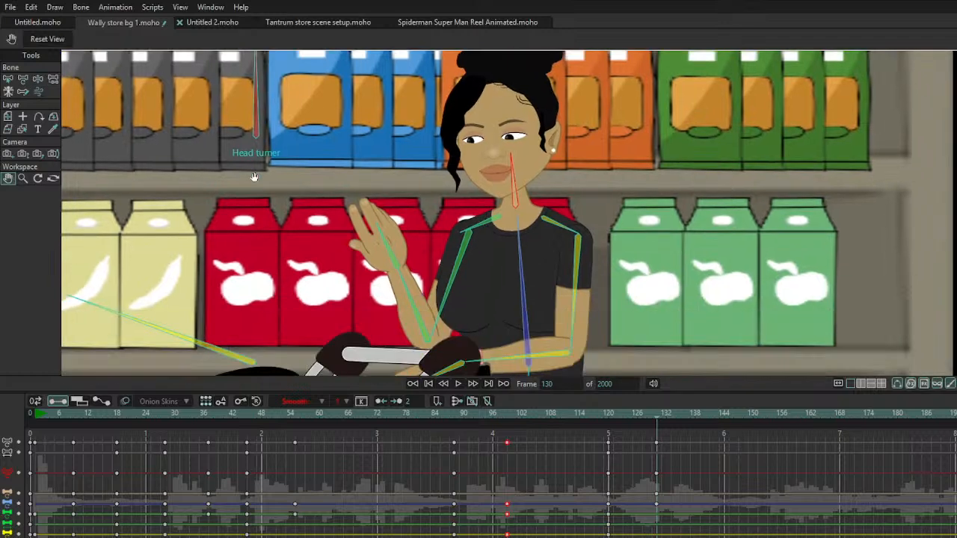
drag(526, 357, 542, 348)
drag(407, 312, 402, 303)
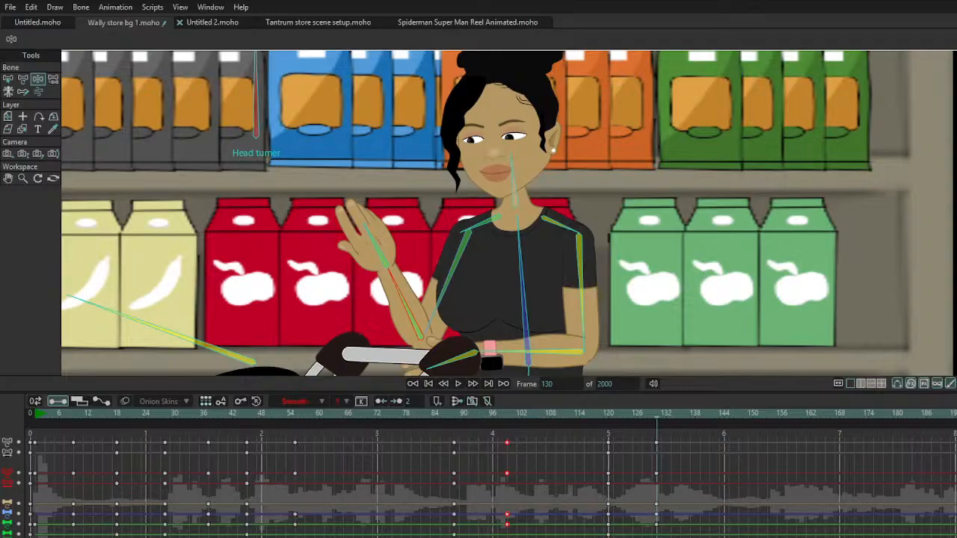
Step: At frame 1, show the scene beyond the camera frame and bring the whole store aisle into view
key(space)
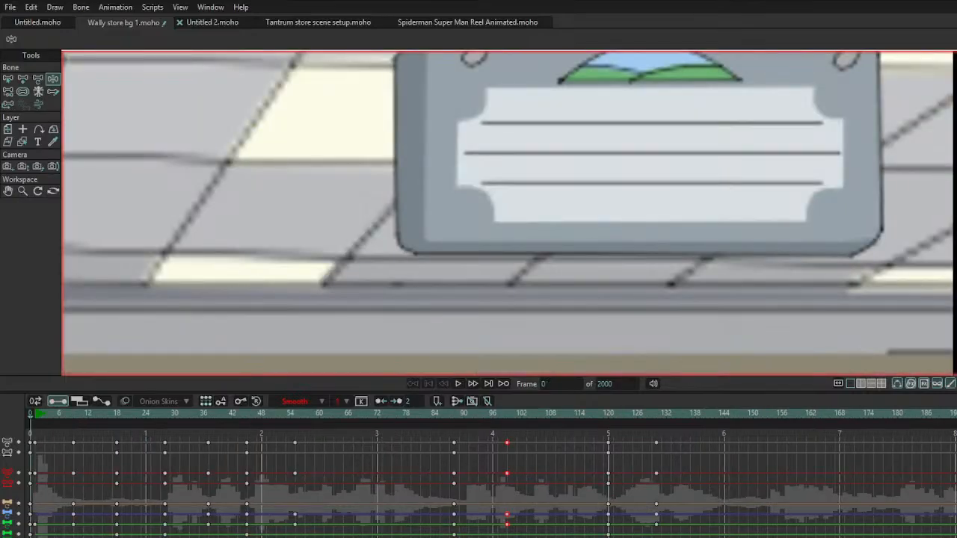
key(Right)
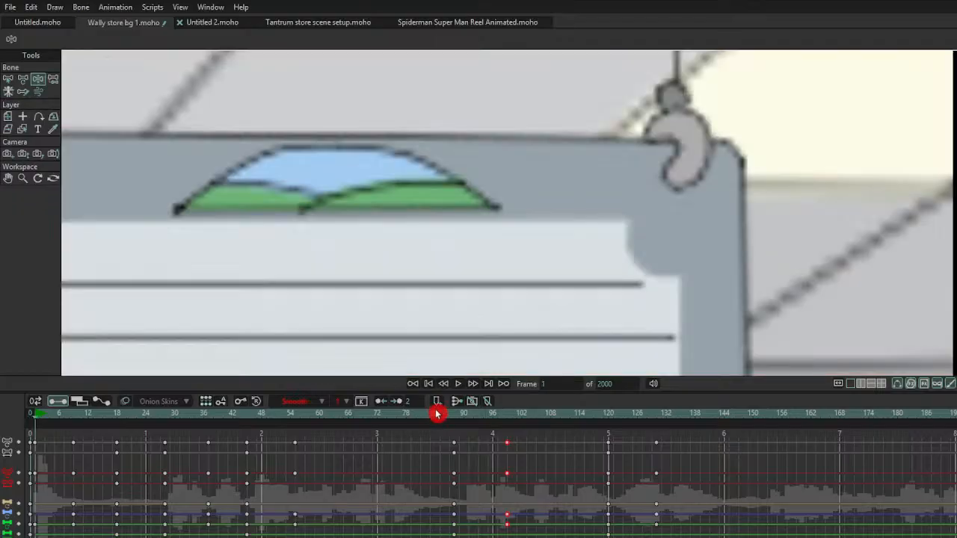
scroll(490, 305, down, 3)
scroll(489, 303, down, 2)
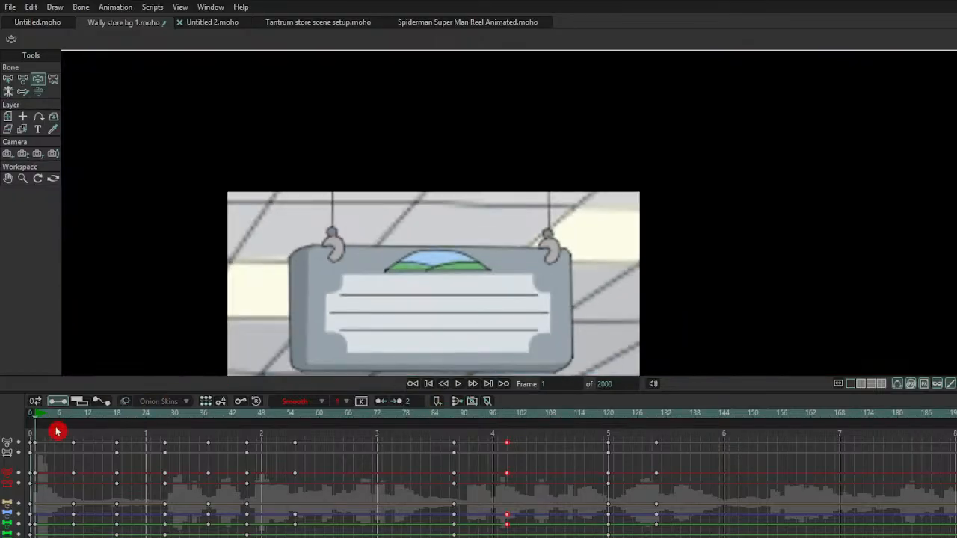
key(ctrl+j)
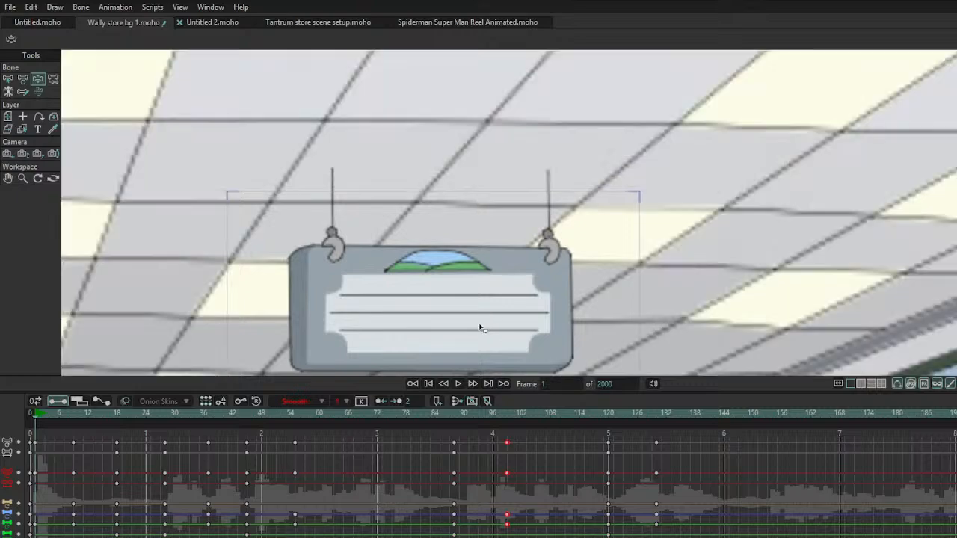
scroll(562, 288, down, 4)
drag(620, 291, 445, 126)
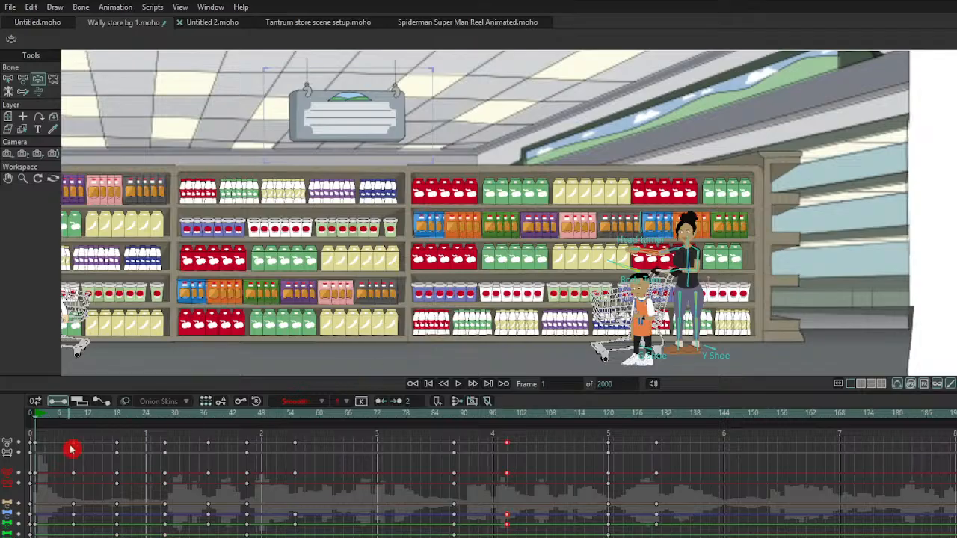
Step: Play back the mother's gestures in the wider view to examine how the poses flow together
drag(59, 431, 346, 535)
scroll(642, 298, up, 2)
scroll(640, 297, up, 1)
scroll(641, 296, down, 3)
drag(642, 293, 780, 406)
scroll(581, 213, up, 3)
scroll(581, 213, up, 2)
drag(543, 207, 610, 256)
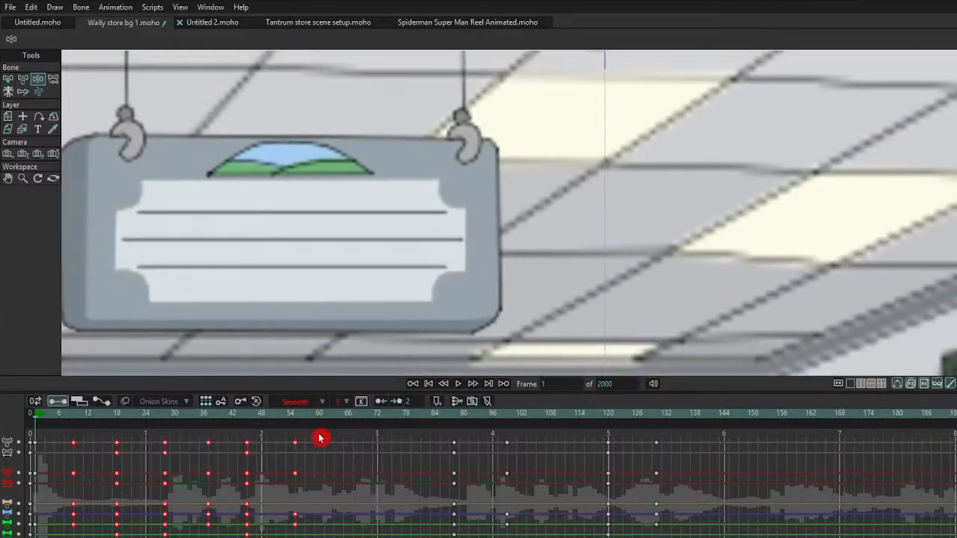
drag(316, 237, 472, 205)
key(space)
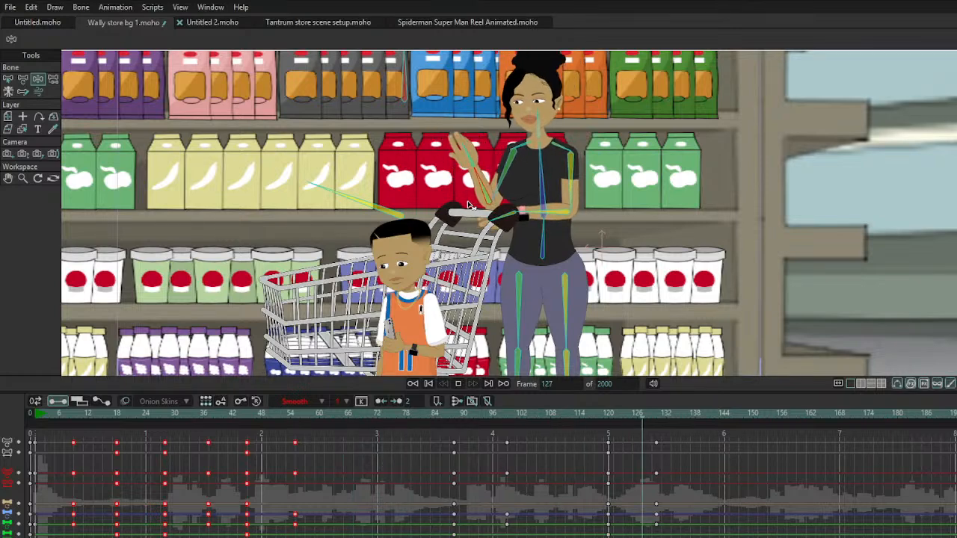
key(space)
Step: Set the interpolation of the mother's body keyframes from frame 9 to frame 130 to Linear, and play back the animation
drag(62, 442, 733, 535)
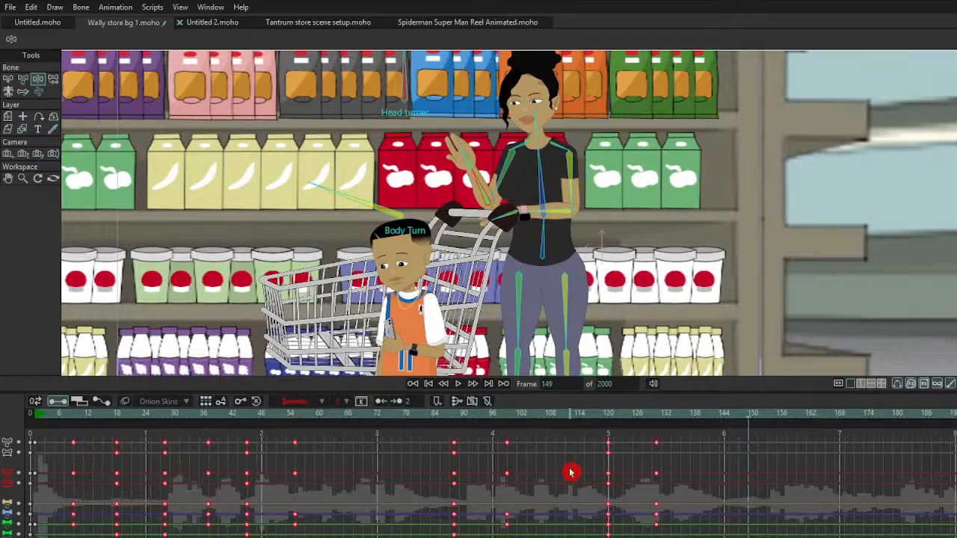
click(301, 406)
click(306, 431)
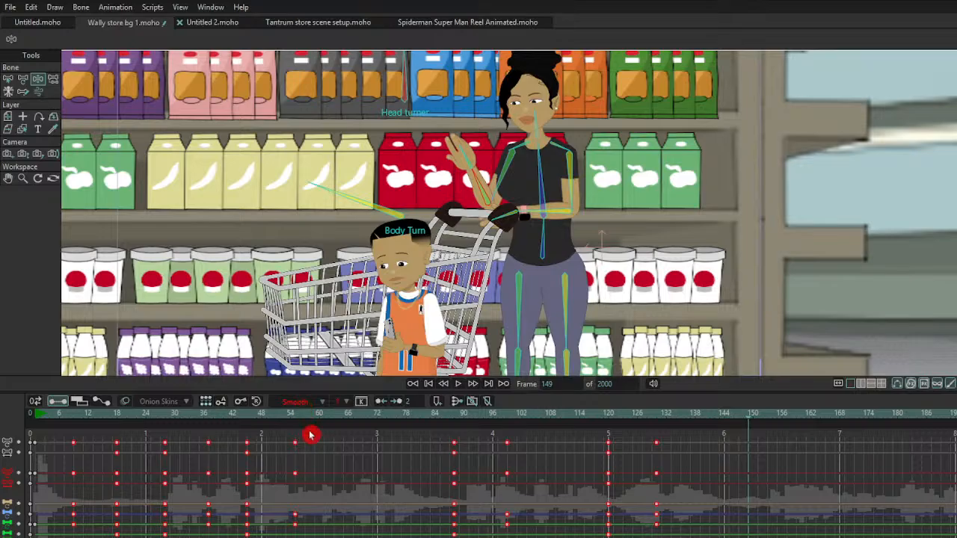
click(40, 413)
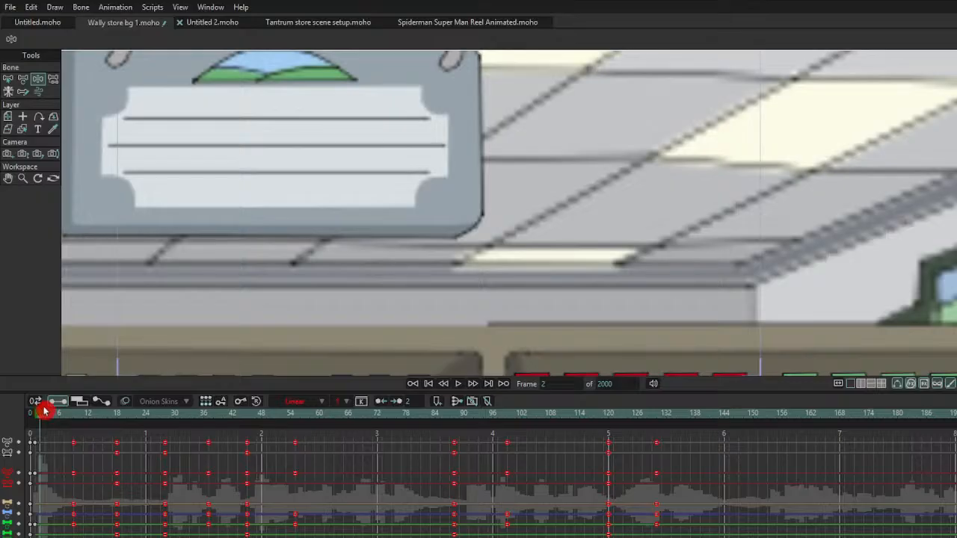
key(space)
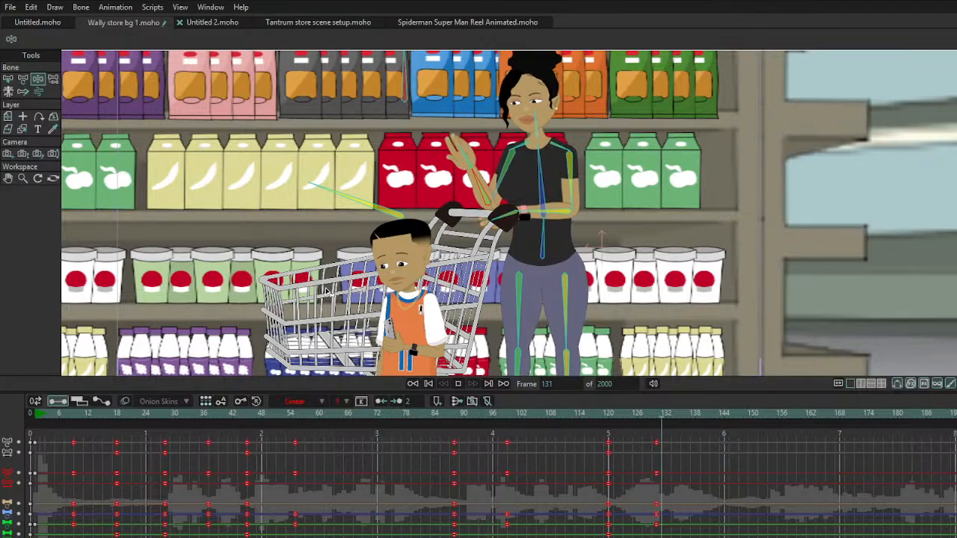
key(space)
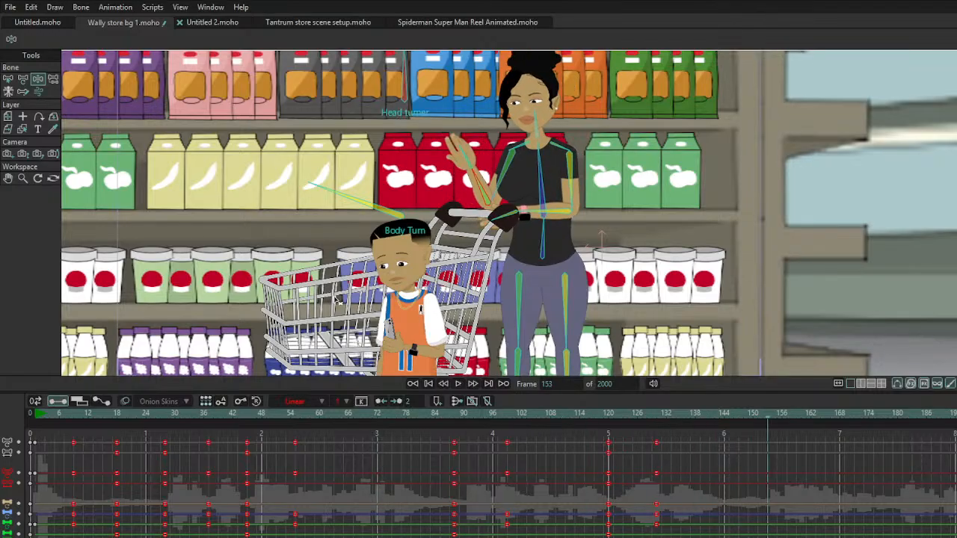
key(space)
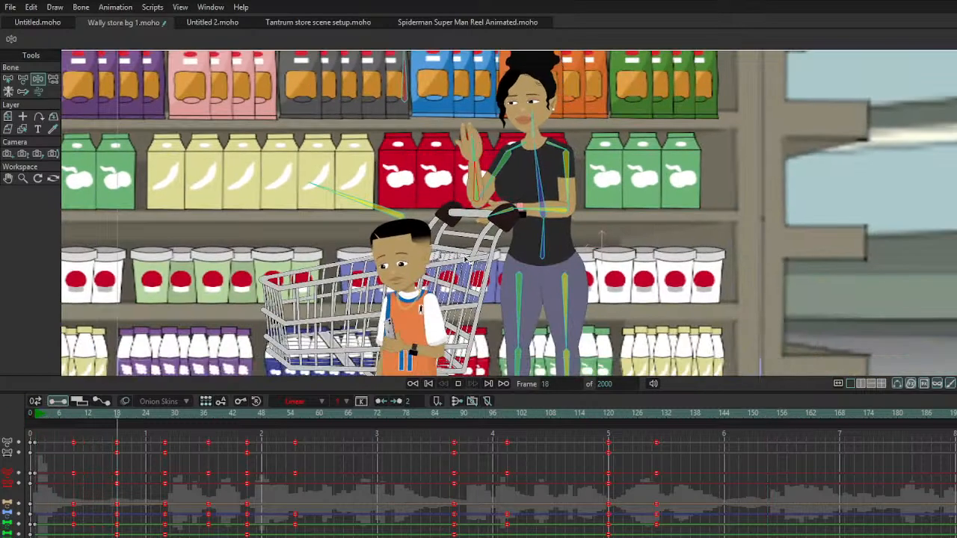
Step: Hold the mother's pose at frame 151, and at frame 161 lean her torso toward the cart and lower her raised forearm
click(40, 423)
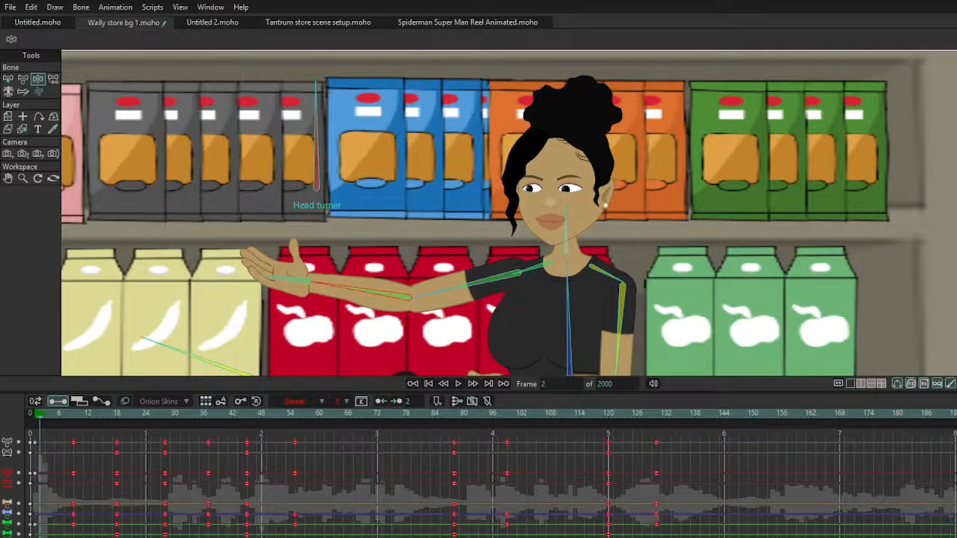
click(458, 383)
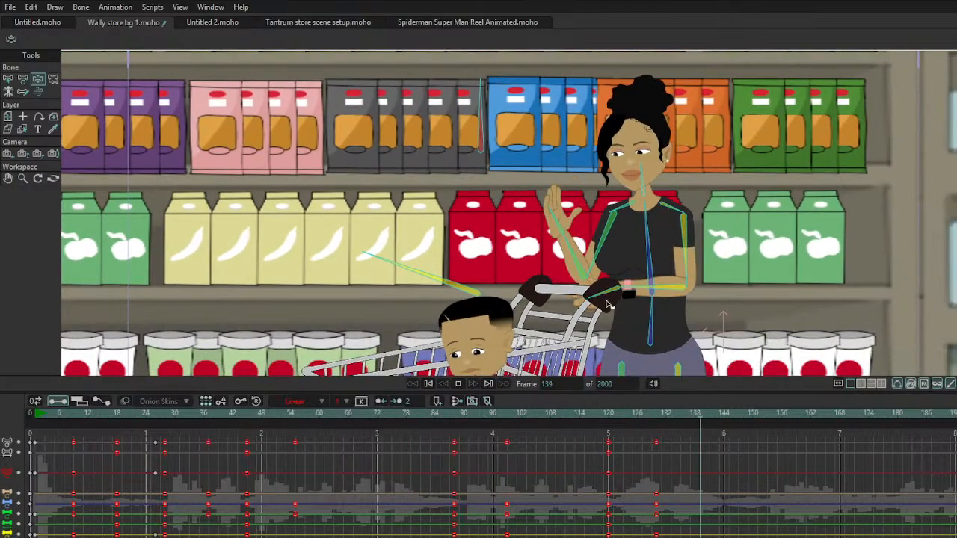
click(758, 415)
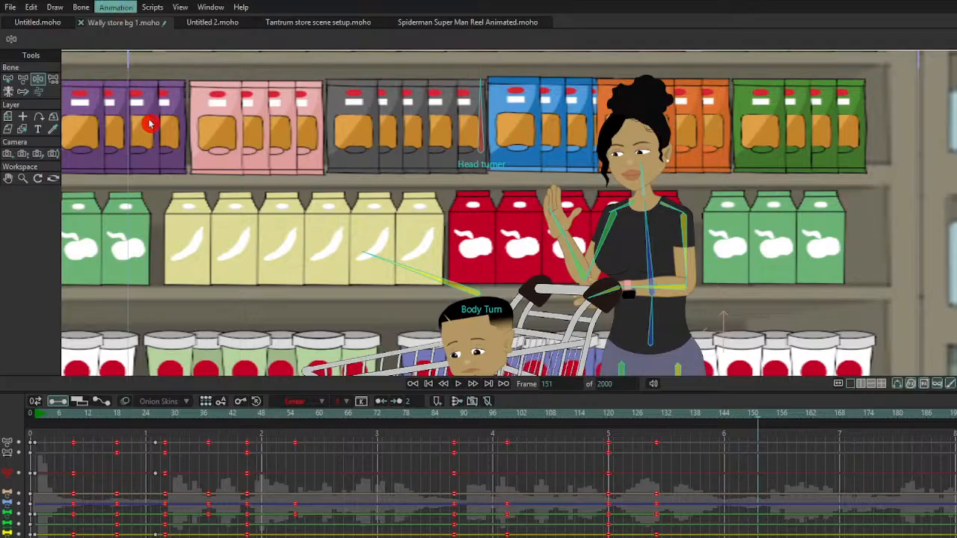
drag(763, 419, 807, 434)
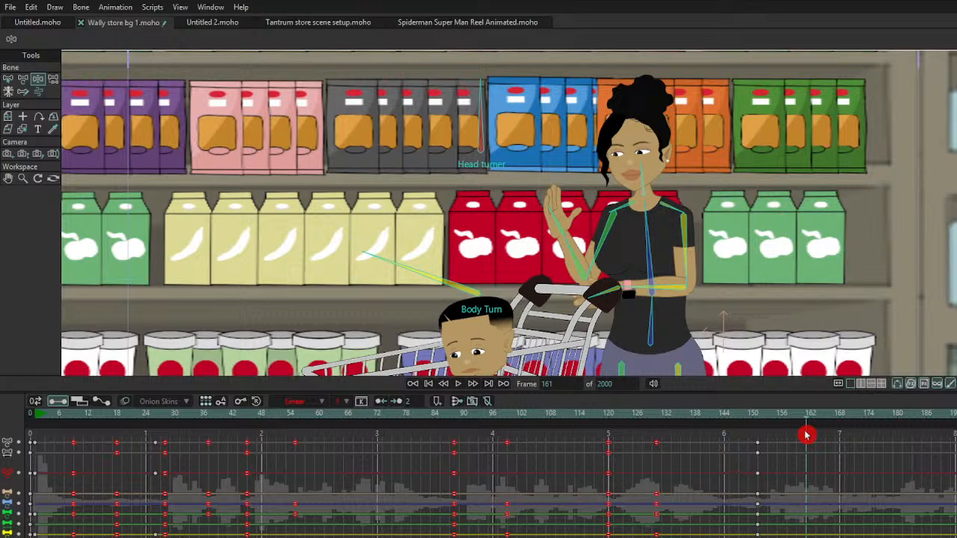
drag(651, 228, 672, 169)
drag(586, 214, 561, 266)
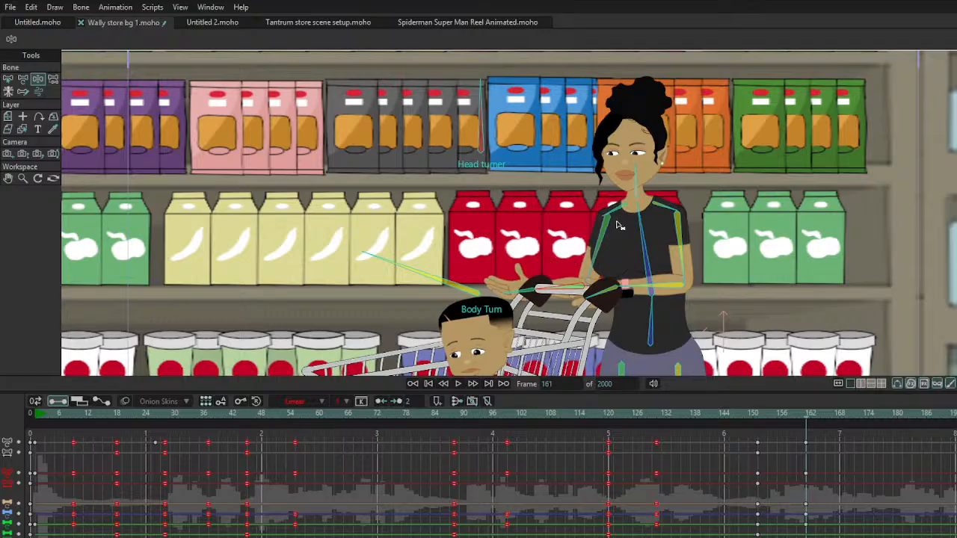
Step: Open the mother's head rig at frame 161, bring her face controls into view and key the Head Turn control
click(918, 298)
click(640, 152)
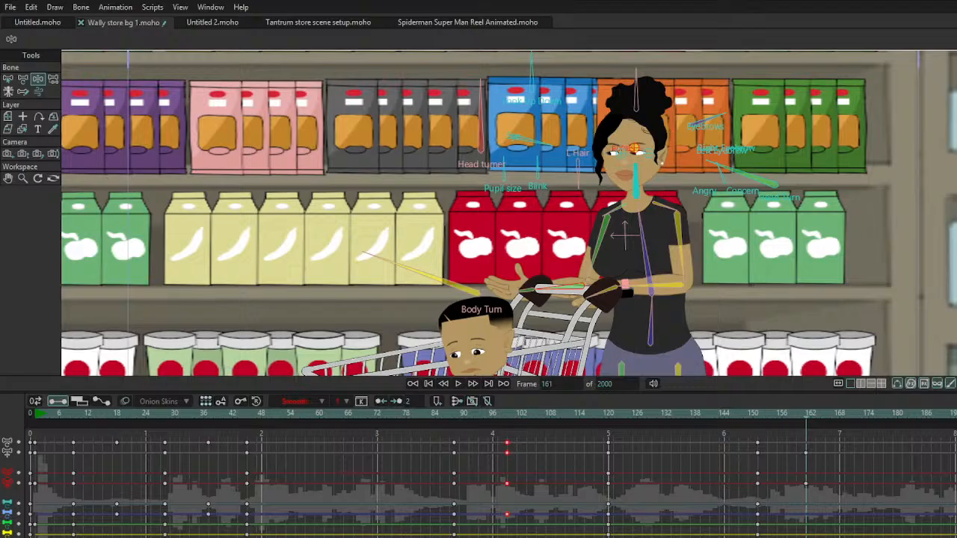
drag(754, 418, 806, 414)
click(9, 178)
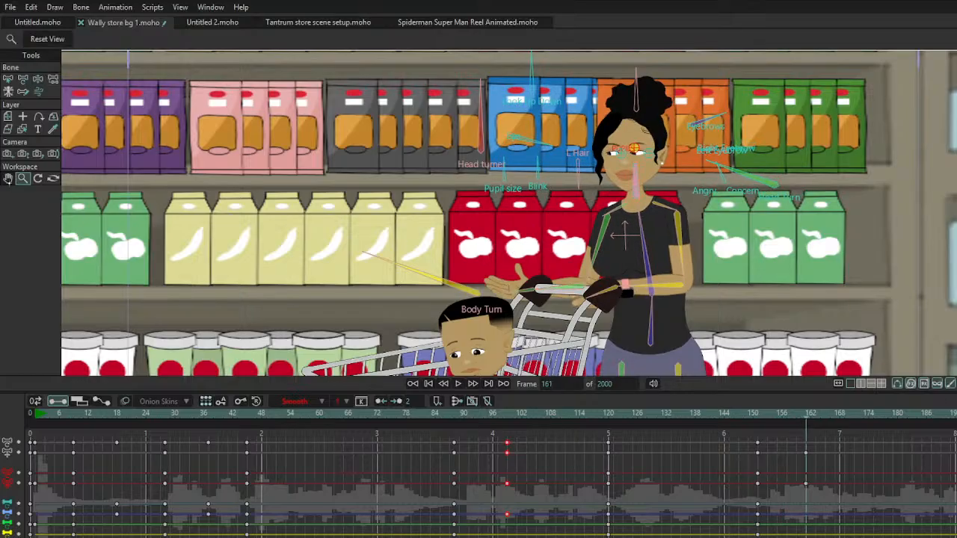
drag(527, 258, 396, 303)
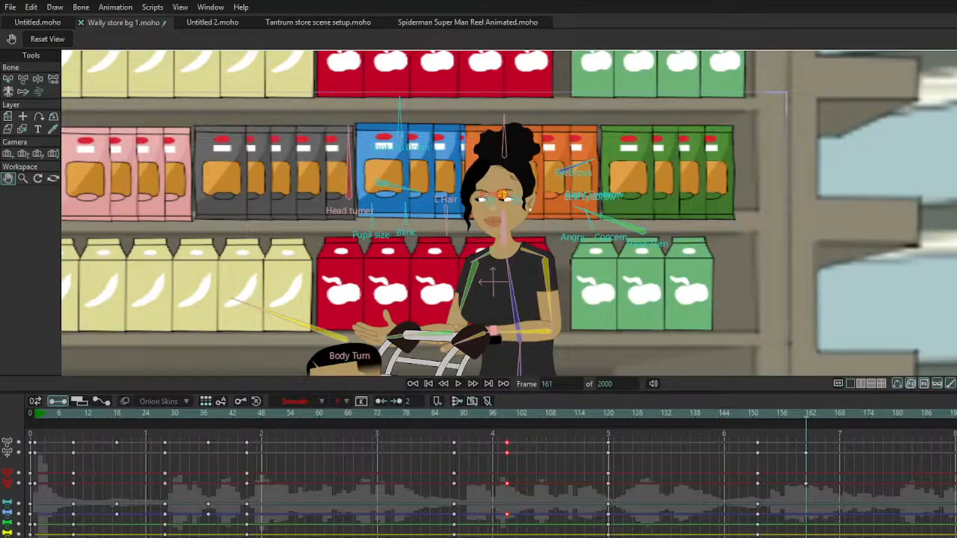
click(38, 79)
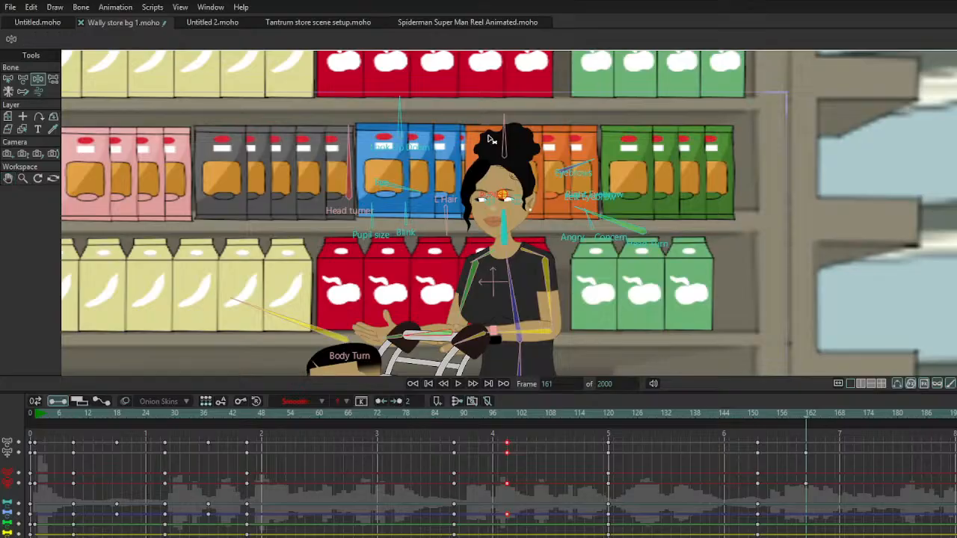
click(346, 173)
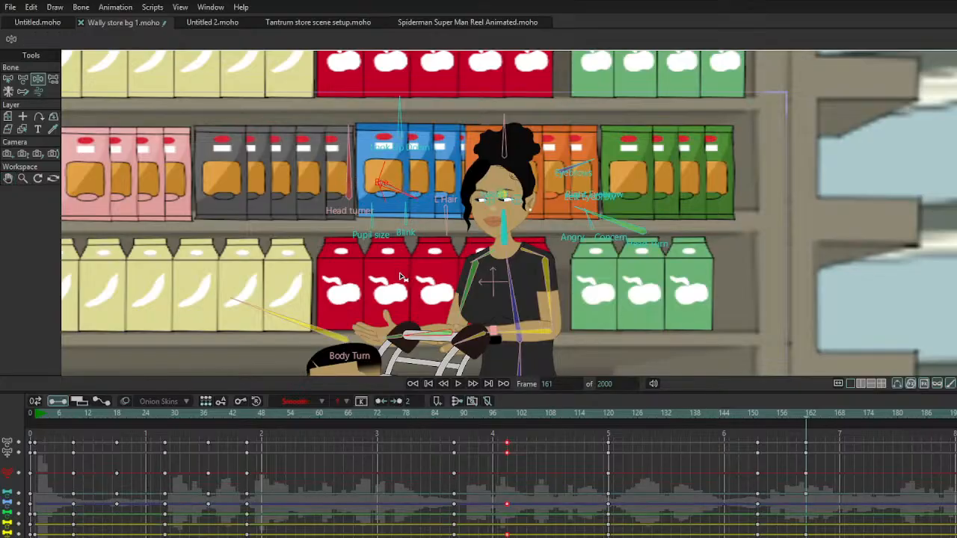
click(494, 195)
click(623, 225)
Step: Key the Head Turn control swinging back and forth at frames 171, 181 and 191 as a head shake, and play it back
drag(813, 447, 853, 447)
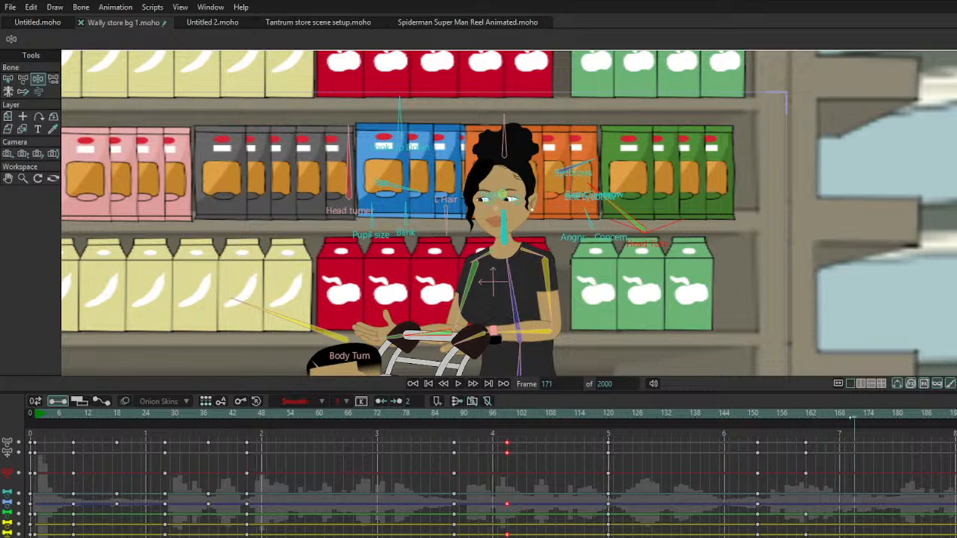
drag(628, 213, 590, 291)
drag(854, 447, 902, 447)
drag(613, 222, 609, 214)
drag(903, 423, 951, 422)
drag(625, 205, 616, 324)
key(space)
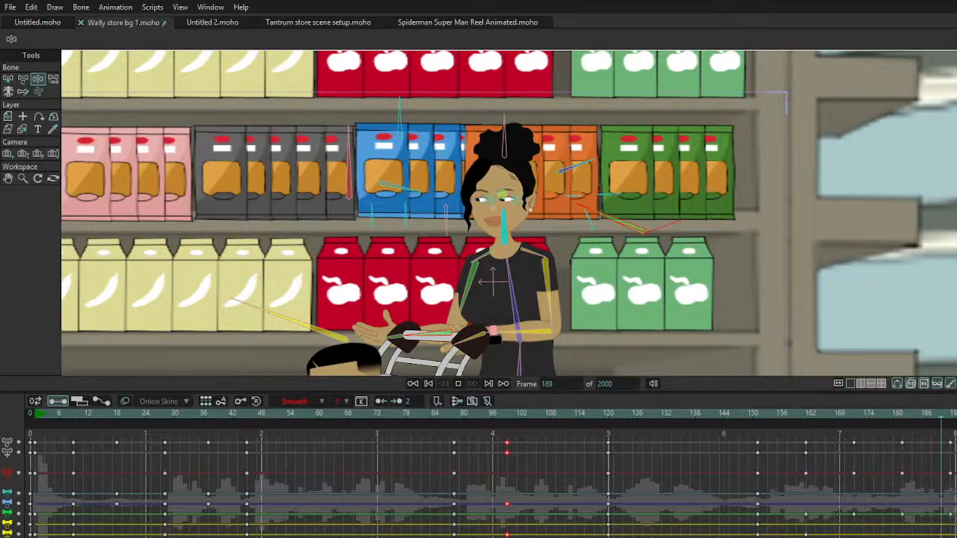
key(space)
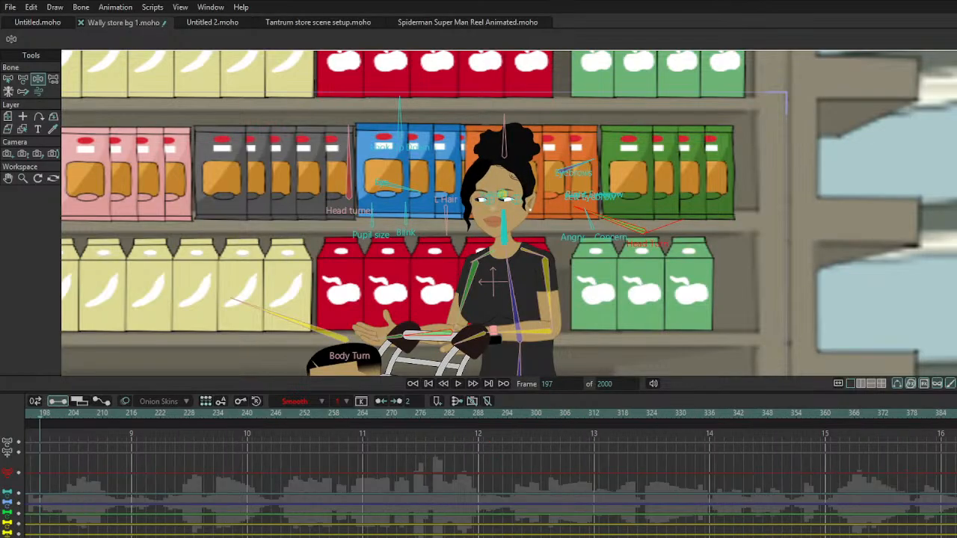
Step: Retime the mother's head-shake keyframes closer together, to frames 158, 165, 172 and 179, and play back the faster motion
scroll(479, 471, left, 5)
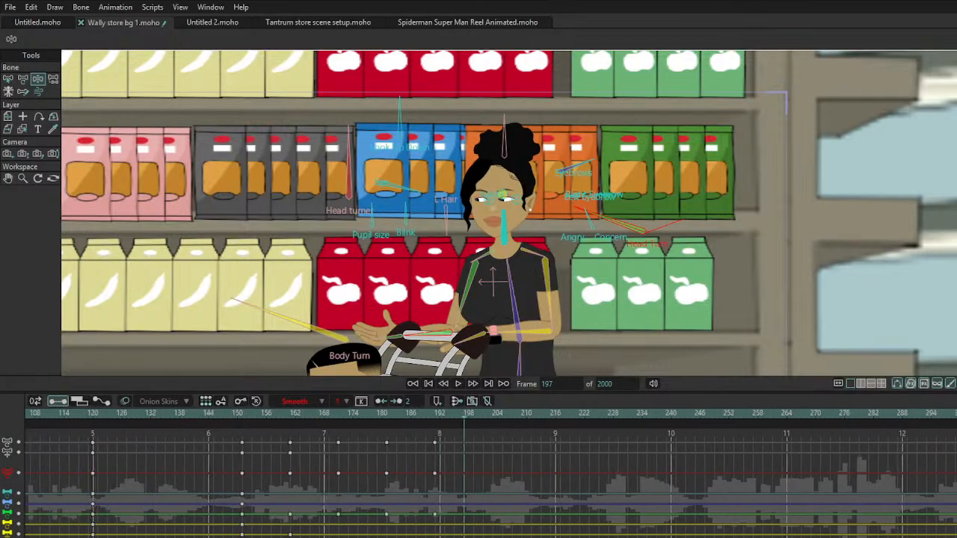
drag(274, 443, 450, 476)
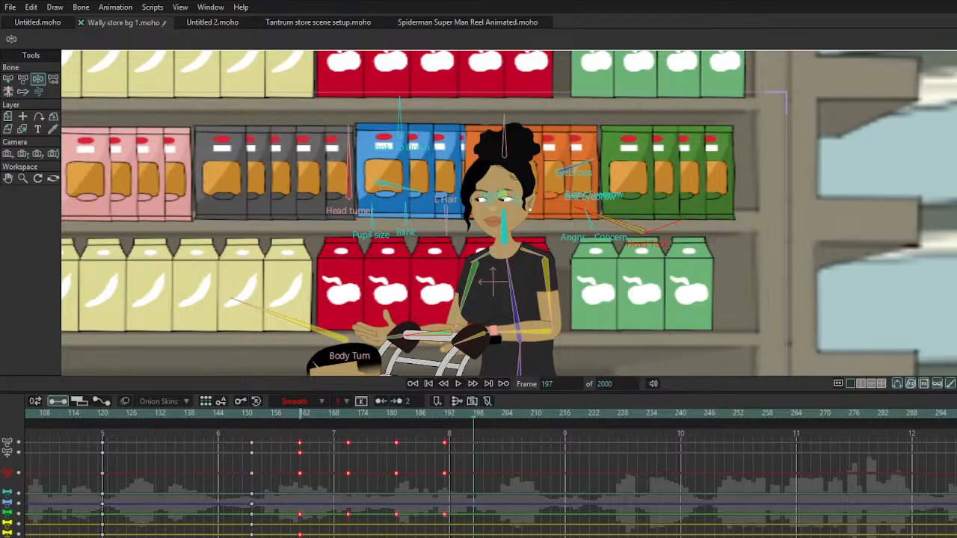
drag(312, 438, 527, 534)
drag(333, 445, 457, 526)
drag(368, 444, 387, 444)
click(259, 429)
key(space)
key(space)
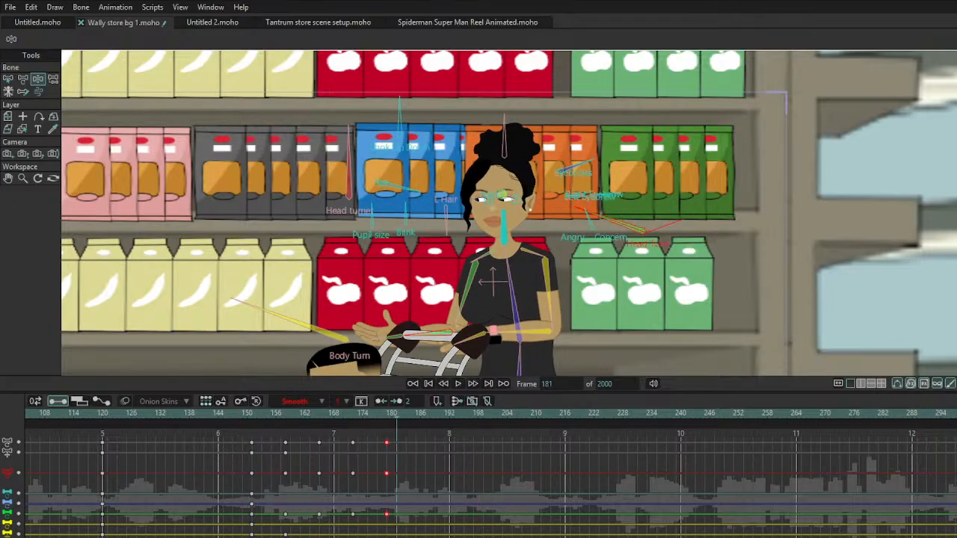
click(270, 415)
key(space)
key(space)
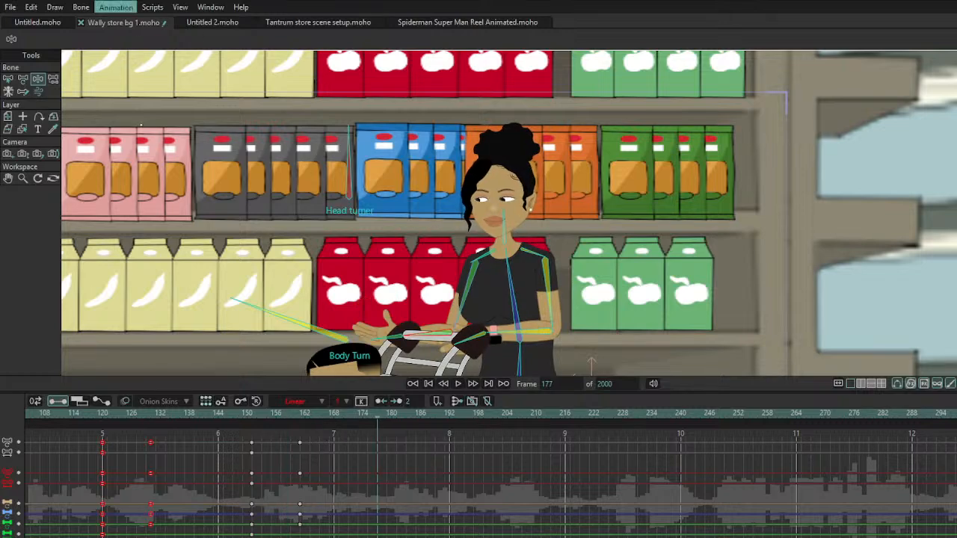
Step: Hold the mother's body pose at frame 177, and at frame 186 straighten her torso, extend her arm over the cart and tilt her head
drag(382, 420, 421, 420)
drag(510, 274, 519, 275)
drag(433, 323, 431, 310)
drag(515, 209, 524, 212)
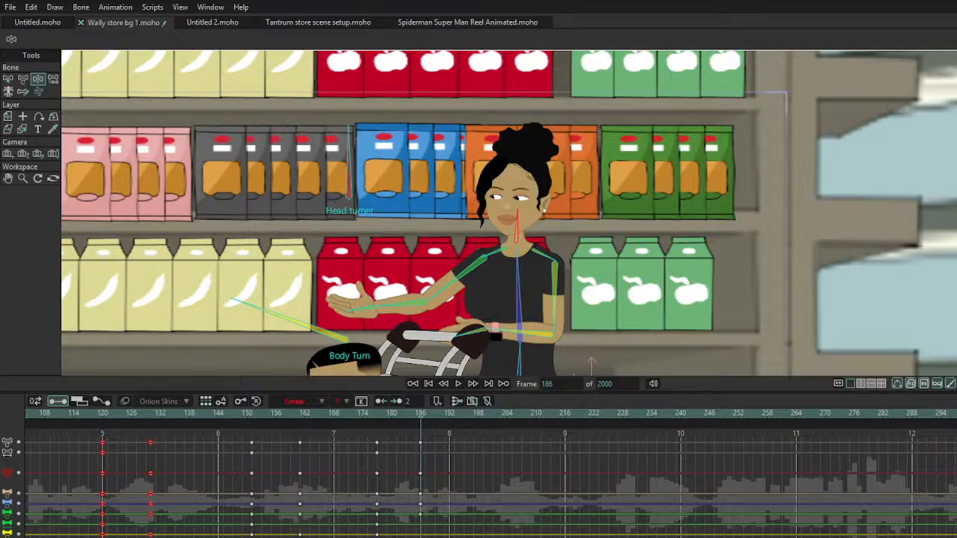
key(space)
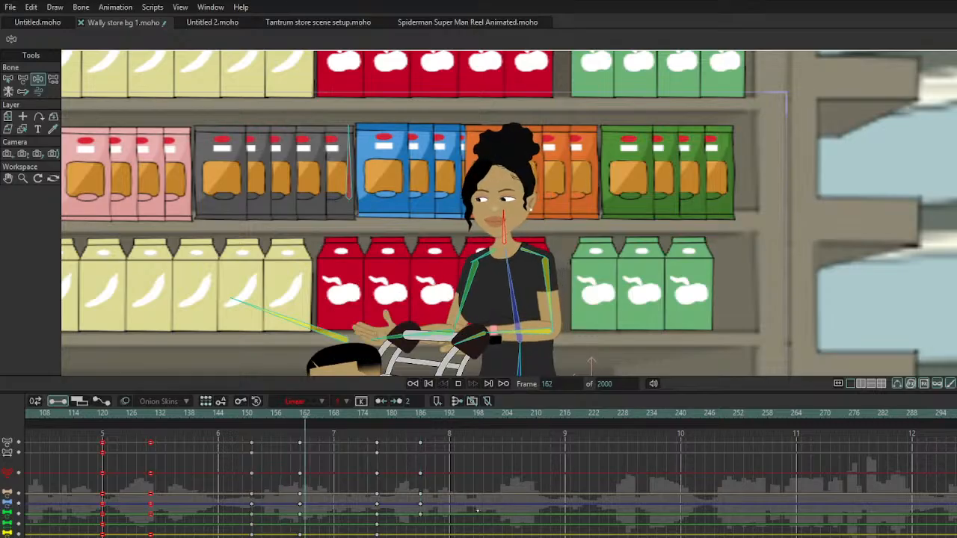
key(space)
Step: Hold the mother's extended-arm pose with a keyframe at frame 198
key(Right)
key(Right)
key(Right)
key(Right)
click(118, 7)
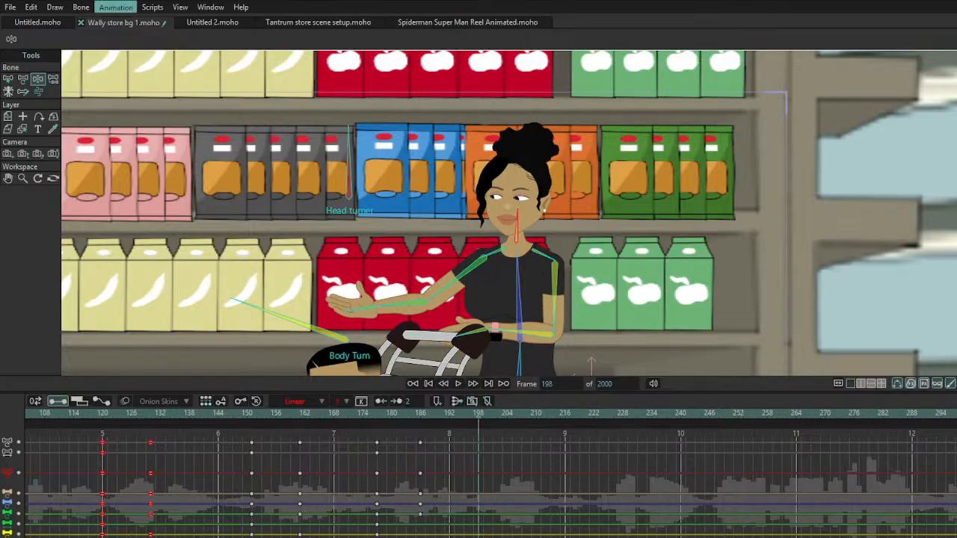
click(153, 108)
Step: At frame 209, lower the mother's extended forearm back to the cart handle and adjust her torso and head tilt
key(Right)
key(Right)
key(Right)
key(Right)
key(Right)
key(Right)
key(Right)
key(Right)
key(Right)
key(Right)
key(Right)
mouse_move(425, 317)
mouse_down()
mouse_move(440, 322)
mouse_move(431, 322)
mouse_up()
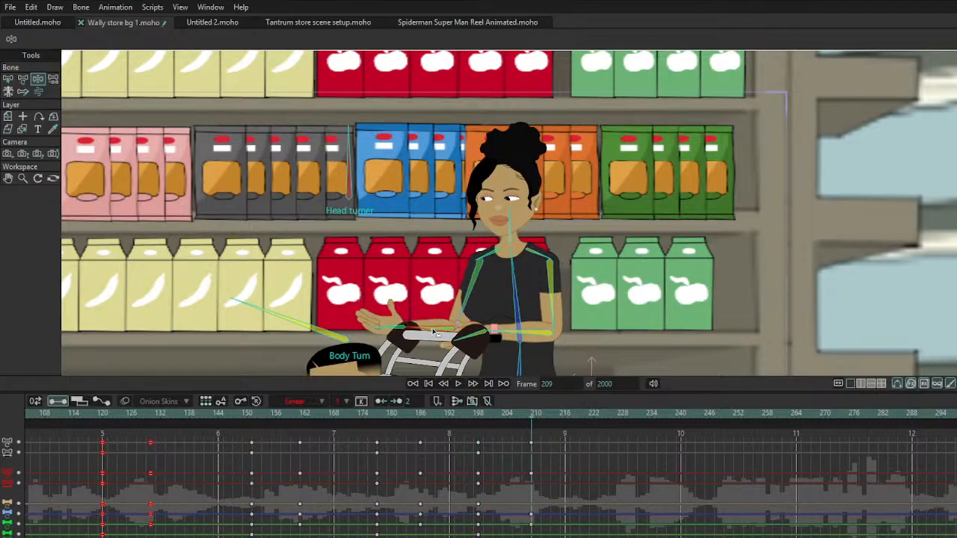
drag(505, 217, 533, 216)
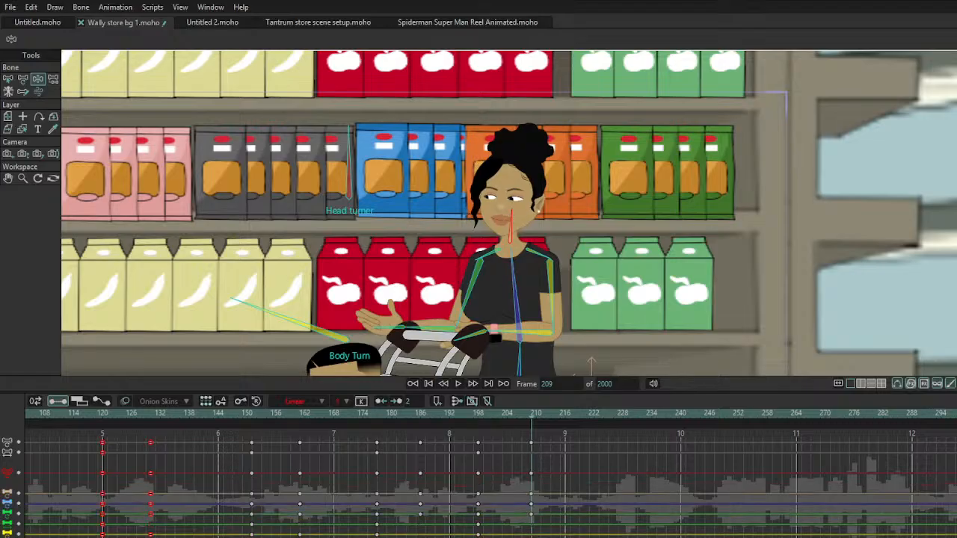
Step: Rotate the Eyebrows control on the mother's head rig at frame 209, select the Eye control, and play back the animation
click(956, 201)
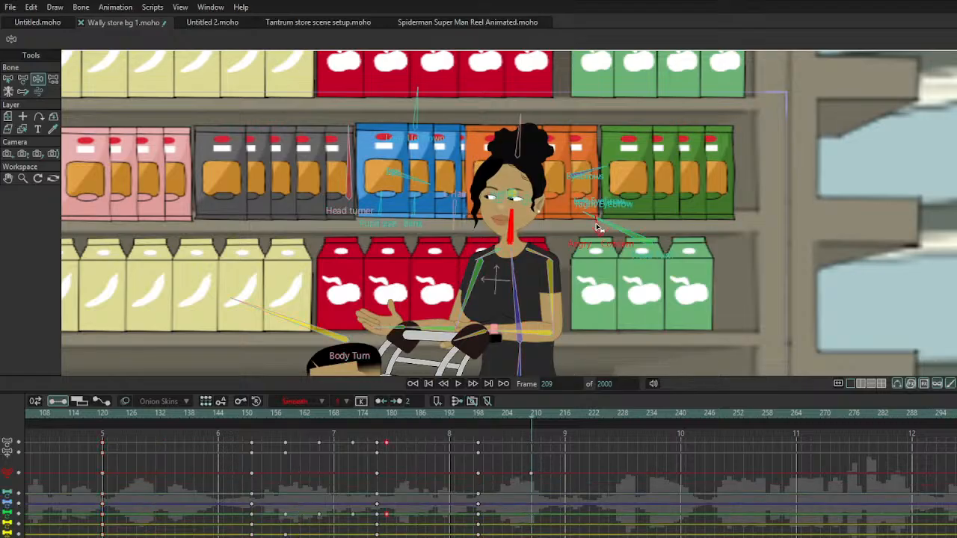
click(597, 172)
drag(597, 173, 600, 189)
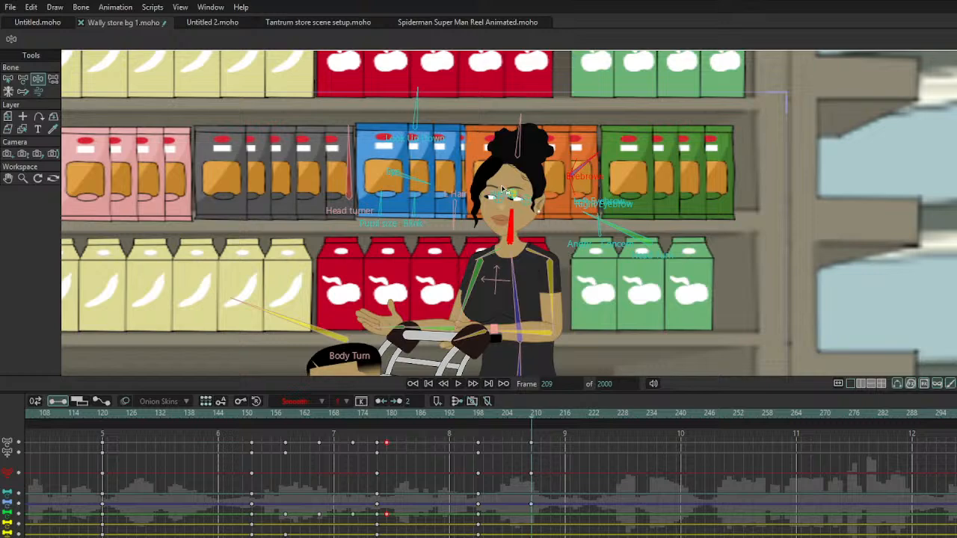
click(427, 182)
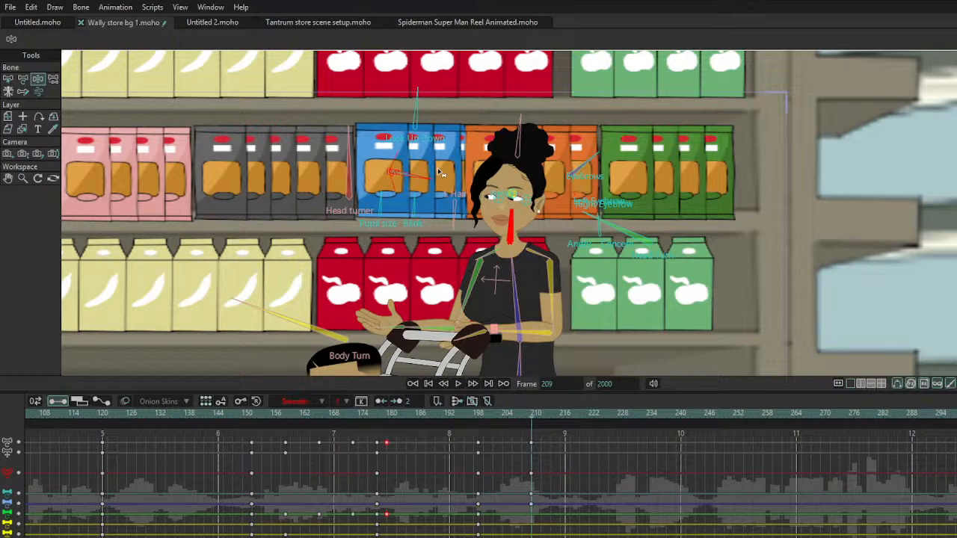
key(space)
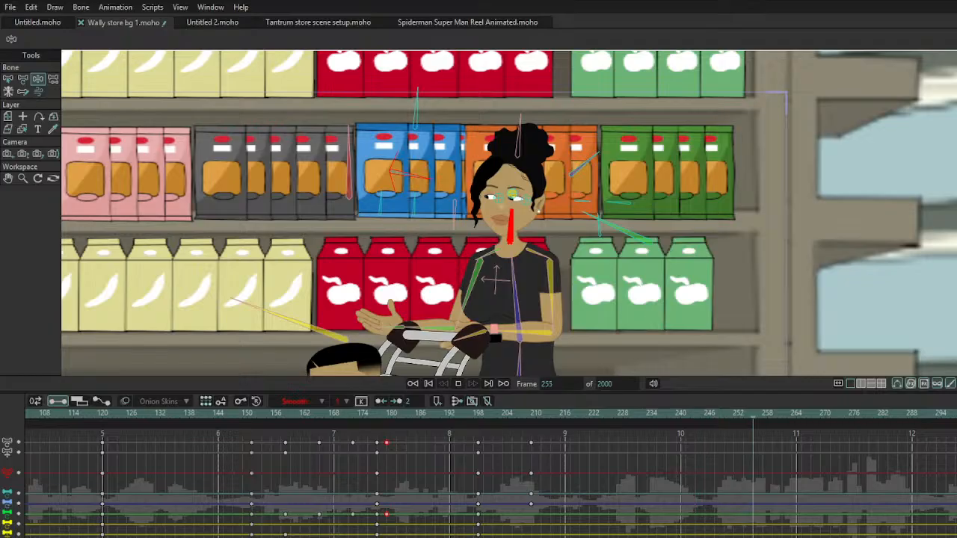
key(space)
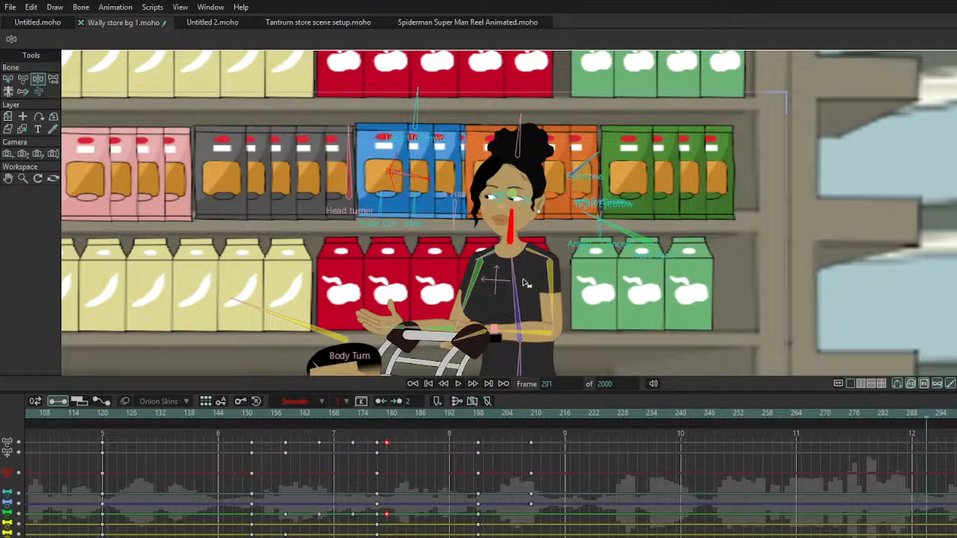
click(428, 384)
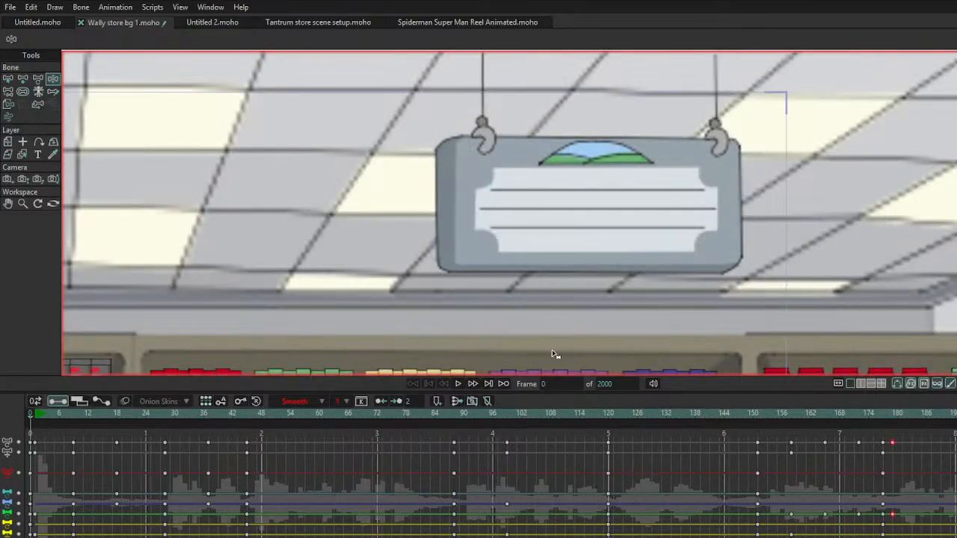
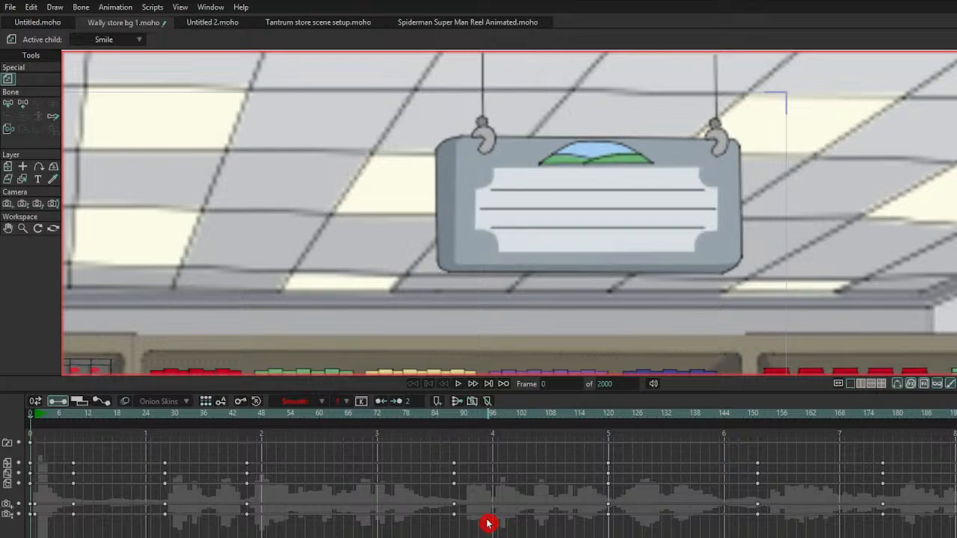
Step: Play the dialogue to find where speech starts, key the mother's mouth switch at frame 28 and set it to Ah at frame 30
key(space)
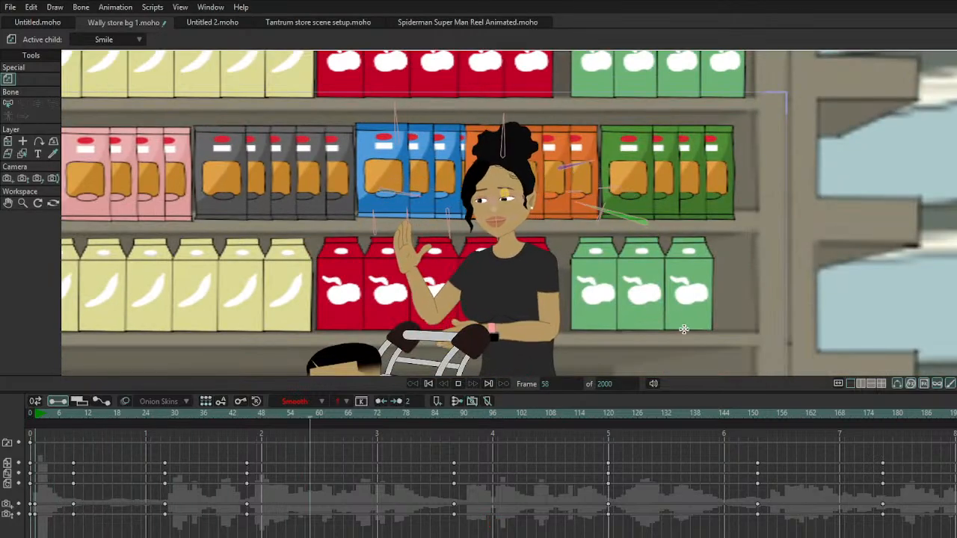
key(space)
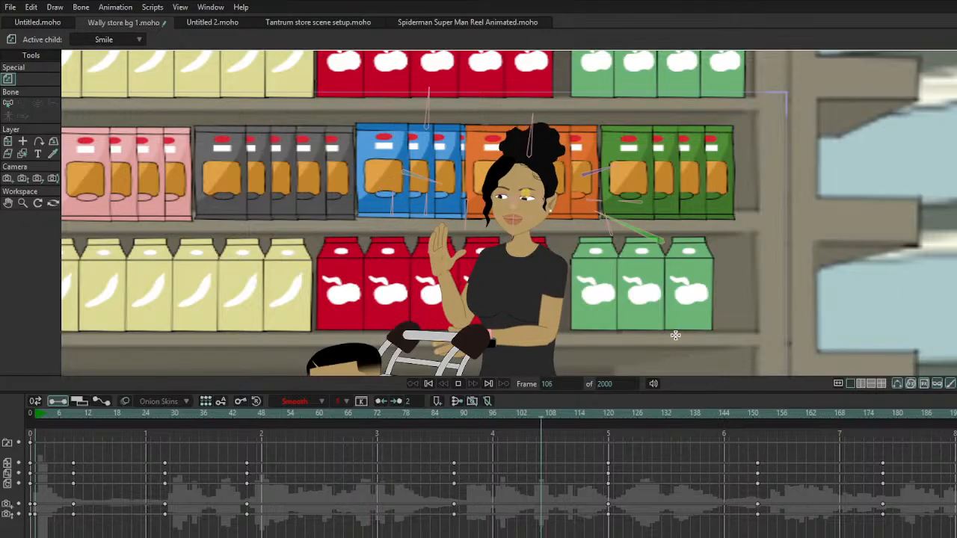
click(175, 414)
key(Left)
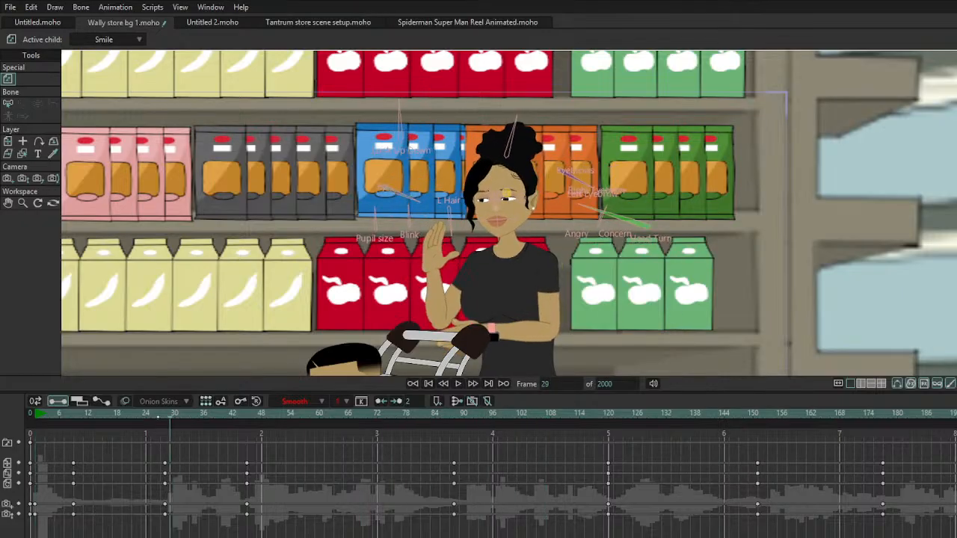
click(211, 7)
key(Left)
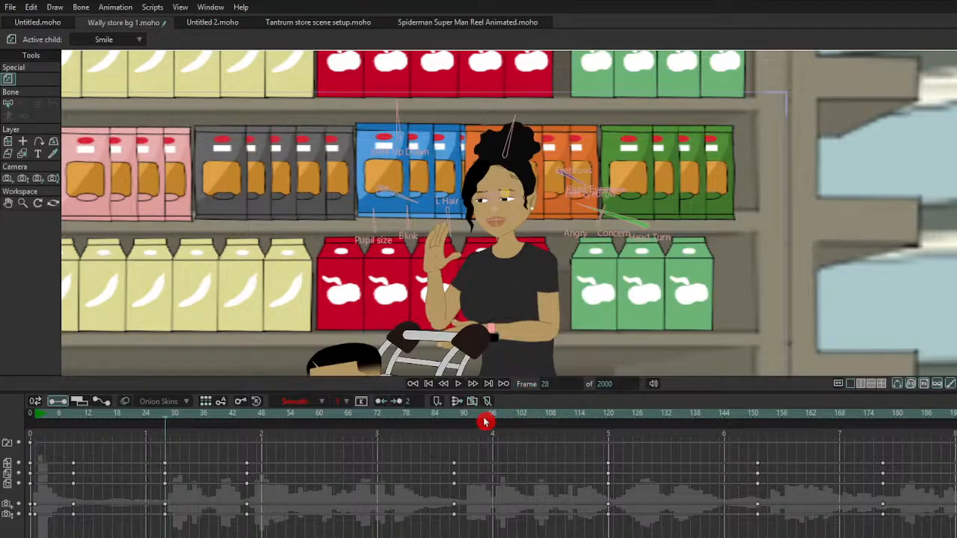
key(Right)
key(Right)
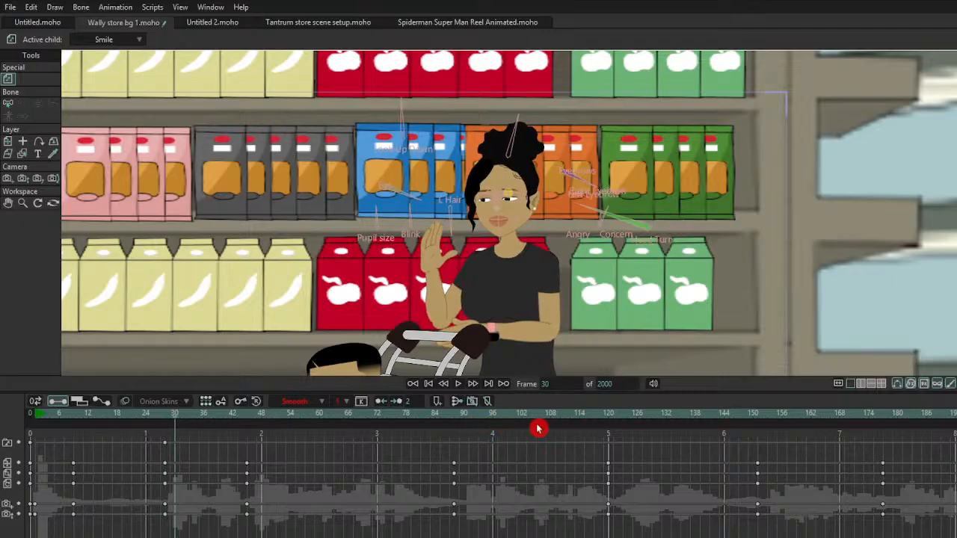
Step: Set the mother's mouth shape to QR at frame 33 and EH 2 at frame 36
key(Right)
key(Right)
key(Right)
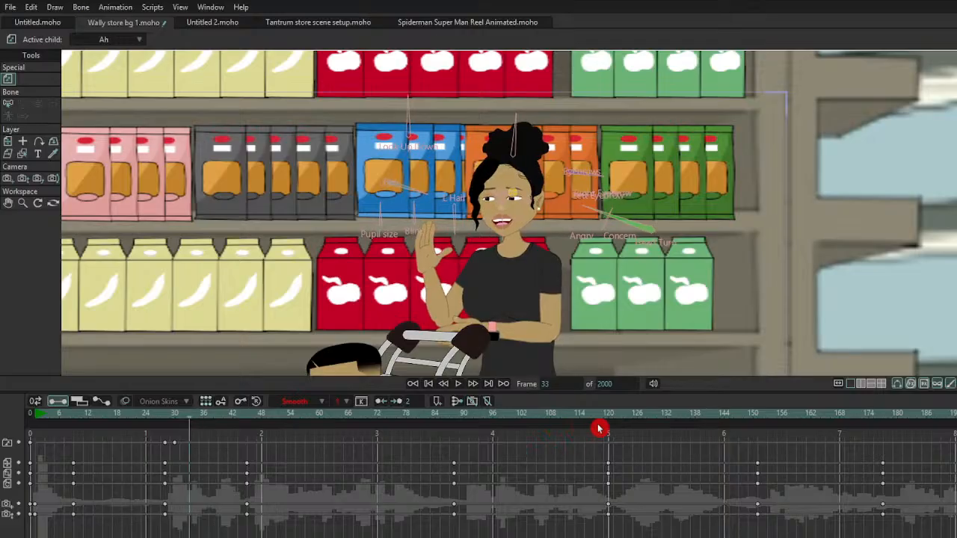
key(Right)
key(Right)
key(Right)
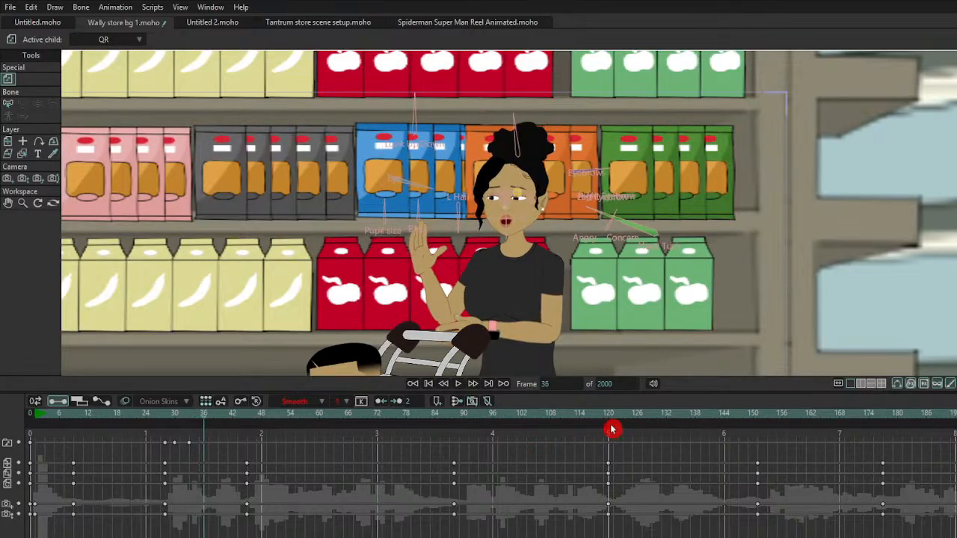
Step: Advance through the dialogue and set the mother's mouth shape to EH at frame 40
key(Right)
key(Right)
key(Right)
key(Right)
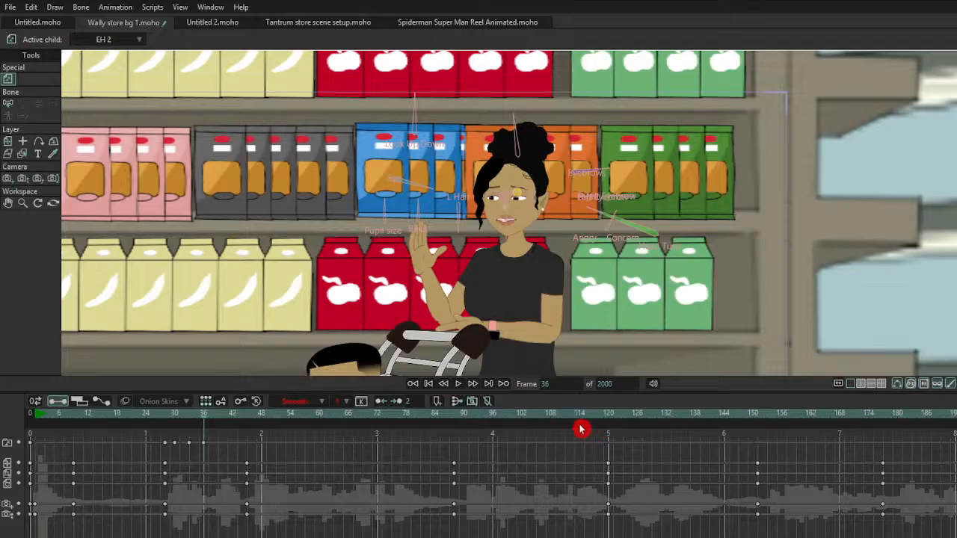
key(Right)
key(Right)
key(Right)
key(Right)
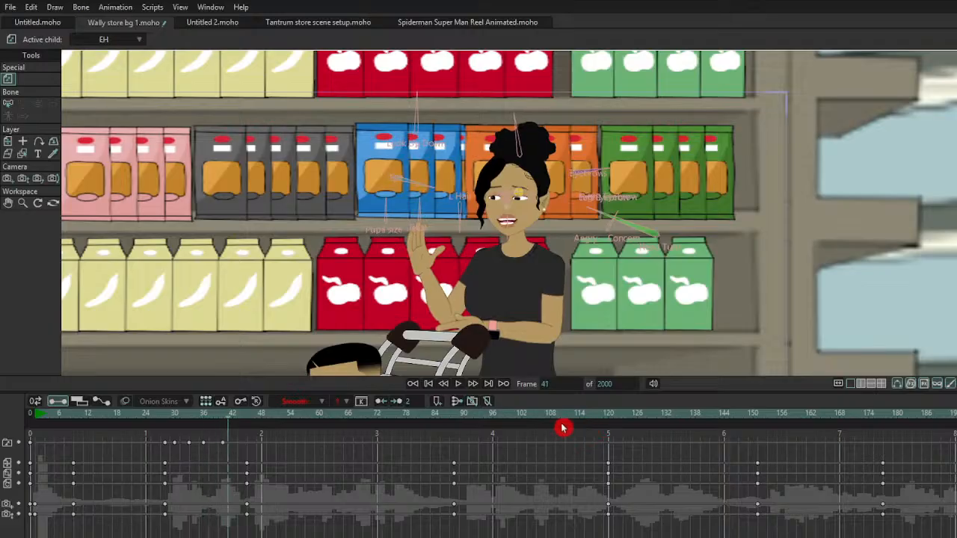
Step: Set the mother's mouth shape to EH 2 at frame 44 and EH at frame 47
key(Right)
key(Right)
key(Right)
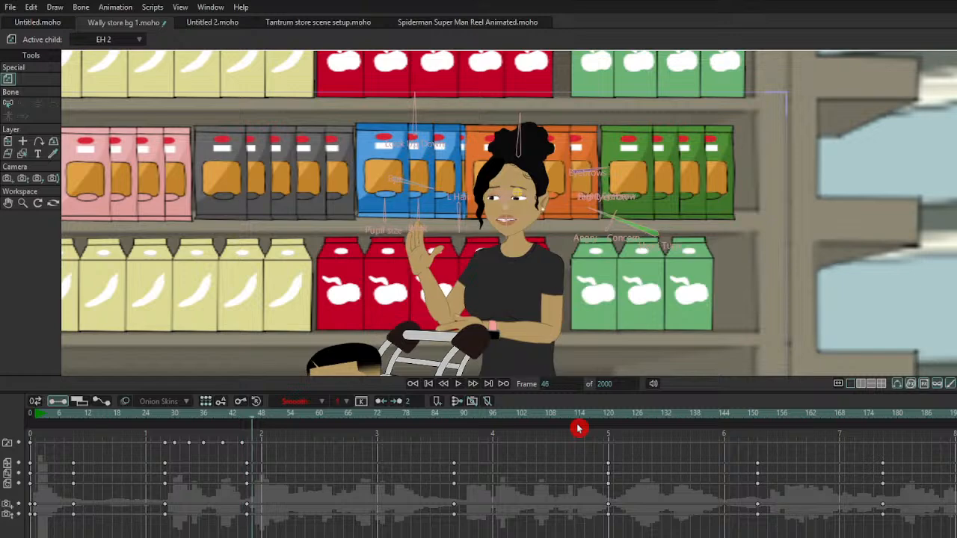
key(Right)
key(Right)
key(Right)
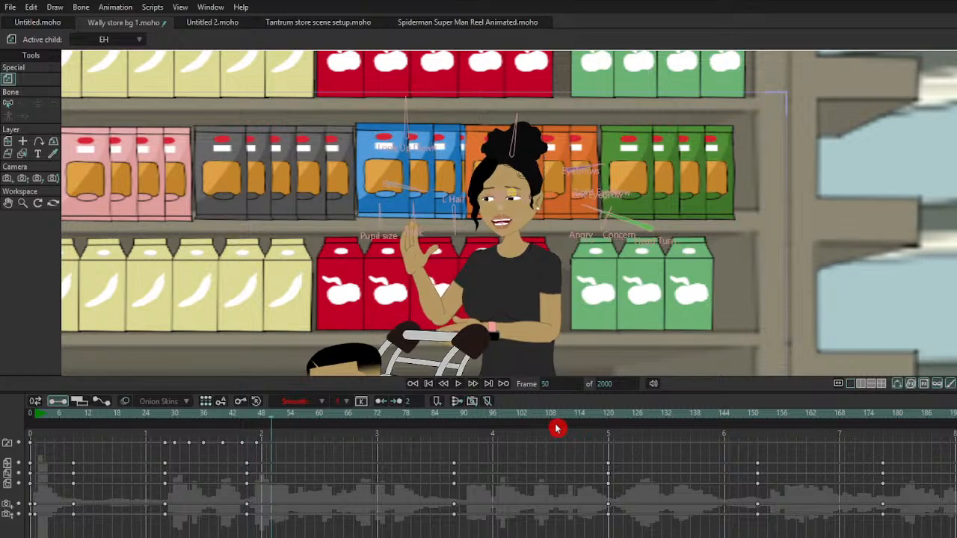
Step: Set the mother's mouth shape to EH 2 at frame 53
key(Right)
key(Right)
key(Right)
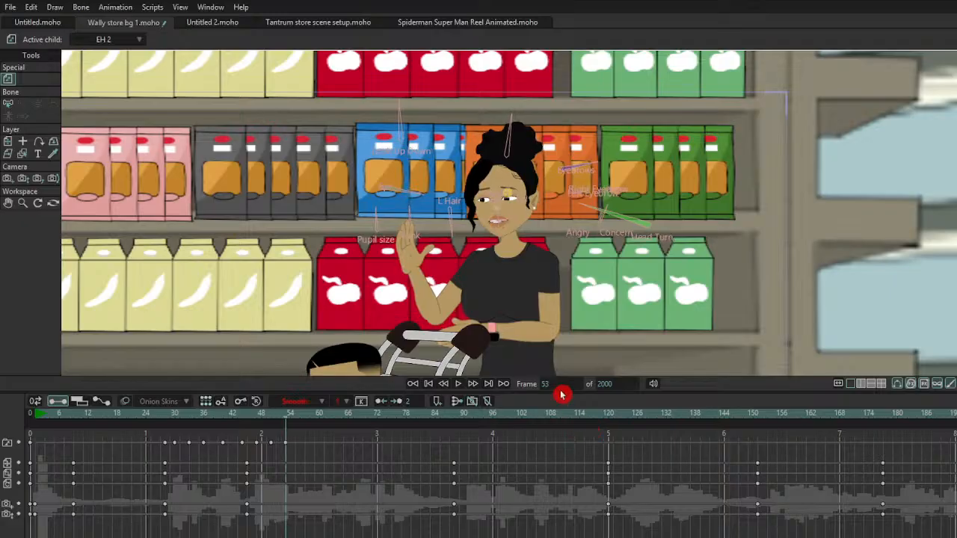
scroll(565, 232, up, 5)
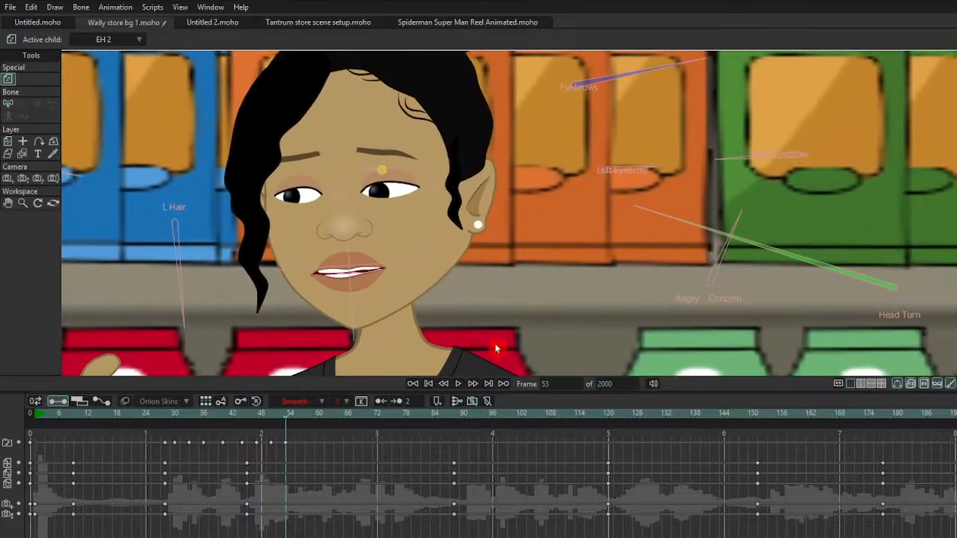
Step: Replay the dialogue from about frame 28 and key the mother's mouth switch at frames 59 and 57
click(155, 416)
drag(155, 416, 316, 429)
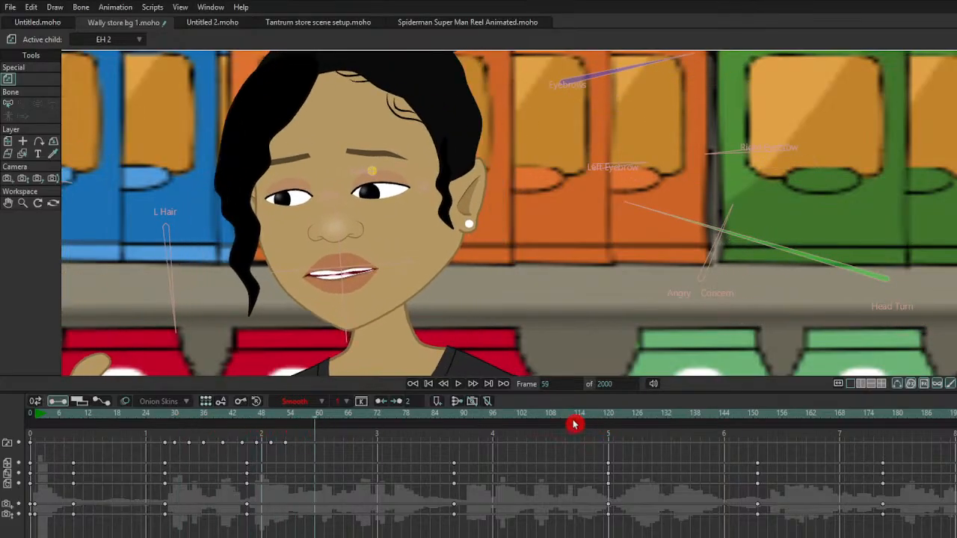
click(163, 418)
key(space)
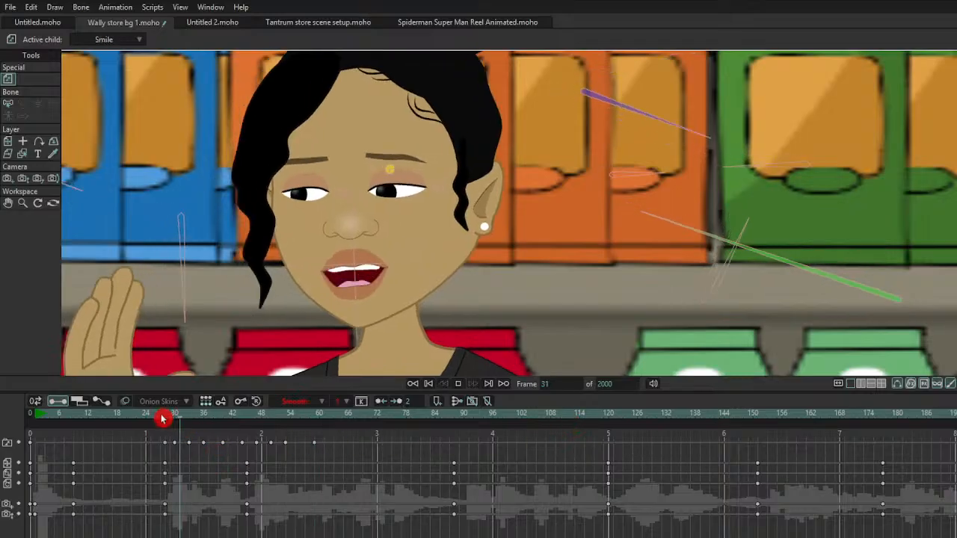
drag(255, 421, 306, 424)
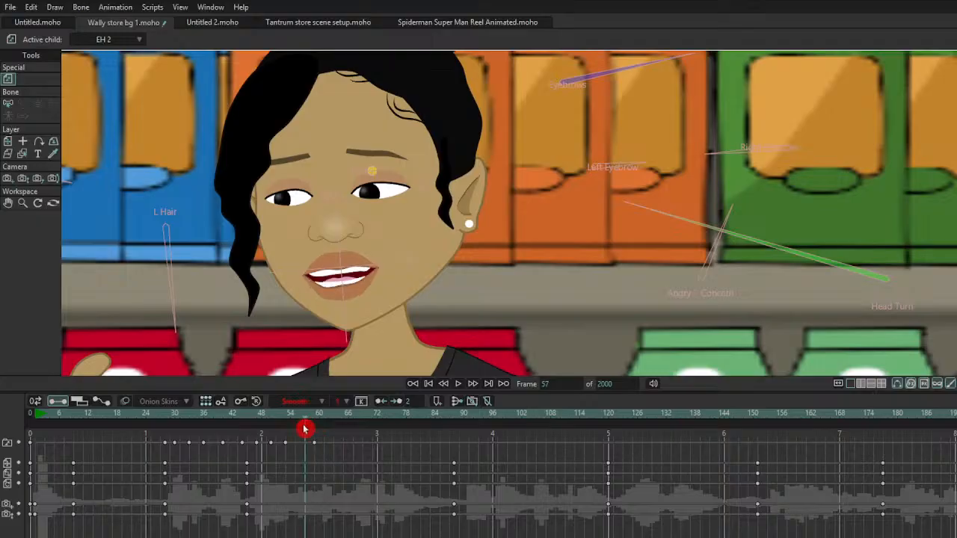
Step: Set the mother's mouth shape to EH at frame 61 and EH 2 at frame 65
key(ctrl+Right)
key(ctrl+Right)
key(ctrl+Right)
key(ctrl+Right)
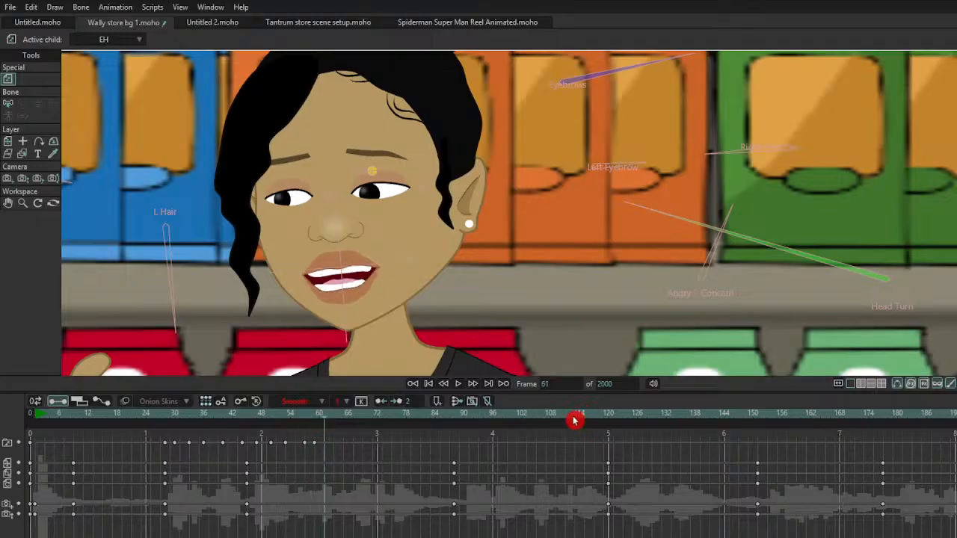
key(ctrl+Right)
key(ctrl+Right)
key(ctrl+Right)
key(ctrl+Right)
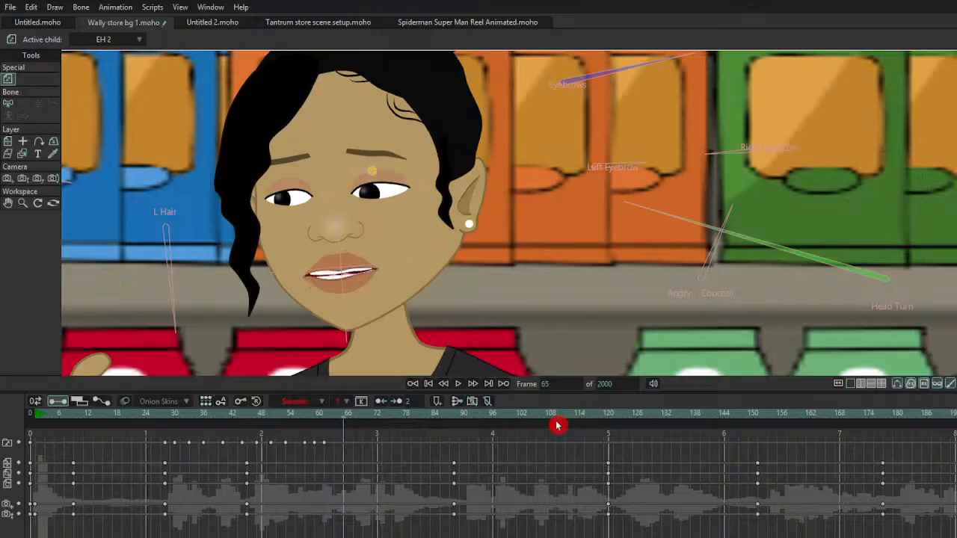
Step: Set the mother's mouth shape to Ah at frame 70 and Ah Wider at frame 74
key(ctrl+Right)
key(ctrl+Right)
key(ctrl+Right)
key(ctrl+Right)
key(ctrl+Right)
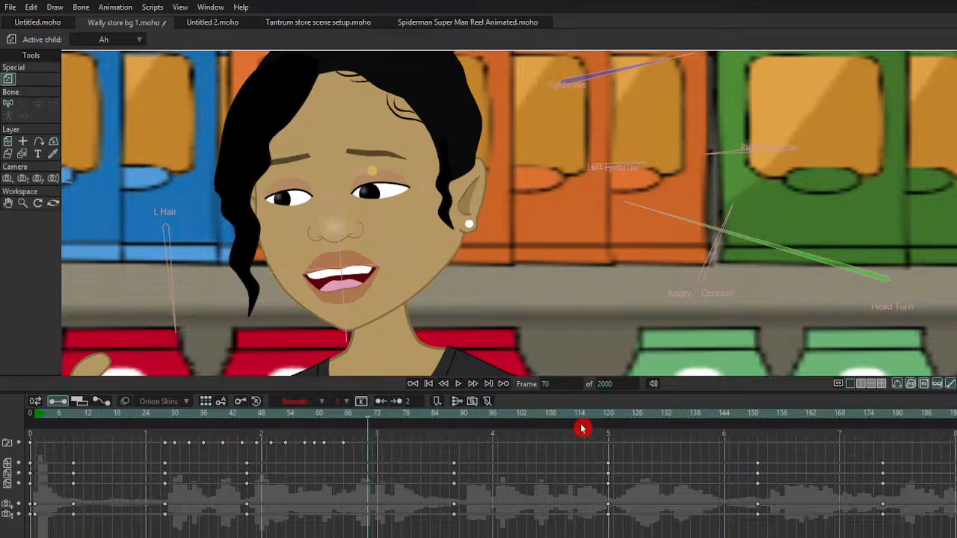
key(ctrl+Right)
key(ctrl+Right)
key(ctrl+Right)
key(ctrl+Right)
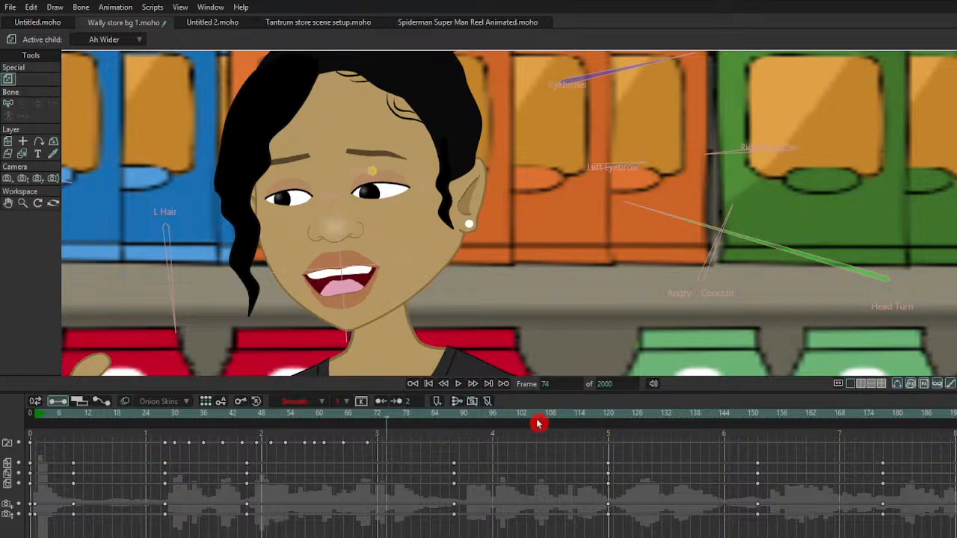
Step: Set the mother's mouth shape to Ah at frame 75 and EH 2 at frame 77
key(ctrl+Right)
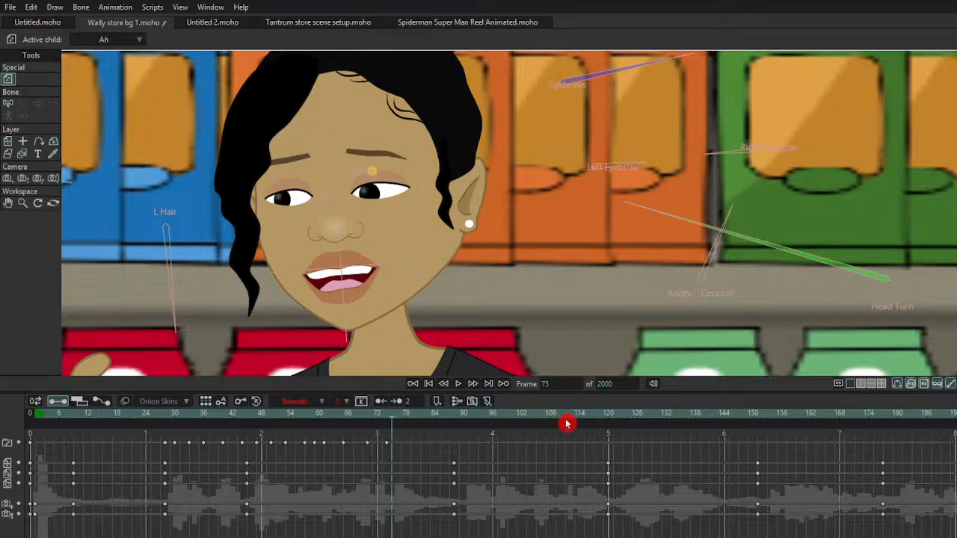
key(ctrl+Right)
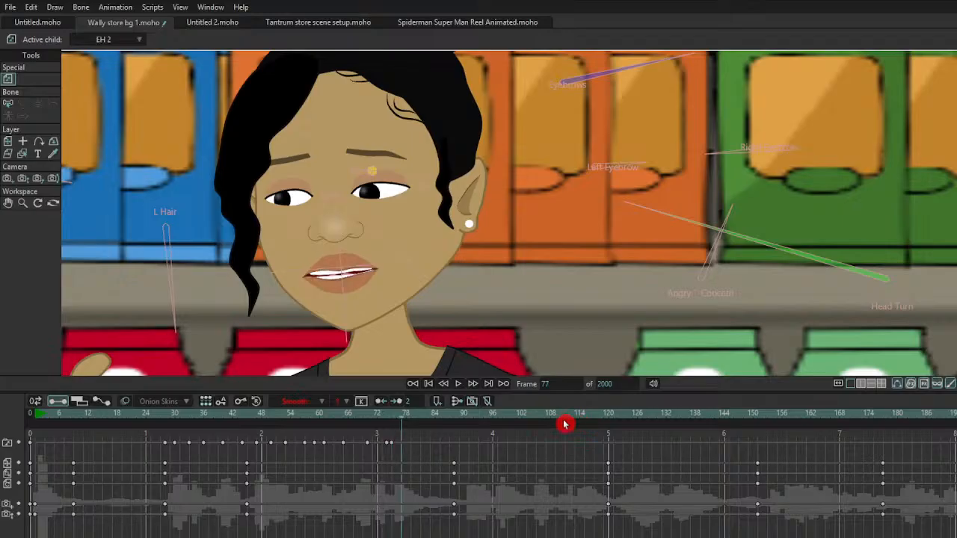
key(ctrl+z)
Step: Advance to the end of the phrase and try the Smile wide mouth shape at frame 86
key(ctrl+Right)
key(ctrl+Right)
key(ctrl+Right)
key(ctrl+Right)
key(ctrl+Right)
key(ctrl+Right)
key(ctrl+Right)
key(ctrl+Right)
key(ctrl+Right)
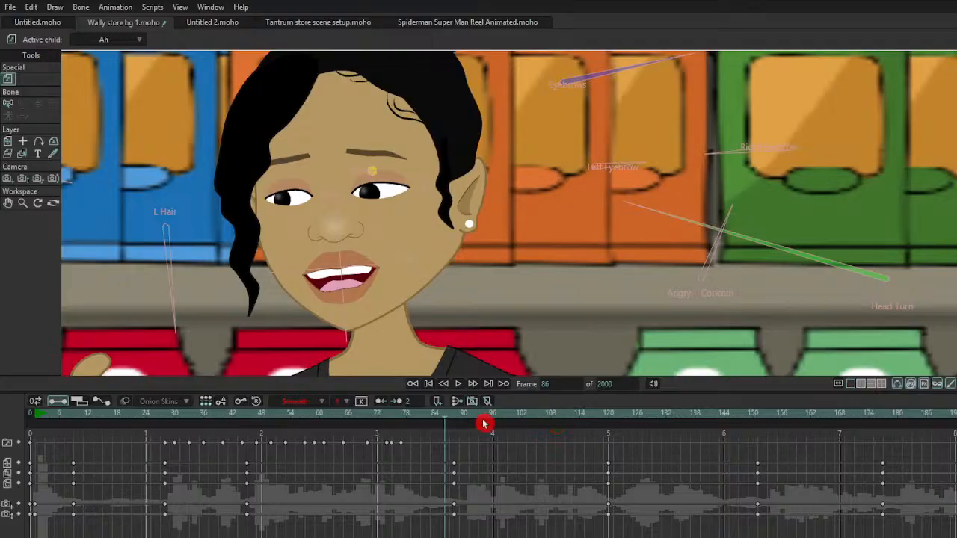
key(ctrl+z)
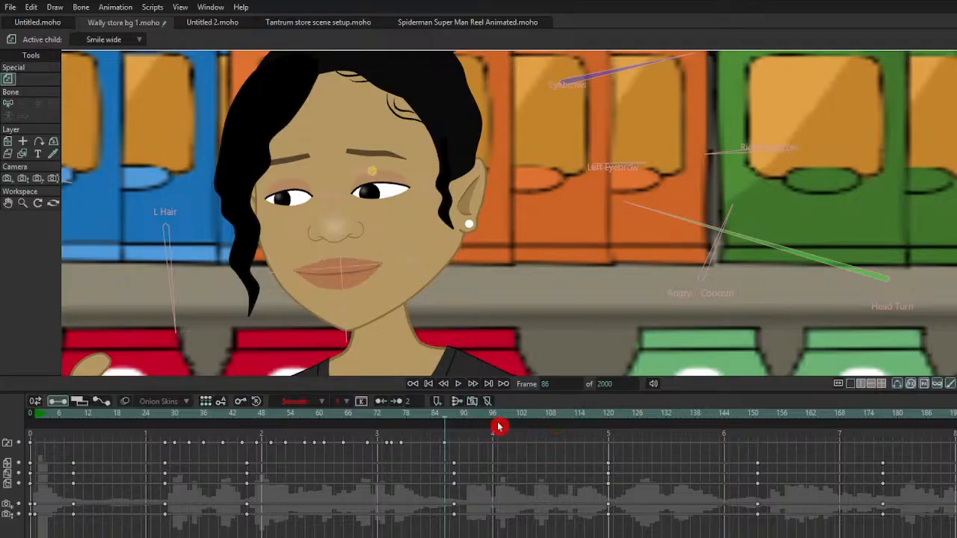
key(ctrl+z)
Step: Play the dialogue from about frame 28 and set the mother's mouth shape to Resting at frame 86
click(161, 418)
key(space)
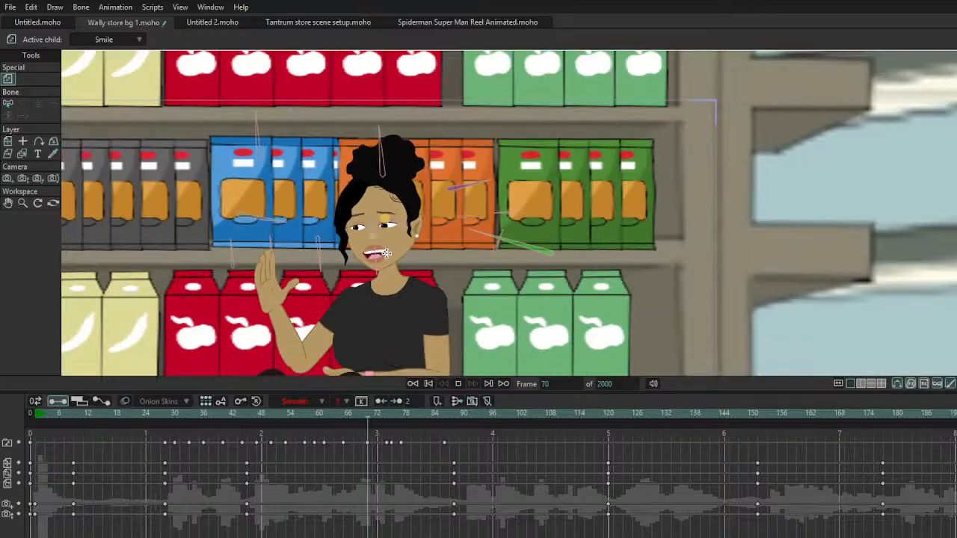
click(458, 384)
drag(411, 423, 447, 424)
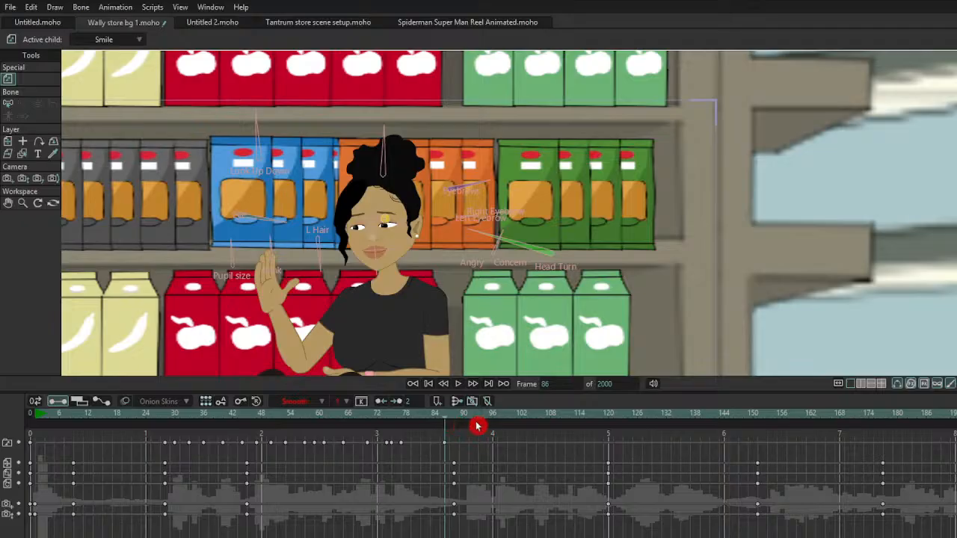
key(space)
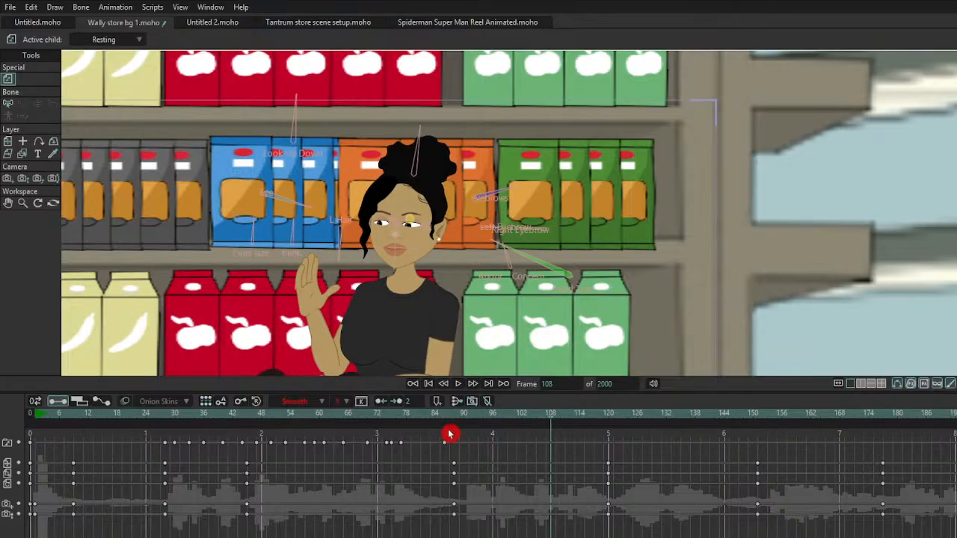
Step: Review the lip sync from frame 31 and key the mother's Resting mouth shape at frame 91
drag(442, 416, 180, 413)
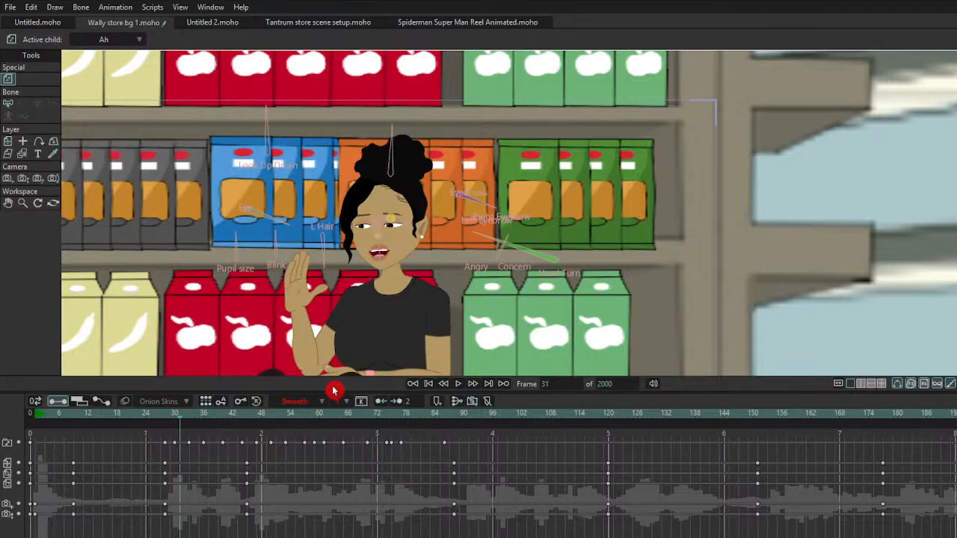
key(space)
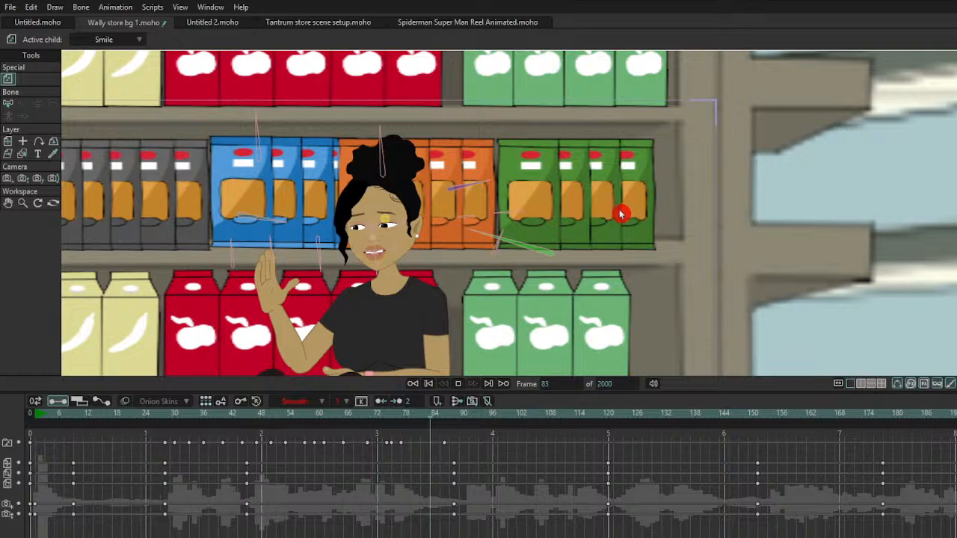
key(space)
click(465, 416)
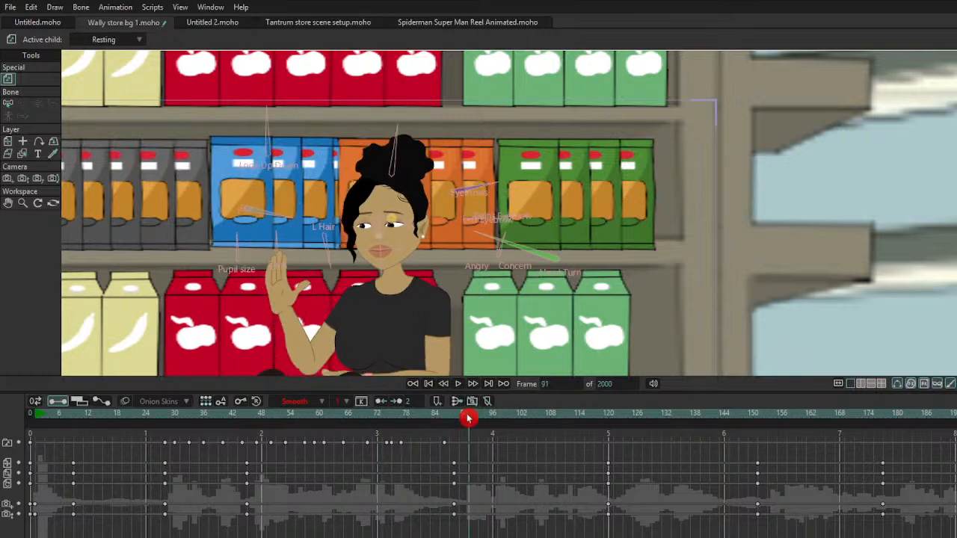
Step: Set the mother's mouth shape to Ah Wider at frame 93
key(ctrl+Right)
key(ctrl+Right)
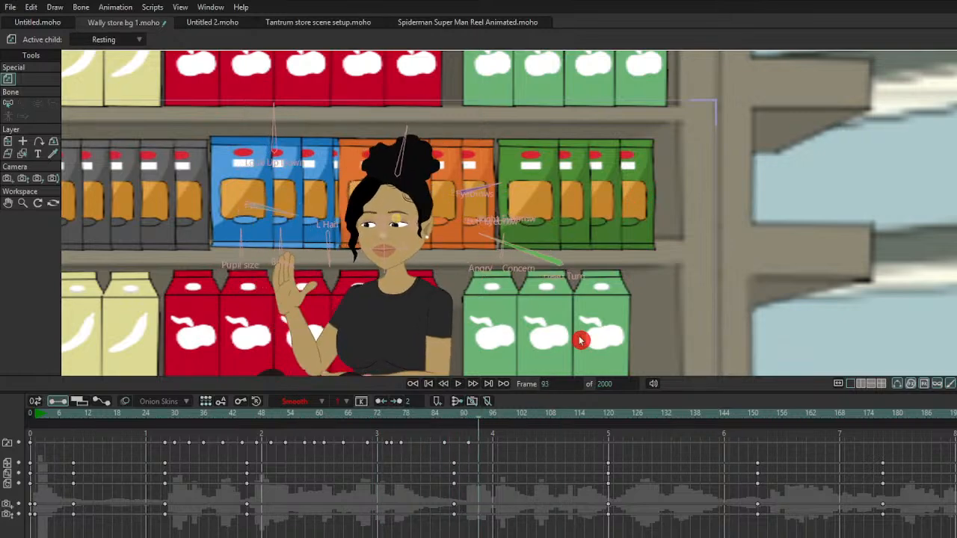
key(a)
key(Right)
key(Right)
key(Left)
key(Left)
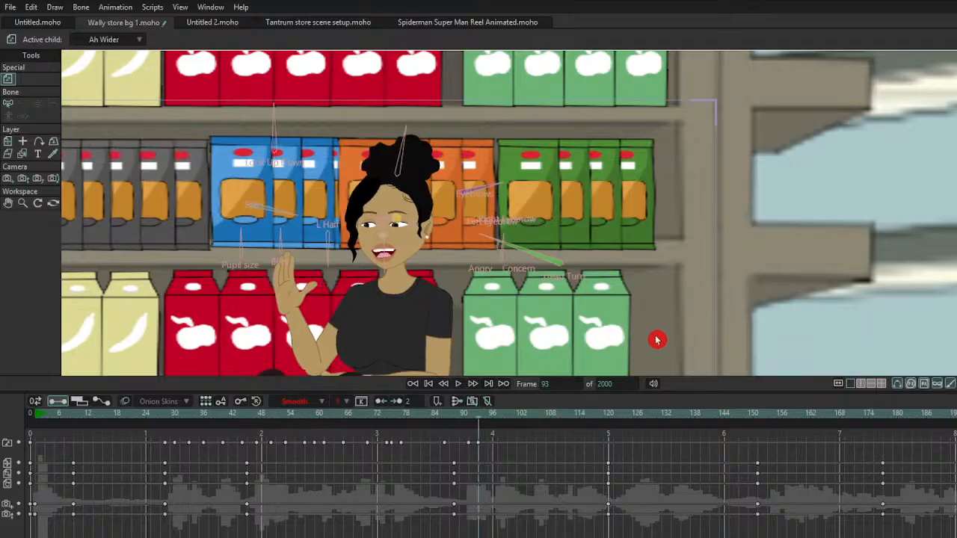
Step: Set the mother's mouth shape to Ah at frame 96 and FV at frame 99
key(Right)
key(Right)
key(Right)
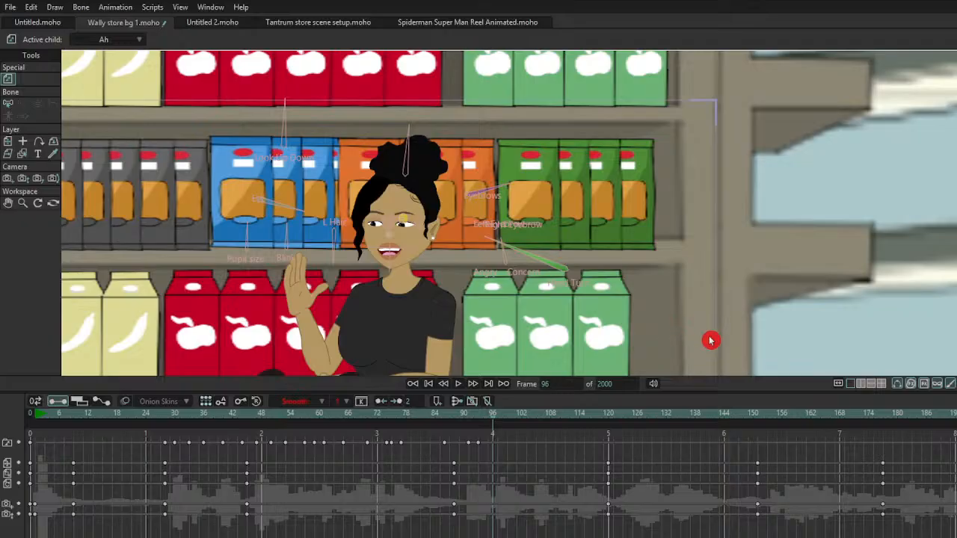
key(Right)
key(Right)
key(Right)
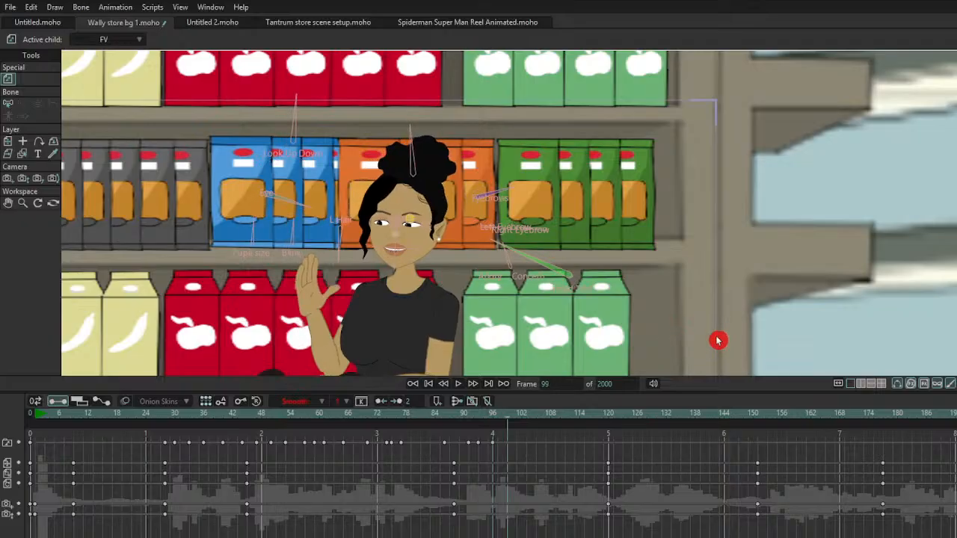
Step: Set the mother's mouth shape to EH 2 at frame 101 and key the switch at frame 104
key(Right)
key(Right)
key(Right)
key(Right)
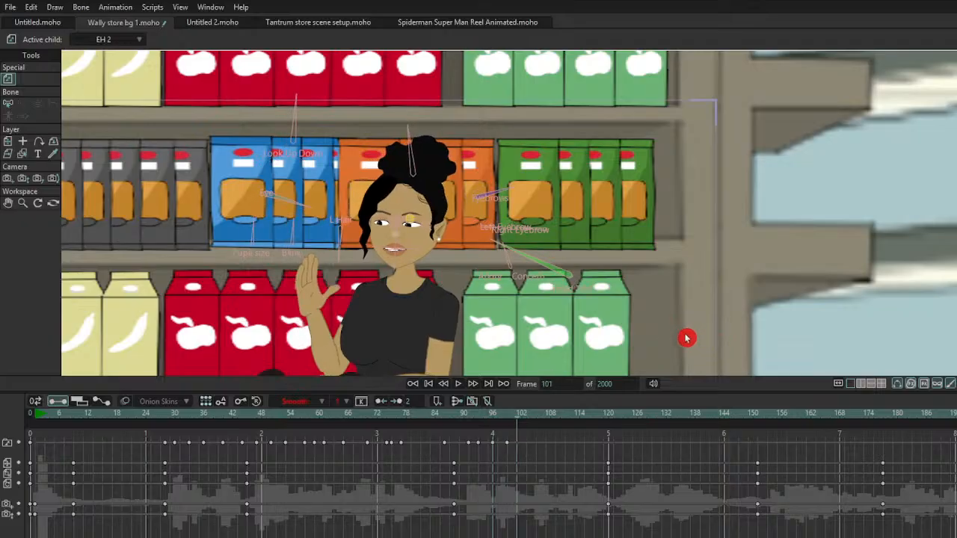
key(Right)
key(Right)
key(Right)
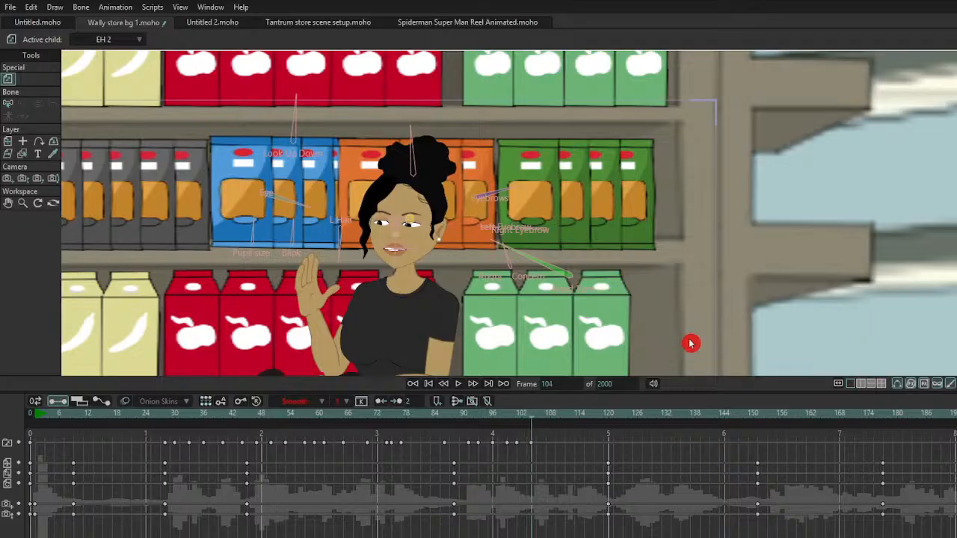
Step: Replay the line from about frame 86 and place the mother's QR mouth key at frame 105
click(727, 340)
key(Right)
key(Right)
key(Right)
key(Right)
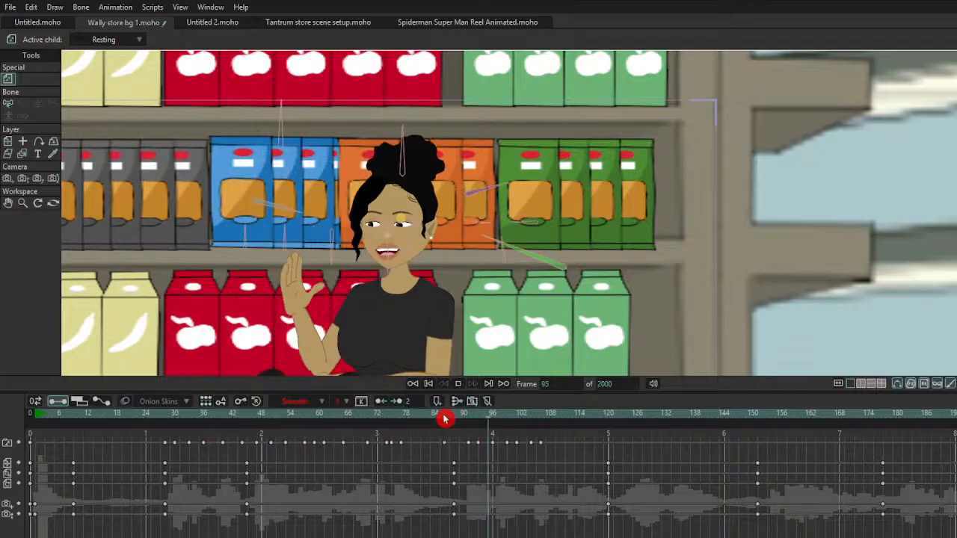
drag(444, 419, 538, 416)
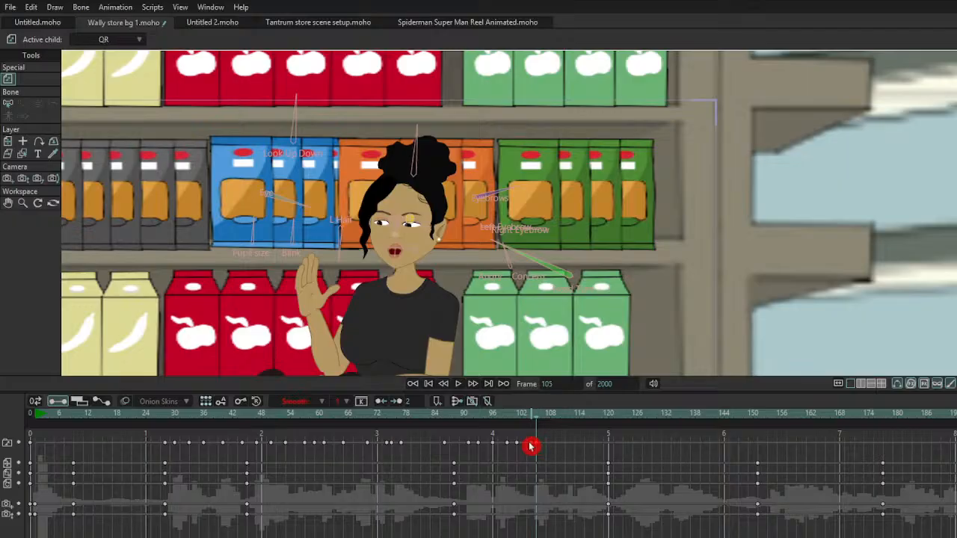
Step: Shift the mouth key at frame 104 to frame 103, set EH 2 at frame 107, and replay the dialogue
drag(538, 421, 545, 424)
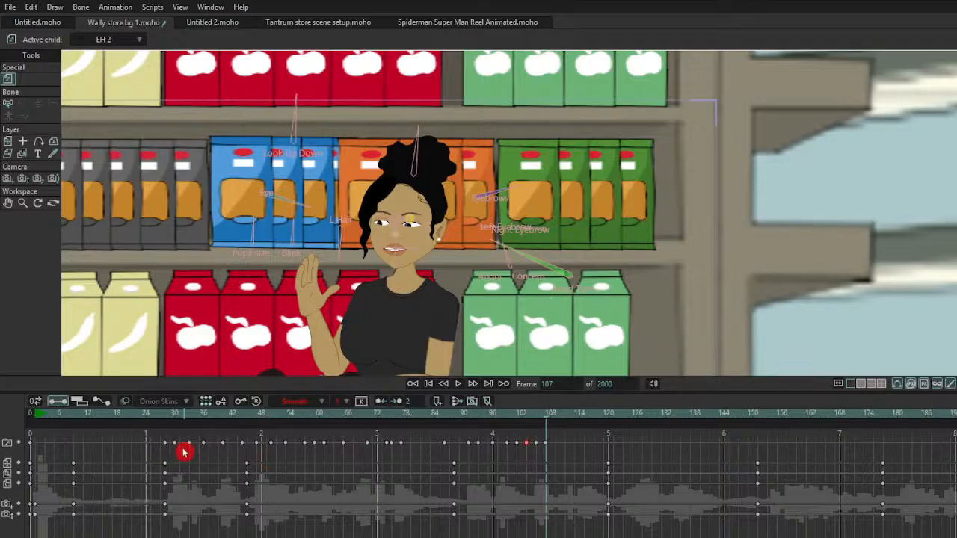
click(168, 417)
key(space)
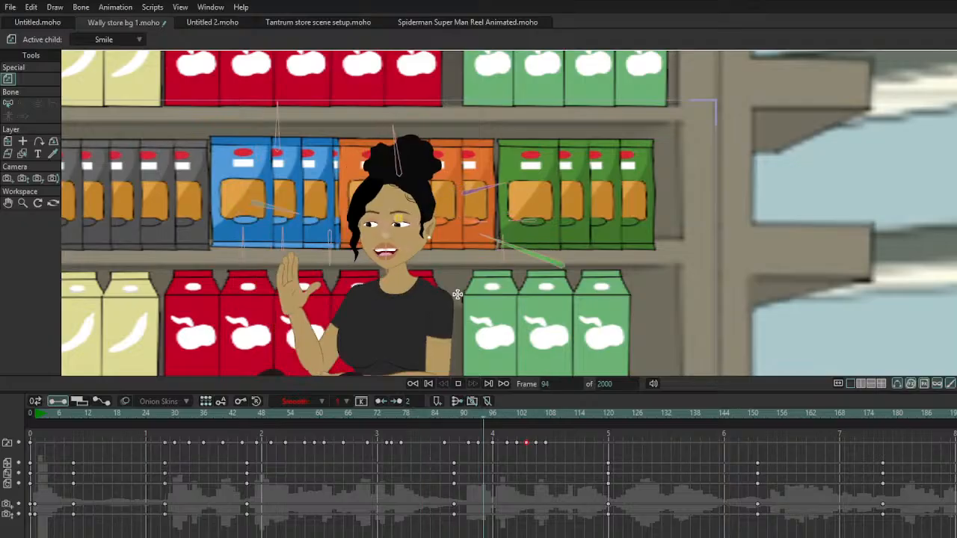
key(space)
Step: Set the mother's mouth shape to EH at frame 110
drag(539, 421, 562, 423)
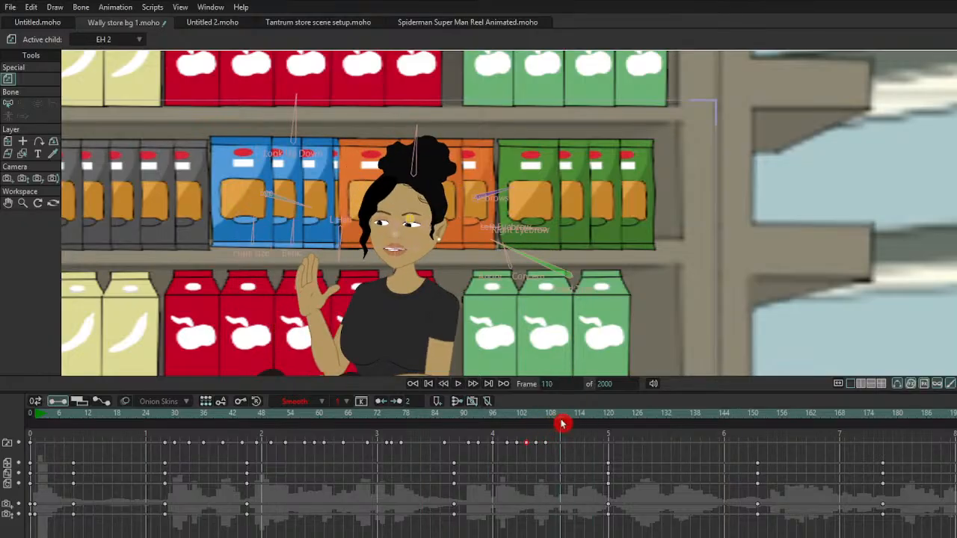
key(ctrl+Right)
key(ctrl+Right)
key(ctrl+Right)
key(ctrl+Right)
key(ctrl+Right)
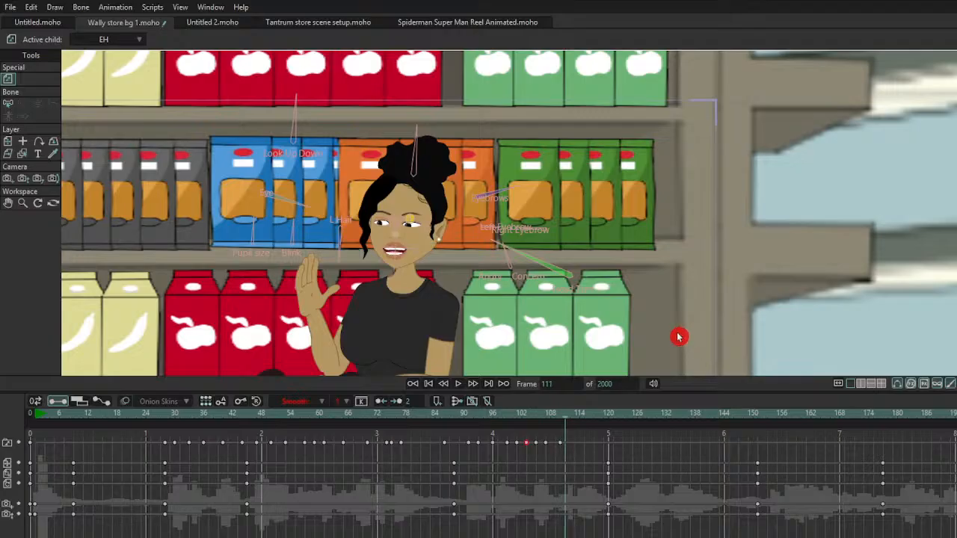
Step: Key the mother's mouth switch at frame 113 and set it to EH 2 at frame 121
key(ctrl+Right)
key(ctrl+Right)
key(ctrl+Right)
key(ctrl+Right)
key(ctrl+Right)
key(ctrl+Right)
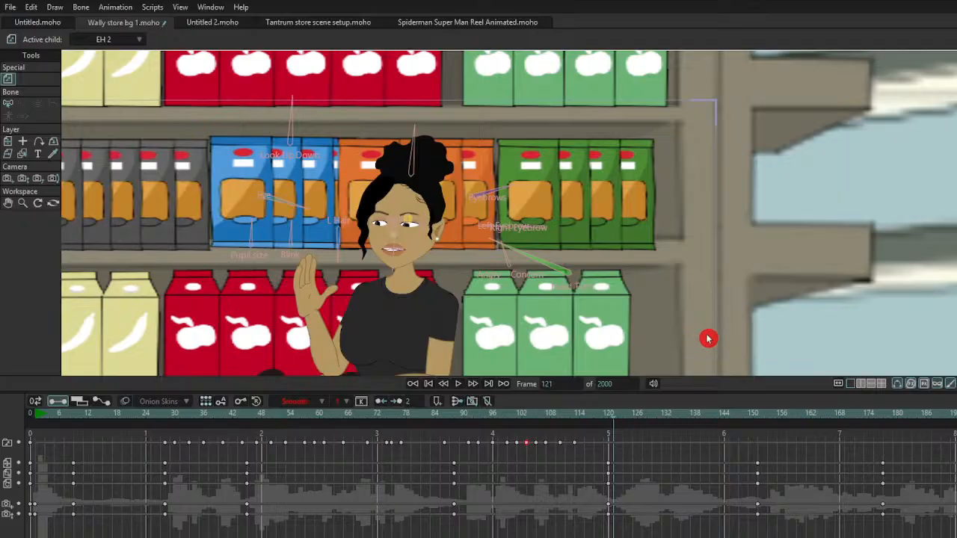
Step: Set the mother's mouth shape to Smile with Teeth at frame 124
key(ctrl+Right)
key(ctrl+Right)
key(ctrl+Right)
key(ctrl+Right)
key(ctrl+Left)
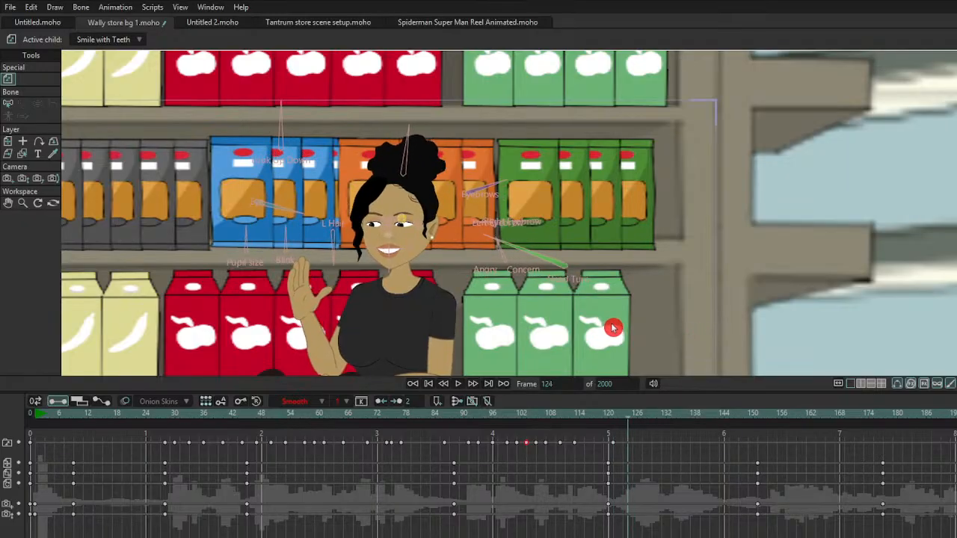
Step: Set the mother's mouth shape to Ah at frame 132
drag(640, 341, 670, 340)
key(ctrl+Right)
key(ctrl+Right)
key(ctrl+Right)
key(ctrl+Right)
key(ctrl+Right)
key(ctrl+Right)
key(ctrl+Right)
key(ctrl+Right)
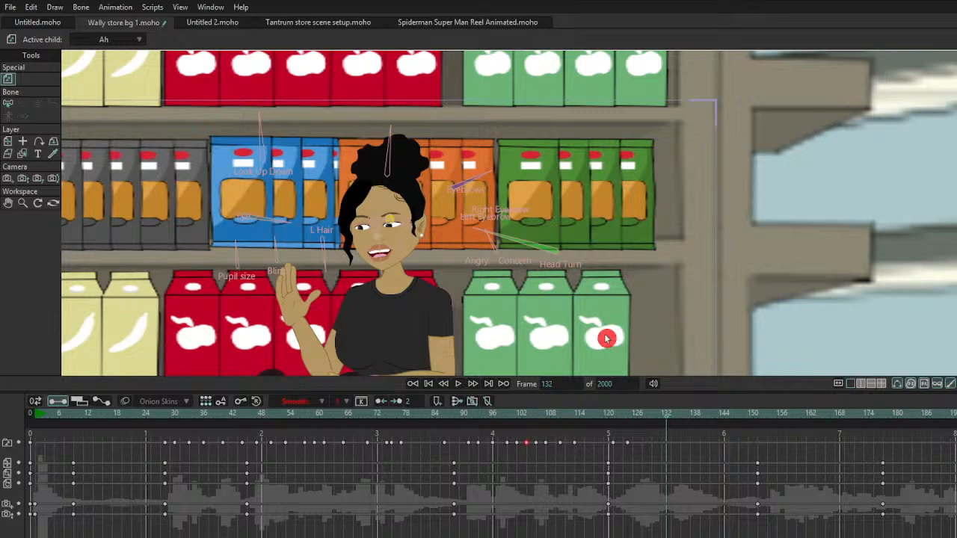
Step: Set the mother's mouth shape to Smile wide at frame 135
drag(597, 339, 599, 338)
key(Right)
key(Right)
key(Right)
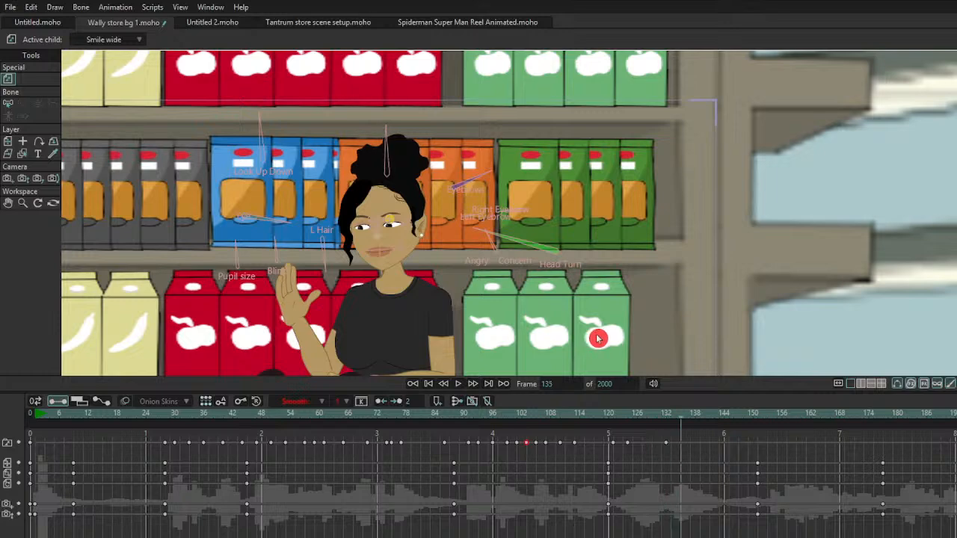
Step: Set the mother's mouth shape to Ah at frame 135
key(Right)
key(Right)
key(Right)
key(Right)
key(Right)
key(Right)
key(Right)
key(Right)
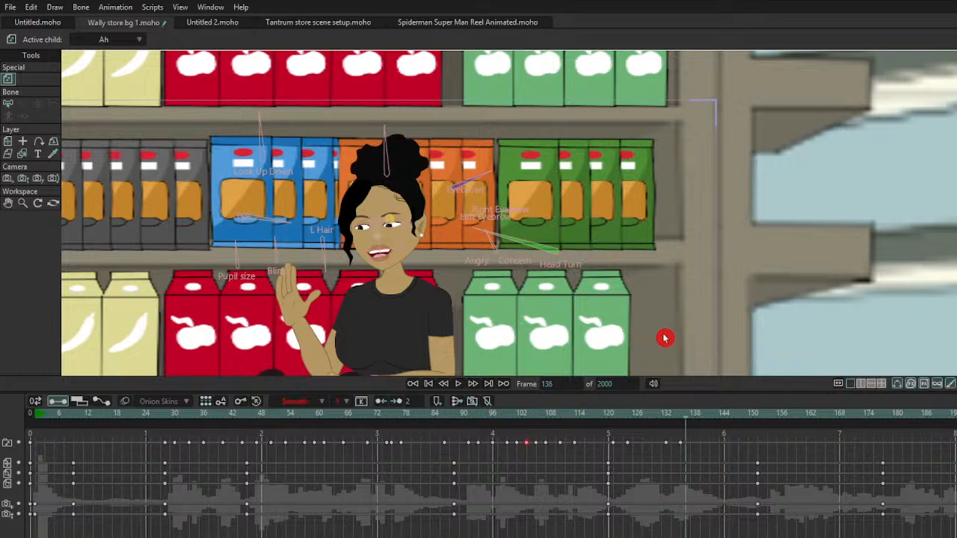
Step: Set the mother's mouth shape to EH 2 at frame 143 and to Frown at frame 148
key(Right)
key(Right)
key(Right)
key(Right)
key(Right)
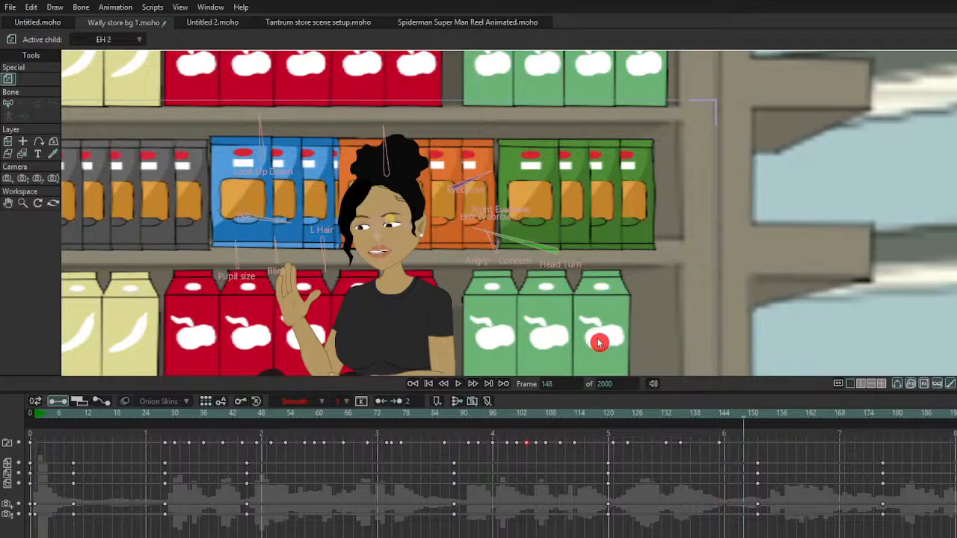
click(630, 345)
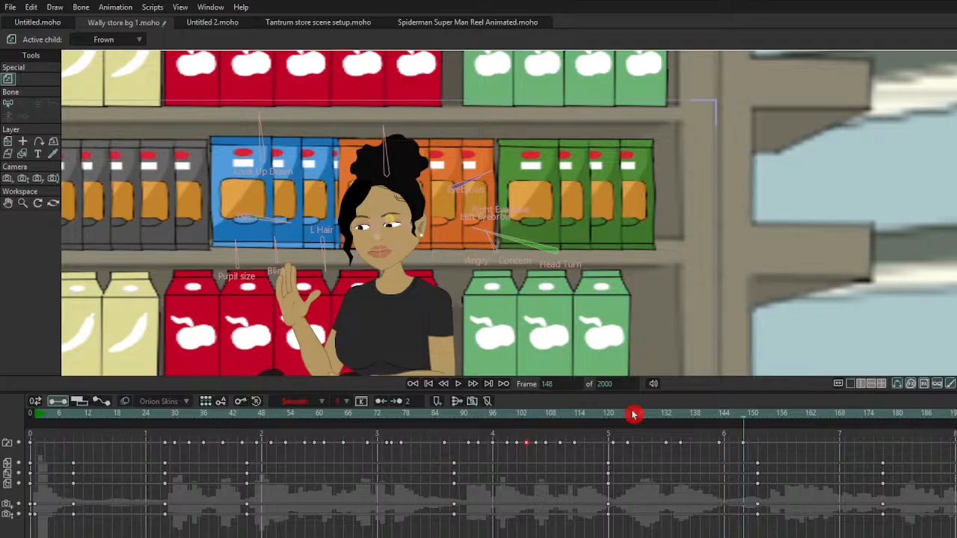
Step: Play back the lip sync so far and key the mother's mouth as Frown at frame 153
click(442, 424)
key(space)
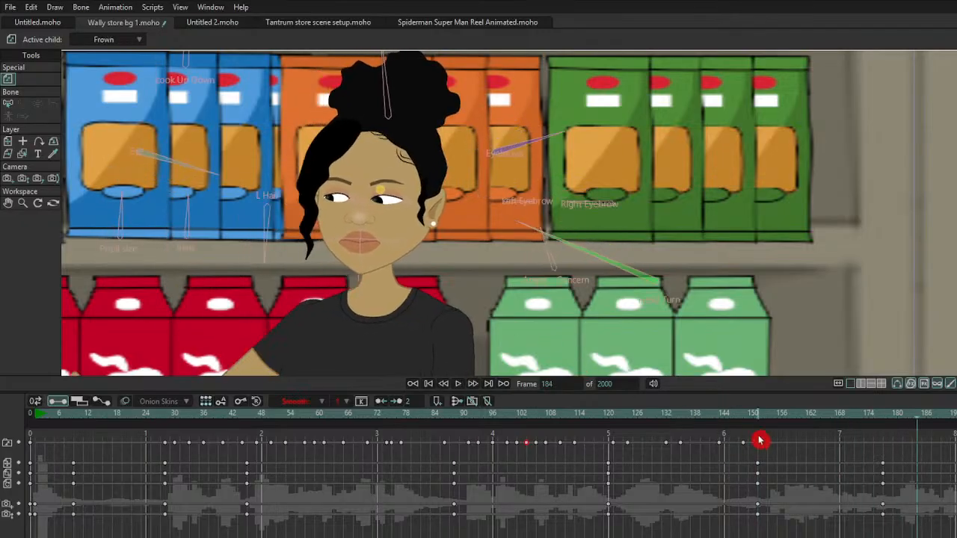
click(771, 416)
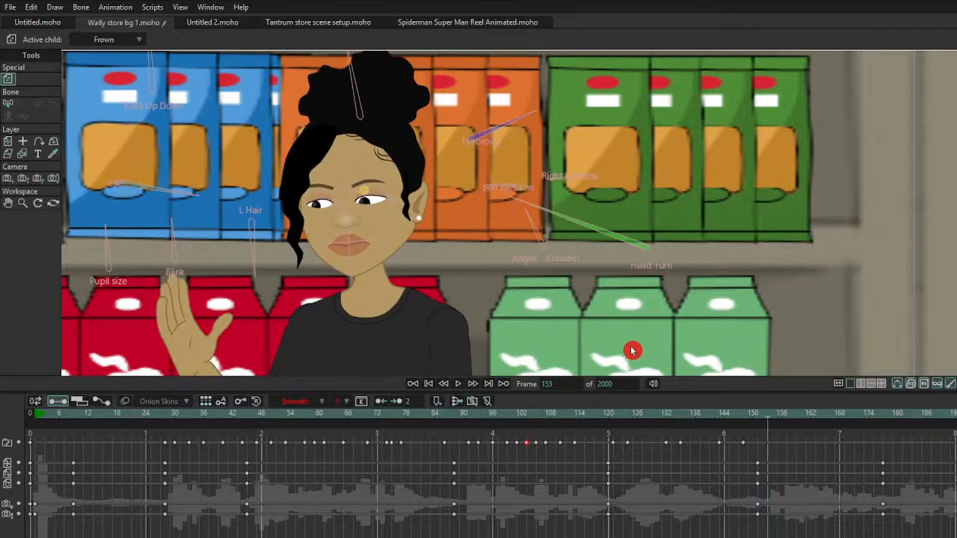
key(ctrl+Right)
key(ctrl+Right)
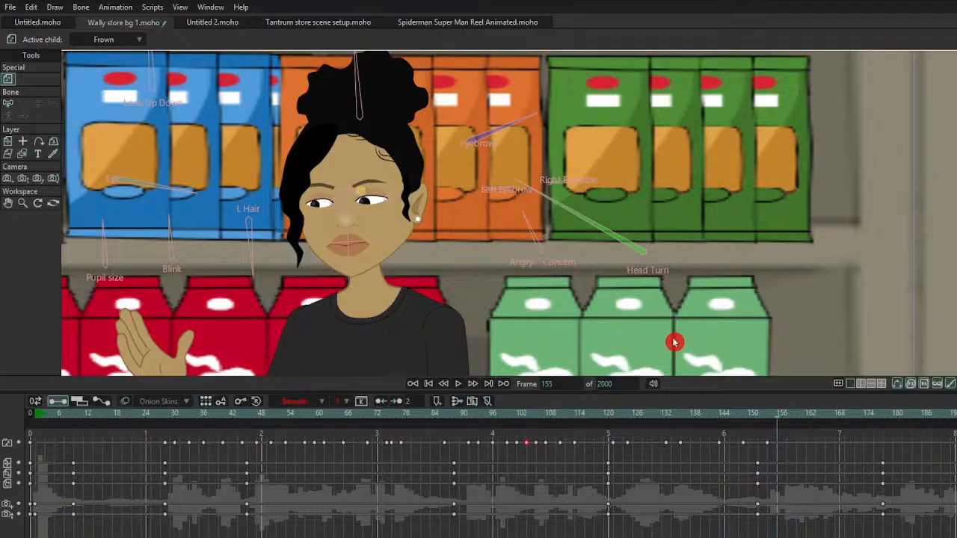
Step: Set the mother's mouth shape to EH 2 at frame 155 and to Ah at frame 159
key(ctrl+Right)
key(ctrl+Right)
key(ctrl+Right)
key(ctrl+Right)
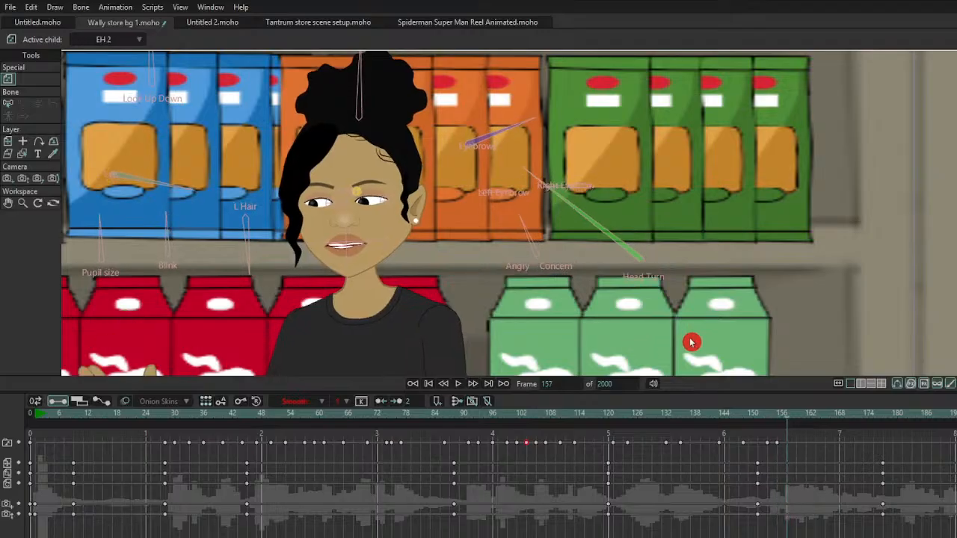
key(ctrl+Right)
key(ctrl+Right)
key(ctrl+Right)
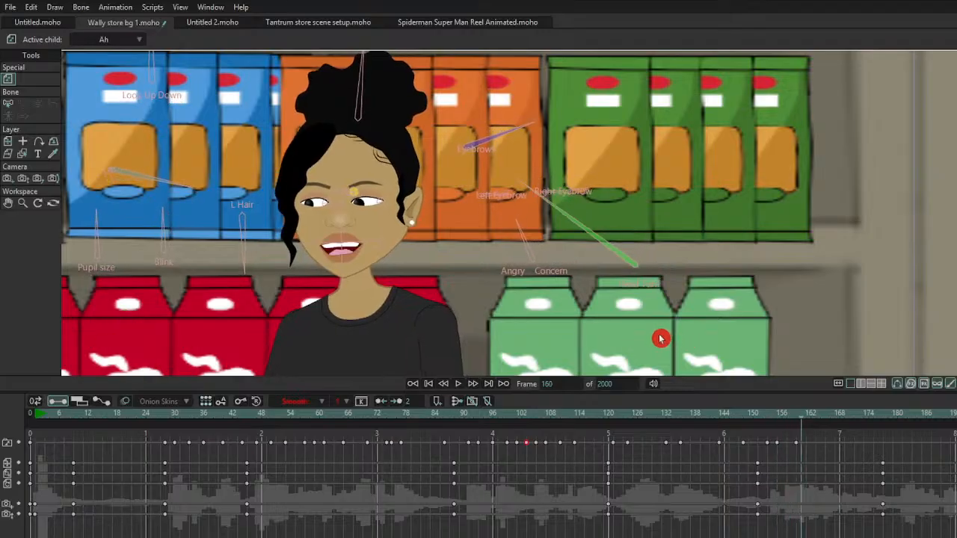
Step: Set the mother's mouth shape to QR at frame 162 and to Ah at frame 167
key(ctrl+Right)
key(ctrl+Right)
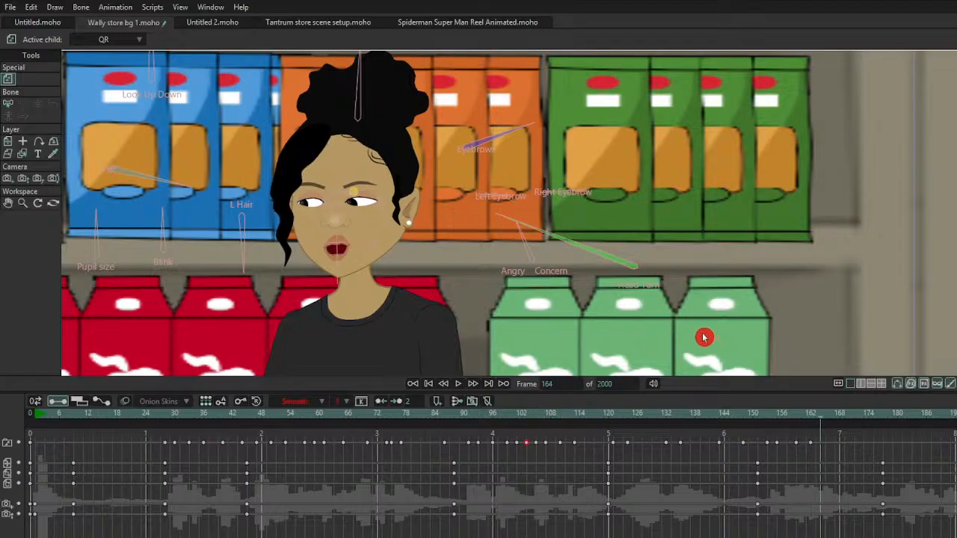
key(ctrl+Right)
key(ctrl+Right)
key(ctrl+Right)
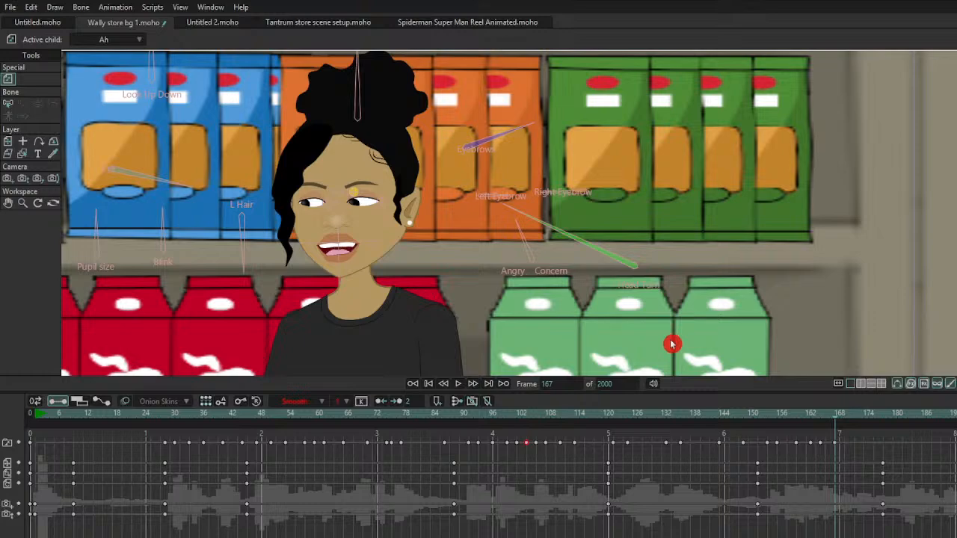
Step: Replay the latest mouth keys and set the mother's mouth shape to QR at frame 172
click(763, 421)
key(space)
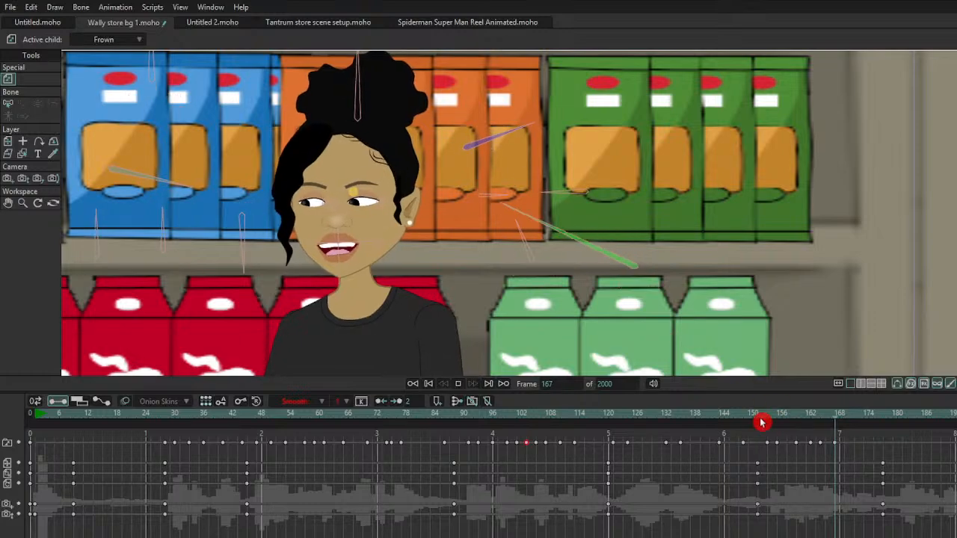
key(space)
click(844, 425)
key(Right)
key(Right)
key(Right)
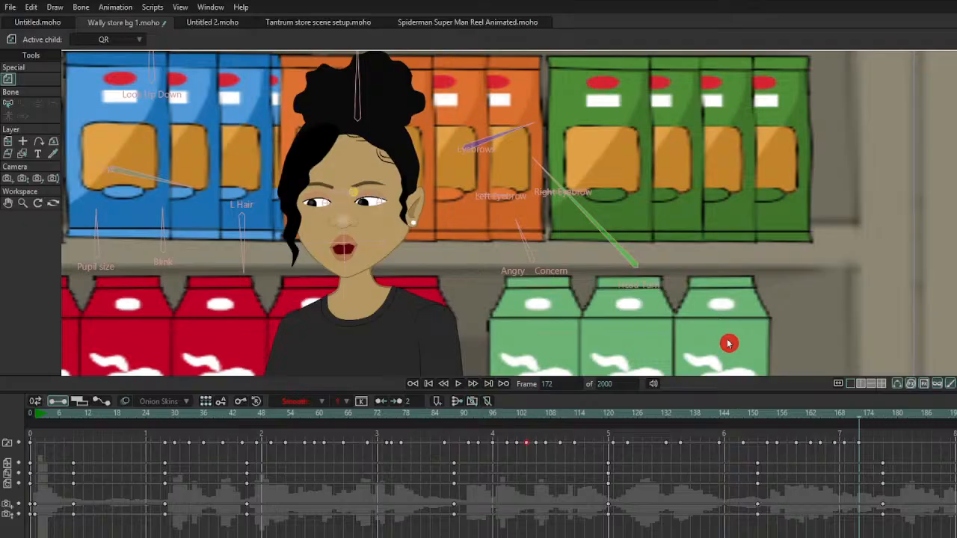
Step: Play the mother's lip sync back from frame 151 to check it against the audio
key(space)
key(space)
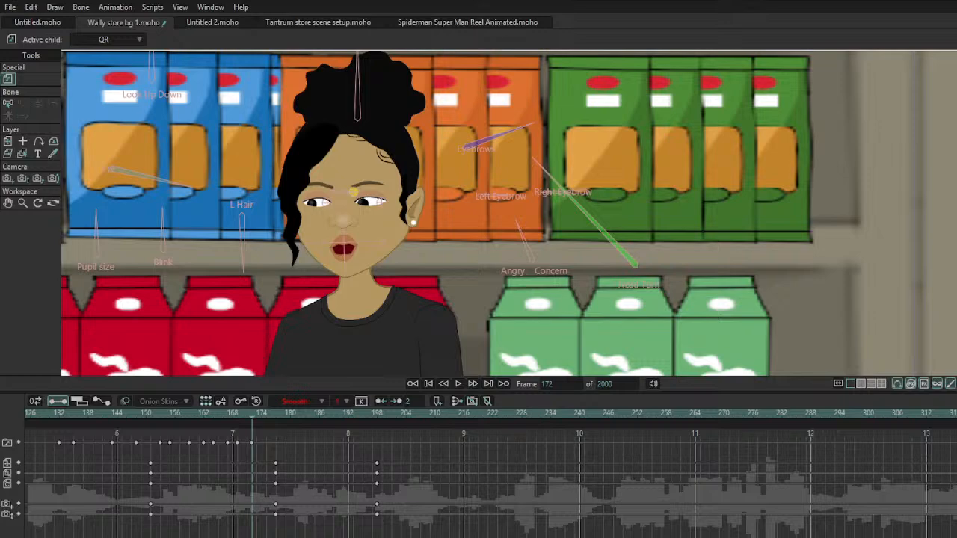
click(150, 412)
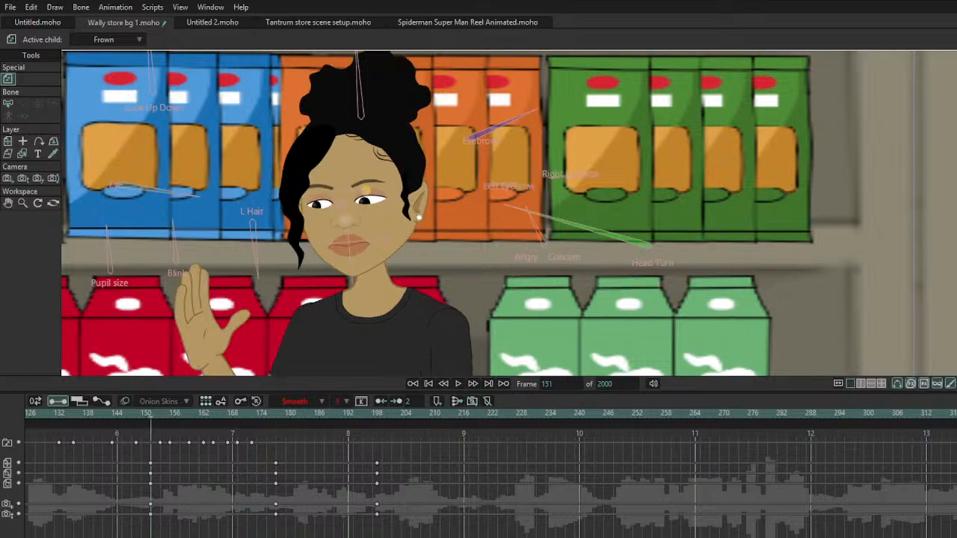
key(space)
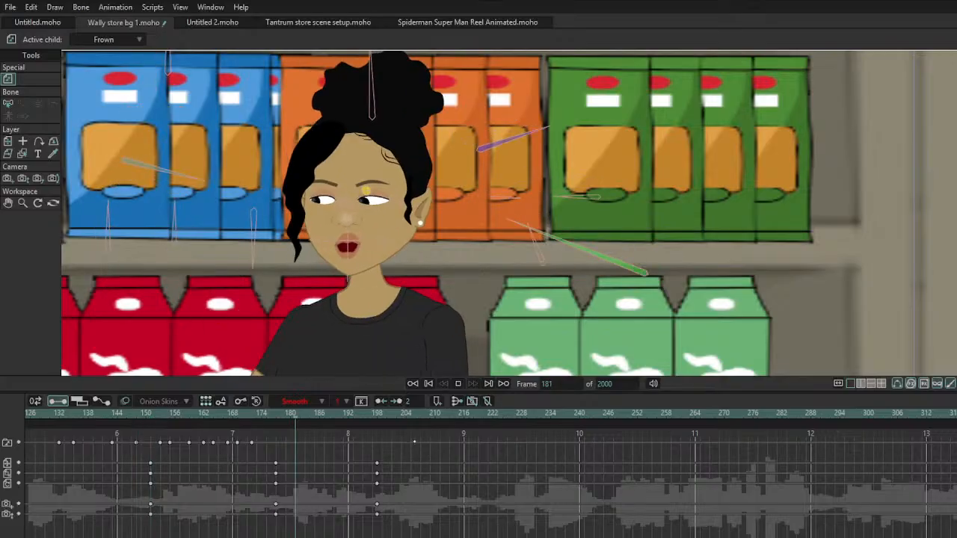
Step: Key the mother's mouth switch from frame 174 onward, ending with Frown at frame 189
click(262, 424)
key(Left)
key(Left)
key(Left)
key(Left)
key(Right)
key(Right)
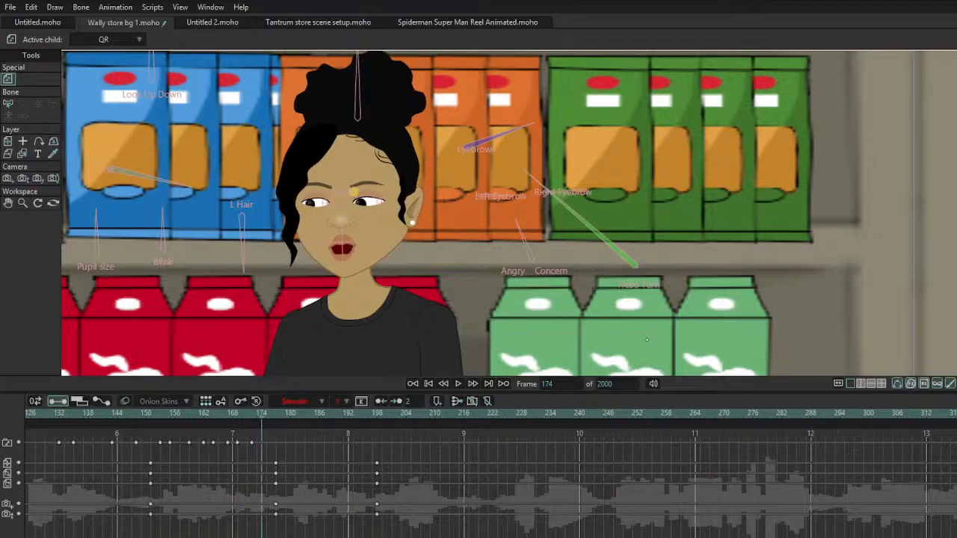
click(647, 340)
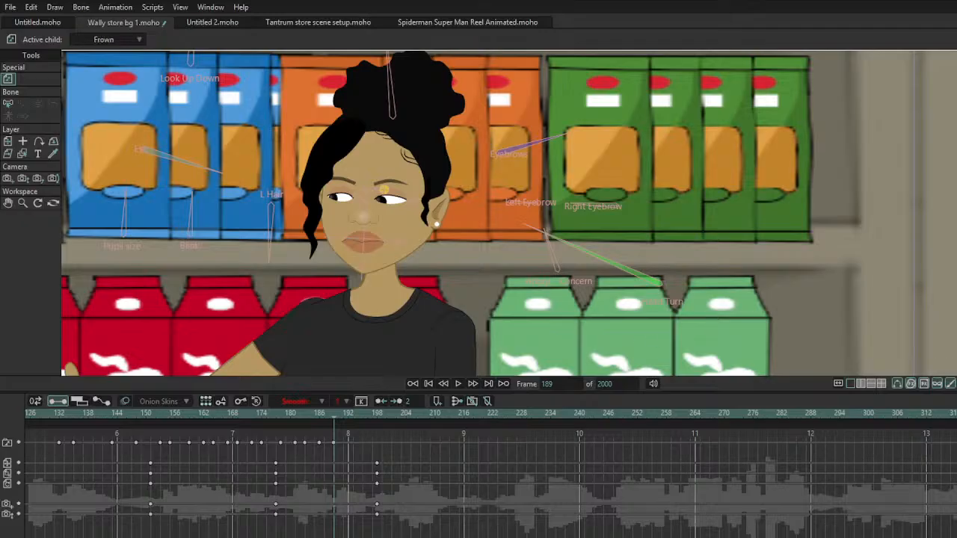
Step: Set the mother's mouth shape to Ah at frame 191
key(Right)
key(Right)
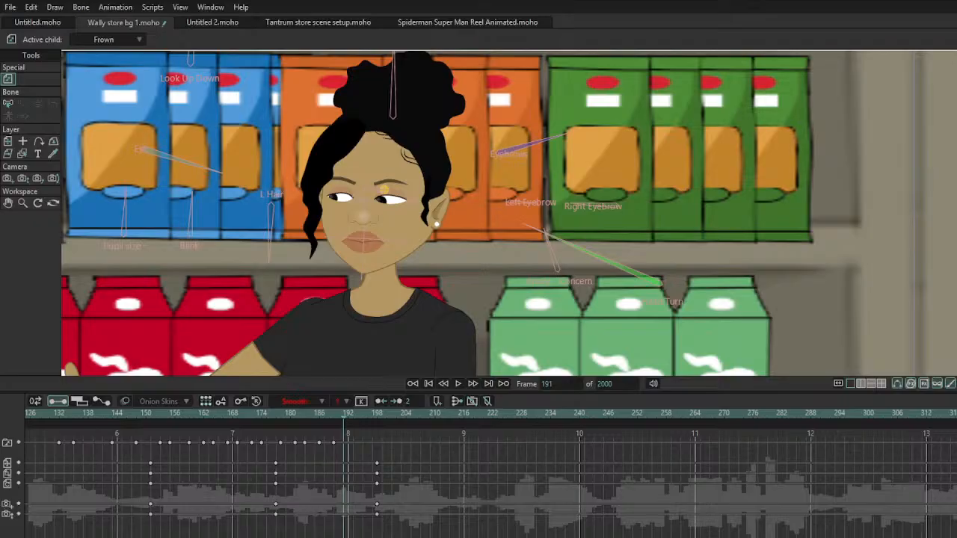
key(Right)
key(Right)
key(Right)
key(Right)
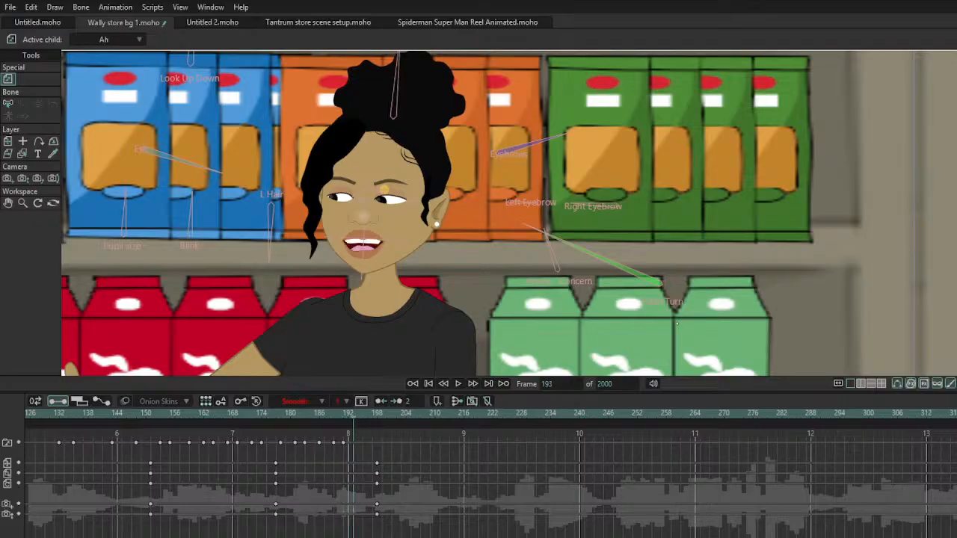
Step: Set the mother's mouth shape to EH 2 at frame 195
key(Right)
key(Right)
key(Right)
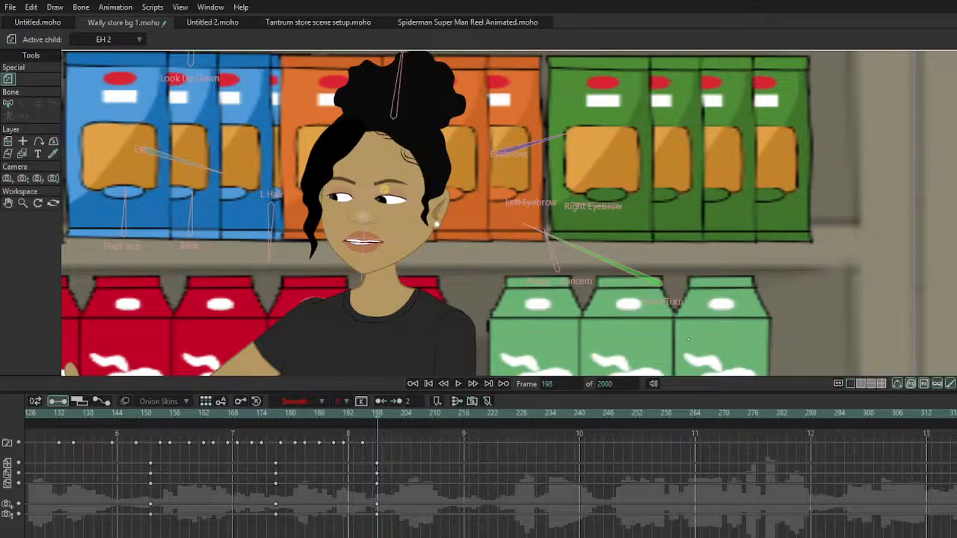
Step: Set the mother's mouth shape to Frown at frame 198 and to EH 2 at frame 201
key(Right)
key(Right)
key(Right)
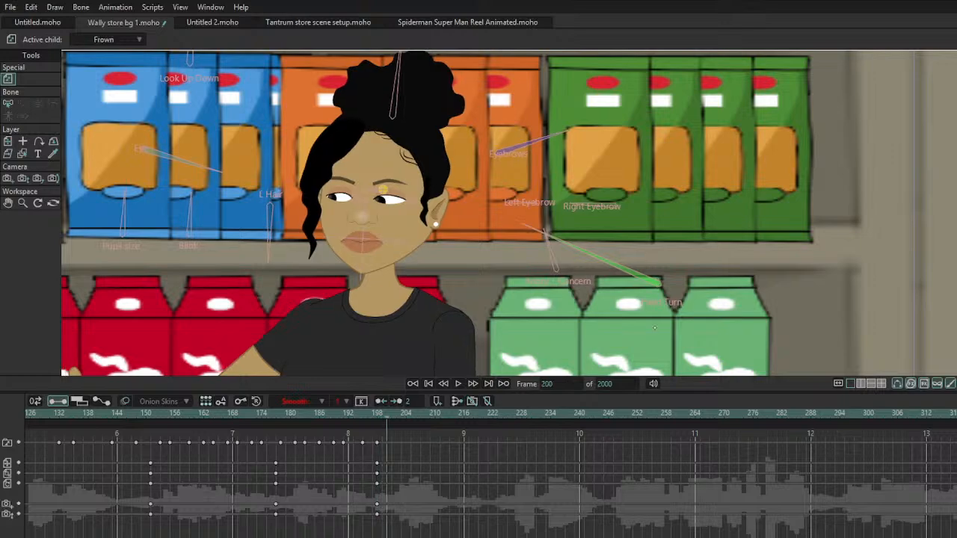
key(ctrl+z)
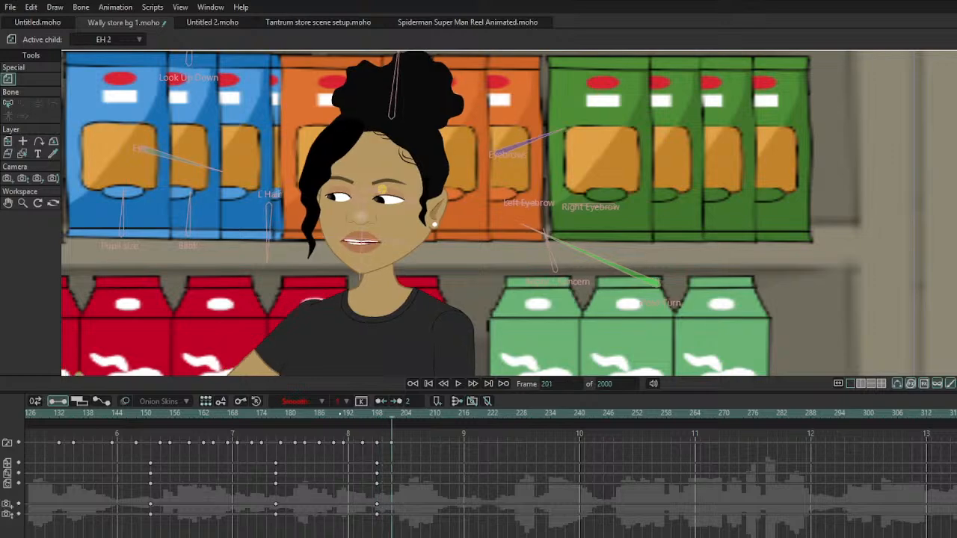
Step: Play back the new mouth keys and key the mother's mouth switch at frame 204
key(space)
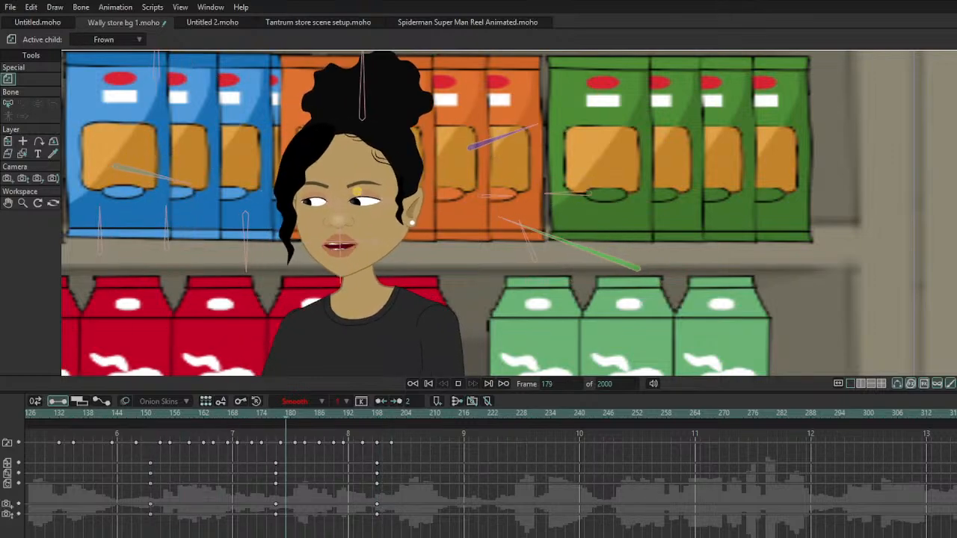
key(space)
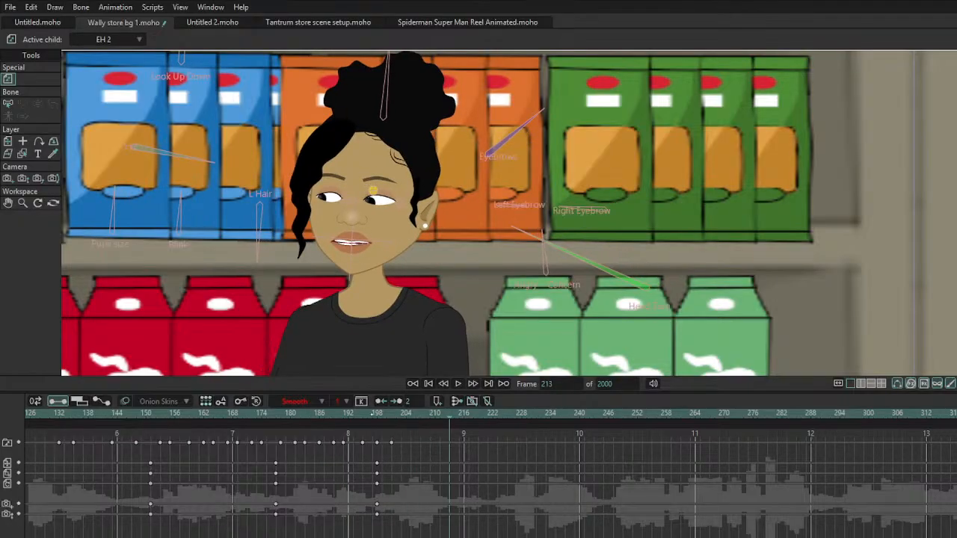
key(Right)
key(Right)
key(Right)
key(Right)
key(Right)
key(Right)
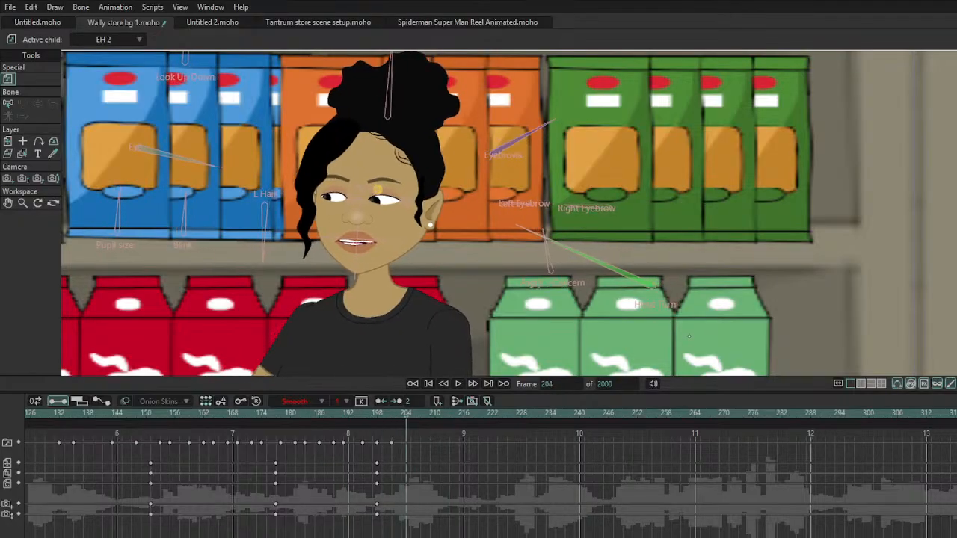
drag(689, 337, 735, 337)
Step: Key the mother's mouth switch at frame 210 and set it to Frown at frame 215
key(Right)
key(Right)
key(Right)
key(Right)
key(Right)
key(Right)
key(Right)
key(Right)
key(Right)
key(Right)
key(Right)
drag(735, 339, 628, 341)
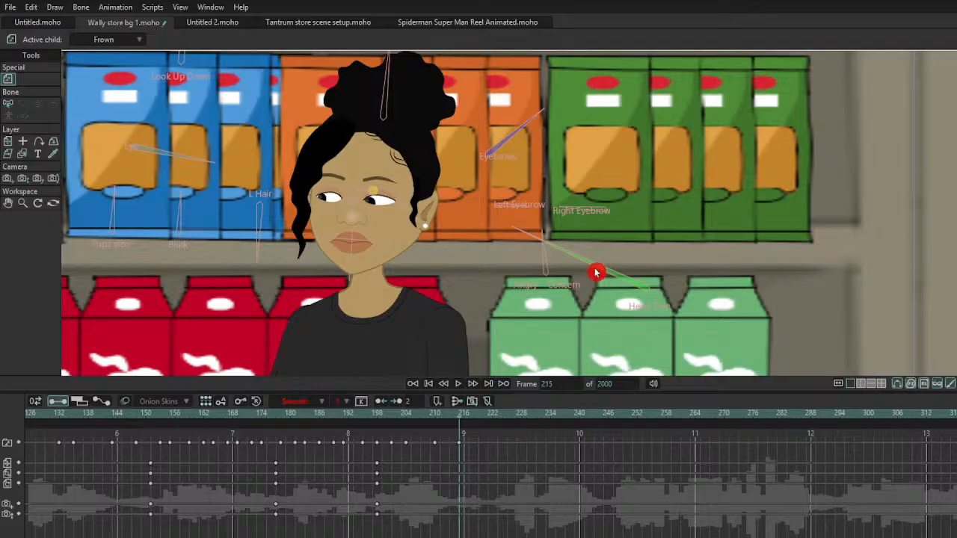
Step: Play back the wider shot of the mother and boy to review the lip sync with the gestures
scroll(597, 271, down, 5)
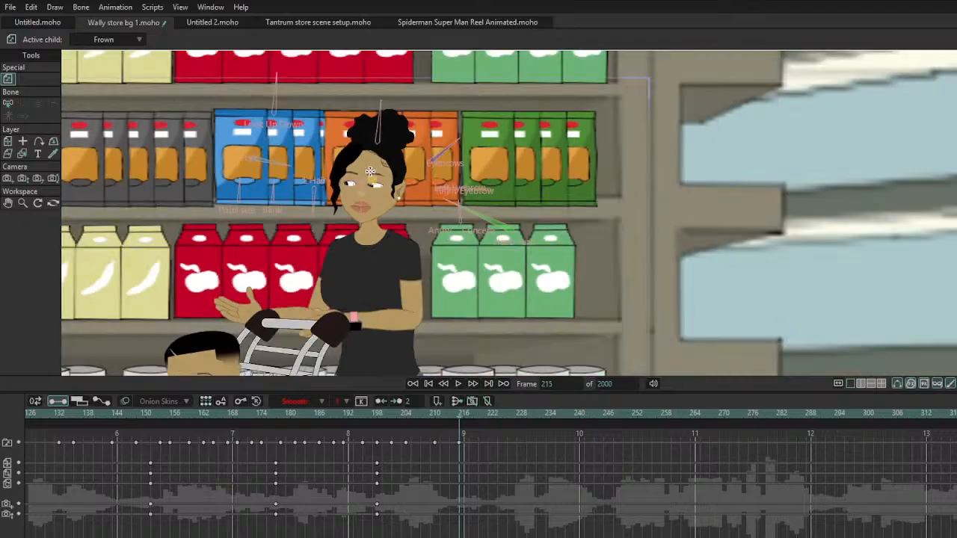
scroll(374, 218, up, 4)
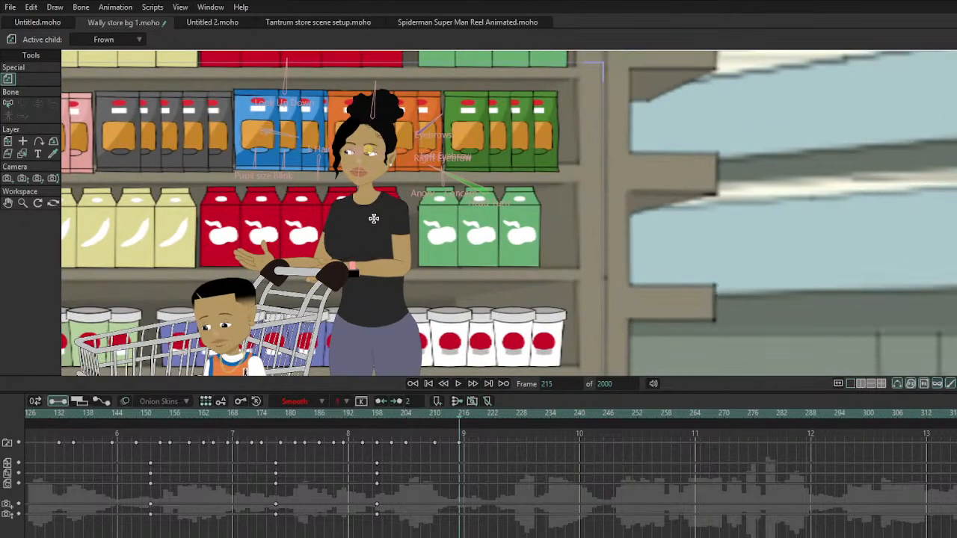
drag(373, 218, 557, 202)
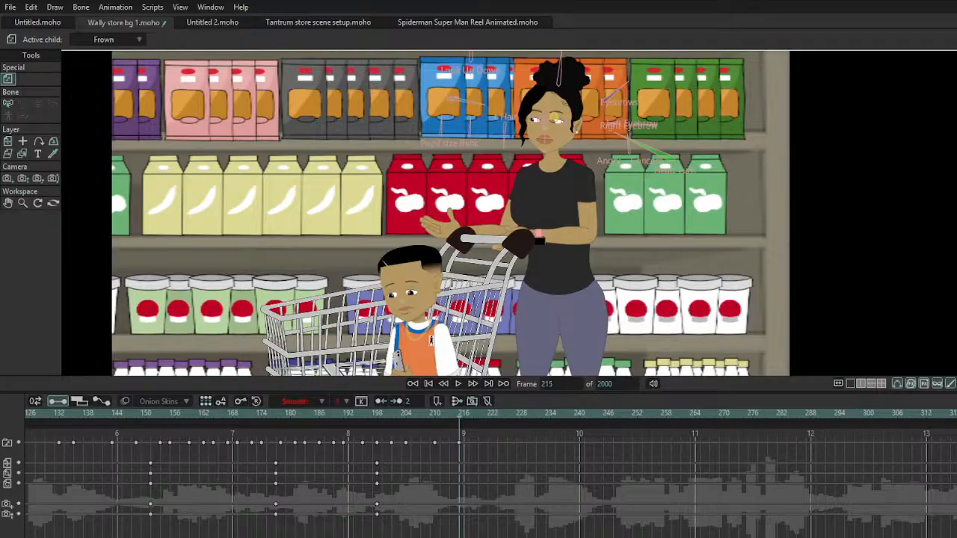
scroll(491, 474, right, 3)
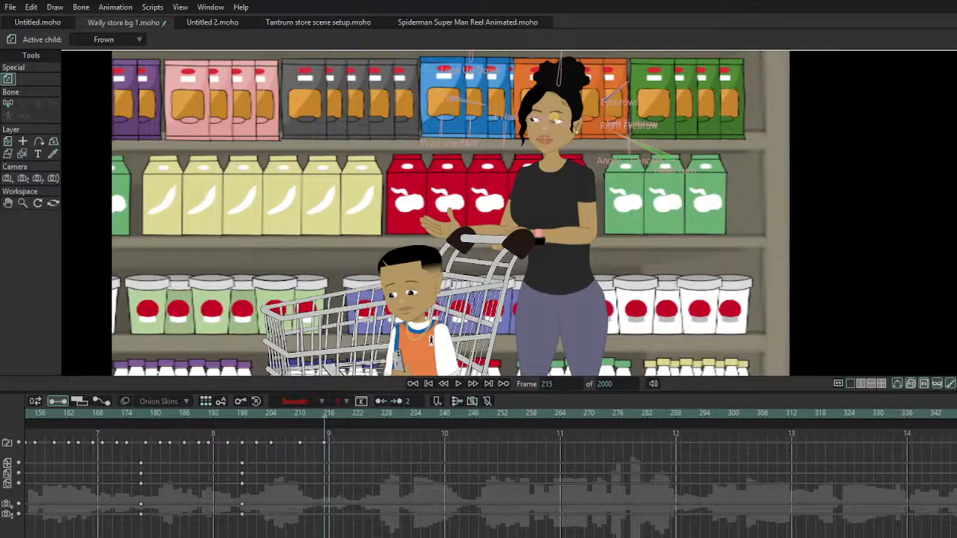
scroll(491, 471, left, 3)
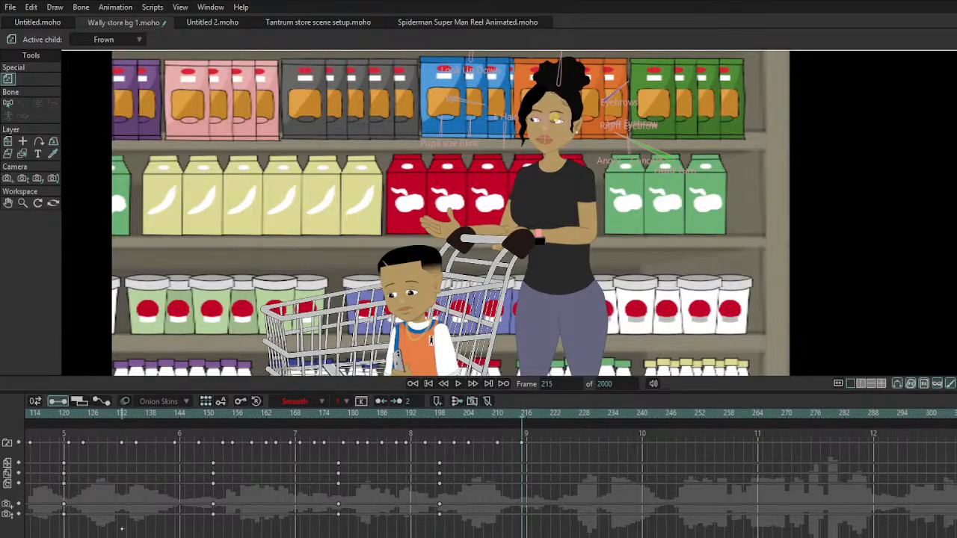
scroll(491, 471, left, 8)
click(429, 384)
key(space)
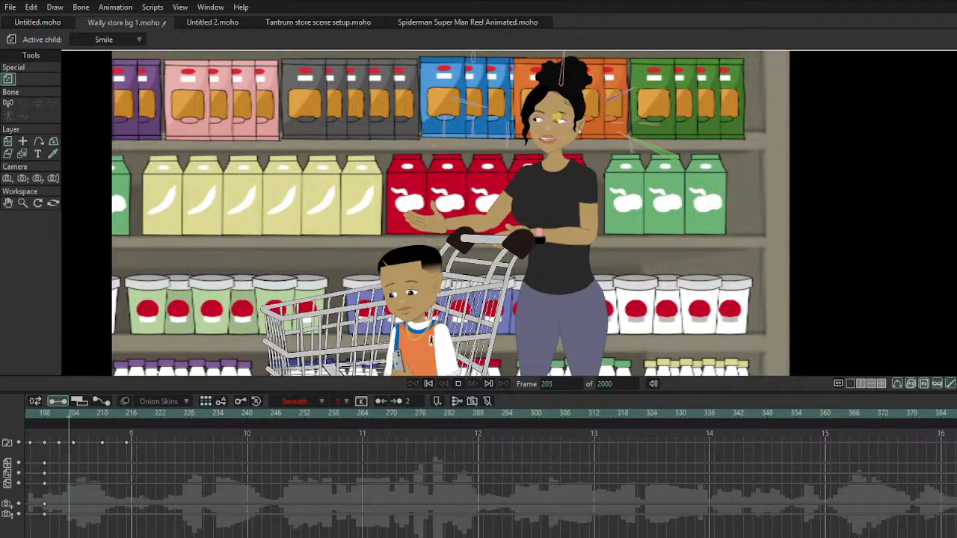
Step: Switch to the mother's body bone layer and replay the scene from the start to review her gestures
click(175, 414)
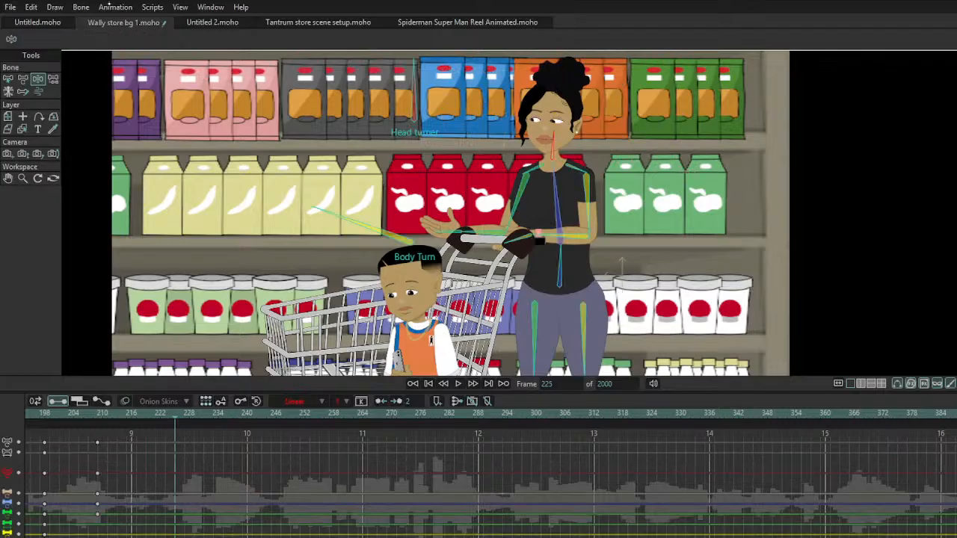
key(ctrl+f)
key(Right)
key(Right)
key(Right)
key(Right)
key(Right)
key(Right)
click(413, 384)
key(space)
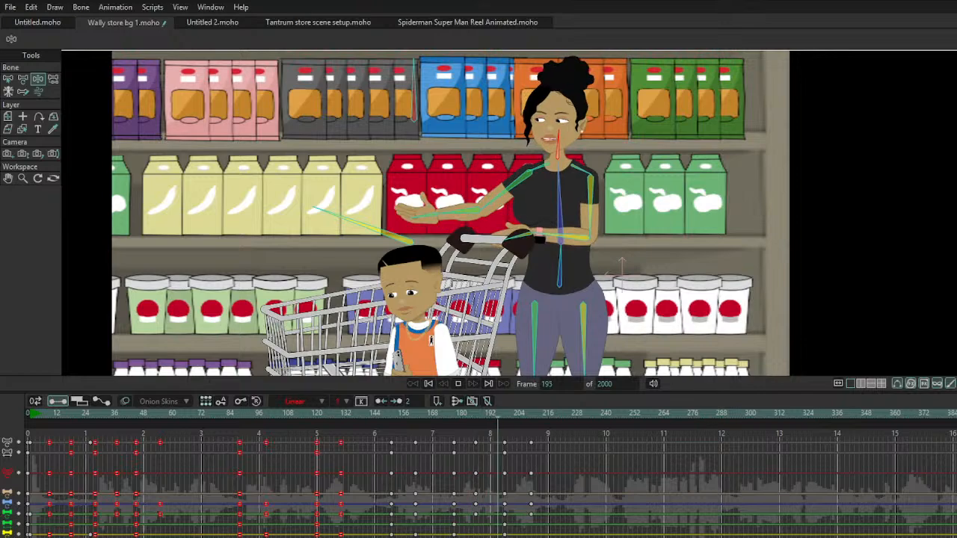
key(space)
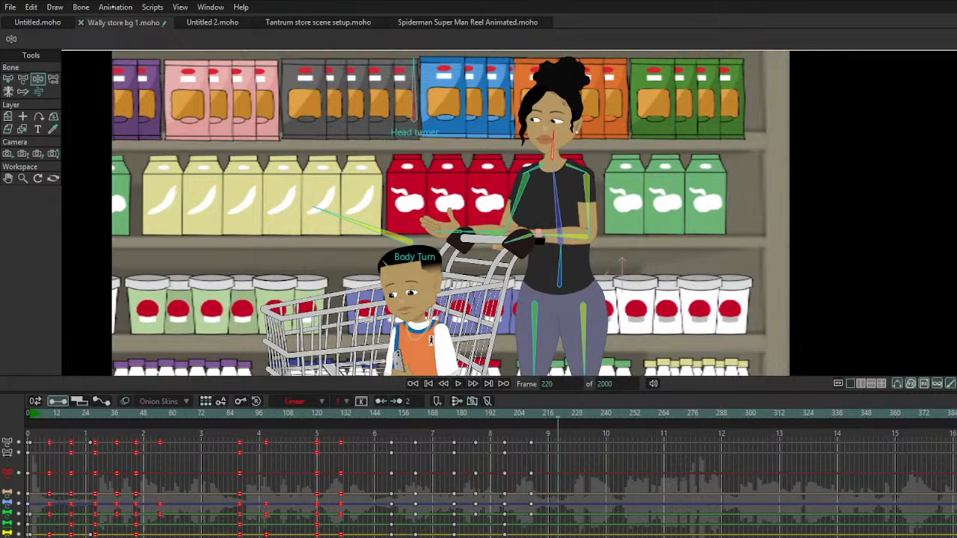
Step: Hold the mother's pose with a key at frame 220 and zoom the camera in on her at frame 221
key(ctrl+f)
key(Right)
click(23, 153)
drag(561, 167, 433, 375)
click(7, 153)
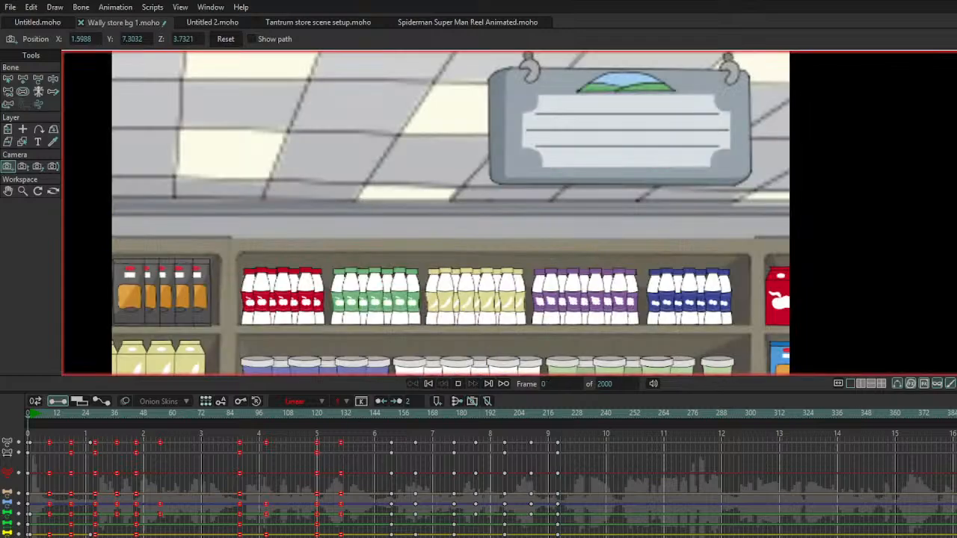
Step: Replay the scene from the start to check the mother's gestures, and switch to the boy's body bone layer
click(458, 383)
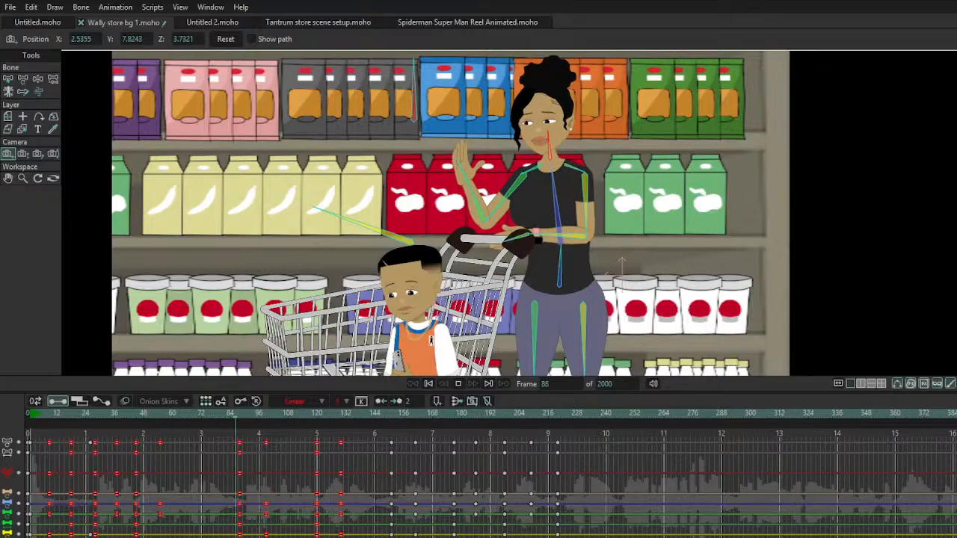
click(458, 384)
click(428, 383)
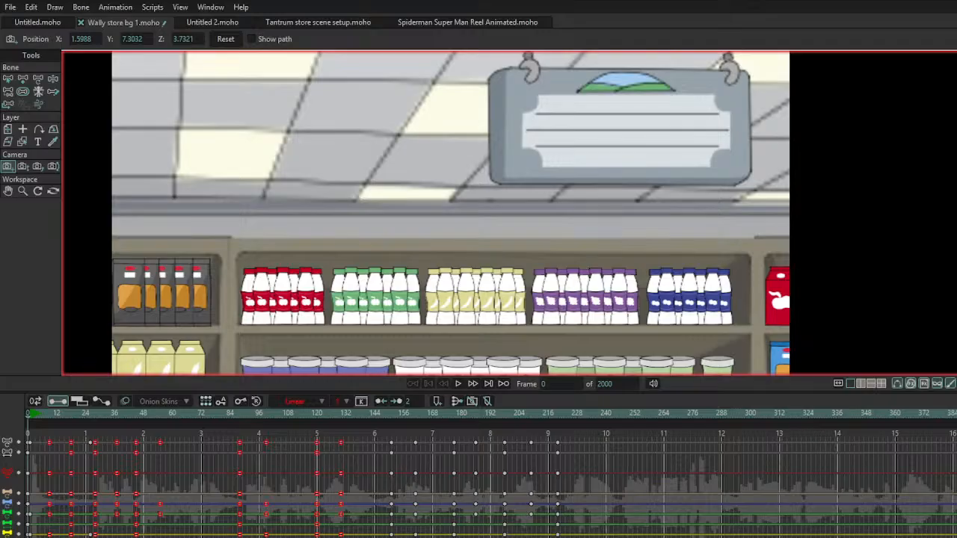
click(956, 272)
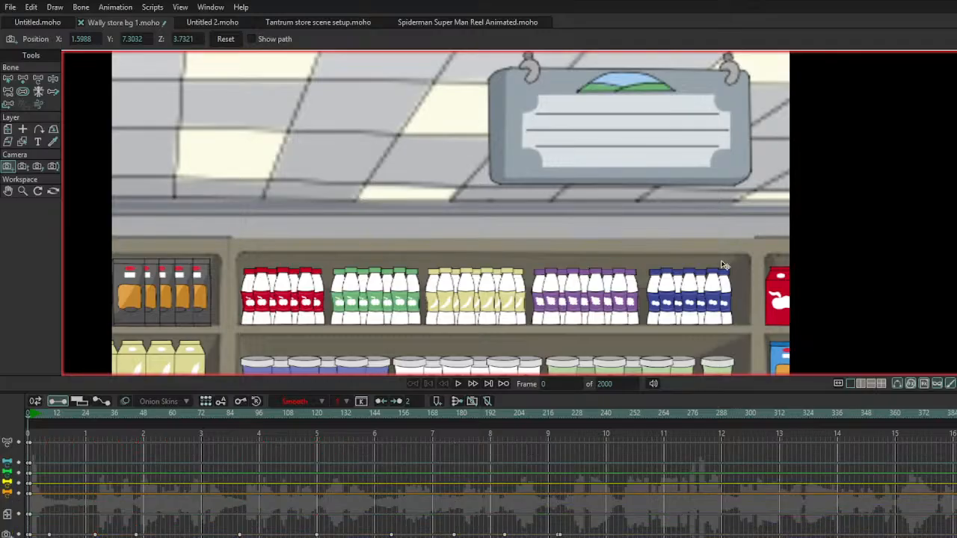
key(space)
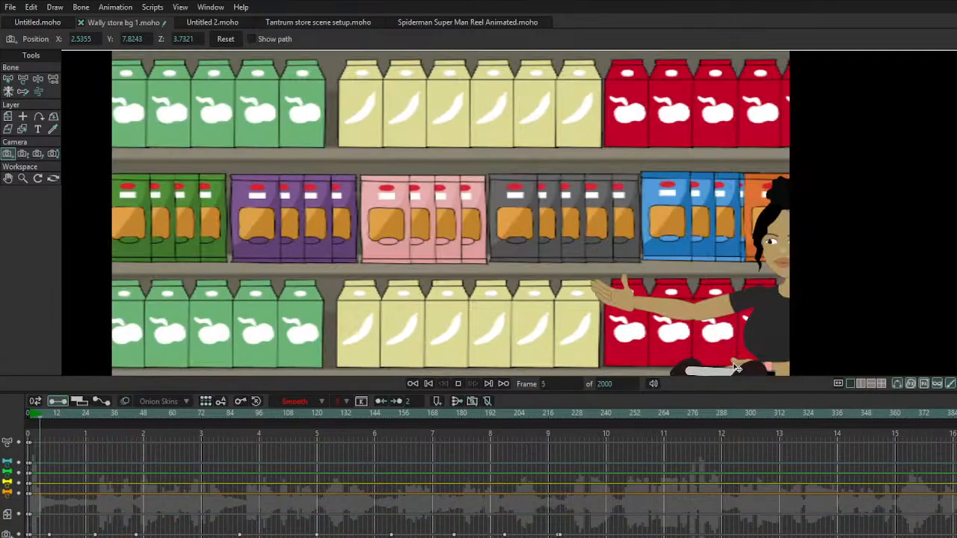
key(space)
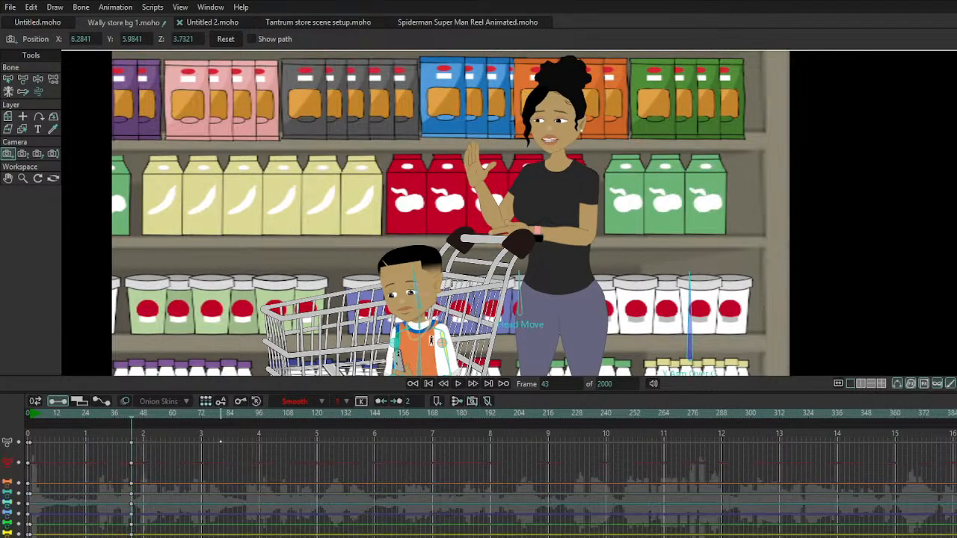
Step: At frame 61, lean the boy's torso back toward the cart handle and swing his phone forearm outward
key(space)
key(space)
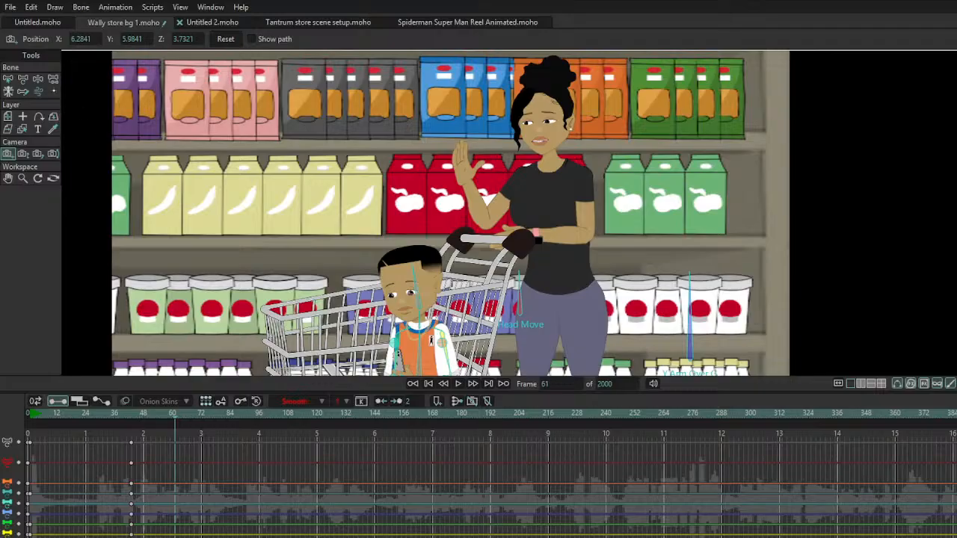
click(37, 78)
click(7, 178)
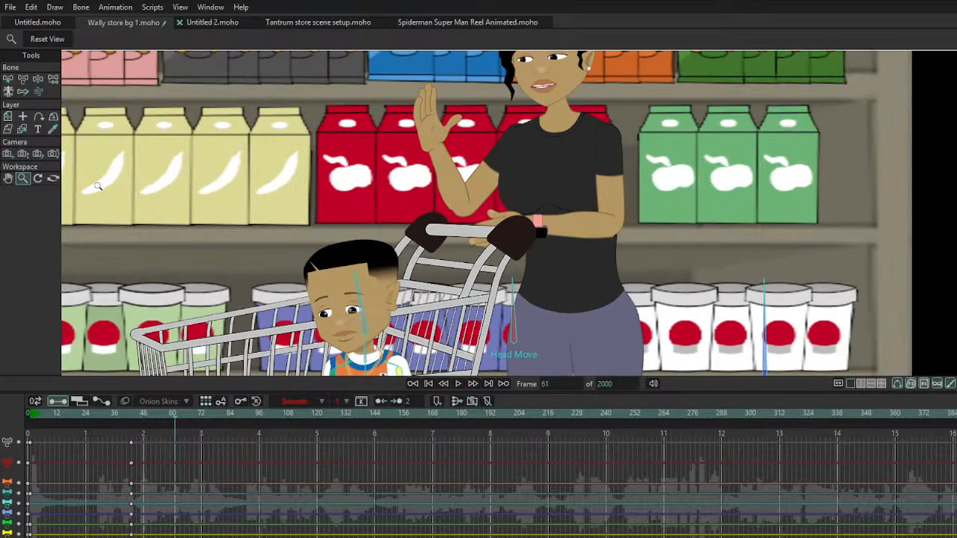
click(47, 39)
click(37, 78)
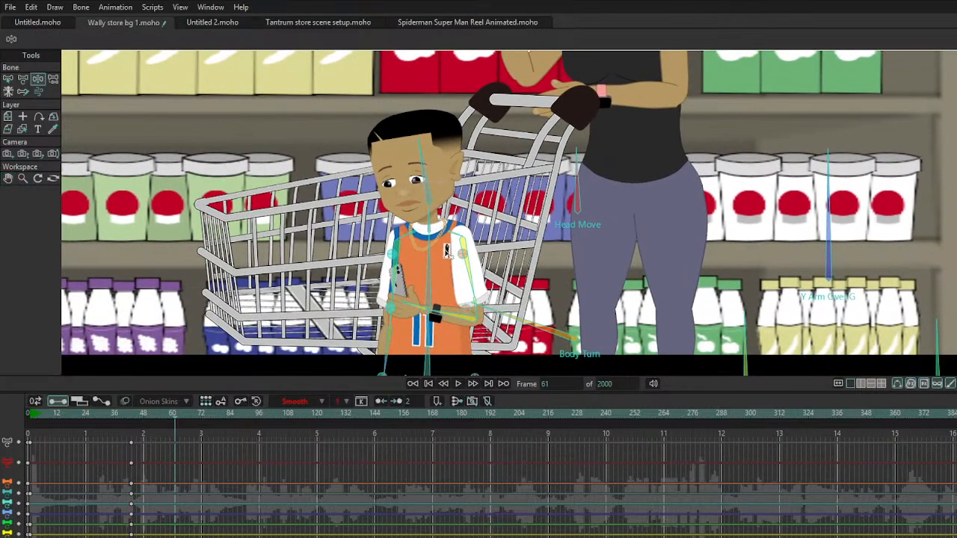
drag(431, 278, 434, 276)
drag(458, 317, 381, 290)
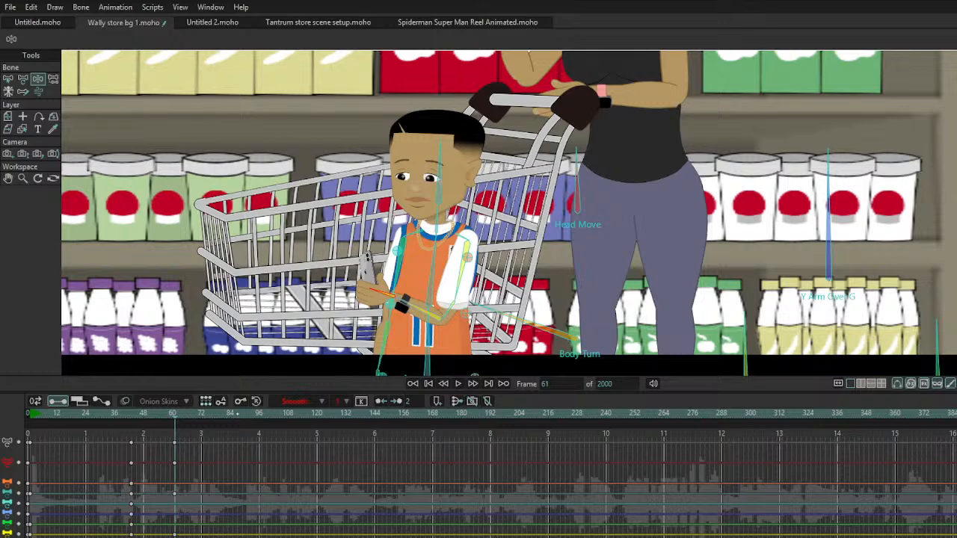
Step: Move the boy's pose keys from frame 61 to about frame 56 and play back the quicker movement
click(115, 413)
key(space)
key(space)
drag(175, 414, 162, 414)
key(space)
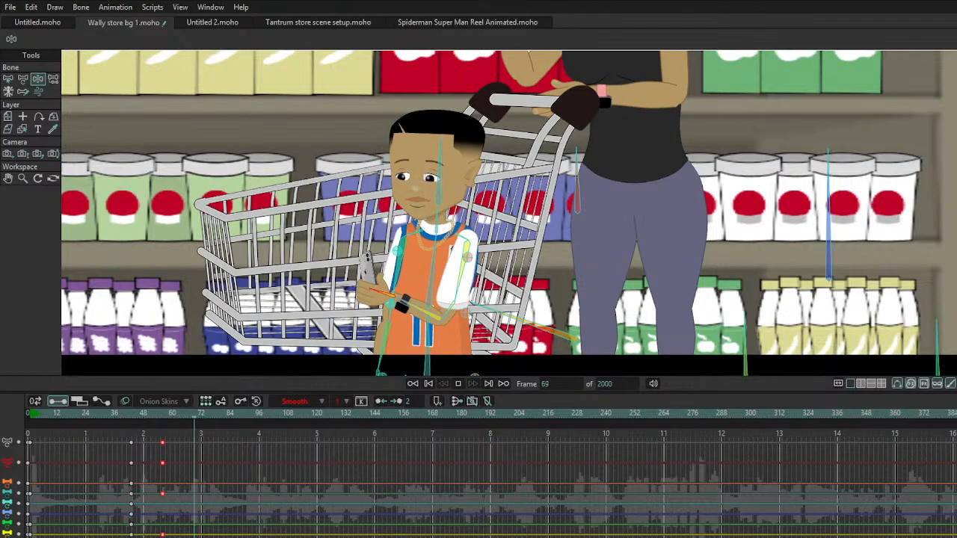
key(space)
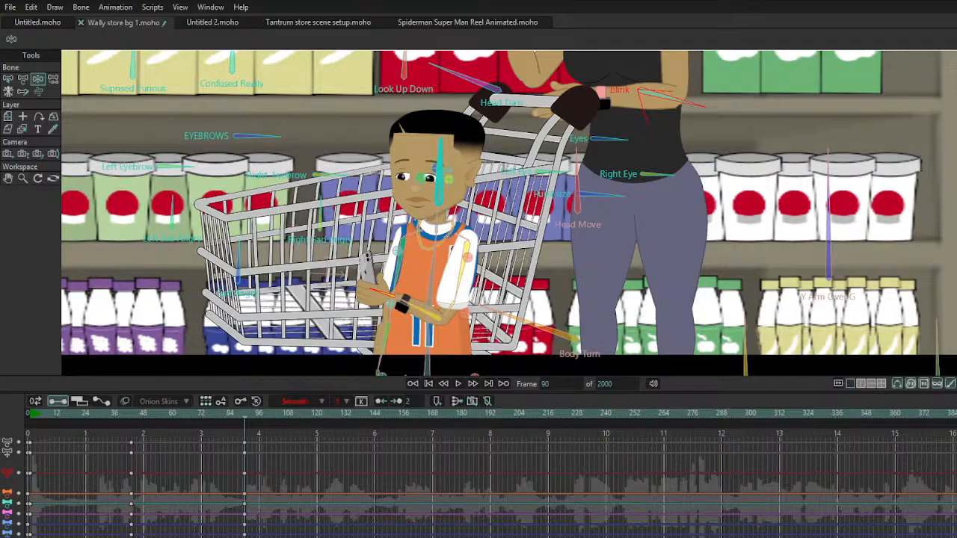
Step: On the boy's head bone layer, rotate the Blink bone to close his eyes at frame 94
click(23, 178)
scroll(272, 139, down, 1)
click(7, 178)
drag(485, 190, 490, 261)
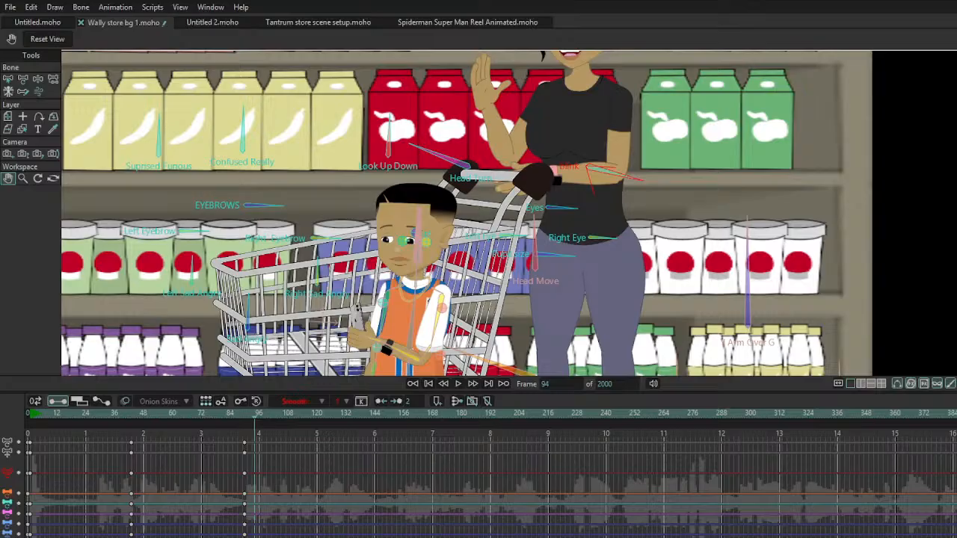
click(38, 78)
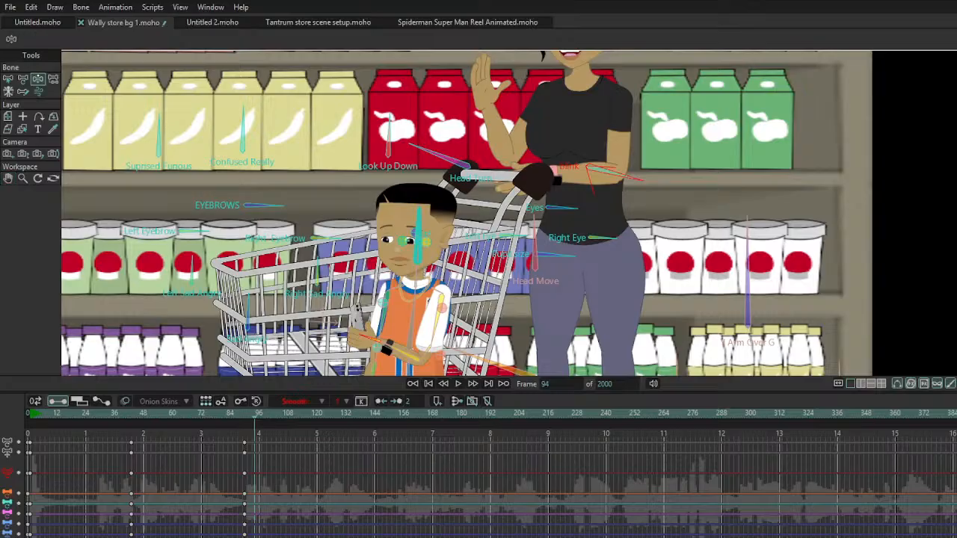
mouse_move(615, 181)
mouse_down()
mouse_move(632, 173)
mouse_move(621, 187)
mouse_move(619, 178)
mouse_up()
Step: Copy the boy's facial keys from frame 90 and paste them at frame 98 to reopen his eyes
drag(230, 437, 248, 535)
key(Right)
key(Right)
key(Right)
key(Right)
key(ctrl+v)
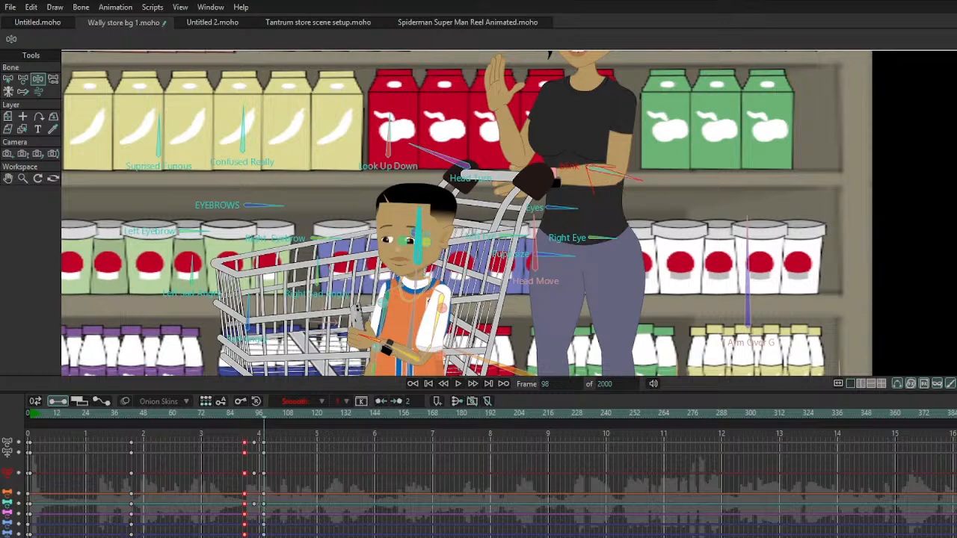
Step: Play back from about frame 42 to review the boy's blink and body movement
click(129, 413)
key(space)
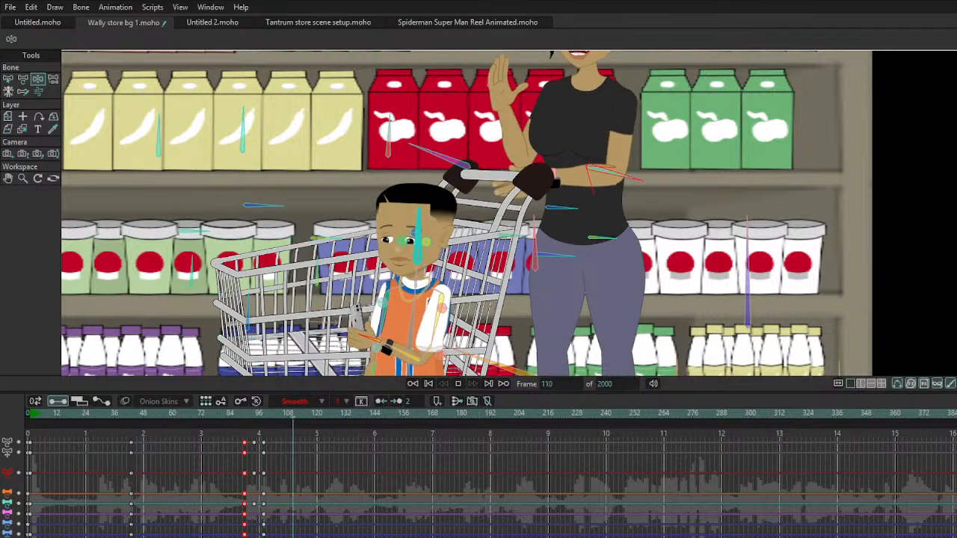
key(space)
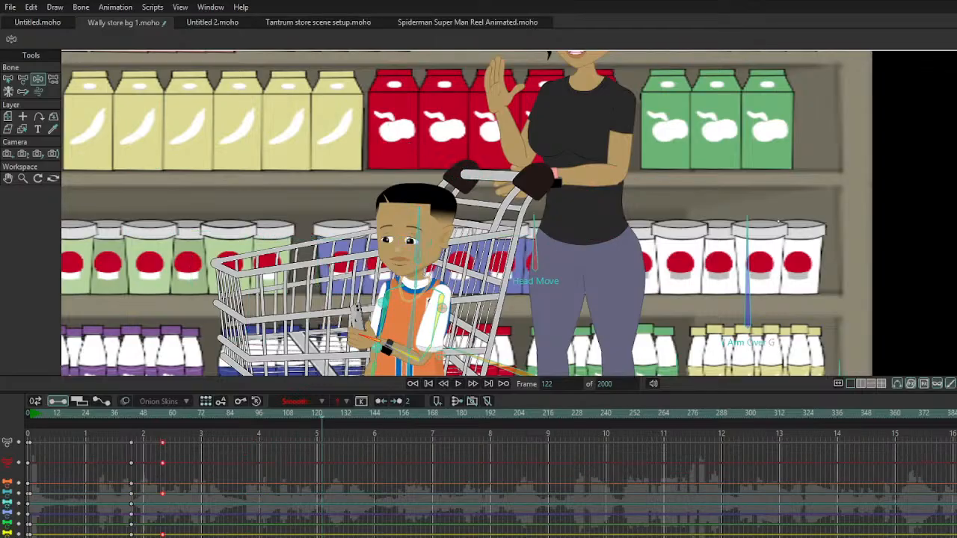
Step: Freeze the boy's pose at frame 122, and at frame 135 lean his torso away from the cart handle and adjust his phone forearm
click(116, 7)
key(ctrl+f)
key(Right)
key(Right)
key(Right)
key(Right)
key(Right)
key(Right)
key(Right)
key(Right)
key(Right)
key(Right)
key(Right)
key(Right)
key(Right)
drag(418, 299, 410, 306)
mouse_move(395, 348)
mouse_down()
mouse_move(381, 349)
mouse_move(415, 353)
mouse_move(398, 344)
mouse_up()
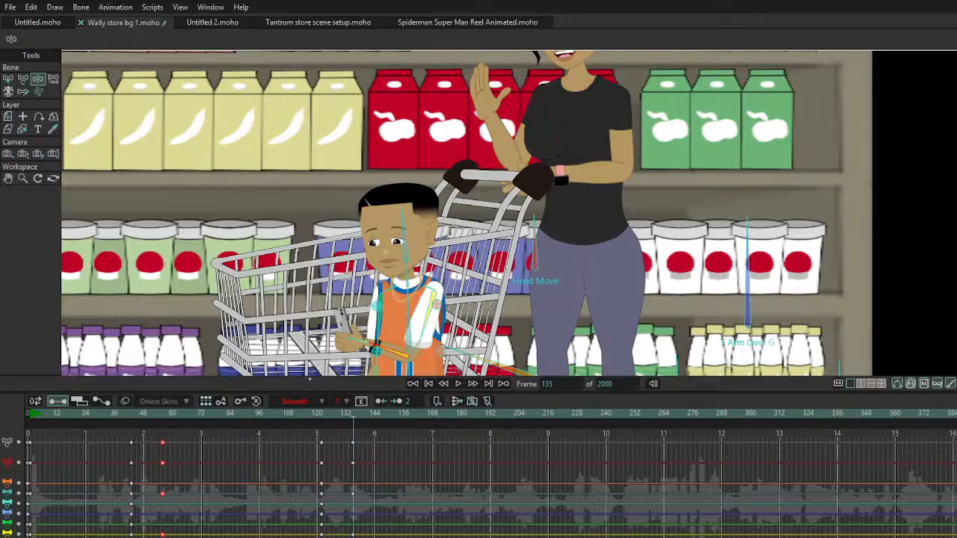
Step: Key the boy's facial pose at frame 160 and rotate the Blink bone to close his eyes at frame 164
key(space)
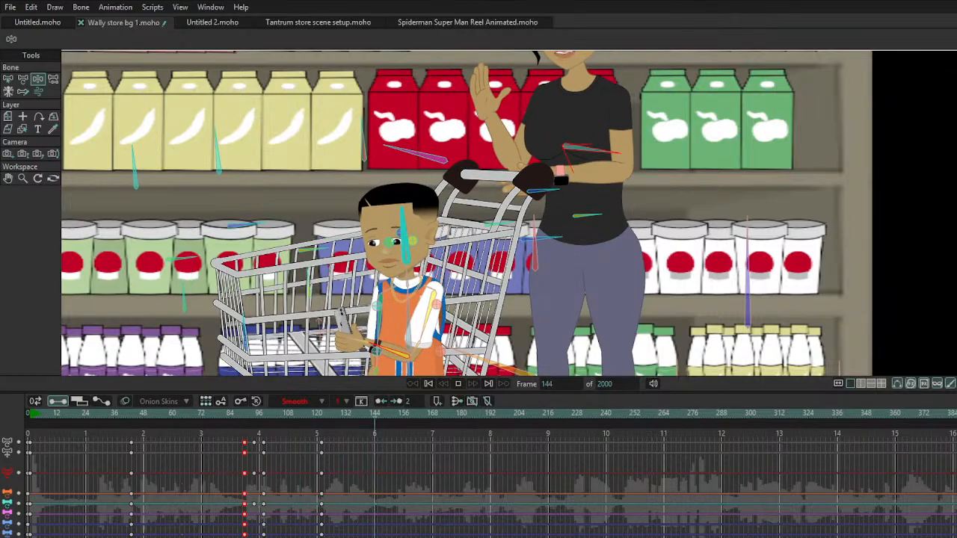
key(space)
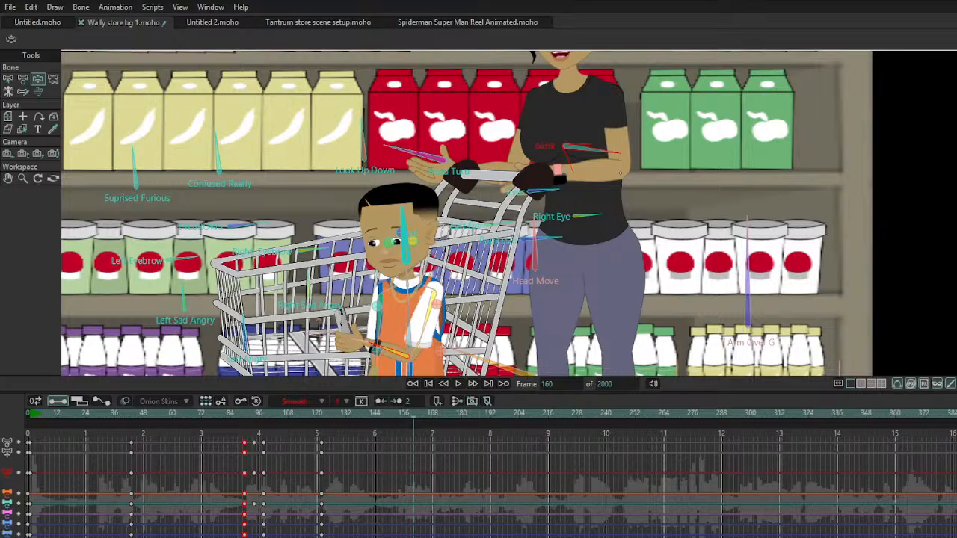
click(449, 160)
key(ctrl+Right)
key(ctrl+Right)
key(ctrl+Right)
key(ctrl+Right)
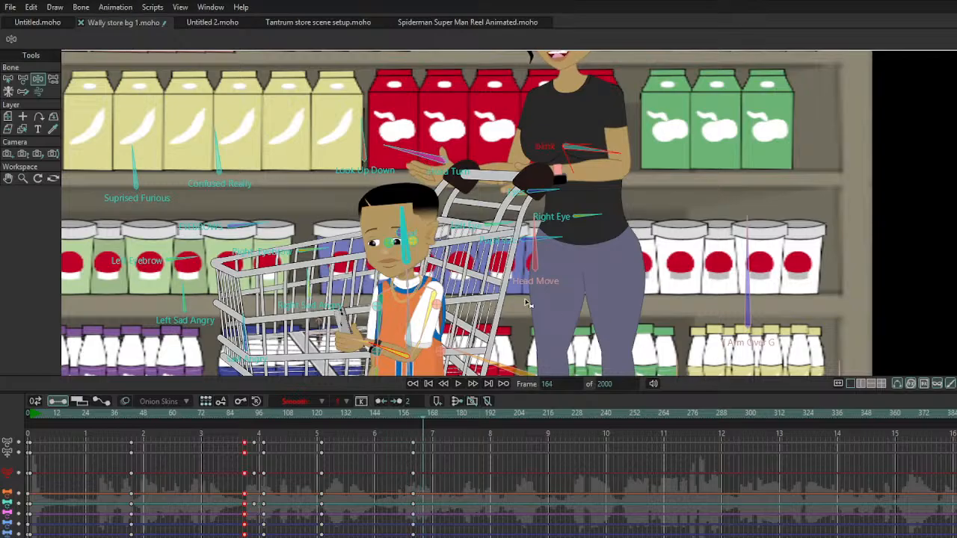
drag(590, 153, 591, 185)
Step: Copy the boy's facial keys from frame 160 and paste them at frame 168 to end the blink
drag(404, 438, 421, 534)
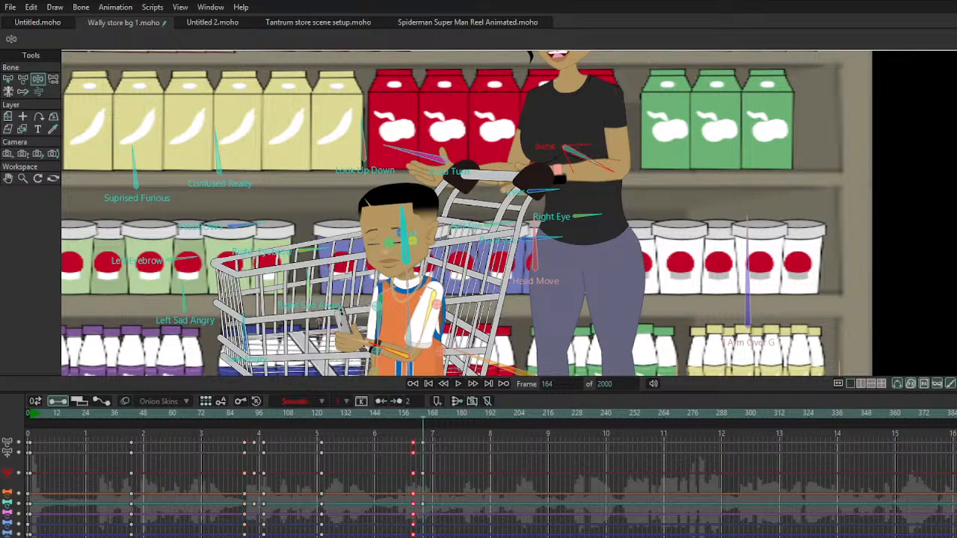
key(ctrl+Right)
key(ctrl+Right)
key(ctrl+Right)
key(ctrl+Right)
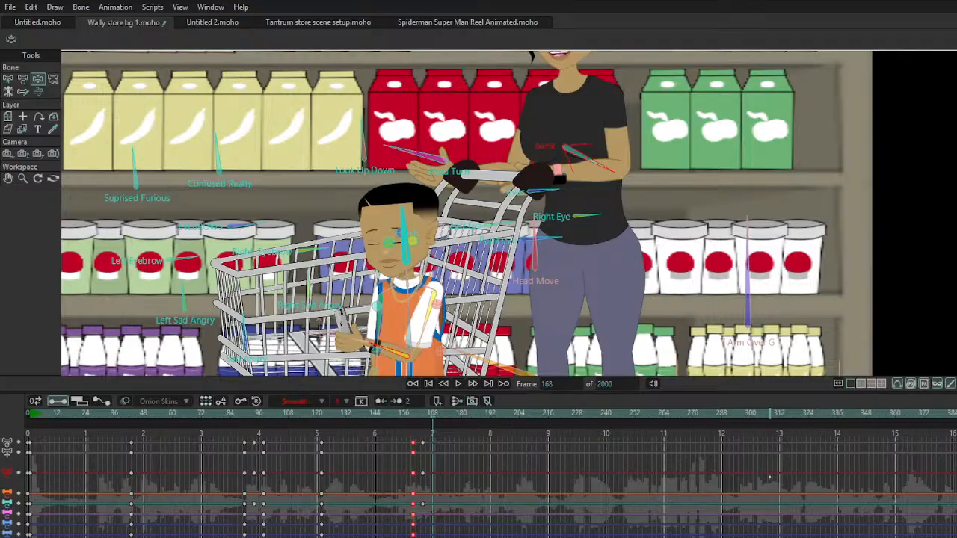
key(ctrl+v)
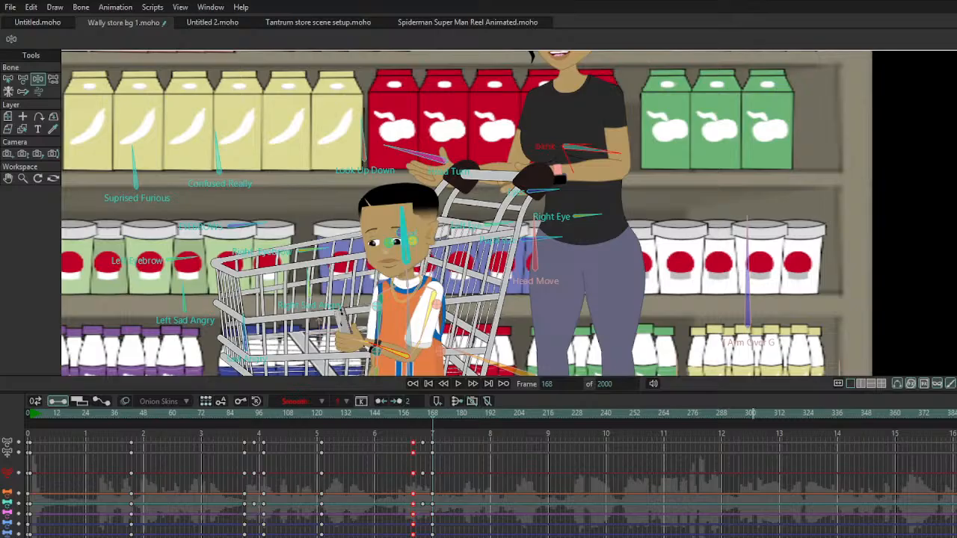
Step: Play back from about frame 87 to review the boy's second blink alongside the mother's gestures
click(237, 423)
key(space)
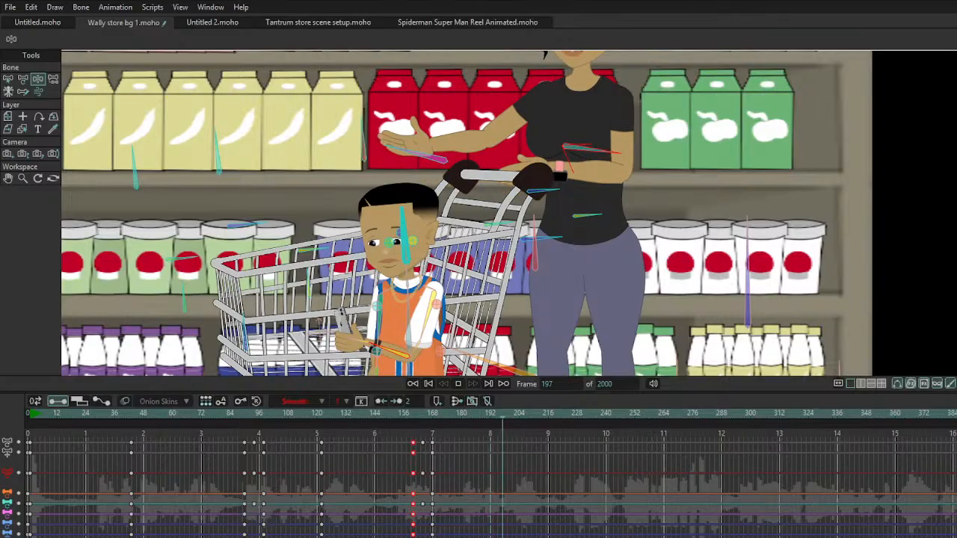
key(space)
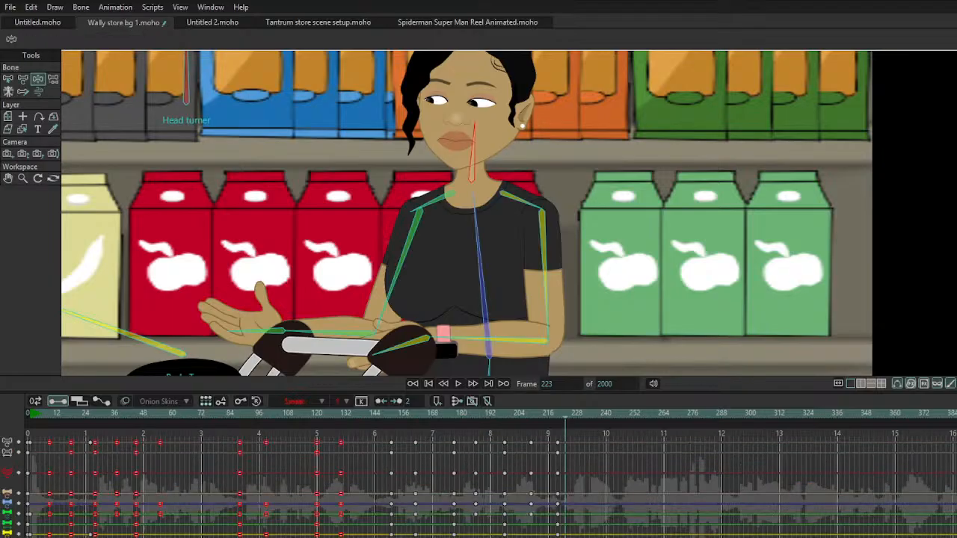
Step: Play and scrub the mother's close-up between frames 222 and 233 to time her next gesture
click(23, 178)
drag(453, 184, 193, 251)
click(9, 178)
drag(566, 219, 598, 246)
key(space)
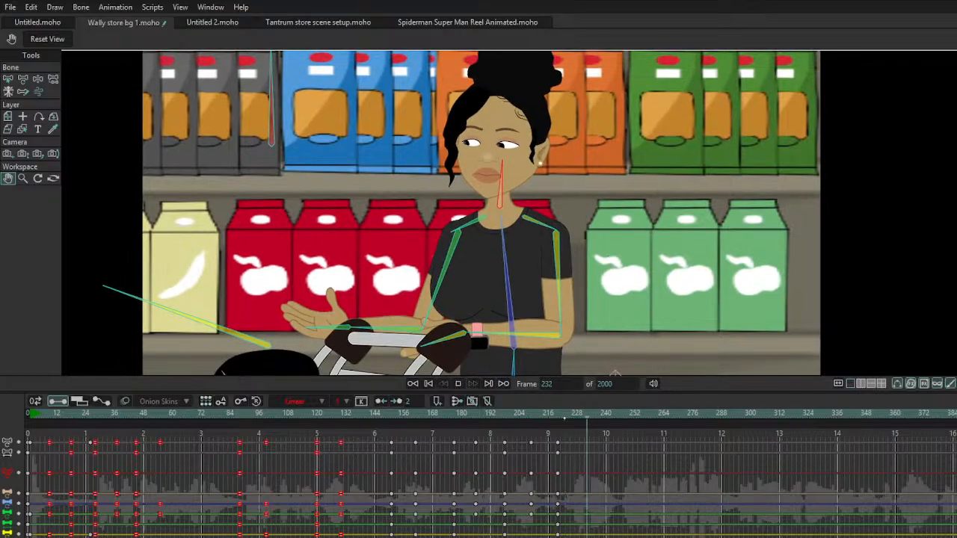
key(space)
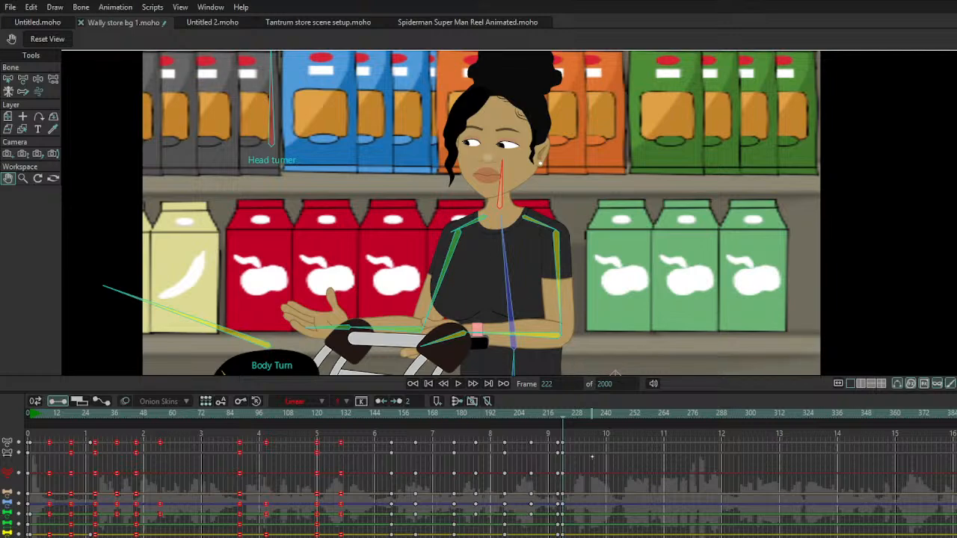
drag(571, 421, 589, 421)
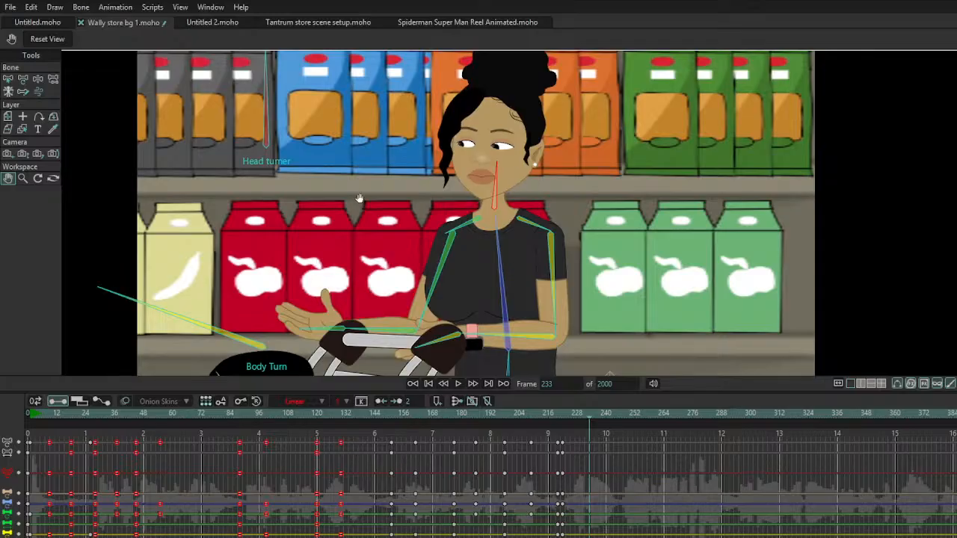
Step: Freeze the mother's pose at frame 224, and at frame 238 tilt her torso and swing her watch arm out toward her hip
click(38, 79)
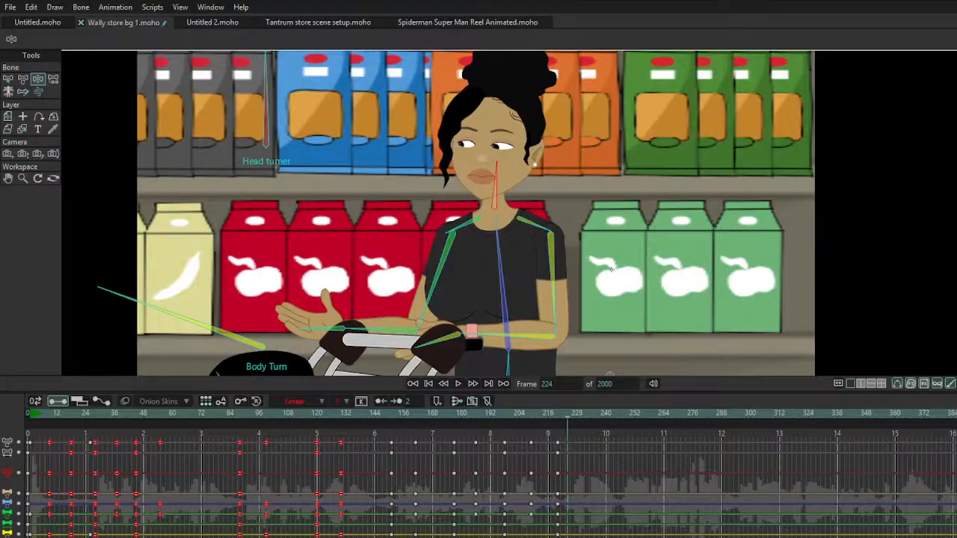
key(Right)
key(Right)
key(Right)
key(Right)
key(Right)
key(Right)
key(Right)
key(Right)
key(Right)
key(Right)
key(Right)
key(Right)
key(Right)
key(Right)
drag(501, 246, 494, 246)
click(527, 336)
drag(529, 341, 612, 348)
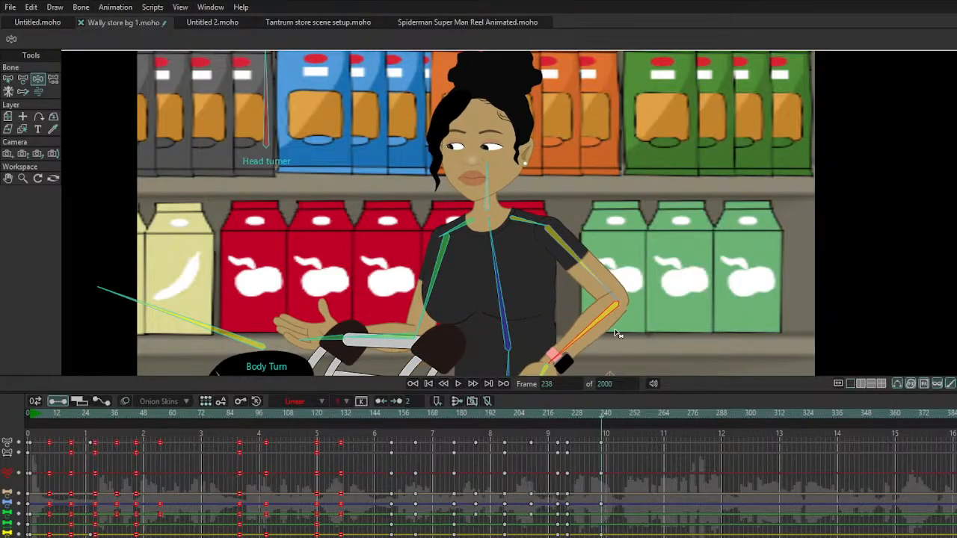
Step: Refine the mother's frame 238 pose by adjusting the arm at her hip, lowering her other arm onto the cart and repositioning her upper body
click(8, 178)
drag(589, 181, 566, 115)
click(37, 78)
drag(548, 276, 547, 288)
mouse_move(528, 327)
mouse_down()
mouse_move(516, 332)
mouse_move(568, 291)
mouse_move(550, 258)
mouse_move(523, 310)
mouse_up()
drag(416, 257, 350, 243)
drag(483, 192, 502, 101)
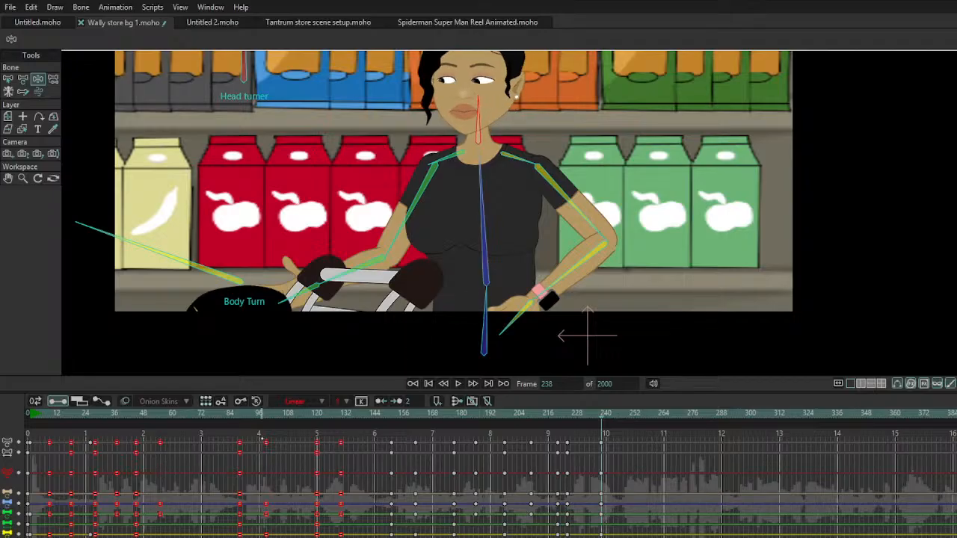
Step: Play back the scene through frame 246 to review the woman's gestures at the shopping cart
click(276, 413)
key(space)
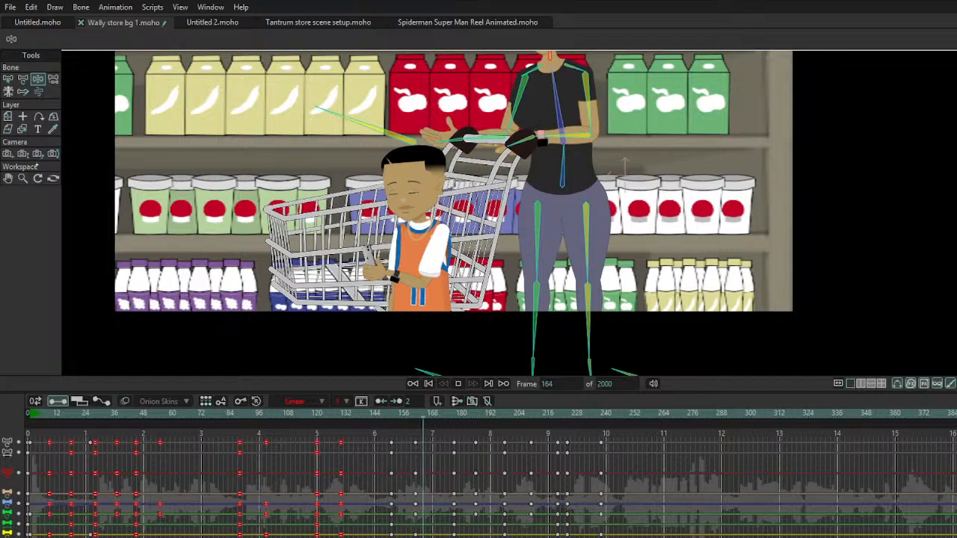
key(space)
drag(554, 127, 559, 229)
key(space)
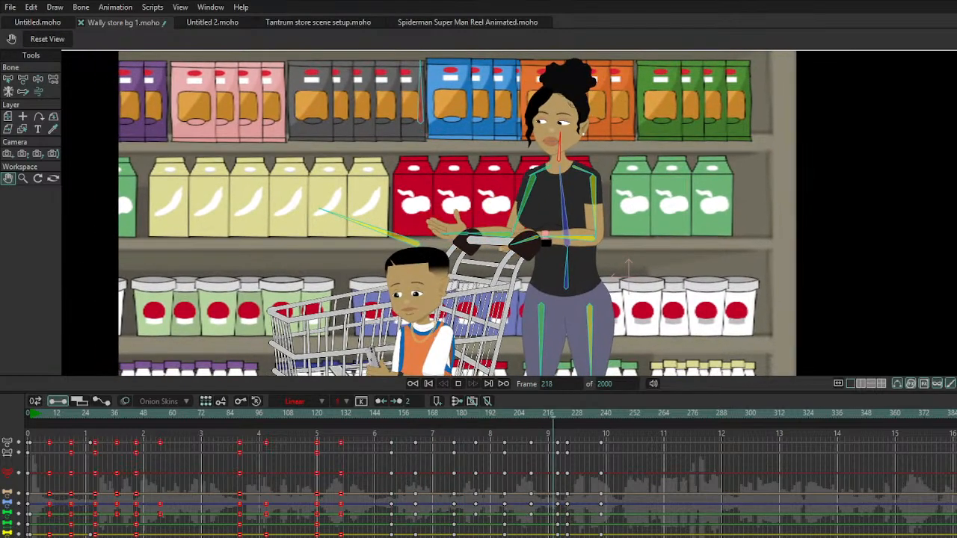
key(space)
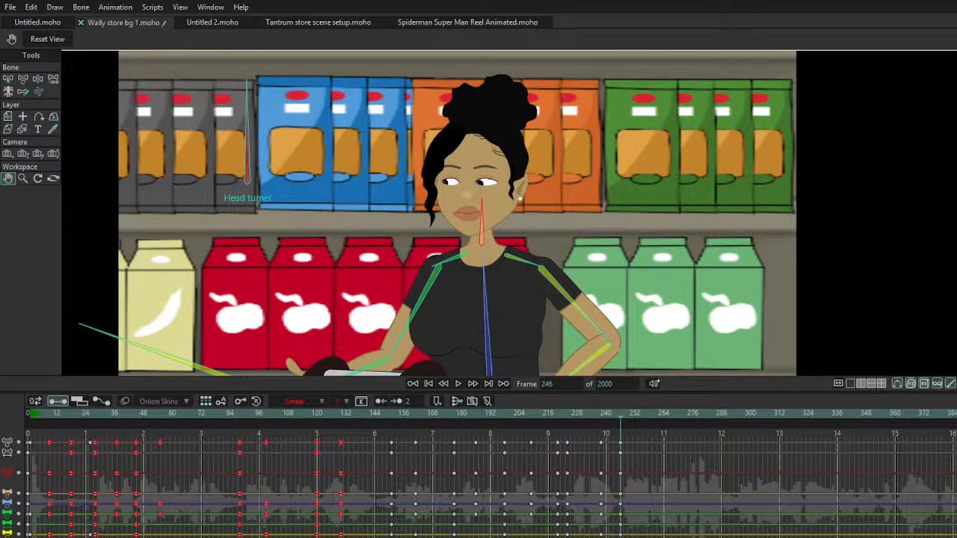
Step: At frame 259, pose the woman's body with the torso leaning toward the cart and the cart-side arm pulled down beside her
drag(628, 424, 651, 424)
drag(529, 232, 523, 234)
click(38, 78)
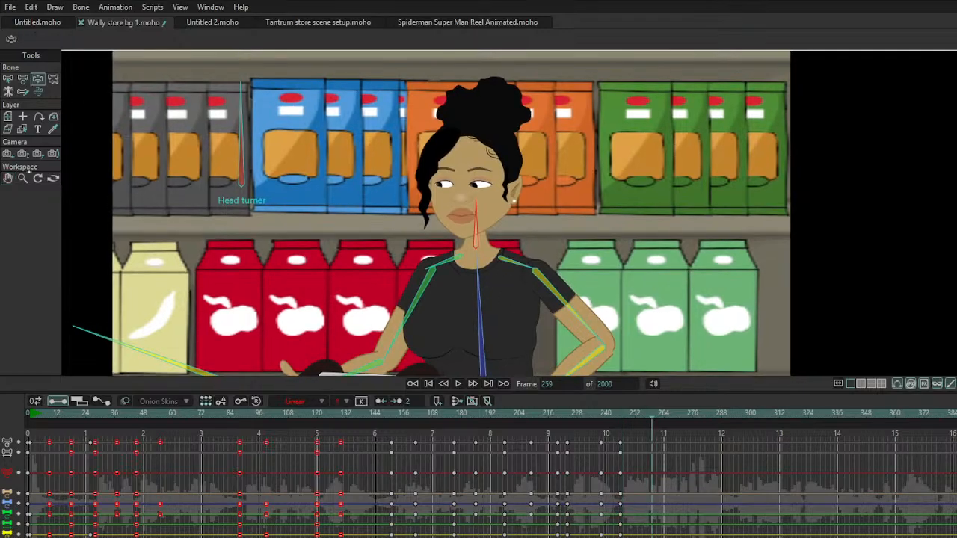
click(8, 178)
drag(180, 175, 193, 120)
click(38, 91)
click(39, 80)
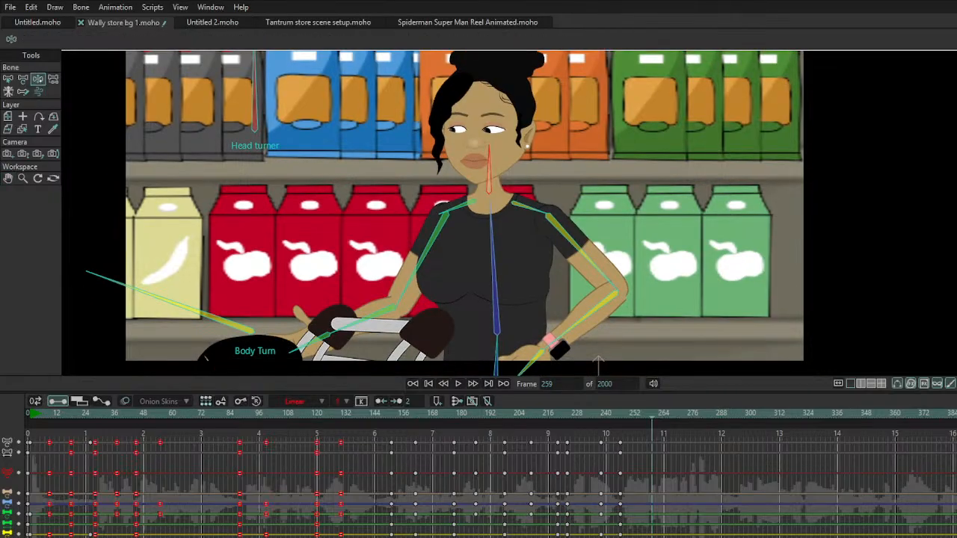
drag(484, 221, 499, 231)
drag(374, 335, 439, 337)
drag(577, 317, 576, 323)
drag(467, 133, 472, 132)
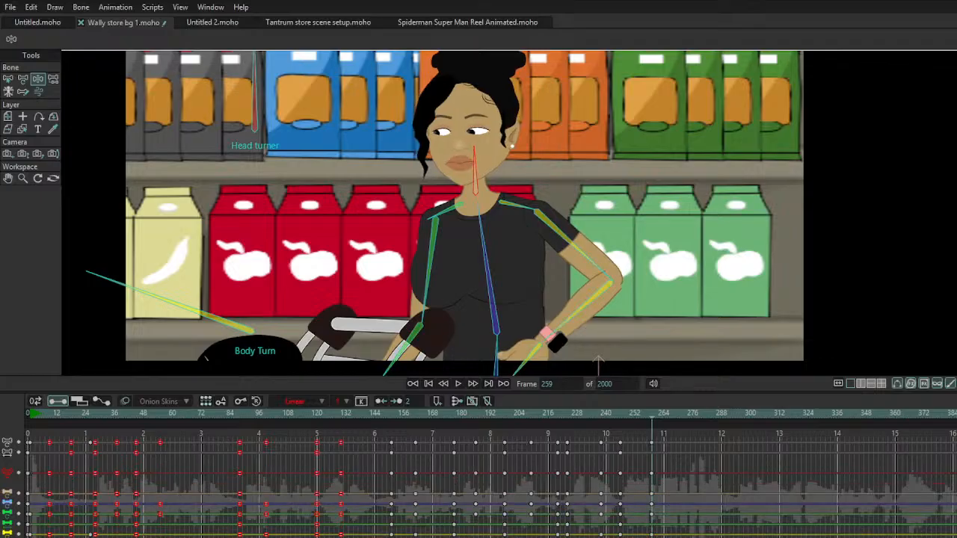
Step: At frame 259, rotate the woman's Eyebrows bone and swing the Angry/Concern bone toward Angry, then preview the expression
click(956, 176)
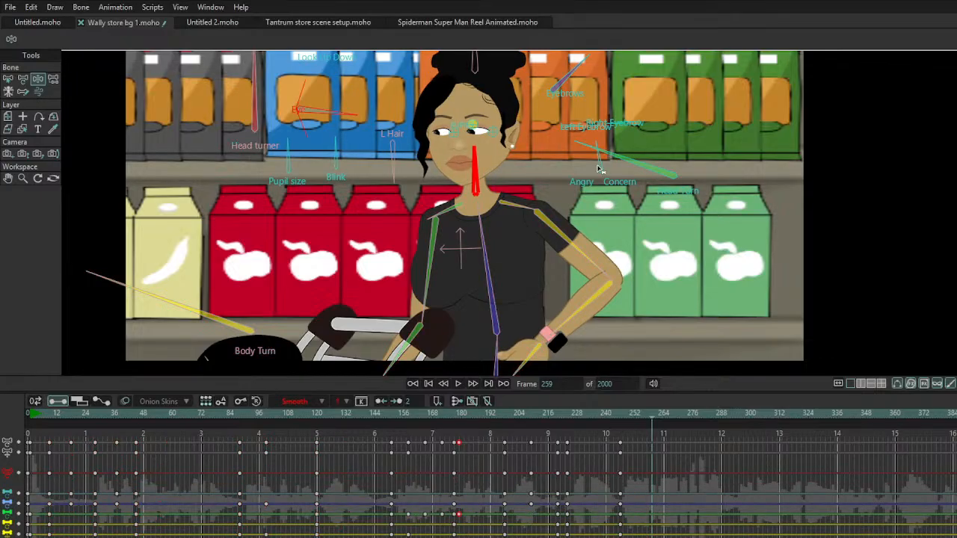
click(574, 73)
drag(572, 71, 574, 71)
click(333, 121)
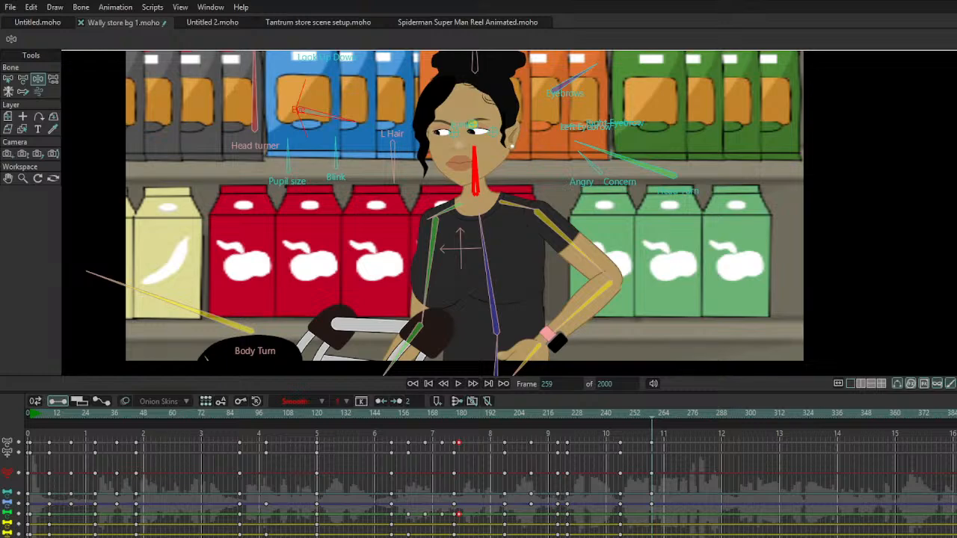
key(space)
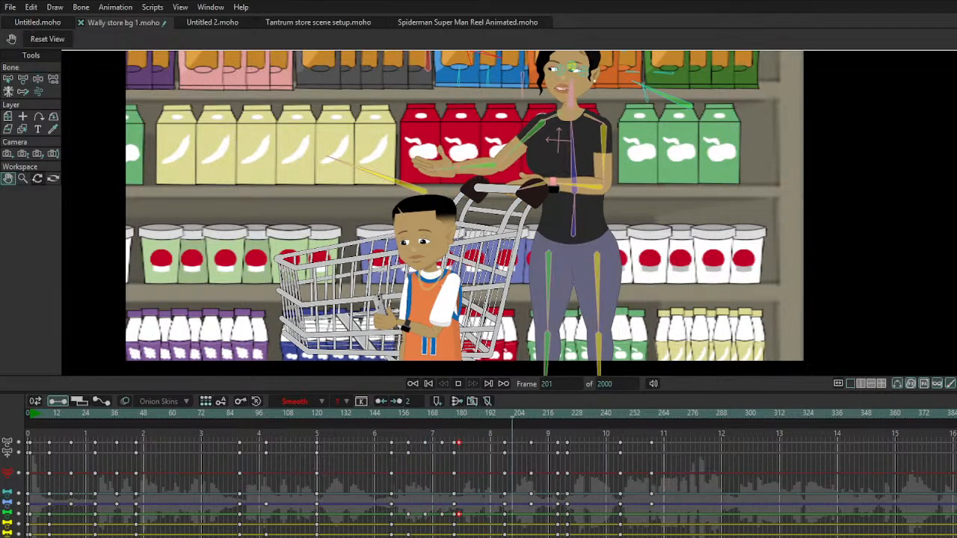
drag(464, 210, 445, 270)
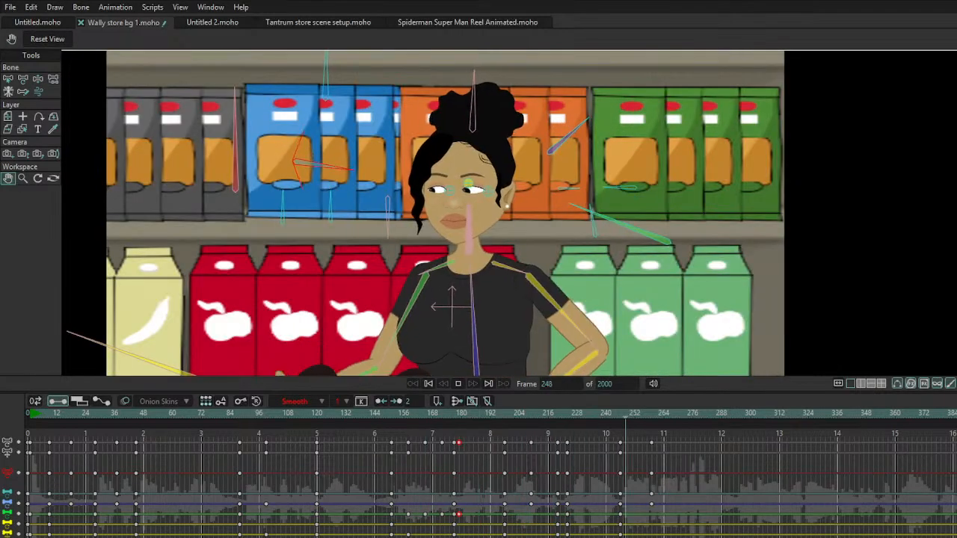
key(space)
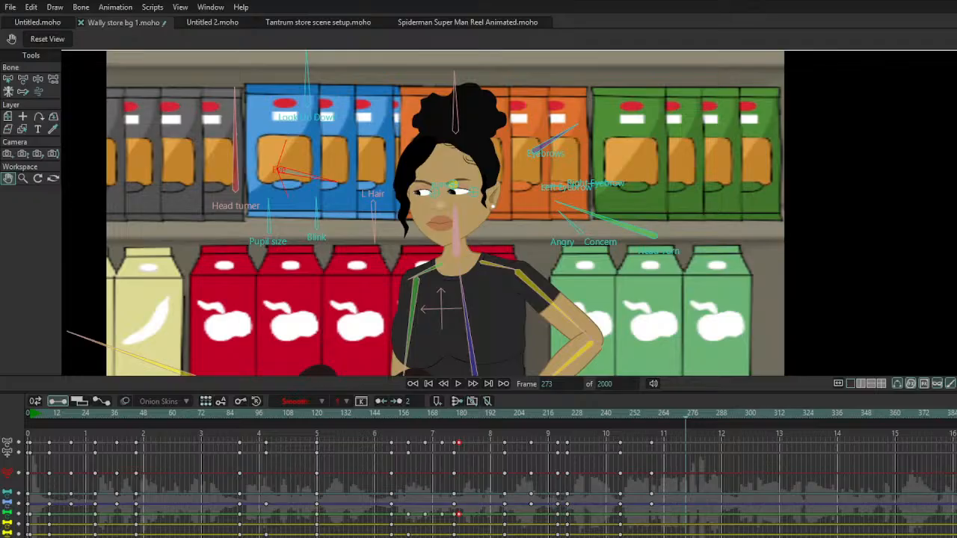
Step: Move the body keyframes at frames 238, 246 and 259 two frames earlier
mouse_move(617, 414)
mouse_down()
mouse_move(579, 413)
mouse_move(606, 414)
mouse_up()
drag(662, 483, 641, 537)
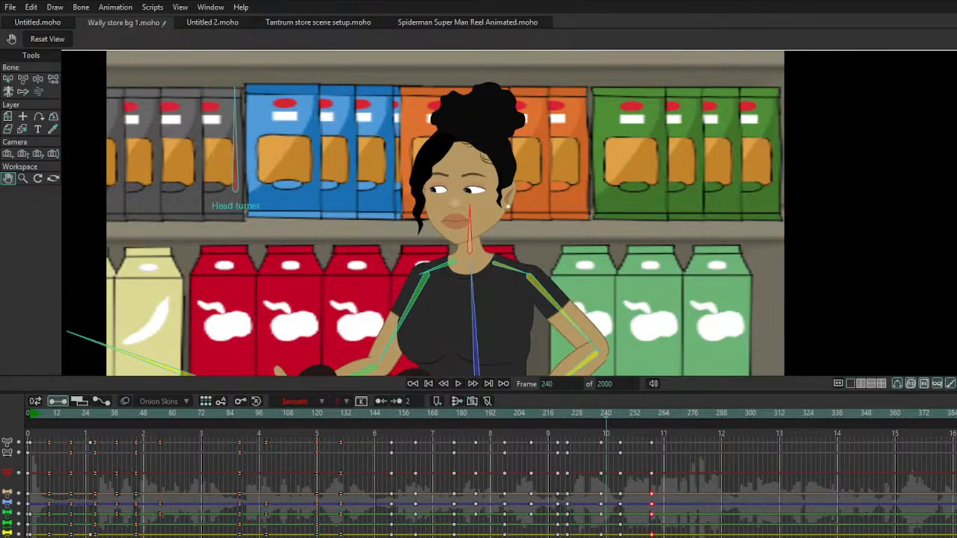
drag(591, 436, 695, 414)
drag(602, 446, 597, 446)
Step: Replay the woman's body movement through frame 270 to check the retimed poses
click(564, 414)
key(space)
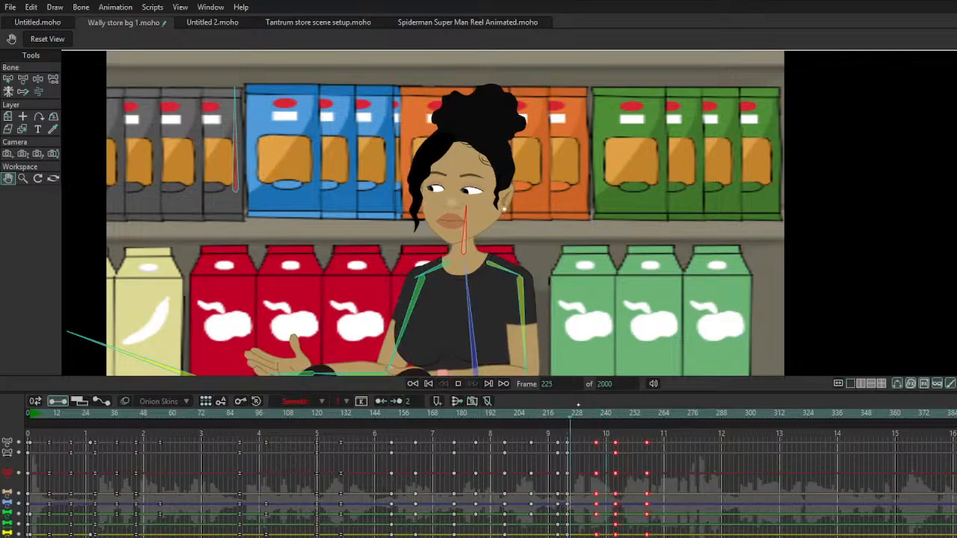
key(space)
click(596, 414)
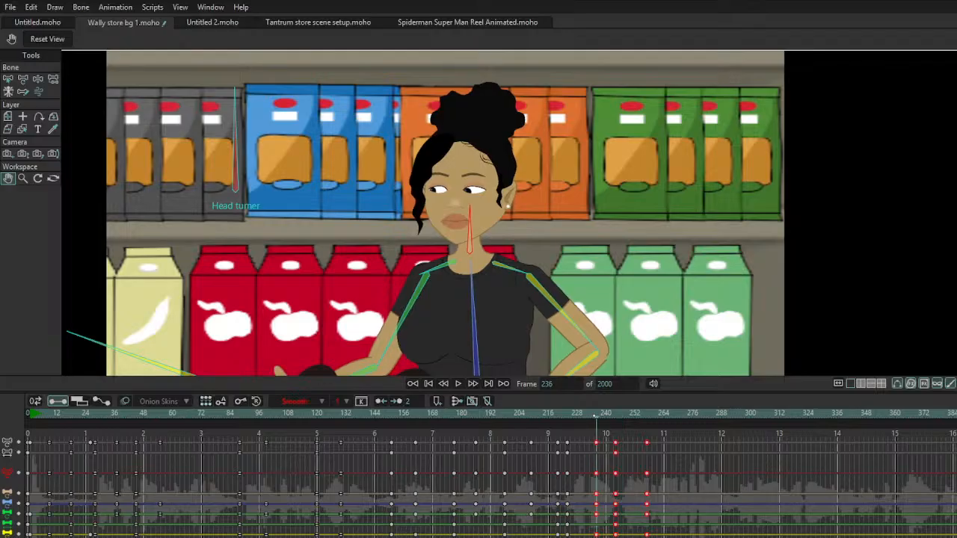
key(space)
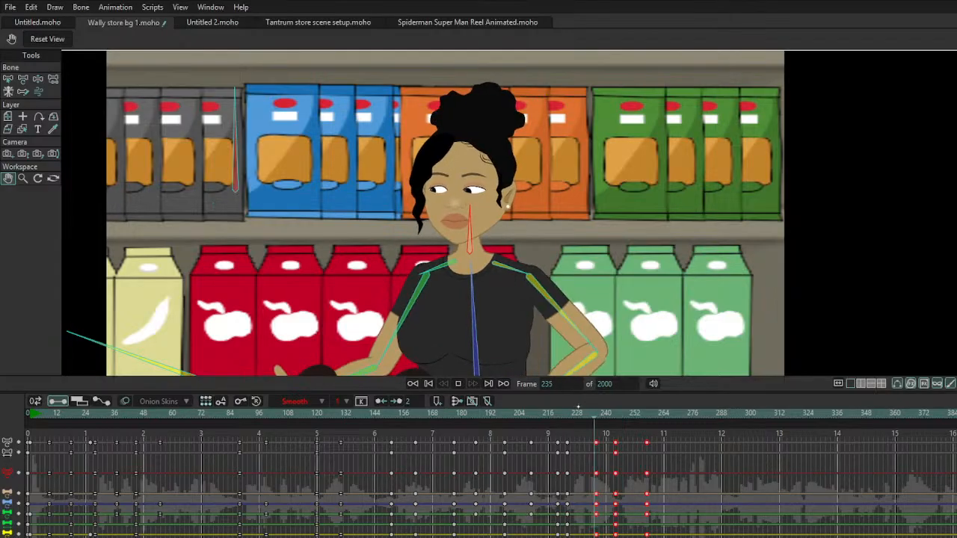
key(space)
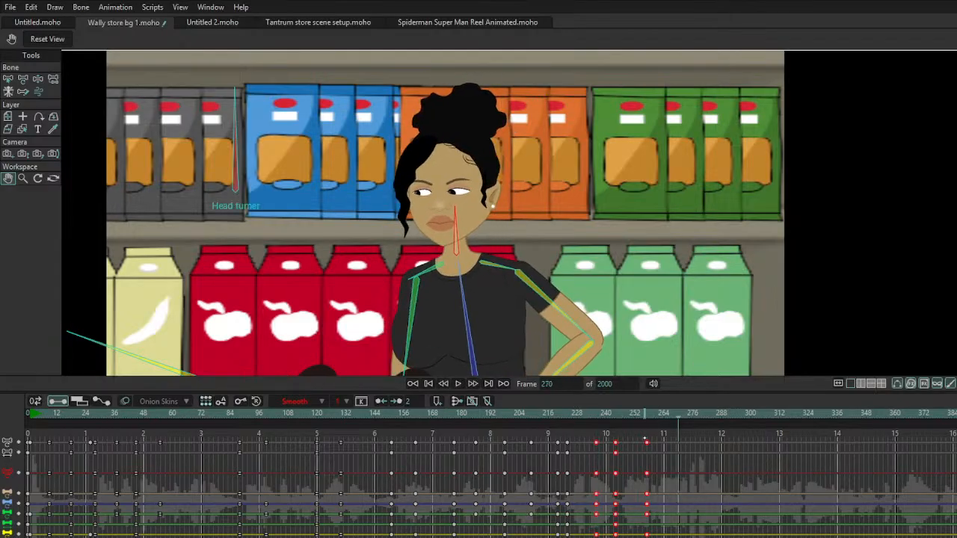
Step: Move the last body keyframes to frame 255 and preview the faster lean
drag(658, 431, 635, 501)
key(space)
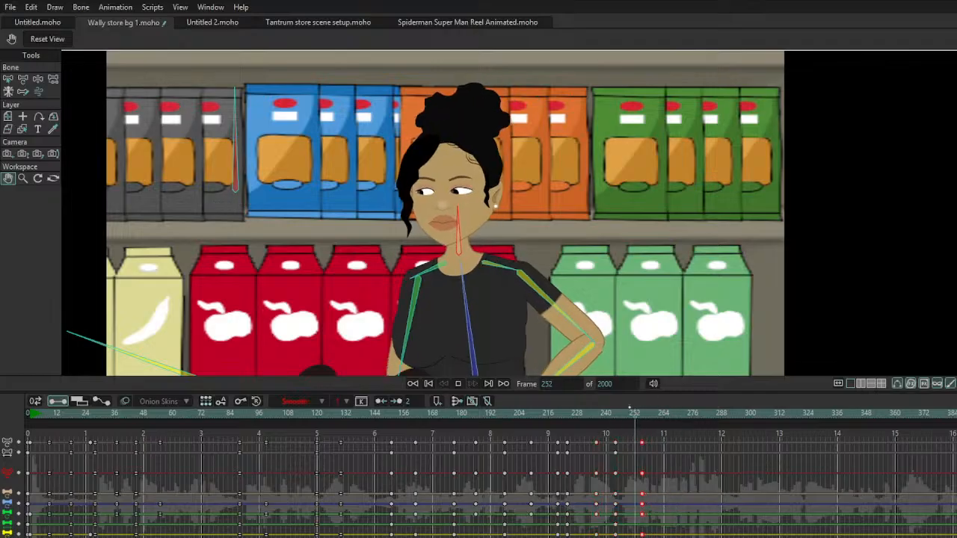
key(space)
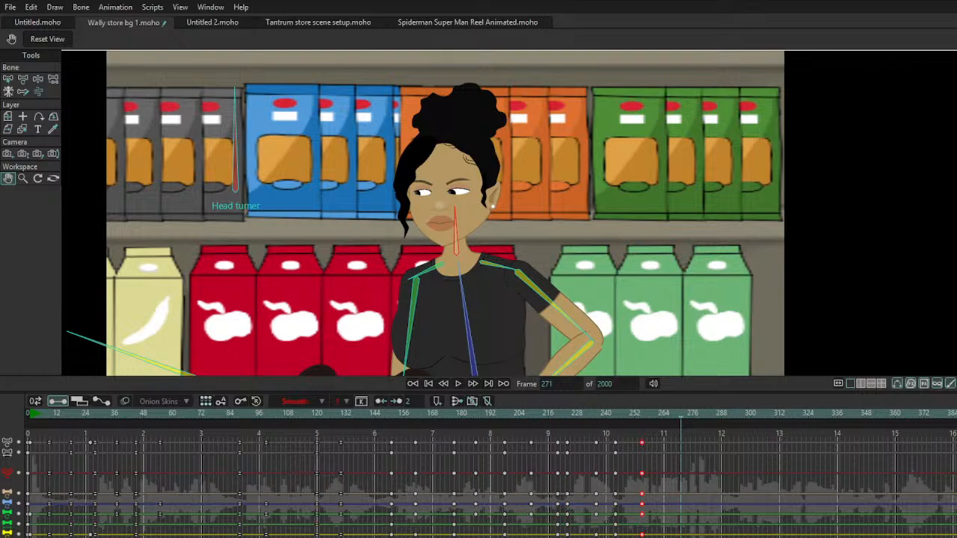
Step: Move the facial keyframes at frame 259 to frame 255 to match the body, and preview the motion
click(441, 307)
drag(655, 438, 642, 495)
key(space)
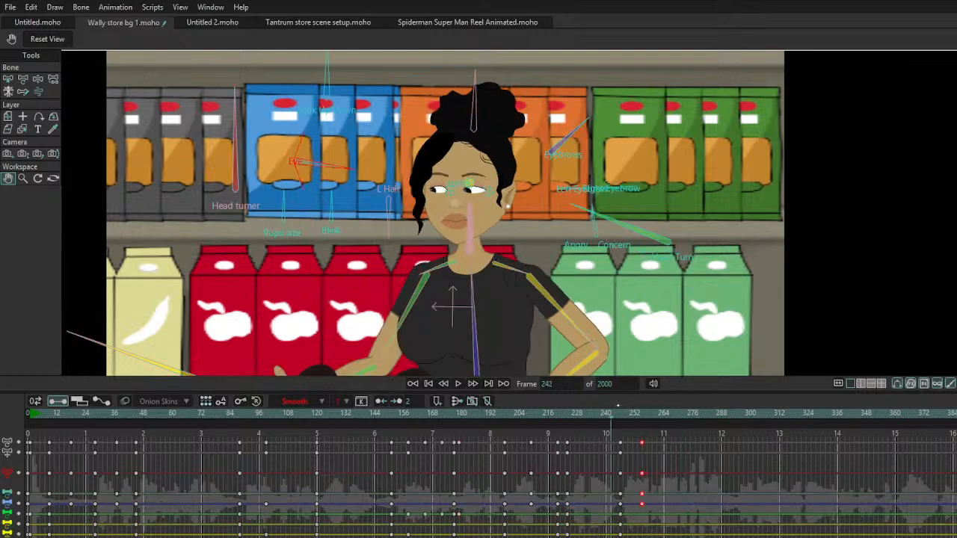
key(space)
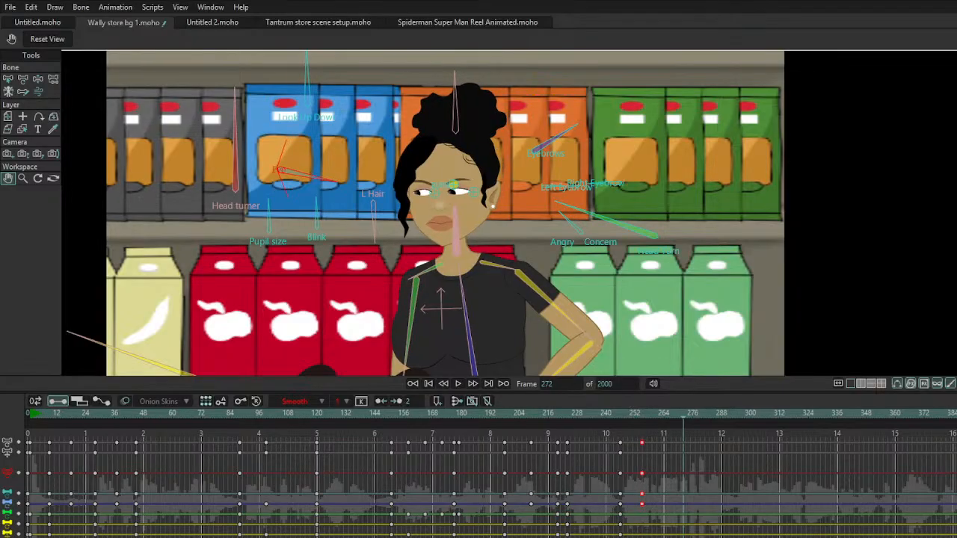
Step: Key the body's held pose at frame 272, and at frame 282 lean the torso and bend the cart-side elbow outward
key(space)
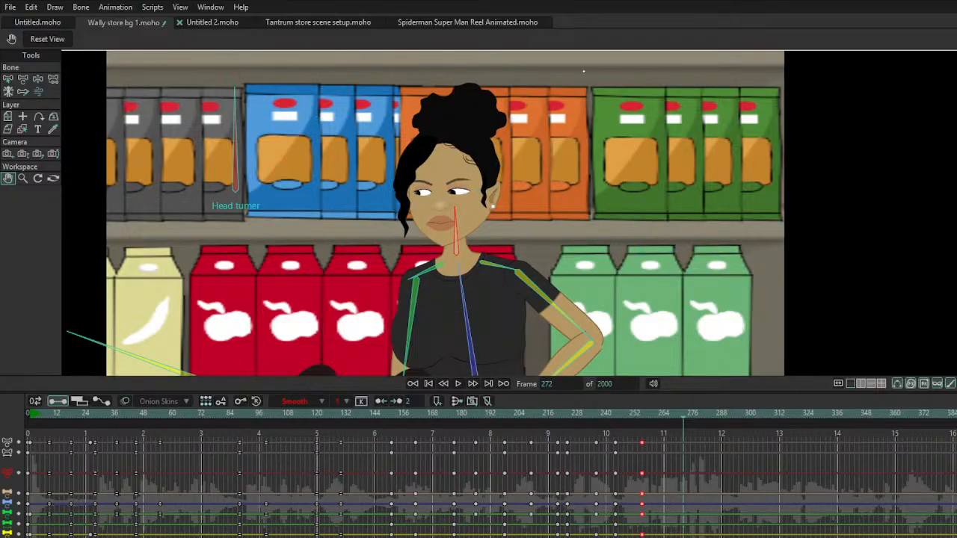
drag(676, 446, 705, 390)
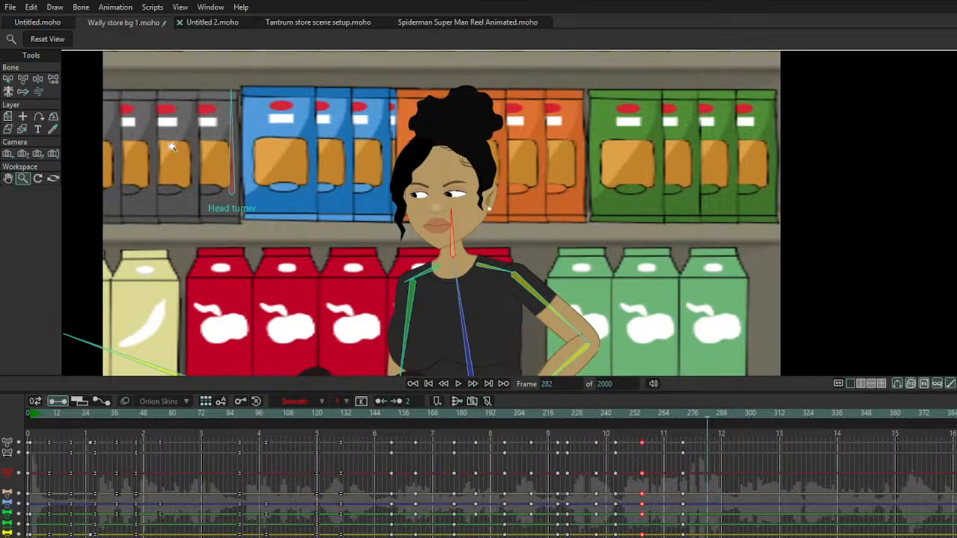
scroll(108, 213, down, 1)
drag(536, 397, 552, 368)
key(t)
drag(458, 266, 521, 222)
drag(522, 330, 501, 359)
drag(400, 358, 380, 361)
Step: Add an in-between pose at frame 278 with the torso more upright, and move the frame 282 body keyframes to 285
key(space)
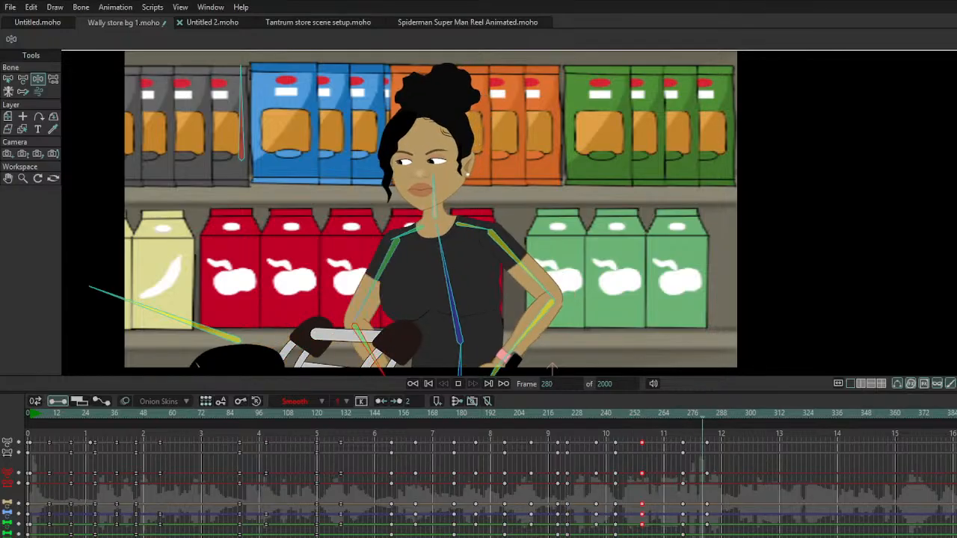
key(space)
key(space)
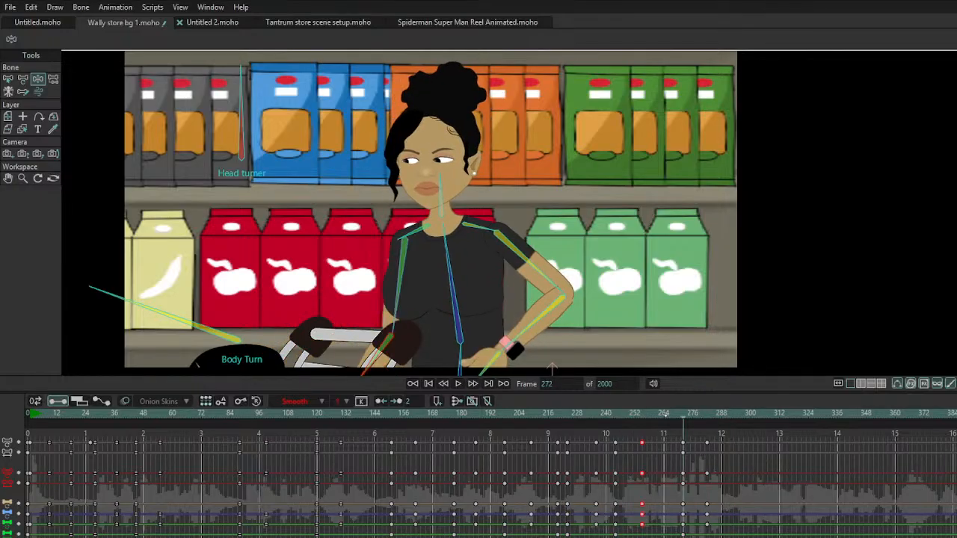
drag(446, 257, 445, 259)
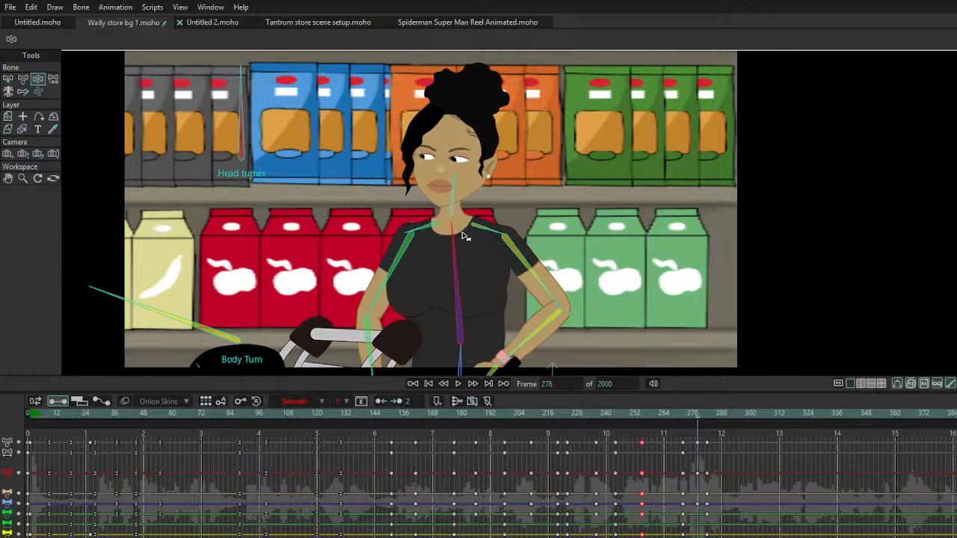
drag(641, 444, 714, 444)
key(space)
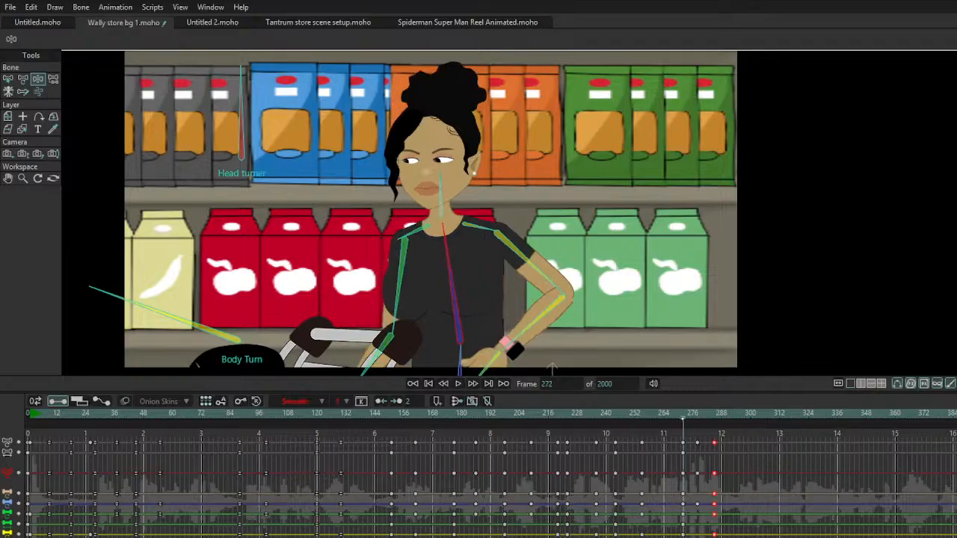
key(space)
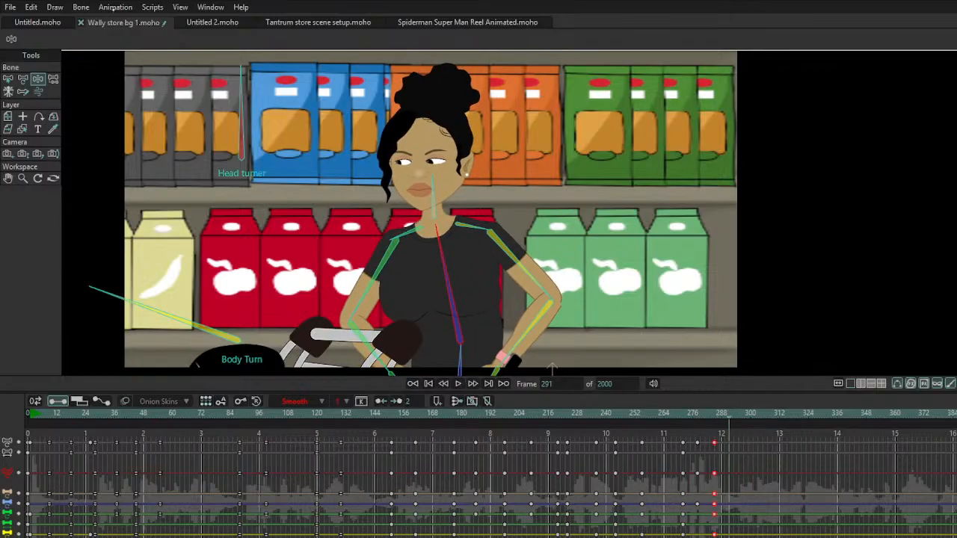
Step: Hold the body pose at frame 291, and at frame 301 straighten the torso and bring the watch arm across her chest
click(757, 431)
drag(525, 339, 455, 276)
drag(366, 334, 404, 299)
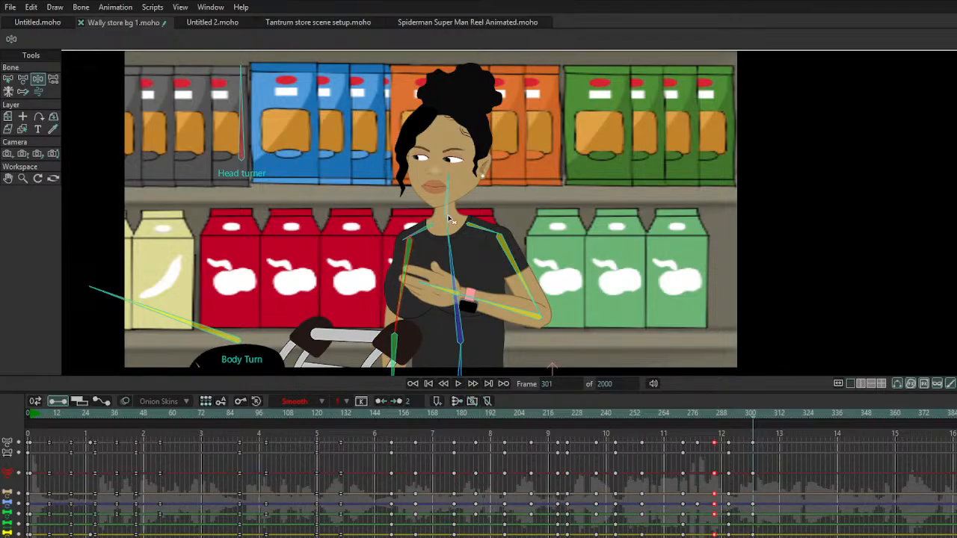
drag(450, 242, 454, 242)
drag(468, 174, 466, 172)
drag(494, 305, 489, 305)
Step: At frame 301, redirect the woman's pupils, adjust the Eye, Angry/Concern, Eyebrows and Blink bones, and preview the new expression
click(816, 128)
click(588, 191)
click(454, 153)
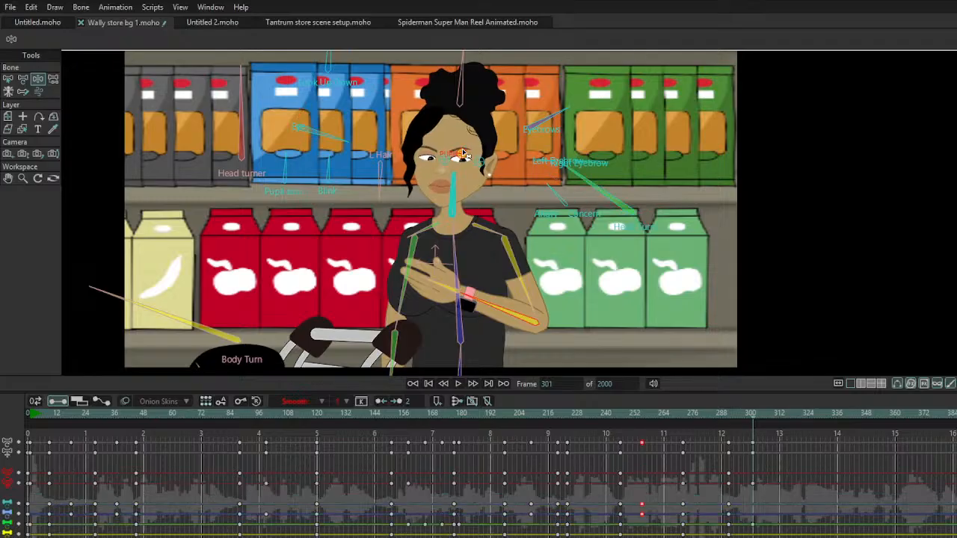
click(331, 133)
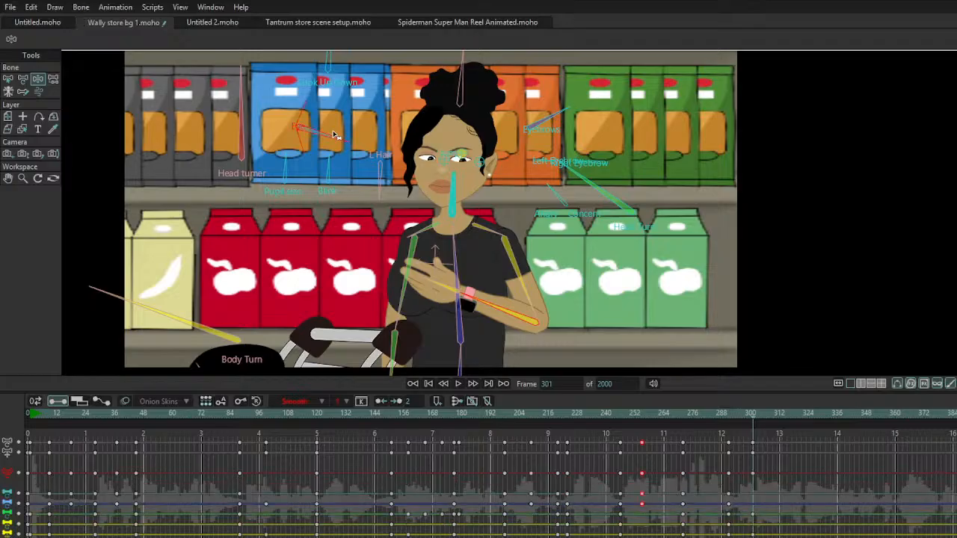
click(557, 196)
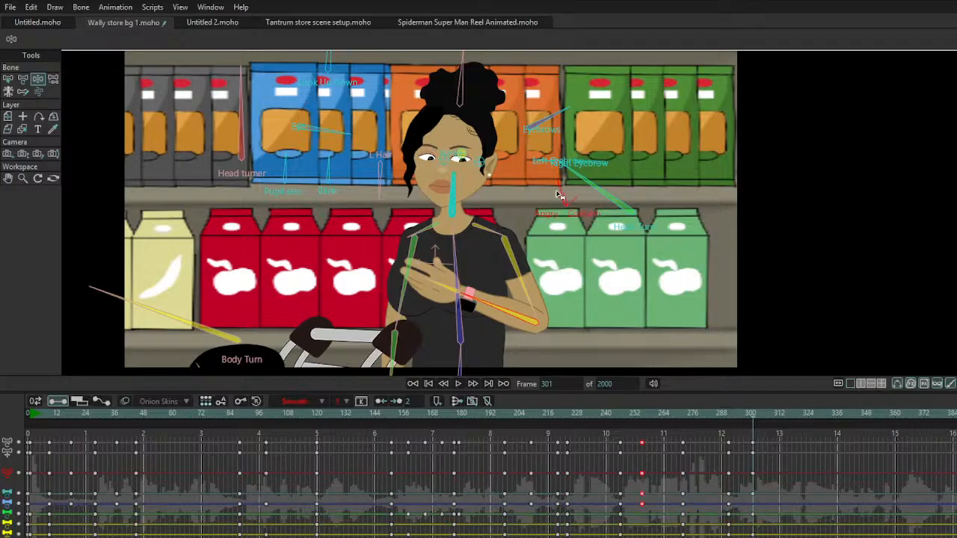
click(464, 154)
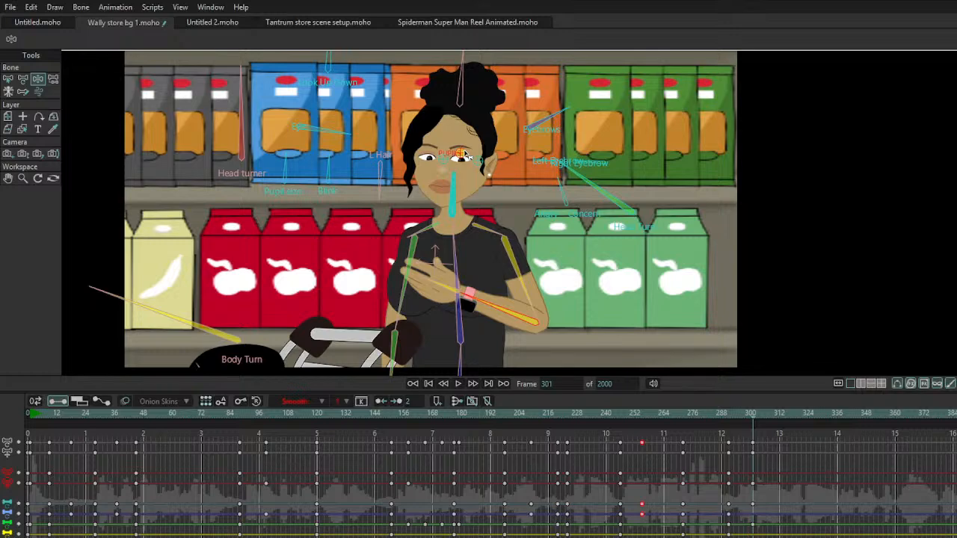
click(555, 116)
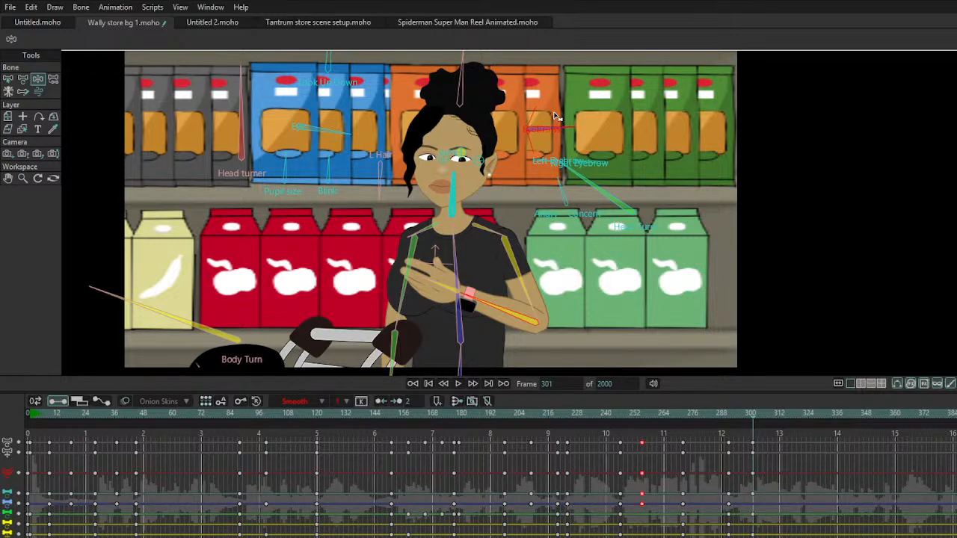
click(334, 137)
click(327, 163)
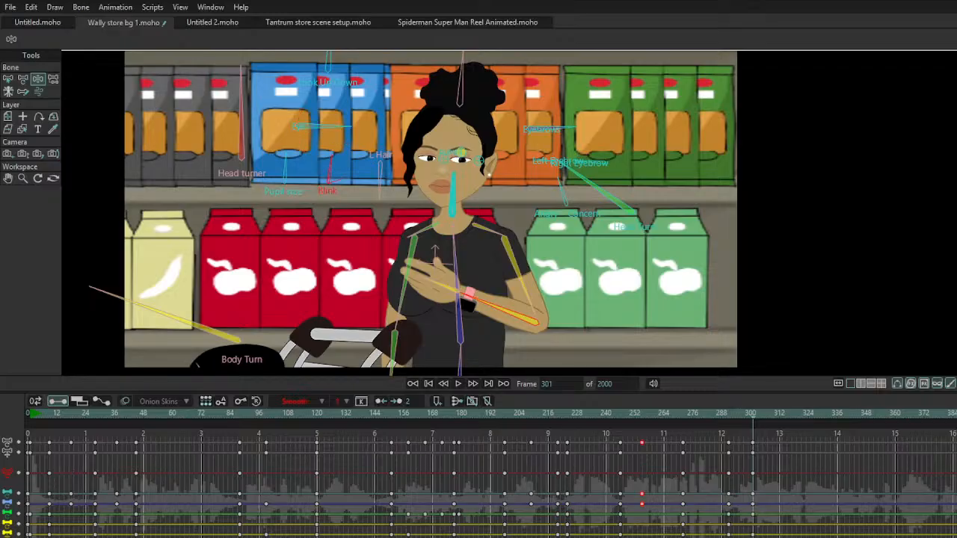
click(418, 428)
key(space)
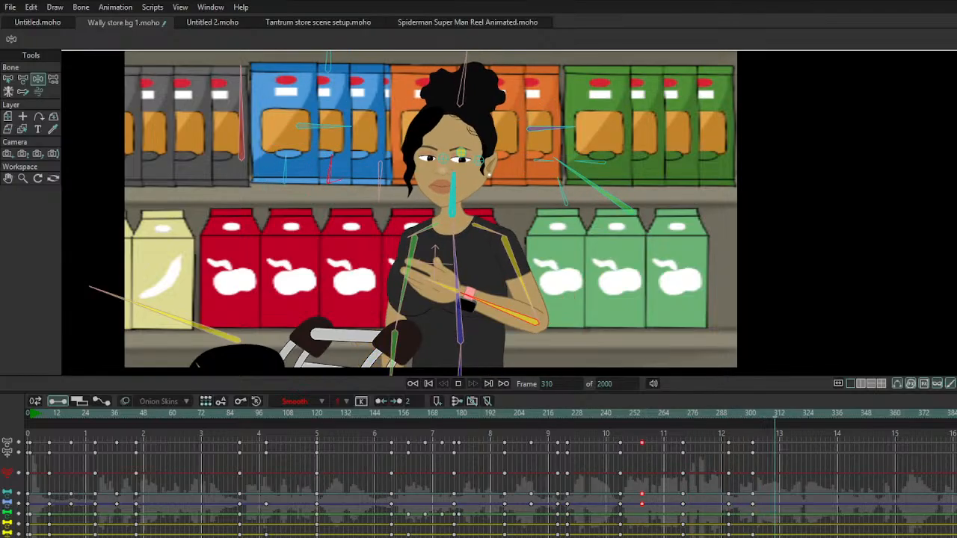
Step: Hold the body pose at frame 315, and at frame 325 lean the torso toward the cart and lower the watch arm to her hip
key(space)
drag(848, 419, 752, 418)
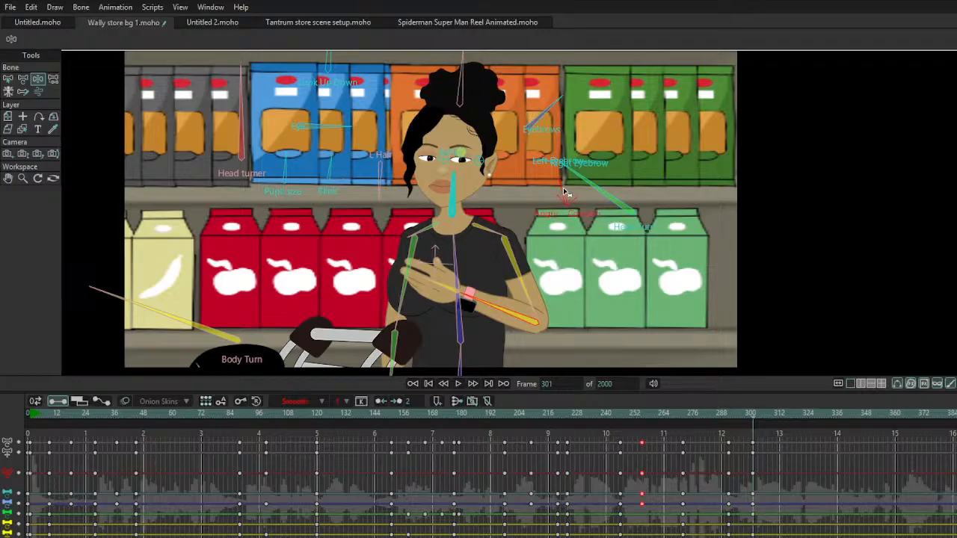
key(space)
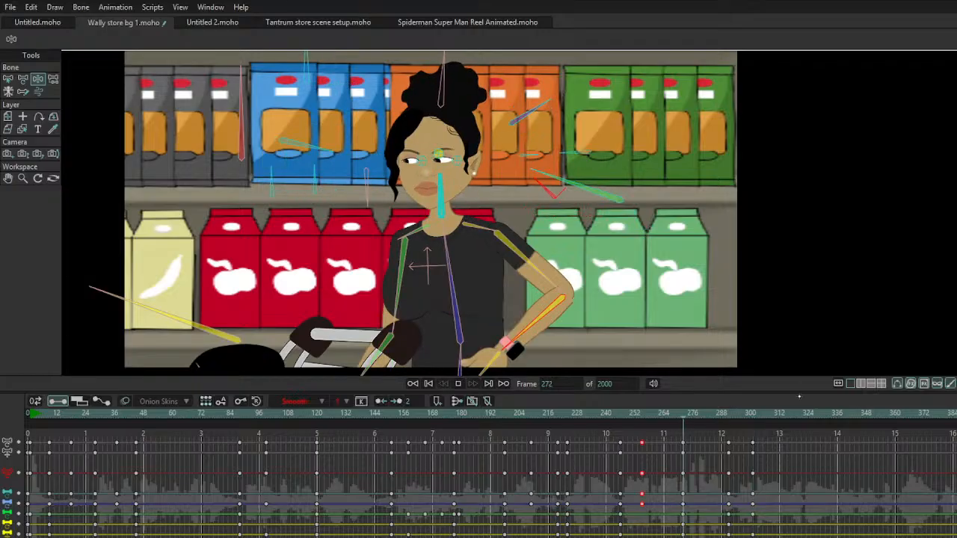
key(space)
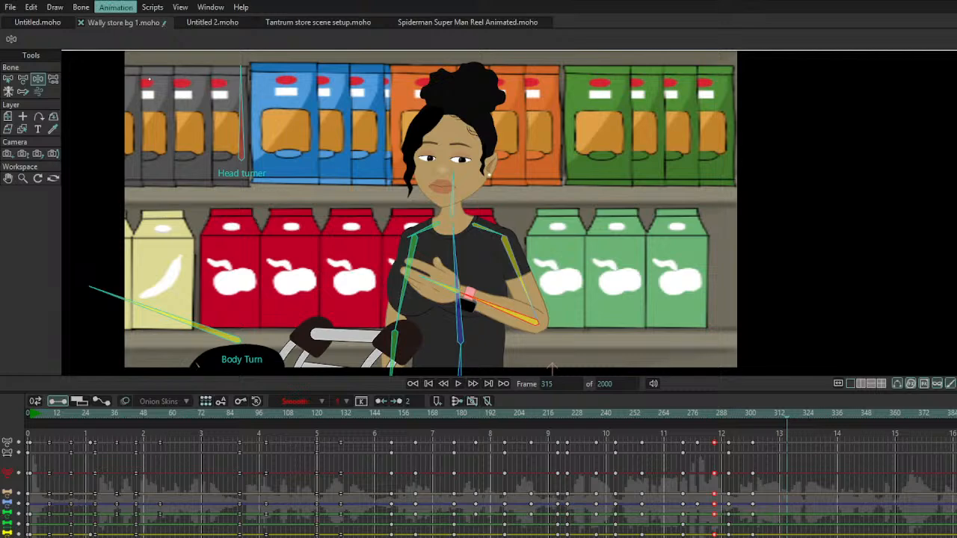
key(Right)
key(Right)
key(Right)
key(Right)
key(Right)
key(Right)
key(Right)
key(Right)
key(Right)
key(Right)
drag(457, 246, 452, 248)
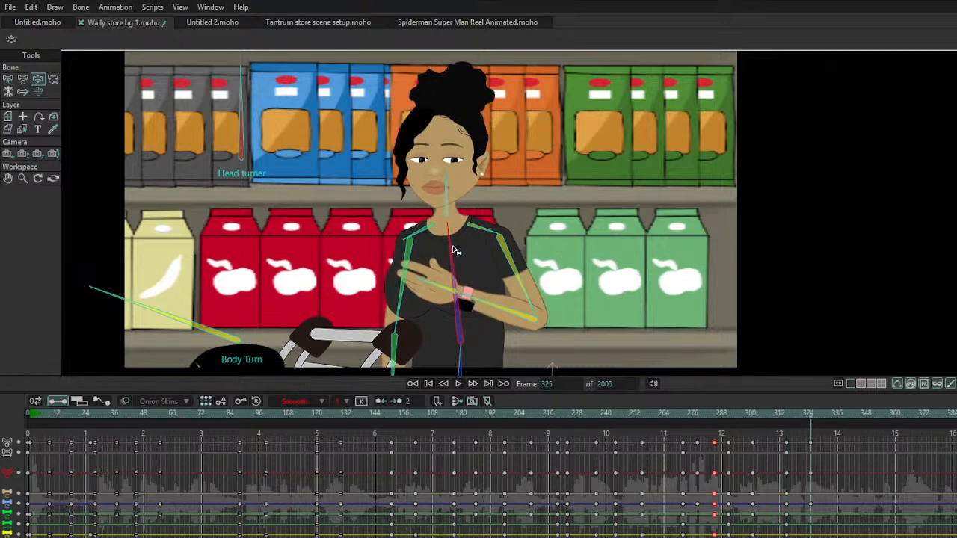
drag(463, 294, 500, 371)
Step: At frame 331, straighten the torso away from the cart and rotate the cart-side forearm outward
key(Right)
key(Right)
key(Right)
key(Right)
key(Right)
key(Right)
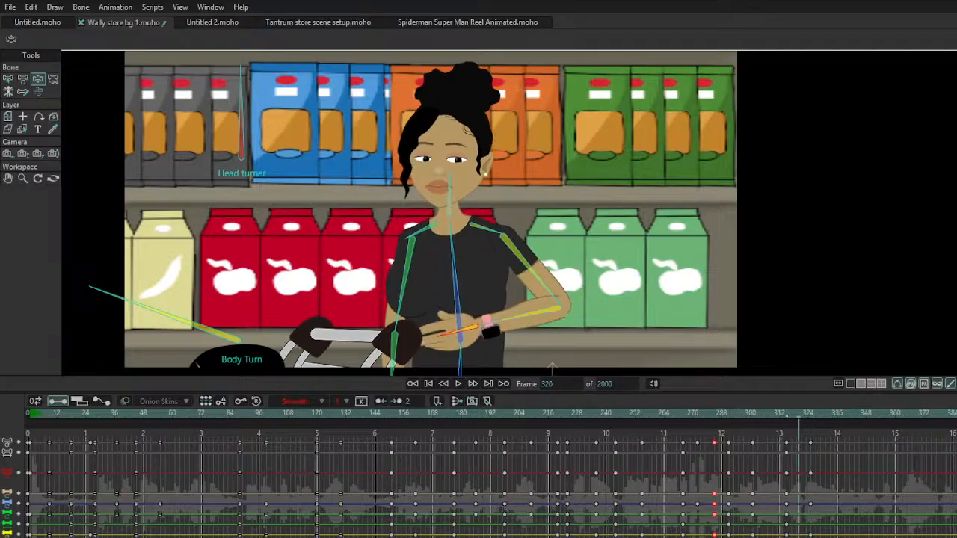
drag(456, 274, 462, 274)
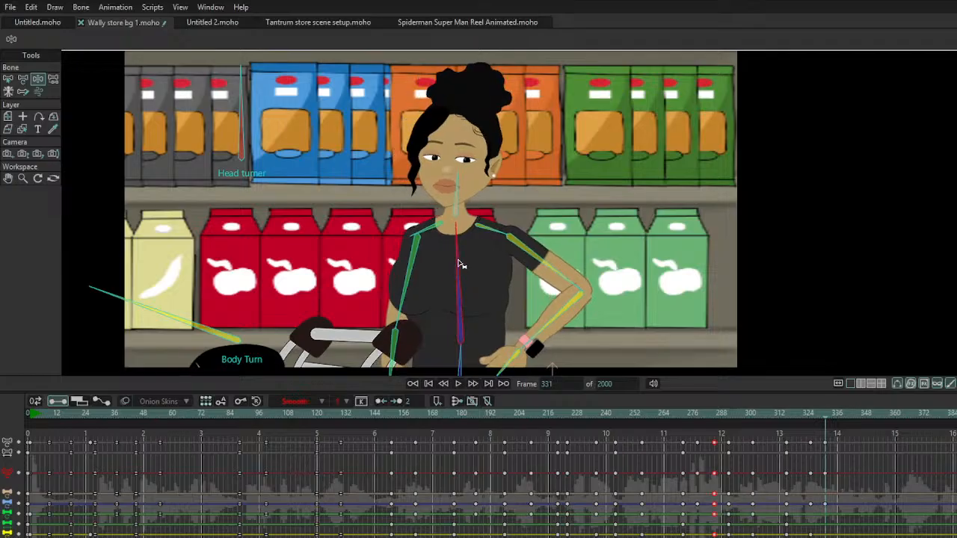
drag(410, 313, 388, 353)
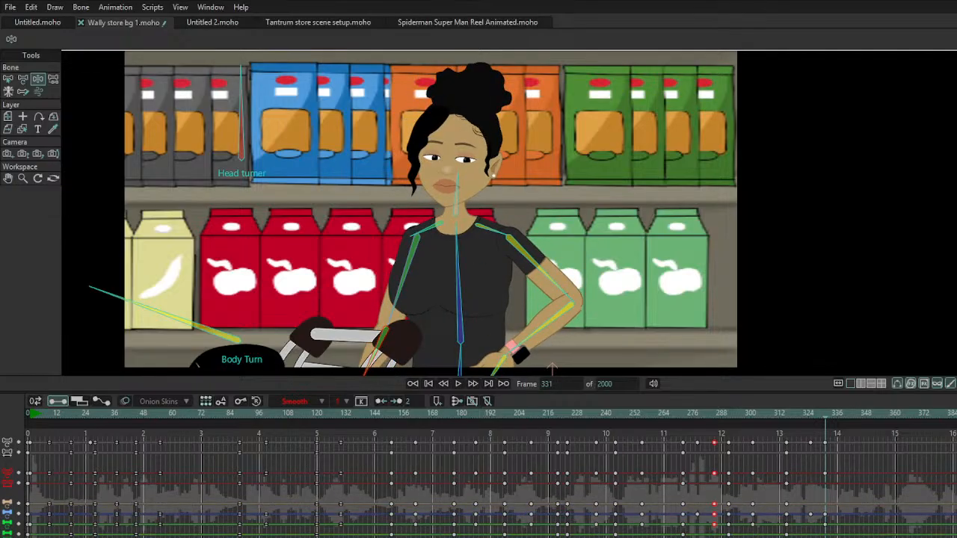
Step: At frame 331, adjust the Head Turn and Eyebrows bones and redirect the pupils to change her expression
click(953, 217)
drag(598, 190, 567, 241)
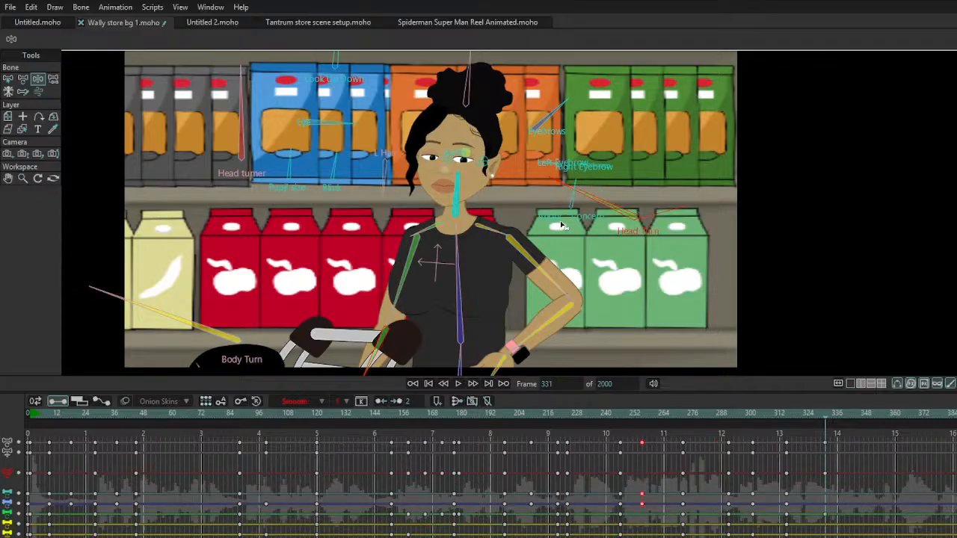
click(458, 155)
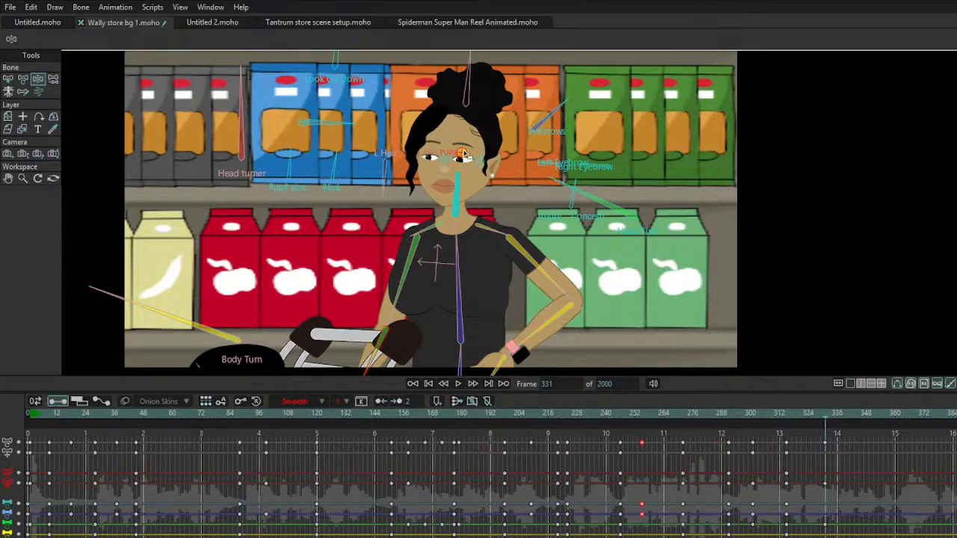
drag(605, 118, 565, 107)
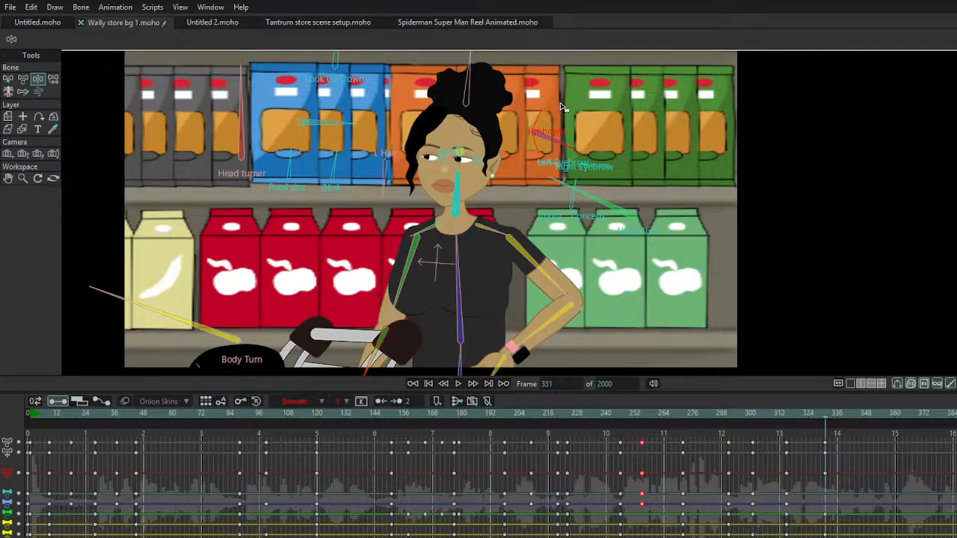
click(460, 155)
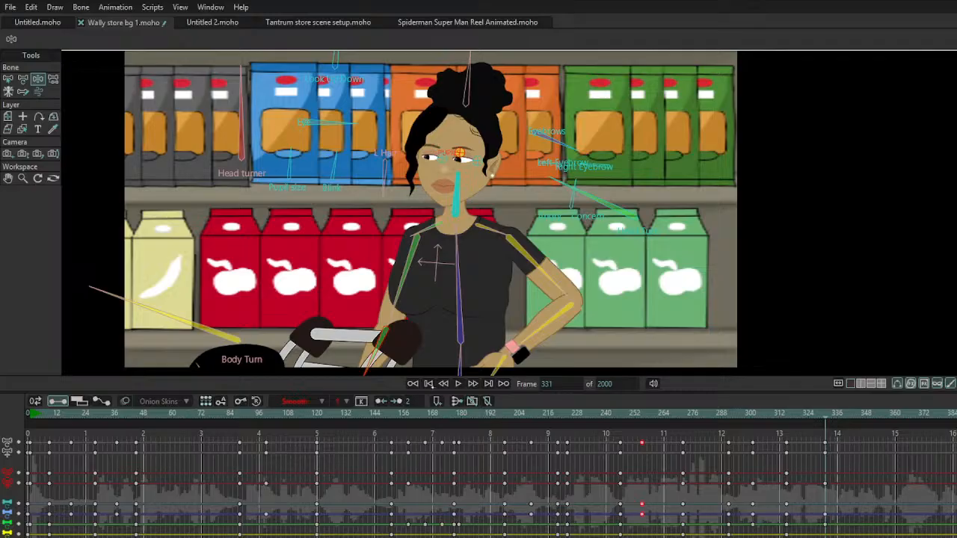
Step: Play the scene from the start to about frame 341 to review the new poses and expressions
click(429, 384)
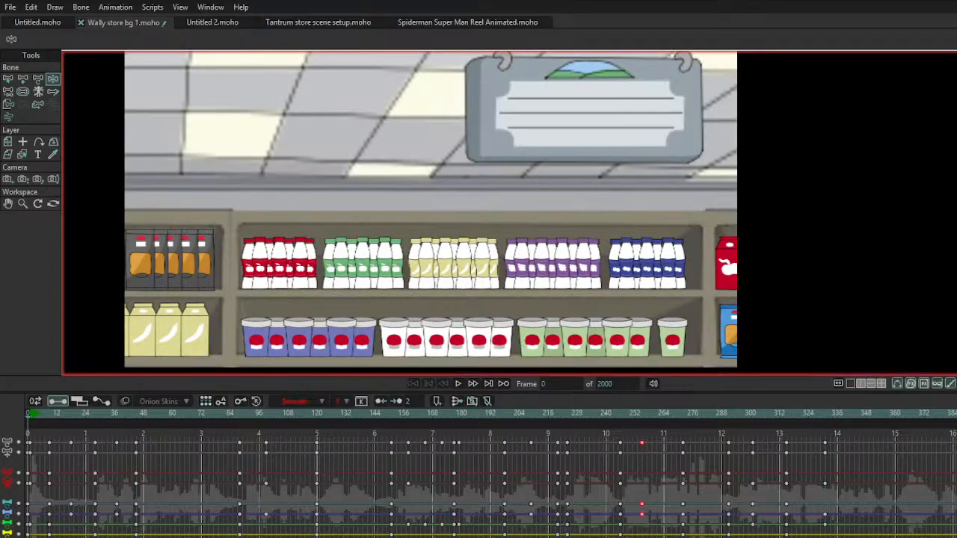
key(space)
click(23, 178)
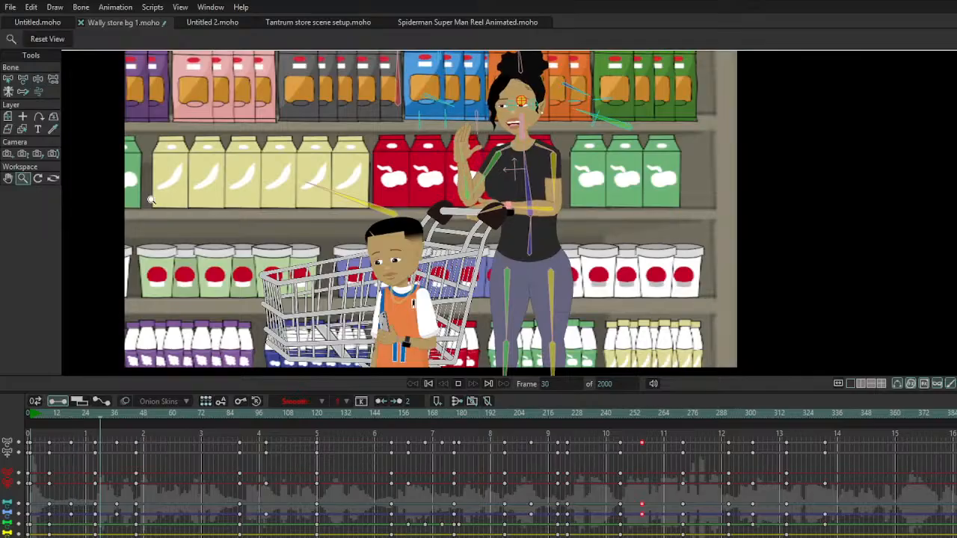
click(7, 178)
drag(380, 123, 395, 142)
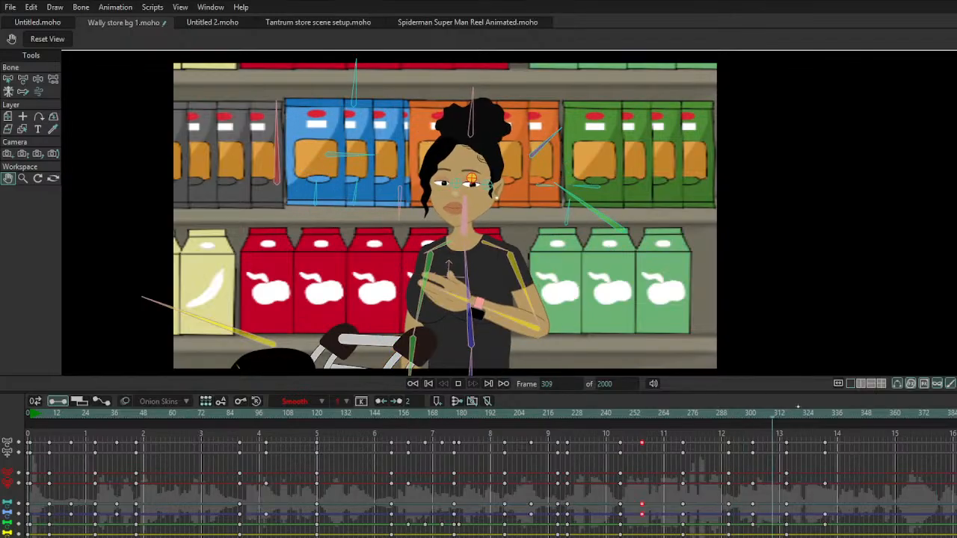
key(space)
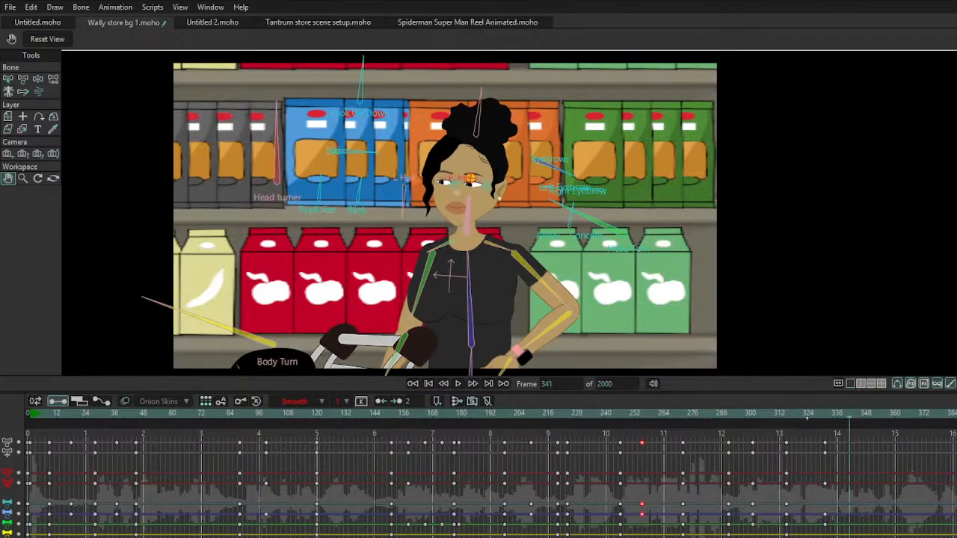
Step: Move the frame 325 body keyframe to about frame 323, set the body keyframes from 315 to 331 to Linear, and preview the motion
click(876, 342)
click(809, 444)
drag(777, 437, 873, 537)
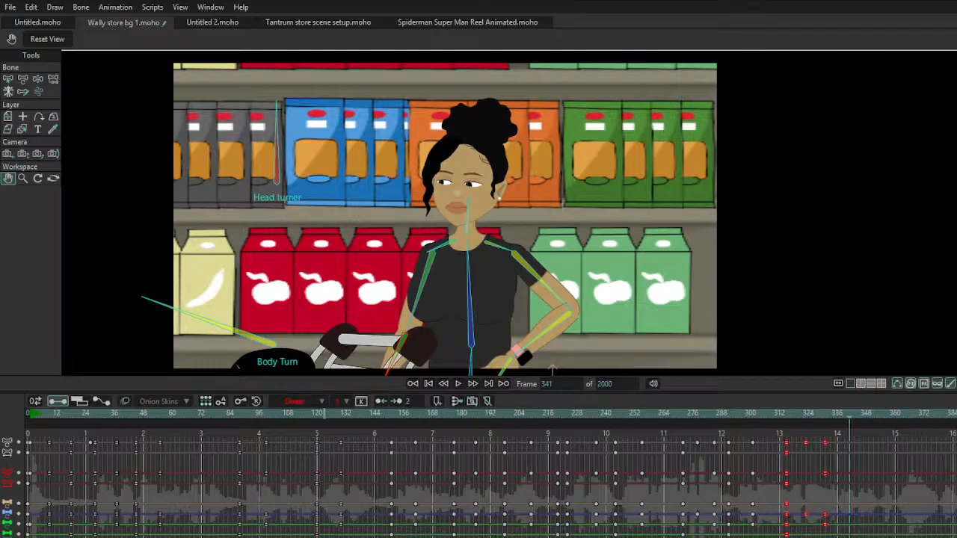
key(space)
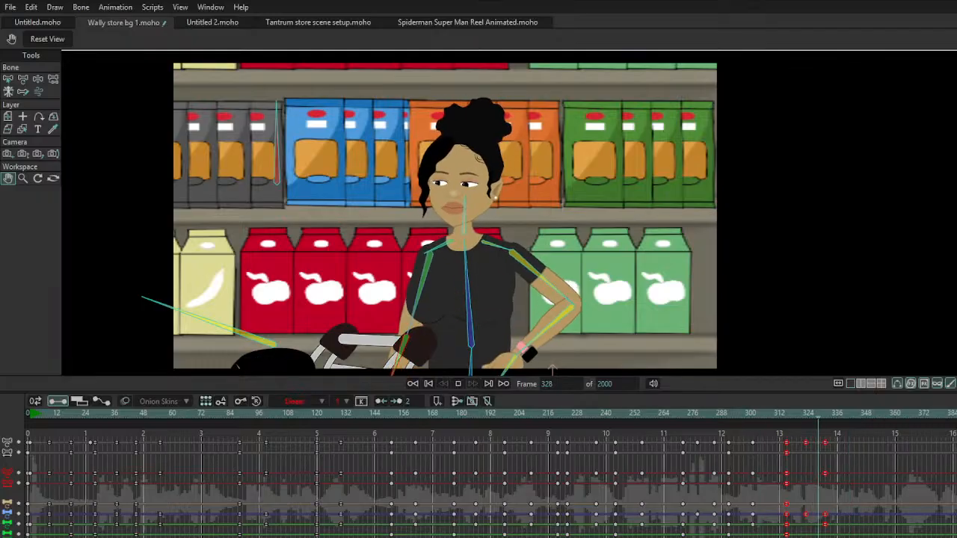
key(space)
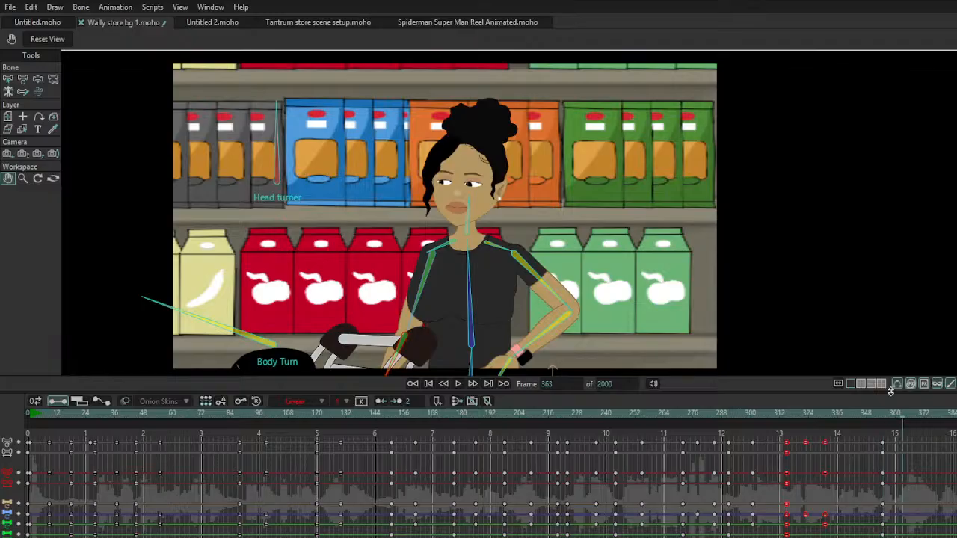
Step: Hold the body pose at frame 355, and at frame 363 lean the torso toward the cart, adjust the hip-side arm and tilt the head
mouse_move(471, 272)
mouse_down()
mouse_move(466, 256)
mouse_move(477, 260)
mouse_up()
click(38, 79)
drag(542, 324, 537, 330)
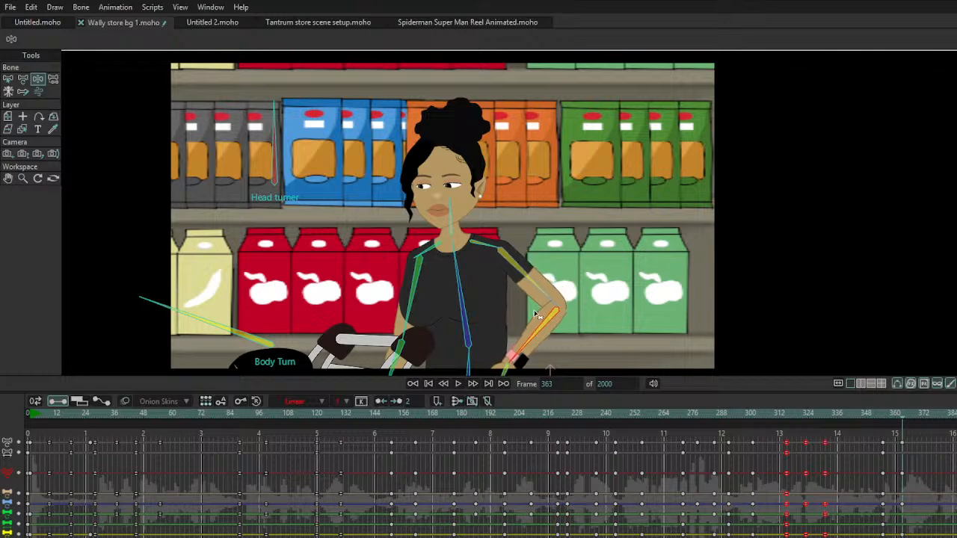
drag(444, 176, 448, 181)
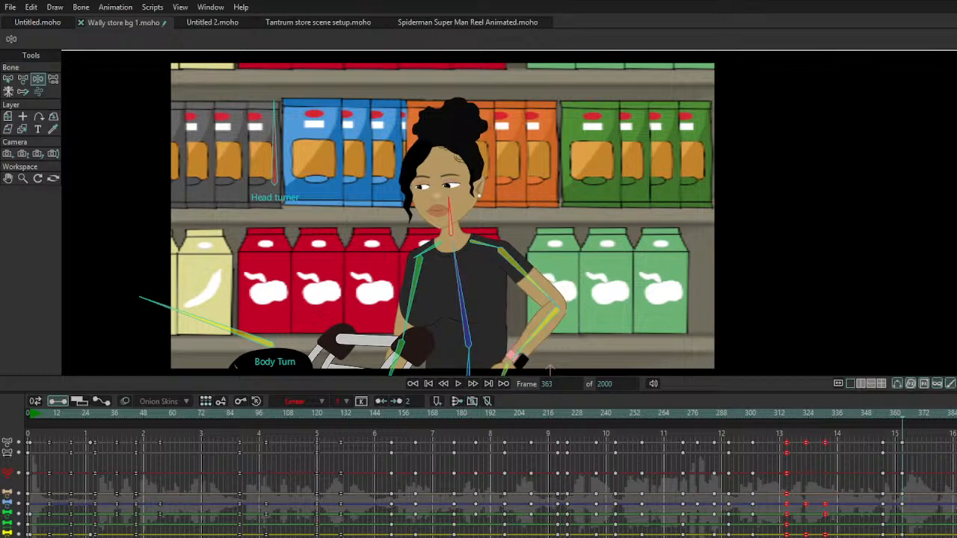
Step: At frame 363, rotate the Eye bone to change the woman's eye shape and preview the expression
click(643, 197)
click(335, 172)
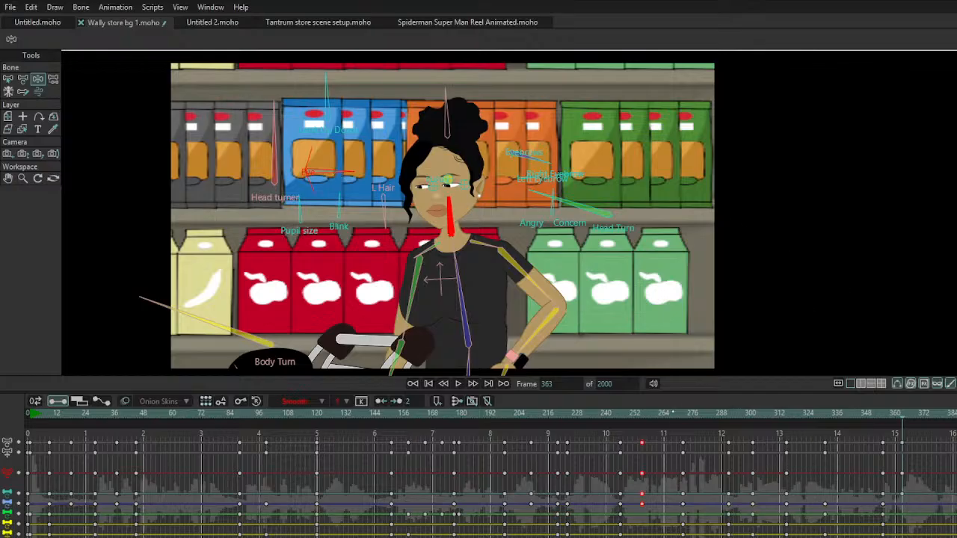
key(space)
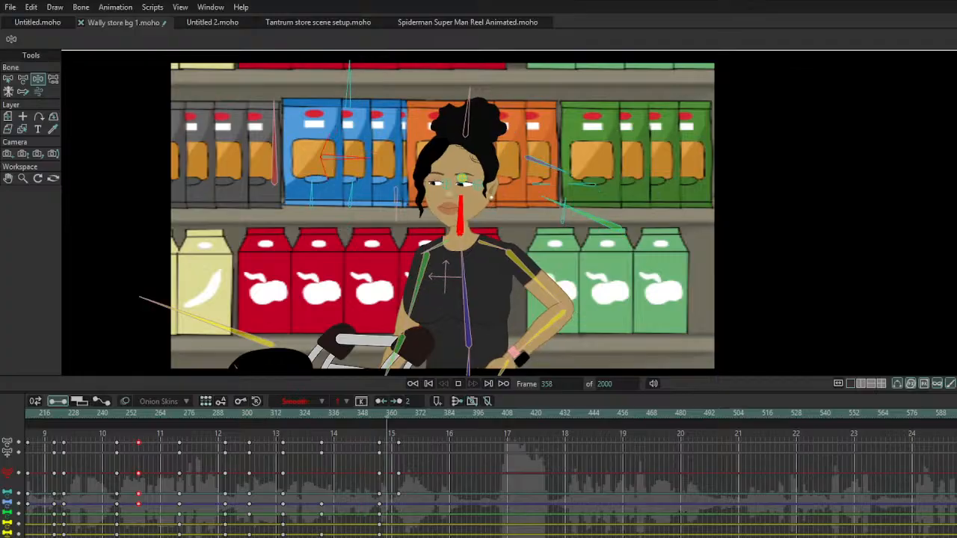
key(space)
Step: Undo the shift of the head keyframes and move the body keyframes at frame 363 to frame 366
drag(400, 444, 406, 444)
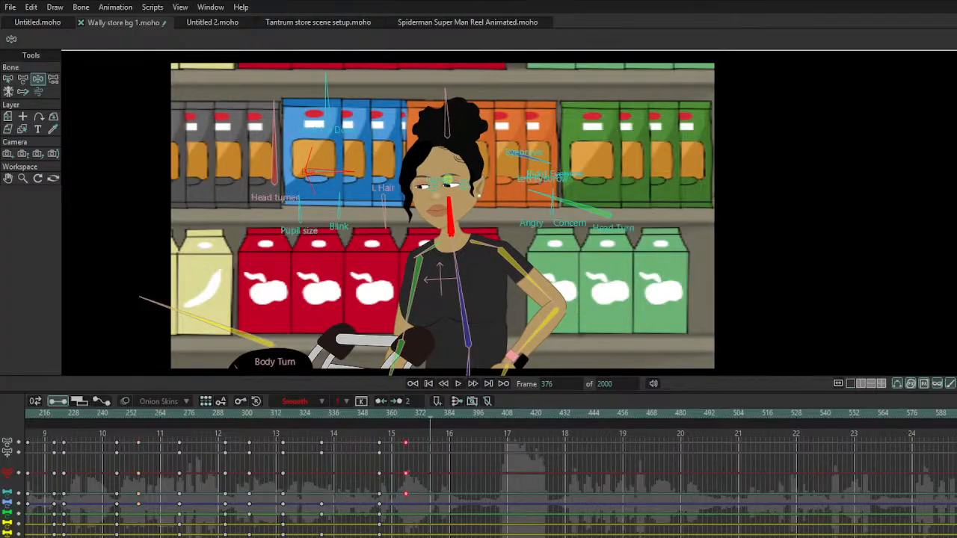
key(ctrl+z)
click(399, 444)
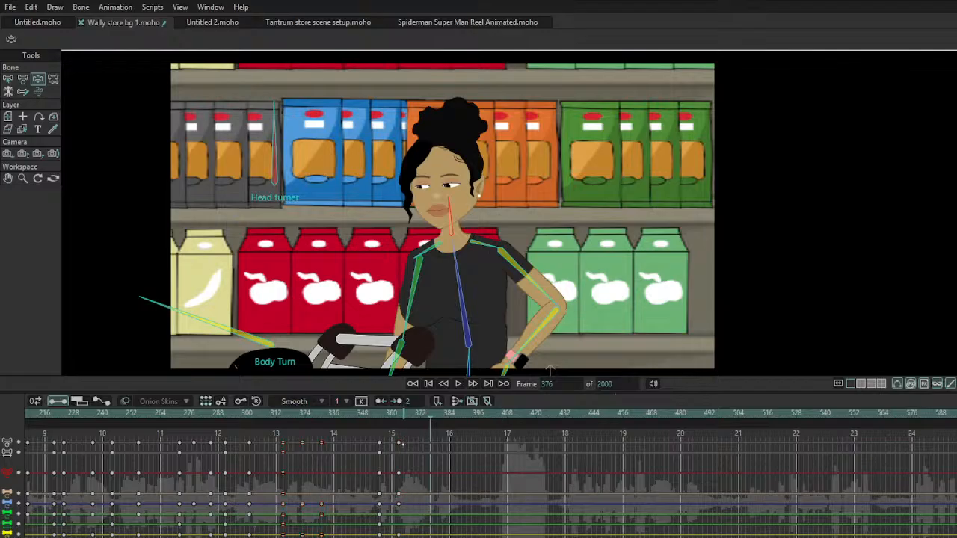
drag(395, 437, 416, 536)
drag(401, 473, 406, 473)
Step: Play back the retimed lean from frame 354 and listen to the dialogue audio on to about frame 464
click(379, 413)
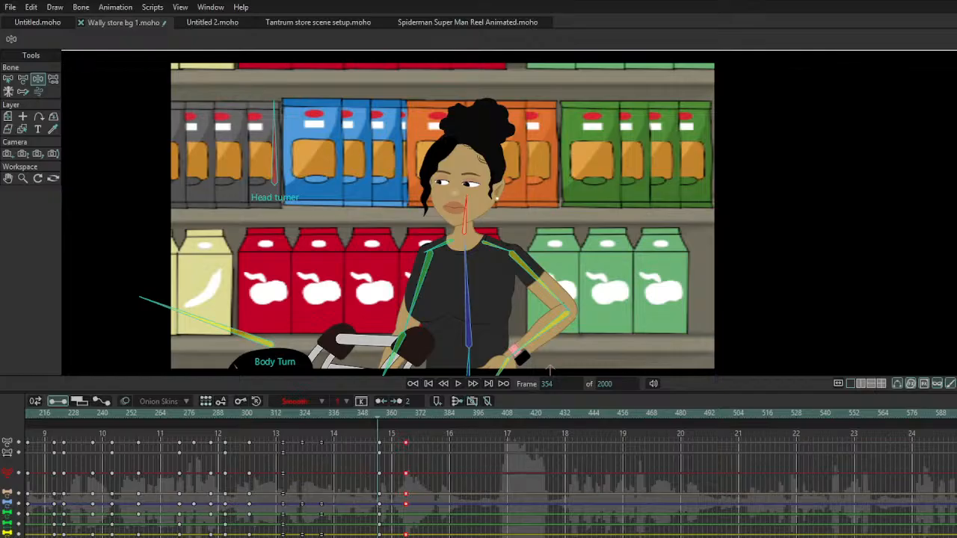
key(space)
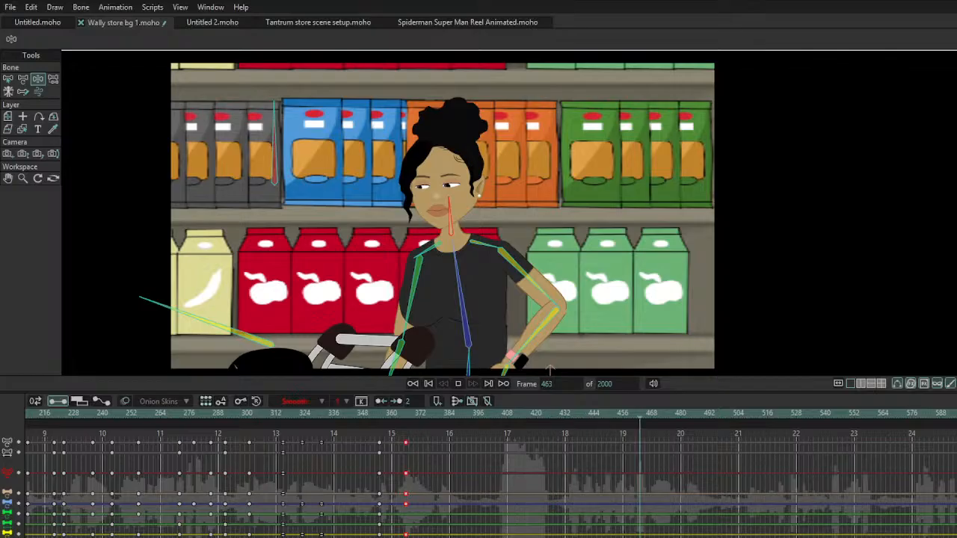
key(space)
key(space)
key(space)
click(412, 415)
key(space)
key(space)
click(393, 423)
key(space)
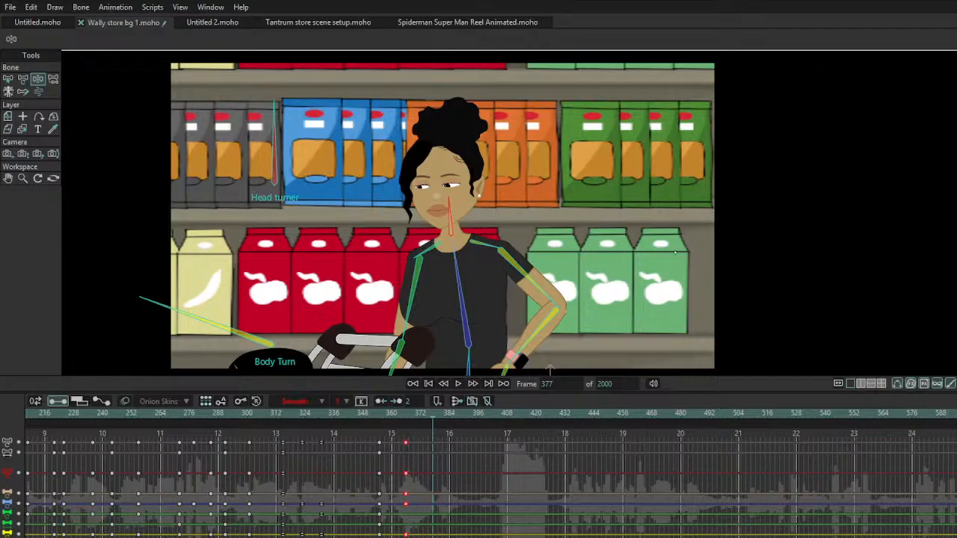
key(ctrl+shift+Left)
key(space)
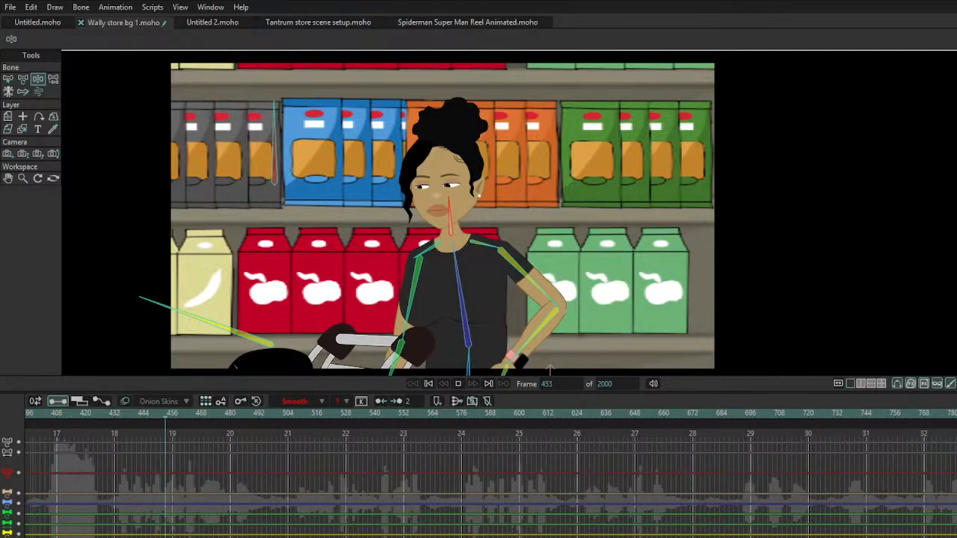
key(space)
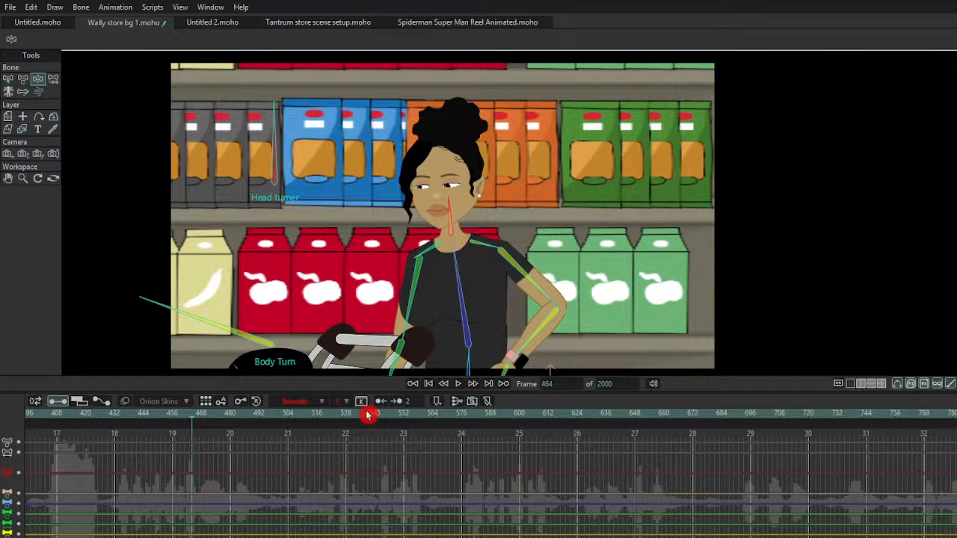
Step: Return to the lip-sync section and switch the woman's mouth shape to Ah at frame 232
click(430, 385)
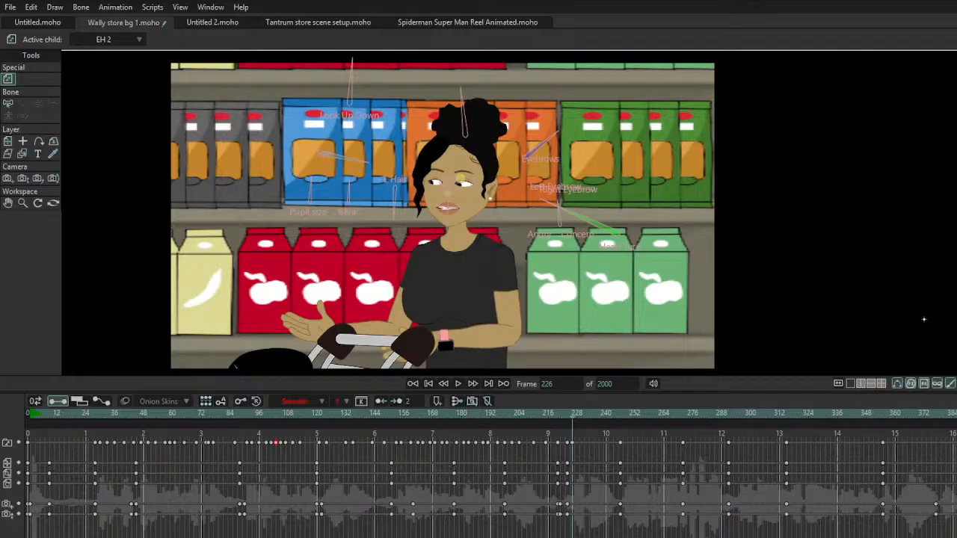
key(Right)
key(Right)
key(Right)
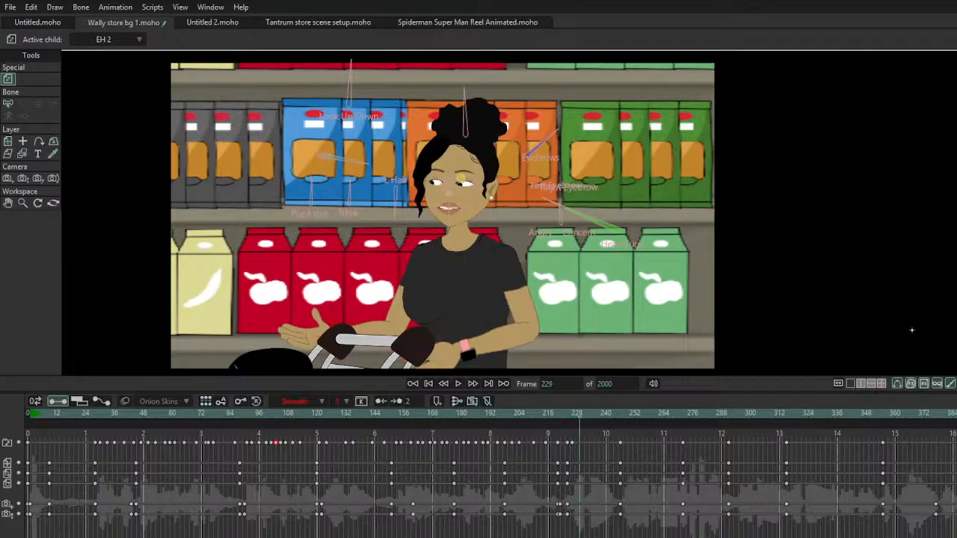
key(Right)
key(Right)
key(Right)
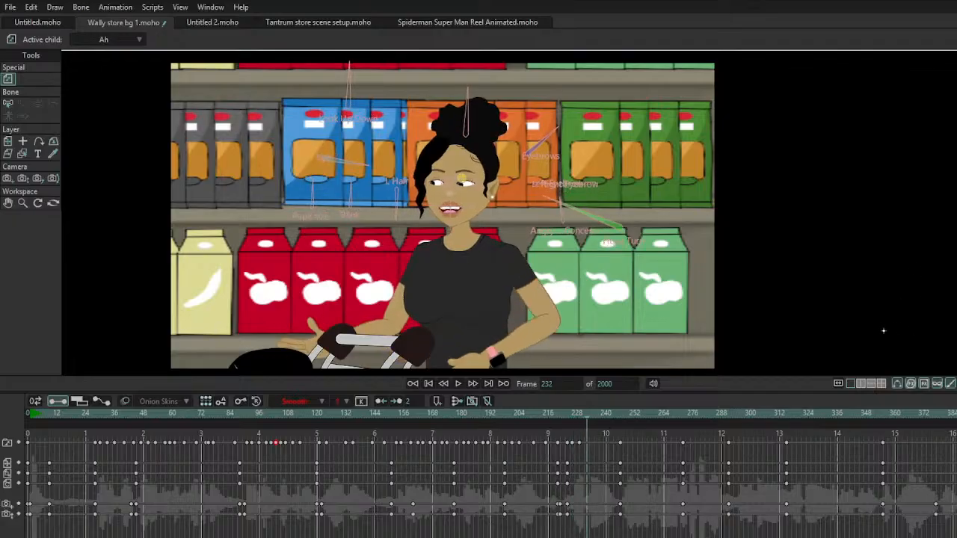
Step: Switch the mouth shape to Frown at frame 234 and to EH 2 at frame 236
key(Right)
key(Right)
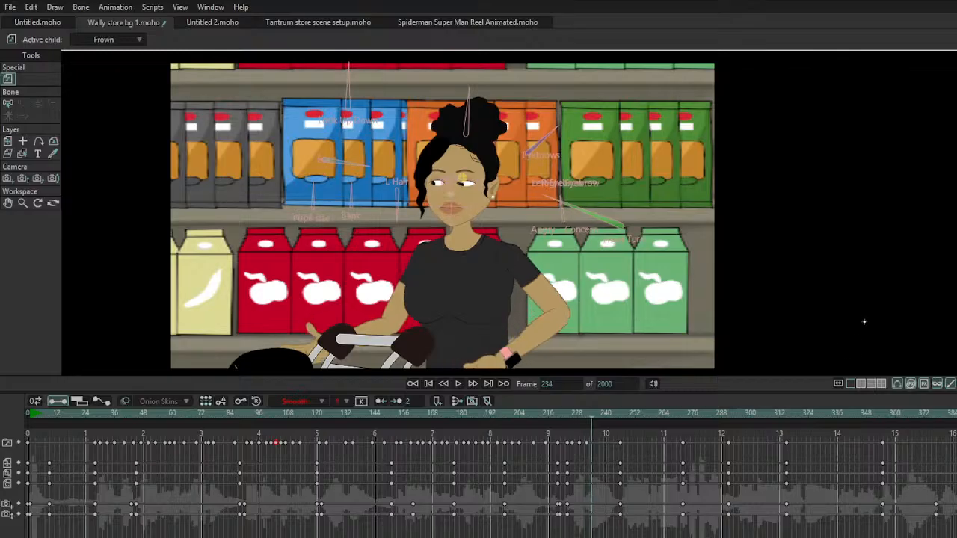
key(Right)
key(Right)
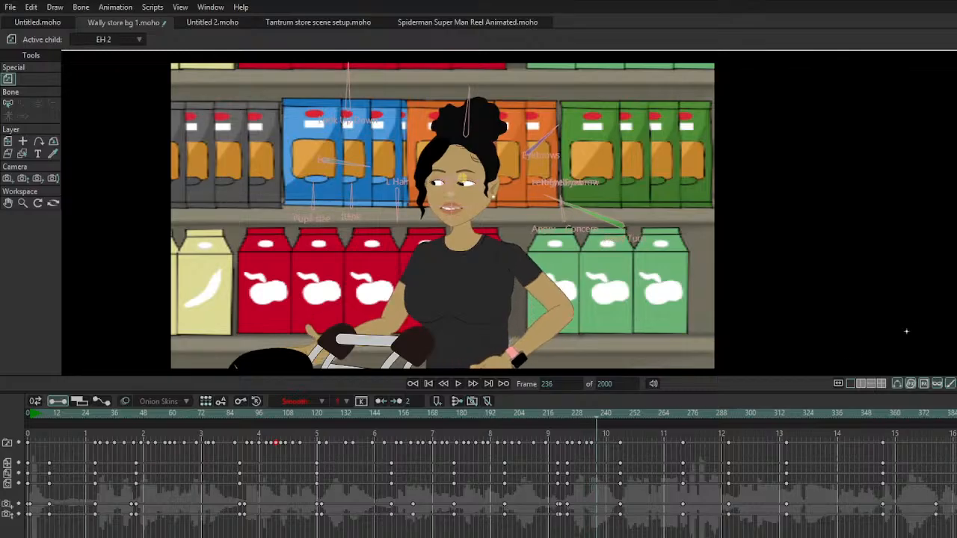
Step: Close the mouth with the Frown shape after frame 236 and play the dialogue up to frame 250
key(Right)
key(Right)
key(Right)
key(Right)
key(Right)
key(Right)
key(Right)
key(Right)
key(Right)
key(Right)
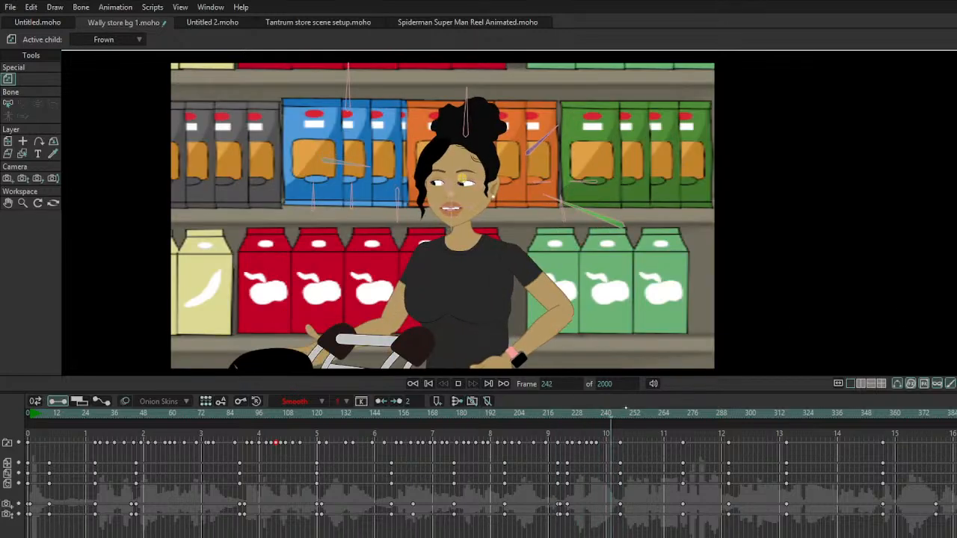
click(631, 422)
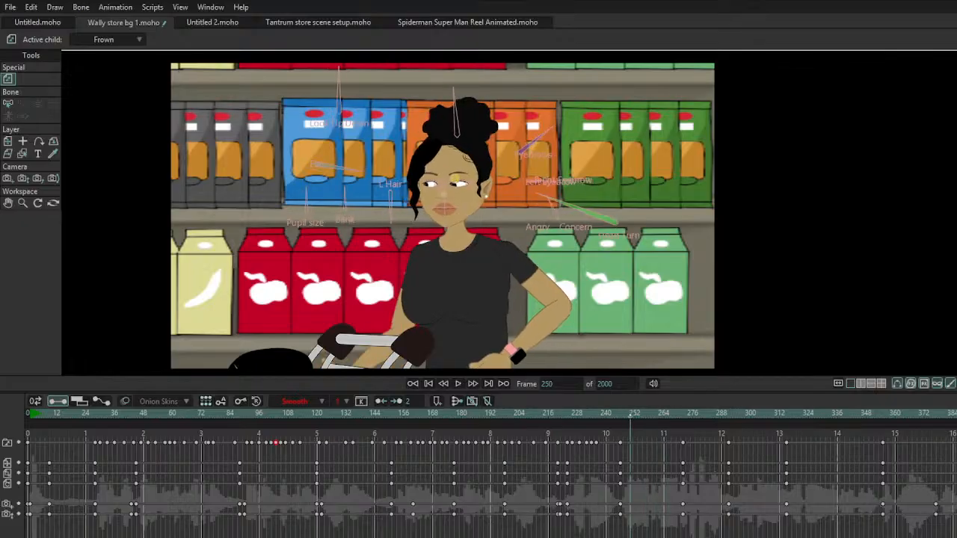
Step: Switch the mouth shape to Ah at frame 252 and to FV at frame 260
key(ctrl+Right)
key(ctrl+Right)
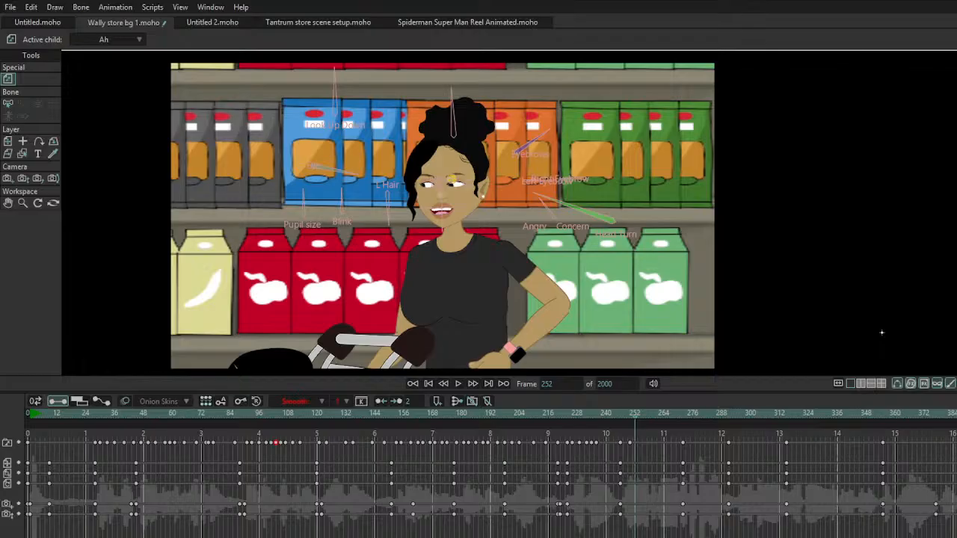
key(ctrl+Right)
key(ctrl+Right)
key(ctrl+Right)
key(ctrl+Right)
key(ctrl+Right)
key(ctrl+Right)
key(ctrl+Right)
key(ctrl+Right)
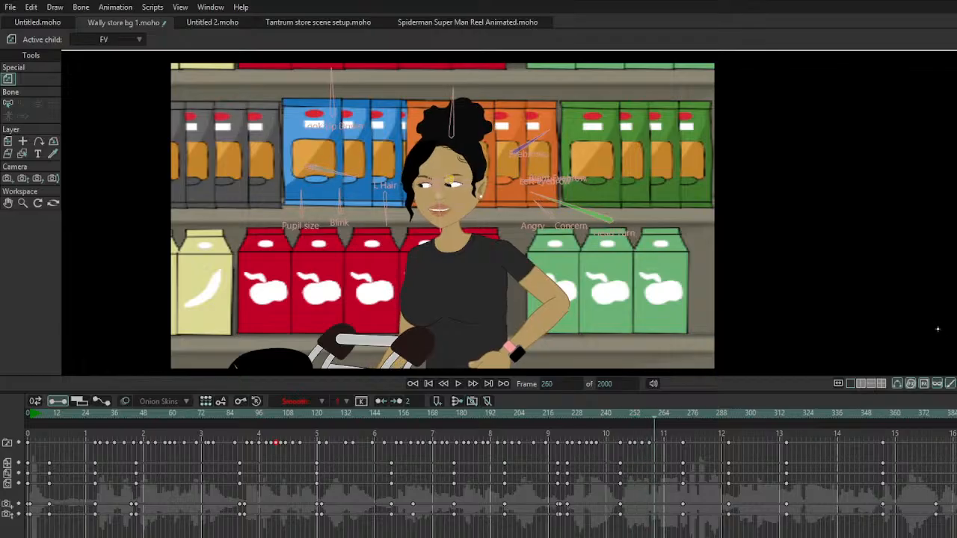
Step: Switch the mouth shape to EH 2 at frame 263 and to QR at frame 266
key(ctrl+Right)
key(ctrl+Right)
key(ctrl+Right)
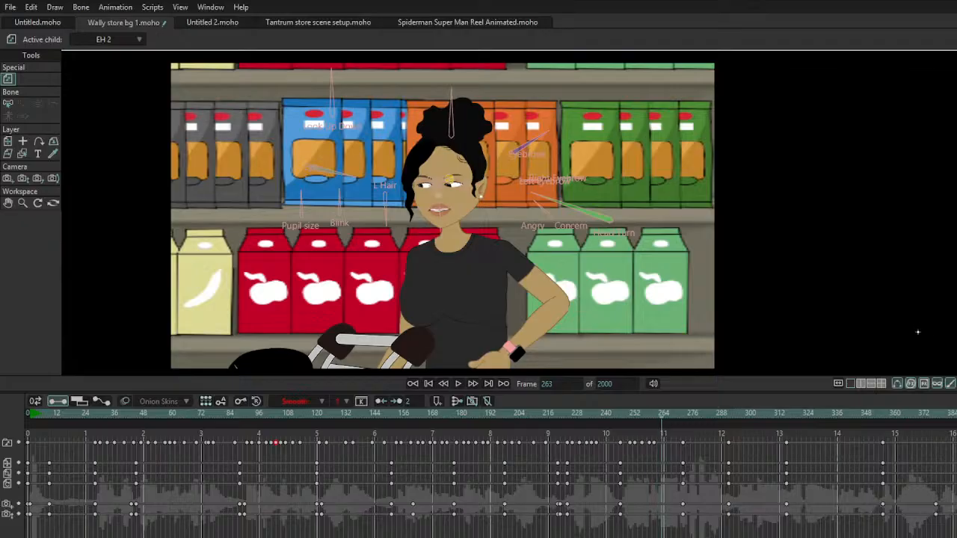
key(ctrl+Right)
key(ctrl+Right)
key(ctrl+Right)
key(ctrl+Right)
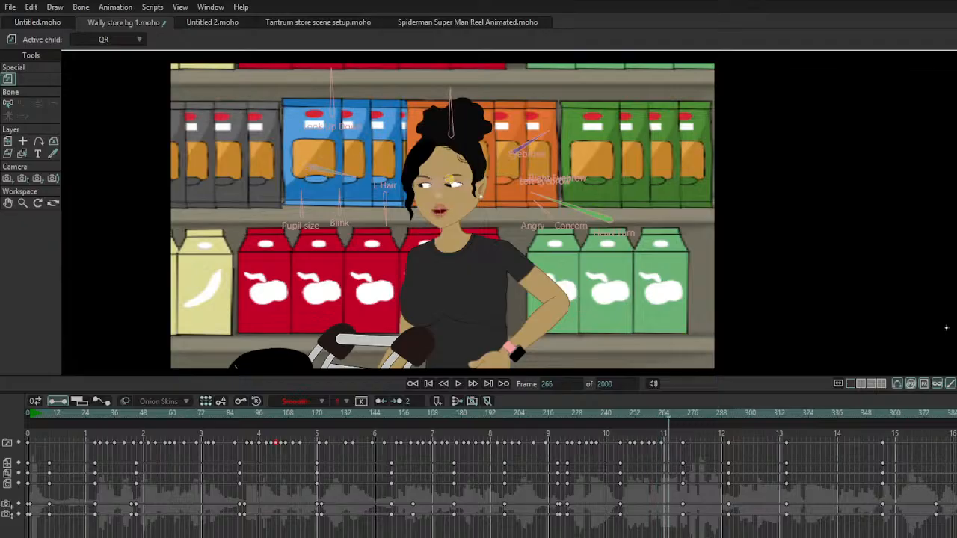
Step: Switch the mouth shape to L at frame 267 and close it with Frown by frame 272
key(ctrl+Right)
key(ctrl+Right)
key(ctrl+Right)
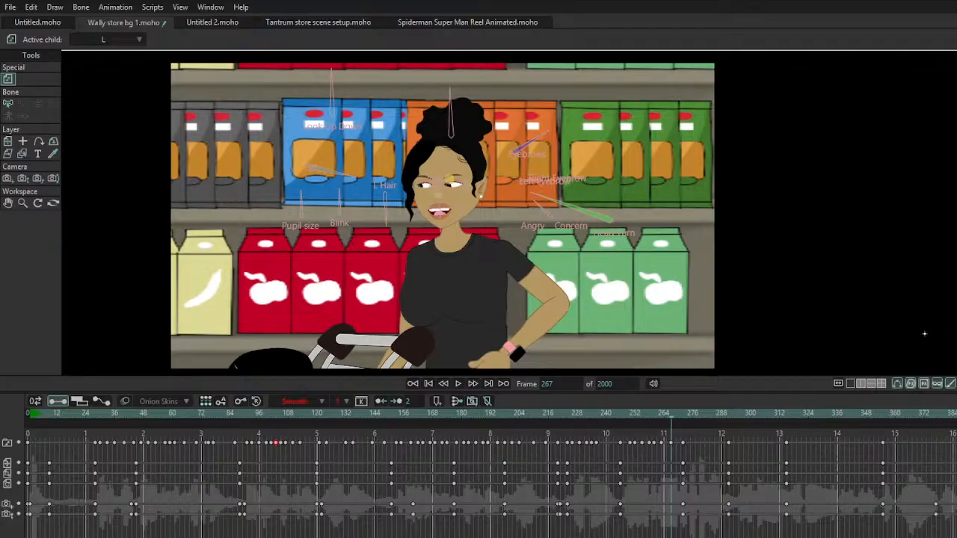
key(ctrl+Right)
key(ctrl+Right)
key(ctrl+Right)
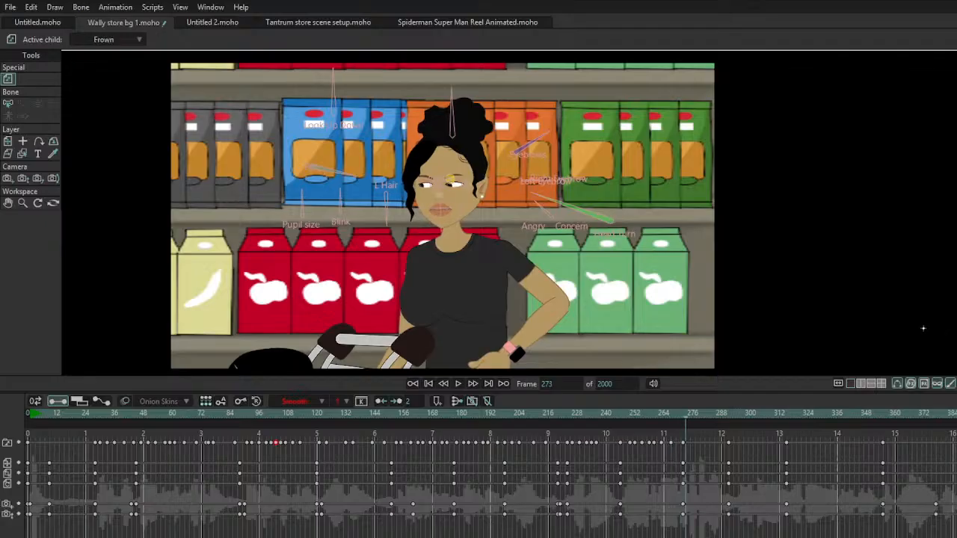
key(ctrl+Left)
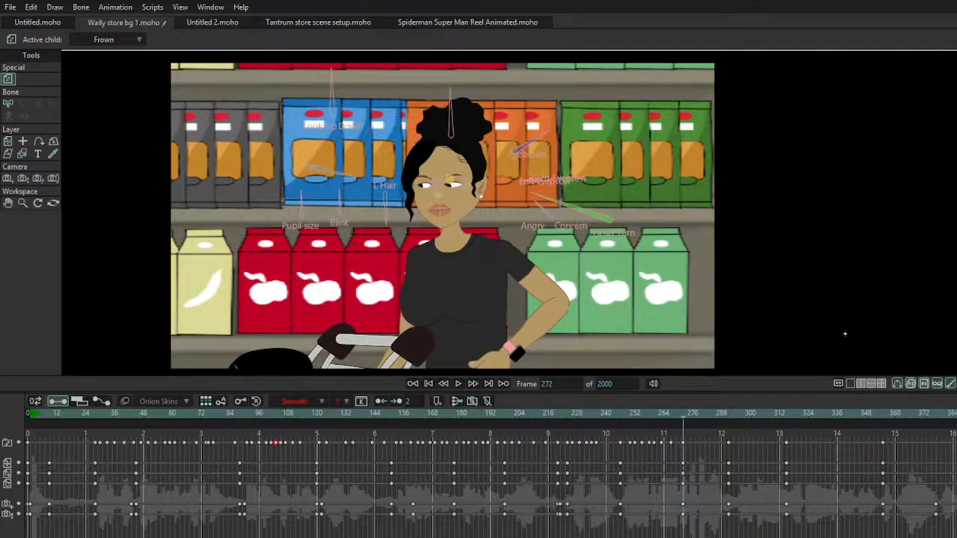
Step: Switch the mouth shape to FV at frame 274, then use EH 2 at frames 278 and 281
key(ctrl+Right)
key(ctrl+Right)
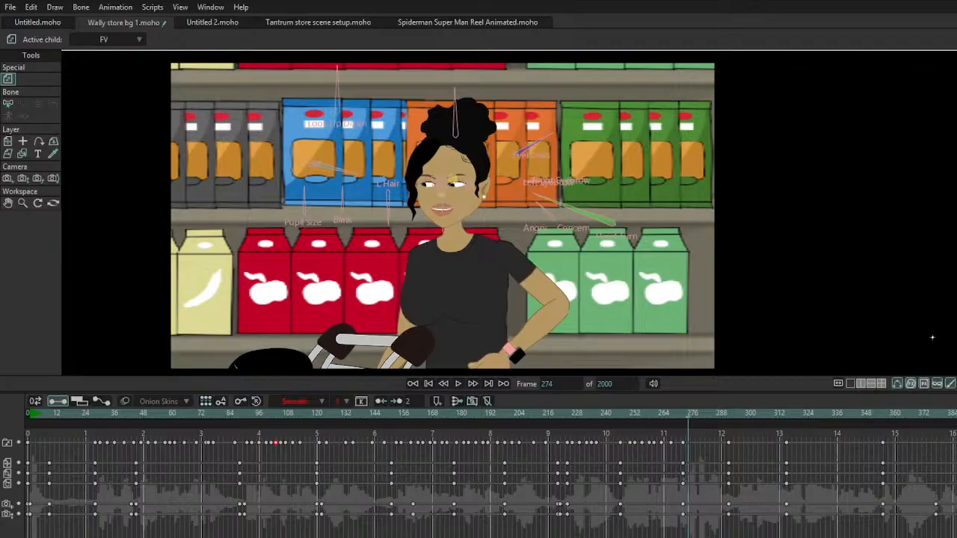
key(ctrl+Right)
key(ctrl+Right)
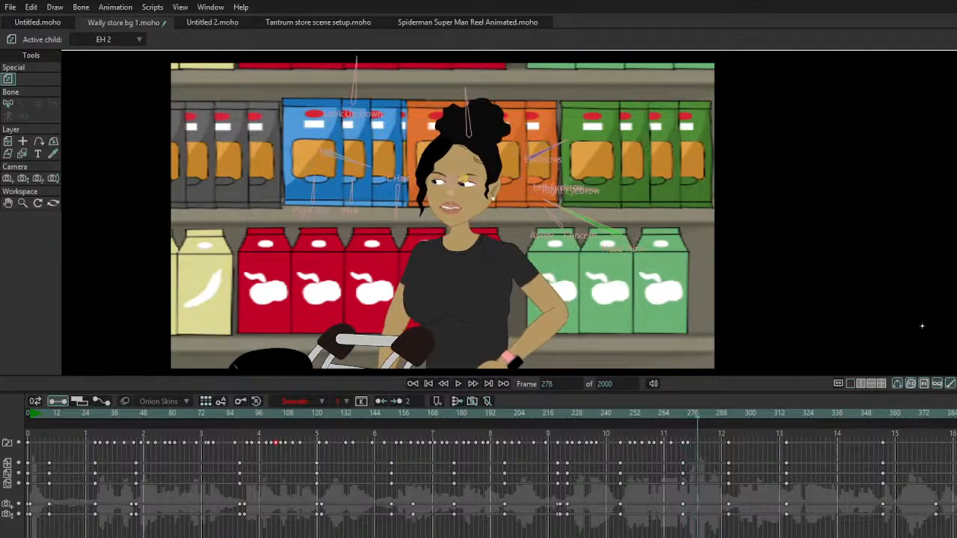
key(ctrl+Right)
key(ctrl+Right)
key(ctrl+Right)
key(ctrl+Right)
key(ctrl+Right)
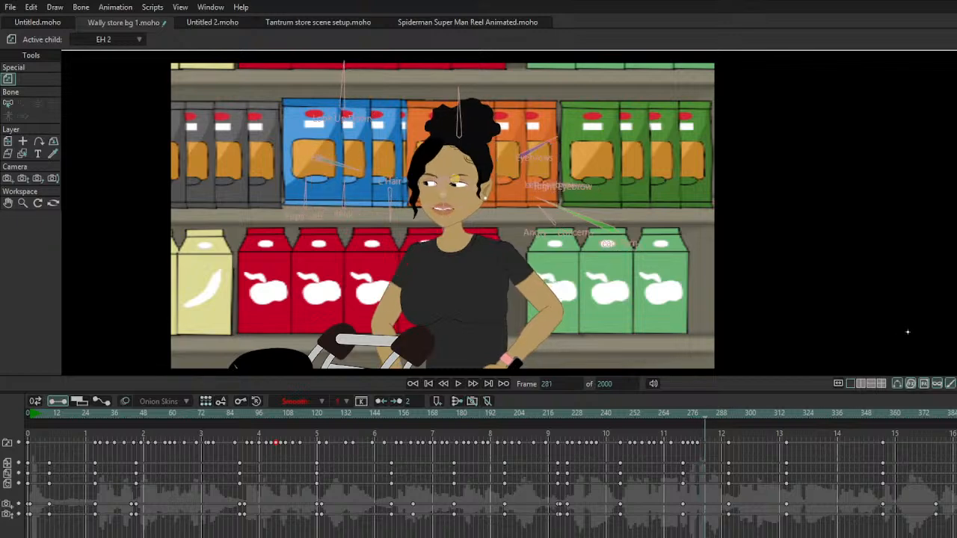
Step: Switch the mouth shape to L at frame 283 and close it with Frown by frame 291
key(ctrl+Right)
key(ctrl+Right)
key(ctrl+Right)
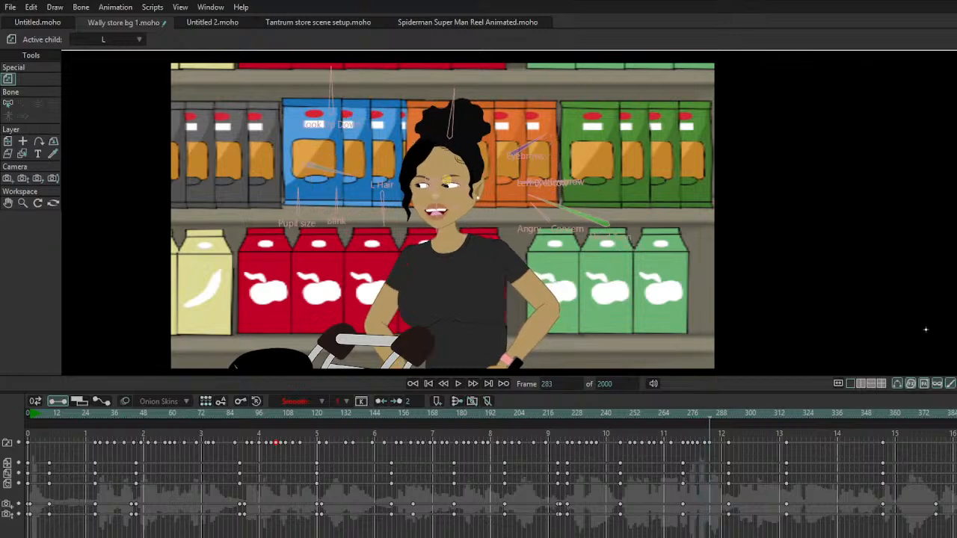
key(ctrl+Right)
key(ctrl+Right)
key(ctrl+Right)
key(ctrl+Right)
key(ctrl+Right)
key(ctrl+Right)
key(ctrl+Right)
key(ctrl+Right)
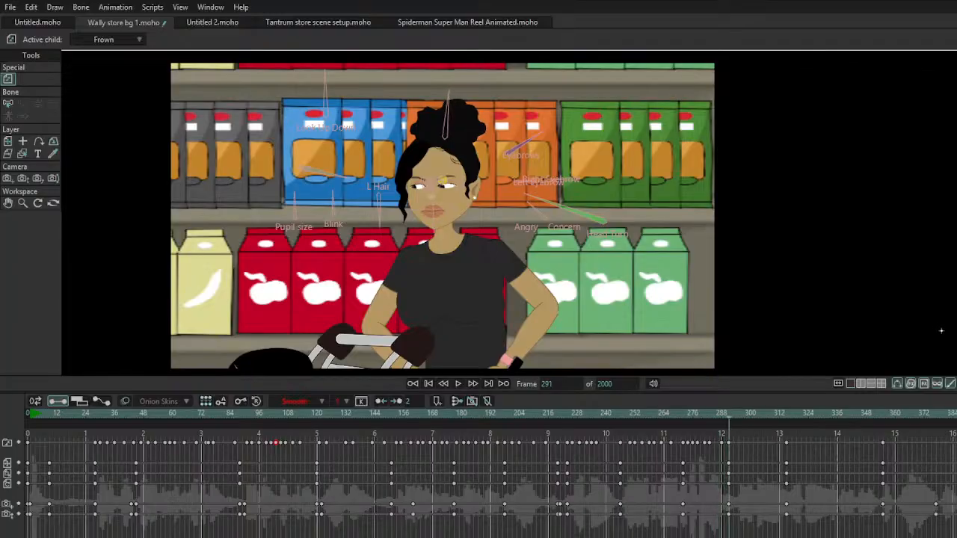
Step: Play back the lip sync with the dialogue audio from about frame 220 to frame 316
key(ctrl+Right)
key(ctrl+Right)
click(558, 416)
key(space)
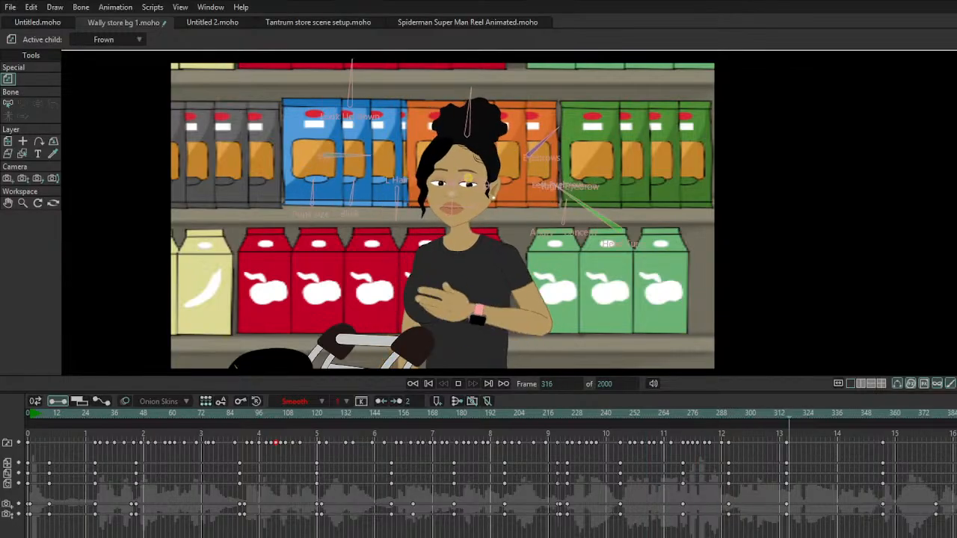
Step: Switch the mouth shape to EH 2 at frame 298 and to EH at frame 302
click(730, 417)
key(ctrl+Right)
key(ctrl+Right)
key(ctrl+Right)
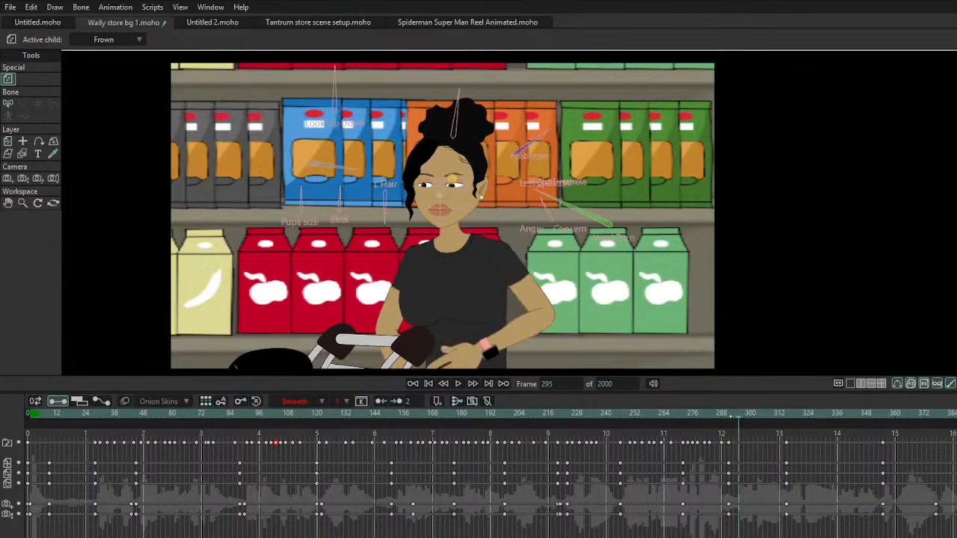
key(ctrl+Right)
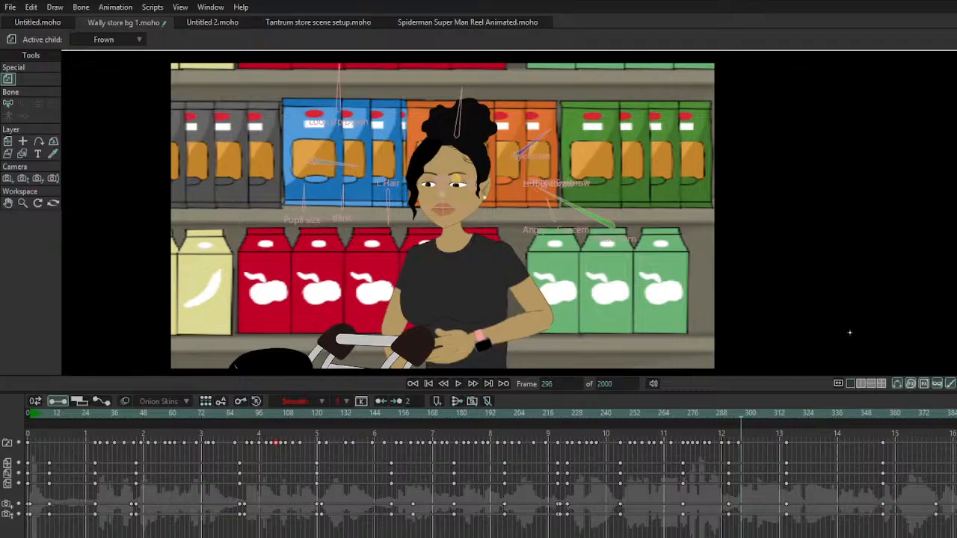
key(ctrl+Right)
key(ctrl+Right)
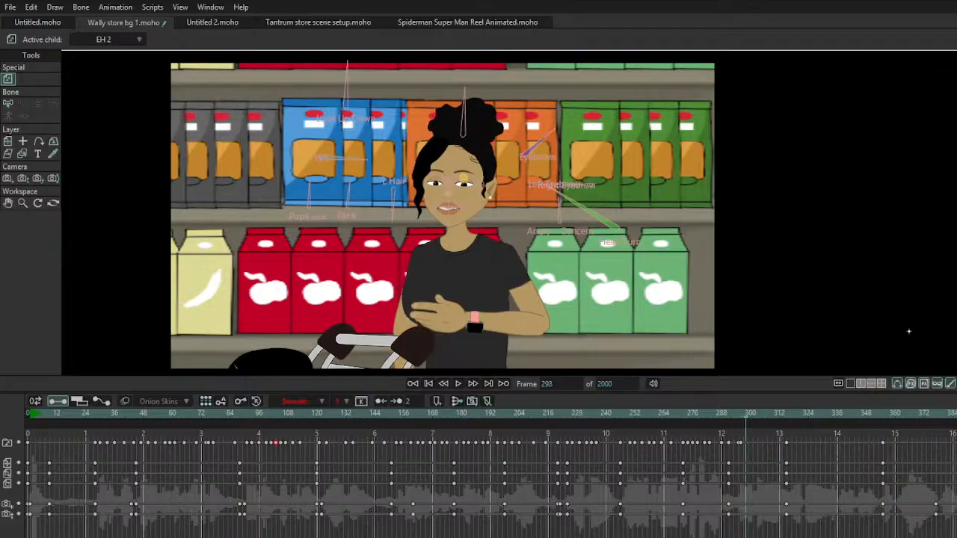
key(ctrl+Right)
key(ctrl+Right)
key(ctrl+Right)
key(ctrl+Right)
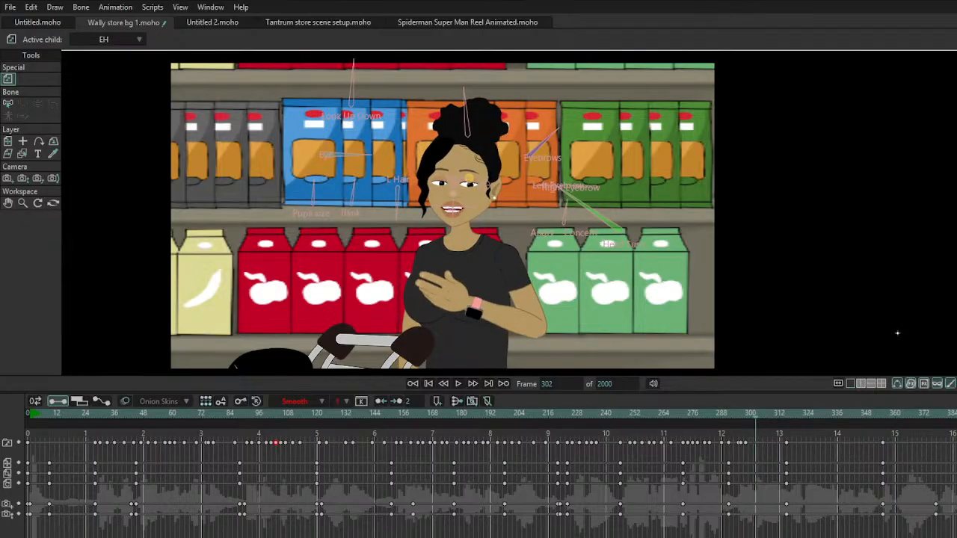
Step: Continue the lip sync past frame 302 and switch the mouth shape to QR at frame 308
key(ctrl+Right)
key(ctrl+Right)
key(ctrl+Right)
key(ctrl+Right)
key(ctrl+Right)
key(ctrl+Right)
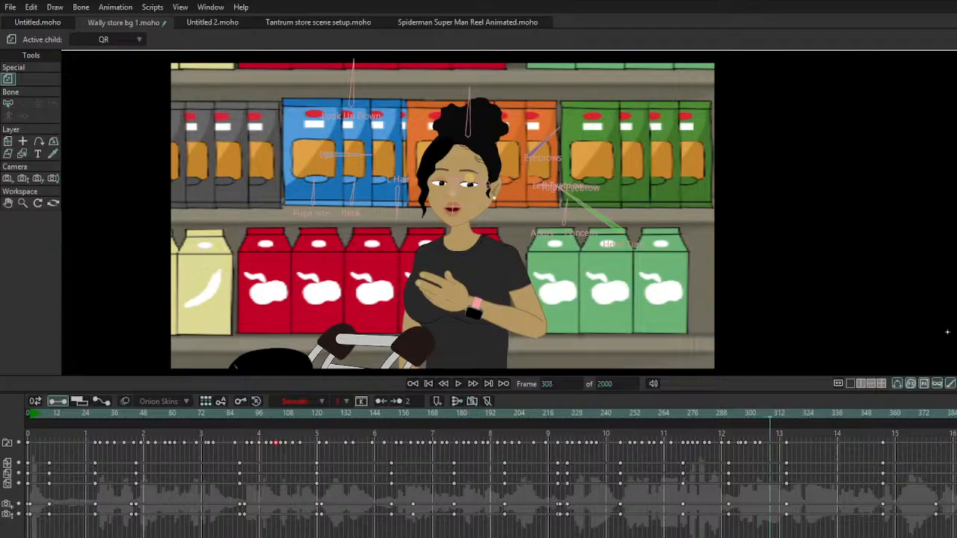
Step: Switch the mouth shape to Ah at frame 313 and to Frown at frame 315
key(ctrl+Right)
key(ctrl+Right)
key(ctrl+Right)
key(ctrl+Right)
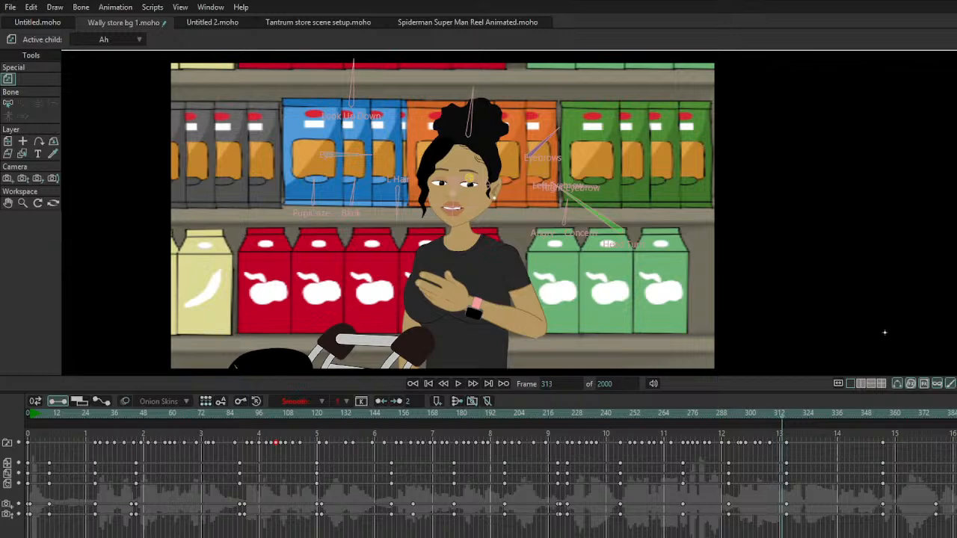
key(ctrl+Right)
key(ctrl+Right)
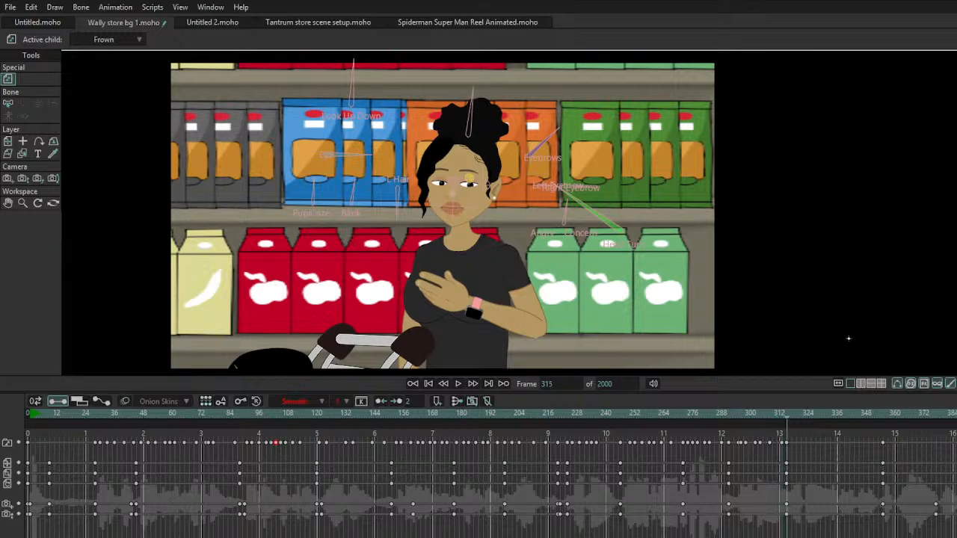
Step: Play back the mouth shapes against the dialogue from about frame 243 to frame 328
drag(846, 335, 915, 327)
key(space)
click(613, 424)
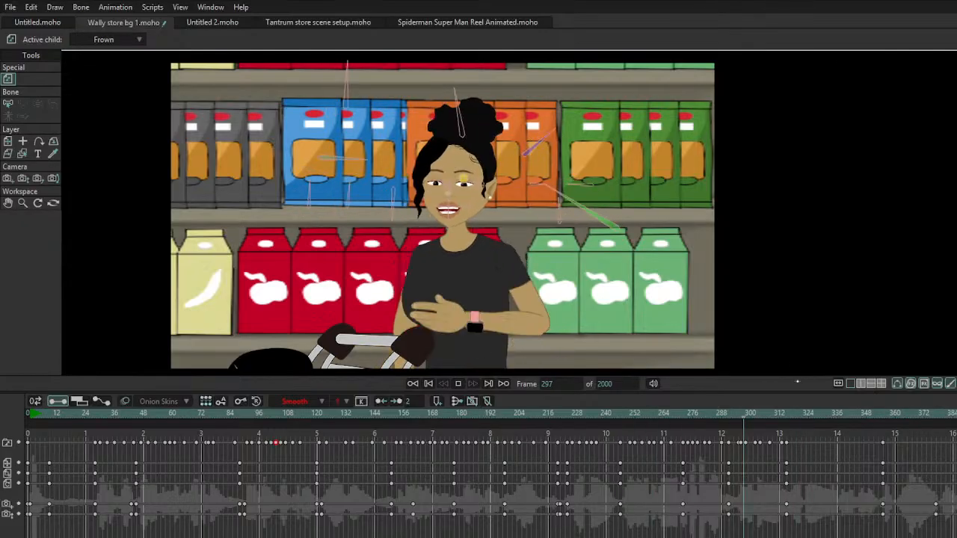
key(space)
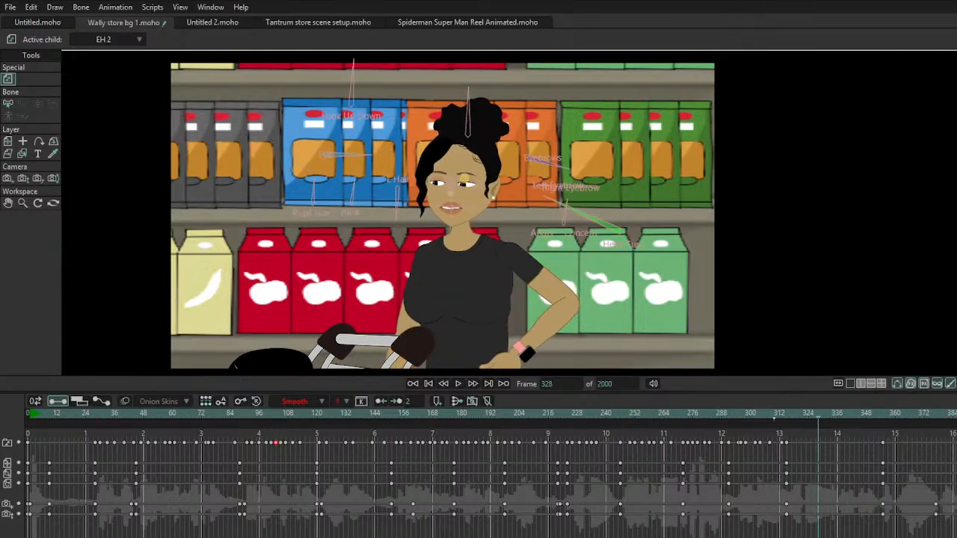
Step: Switch the mouth shape to EH 2 at frame 318 and to QR at frame 320
click(774, 418)
key(Right)
key(Right)
key(Right)
key(Right)
key(Right)
key(Right)
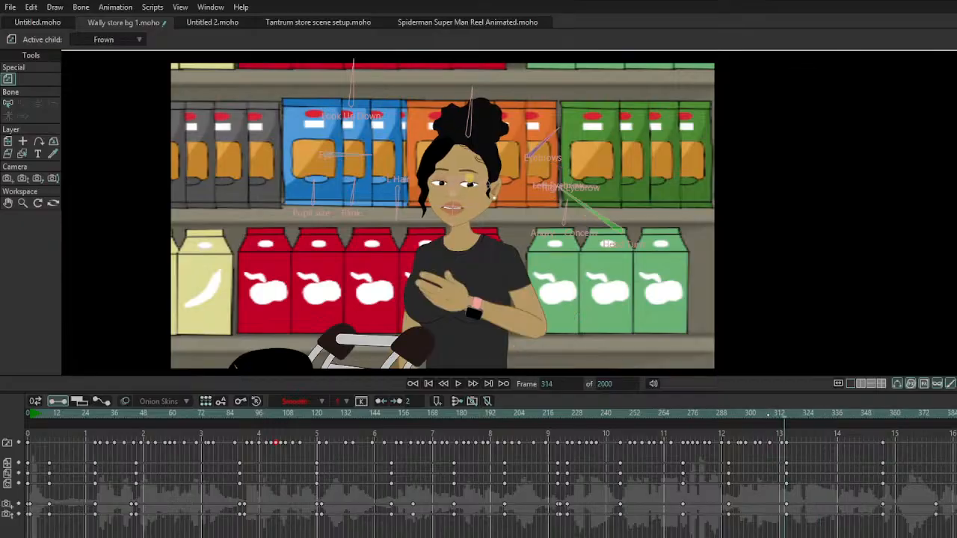
key(Right)
key(Right)
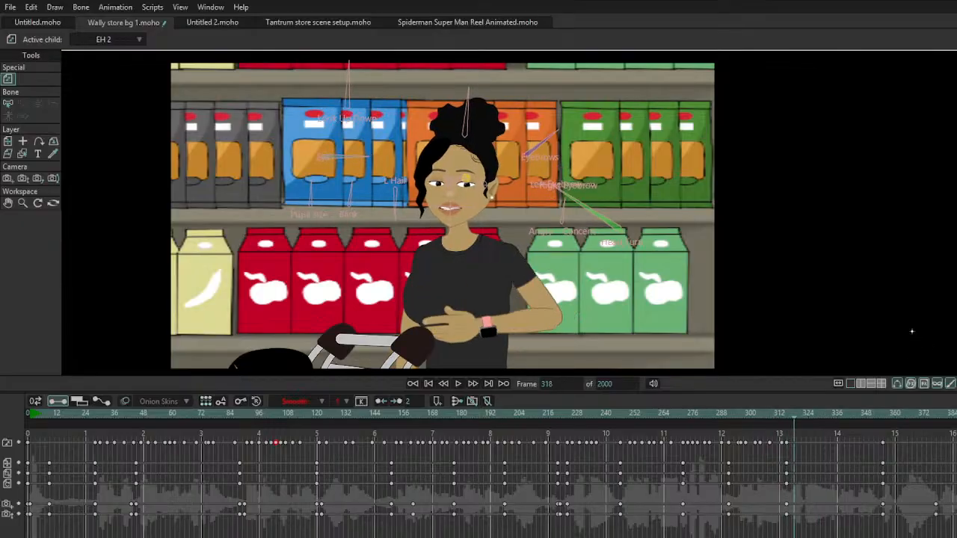
key(Right)
key(Right)
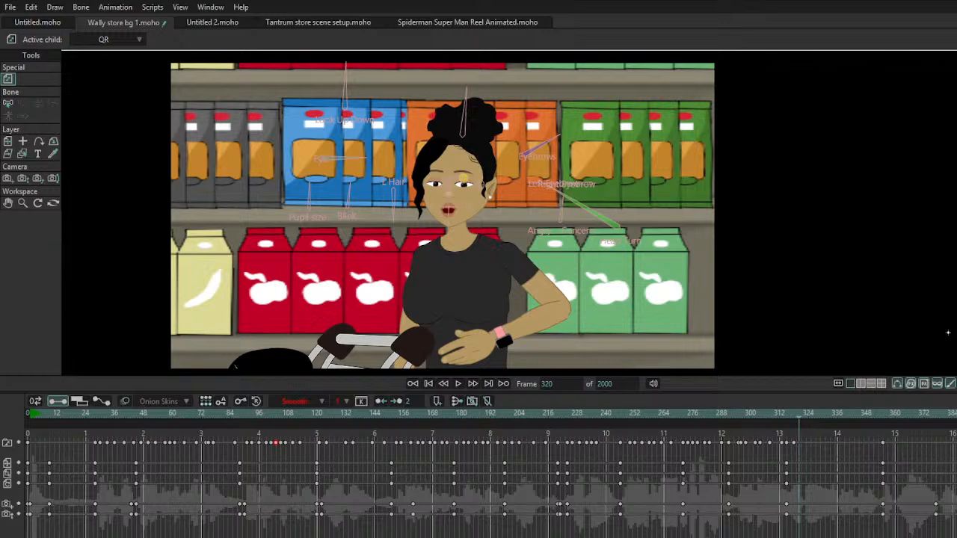
Step: Switch the mouth shape to Ah at frame 324 and to EH 2 at frame 327
key(Right)
key(Right)
key(Right)
key(Right)
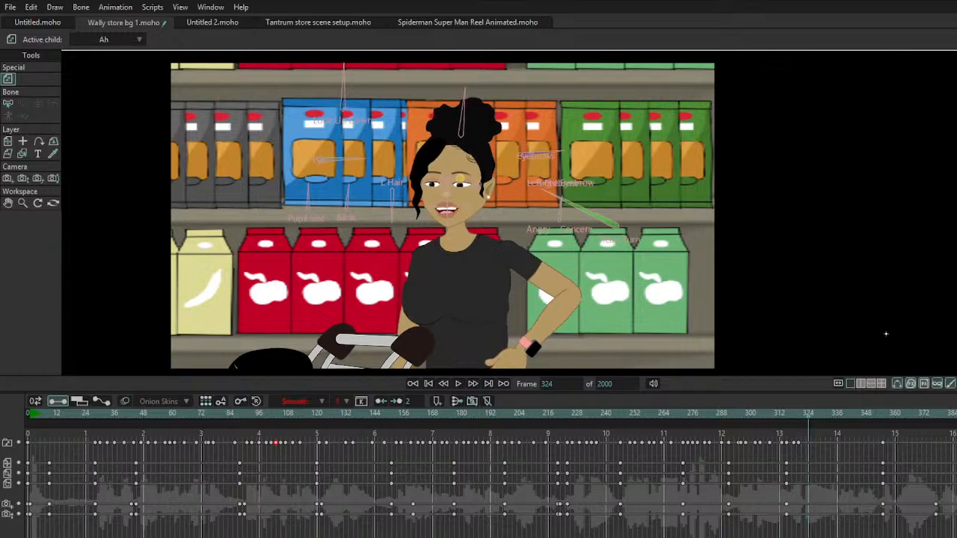
key(Right)
key(Right)
key(Right)
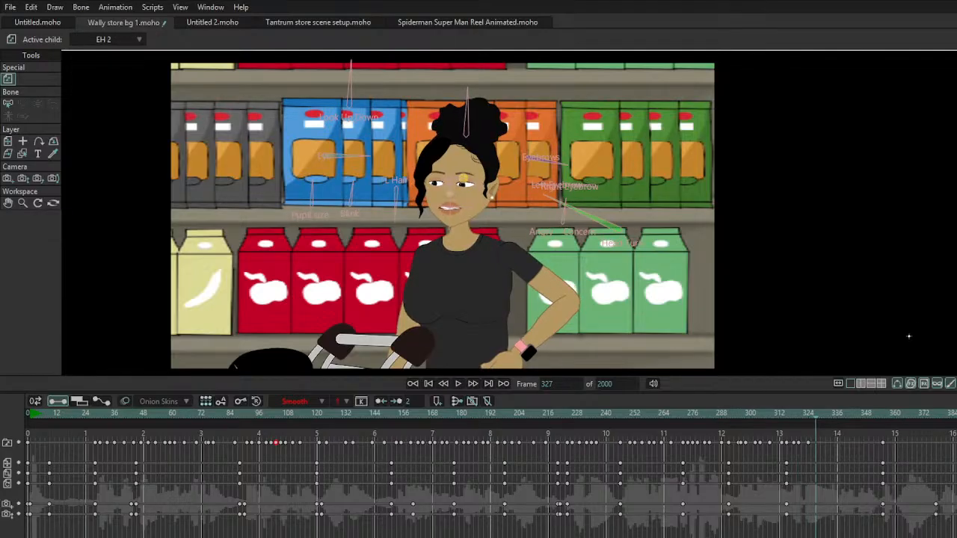
Step: Continue the lip sync past frame 327 and switch the mouth shape to QR at frame 331
key(Right)
key(Right)
key(Right)
key(Right)
key(Right)
key(Right)
key(Right)
key(Right)
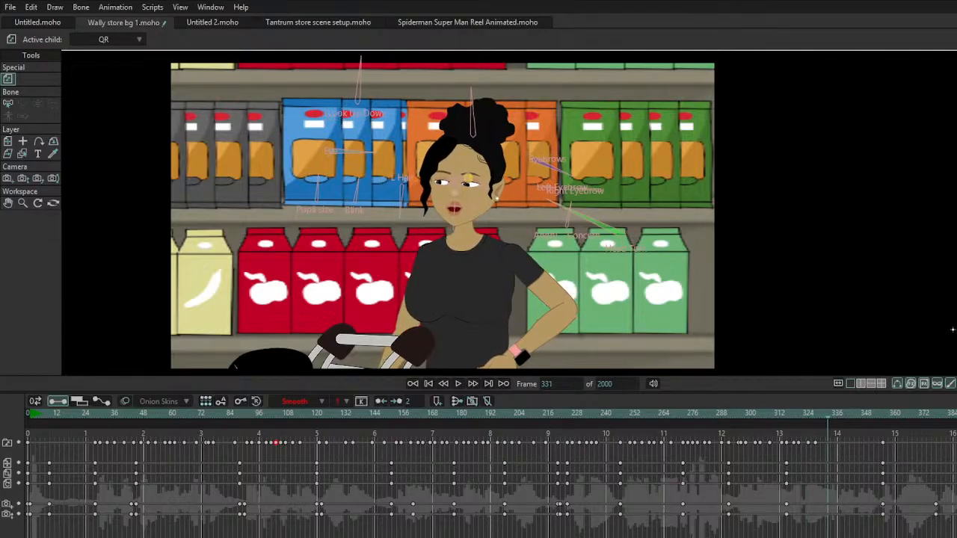
Step: Play back the mouth shapes against the dialogue through frame 287 to review the lip sync leading up to frame 333
key(Left)
key(Left)
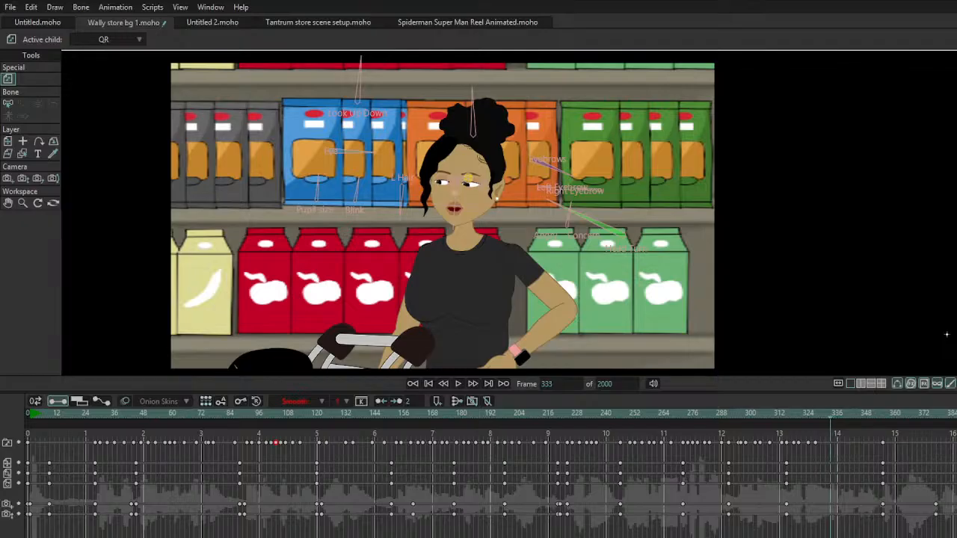
key(Down)
click(618, 449)
key(space)
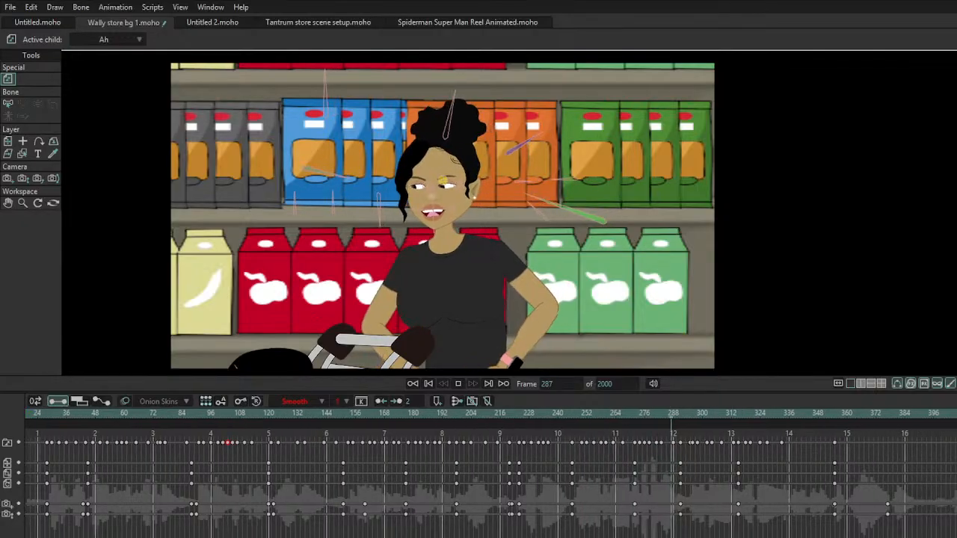
key(space)
Step: Switch the mouth shape to L around frame 335 and to QR around frame 337
click(364, 416)
click(353, 443)
key(ctrl+Right)
key(ctrl+Right)
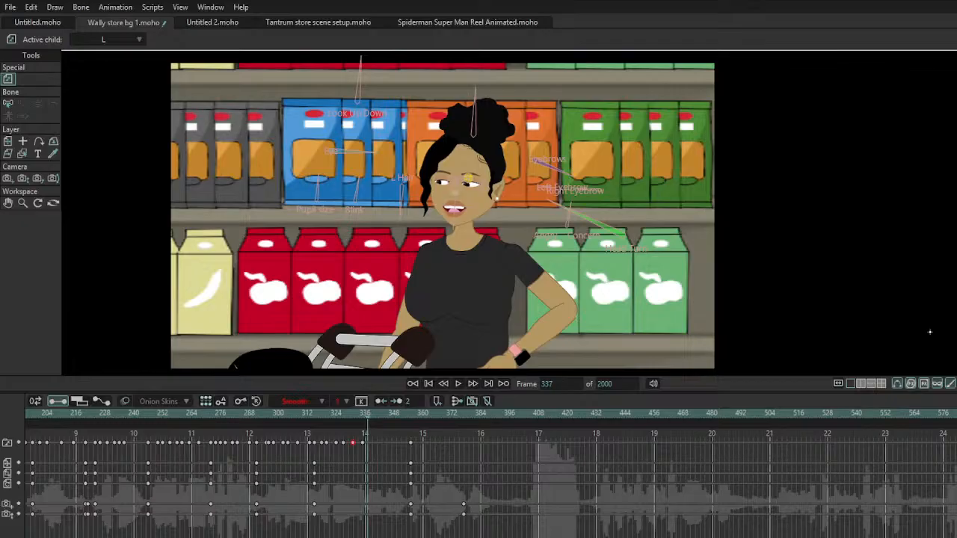
key(ctrl+Right)
key(ctrl+Right)
key(ctrl+Right)
key(ctrl+Right)
key(ctrl+Right)
key(ctrl+Right)
key(ctrl+Right)
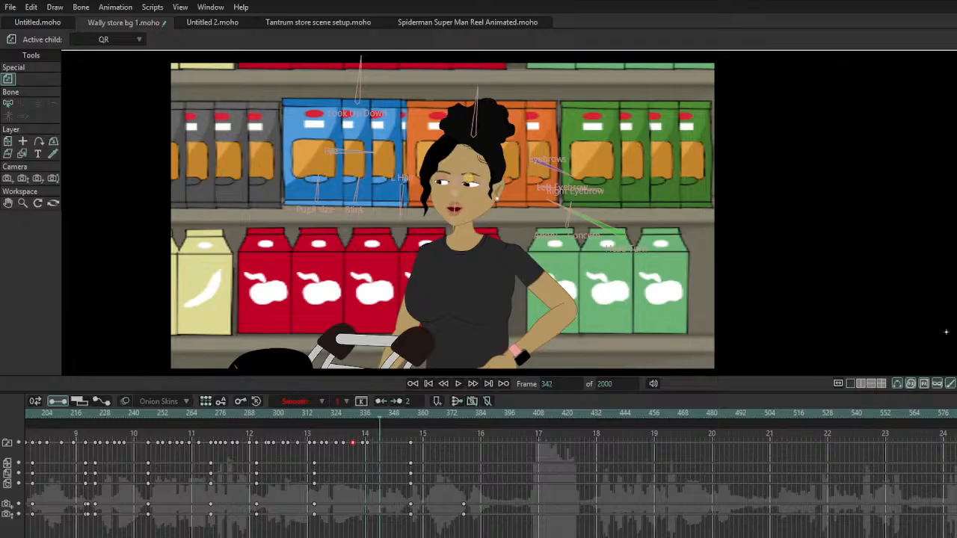
Step: Scrub back and forth between frames 328 and 343 to check the mouth shapes against the dialogue
key(ctrl+Left)
key(ctrl+Left)
key(ctrl+Left)
key(ctrl+Left)
key(ctrl+Left)
key(ctrl+Left)
key(ctrl+Left)
key(ctrl+Left)
key(ctrl+Left)
key(ctrl+Left)
key(ctrl+Left)
key(ctrl+Left)
key(ctrl+Left)
key(ctrl+Left)
key(ctrl+Left)
key(ctrl+Left)
key(ctrl+Left)
key(ctrl+Left)
key(ctrl+Left)
key(ctrl+Left)
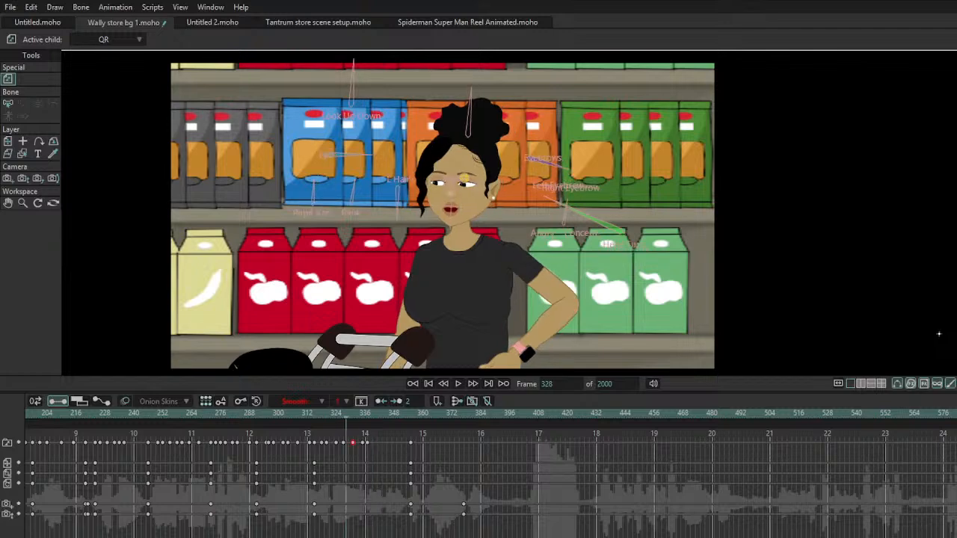
key(ctrl+Right)
key(ctrl+Right)
key(ctrl+Right)
key(ctrl+Right)
key(ctrl+Right)
key(ctrl+Right)
key(ctrl+Right)
key(ctrl+Right)
key(ctrl+Right)
key(ctrl+Right)
key(ctrl+Right)
key(ctrl+Right)
key(ctrl+Right)
key(ctrl+Right)
key(ctrl+Right)
key(ctrl+Right)
key(ctrl+Right)
key(ctrl+Right)
key(ctrl+Right)
key(ctrl+Right)
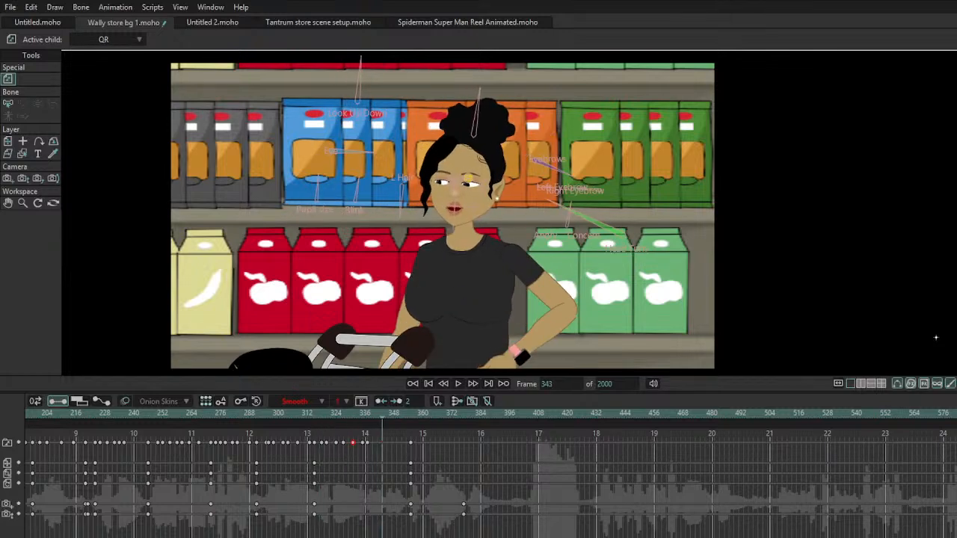
Step: Return to frame 331 and switch the mouth shape to EH 2
key(ctrl+Left)
key(ctrl+Left)
key(ctrl+Left)
key(ctrl+Left)
key(ctrl+Left)
key(ctrl+Left)
key(ctrl+Left)
key(ctrl+Left)
key(ctrl+Left)
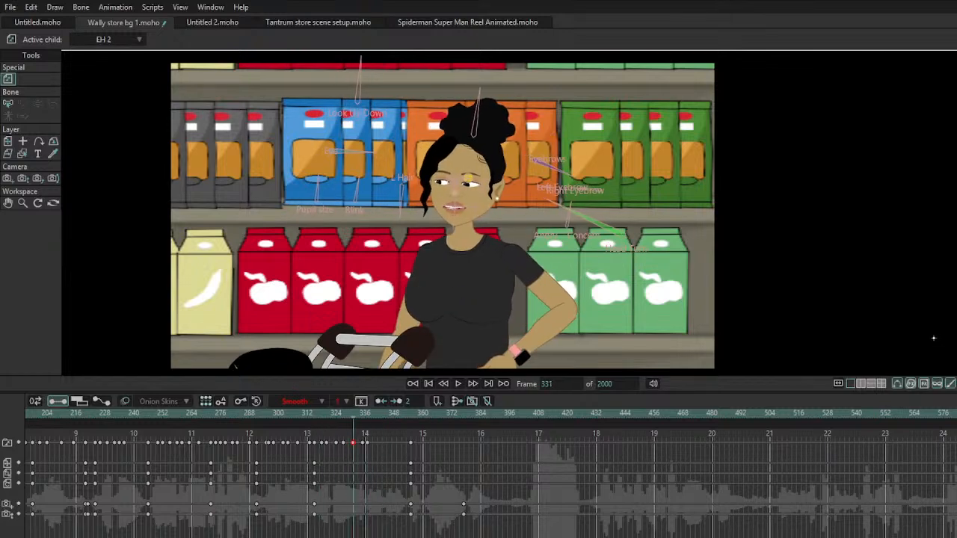
Step: Continue the lip sync past frame 337 and switch the mouth shape to L at frame 343
key(ctrl+Right)
key(ctrl+Right)
key(ctrl+Right)
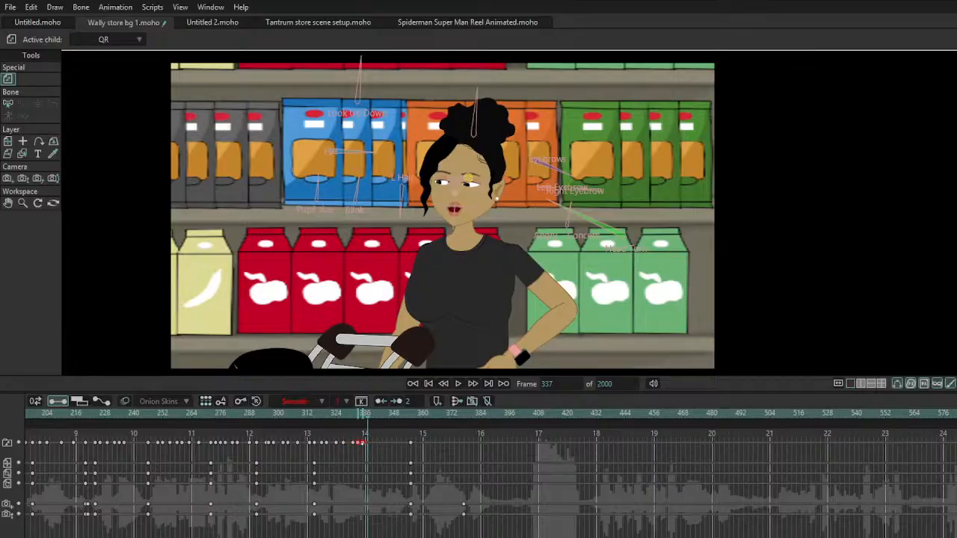
key(ctrl+Right)
key(ctrl+Right)
key(ctrl+Right)
key(ctrl+Right)
key(ctrl+Right)
key(ctrl+Right)
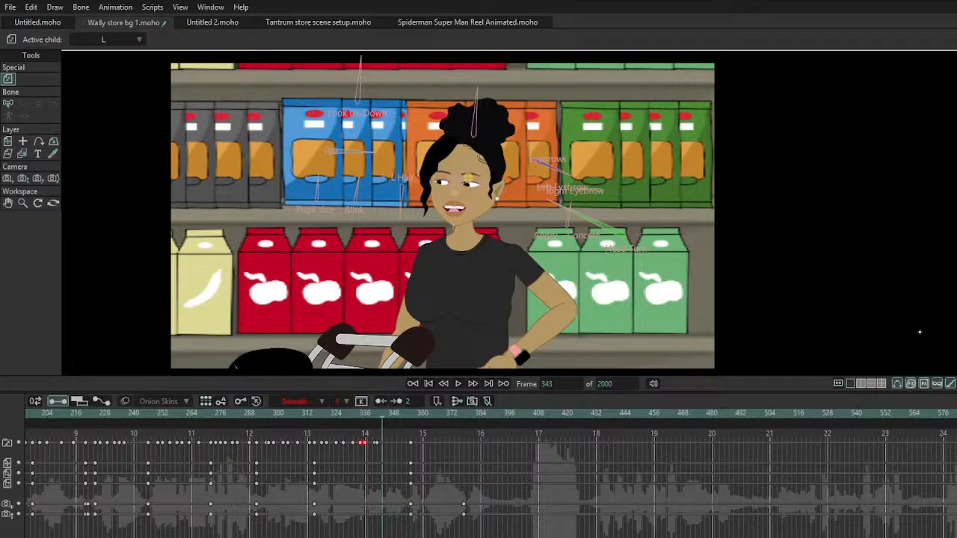
Step: Switch the mouth shape to EH 2 at frame 346 and key another mouth shape at frame 349
key(ctrl+Right)
key(ctrl+Right)
key(ctrl+Right)
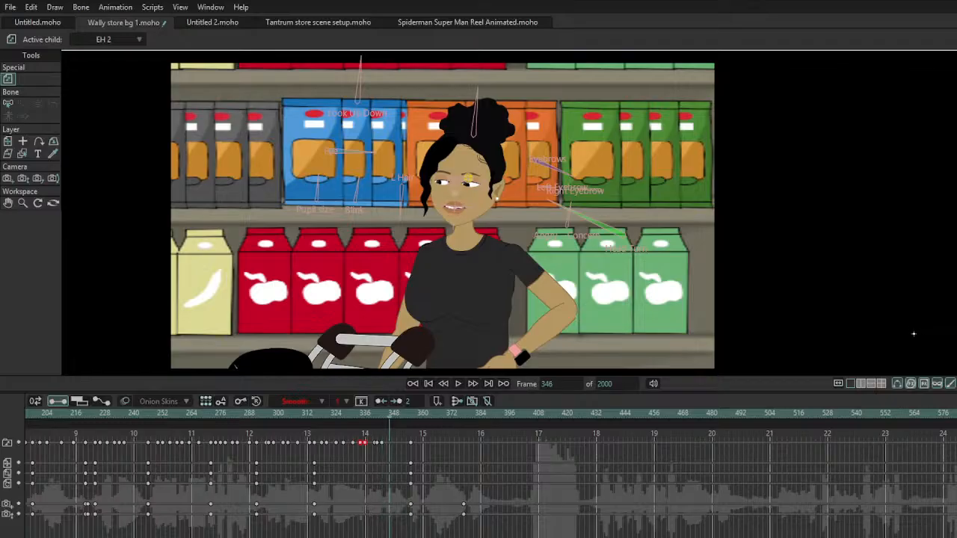
key(ctrl+Right)
key(ctrl+Right)
key(ctrl+Right)
mouse_move(884, 333)
mouse_down()
mouse_move(906, 332)
mouse_move(893, 333)
mouse_up()
Step: Continue the lip sync past frame 349 and switch the mouth shape to Frown at frame 355
key(Right)
key(Right)
key(Right)
key(Right)
key(Right)
key(Right)
key(Left)
key(Right)
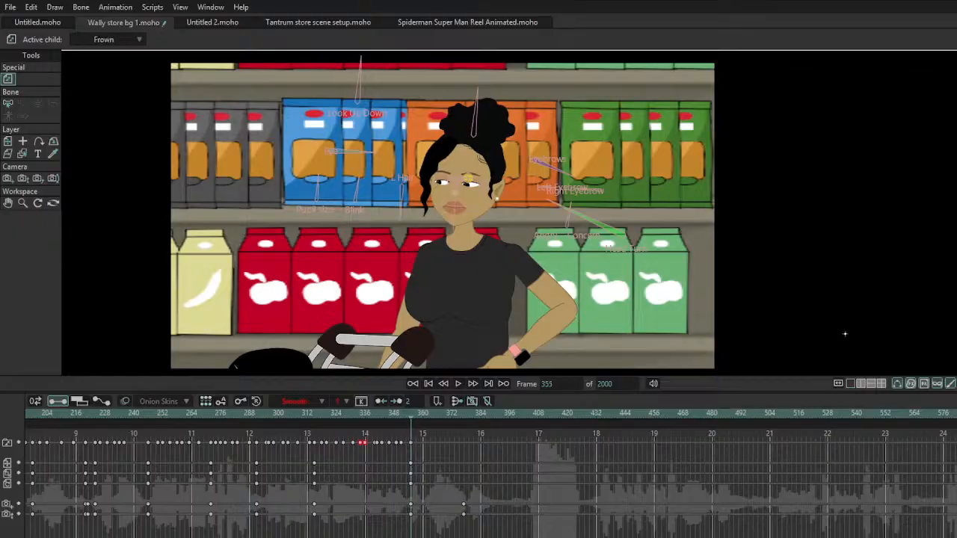
Step: Switch the mouth shape to EH 2 at frame 357 and to QR at frame 360
drag(845, 335, 918, 336)
key(Right)
key(Right)
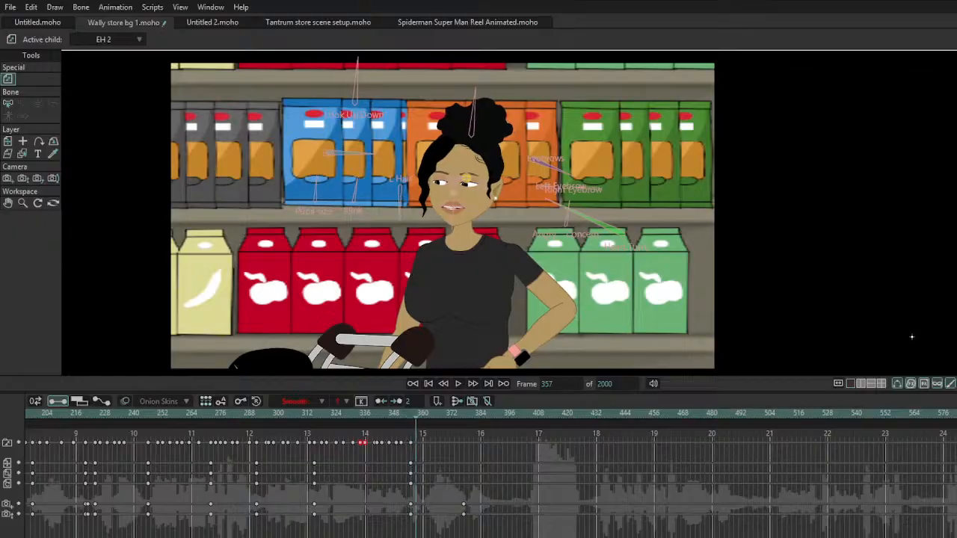
key(Right)
key(Right)
key(Right)
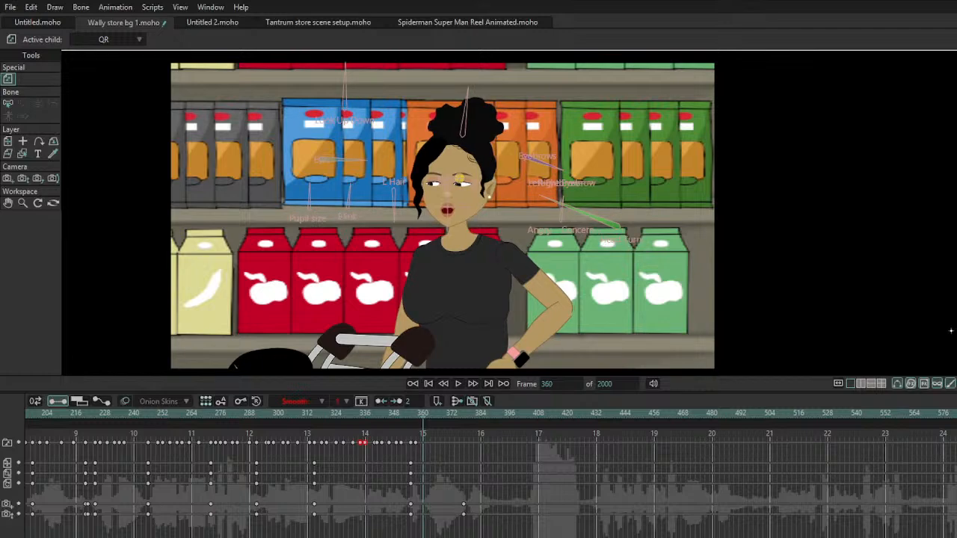
Step: Switch the mouth shape to EH 2 at frame 362 and to Ah at frame 365
key(Right)
key(Right)
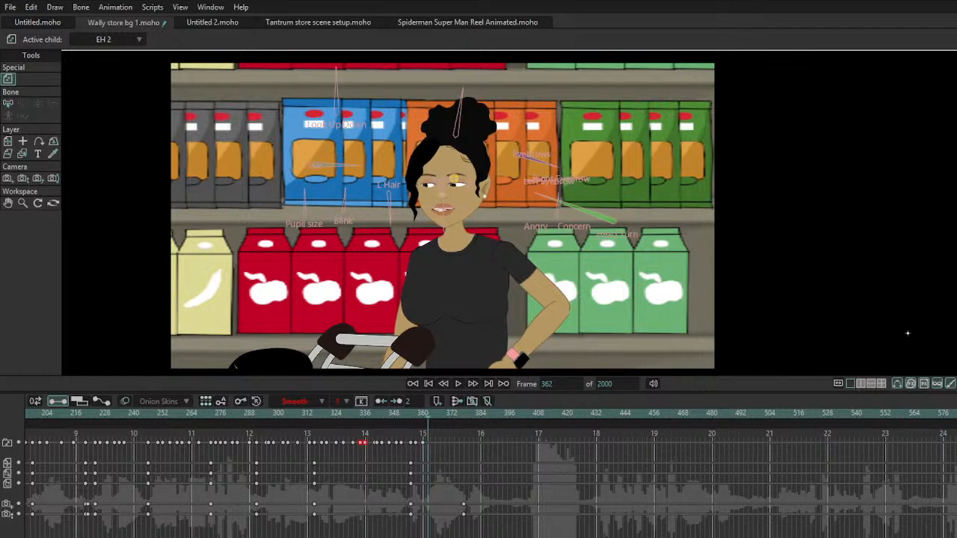
key(Right)
key(Right)
key(Right)
key(Right)
key(Right)
key(Right)
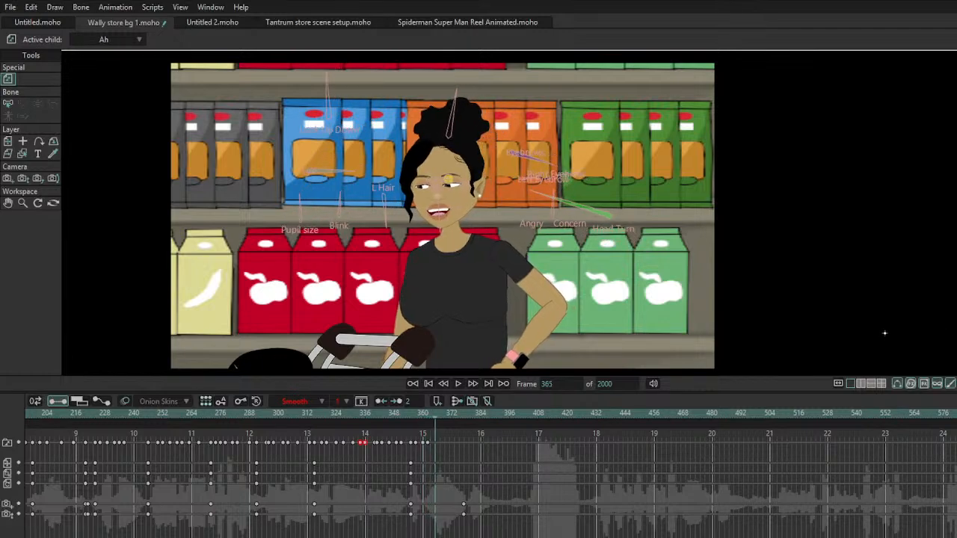
Step: Switch the mouth shape to QR at frame 374 and to Frown at frame 376
key(Right)
key(Right)
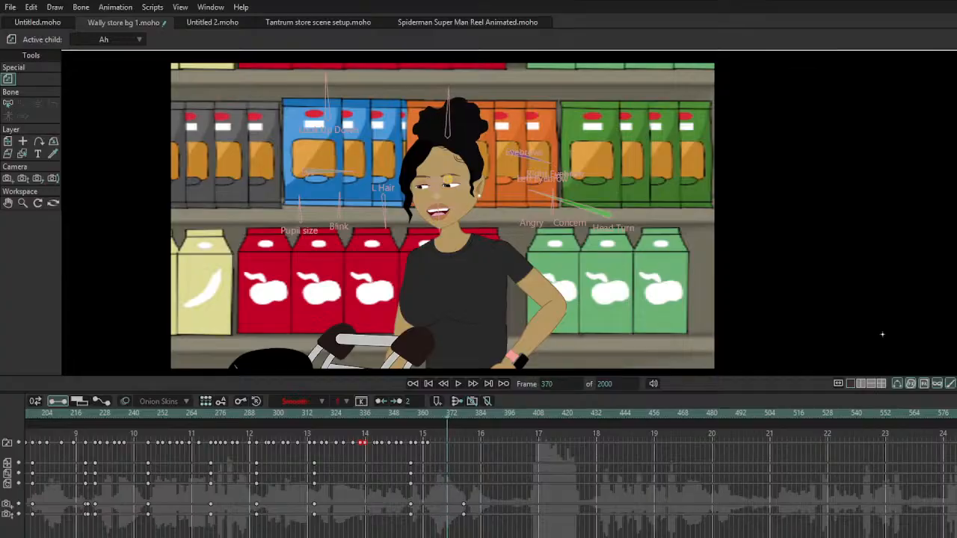
key(Right)
key(Right)
key(Right)
key(Right)
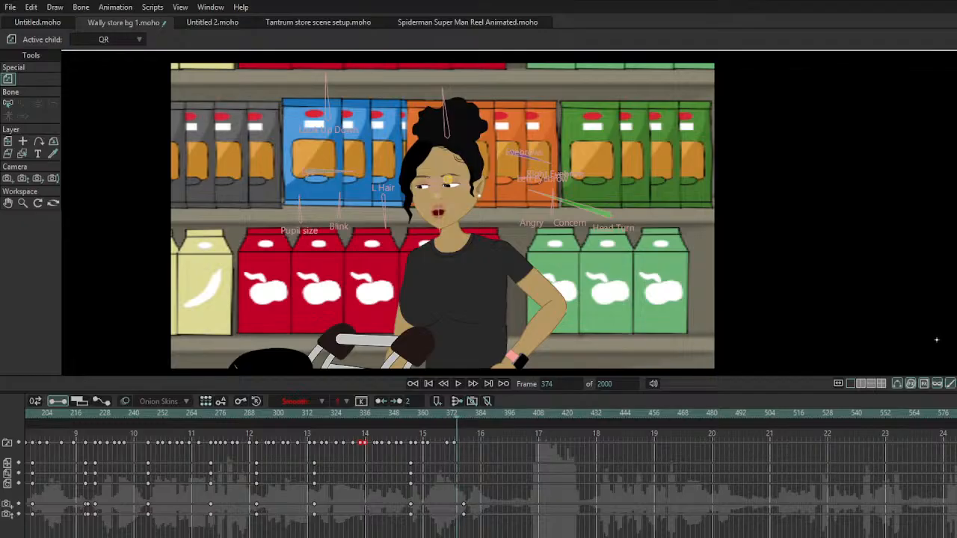
key(Right)
key(Right)
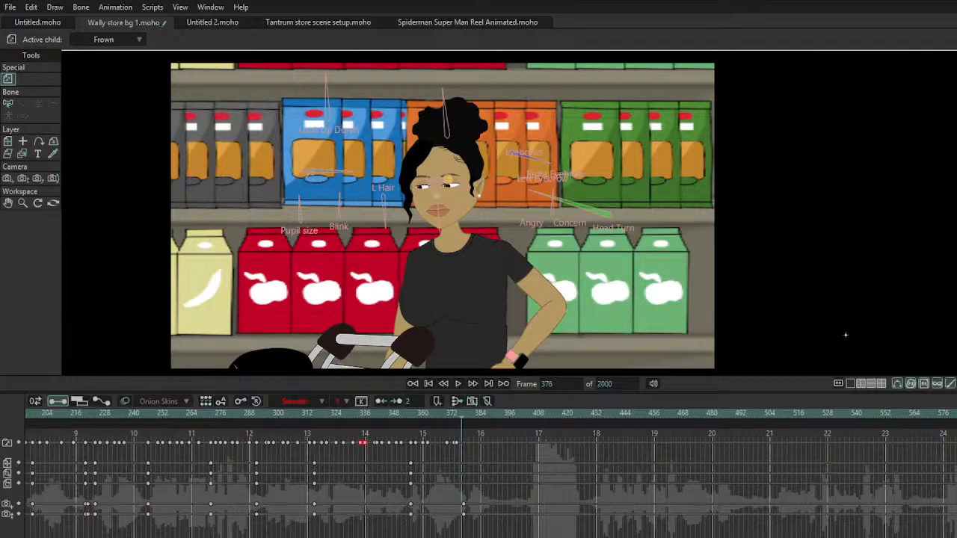
Step: Switch the mouth shape to Ah at frame 378 and, further along the dialogue, to QR at frame 387
key(Right)
key(Right)
key(Right)
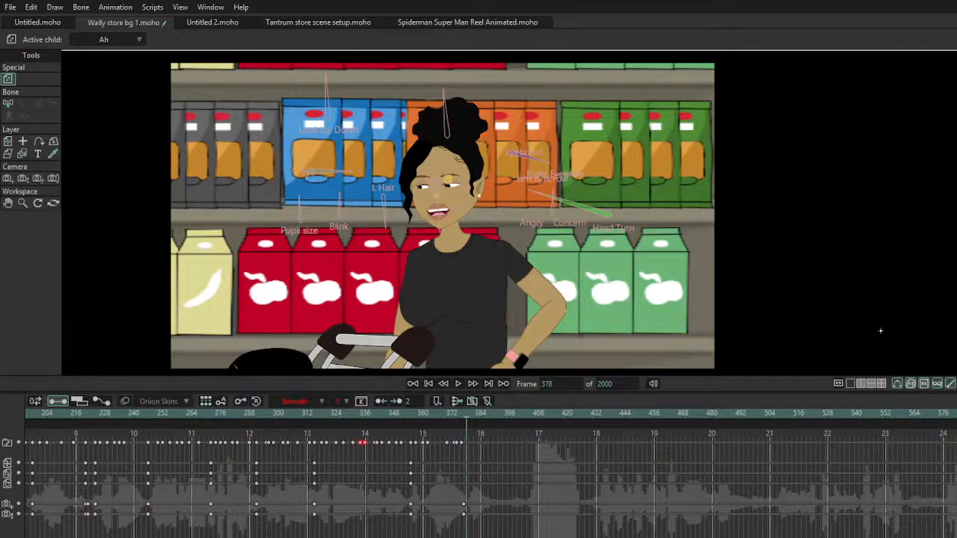
key(Right)
key(Right)
key(Right)
key(Right)
key(Right)
key(Right)
key(Right)
key(Right)
key(Right)
key(Right)
key(Right)
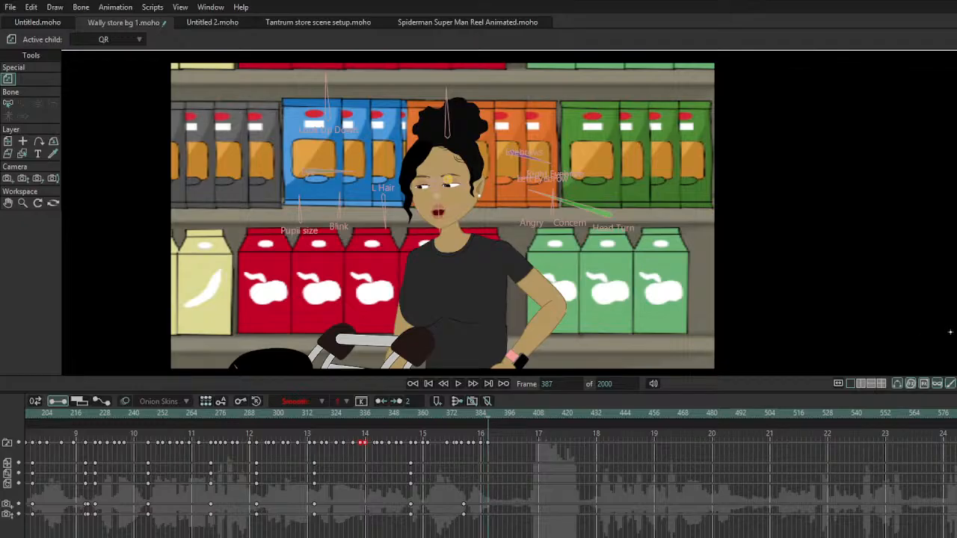
Step: Switch the mouth shape to Ah at frame 390 and finish the line on the Smile mouth shape
key(Left)
key(Left)
key(Left)
key(Right)
key(Right)
key(Right)
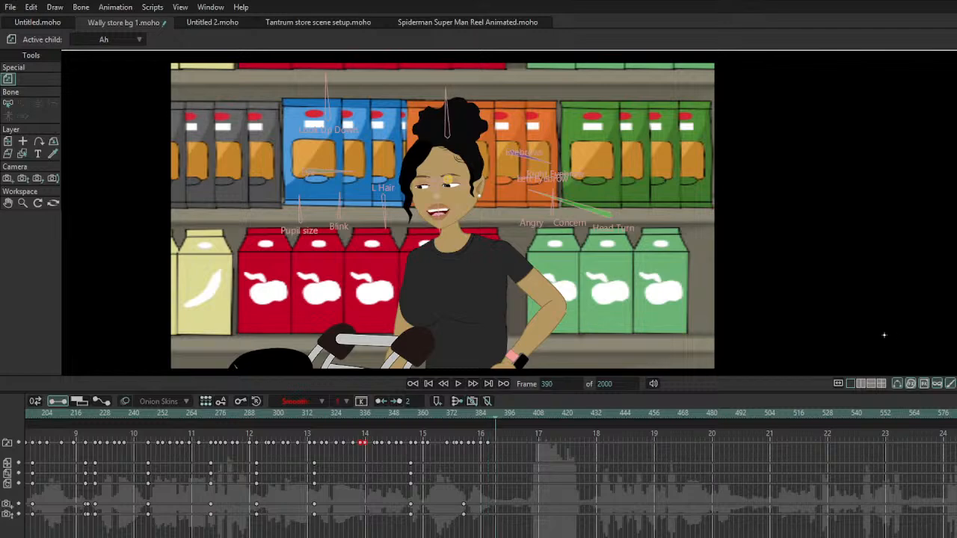
click(810, 343)
click(848, 329)
Step: Play the scene from the start to about frame 409 to review the lip sync, enlarging the preview area
click(428, 384)
key(space)
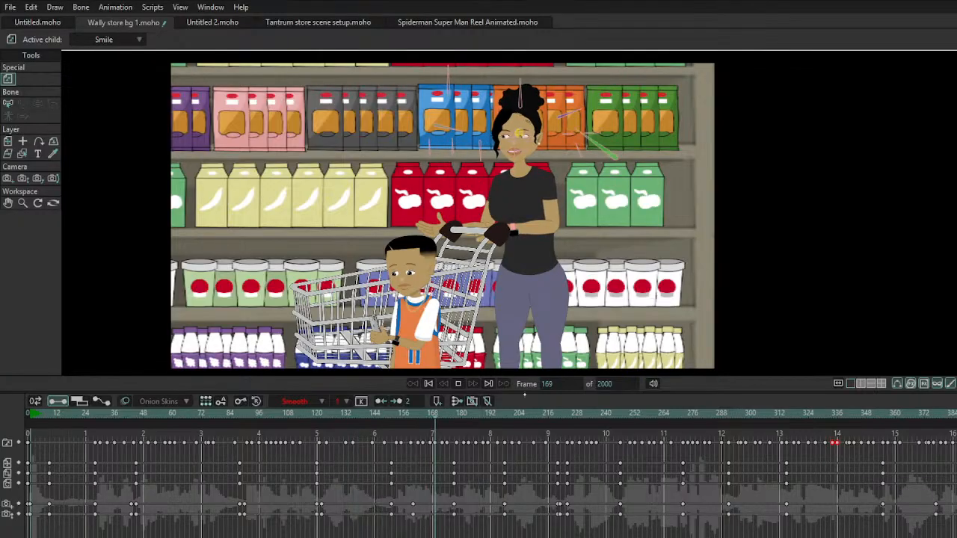
mouse_move(526, 392)
mouse_down()
mouse_move(525, 435)
mouse_move(526, 400)
mouse_up()
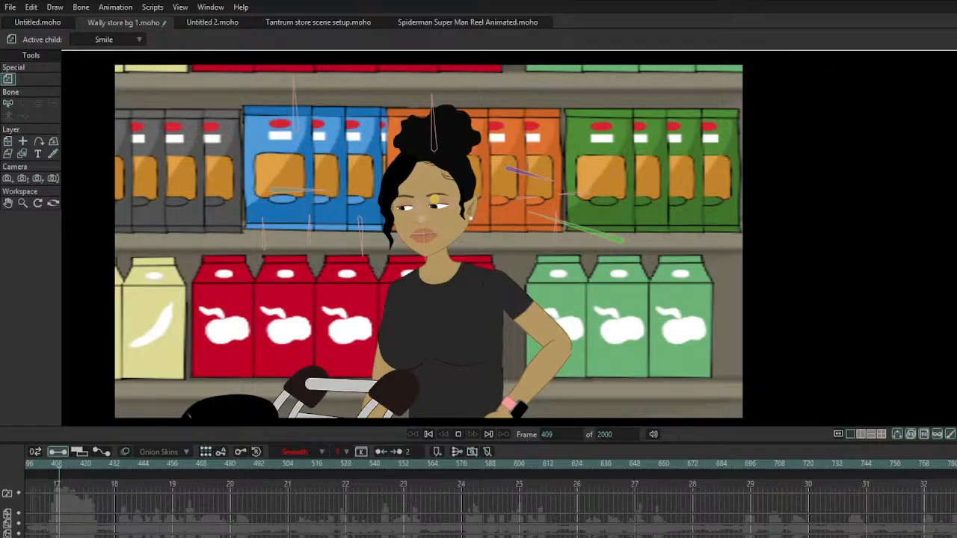
key(space)
Step: Activate the woman's bone layer and play the scene from the start to about frame 78
click(429, 434)
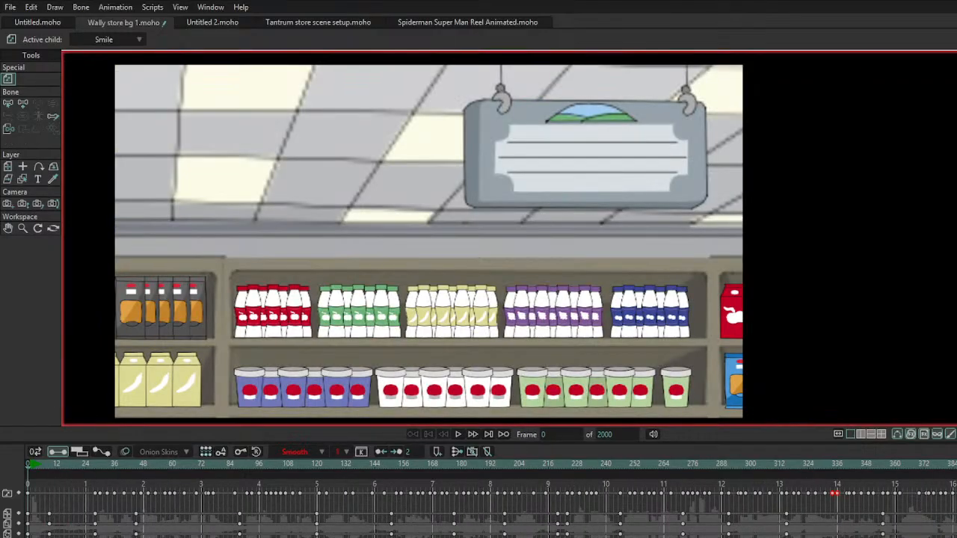
click(950, 224)
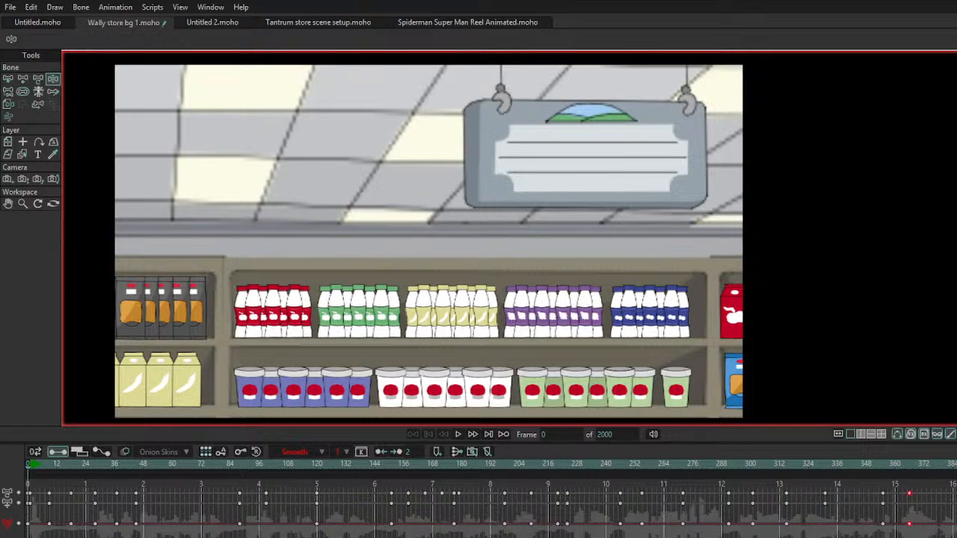
key(space)
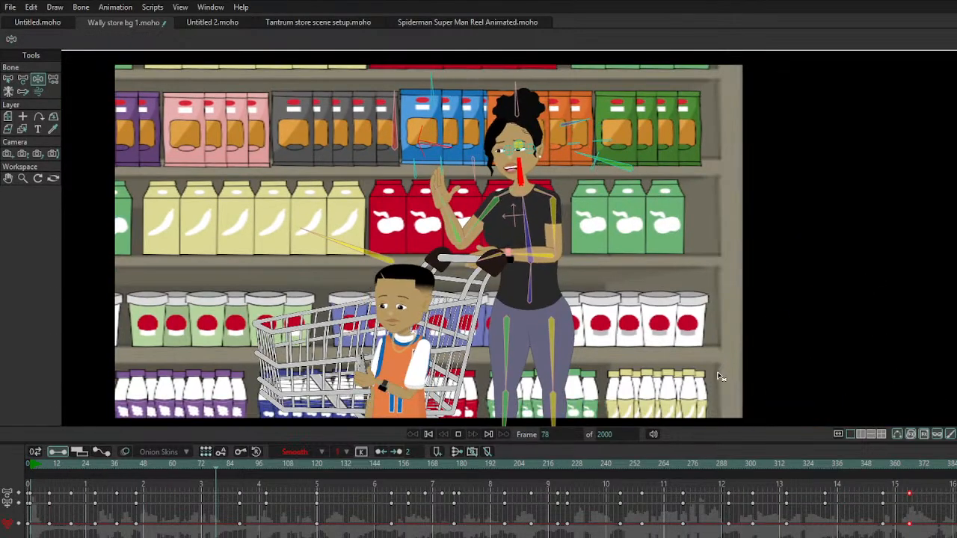
key(space)
Step: Go to frame 61 and close the woman's eyes with the Blink bone at frame 65
click(176, 465)
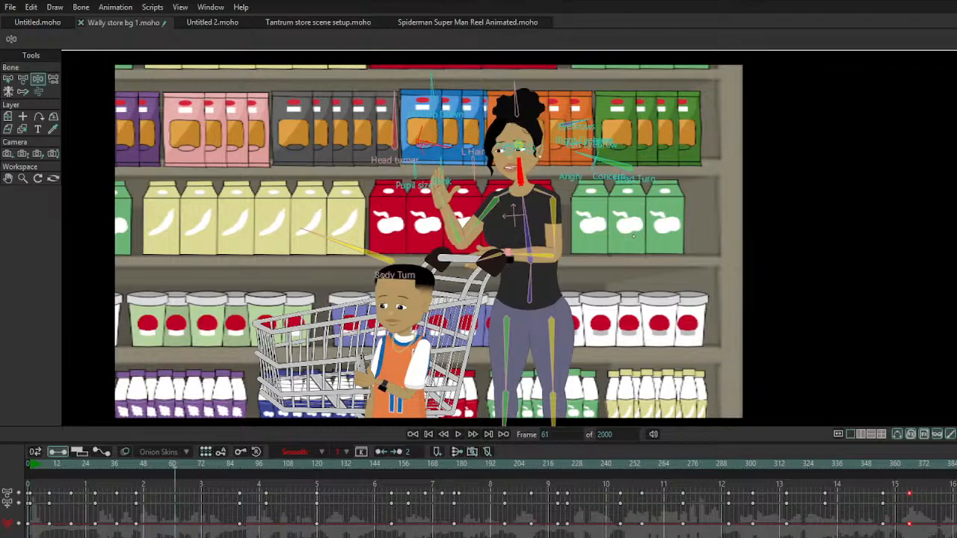
key(Right)
key(Right)
key(Right)
key(Right)
click(444, 170)
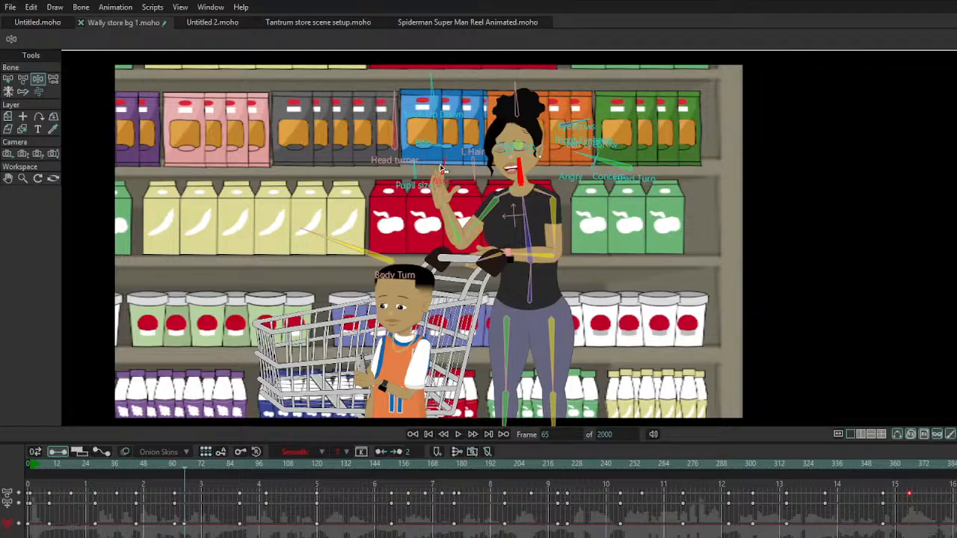
Step: Copy the open-eye keyframes at frame 61 to frame 69 to finish the woman's blink
drag(168, 483, 180, 537)
key(Right)
key(Right)
key(Right)
key(Right)
key(ctrl+v)
Step: Play the animation from about frame 60 to frame 228 to review the blink and body poses
click(171, 464)
key(space)
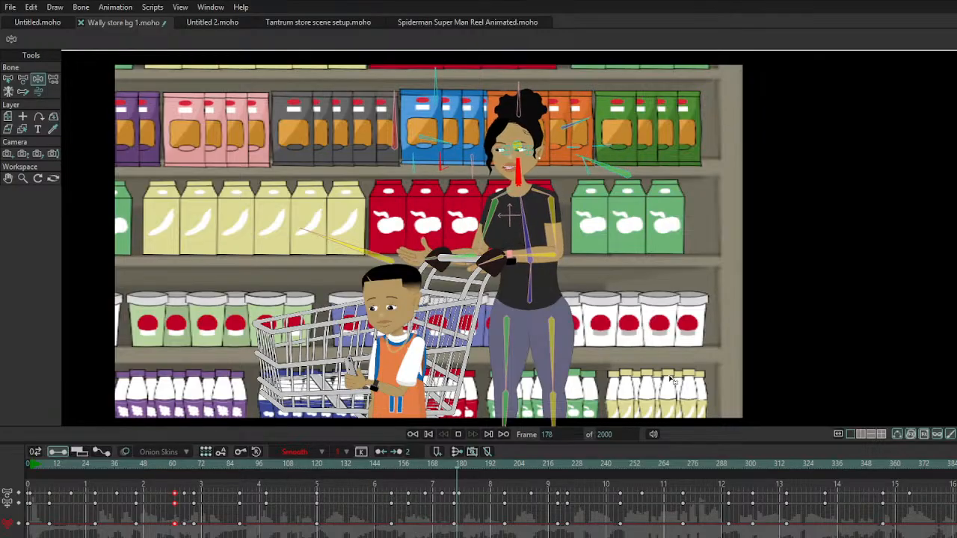
key(space)
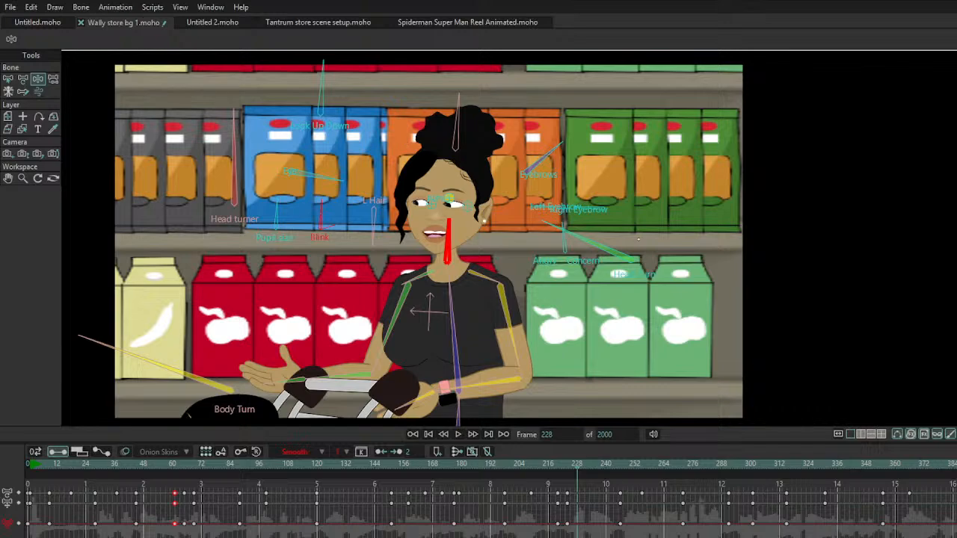
Step: Close the woman's eyes at frame 232 with the Blink bone and copy the open-eye keyframes at frame 228 to frame 236
key(ctrl+Right)
key(ctrl+Right)
key(ctrl+Right)
key(ctrl+Right)
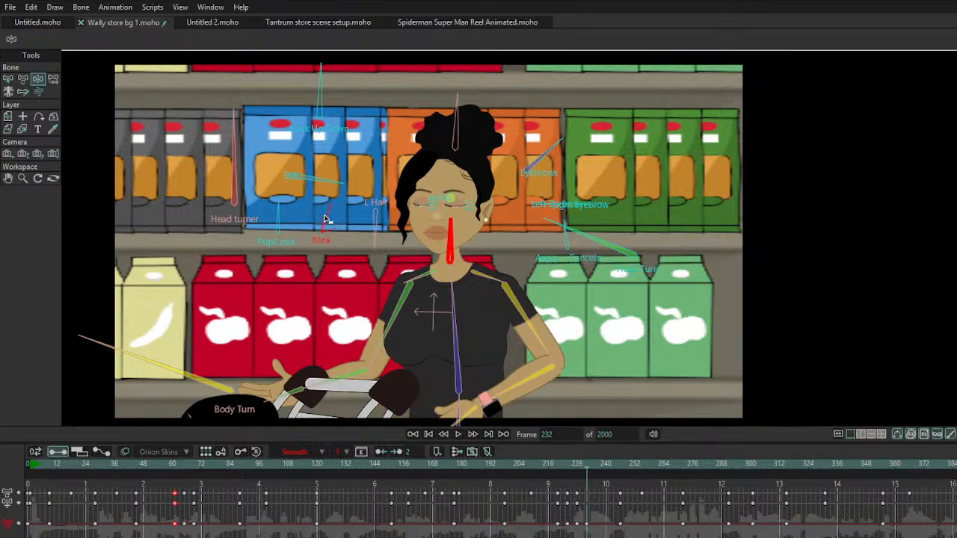
drag(574, 489, 581, 537)
key(ctrl+Right)
key(ctrl+Right)
key(ctrl+Right)
key(ctrl+Right)
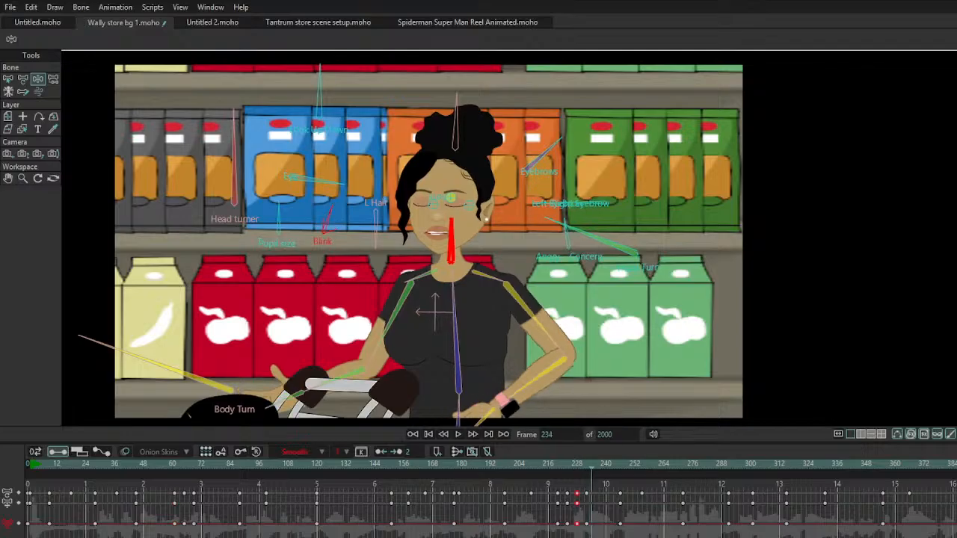
Step: Play on to about frame 291 and close the woman's eyes with the Blink bone at frame 295
key(space)
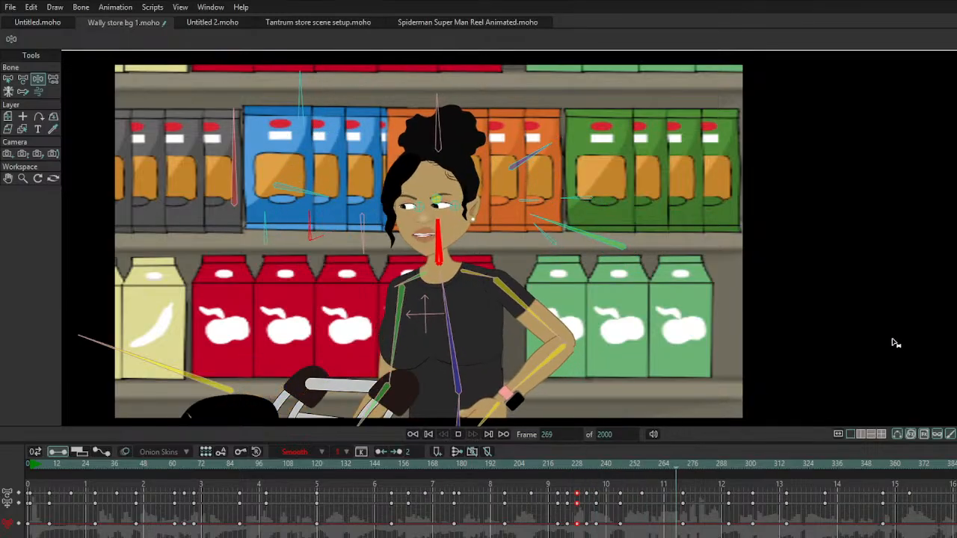
key(space)
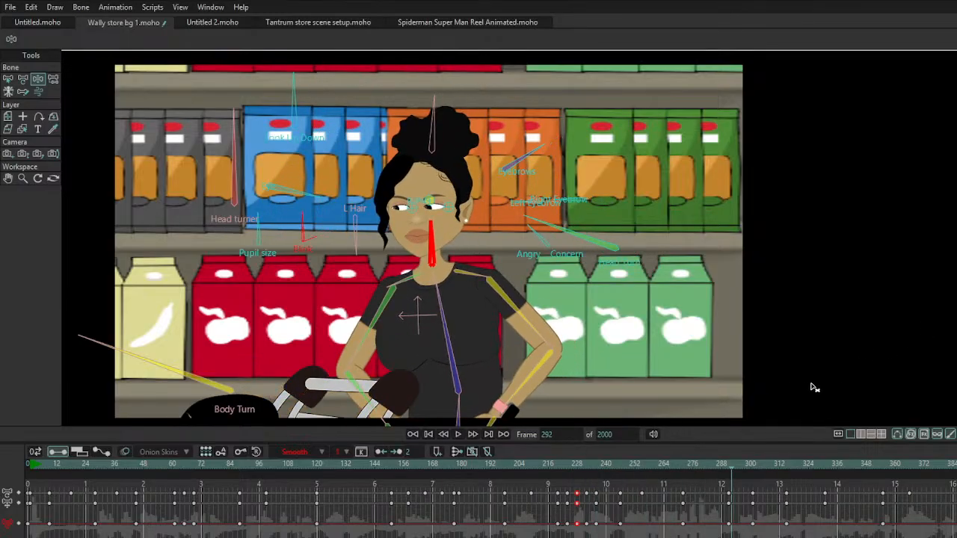
key(ctrl+Right)
key(ctrl+Right)
key(ctrl+Right)
drag(310, 226, 313, 227)
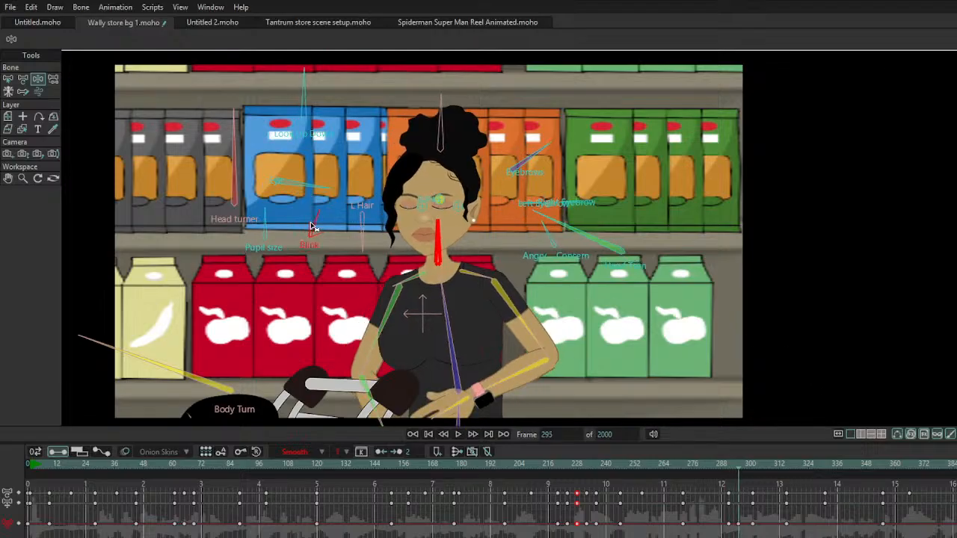
Step: Copy the open-eye keyframes at frame 291 to frame 299 to finish the blink
click(723, 485)
key(Right)
key(Right)
key(Right)
key(Right)
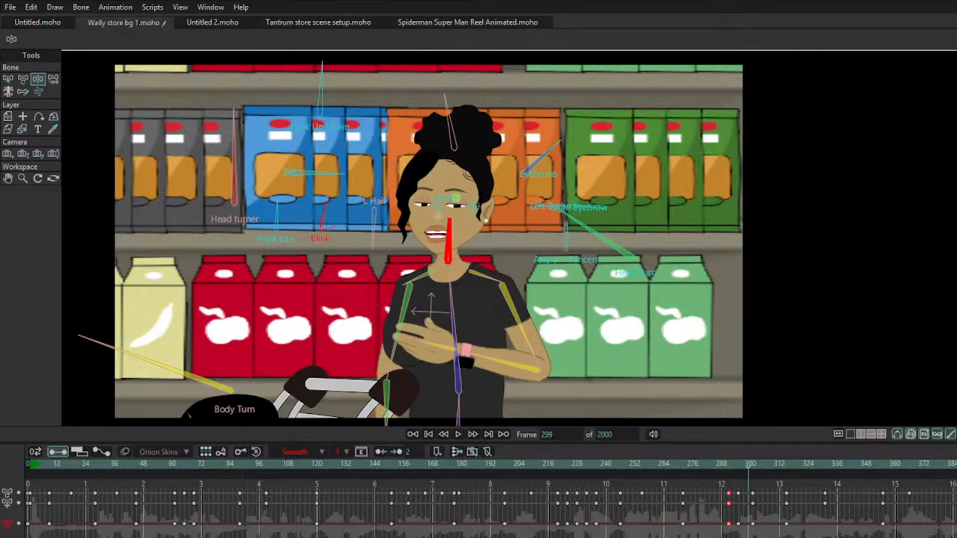
Step: Shift the woman's keyframes at about frame 301 to about frame 305 and play the animation on to frame 395
key(space)
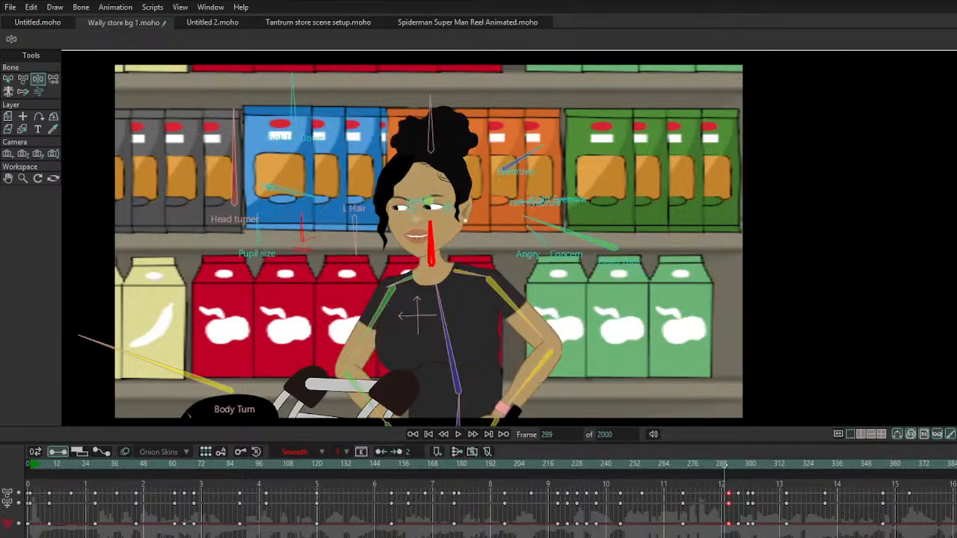
key(space)
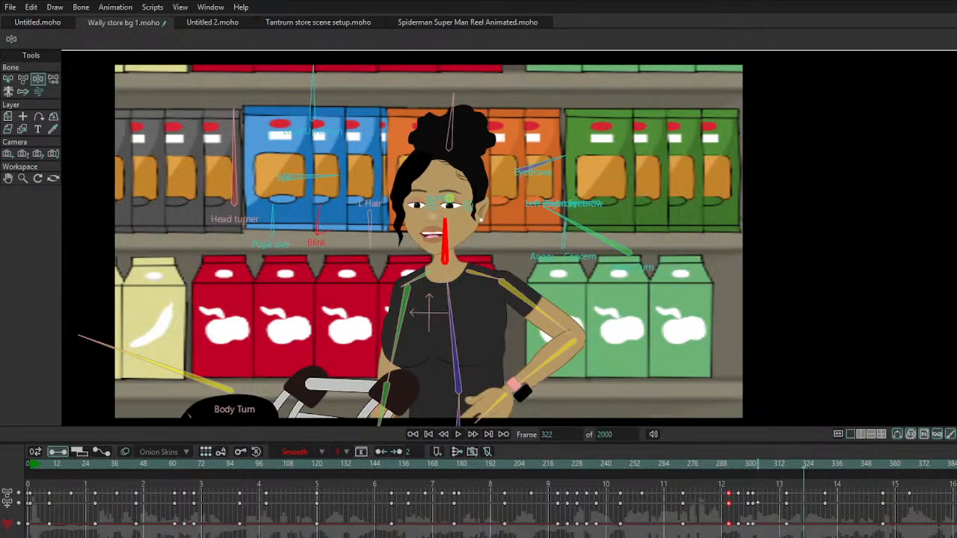
mouse_move(752, 491)
mouse_down()
mouse_move(765, 535)
mouse_move(757, 495)
mouse_up()
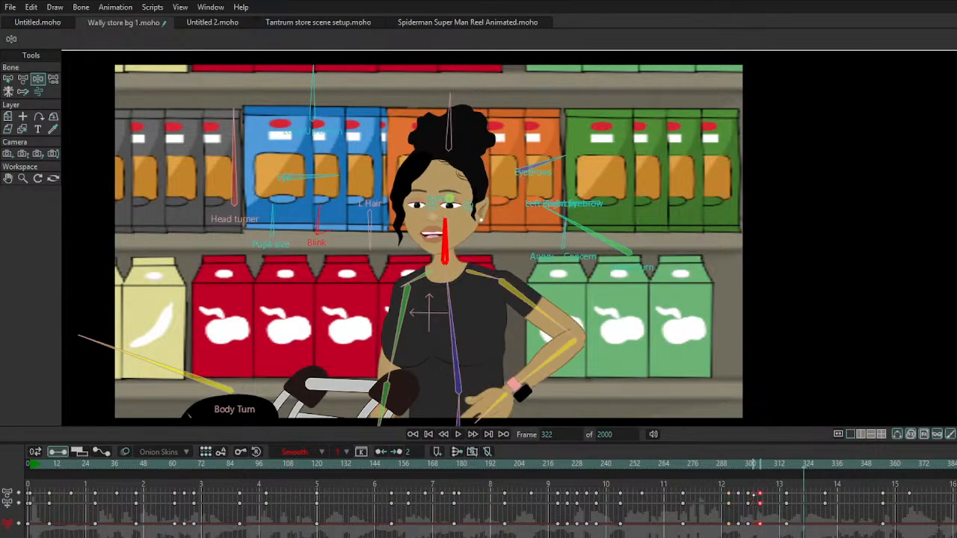
key(space)
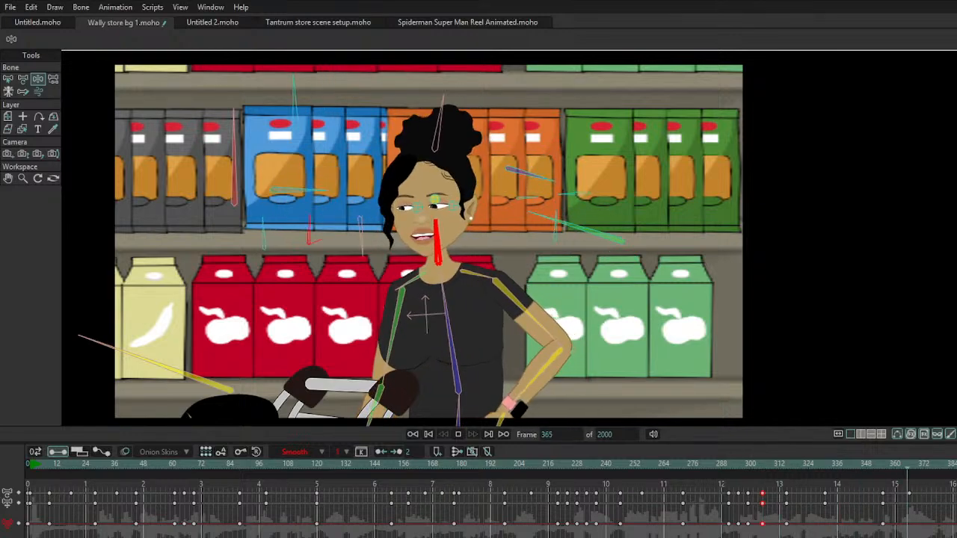
key(space)
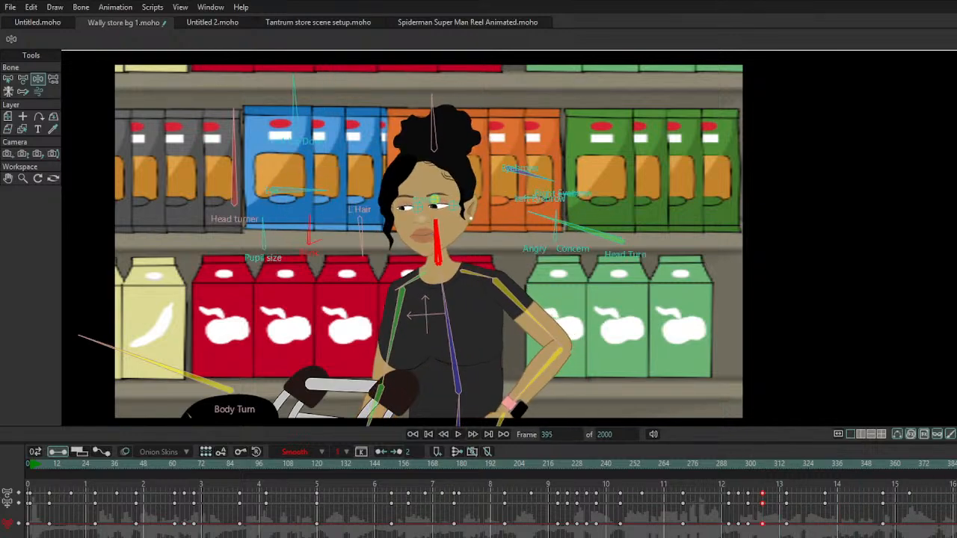
Step: Advance to frame 399 and close the woman's eyes with the Blink bone
scroll(486, 501, down, 2)
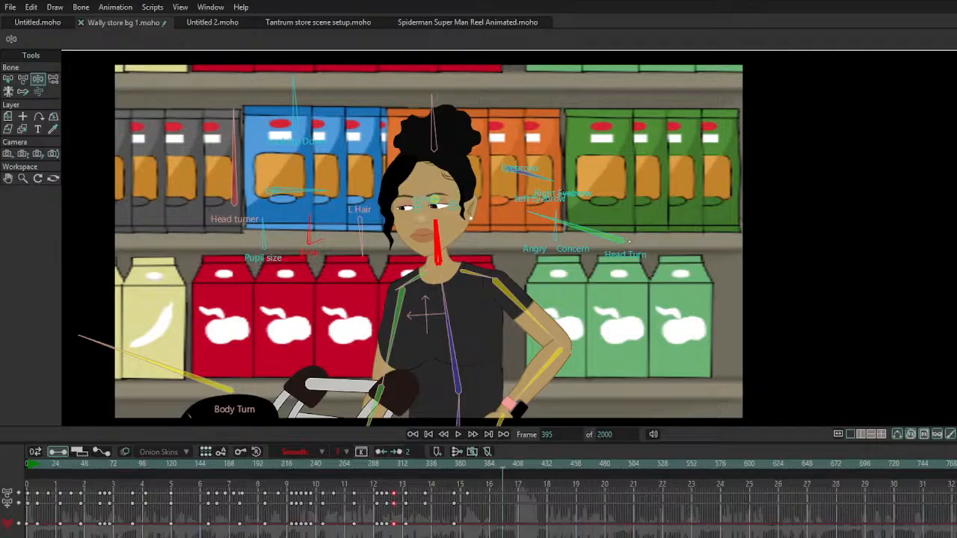
key(Right)
key(Right)
key(Right)
key(Right)
drag(313, 227, 311, 229)
Step: Copy the open-eye keyframes at frame 395 to frame 403 to reopen the woman's eyes
drag(495, 489, 503, 533)
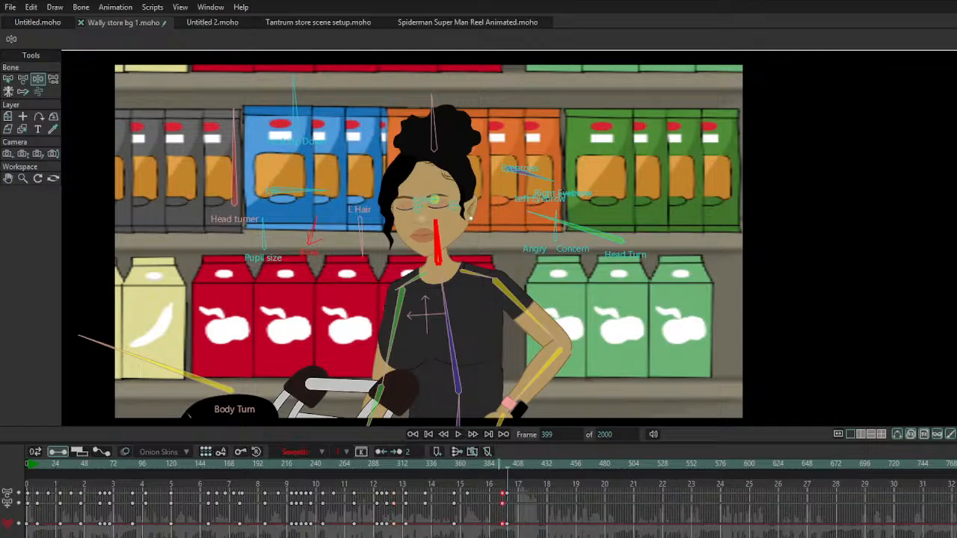
key(Right)
key(Right)
key(Right)
key(Right)
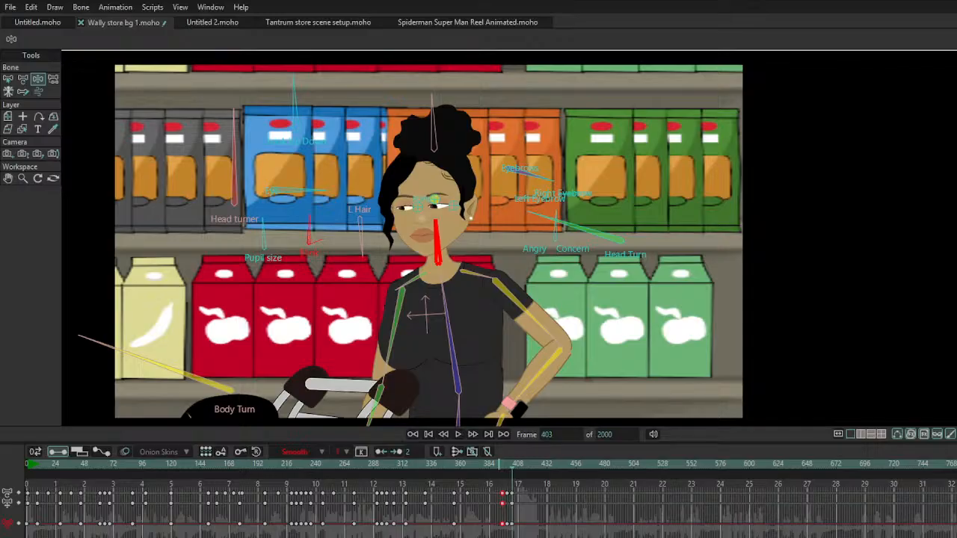
Step: Play the animation from the start to about frame 431 to review the blinks, and return to about frame 403
key(space)
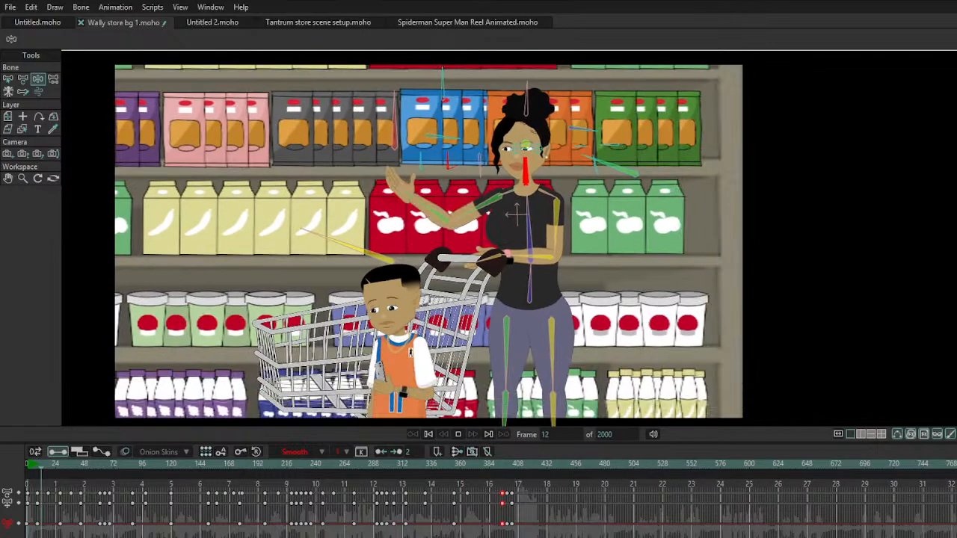
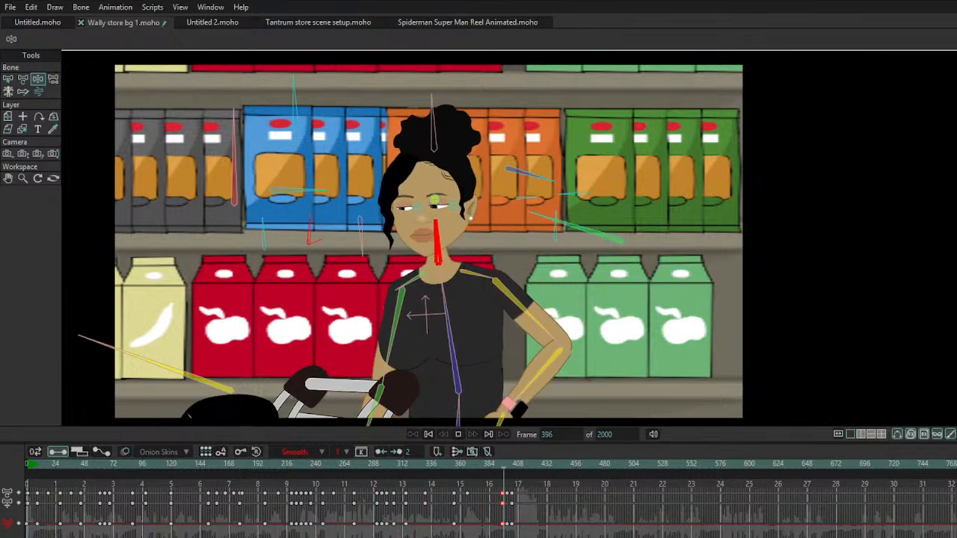
key(space)
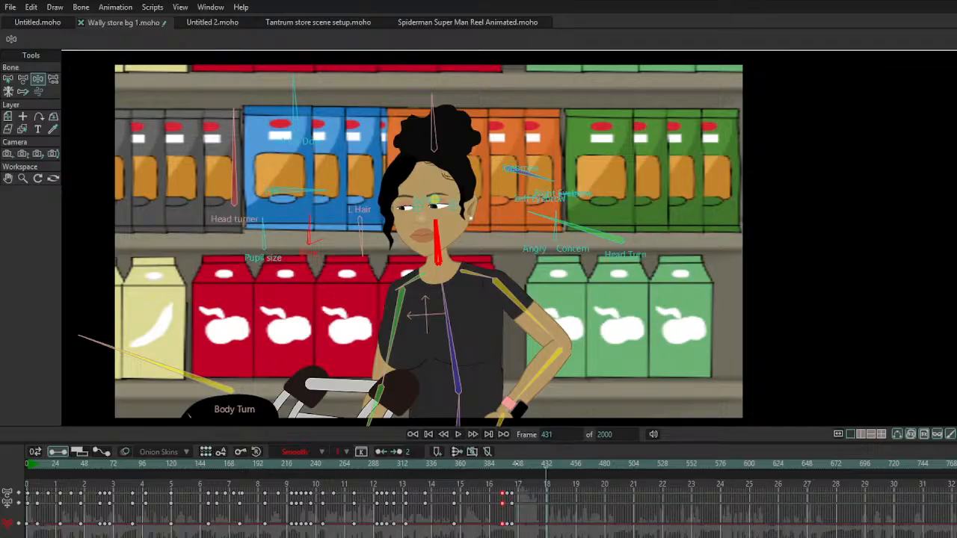
click(516, 464)
Step: Advance to frame 407 and track the camera over to the blonde woman and the blond boy beside the shopping cart
scroll(516, 494, up, 2)
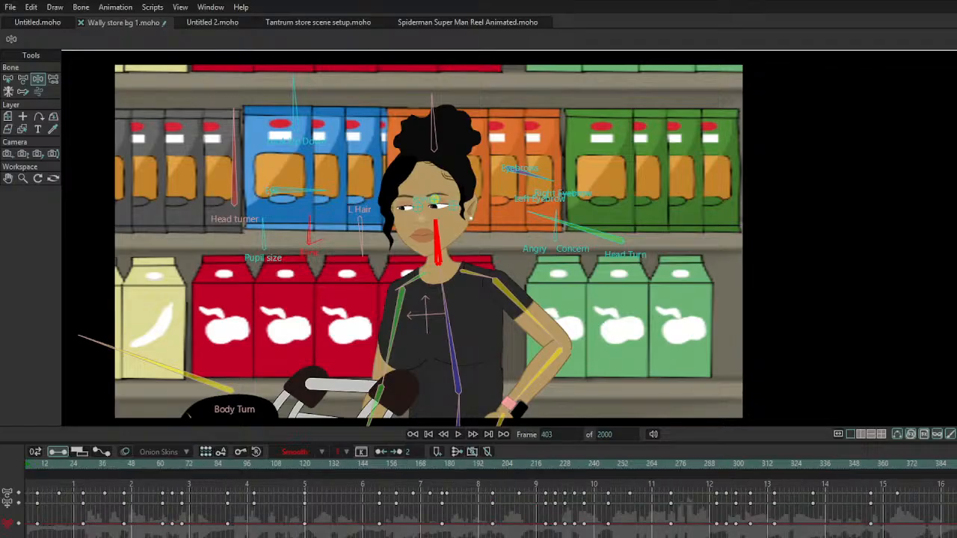
scroll(494, 494, right, 5)
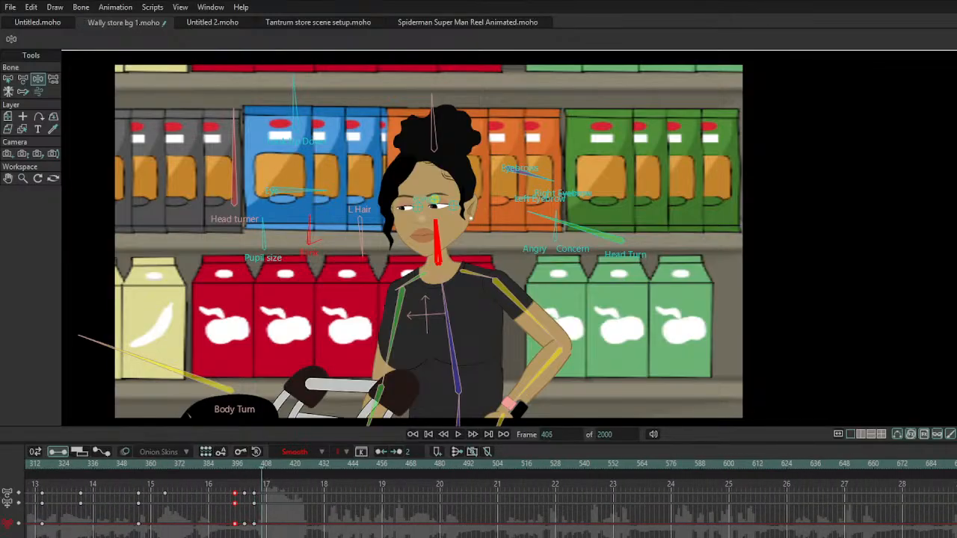
key(ctrl+Right)
key(ctrl+Right)
click(23, 178)
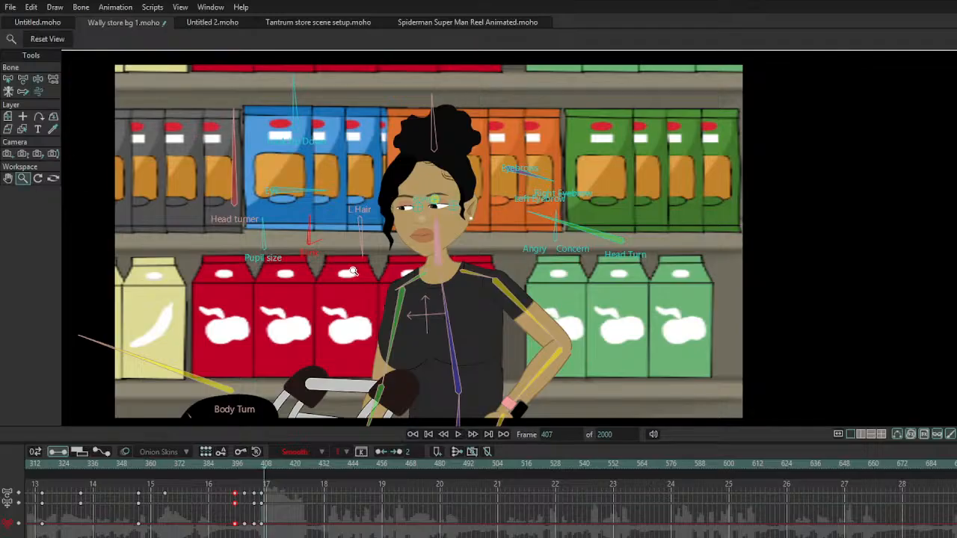
click(8, 153)
drag(389, 299, 310, 283)
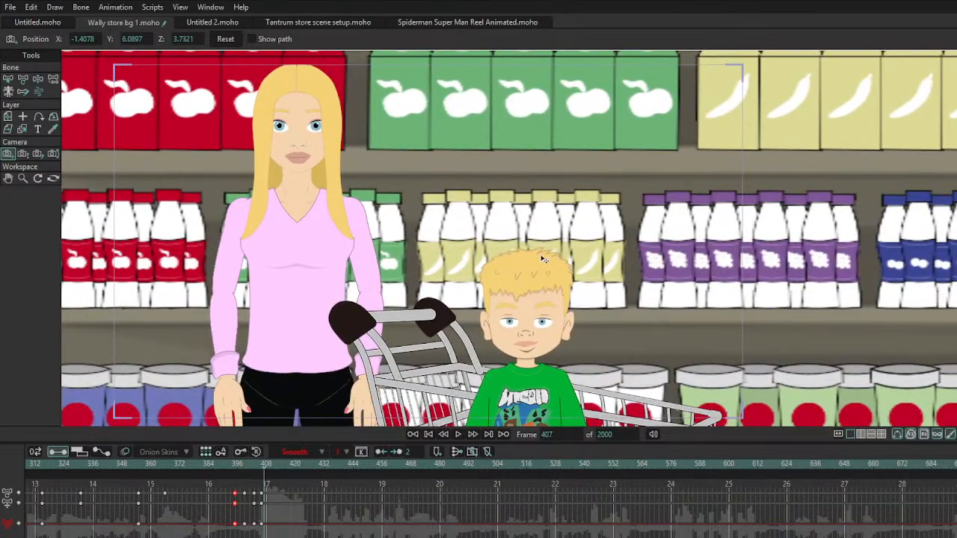
drag(543, 259, 594, 314)
Step: Zoom the camera in on the blonde woman and boy to a vertical field of view of about 11.2 degrees
click(23, 153)
drag(356, 173, 546, 111)
key(z)
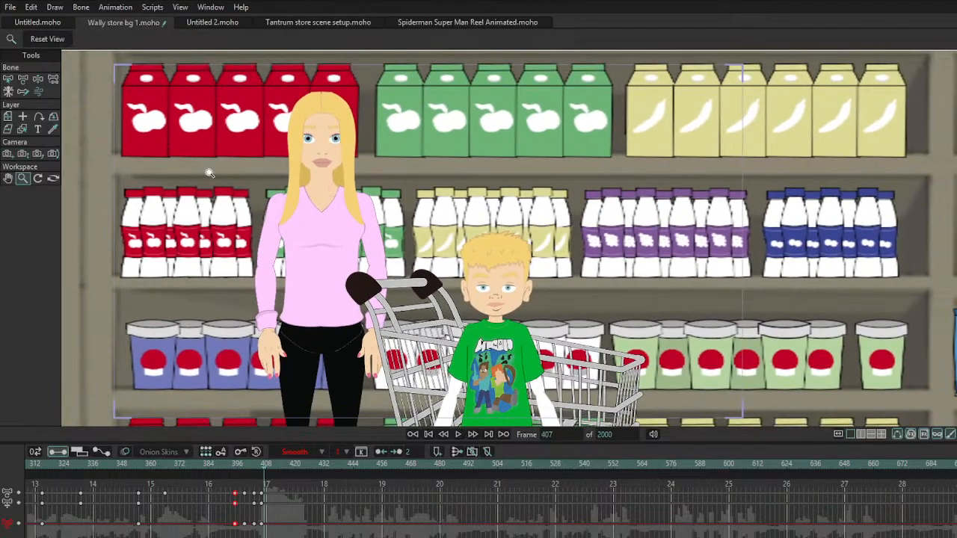
drag(649, 322, 742, 350)
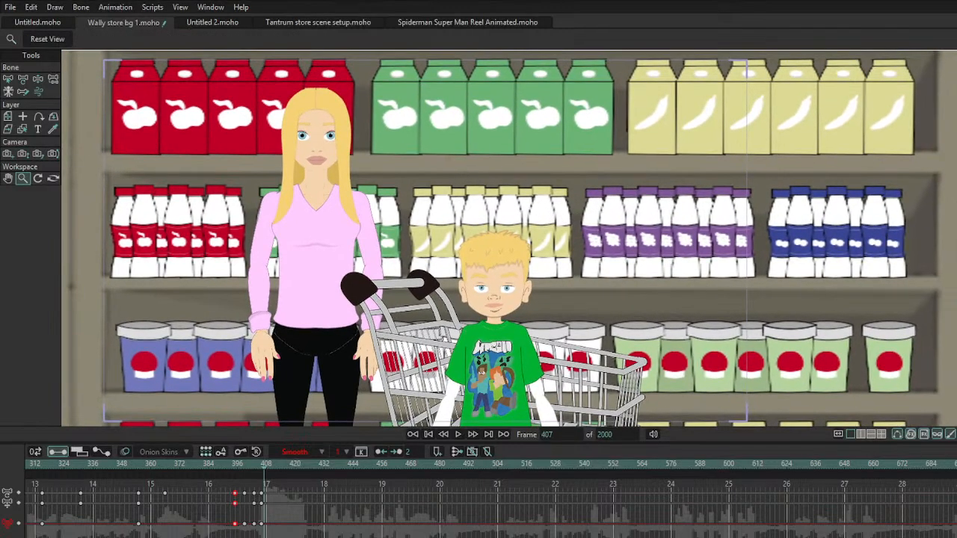
click(22, 153)
drag(497, 229, 726, 348)
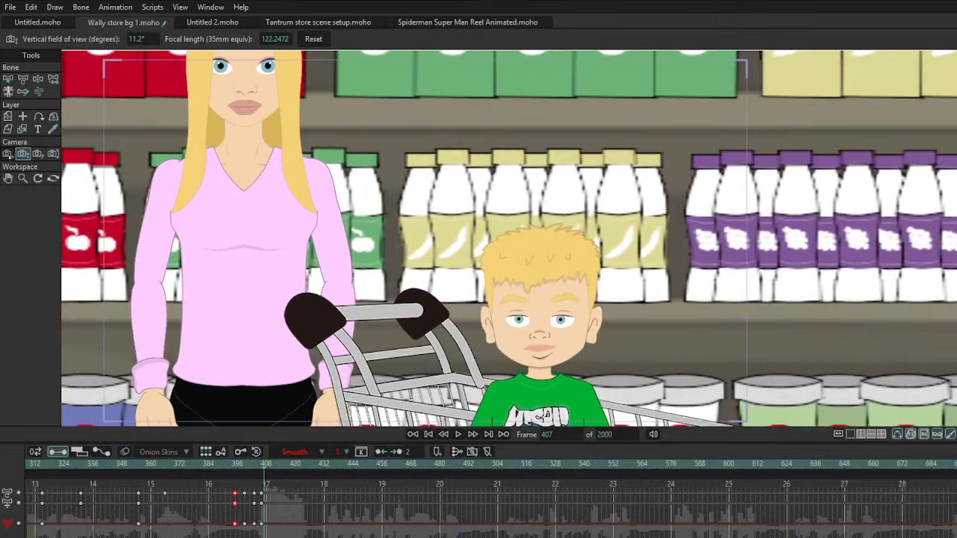
Step: Track the camera to frame the blond boy at about X -1.04, Y 5.81, and check the cut between frames 406 and 407
click(7, 153)
drag(653, 266, 615, 257)
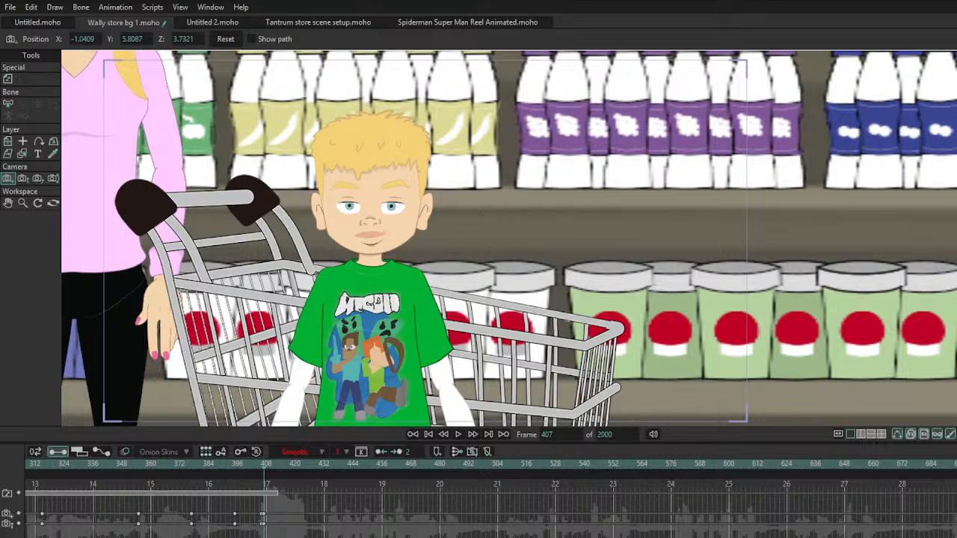
key(Left)
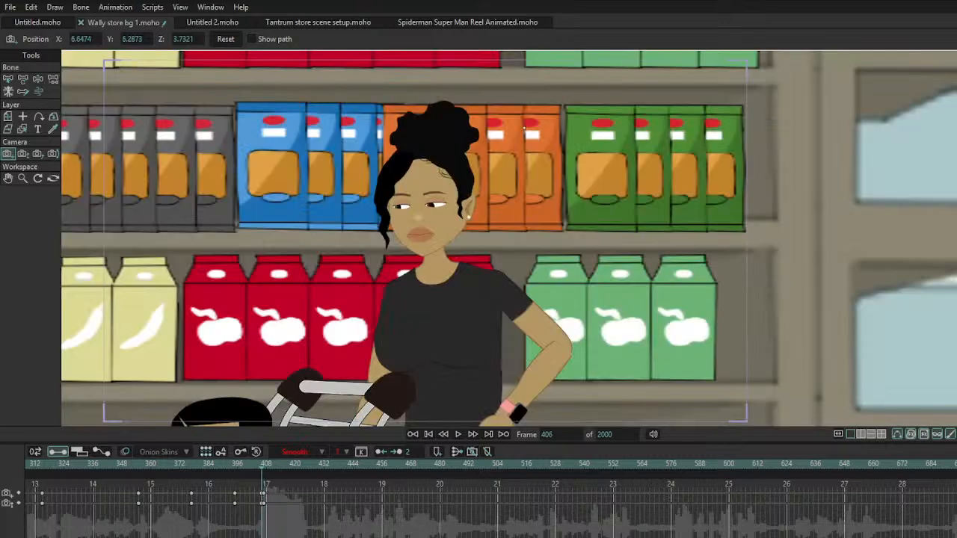
key(Right)
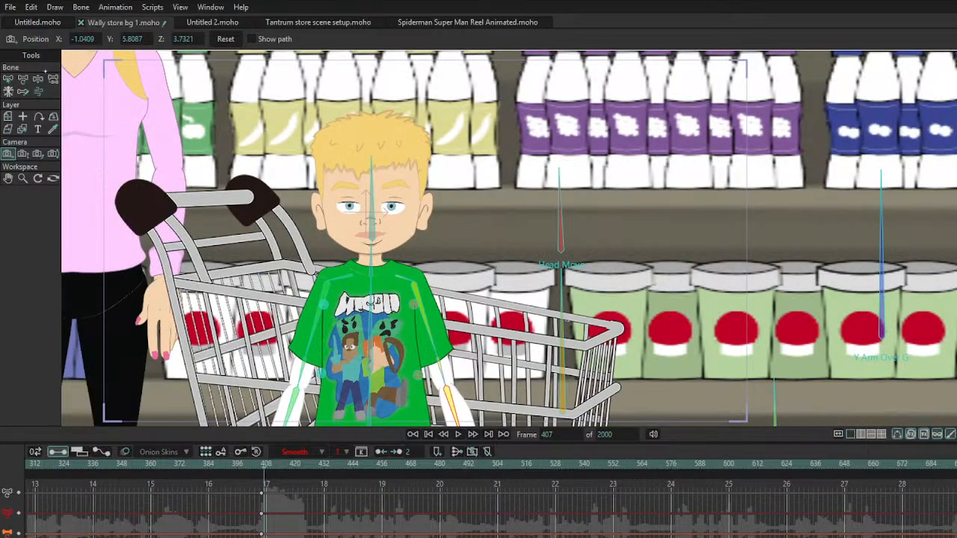
Step: Pose the blond boy at frame 407 with one forearm across his chest, his torso leaning and his head tilted
drag(563, 374, 571, 349)
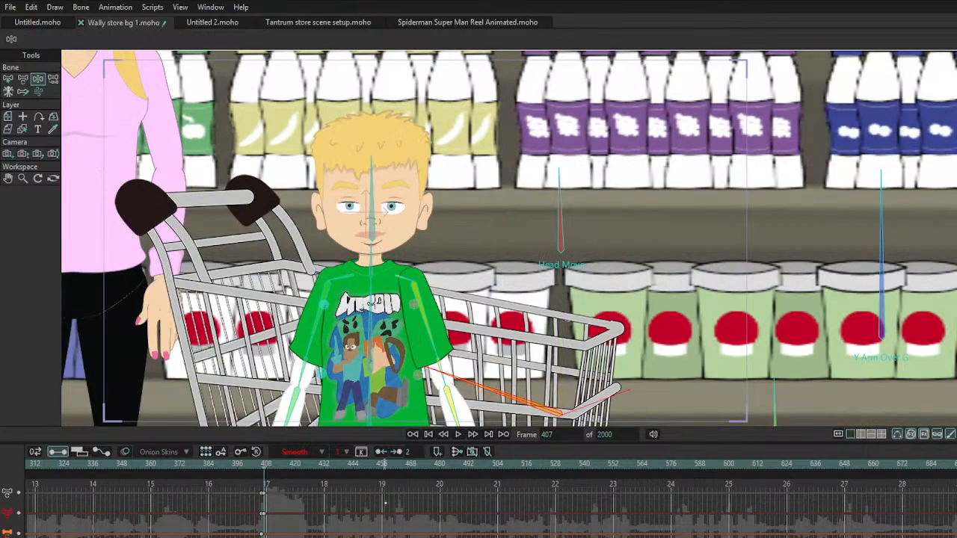
drag(452, 408, 395, 384)
drag(382, 285, 367, 299)
click(402, 205)
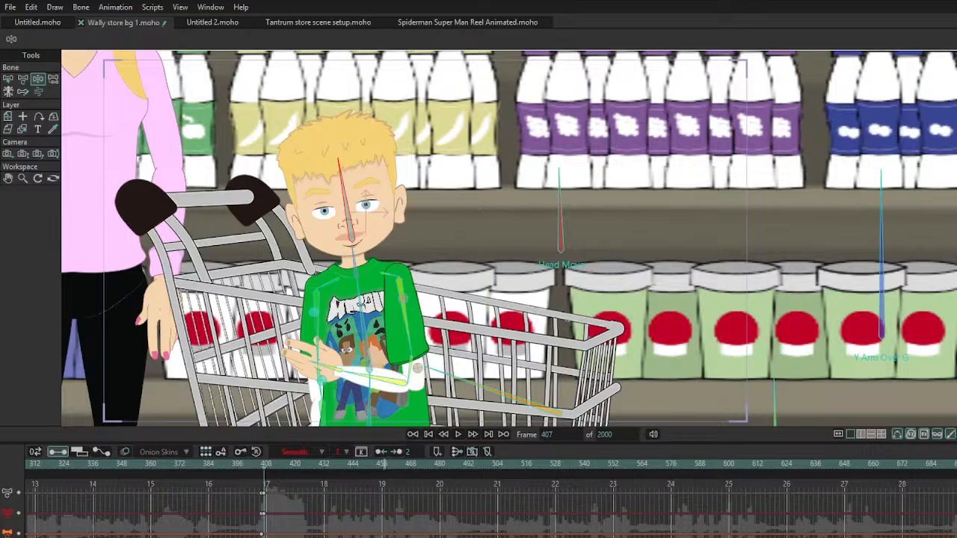
Step: Turn the boy's head toward the cart handle with the Head Turn bone and direct his eyes downward
drag(408, 65, 404, 66)
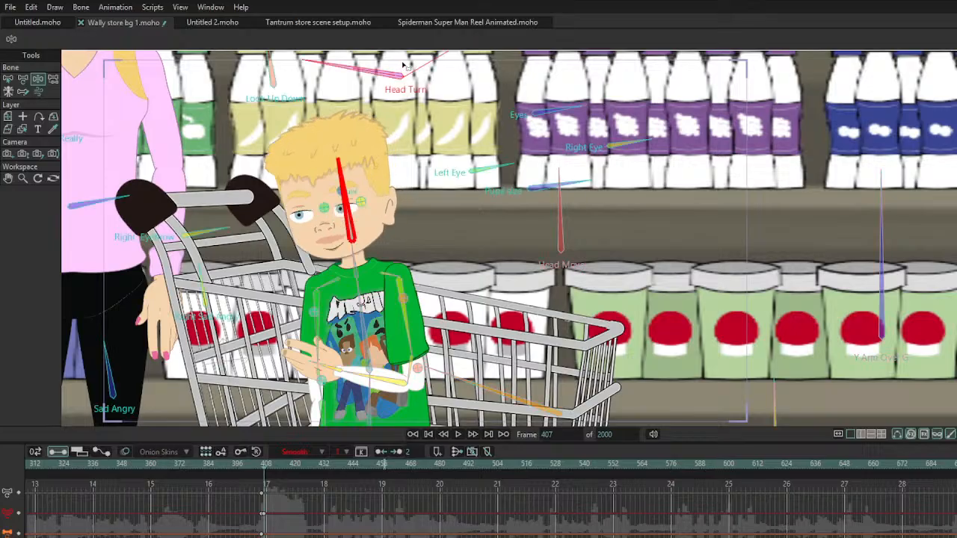
drag(340, 200, 350, 196)
drag(566, 103, 612, 84)
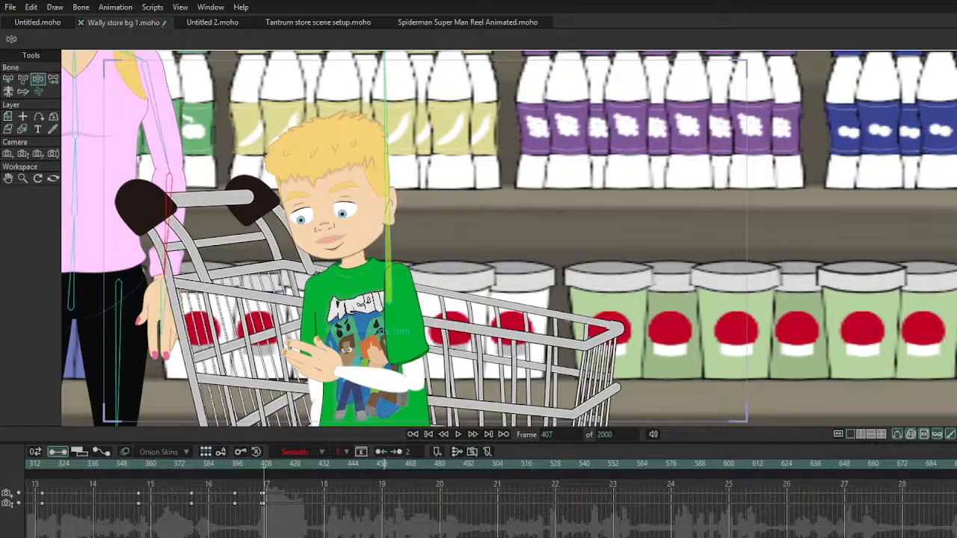
Step: Move the boy's layer down in front of the cart to a Y position of 0.6118 at frame 407
click(23, 179)
drag(284, 147, 187, 151)
click(8, 179)
drag(67, 179, 224, 197)
click(23, 179)
drag(631, 241, 667, 201)
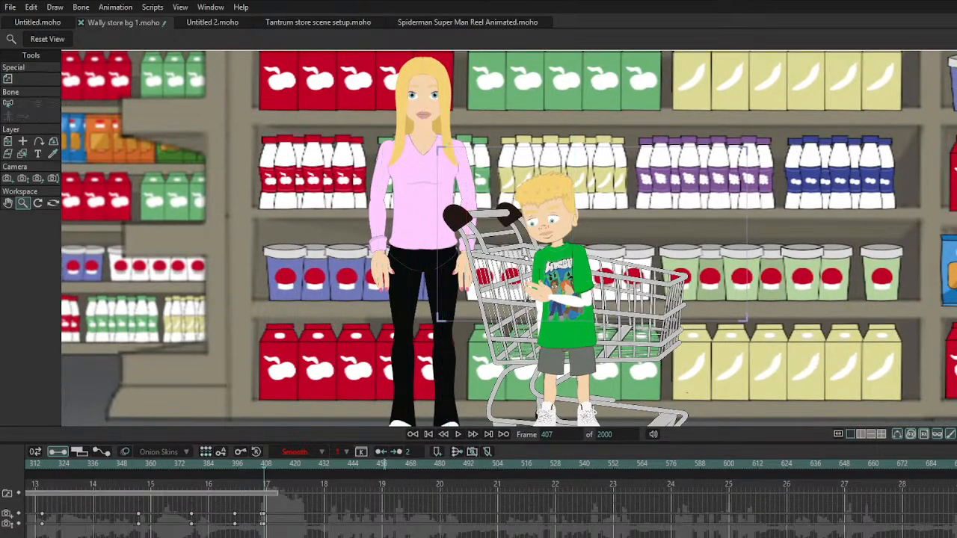
click(8, 204)
drag(569, 310, 469, 270)
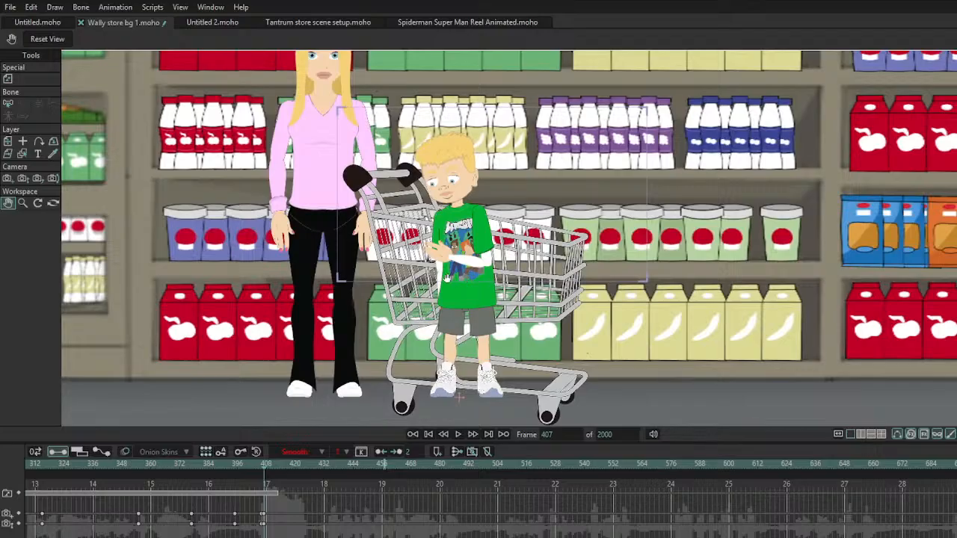
click(9, 141)
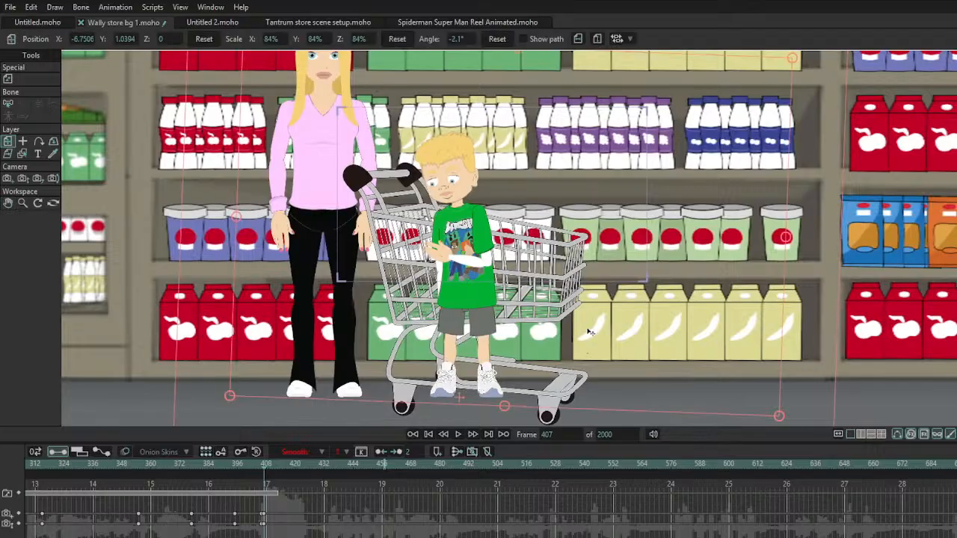
drag(577, 346, 578, 348)
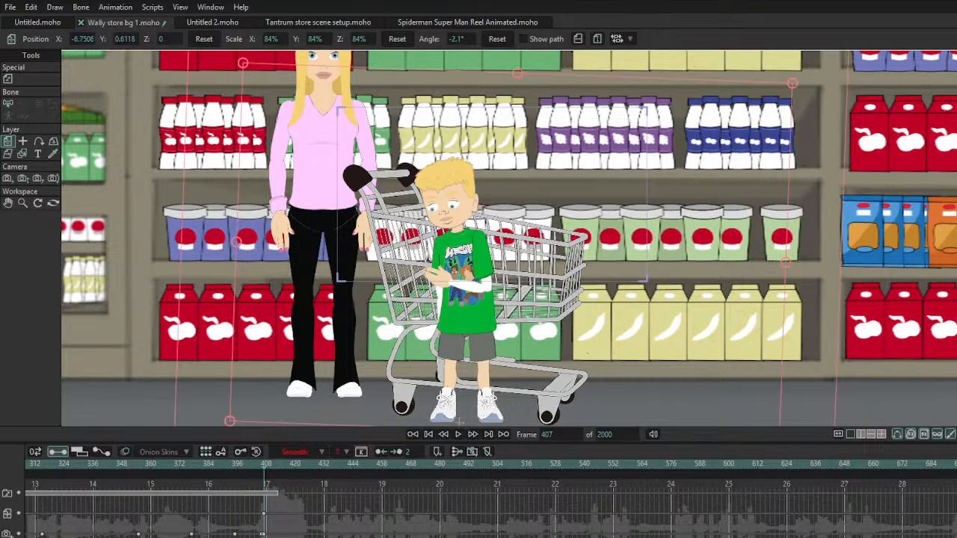
Step: Move the blond boy's layer along the cart to X -5.6918, Y 0.4693 at frame 407 and compare the cut with frame 406
drag(529, 280, 585, 322)
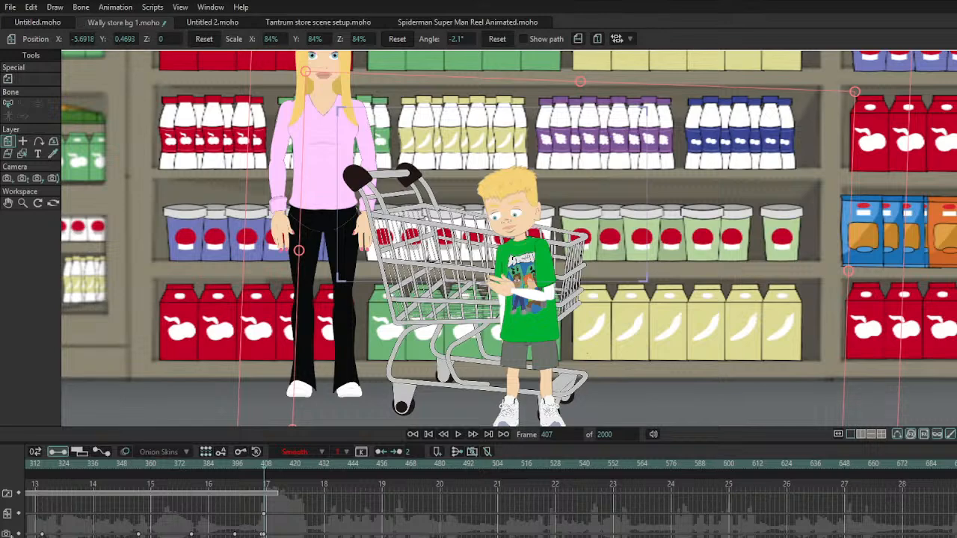
scroll(478, 499, left, 10)
drag(42, 506, 17, 525)
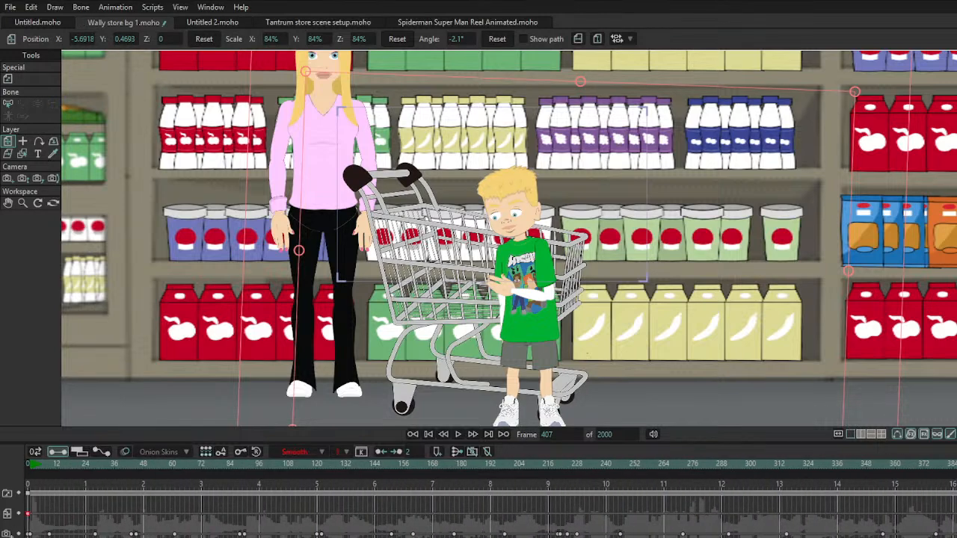
scroll(491, 498, right, 10)
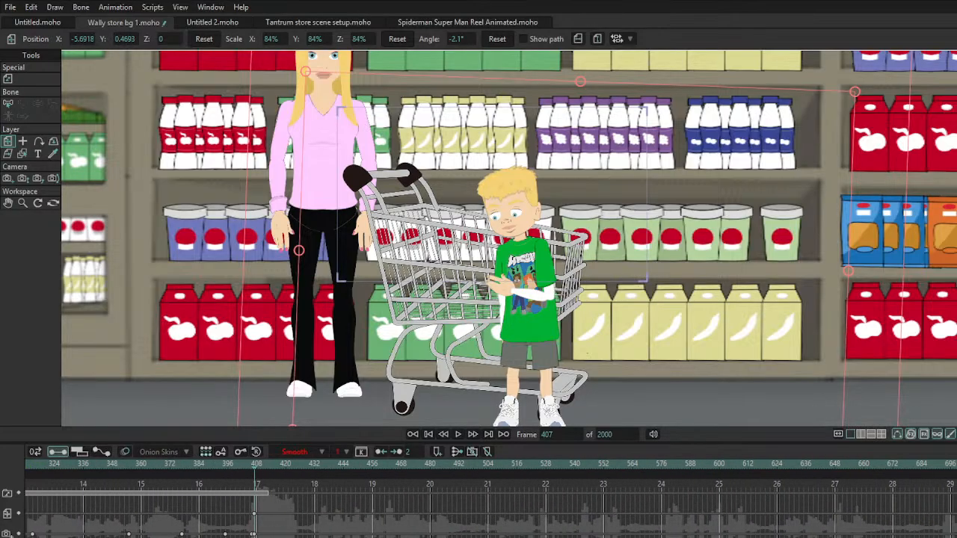
key(Left)
key(Right)
key(Left)
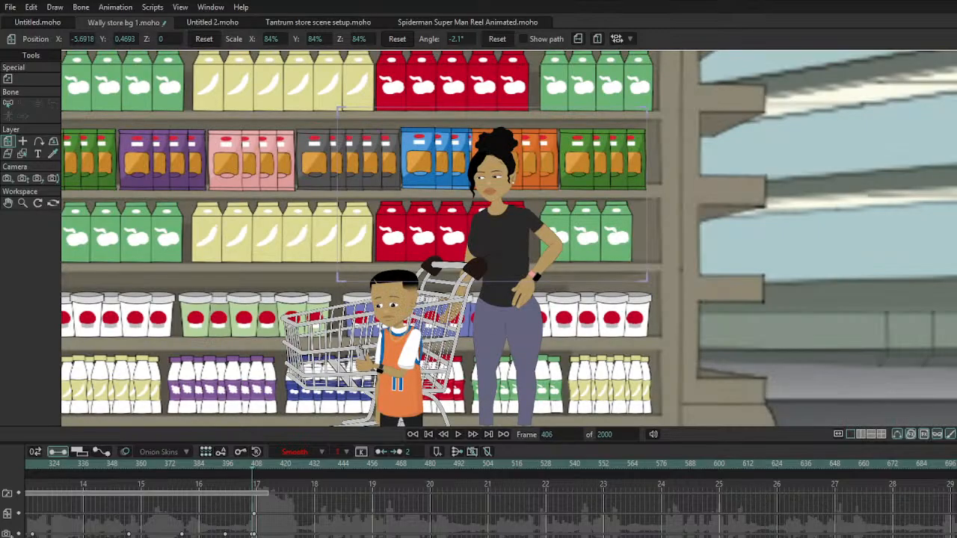
key(Right)
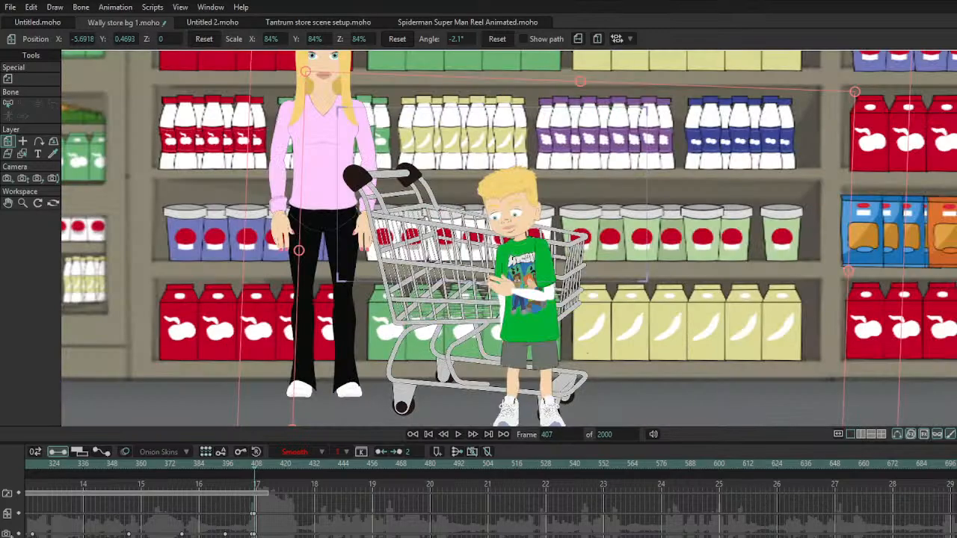
Step: Hide the area outside the camera frame, track the camera to X -0.9717, Y 5.6635, and recheck the cut between frames 406 and 407
click(23, 204)
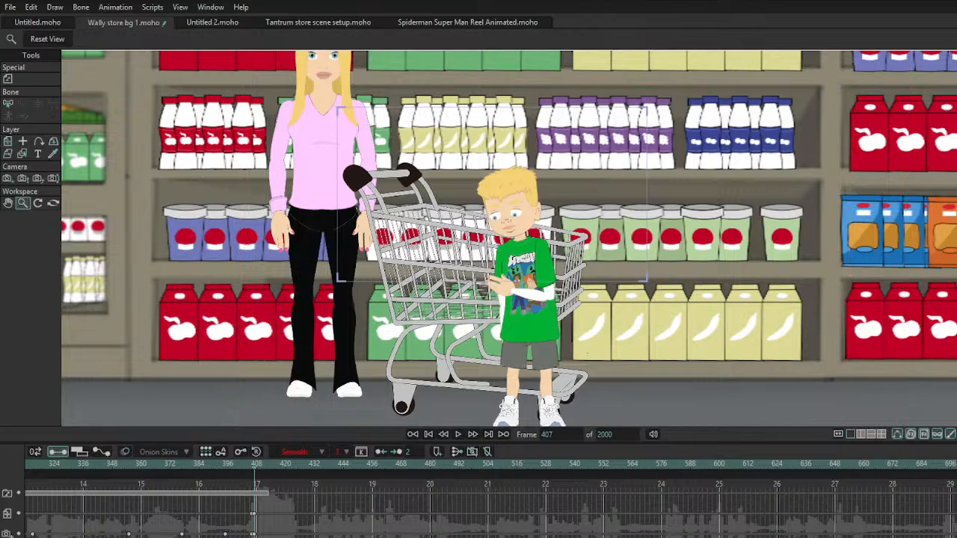
key(ctrl+j)
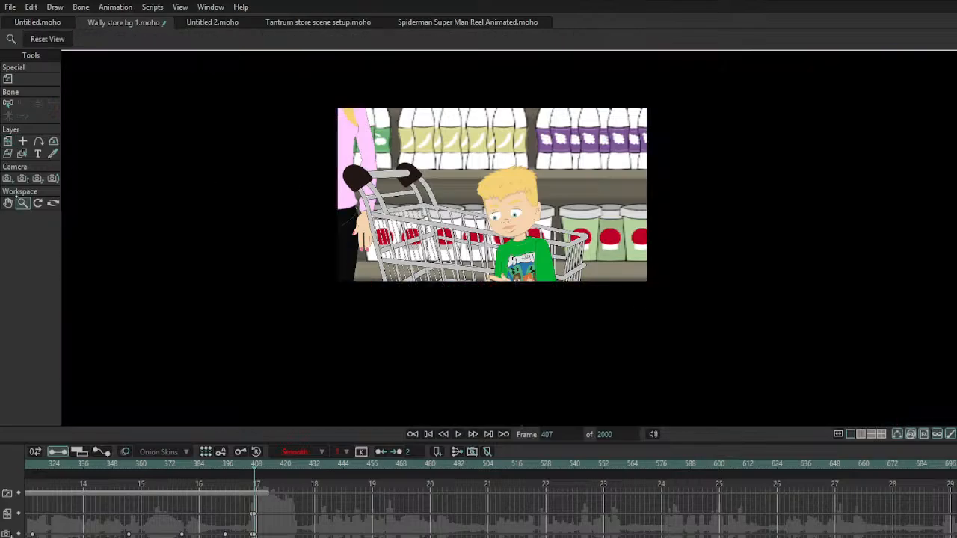
key(4)
drag(514, 210, 505, 397)
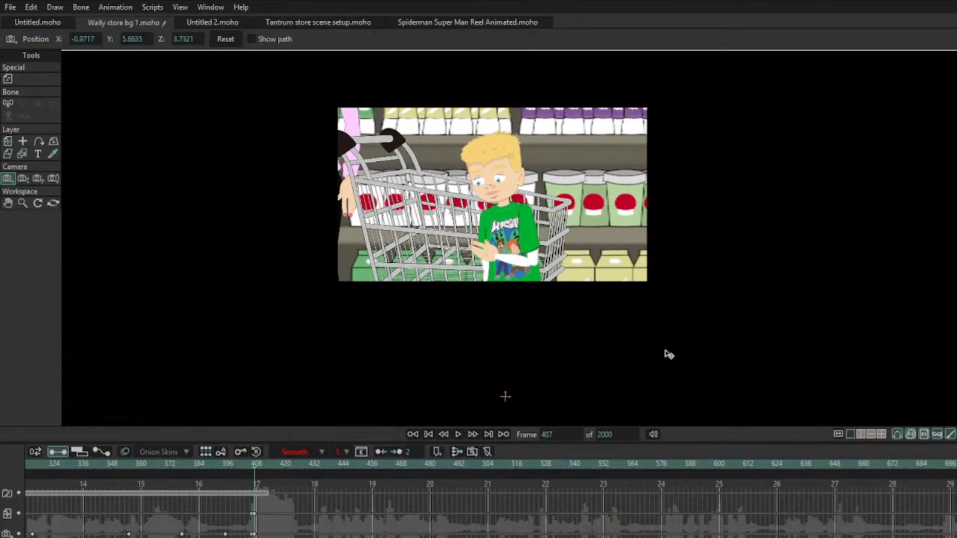
key(Left)
key(Right)
key(Left)
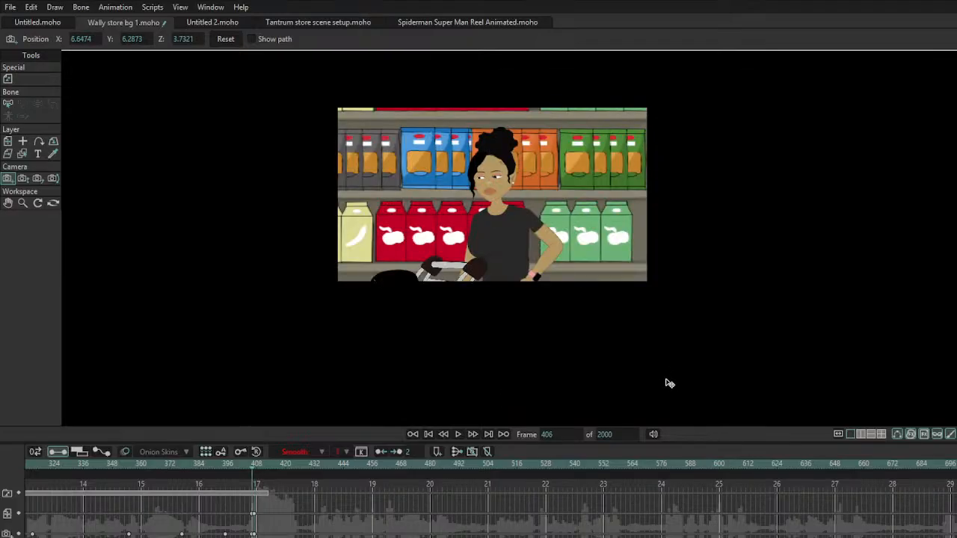
key(Right)
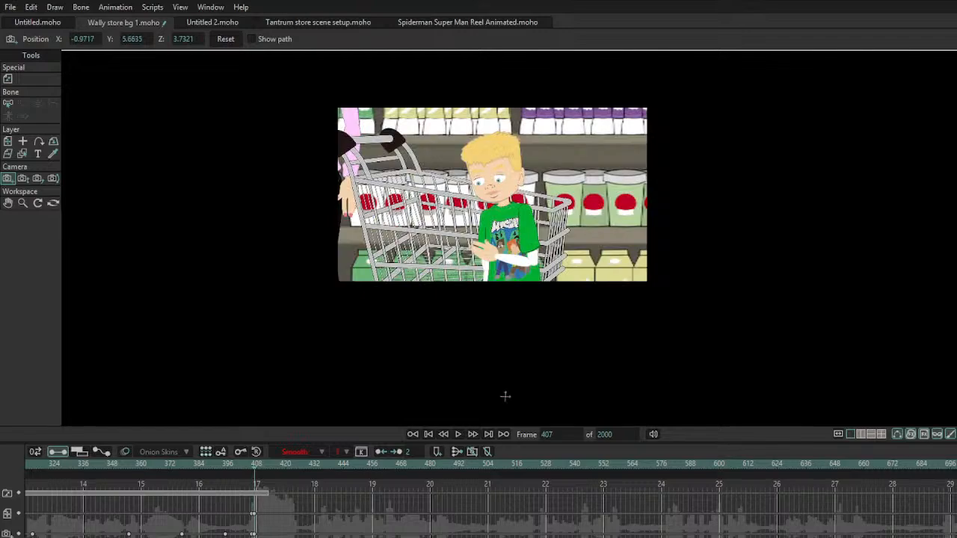
Step: Lower the boy's forearm to his waist and straighten his torso and tilted head at frame 407 by manipulating his bones
alt+right_click(511, 179)
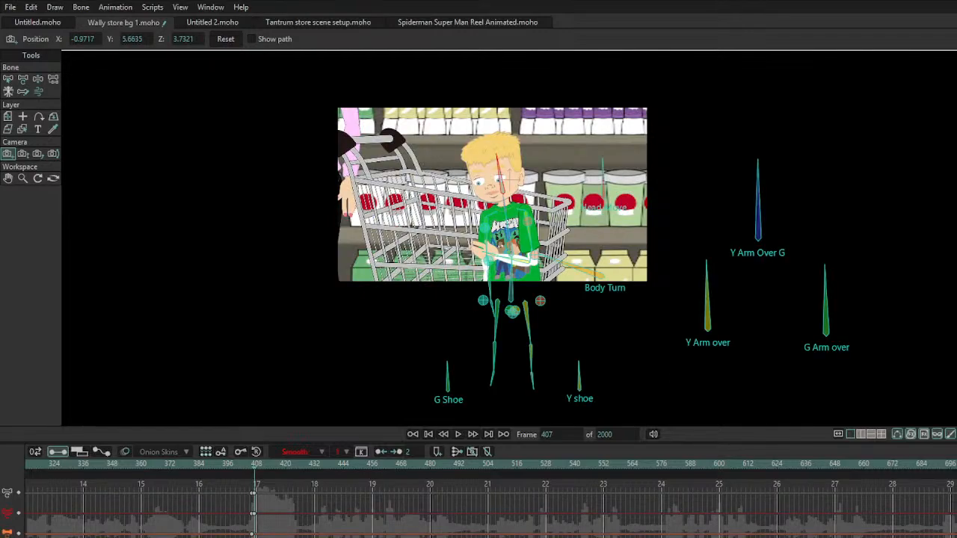
click(37, 80)
drag(510, 230, 506, 264)
drag(518, 178, 527, 176)
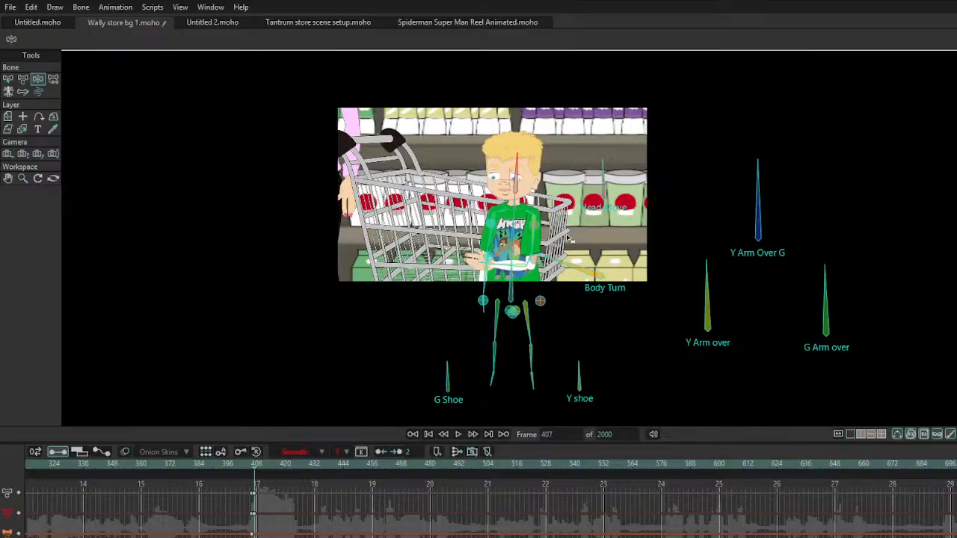
Step: Pose the boy at frame 419 with his forearm reaching toward the cart and his head tilted back
drag(256, 465, 284, 465)
drag(513, 219, 500, 256)
click(525, 171)
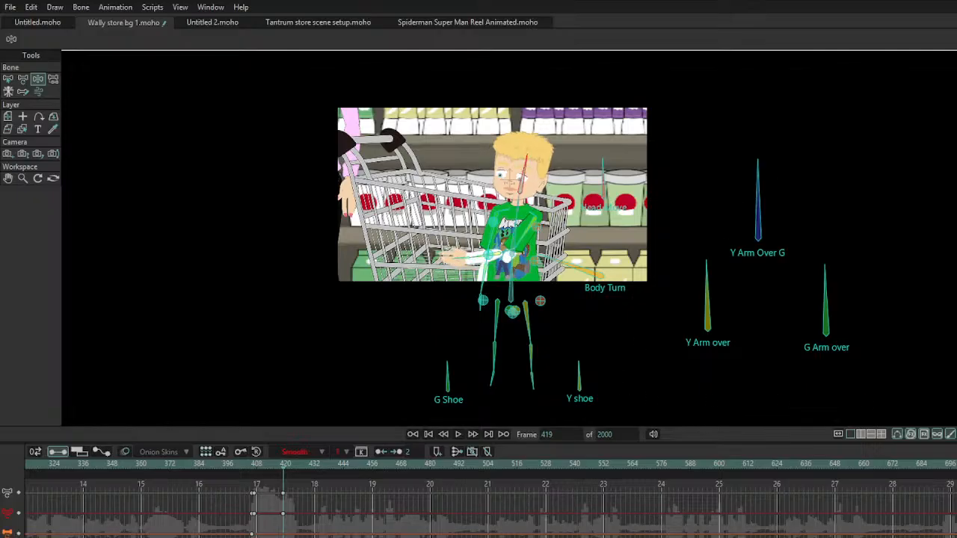
Step: Direct the boy's pupils upward toward the cart handle at frame 419 and adjust the Pupil size bone
click(24, 178)
drag(547, 194, 657, 258)
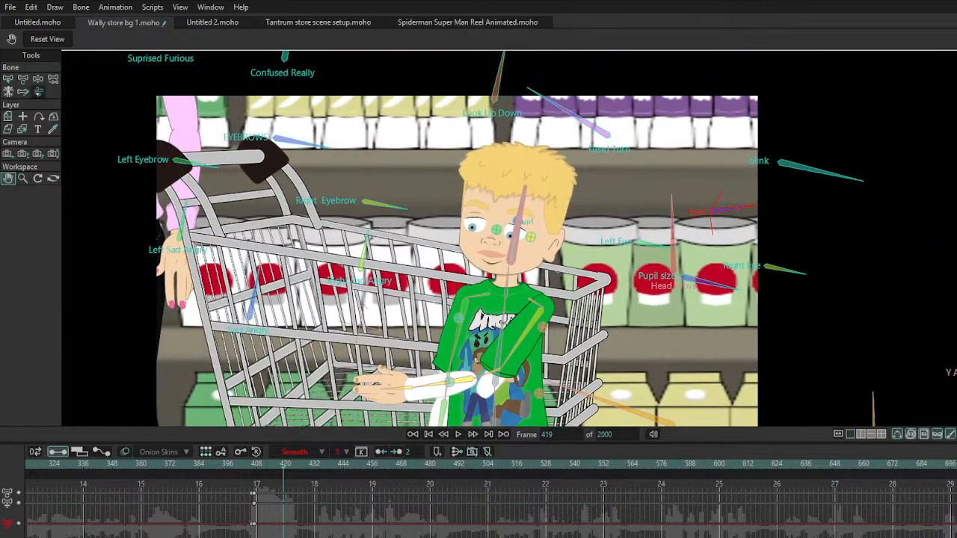
click(37, 78)
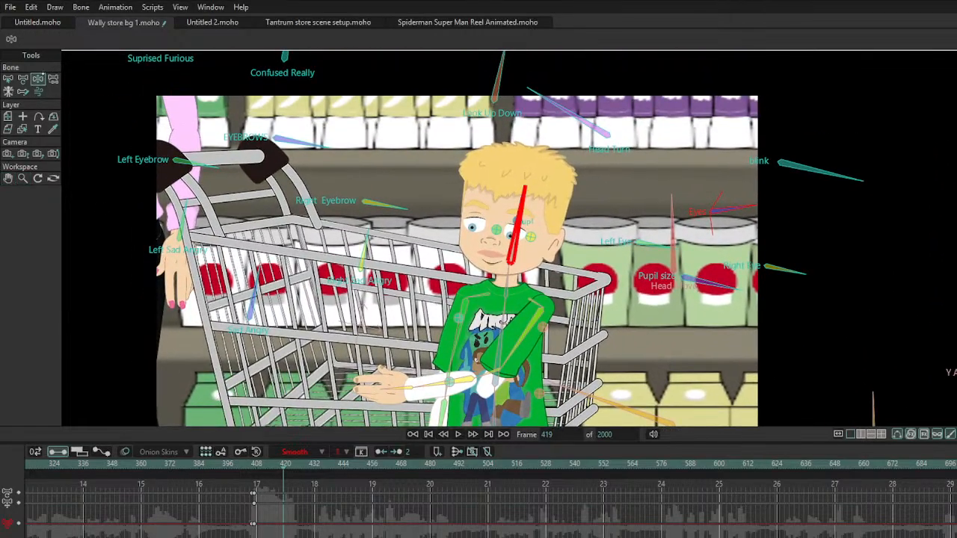
drag(516, 222, 513, 217)
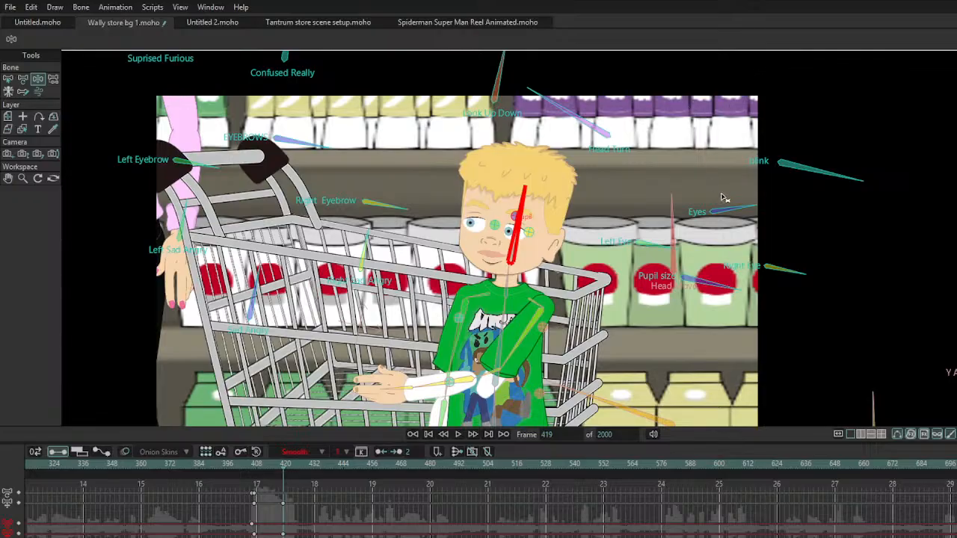
click(723, 291)
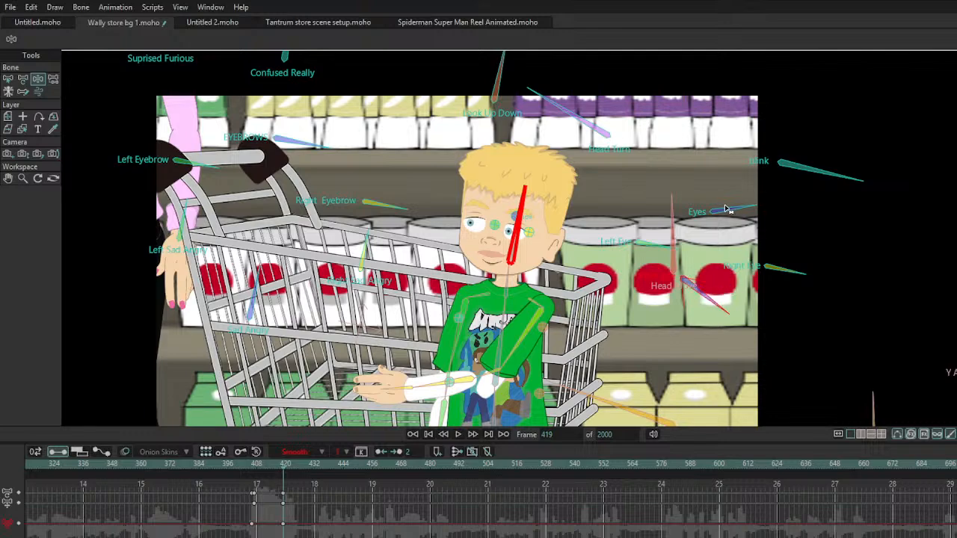
Step: Shape the boy's brow expression at frame 419 with the Sad Angry and EYEBROWS bones, and readjust the Pupil size bone
click(253, 294)
drag(252, 292, 271, 302)
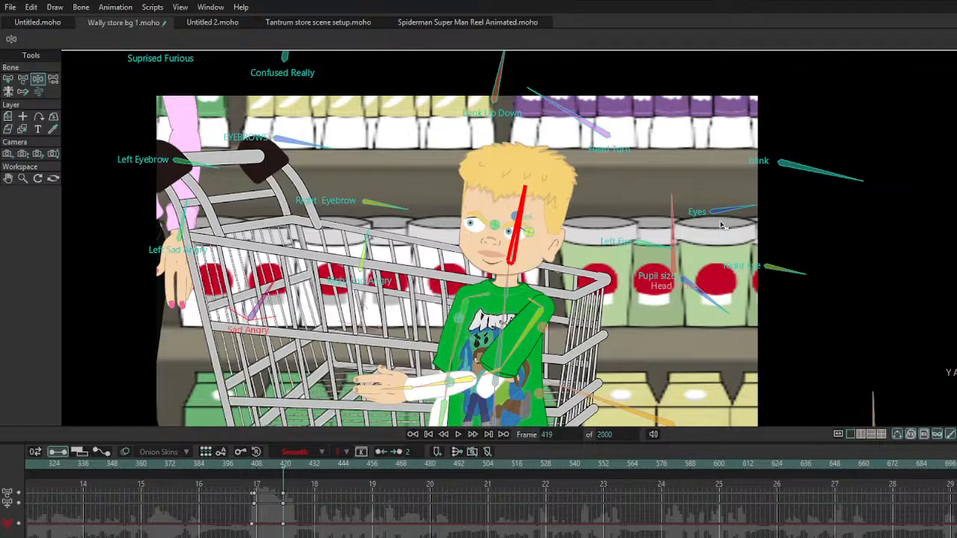
drag(320, 143, 322, 78)
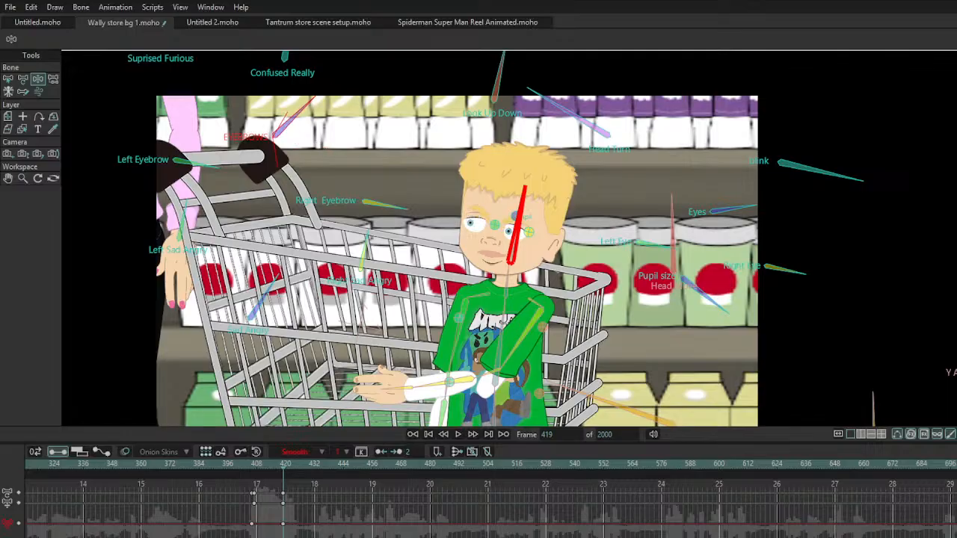
drag(261, 301, 253, 267)
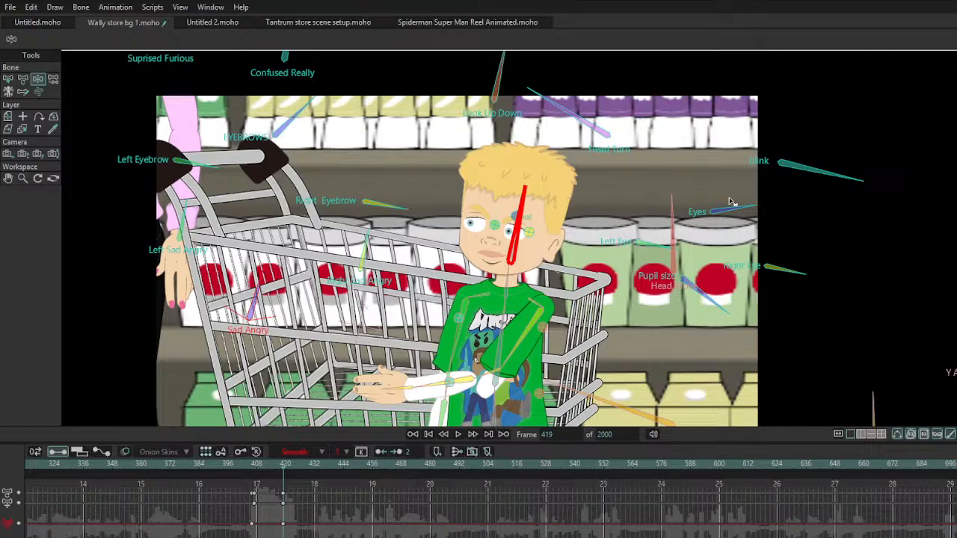
click(713, 302)
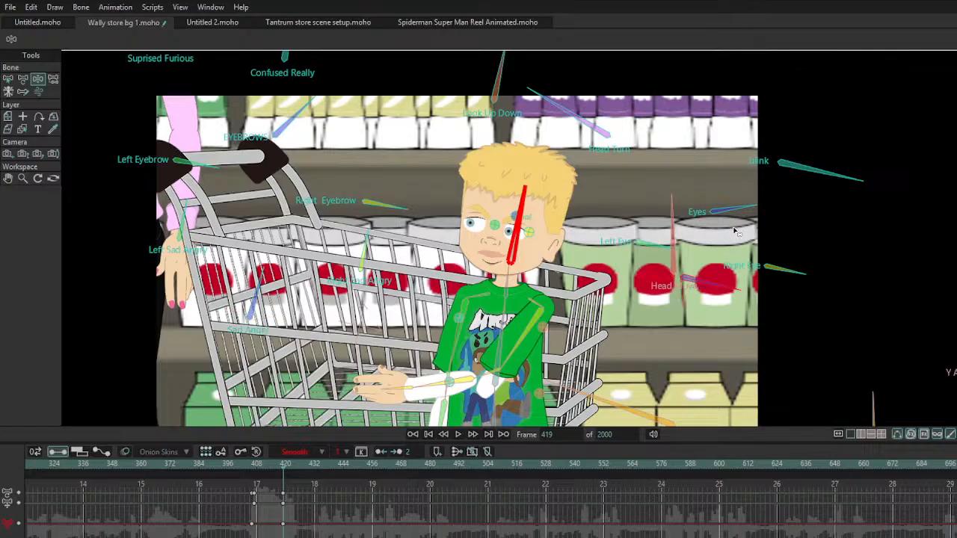
Step: Play the boy's turn and shift his frame 419 head and body keyframes earlier to frame 414
key(space)
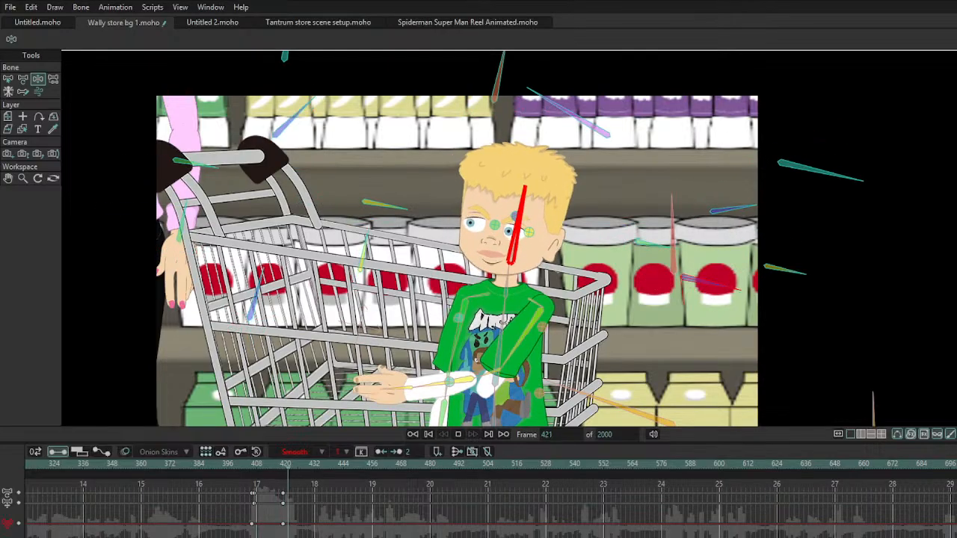
key(space)
drag(276, 485, 290, 528)
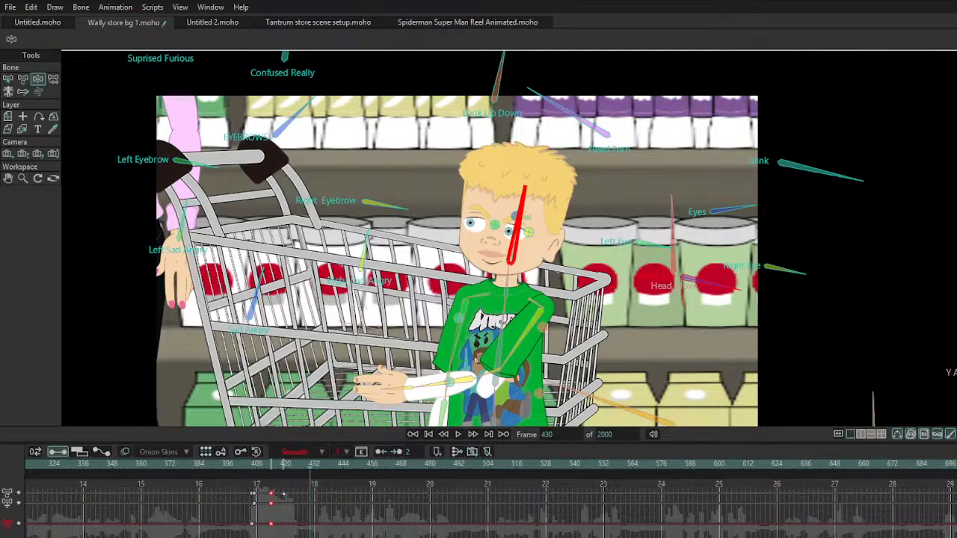
click(255, 464)
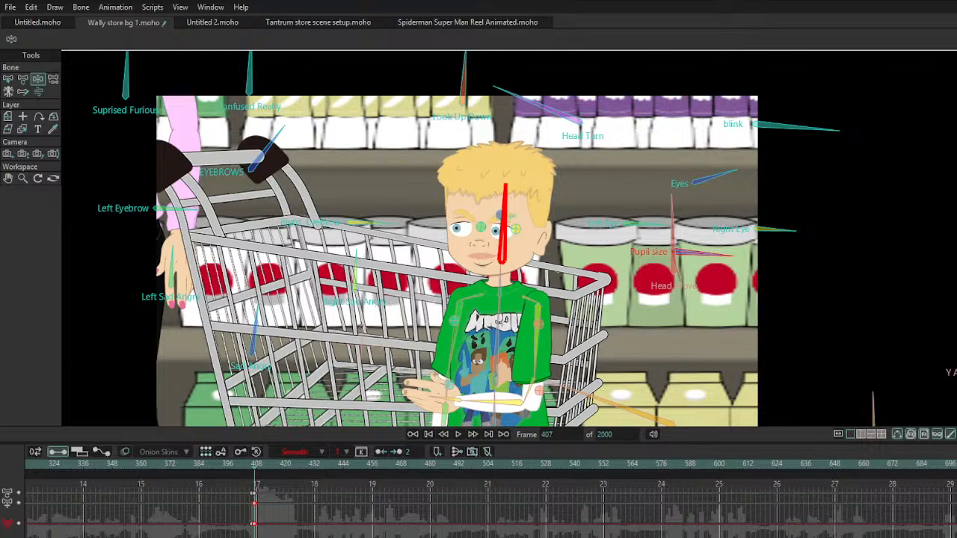
key(space)
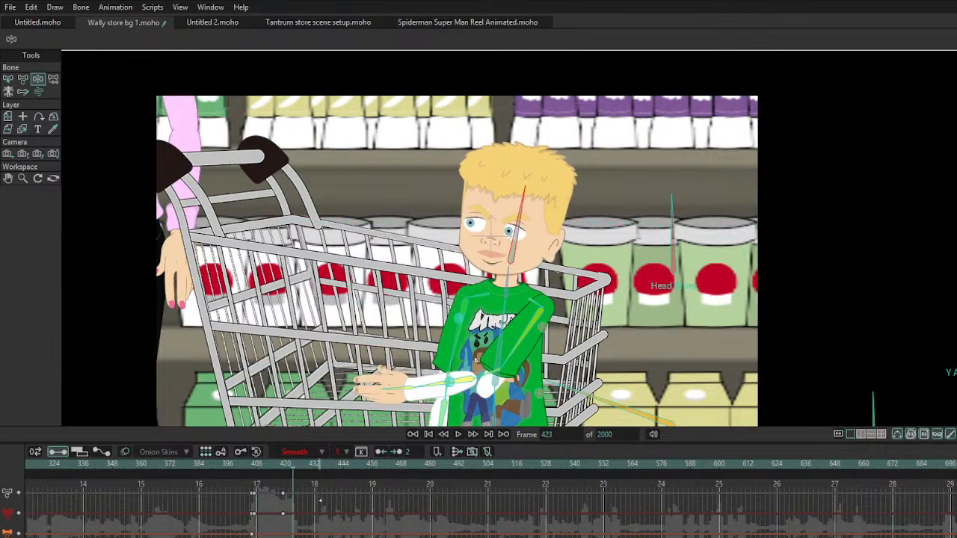
drag(296, 485, 284, 494)
Step: Reposition the boy's arms and tilt his head slightly further back at frame 414, checking the motion by playback from frame 407
drag(428, 390, 451, 332)
mouse_move(528, 327)
mouse_down()
mouse_move(537, 303)
mouse_move(540, 321)
mouse_up()
click(515, 249)
drag(513, 246, 516, 245)
drag(257, 467, 298, 468)
key(space)
key(space)
click(252, 467)
key(space)
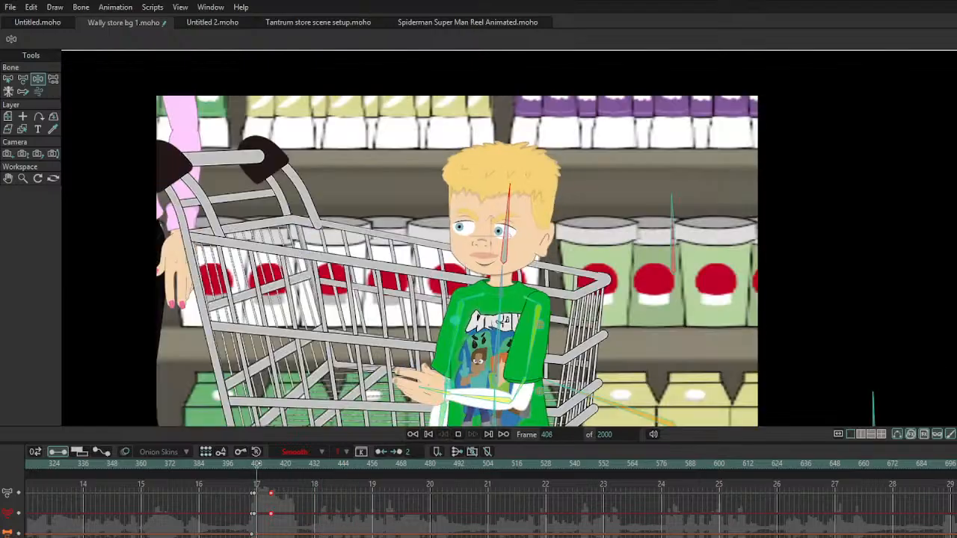
key(space)
click(270, 464)
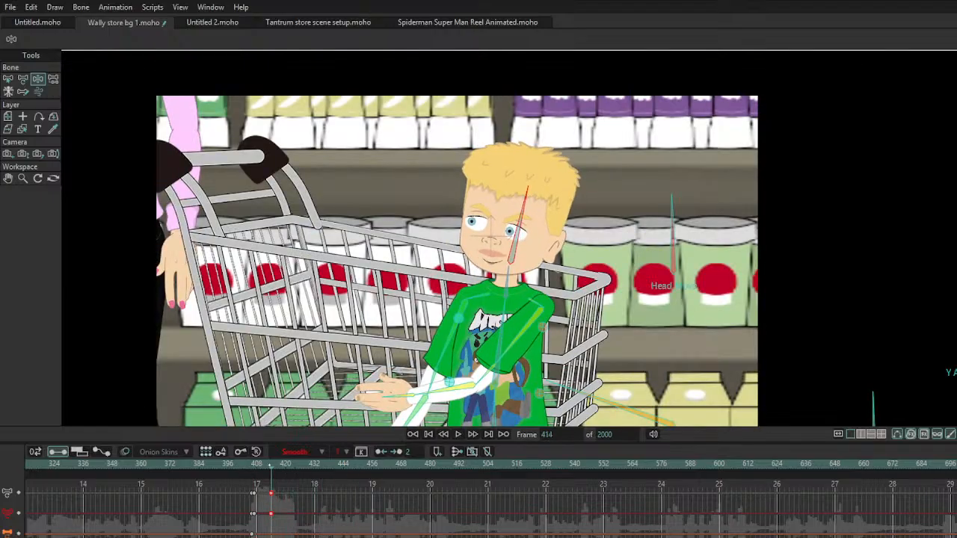
drag(530, 201, 533, 203)
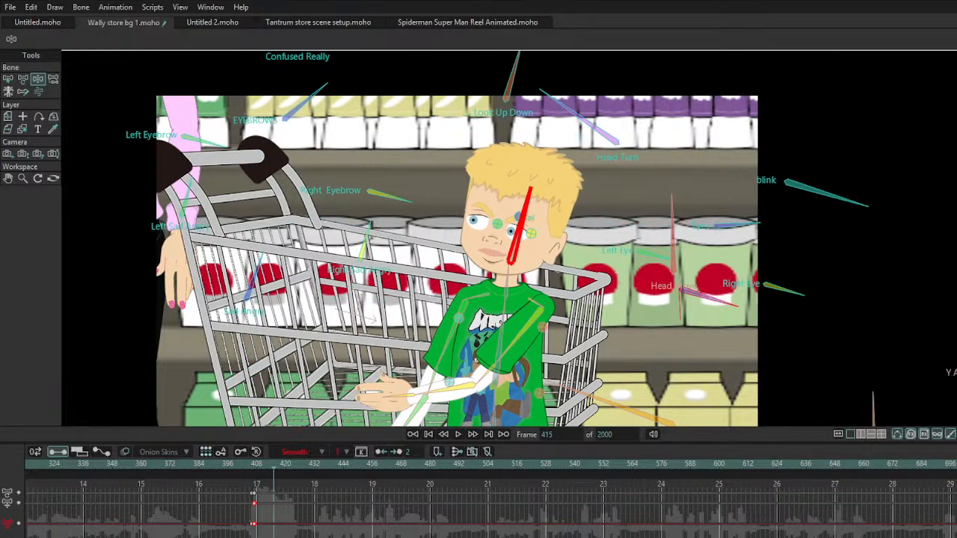
Step: Adjust the boy's eyebrows with the EYEBROWS bone and close his eyes with the Eyes bone at frame 415
key(ctrl+z)
click(320, 96)
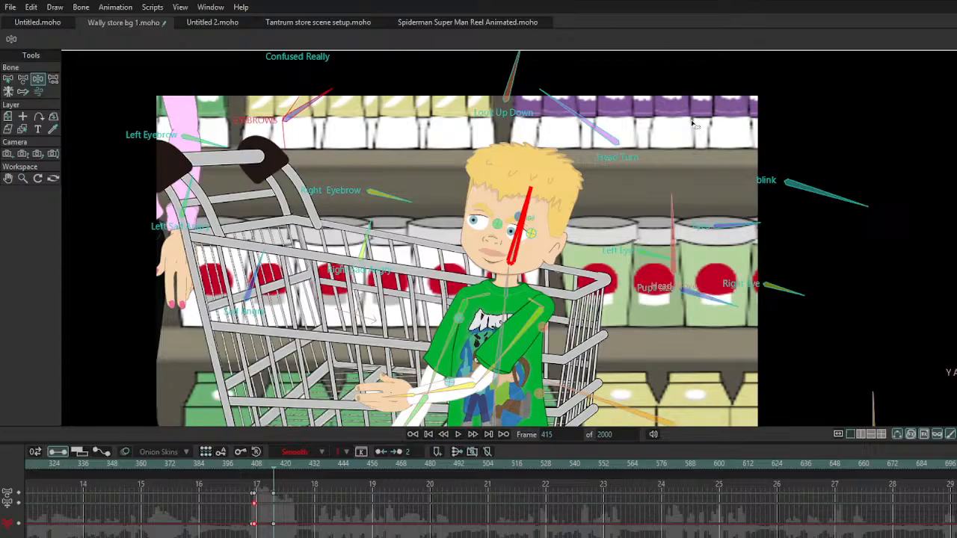
click(746, 227)
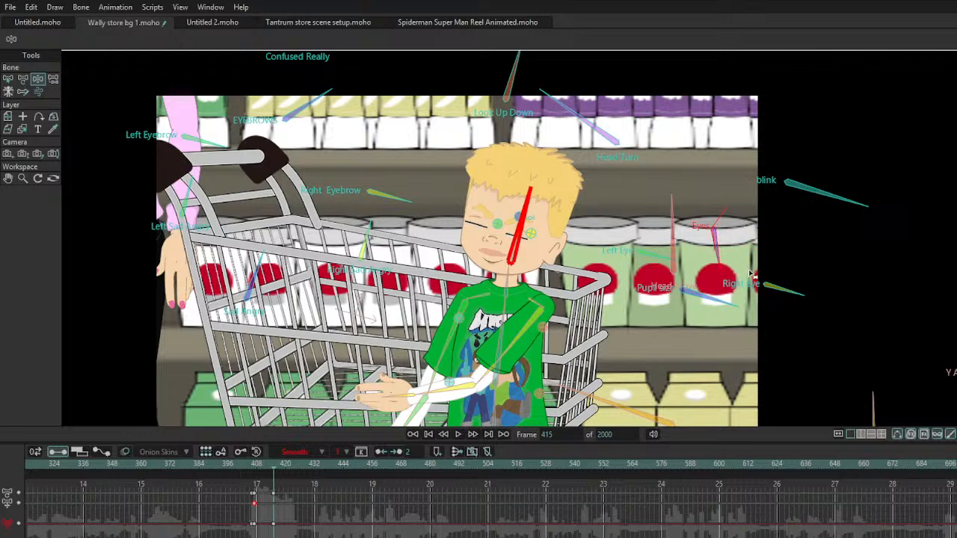
drag(722, 264, 723, 262)
Step: Step back and forth through the frames around 407 to 415 to examine the boy's blink and head turn
drag(260, 465, 255, 494)
click(274, 495)
key(Left)
key(Left)
key(Left)
key(Left)
key(Left)
key(Left)
key(Left)
key(Left)
key(Left)
key(Right)
key(Right)
key(Right)
key(Right)
key(Right)
key(Right)
key(Right)
key(Right)
key(Right)
key(Right)
key(Right)
key(Right)
key(Right)
key(Right)
key(Right)
key(Right)
key(Right)
key(Right)
key(Right)
key(Right)
key(Left)
key(Left)
key(Left)
key(Left)
key(Left)
key(Left)
key(Left)
key(Left)
key(Left)
key(Left)
key(Left)
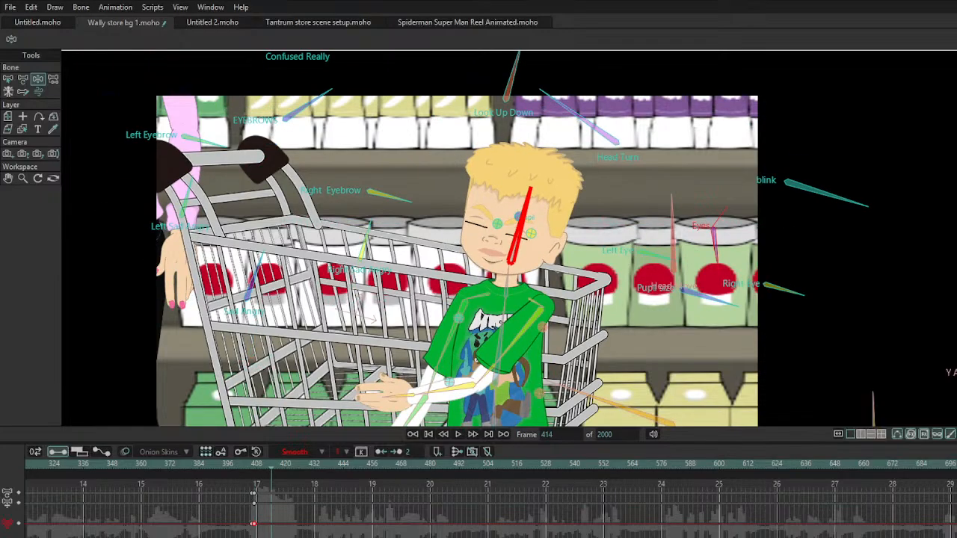
Step: Adjust the boy's closed eyes, pupil size and brow slant at frame 414, keeping the keyframes at that frame
mouse_move(716, 245)
mouse_down()
mouse_move(726, 258)
mouse_move(718, 256)
mouse_up()
drag(727, 306, 728, 309)
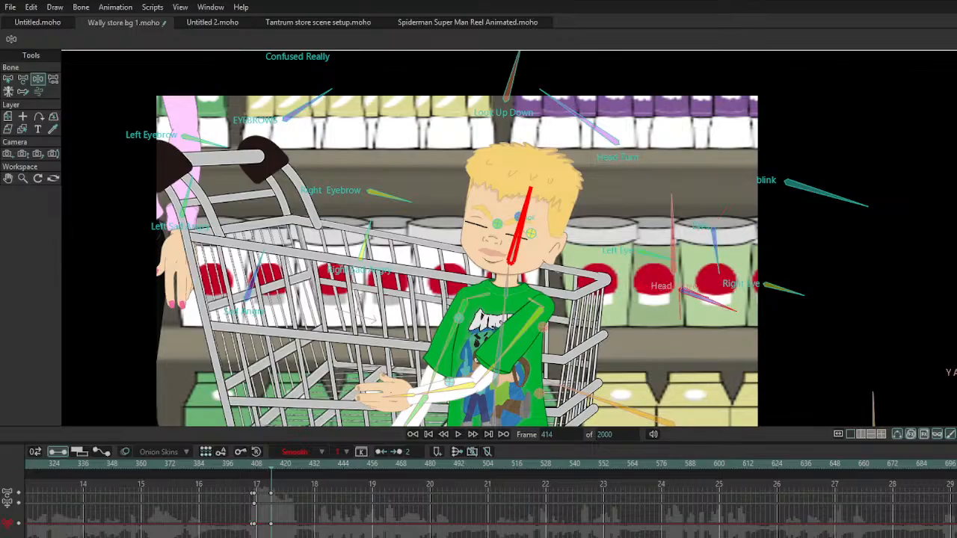
click(325, 108)
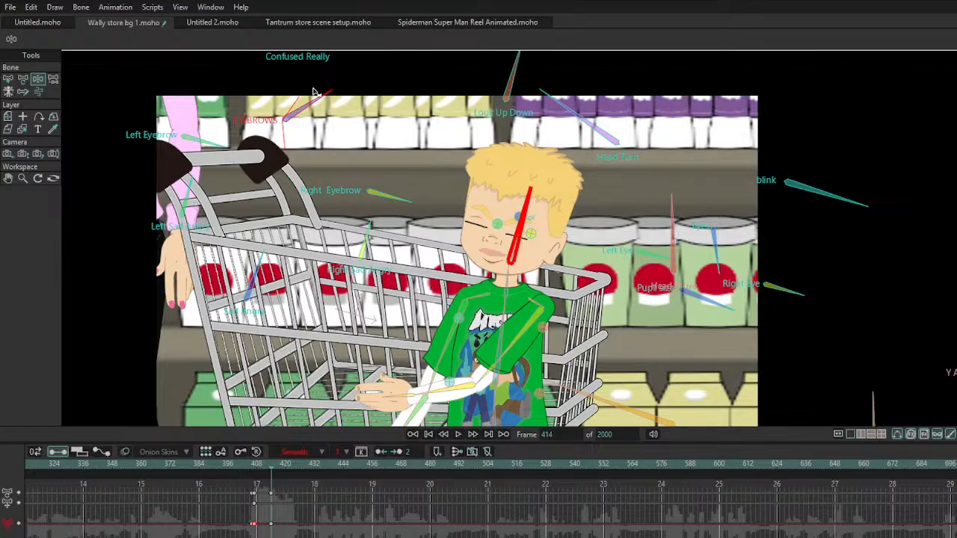
drag(259, 258, 251, 256)
drag(271, 494, 336, 494)
key(ctrl+z)
Step: Raise the boy's eyebrows with the EYEBROWS bone and refine their slant with the Sad Angry bone while his eyes are closed
click(272, 476)
drag(317, 103, 319, 85)
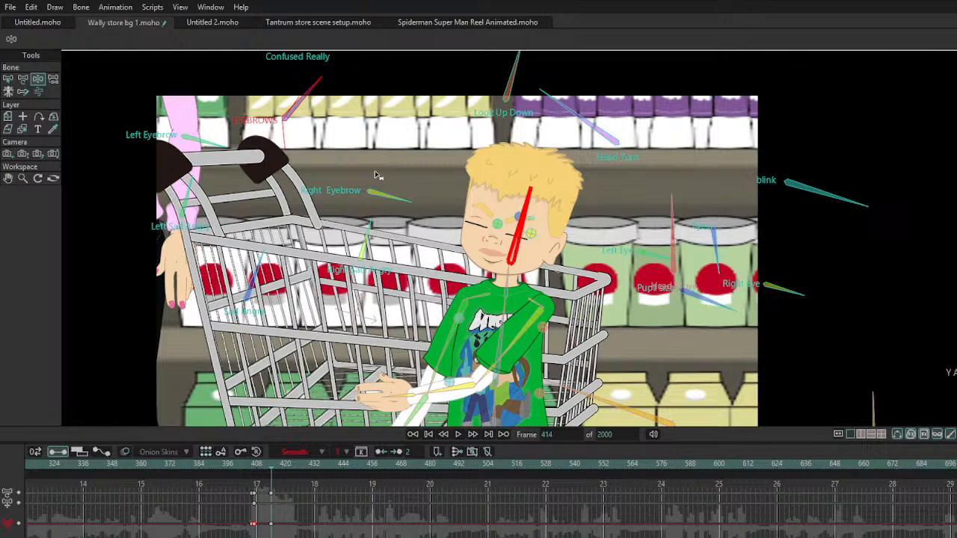
click(256, 285)
mouse_move(256, 285)
mouse_down()
mouse_move(269, 282)
mouse_move(257, 281)
mouse_move(254, 298)
mouse_up()
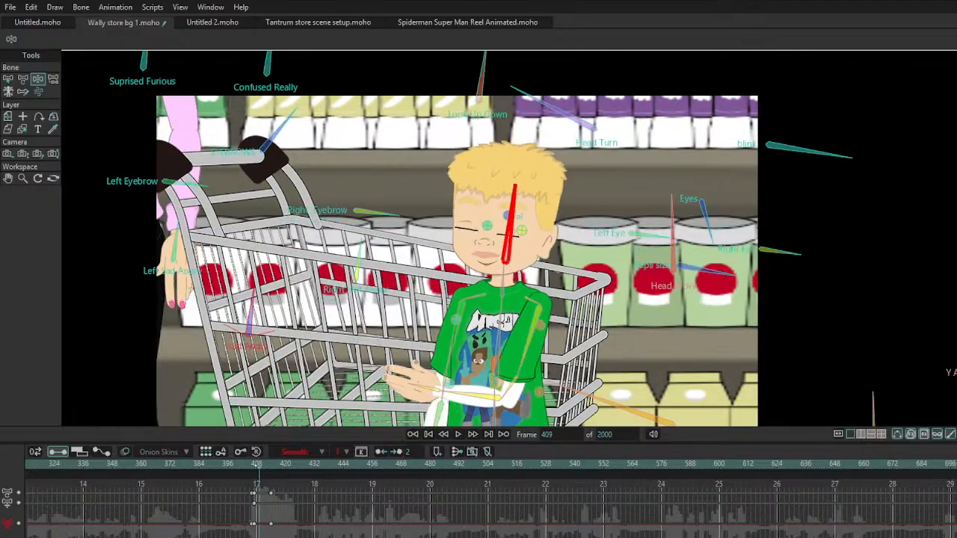
Step: Undo the last brow adjustment on the Sad Angry bone at frame 414 and play back the boy's turn
drag(300, 466, 272, 465)
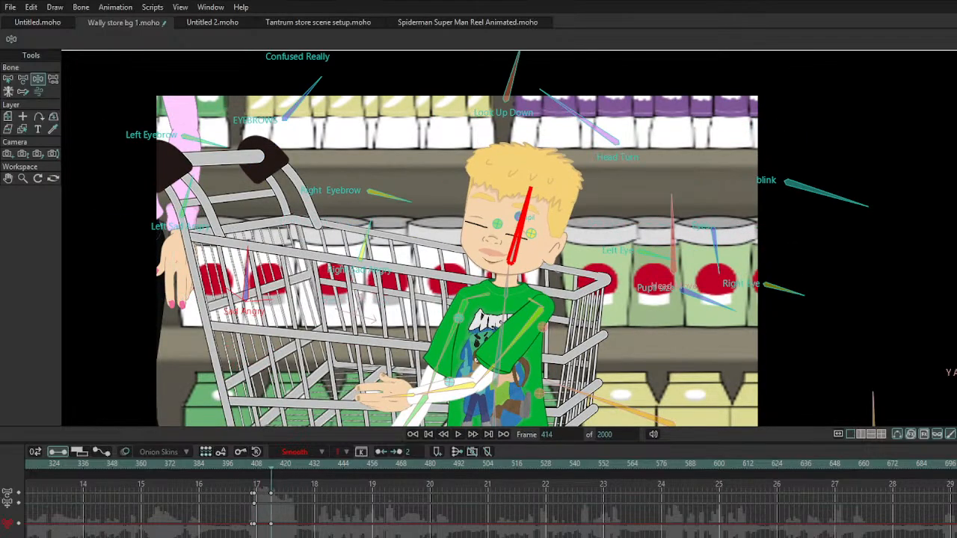
key(ctrl+z)
click(458, 433)
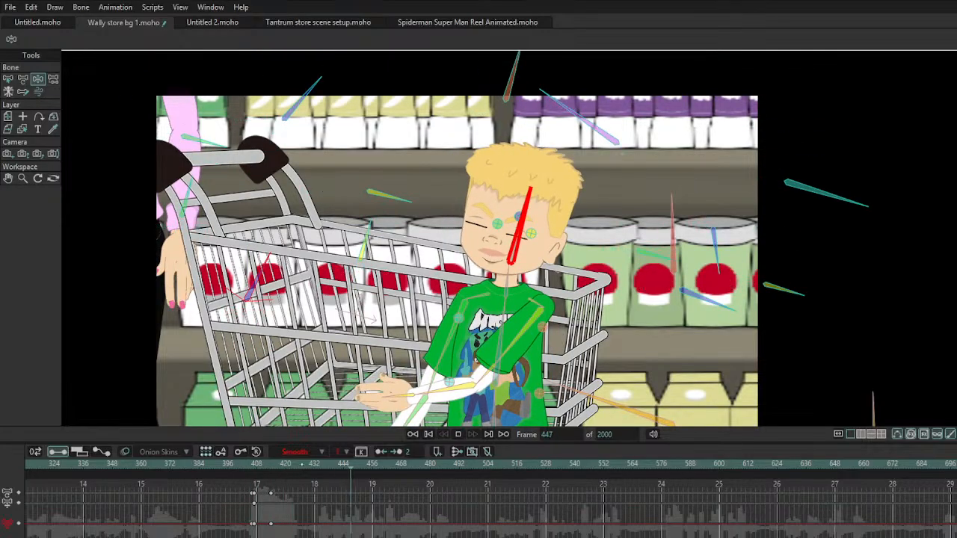
key(space)
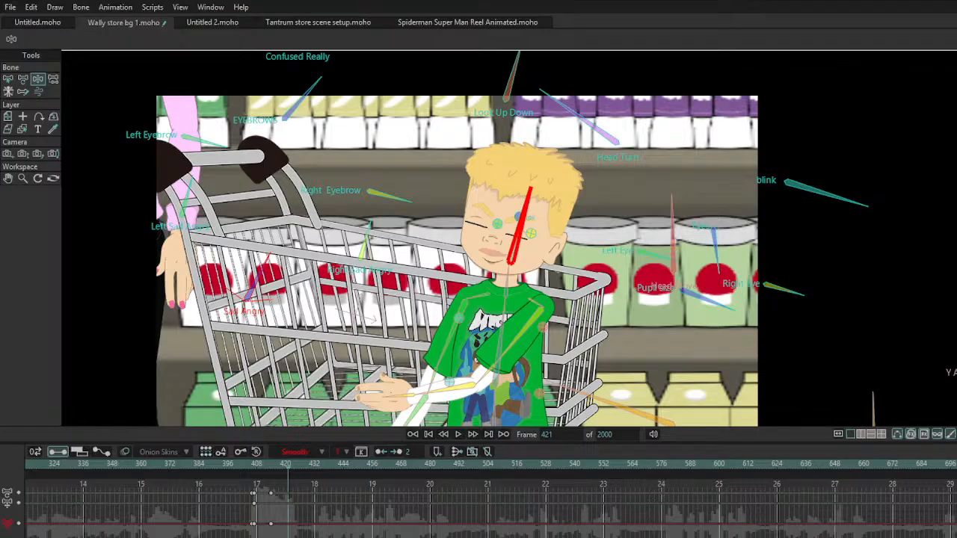
Step: Move to frame 426 and keyframe the boy's current pose there as a hold
drag(290, 466, 300, 467)
click(115, 9)
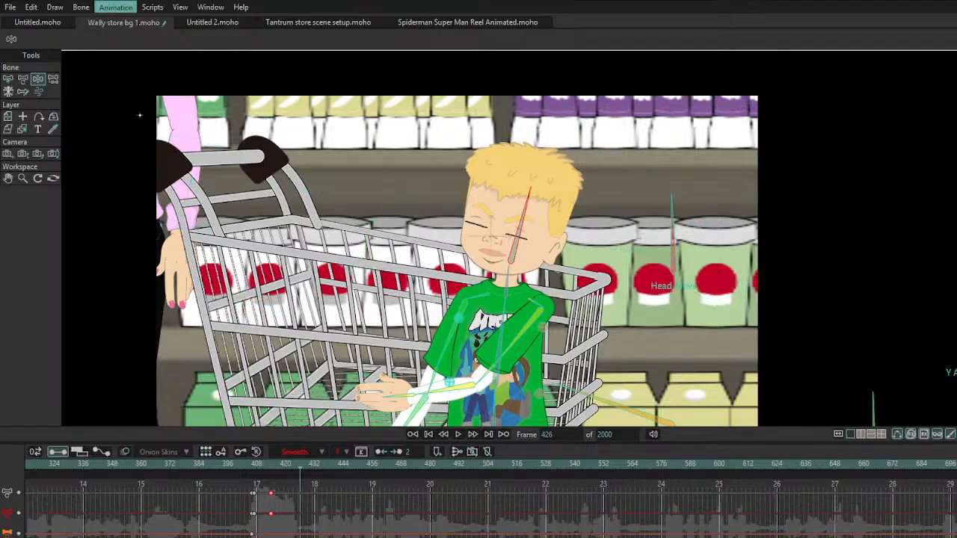
click(636, 245)
Step: At frame 437, lean the boy's torso toward the cart handle, bring his arms in and tilt his head down
drag(301, 463, 327, 464)
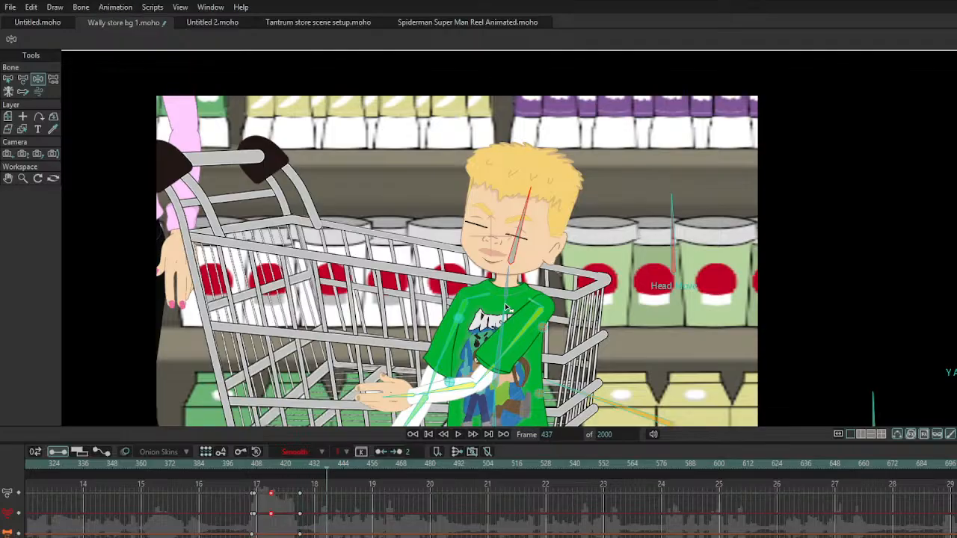
drag(507, 309, 488, 313)
drag(520, 341, 485, 375)
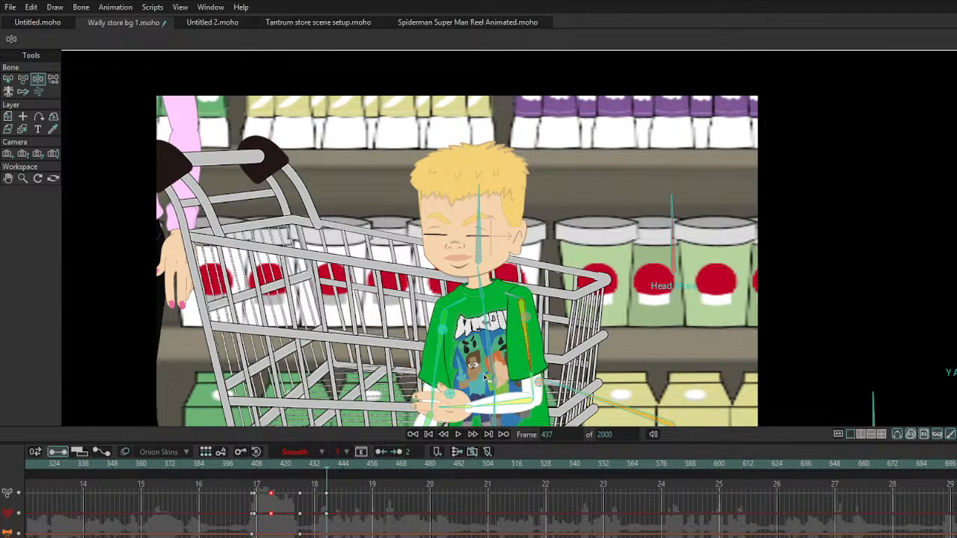
drag(505, 406, 510, 407)
drag(487, 230, 485, 232)
drag(482, 279, 488, 257)
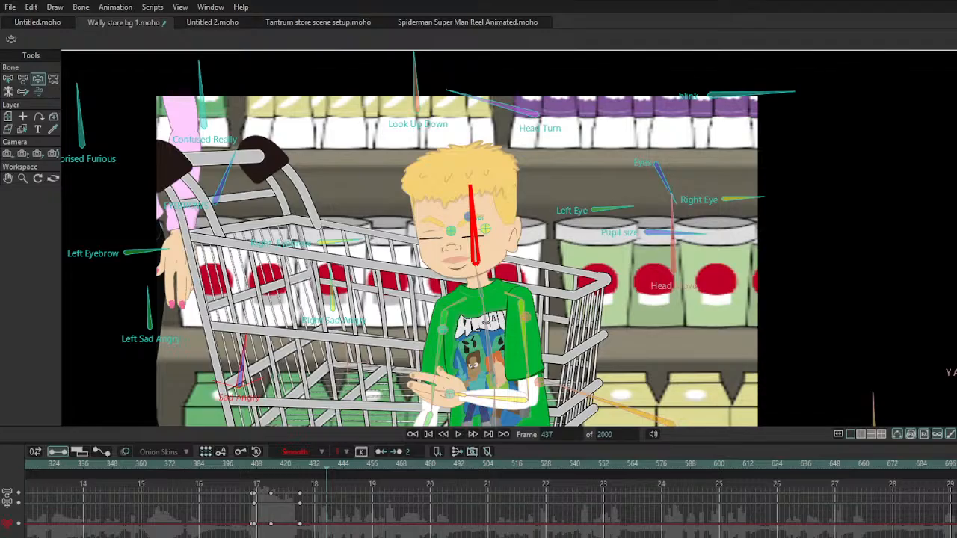
Step: At frame 432, open the boy's eyes with the Eyes bone, shift his pupils and adjust the EYEBROWS and Sad Angry bones
key(space)
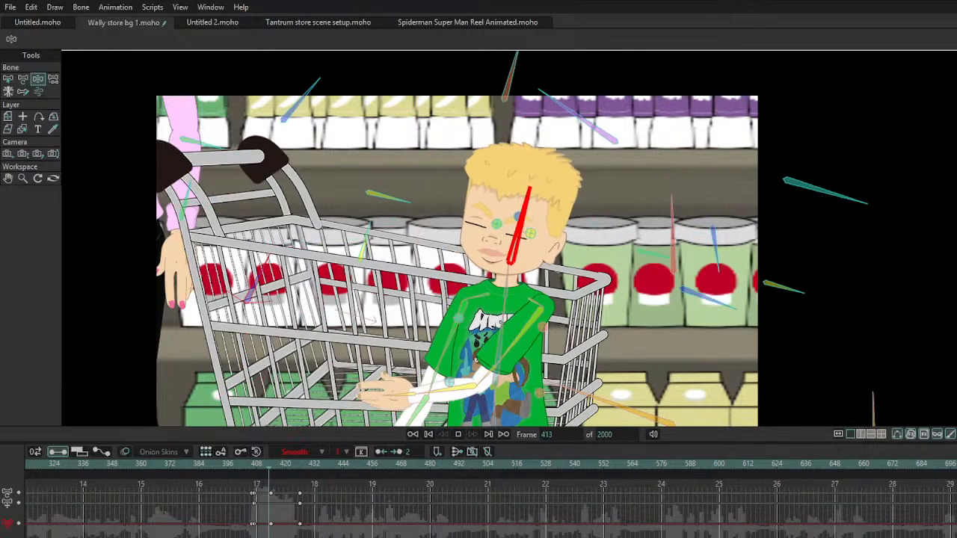
key(space)
drag(298, 469, 314, 469)
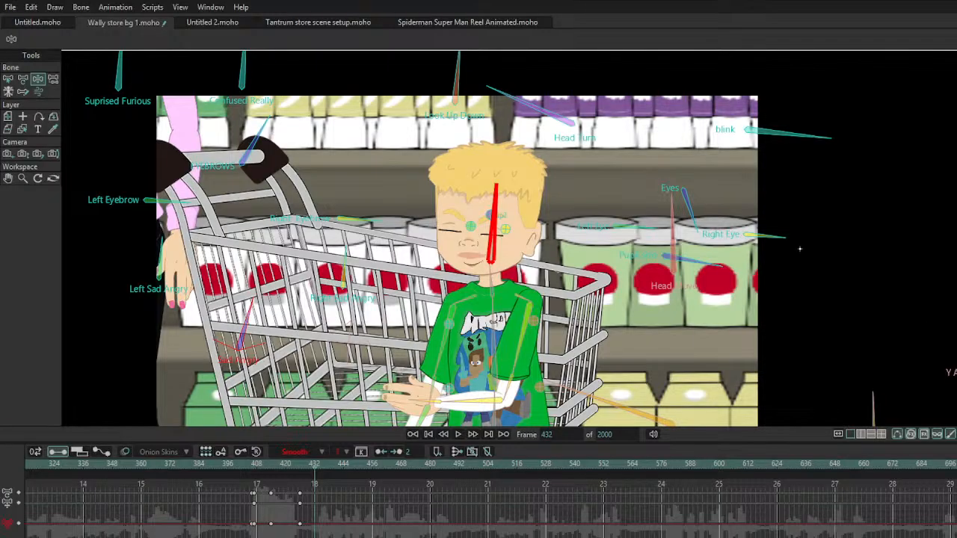
drag(696, 214, 694, 216)
drag(490, 215, 492, 220)
drag(275, 139, 271, 129)
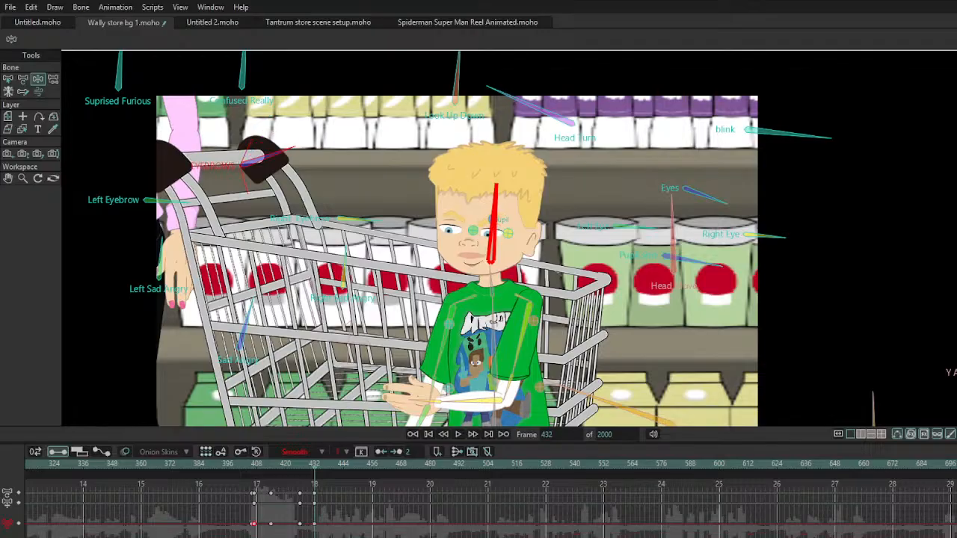
Step: Play back the boy's turn from around frame 408 to 447 to check the timing of the eye opening
key(space)
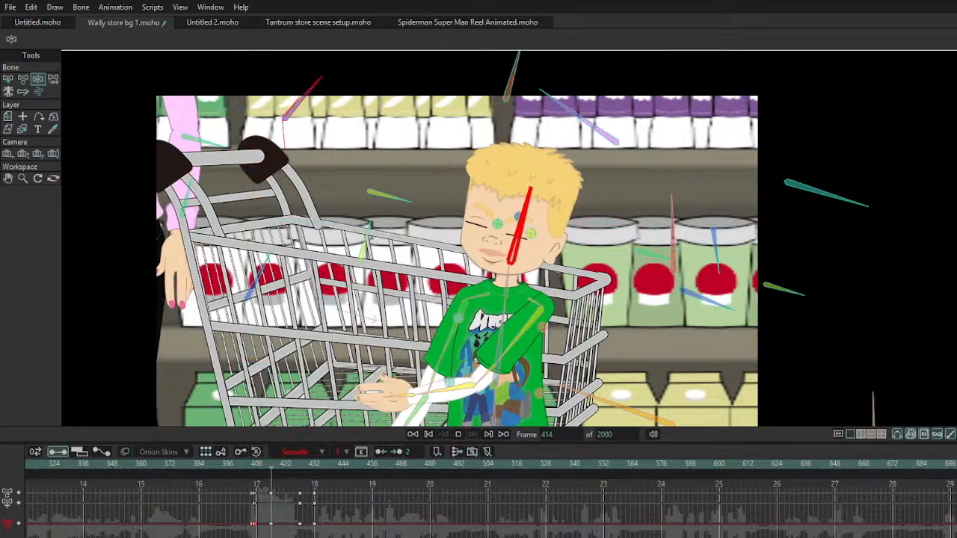
key(space)
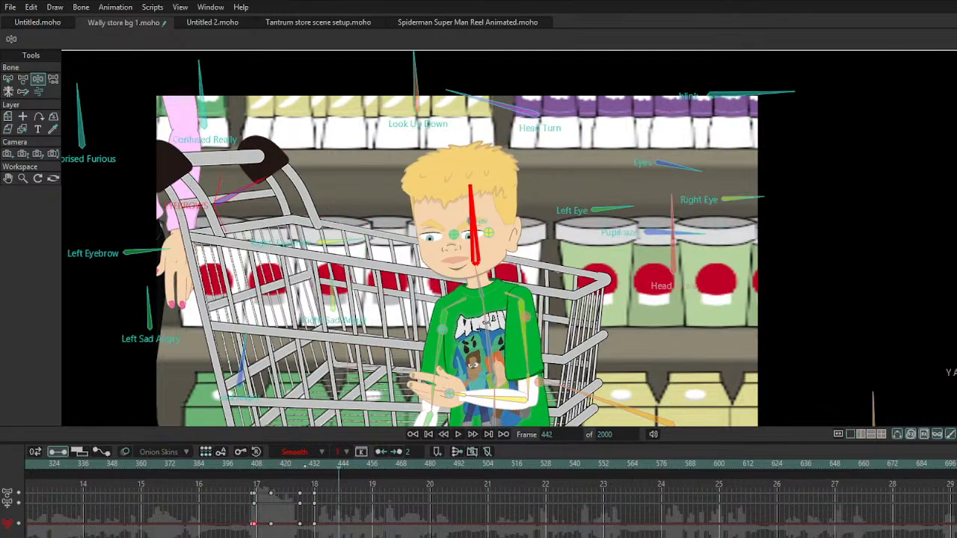
key(space)
key(space)
key(space)
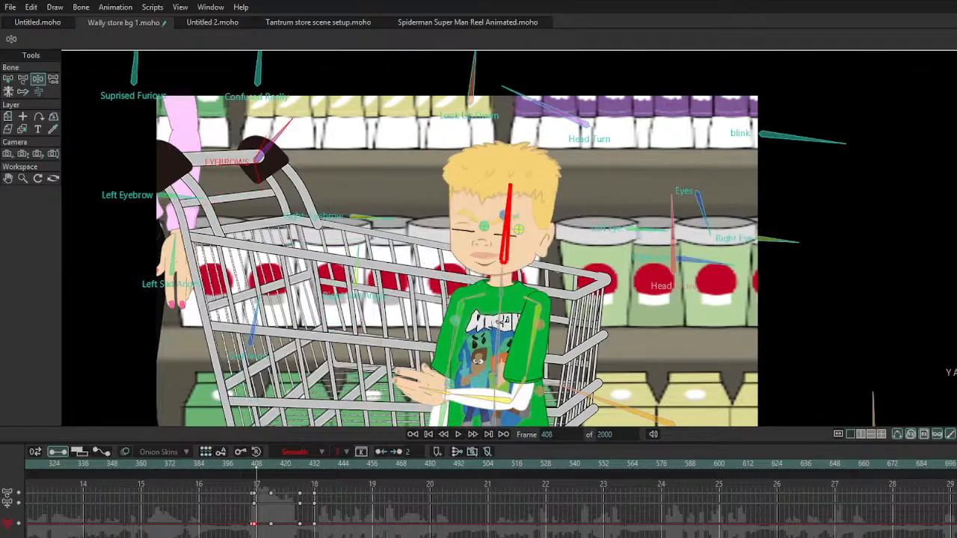
key(space)
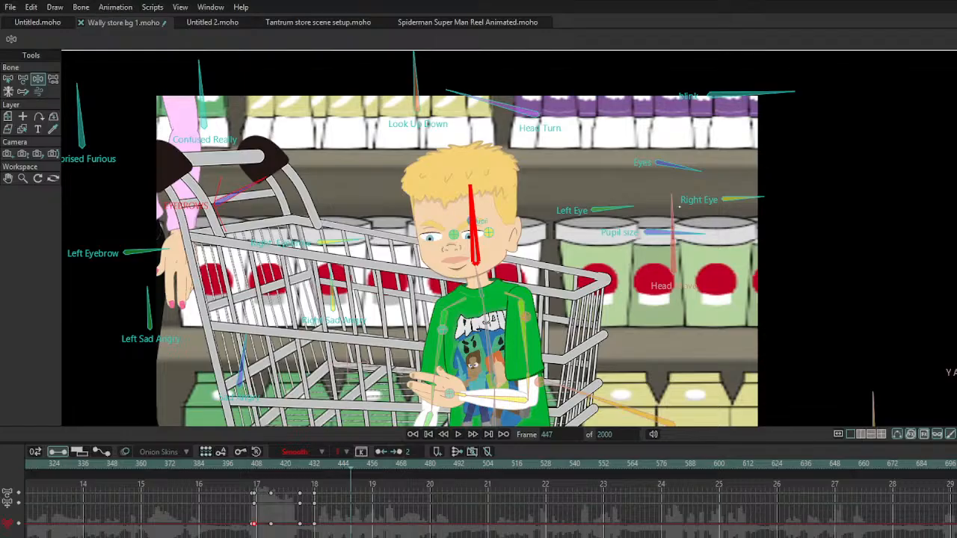
Step: Step through the frames after the turn to frame 445 and keyframe the boy's current pose there as a hold
key(ctrl+Right)
key(ctrl+Right)
key(ctrl+Right)
key(ctrl+Right)
key(ctrl+Right)
key(ctrl+Right)
key(ctrl+Right)
key(ctrl+Right)
key(ctrl+Right)
click(563, 425)
key(ctrl+Left)
key(ctrl+Left)
key(ctrl+Left)
key(ctrl+Left)
key(ctrl+Left)
key(ctrl+Left)
key(ctrl+Left)
key(ctrl+Left)
key(ctrl+Left)
key(ctrl+Left)
key(ctrl+Left)
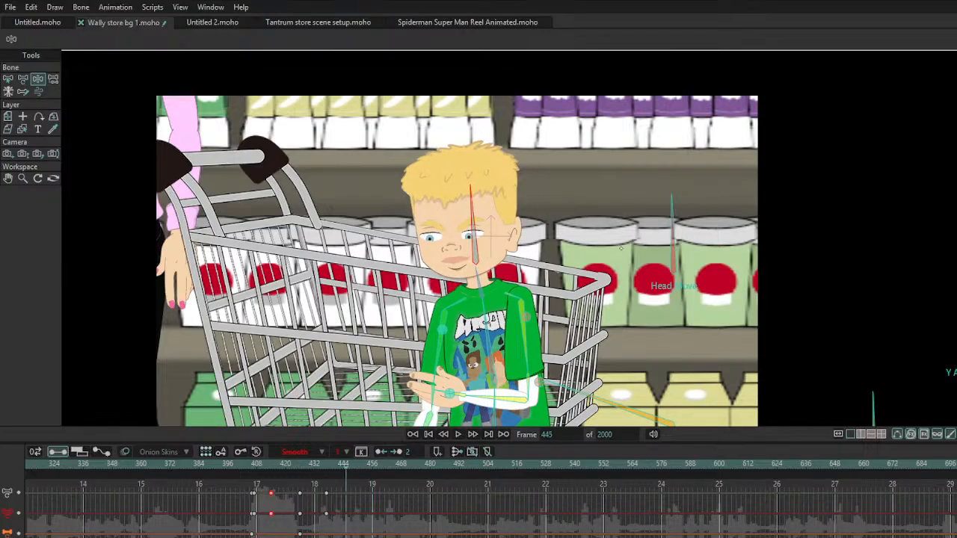
Step: At frame 454, straighten the boy's torso, swing his elbow outward with the hand at his waist and tilt his head back
key(ctrl+Right)
key(ctrl+Right)
key(ctrl+Right)
key(ctrl+Right)
key(ctrl+Right)
key(ctrl+Right)
key(ctrl+Right)
key(ctrl+Right)
key(ctrl+Right)
drag(485, 322, 559, 413)
drag(440, 365, 447, 413)
drag(485, 215, 498, 222)
Step: Turn the boy's face toward the cart handle with the Head Turn bone and narrow his eyes with the Eyes bone
click(490, 221)
click(561, 112)
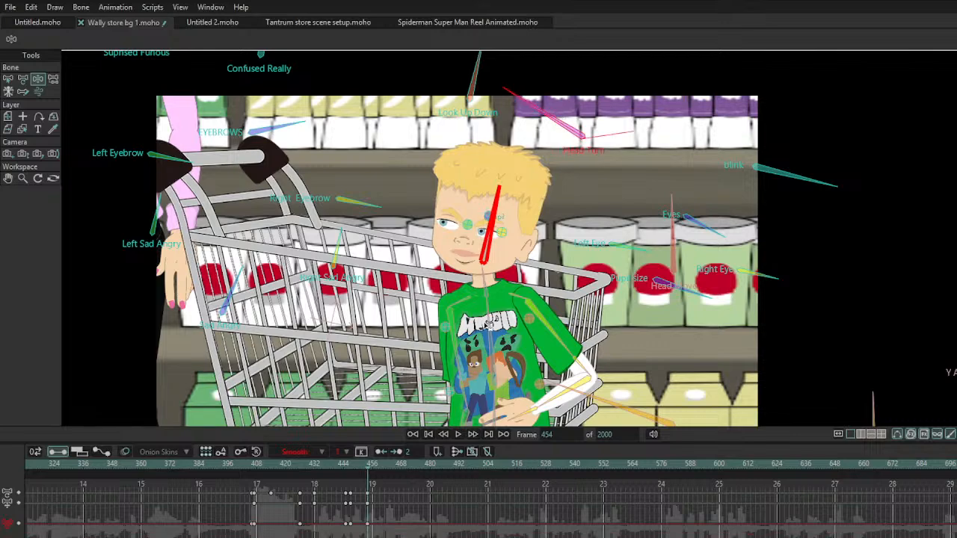
click(707, 235)
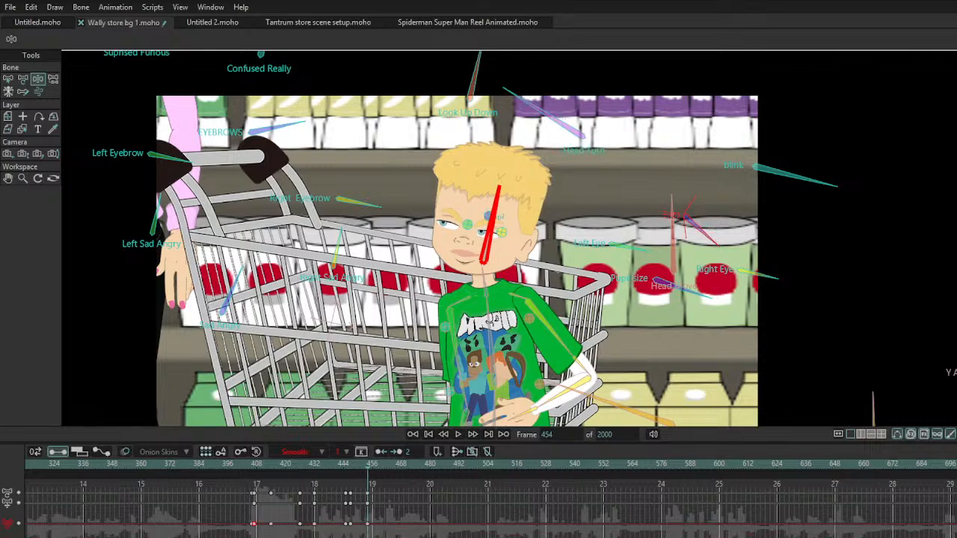
Step: Play back the animation up to frame 461 to check the boy's new arm and head pose
key(space)
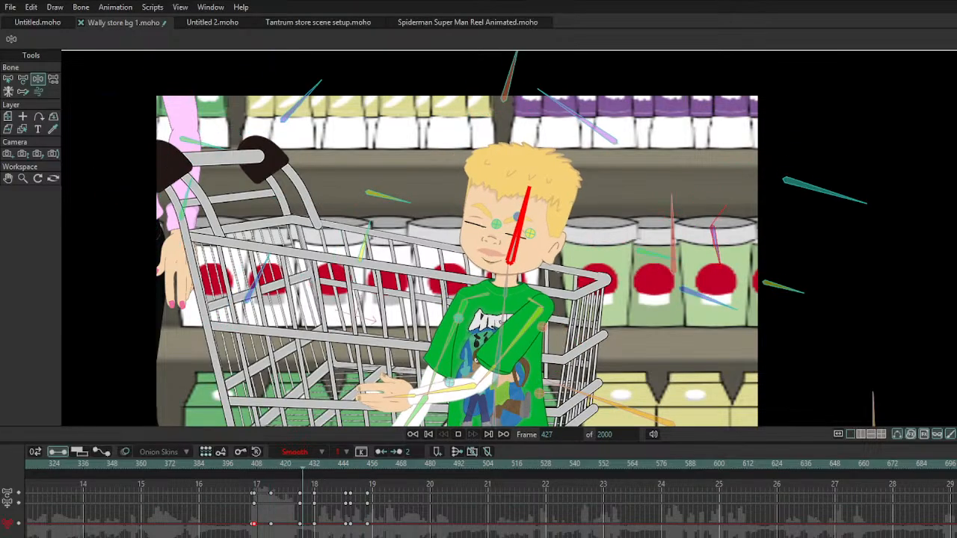
key(space)
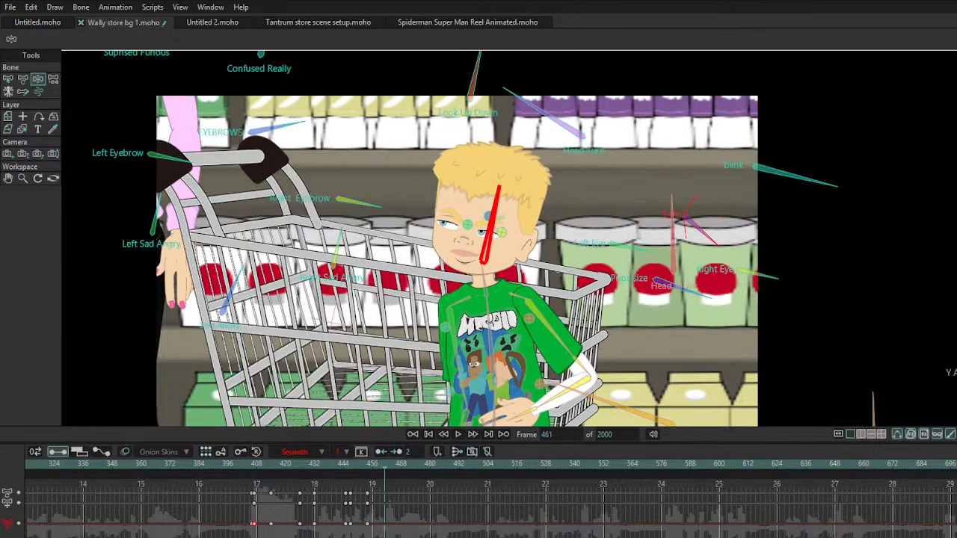
key(space)
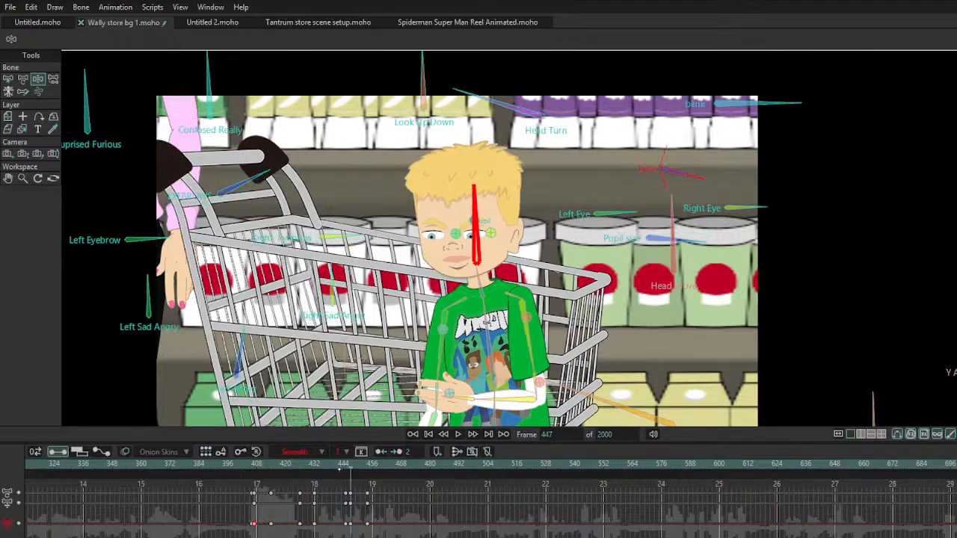
key(space)
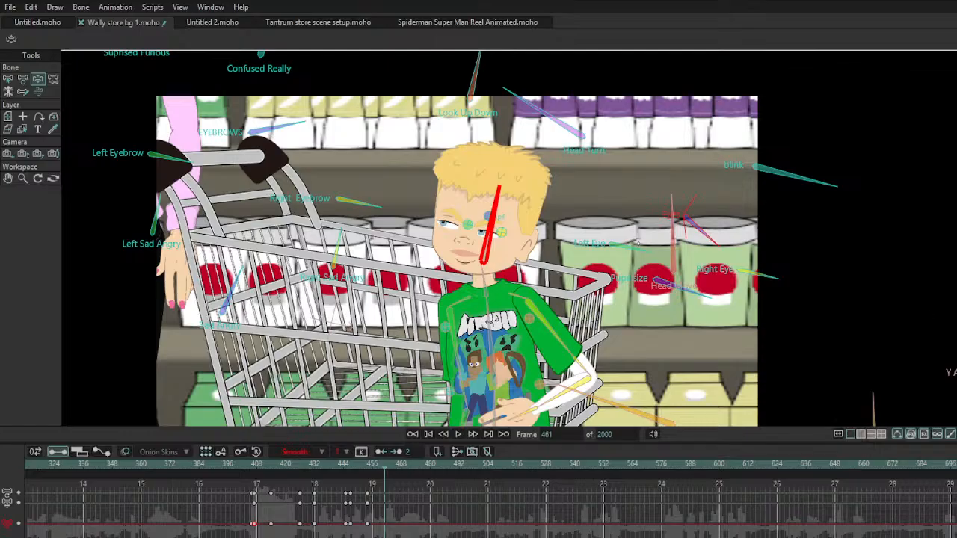
Step: Keyframe the boy's pose at frame 461, and at frame 471 reach his arm across his chest, shift his torso and tilt his head
click(832, 244)
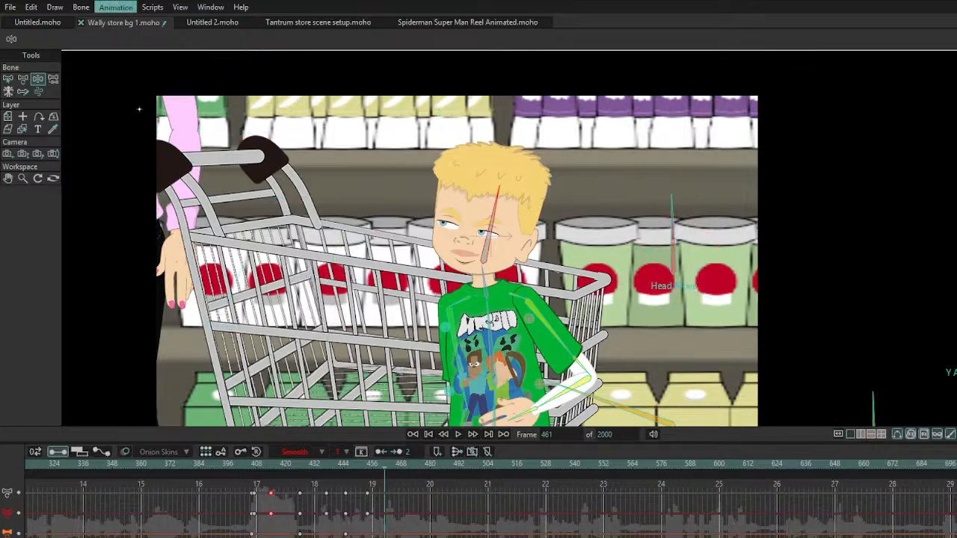
drag(390, 473, 408, 472)
drag(507, 320, 372, 330)
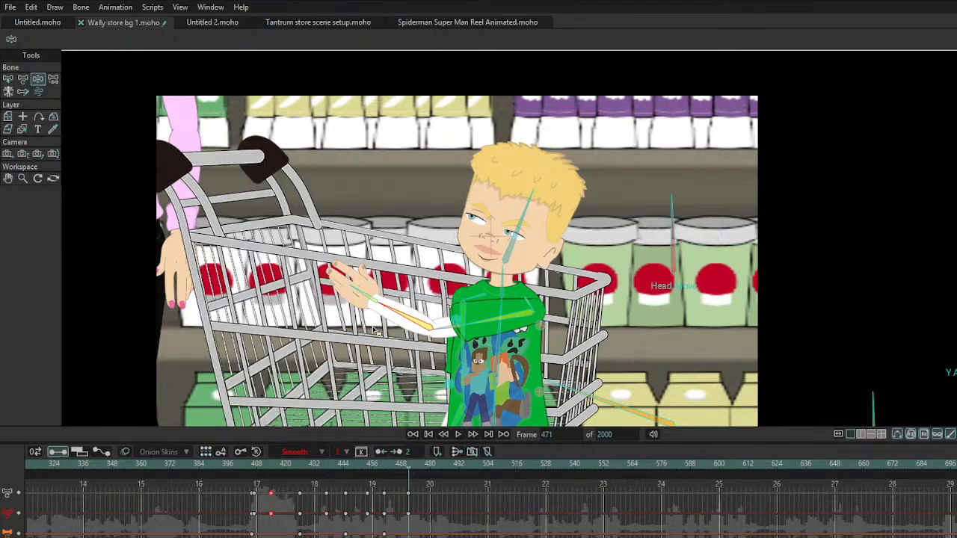
drag(487, 319, 486, 324)
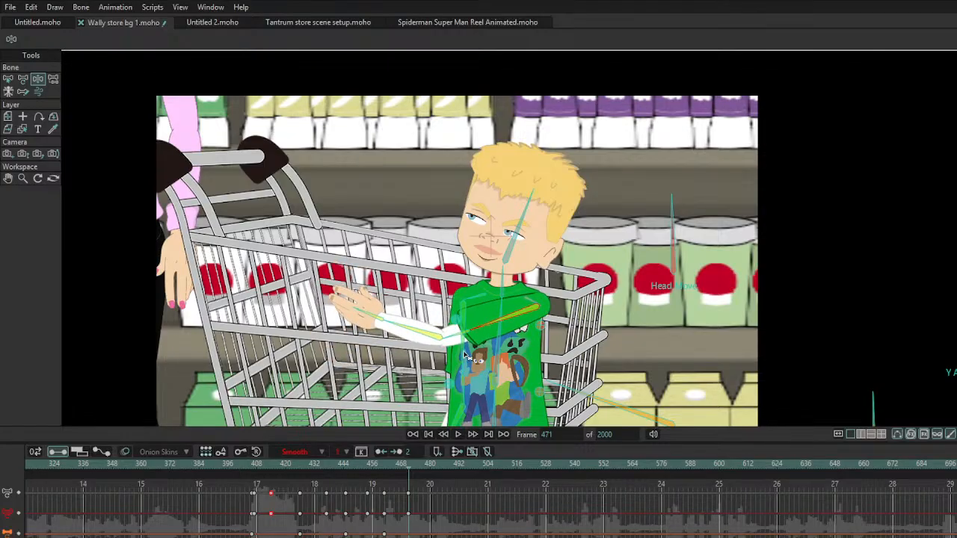
drag(466, 354, 465, 348)
drag(446, 404, 451, 406)
mouse_move(519, 216)
mouse_down()
mouse_move(510, 213)
mouse_move(527, 213)
mouse_move(514, 214)
mouse_up()
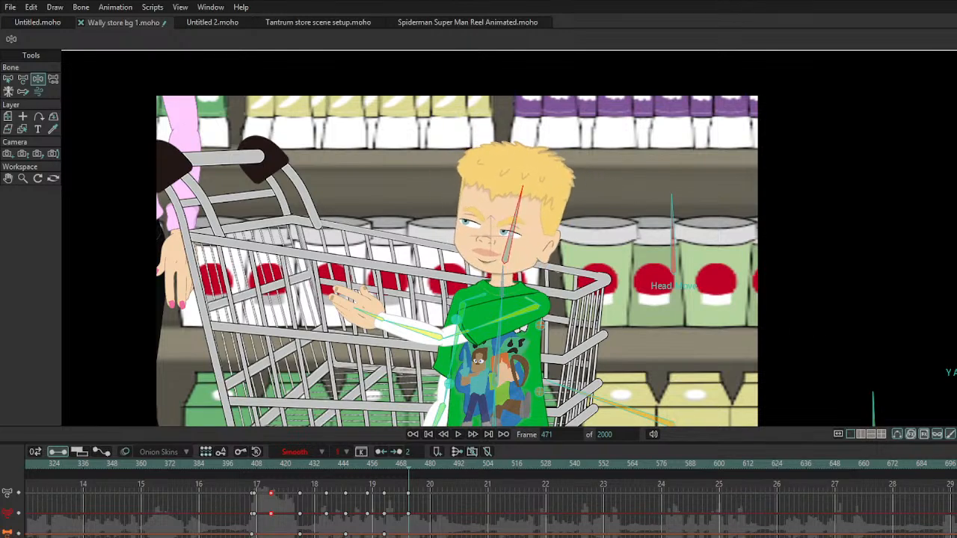
Step: Adjust the boy's brows with the EYEBROWS and Sad Angry bones and widen his eyes with the Eyes bone at frame 471
drag(318, 122, 310, 93)
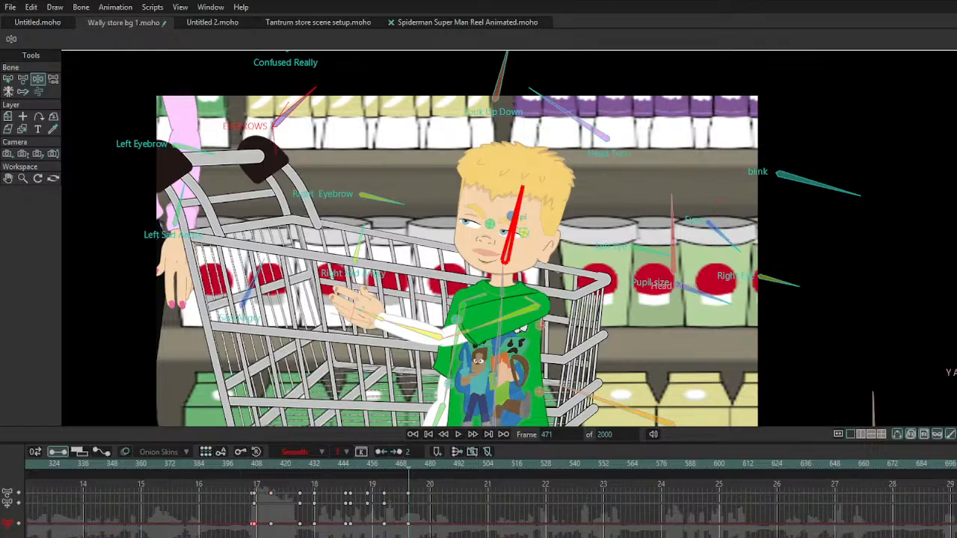
drag(264, 280, 261, 282)
drag(725, 258, 752, 222)
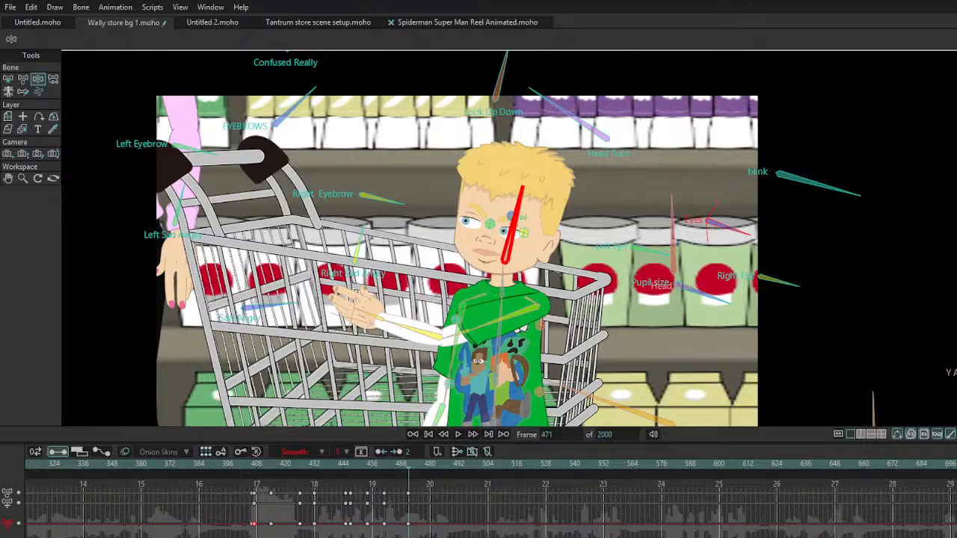
Step: Play the shot from frame 406 to 486 to check the boy's reaching gesture
click(255, 467)
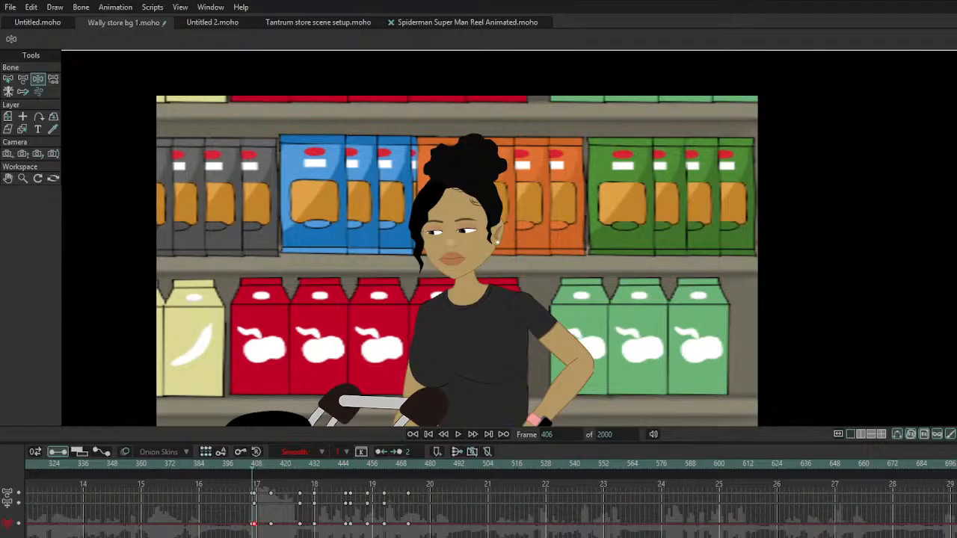
key(space)
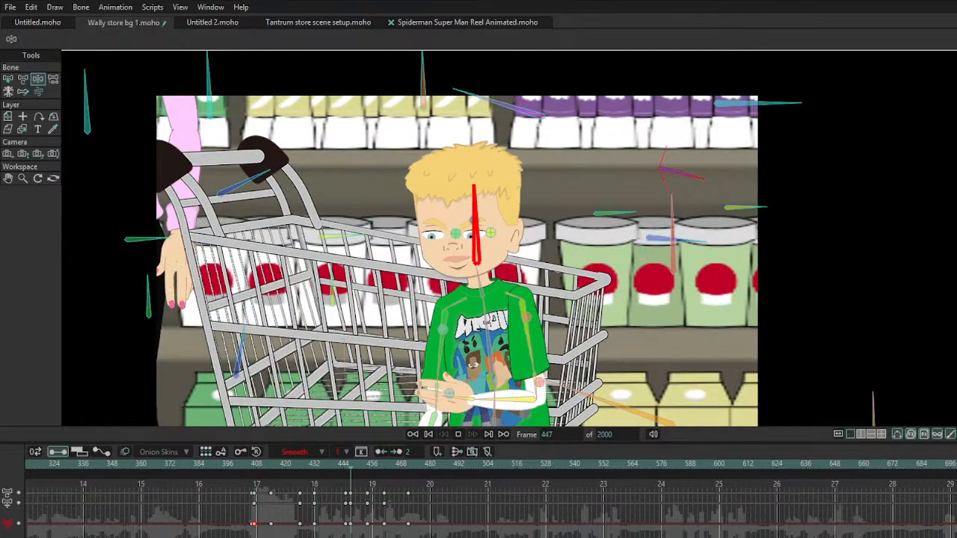
key(space)
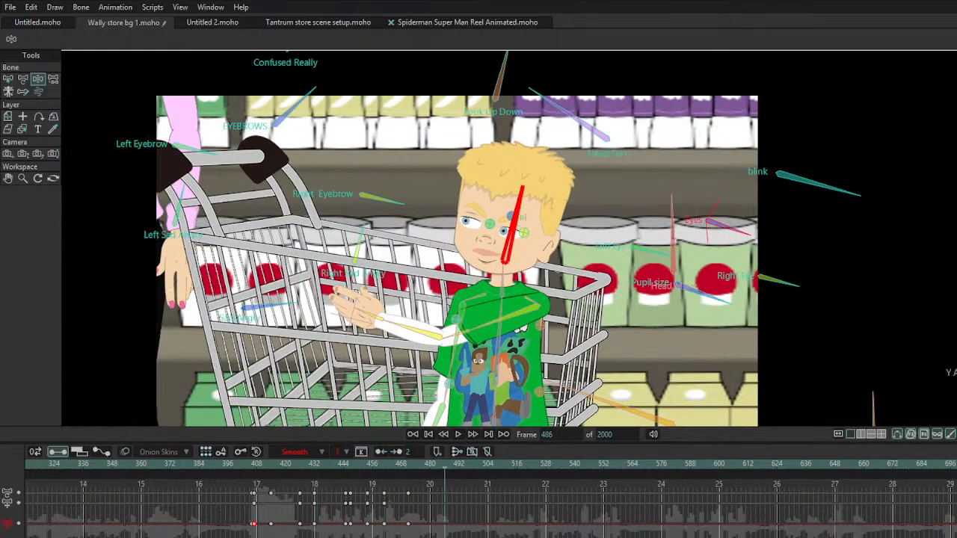
Step: Step back to frame 477 and keyframe the boy's reaching pose there as a hold
key(Left)
key(Left)
key(Left)
key(Left)
key(Left)
key(Left)
key(Left)
key(Left)
key(Left)
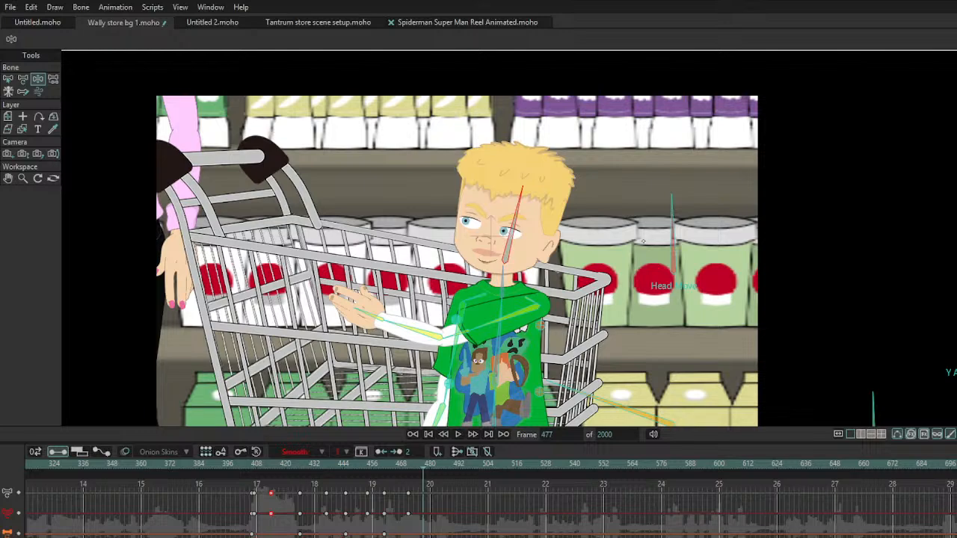
Step: A few frames after the hold, lower the boy's reaching arm, lean his torso and tilt his head
key(space)
key(space)
drag(507, 313, 450, 391)
drag(495, 217, 513, 213)
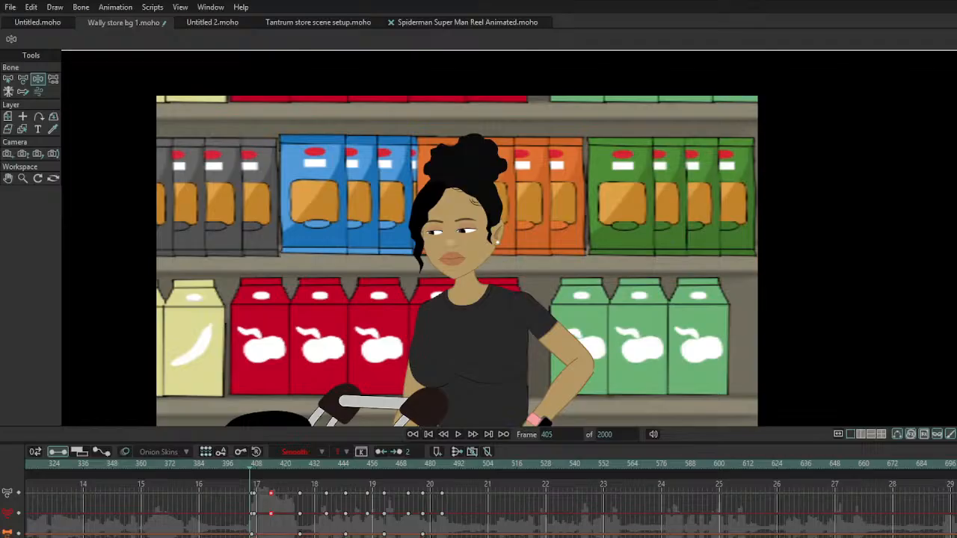
Step: Play the boy's shot from frame 405 to 509 to review the gestures, and return to frame 407
key(space)
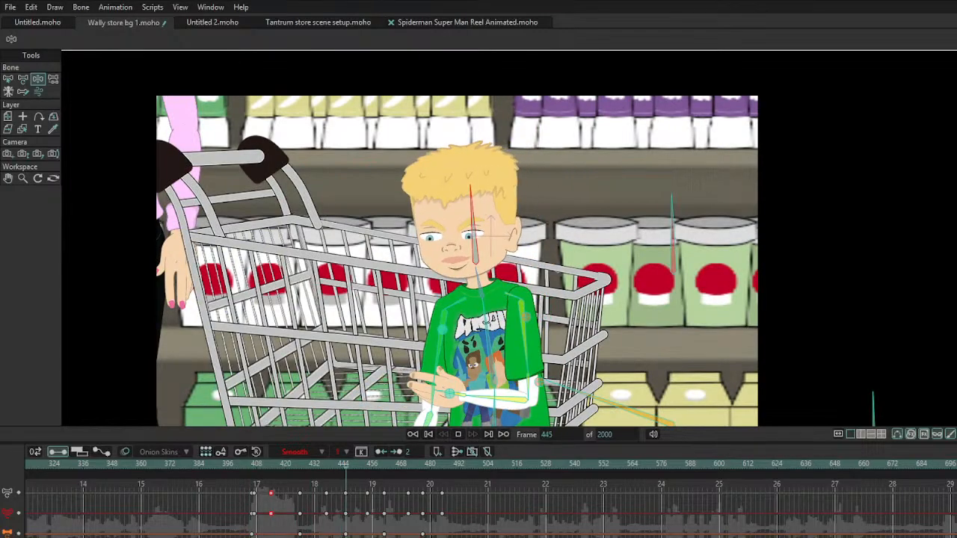
key(space)
key(space)
key(space)
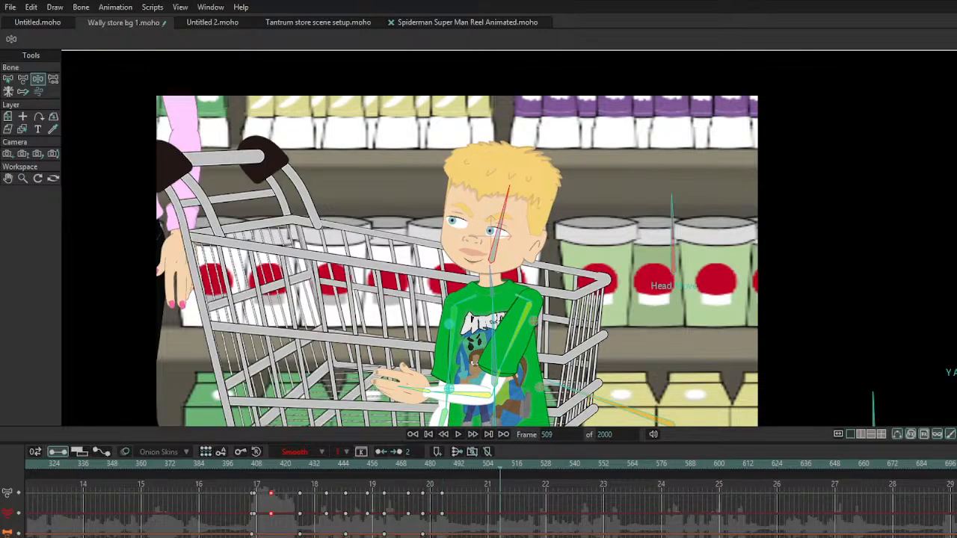
click(255, 465)
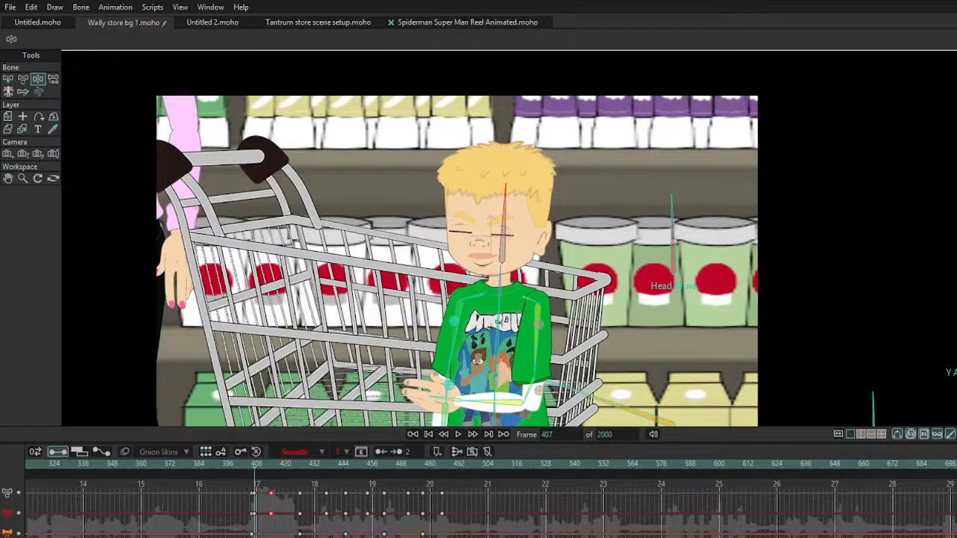
Step: Play the boy's shot from around frame 407 to about frame 533 to review the reaching gesture
key(Left)
key(Right)
key(Right)
key(Right)
key(Right)
key(Right)
key(space)
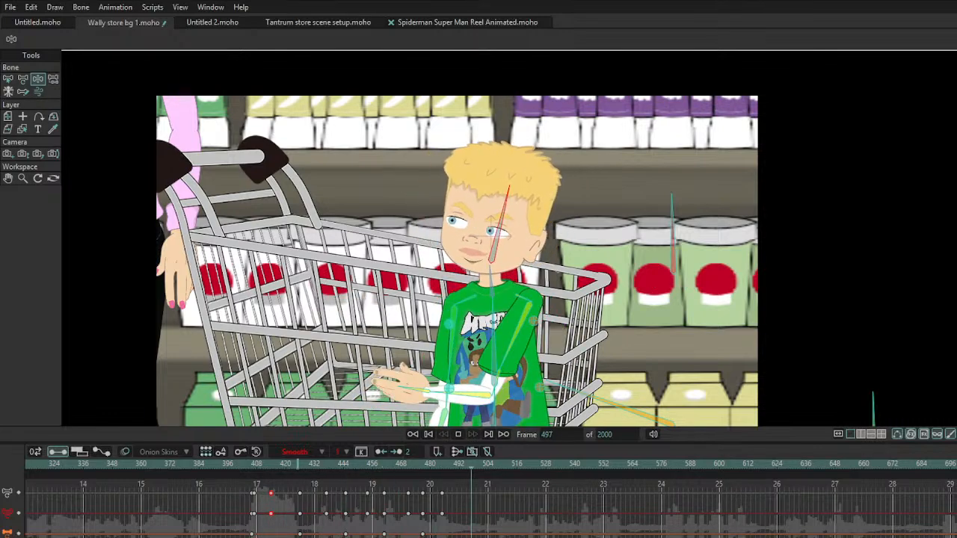
key(space)
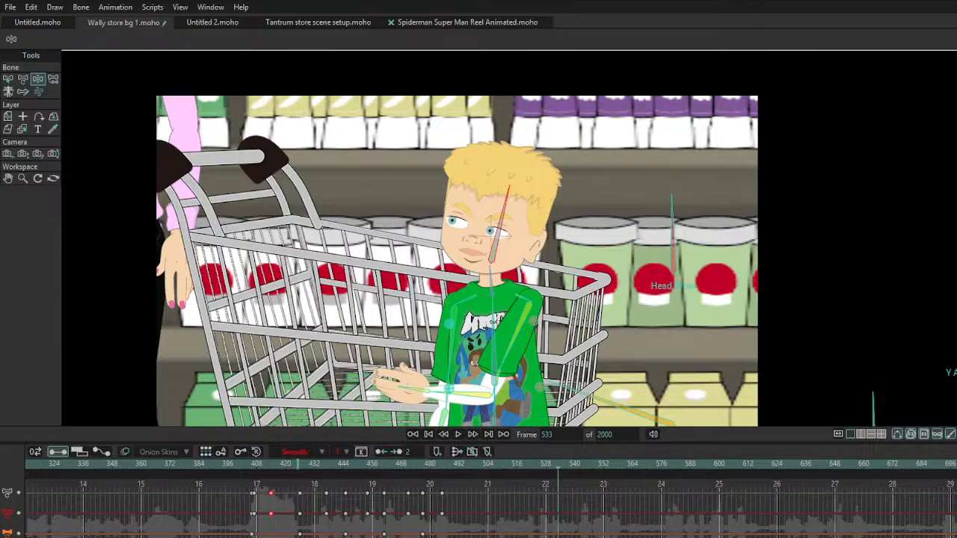
key(space)
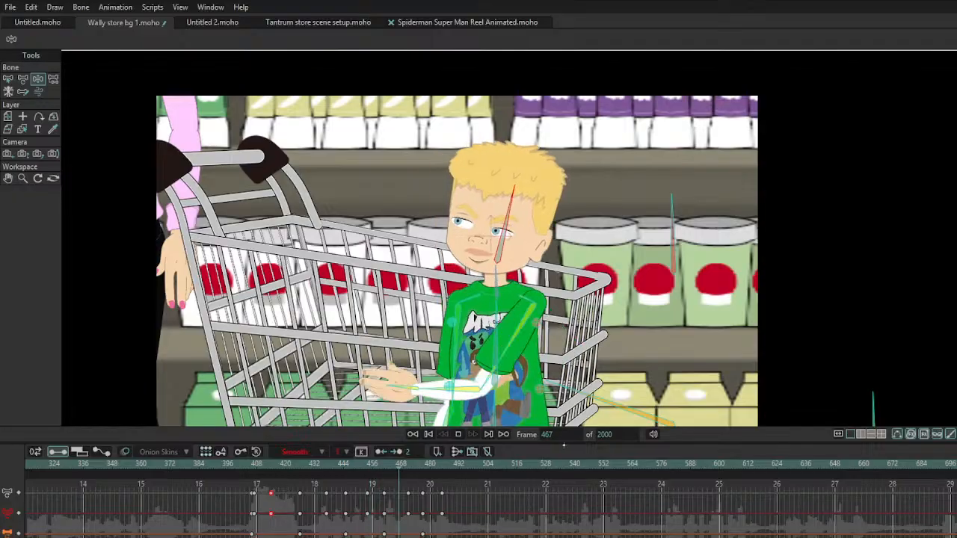
key(space)
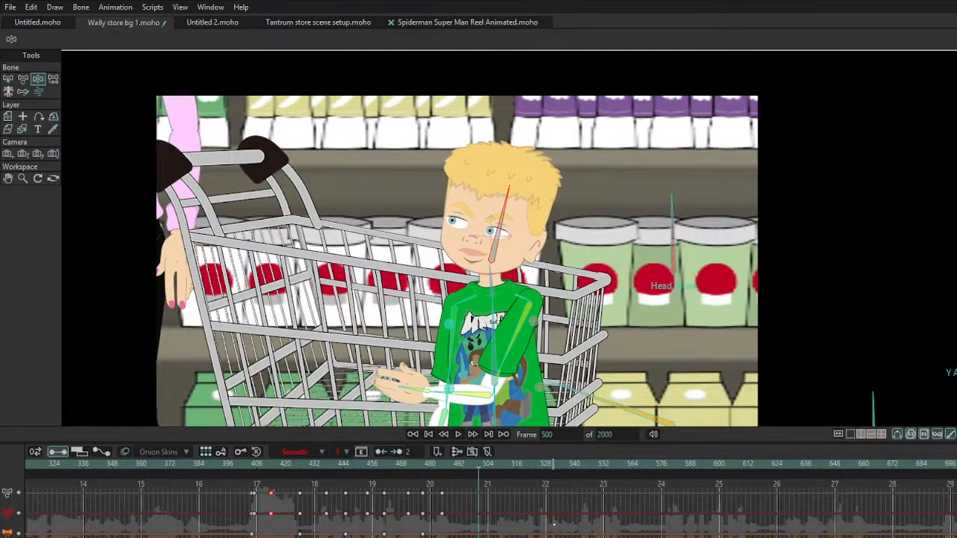
Step: Hold the boy's reaching pose until frame 494, then at frame 503 lower his arm to his side and adjust his torso and head tilt
mouse_move(479, 464)
mouse_down()
mouse_move(451, 464)
mouse_move(463, 463)
mouse_up()
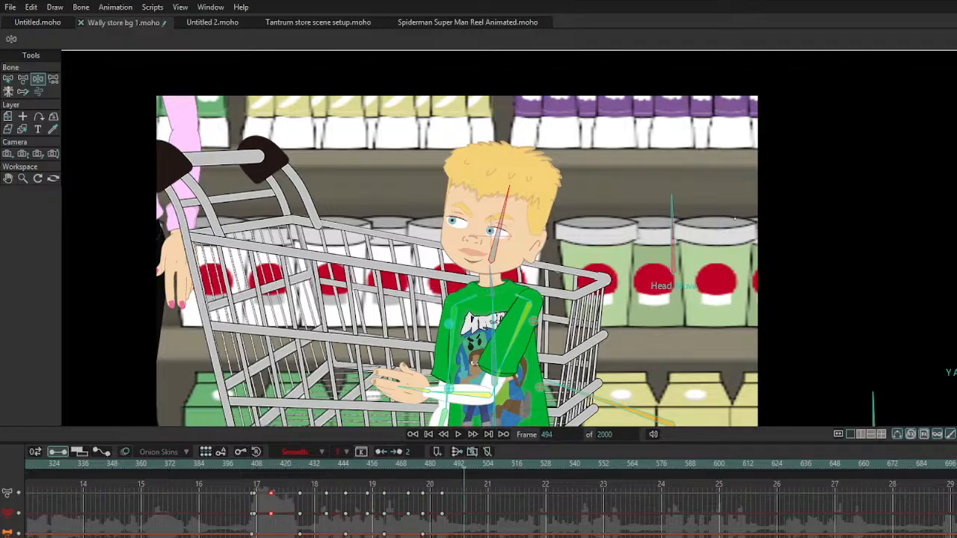
click(485, 467)
drag(504, 322, 557, 422)
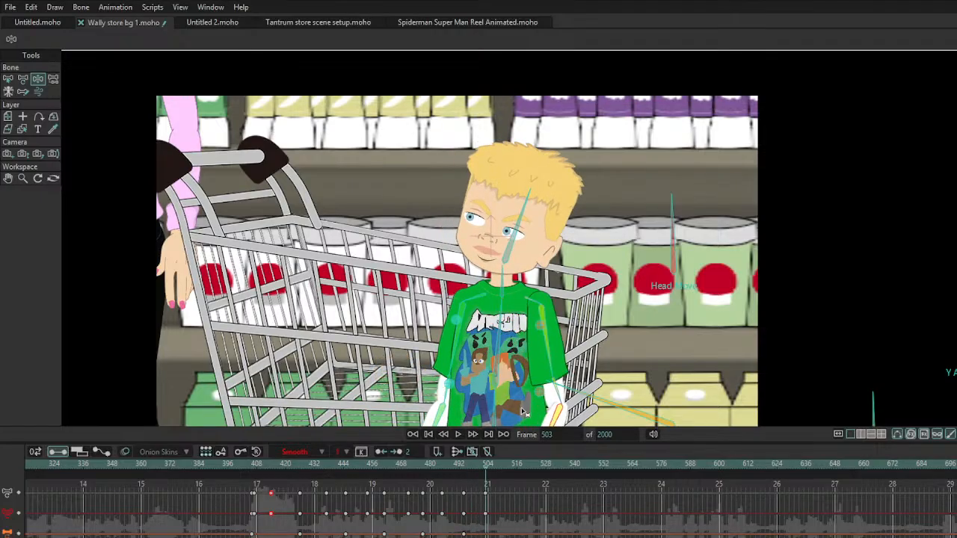
drag(441, 418, 446, 418)
drag(512, 302, 508, 313)
drag(525, 215, 514, 217)
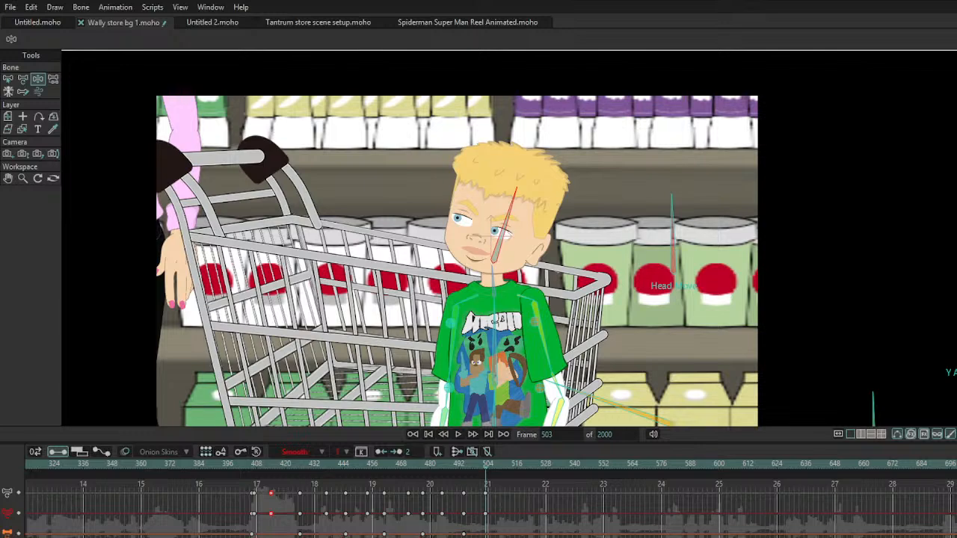
Step: Play back the arm drop and set the boy's bone keyframes at frames 494 and 503 to linear interpolation
key(space)
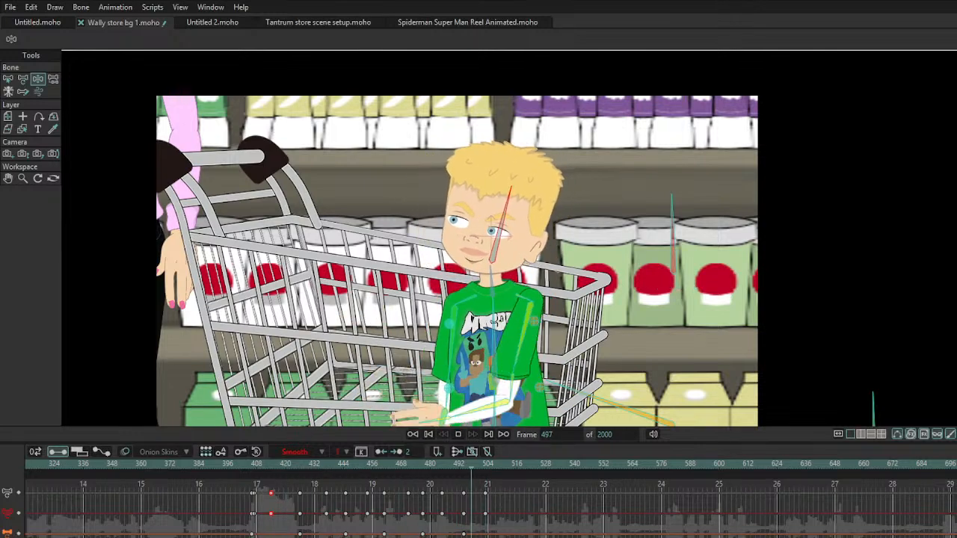
key(space)
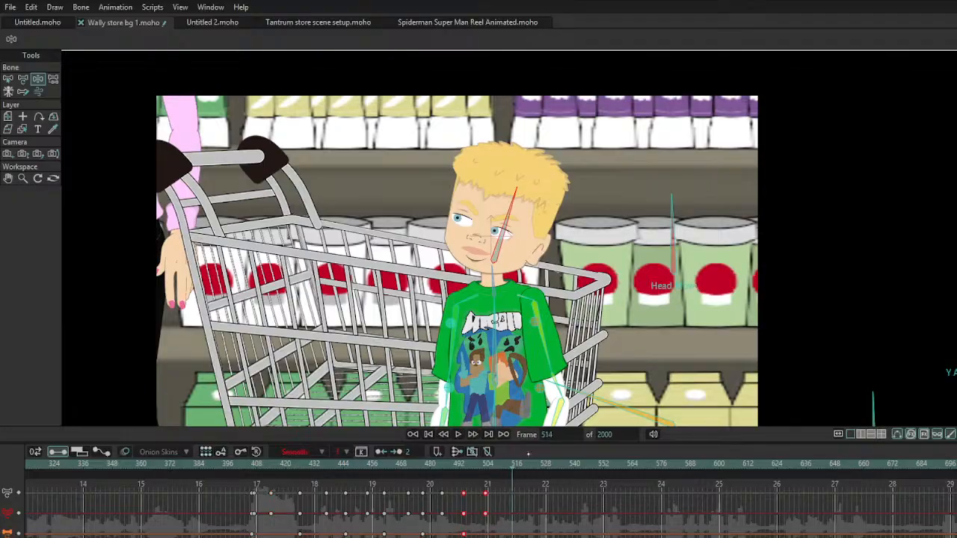
click(487, 465)
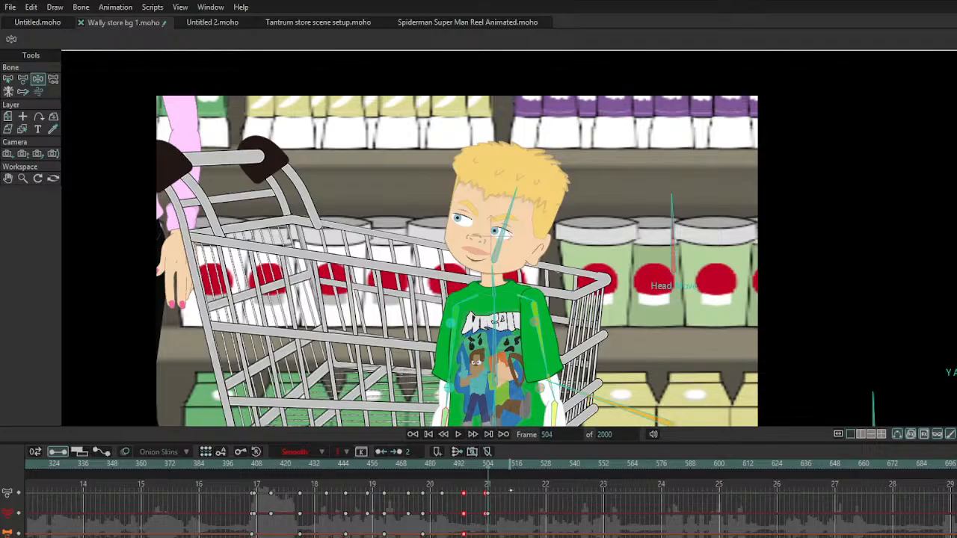
key(ctrl+z)
drag(500, 488, 480, 536)
drag(491, 495, 458, 534)
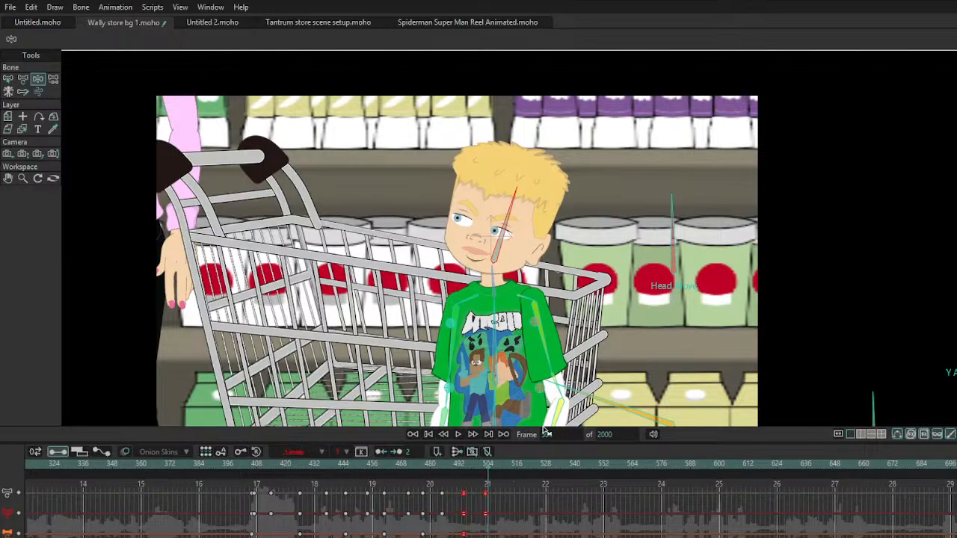
Step: Settle the boy's lowered forearm a few frames after the drop, and shift his torso at frame 512
key(space)
key(space)
drag(549, 414, 540, 396)
drag(496, 465, 507, 465)
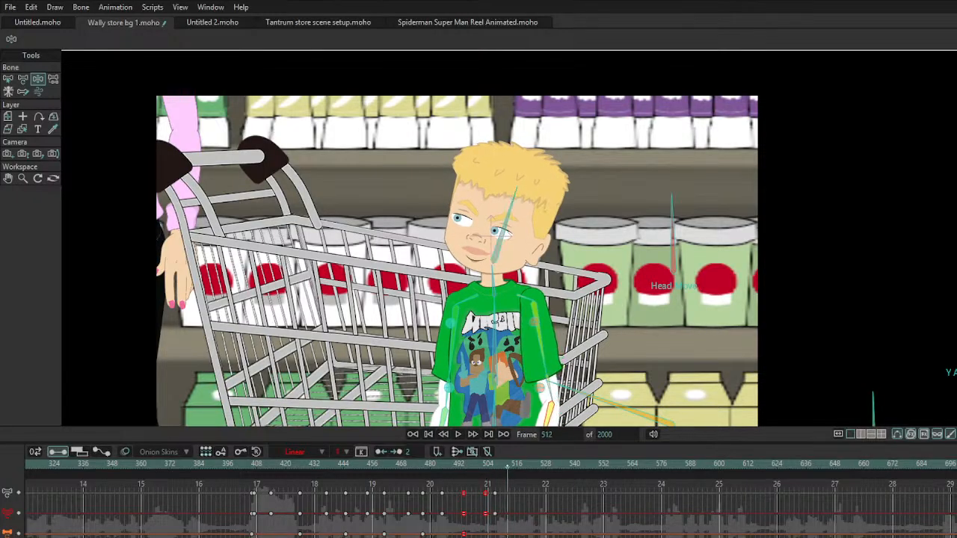
drag(509, 338, 508, 334)
Step: Play and scrub the boy's shot repeatedly from frame 406 past frame 518 to check the gestures against the audio
key(space)
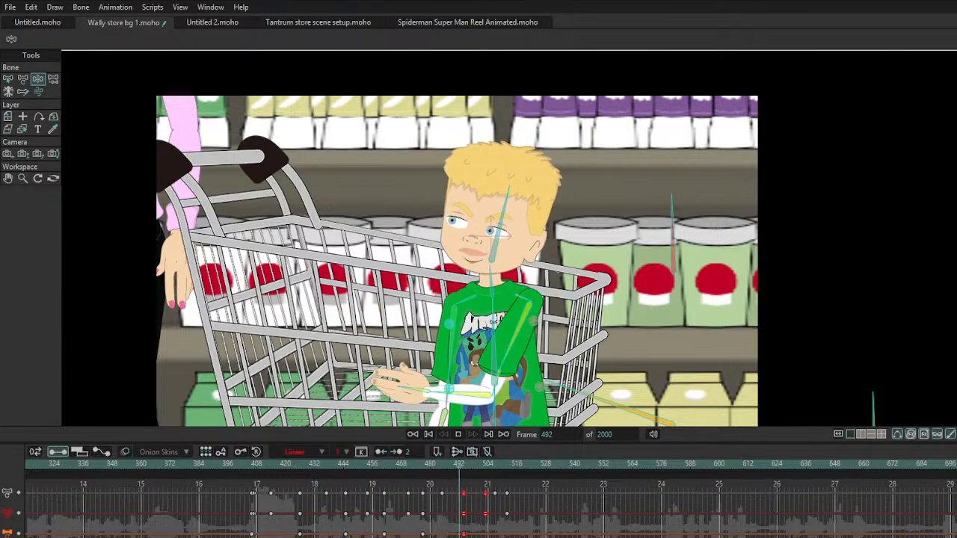
key(space)
drag(263, 473, 522, 466)
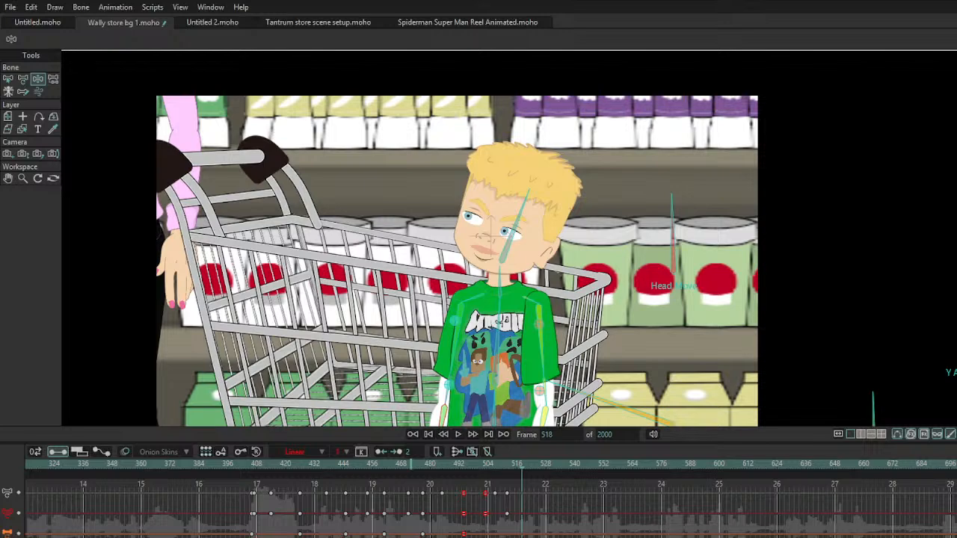
drag(522, 464, 254, 464)
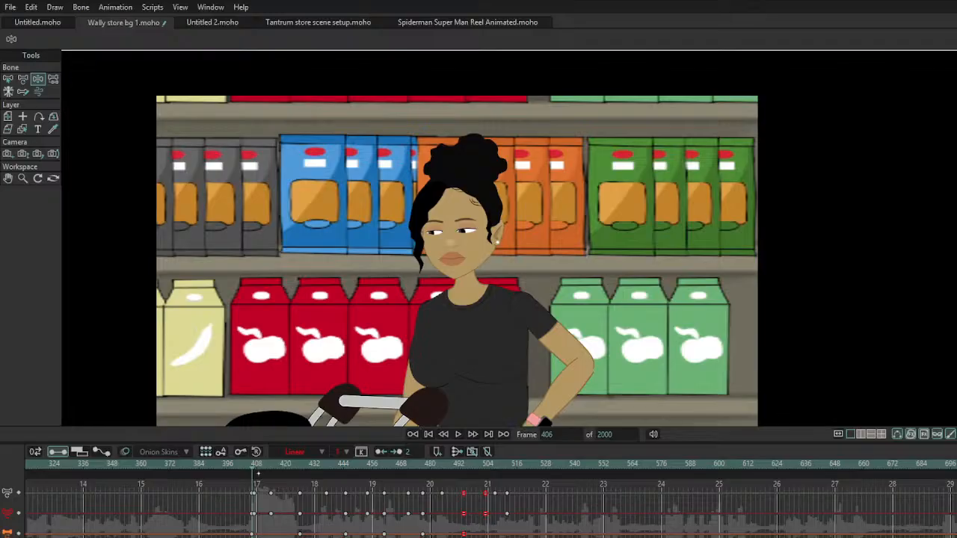
key(space)
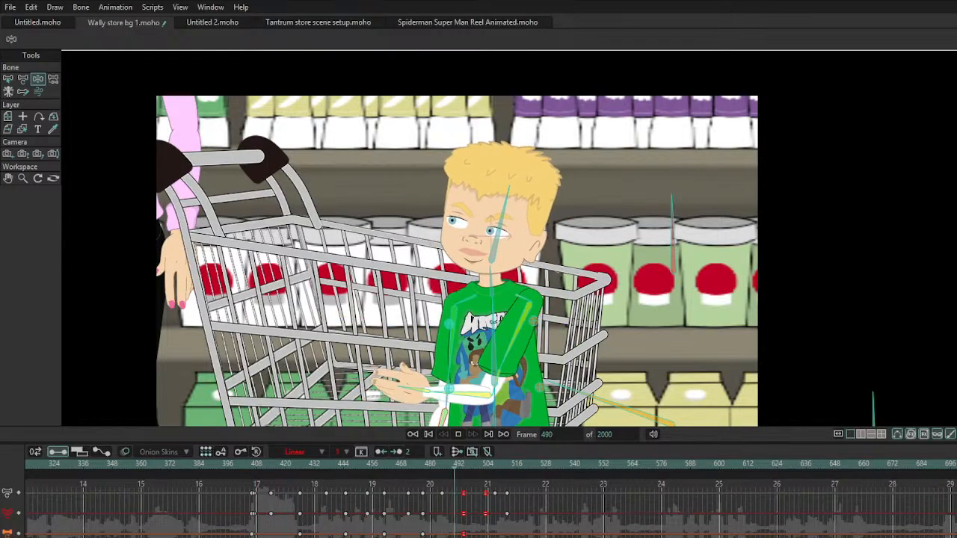
key(space)
click(256, 465)
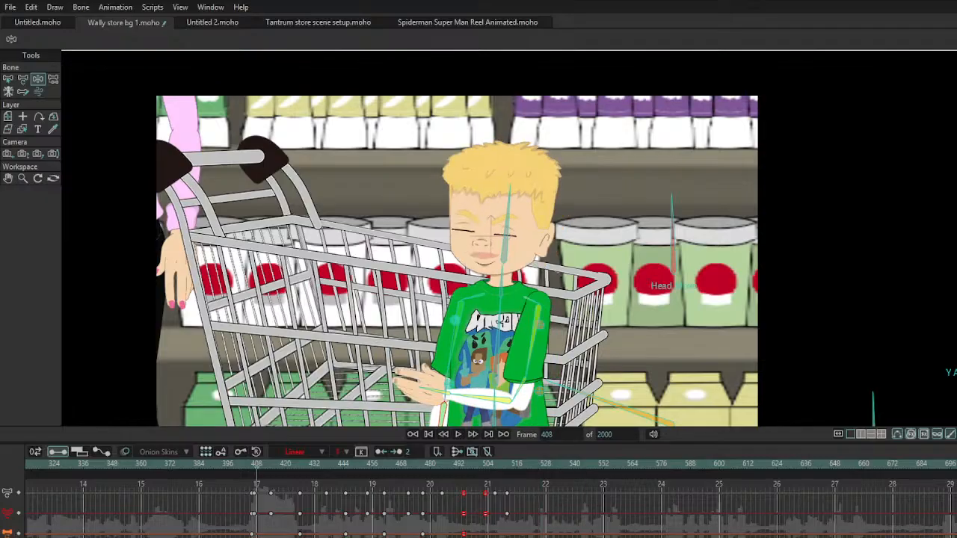
scroll(299, 487, right, 4)
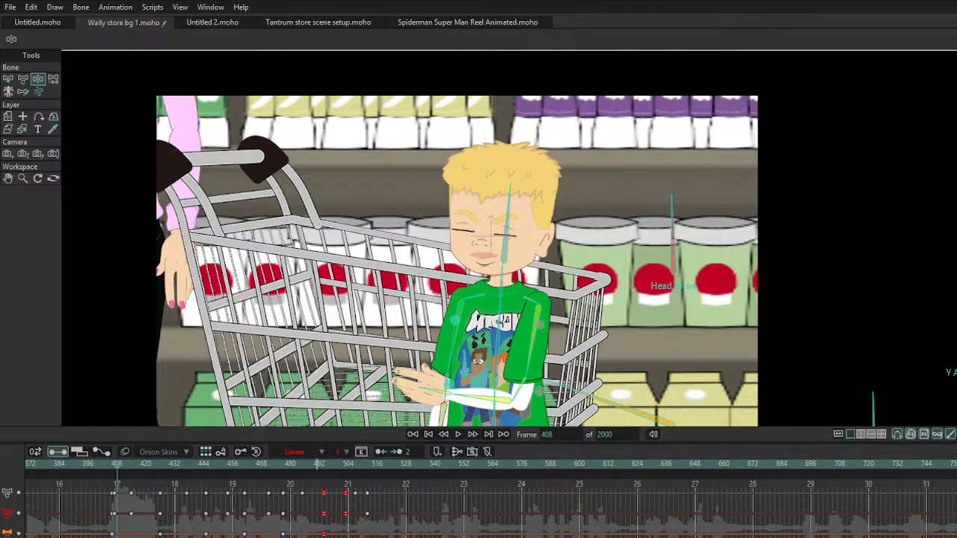
key(space)
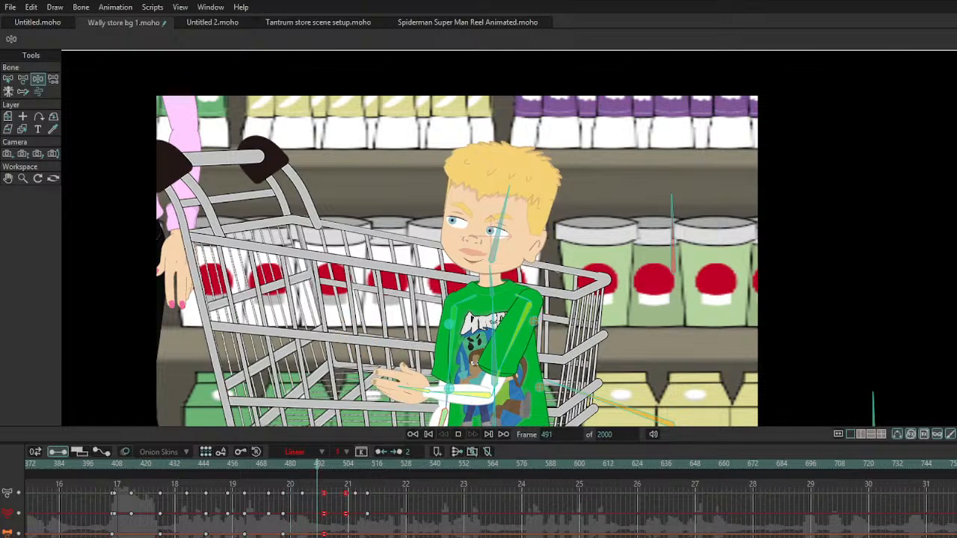
key(space)
click(112, 464)
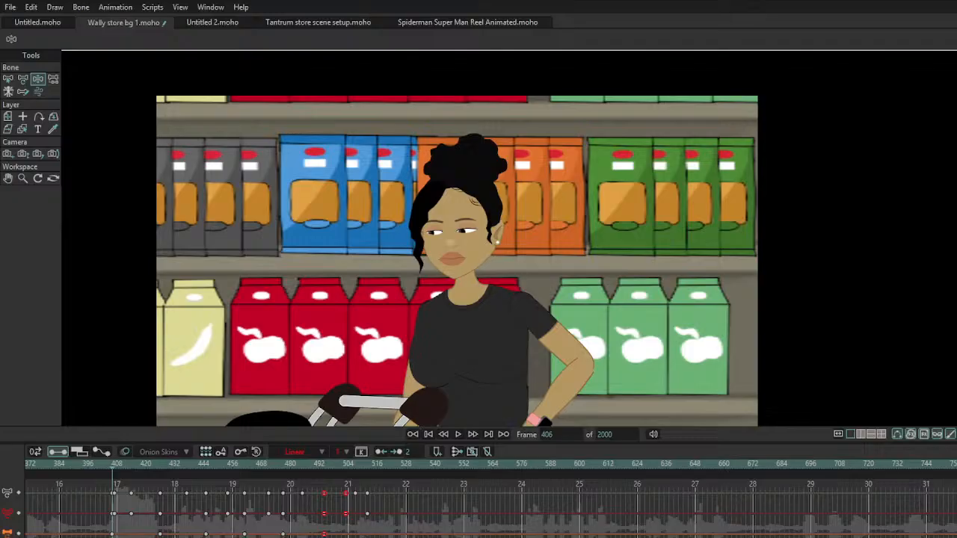
key(space)
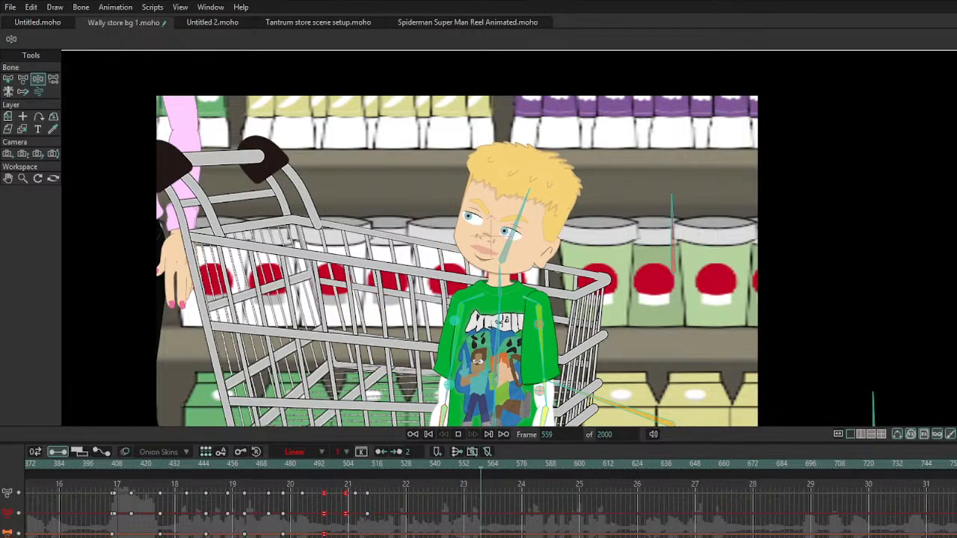
key(space)
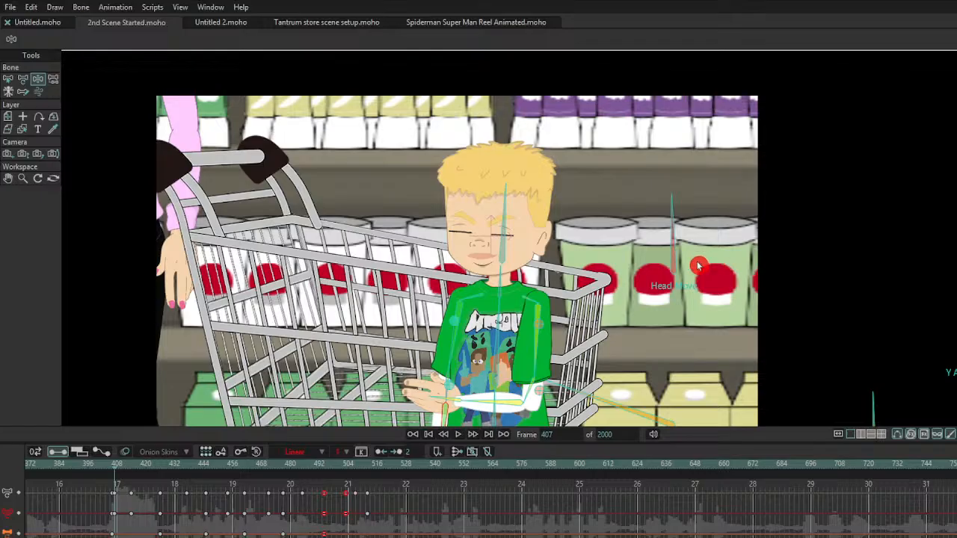
Step: Open Wally store bg 1.moho, play its animation from the start, and scrub back to frame 73 to examine the boy's mouth
double_click(564, 282)
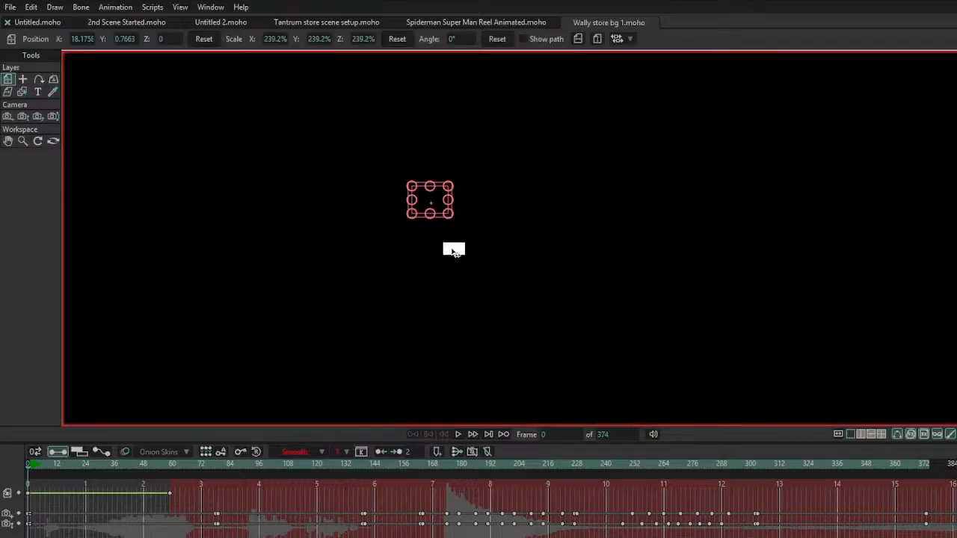
scroll(452, 250, up, 20)
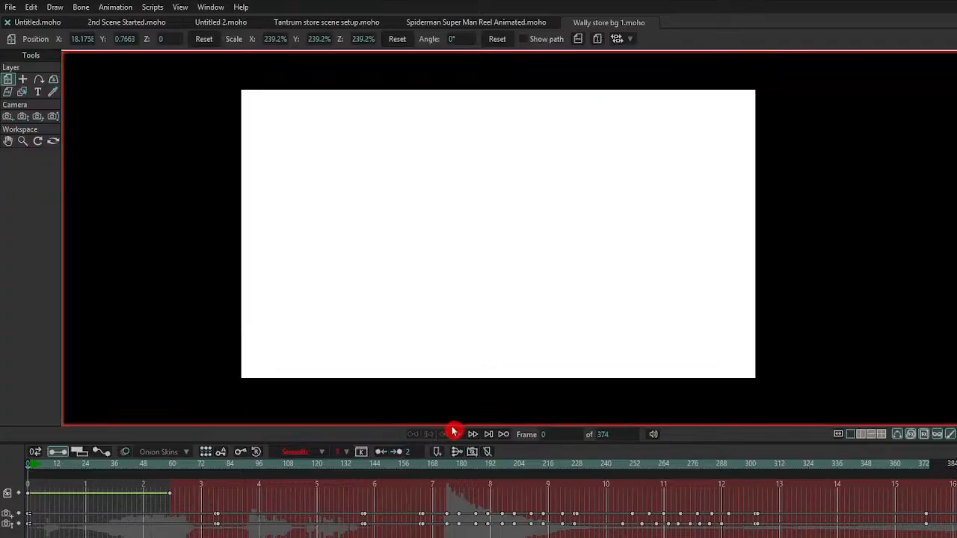
click(458, 435)
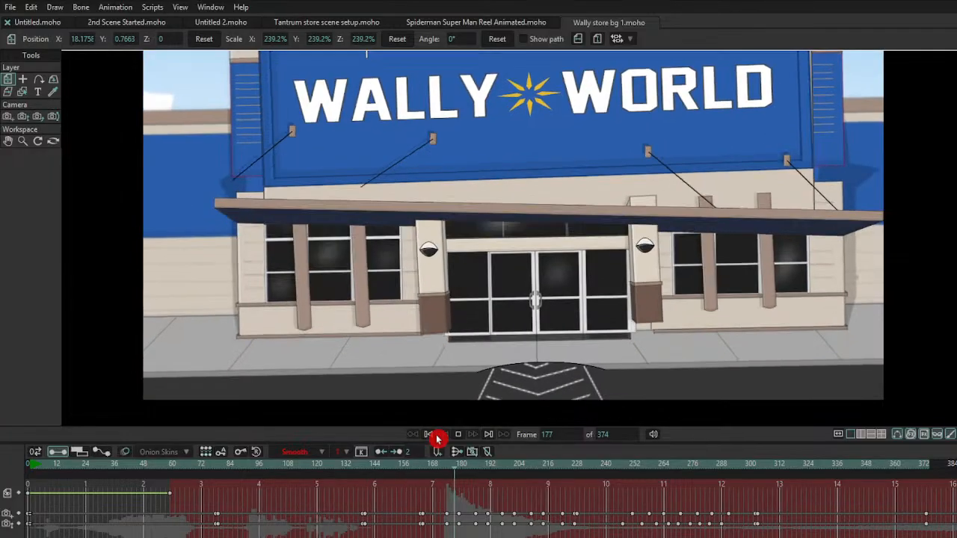
drag(317, 484, 205, 497)
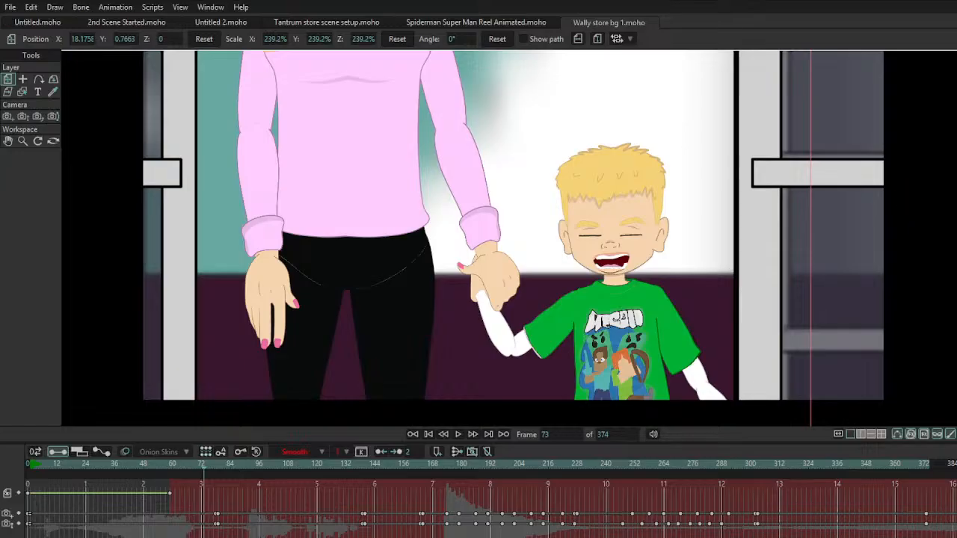
Step: Return to the 2nd Scene Started.moho document and play the boy's shopping cart shot
click(461, 22)
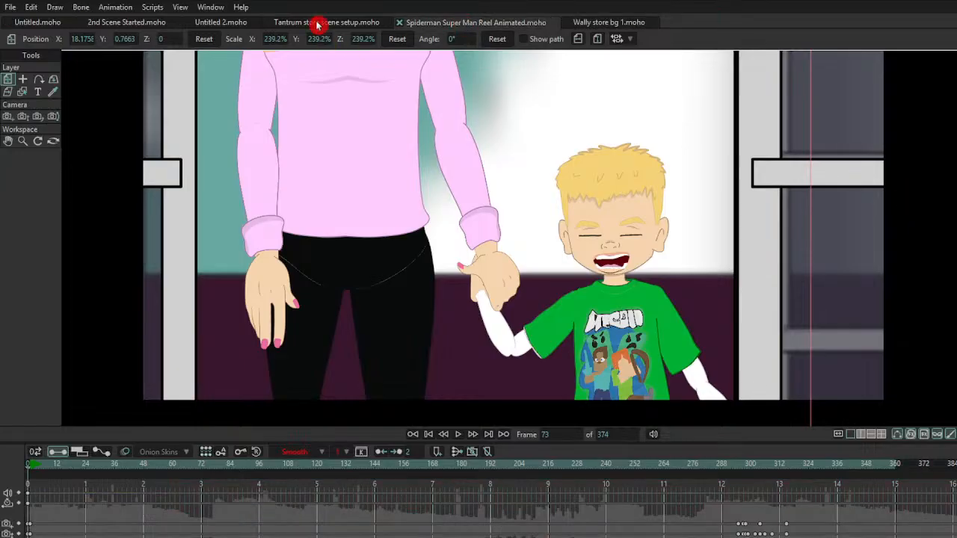
click(127, 22)
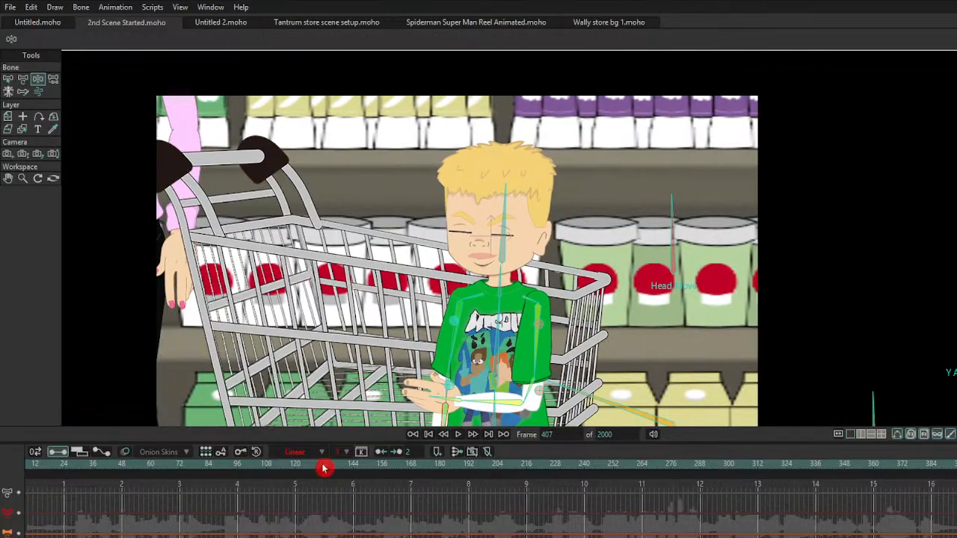
click(429, 435)
key(space)
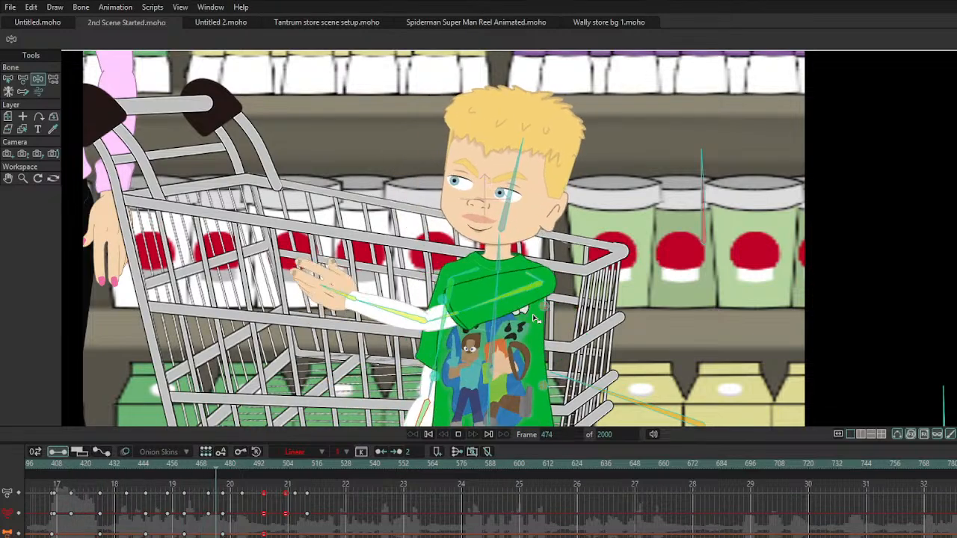
key(space)
Step: At frame 407, switch the boy's mouth to the SCREAM shape
drag(44, 468, 56, 466)
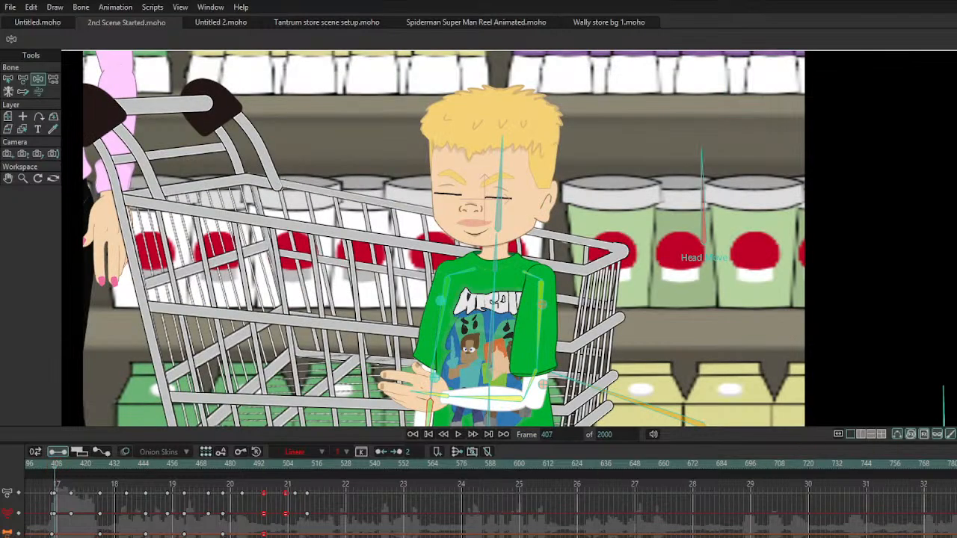
click(474, 223)
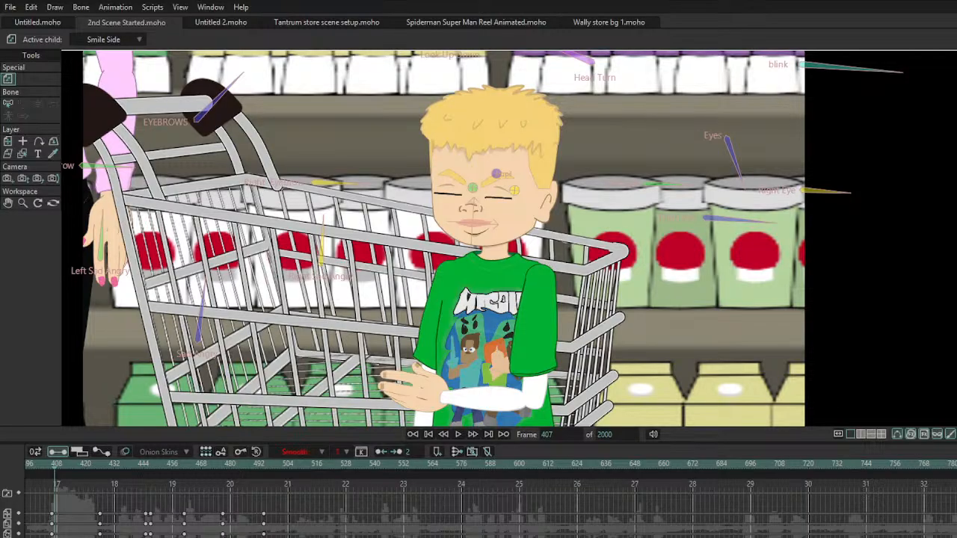
click(113, 40)
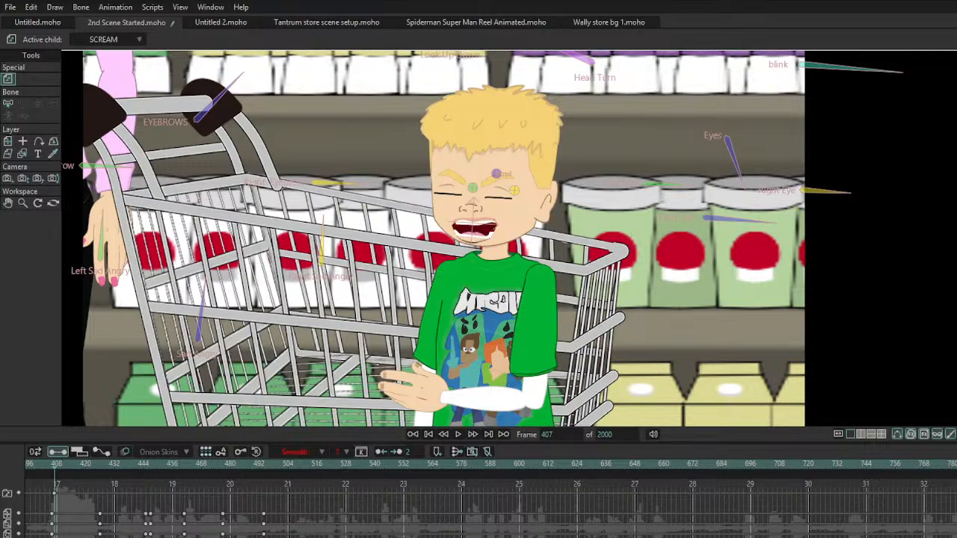
Step: Advance to frame 427 and switch the boy's mouth to the Scared shape
key(Right)
key(Right)
key(Right)
key(Right)
key(Right)
key(Right)
key(Right)
key(Right)
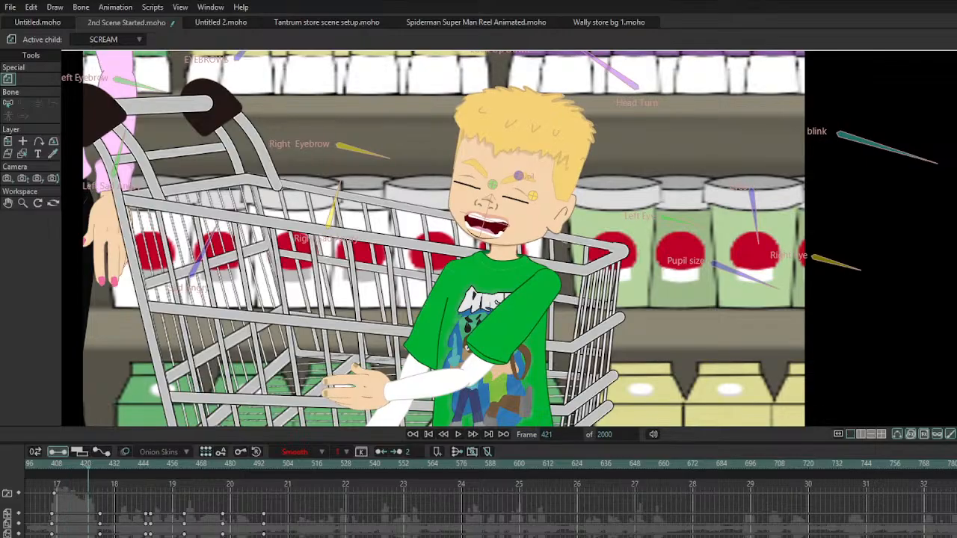
key(Right)
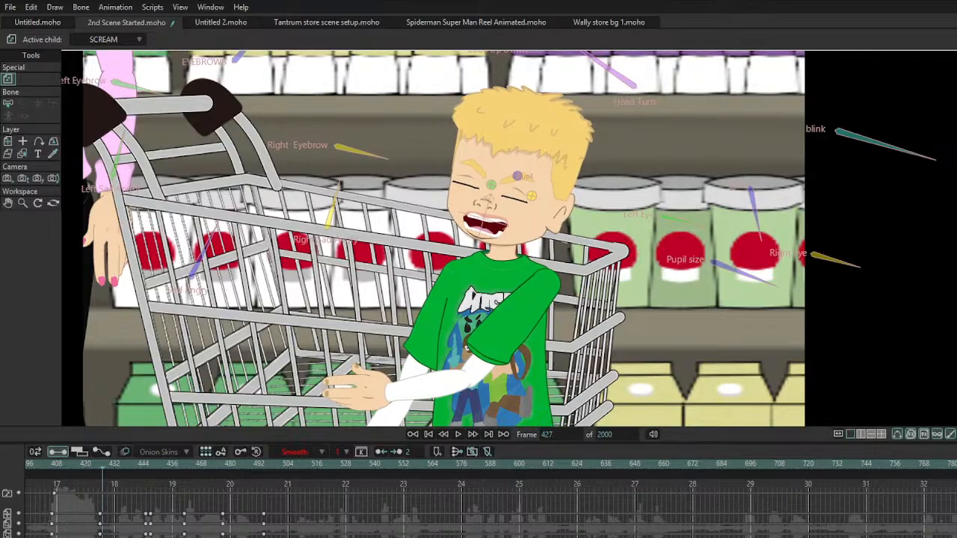
key(Down)
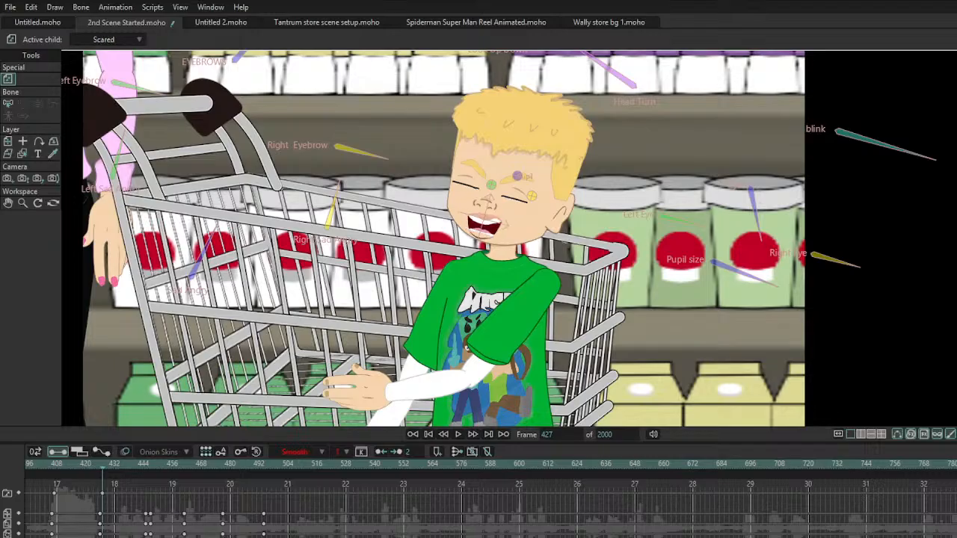
Step: Advance to frame 430 and switch the boy's mouth to the Frown shape
key(Right)
key(Right)
key(Right)
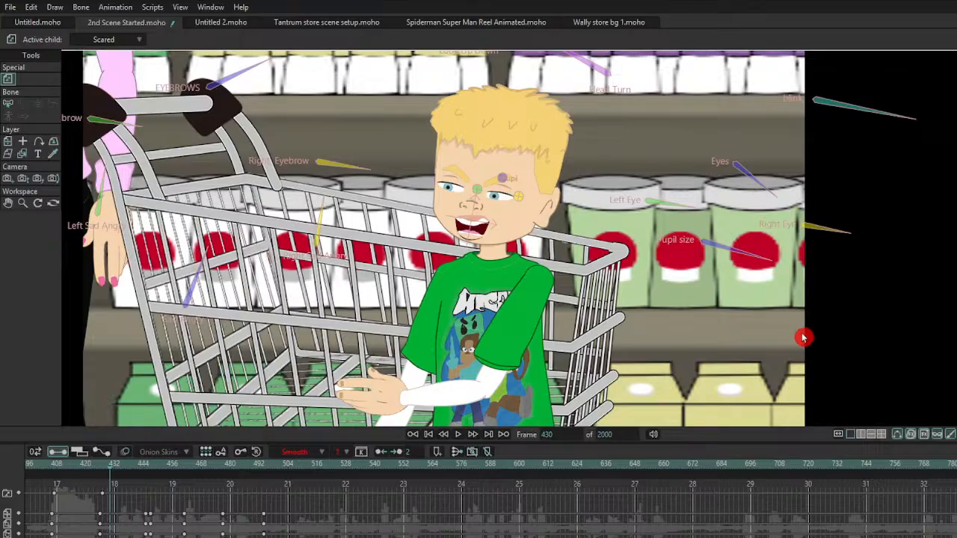
click(819, 337)
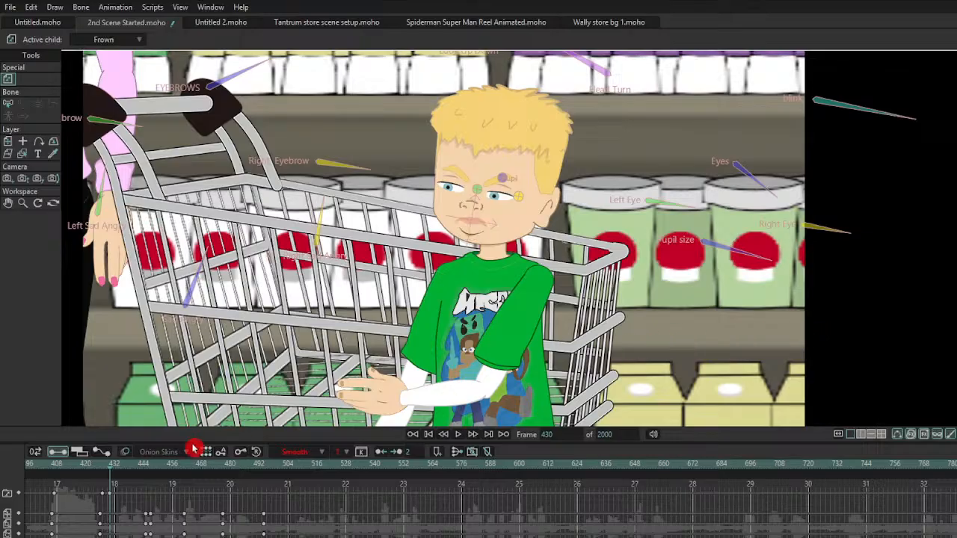
Step: Play the boy's shopping cart shot from about frame 406 to review his mouth shapes
click(51, 465)
key(space)
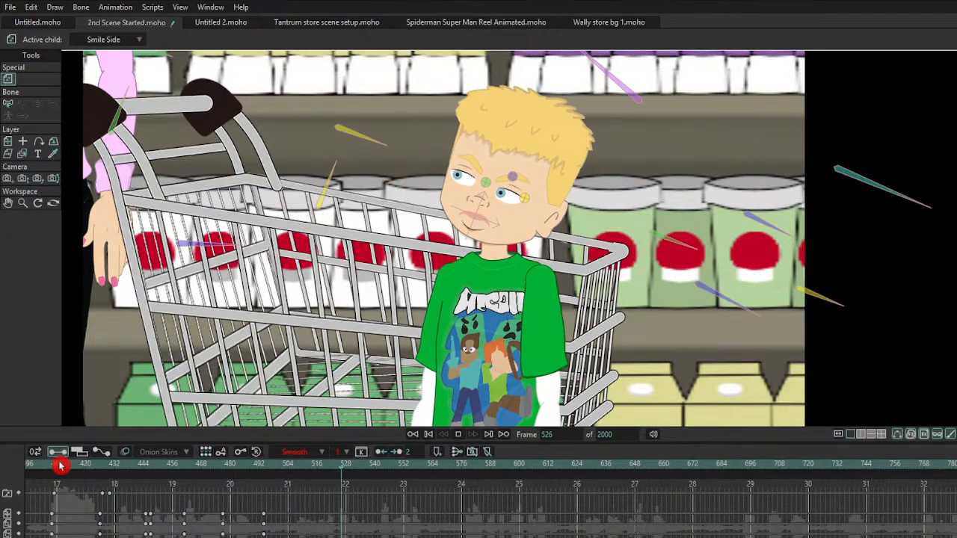
key(space)
Step: Retime the boy's final body pose keyframes to about frame 512 and check the movement in playback
click(802, 457)
drag(256, 475, 286, 474)
click(294, 493)
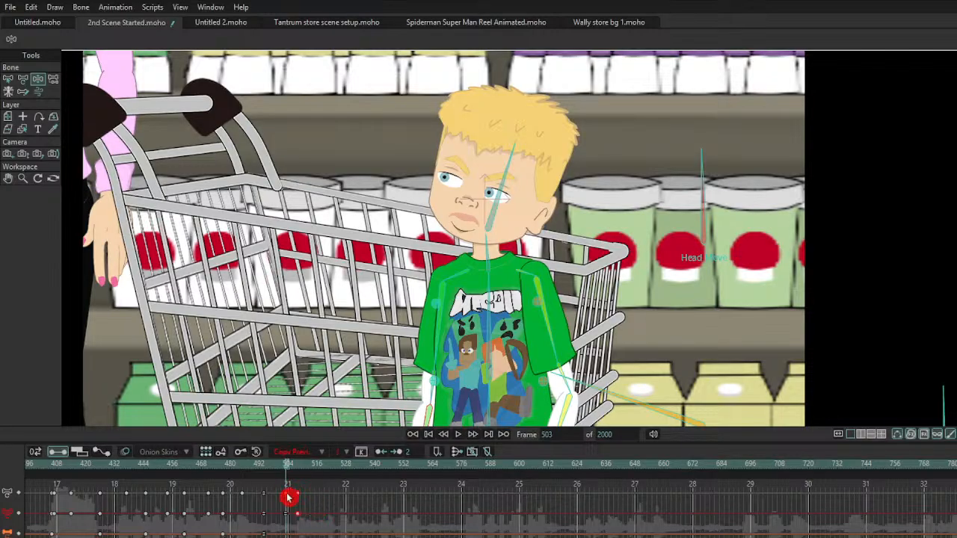
key(space)
key(space)
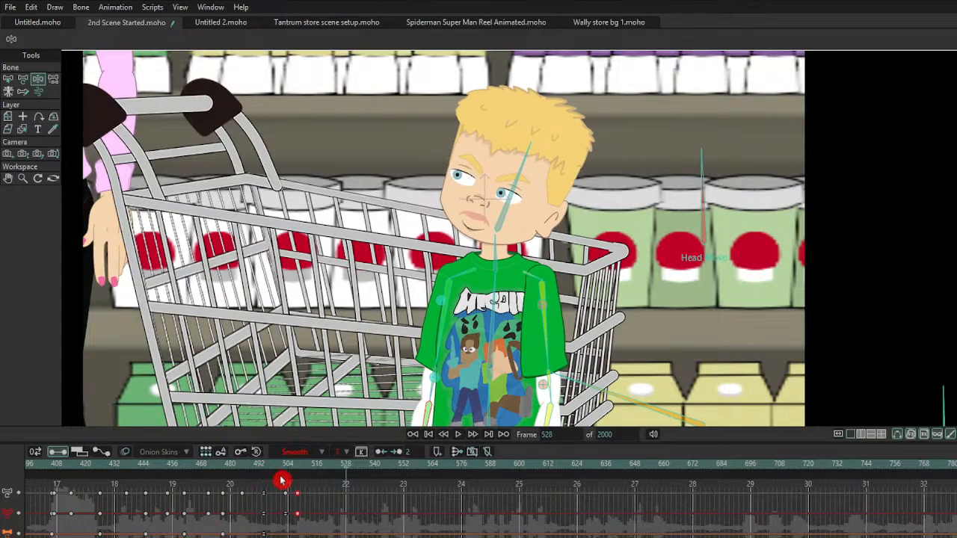
click(288, 491)
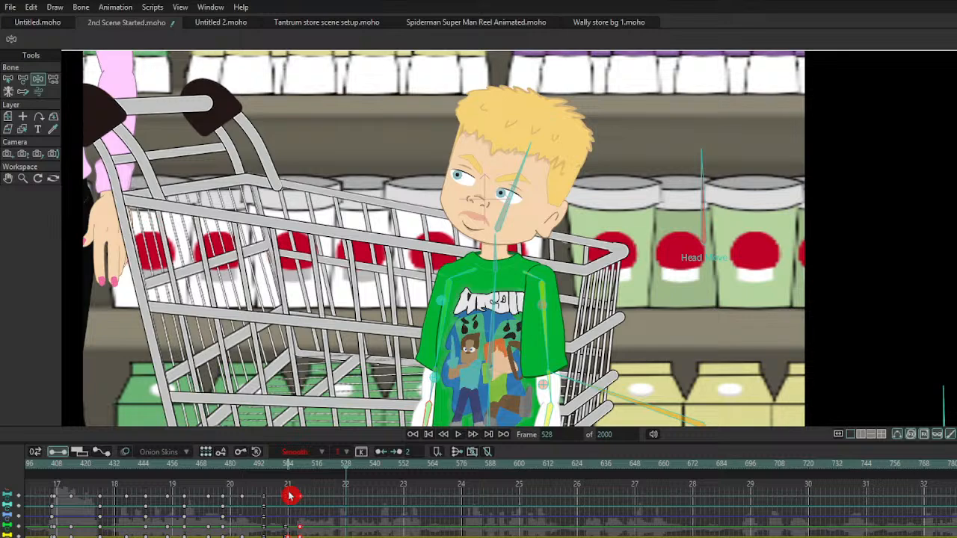
mouse_move(291, 491)
mouse_down()
mouse_move(270, 494)
mouse_move(267, 471)
mouse_move(324, 521)
mouse_up()
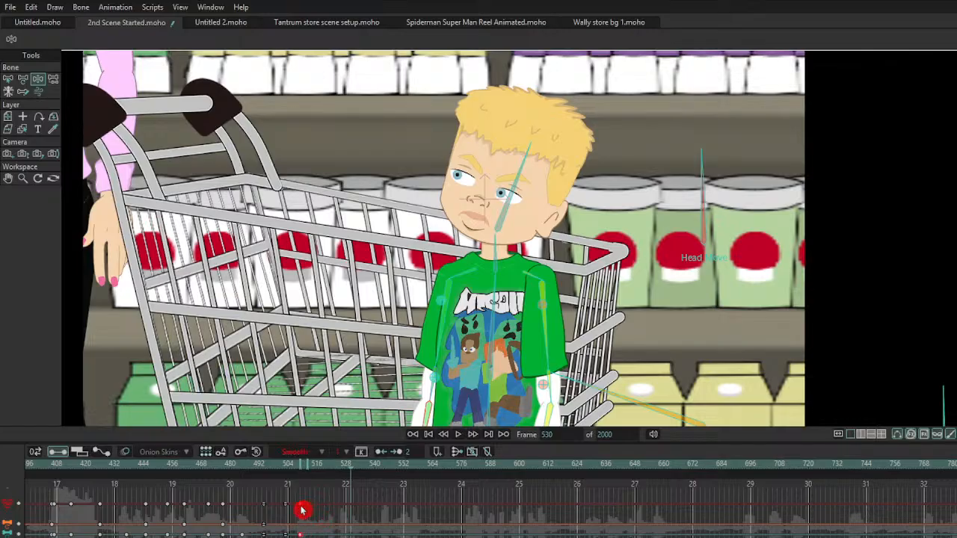
mouse_move(284, 495)
mouse_down()
mouse_move(259, 471)
mouse_move(282, 483)
mouse_up()
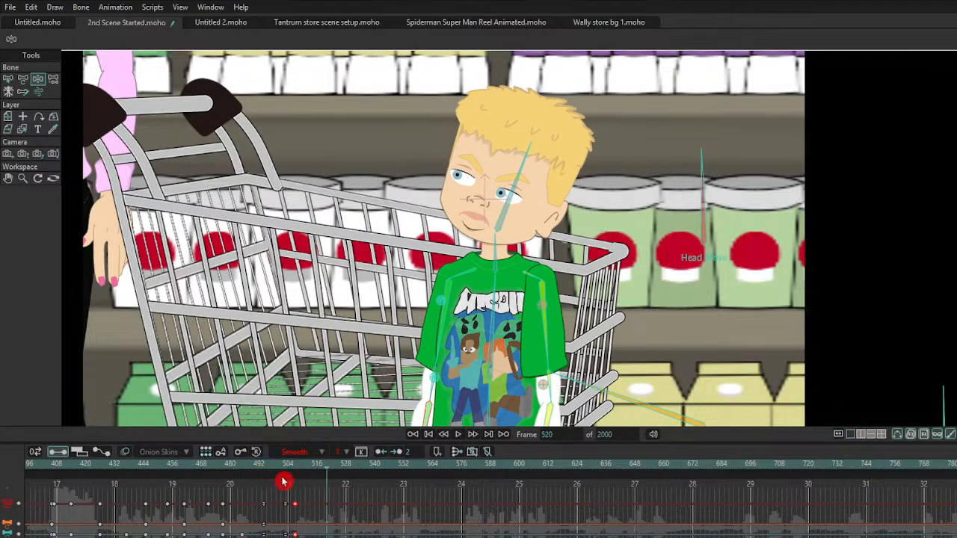
key(space)
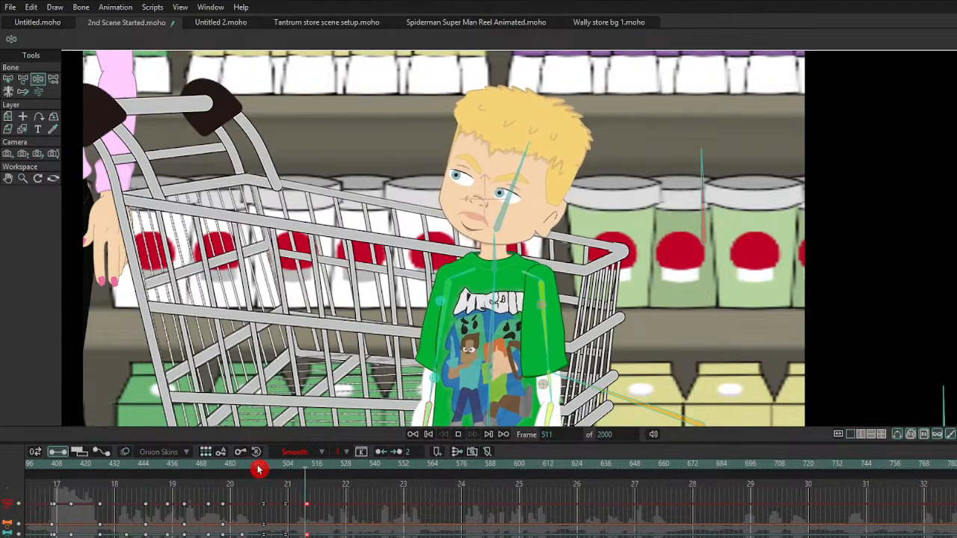
key(space)
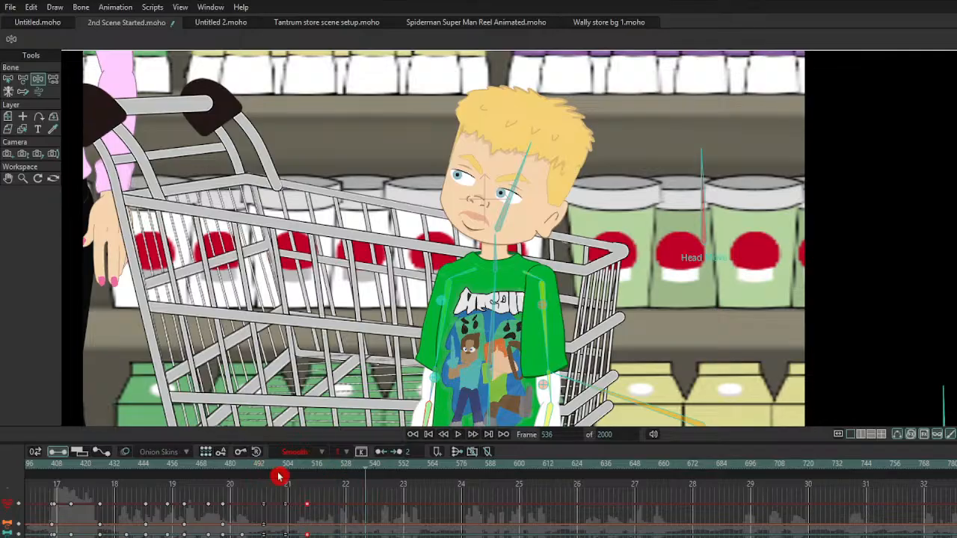
Step: Replay the boy's shot from its first frame to check the timing of his arm and head poses
drag(257, 471, 48, 466)
key(space)
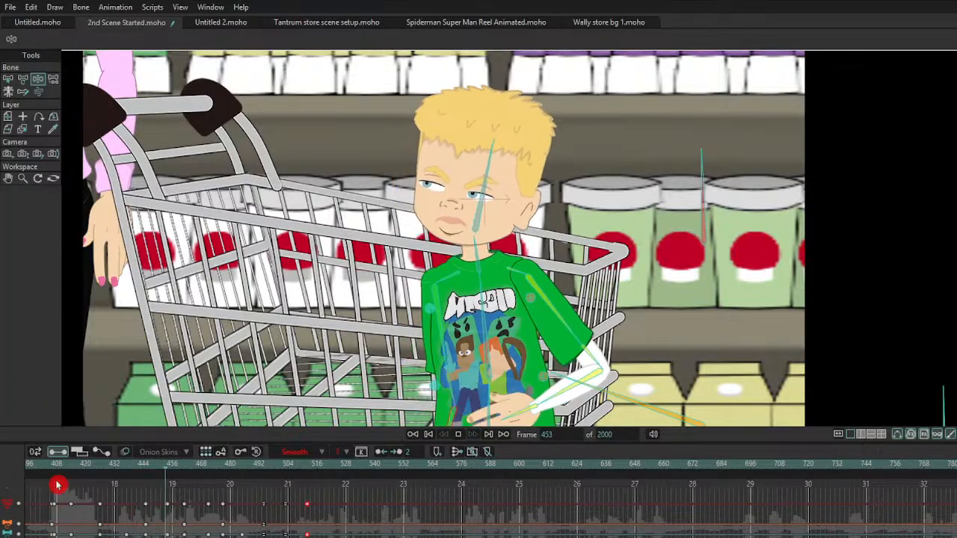
key(space)
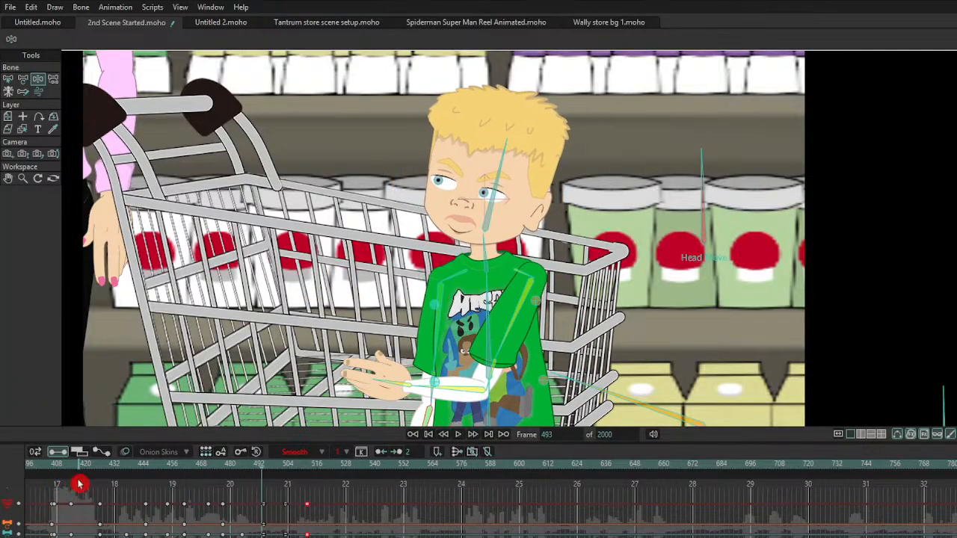
Step: At frame 503, reframe the camera to a wide view of the mother and boy, with an 18.6° vertical field of view
click(286, 505)
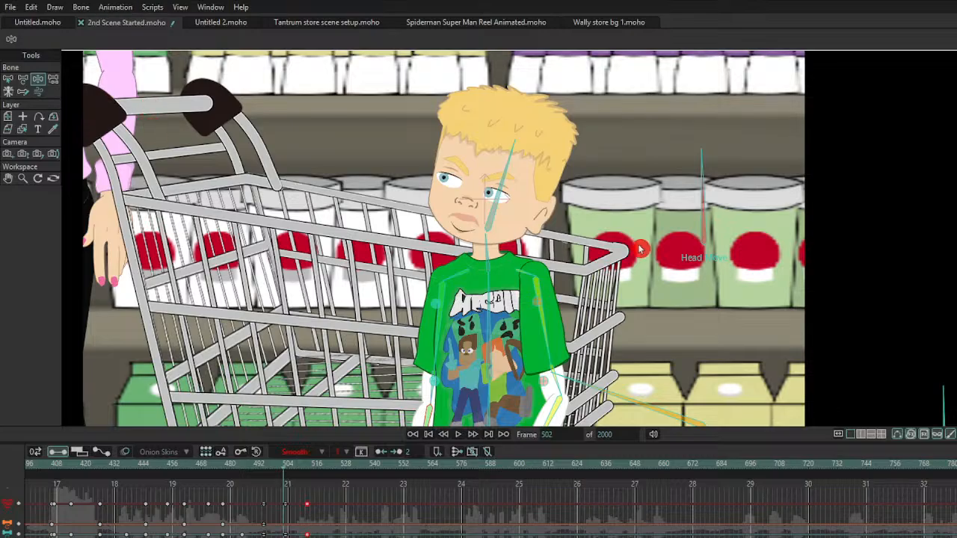
key(period)
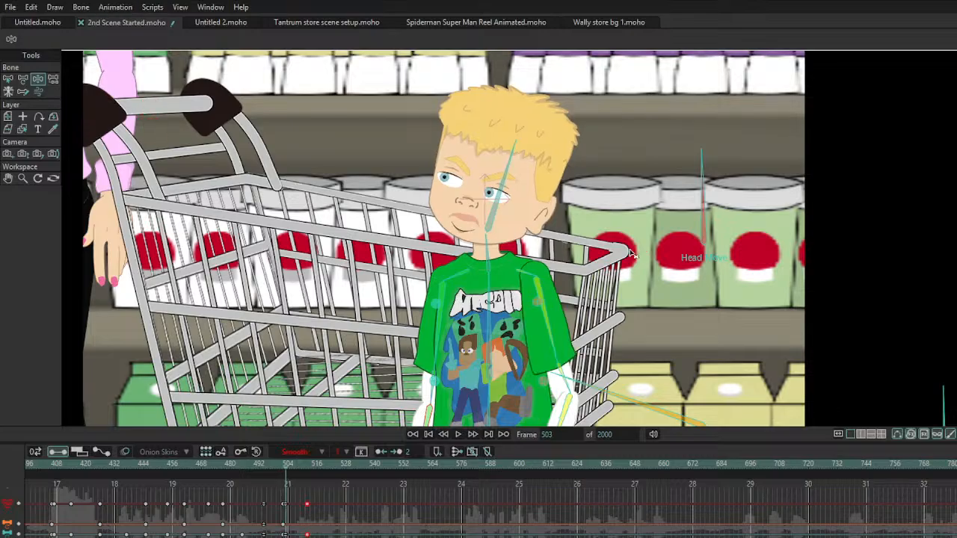
click(8, 154)
drag(336, 198, 215, 69)
click(23, 155)
click(7, 156)
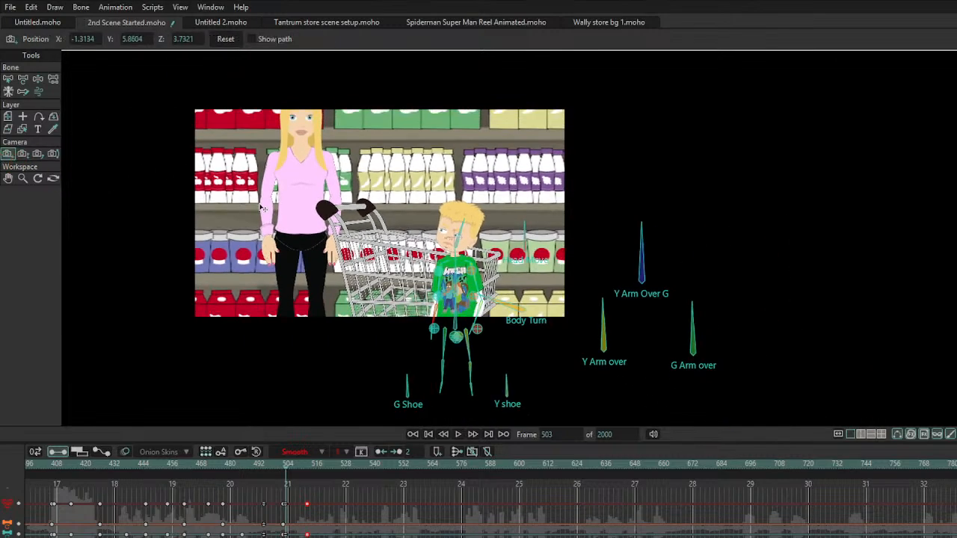
drag(262, 207, 263, 219)
scroll(350, 218, up, 3)
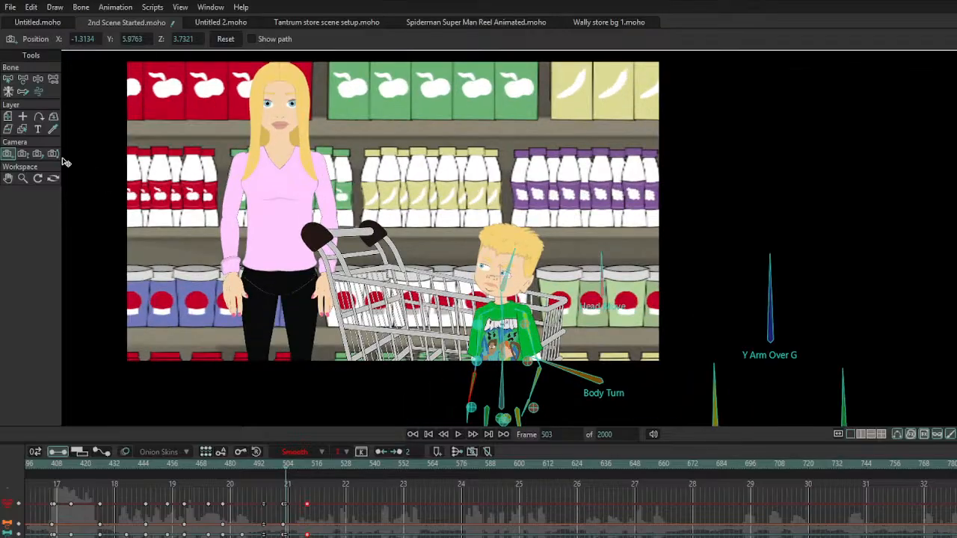
click(23, 155)
drag(385, 217, 379, 210)
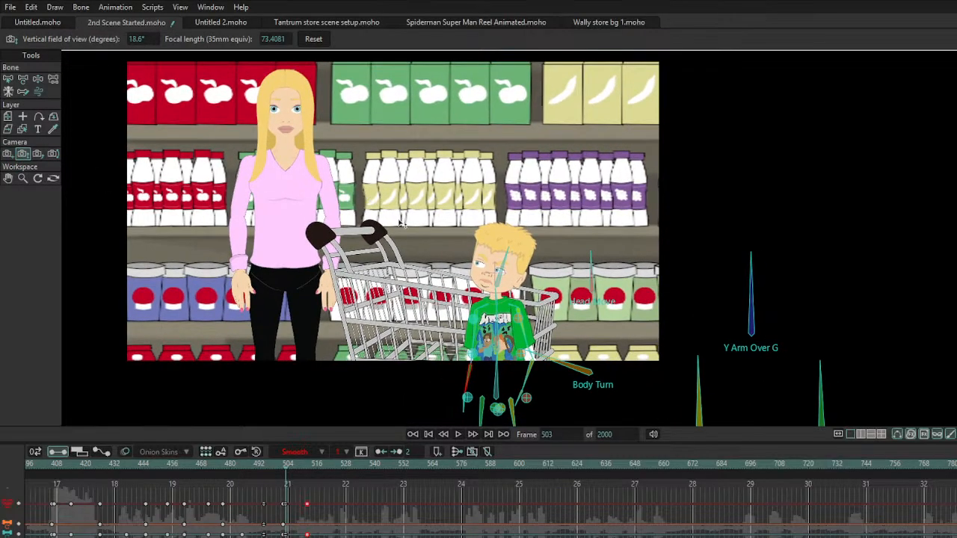
Step: Examine the wide framing of the mother and boy, and return to the start of the boy's shot at frame 407
scroll(288, 224, up, 5)
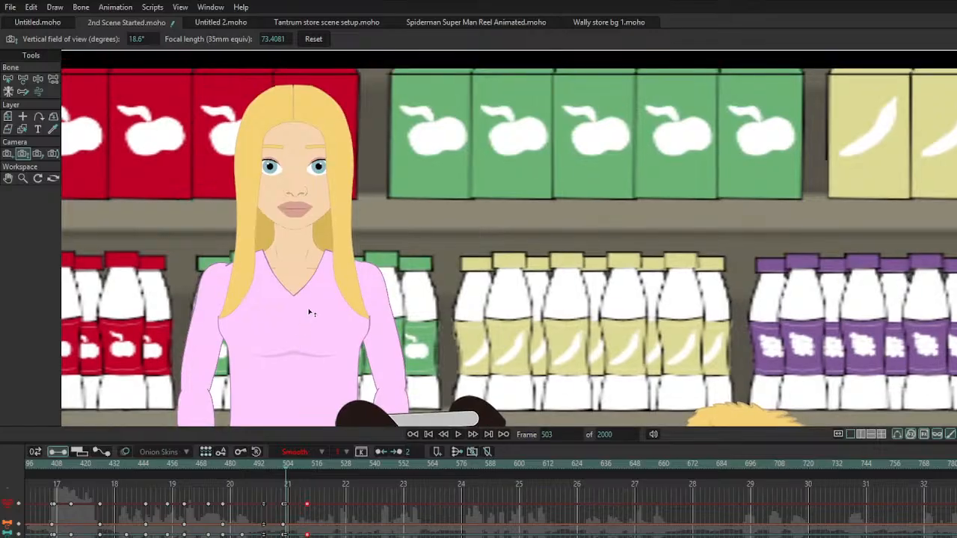
scroll(307, 299, down, 5)
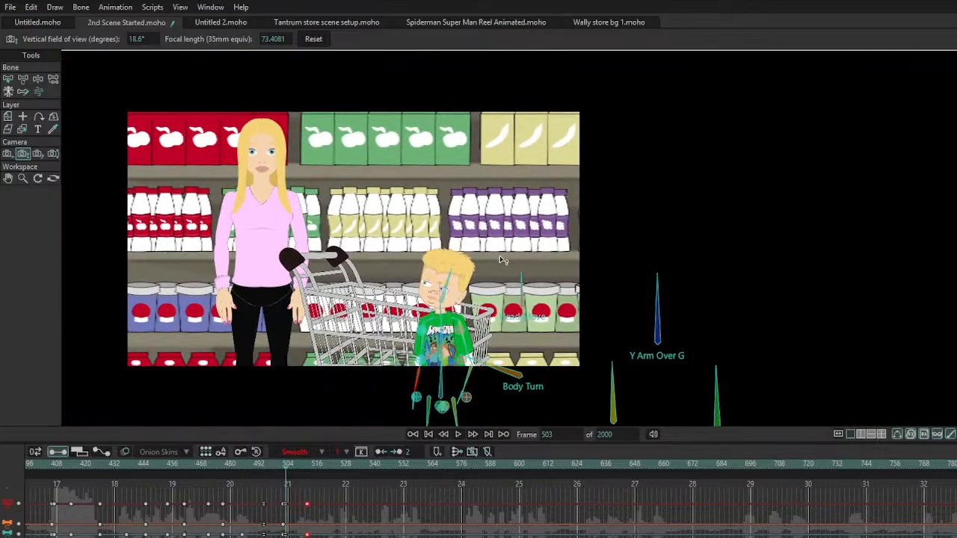
click(327, 532)
scroll(325, 534, up, 3)
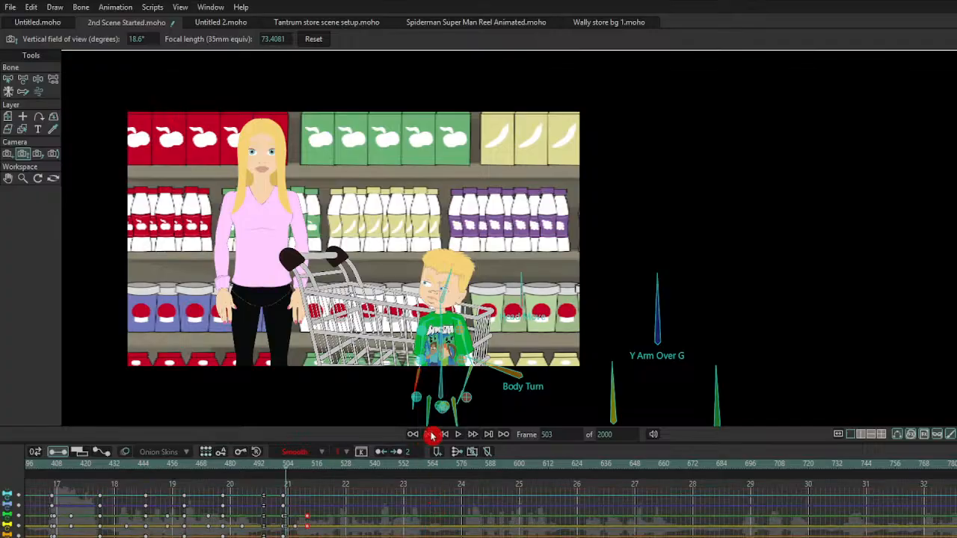
click(250, 463)
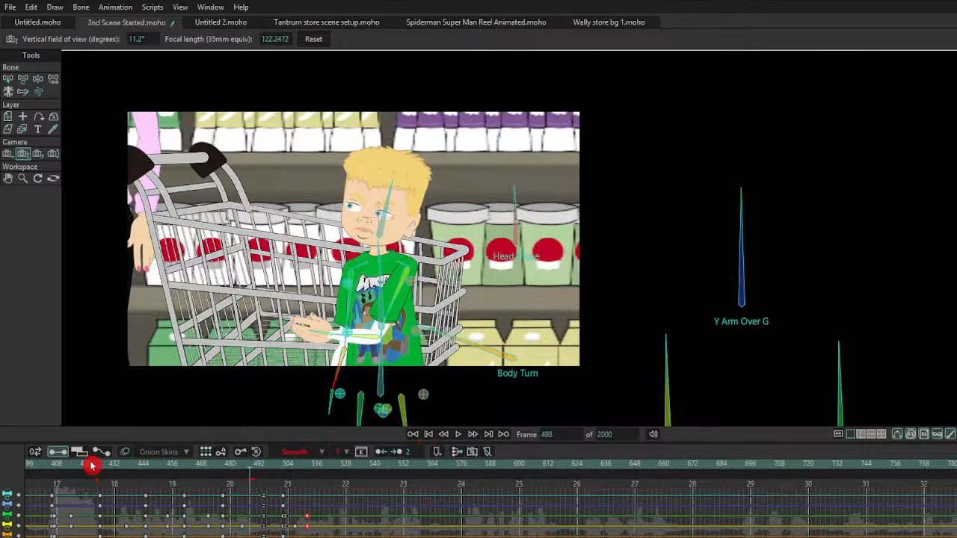
drag(92, 465, 386, 483)
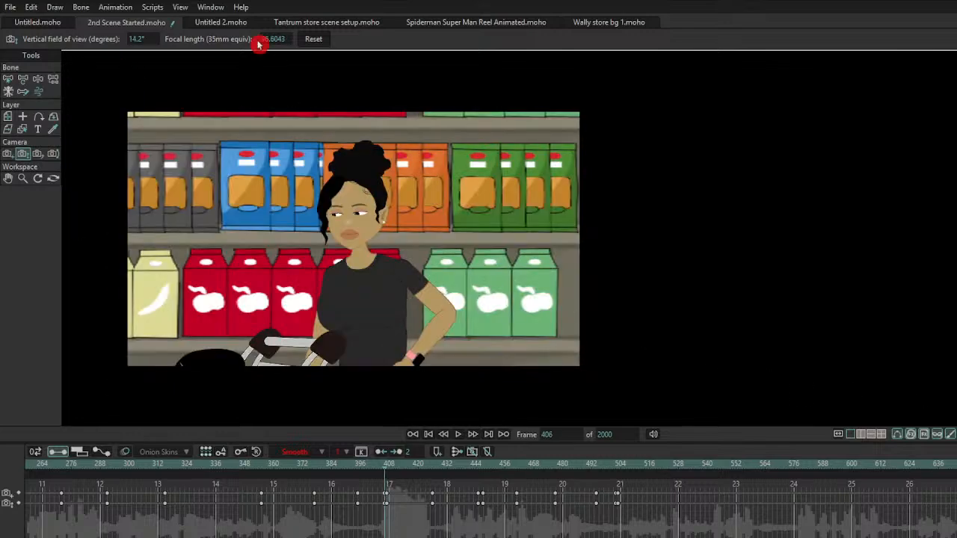
click(115, 6)
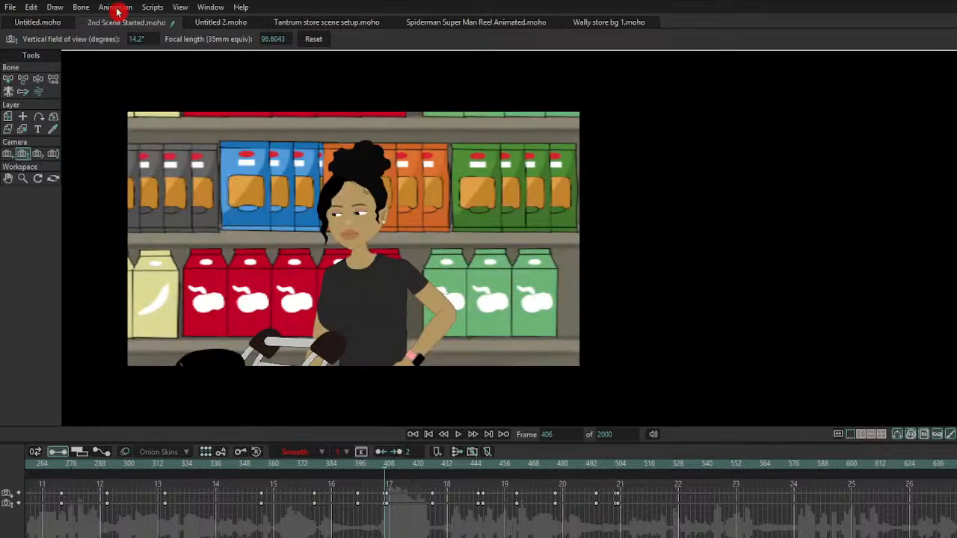
click(145, 124)
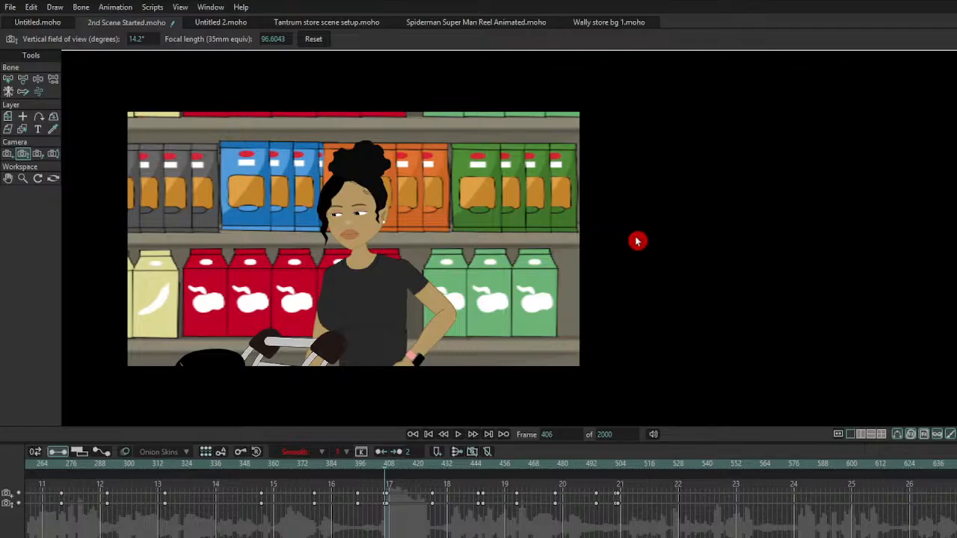
key(Right)
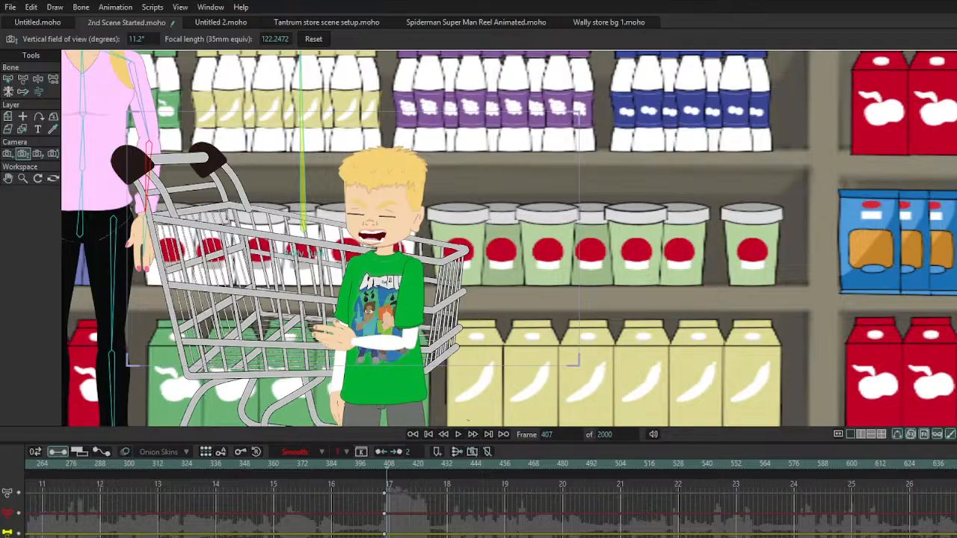
Step: Bend the mother's arm farther from the cart across her body so its hand reaches the cart handle
drag(313, 234, 468, 299)
click(26, 79)
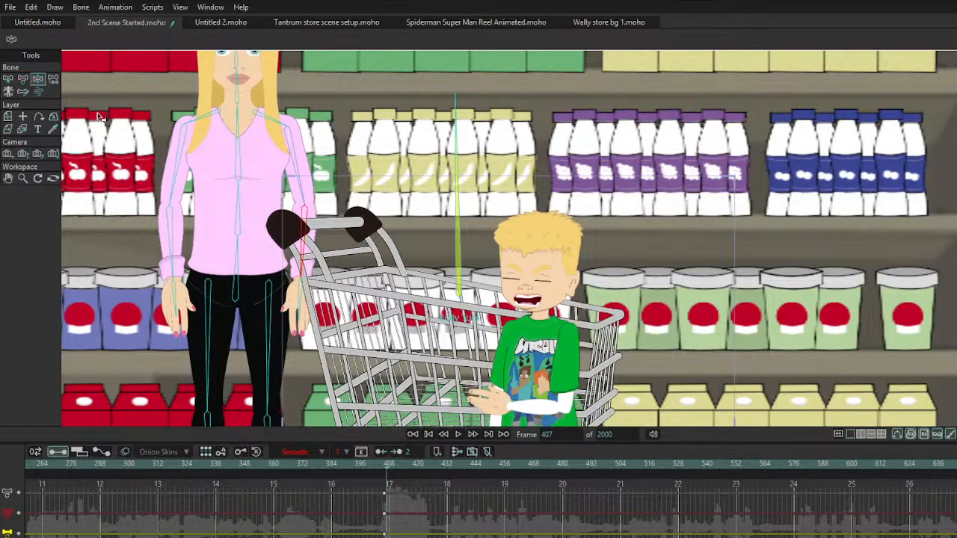
scroll(294, 243, up, 5)
drag(298, 226, 324, 317)
drag(351, 261, 345, 274)
drag(191, 258, 289, 153)
drag(292, 58, 214, 193)
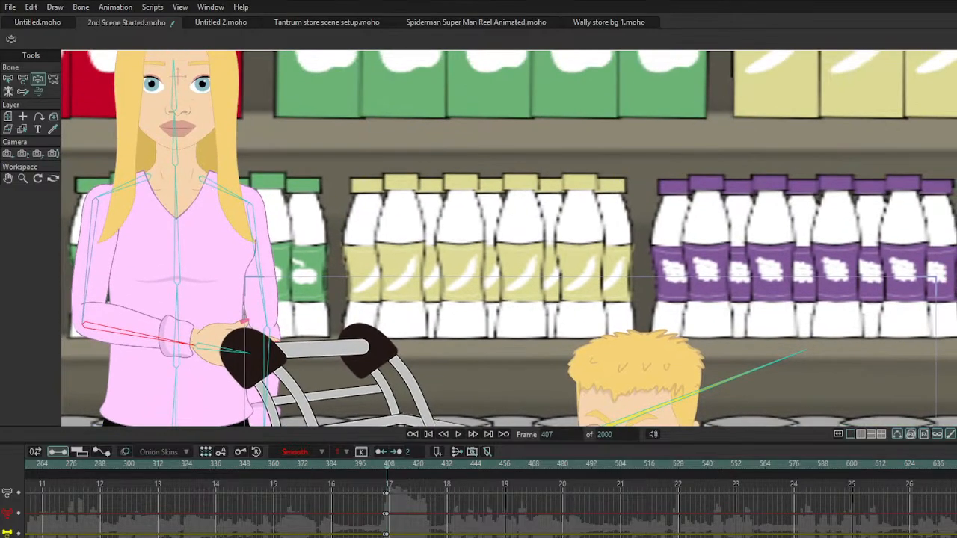
Step: Turn the mother's head toward the boy with the Head Turn bone at frame 407
drag(115, 81, 276, 238)
click(57, 115)
scroll(357, 205, down, 5)
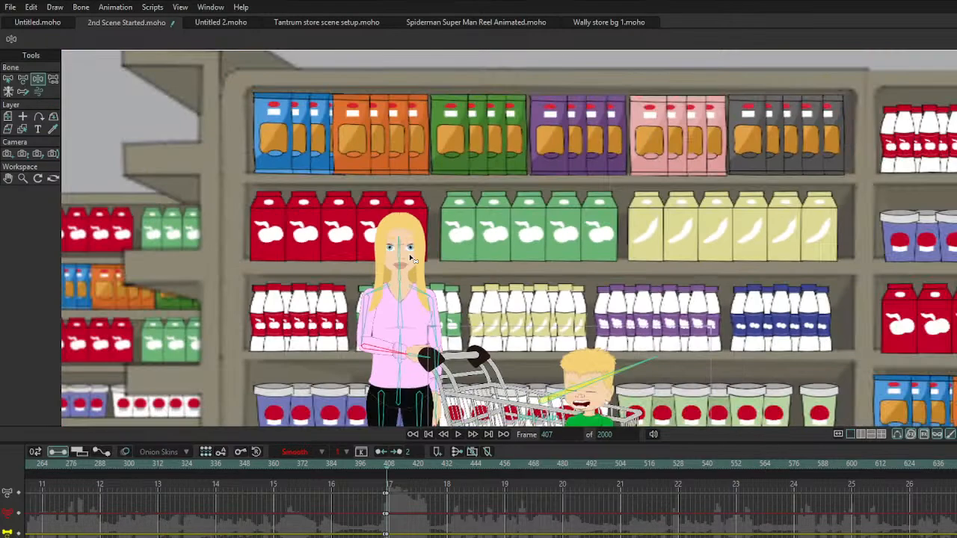
scroll(284, 161, up, 5)
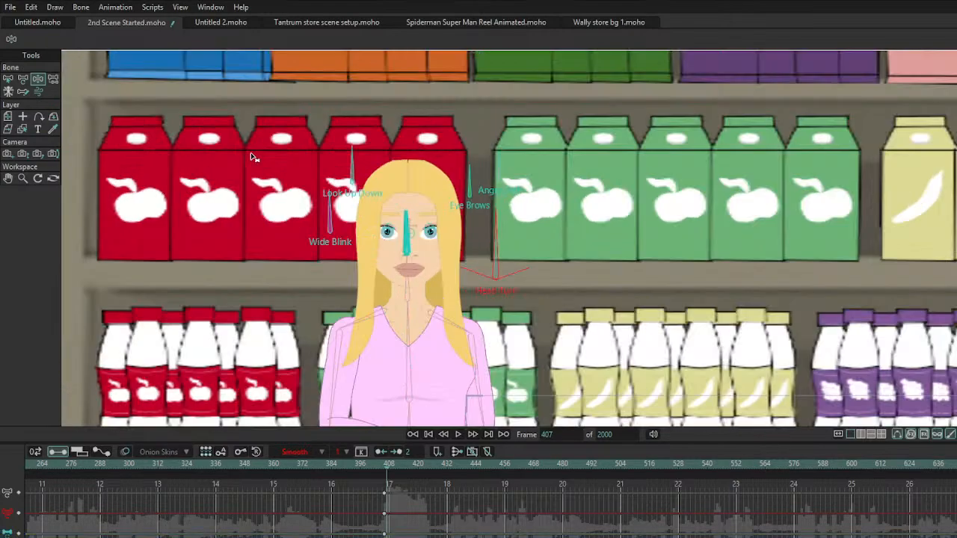
drag(536, 276, 625, 299)
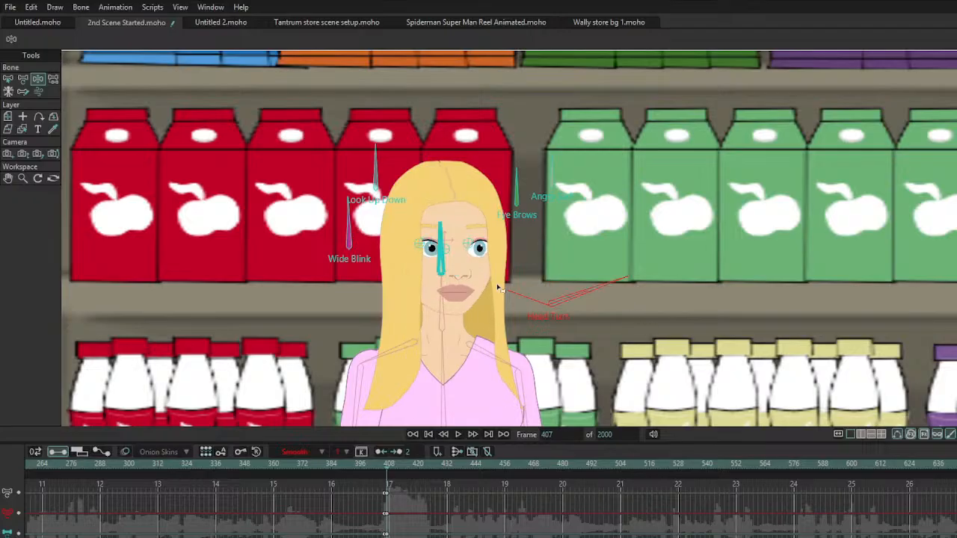
Step: Rotate the Wide Blink bone to partly lower the mother's eyelids at frame 407
scroll(502, 289, up, 5)
scroll(427, 211, down, 3)
drag(426, 217, 431, 259)
drag(246, 195, 263, 213)
scroll(358, 250, down, 2)
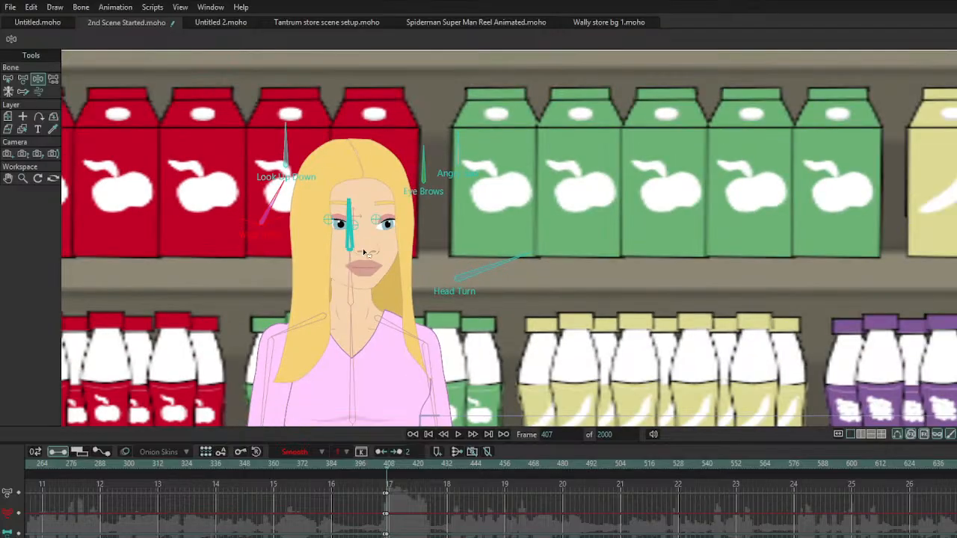
scroll(367, 258, up, 3)
scroll(368, 260, down, 3)
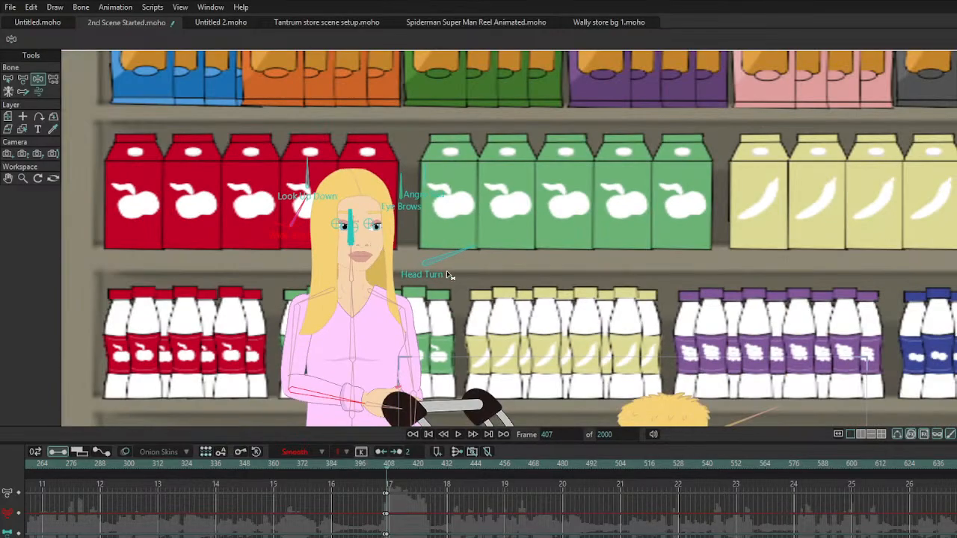
scroll(433, 196, up, 3)
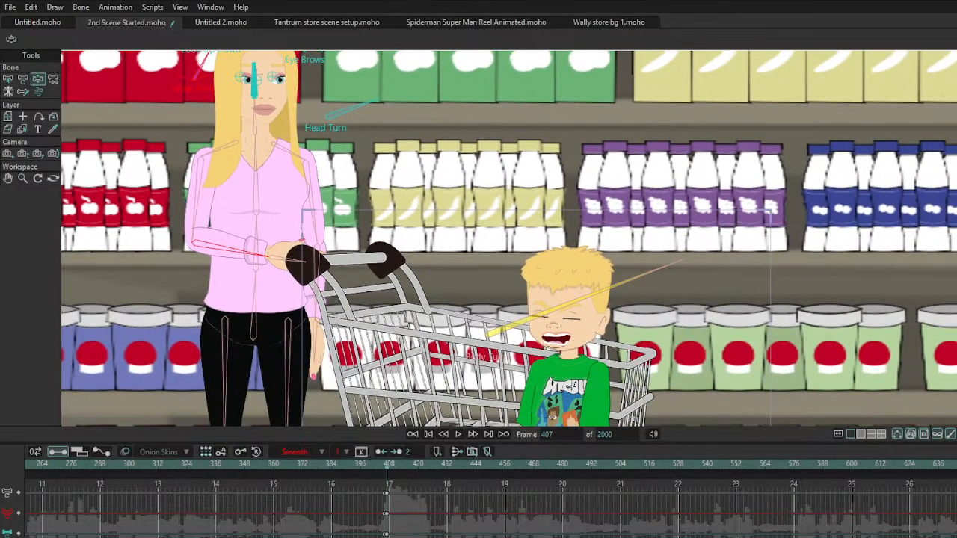
Step: Pose the mother's arms with one hand on her hip and the other on the shopping cart handle
drag(210, 230, 196, 299)
drag(310, 309, 306, 278)
scroll(307, 277, down, 3)
scroll(308, 283, up, 5)
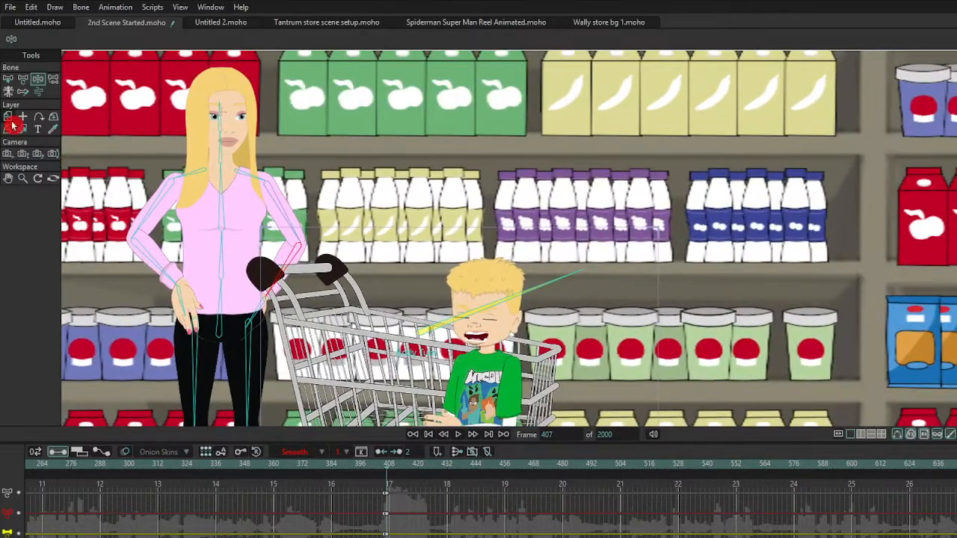
Step: Limit the view to the camera frame and play the animation from the beginning through the mother's wide shot
click(10, 122)
scroll(359, 141, down, 4)
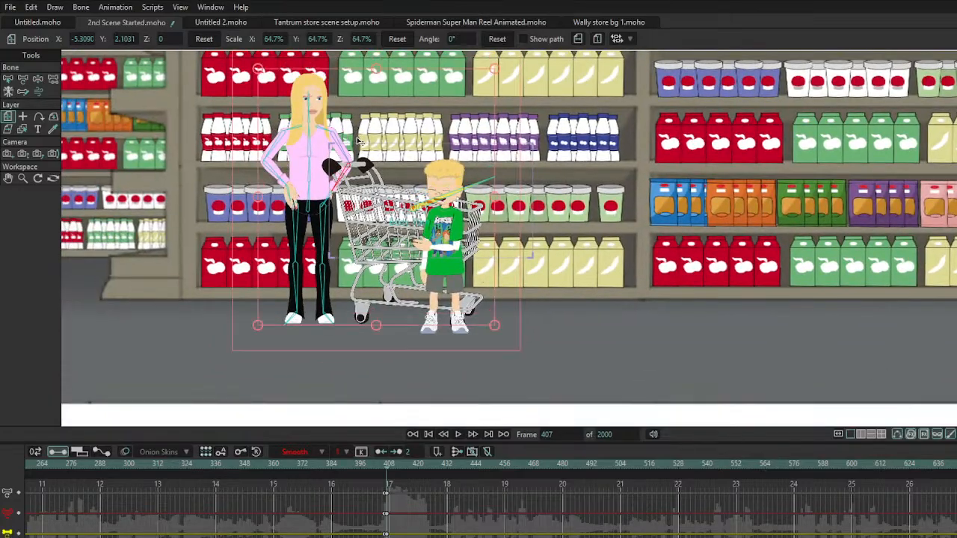
scroll(359, 141, down, 2)
scroll(378, 179, up, 6)
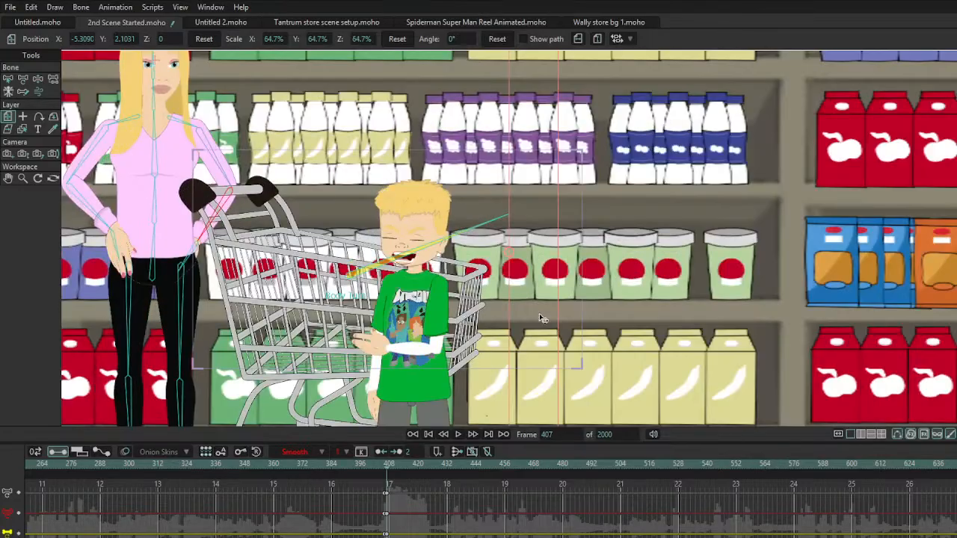
key(ctrl+m)
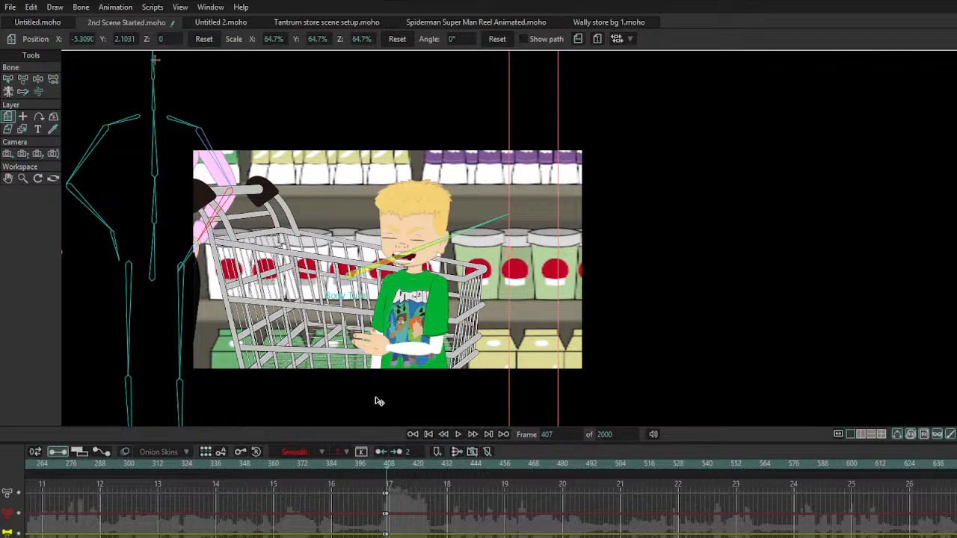
click(428, 434)
key(space)
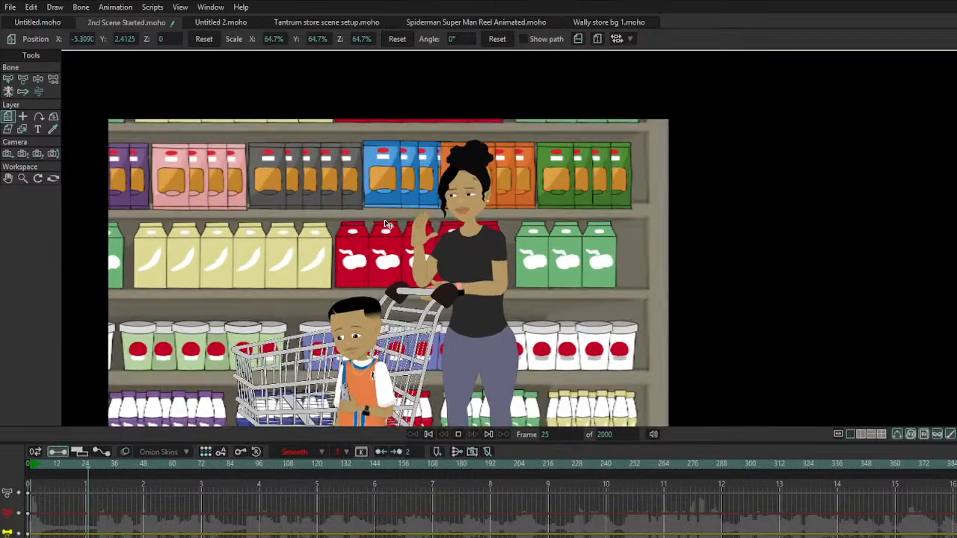
scroll(442, 183, up, 1)
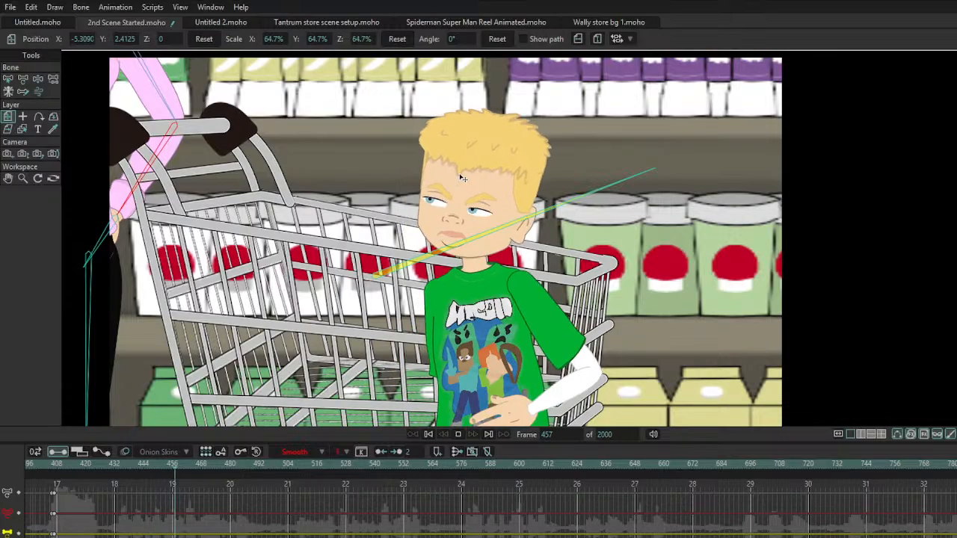
key(space)
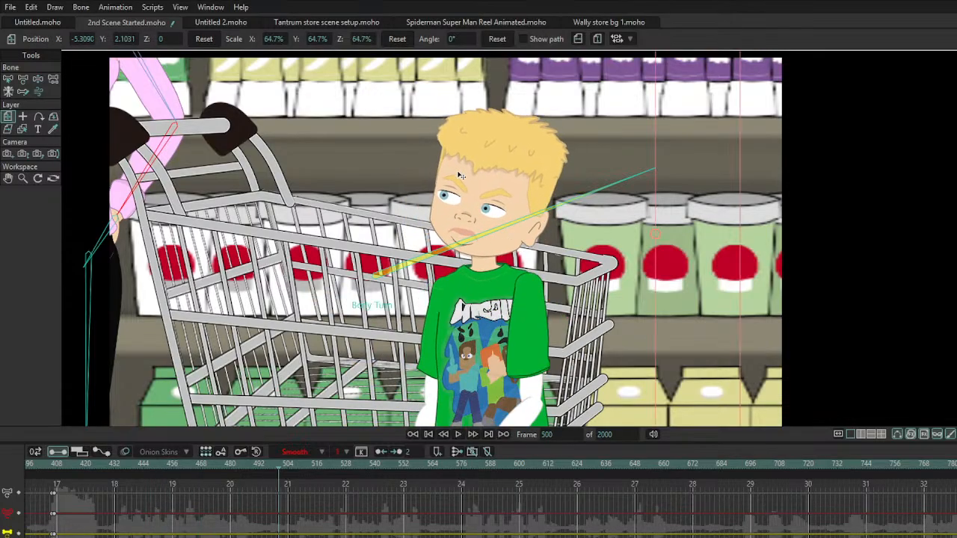
key(space)
Step: Key the mother's pose at frame 503 and lean her torso and head toward the boy at frame 512, readjusting her arms
mouse_move(292, 475)
mouse_down()
mouse_move(280, 468)
mouse_move(287, 471)
mouse_up()
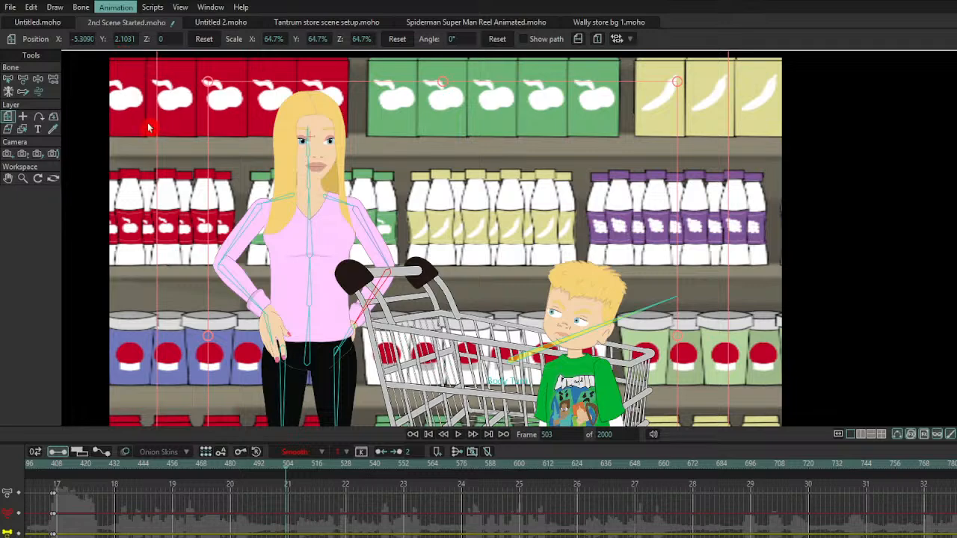
click(585, 320)
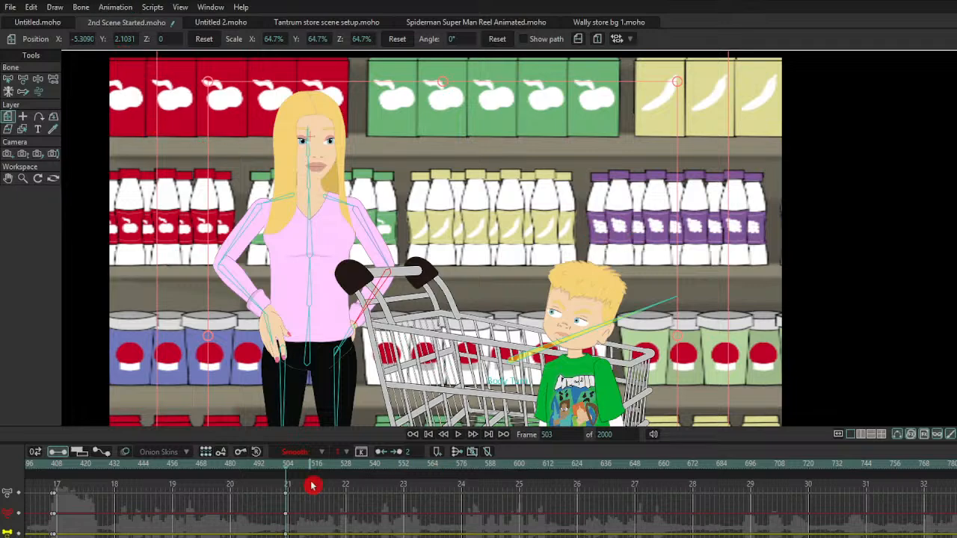
drag(287, 471, 310, 472)
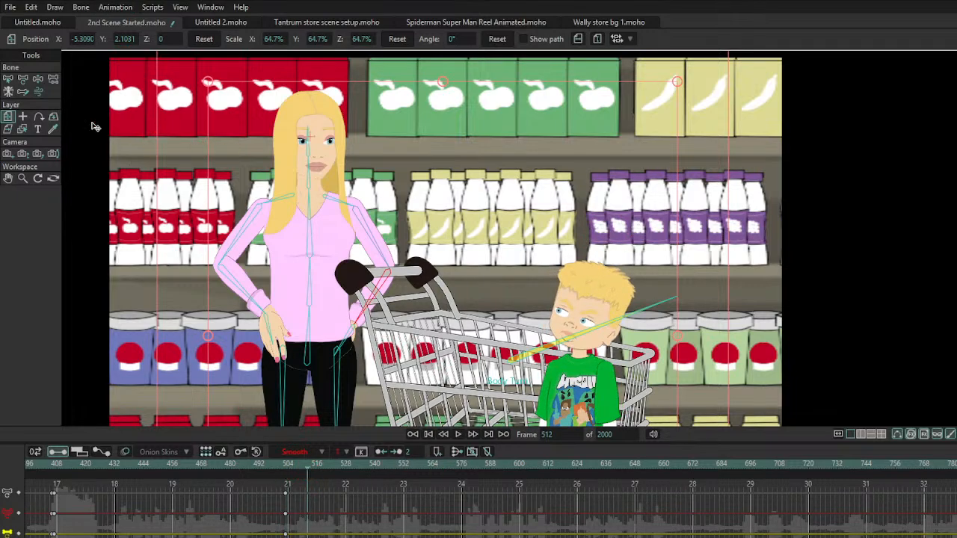
click(41, 81)
scroll(266, 196, up, 3)
drag(326, 229, 355, 234)
click(245, 239)
drag(245, 240, 231, 267)
drag(409, 362, 422, 363)
drag(388, 421, 398, 417)
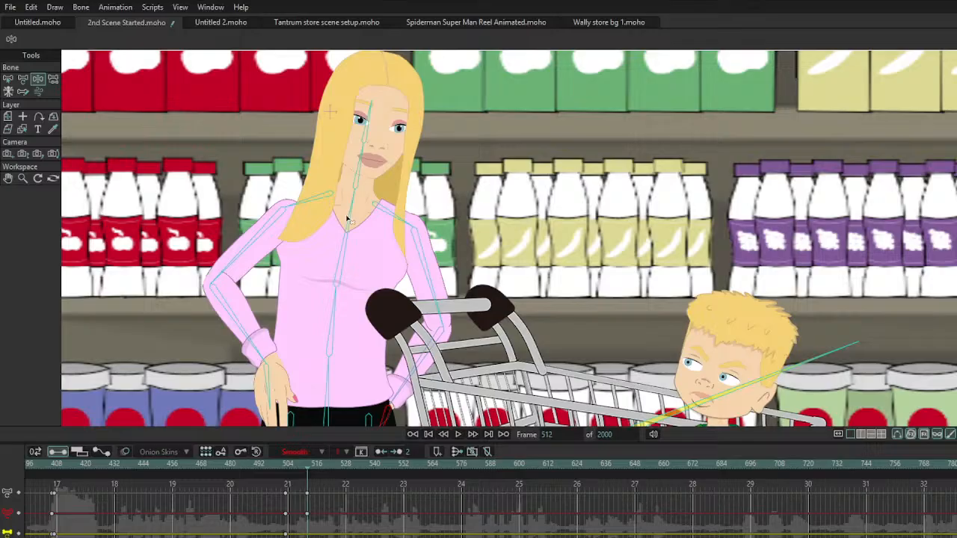
mouse_move(370, 118)
mouse_down()
mouse_move(360, 122)
mouse_move(367, 113)
mouse_up()
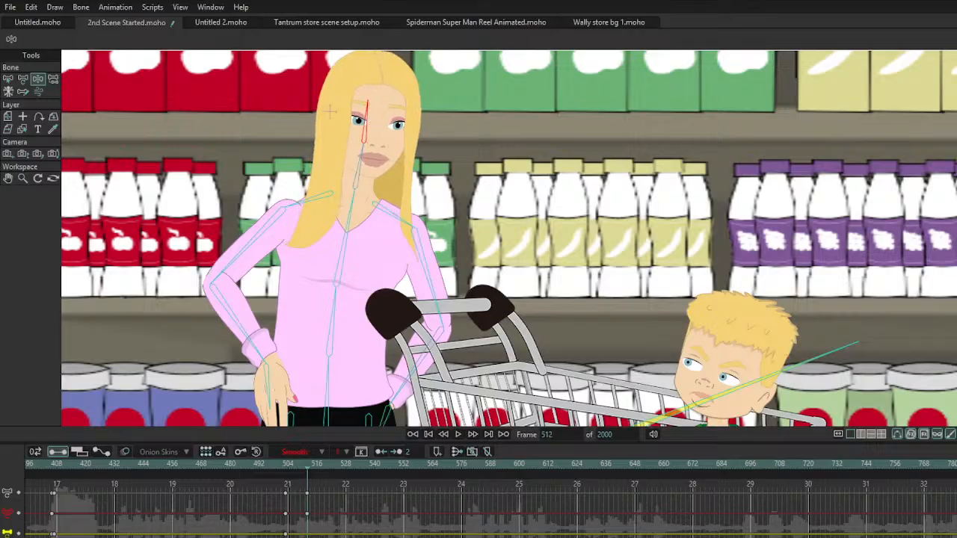
Step: Lower the mother's eyelids with the Wide Blink bone and angle her brows with the Eye Brows and Angry Sad bones at frame 512
scroll(329, 110, up, 5)
drag(348, 212, 348, 213)
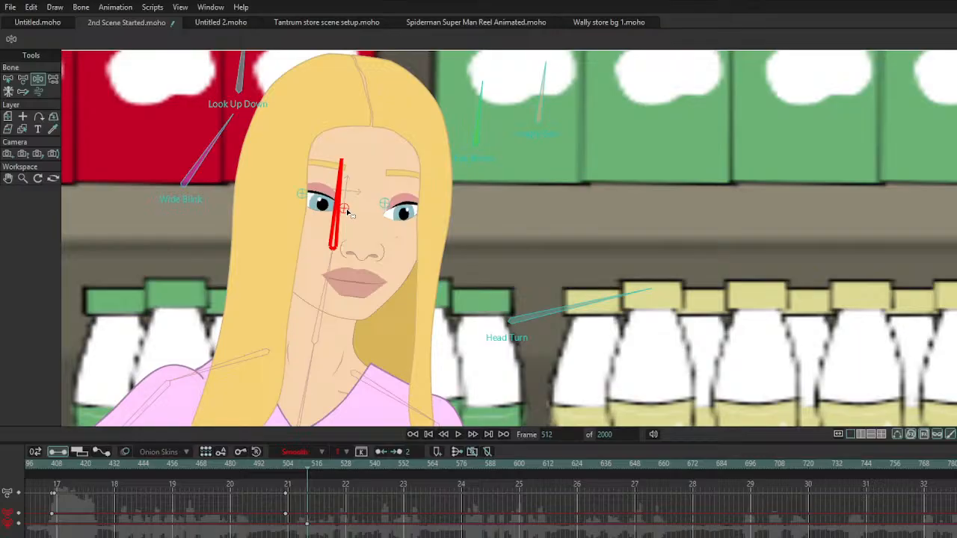
drag(231, 160, 226, 159)
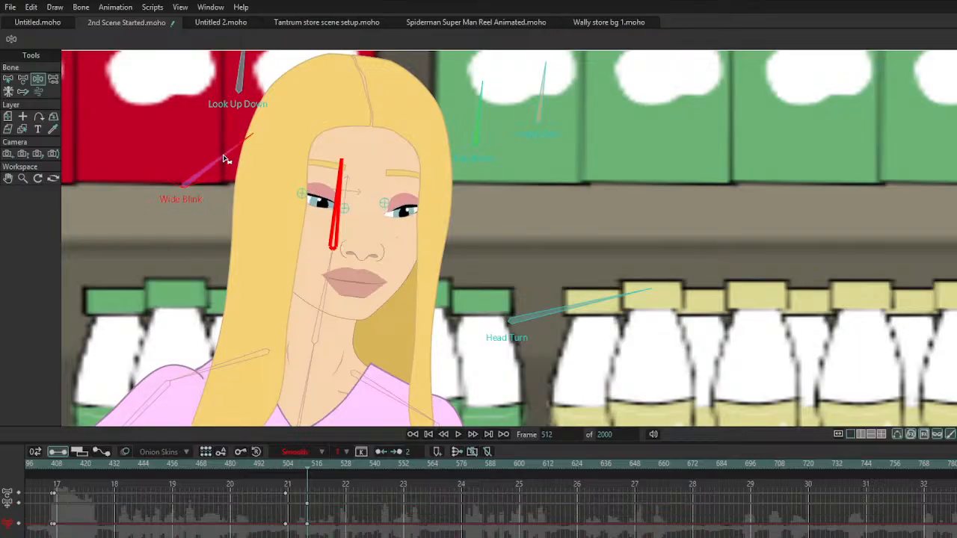
drag(493, 173, 489, 195)
drag(475, 137, 464, 187)
scroll(284, 142, down, 3)
scroll(468, 208, down, 3)
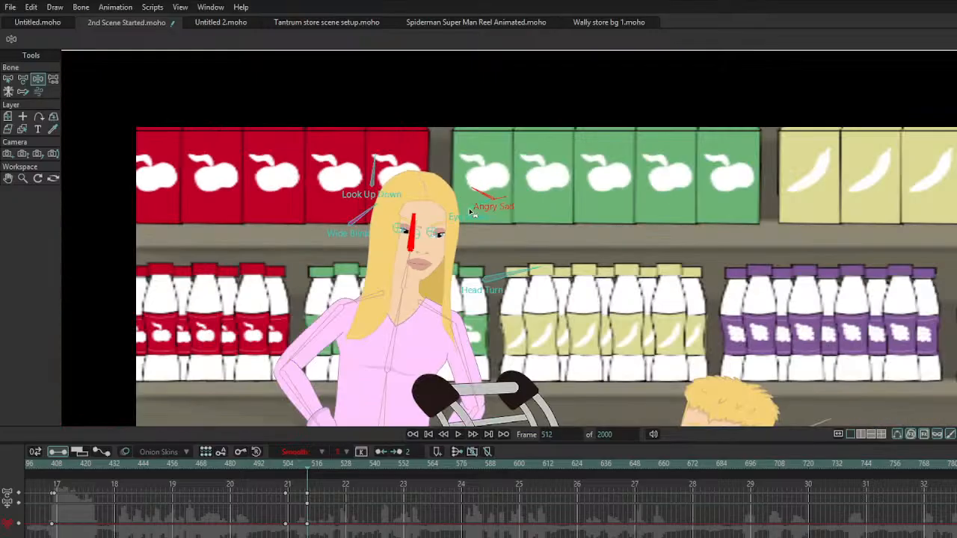
drag(487, 263, 447, 179)
click(377, 156)
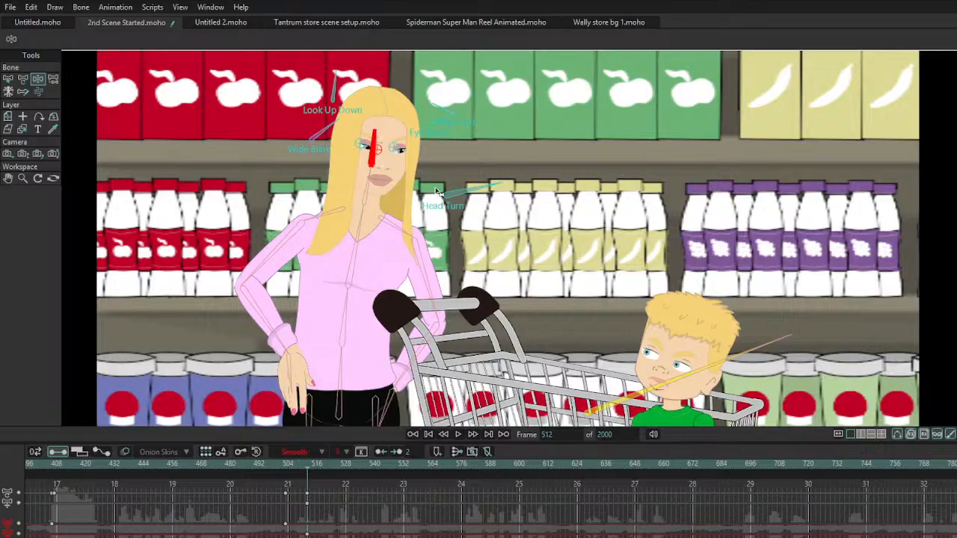
Step: Play back the mother's lean toward the boy from frame 503
scroll(446, 194, down, 3)
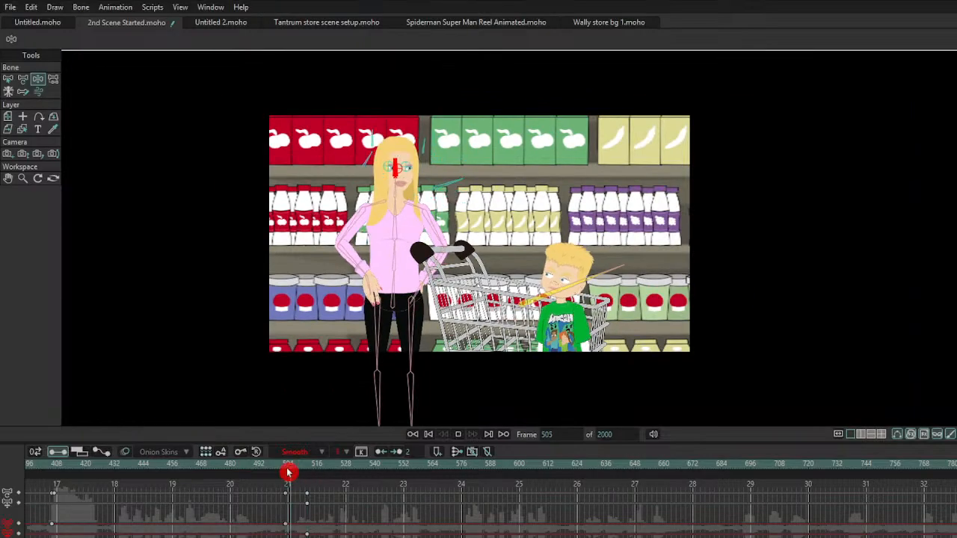
scroll(463, 238, up, 3)
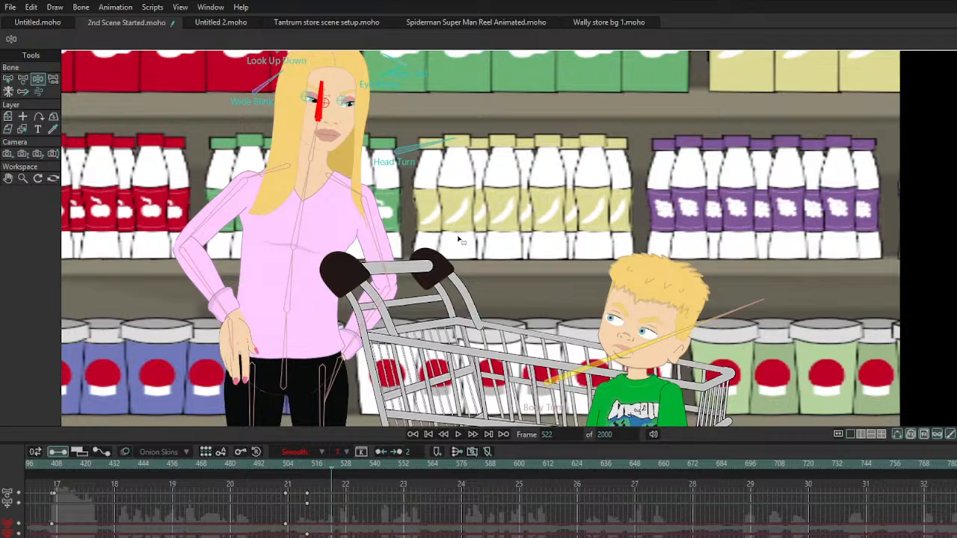
key(space)
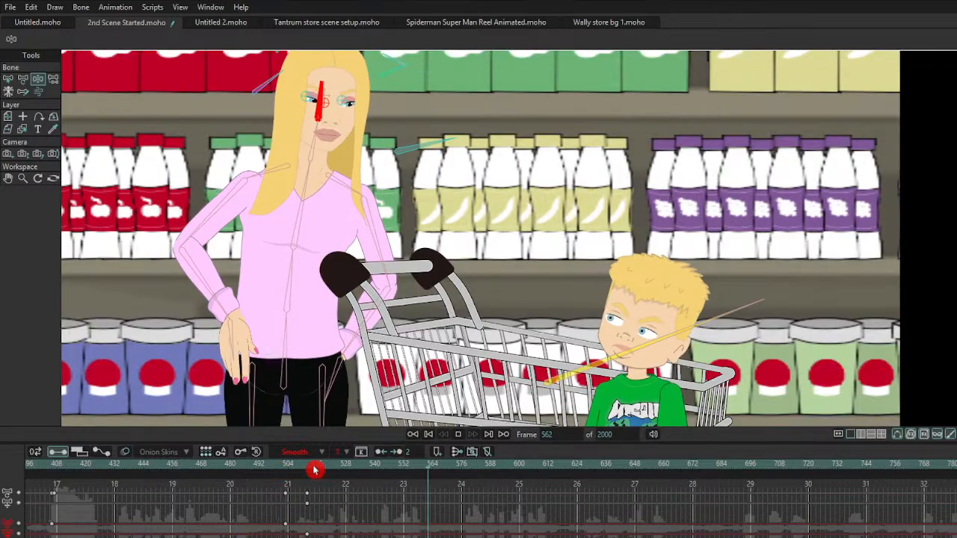
click(285, 468)
key(space)
click(472, 181)
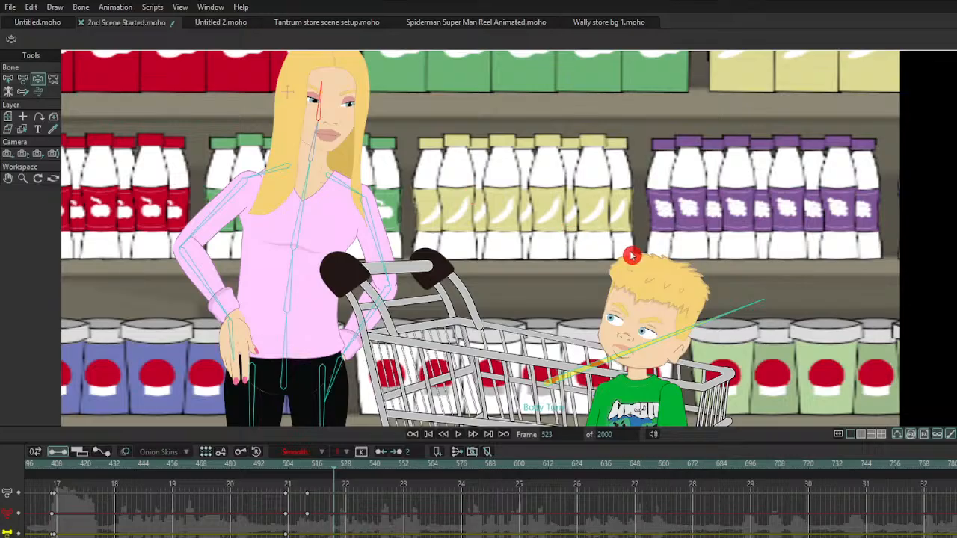
Step: Hold the mother's pose at frame 523 and lean her back at frame 531 with both elbows bent outward and one leg shifted sideways
drag(344, 474, 357, 470)
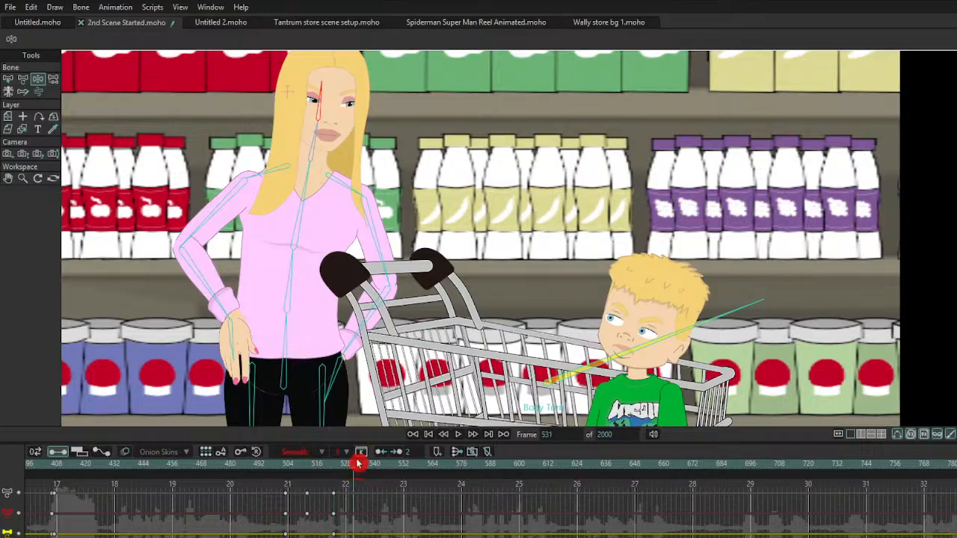
drag(297, 222, 262, 225)
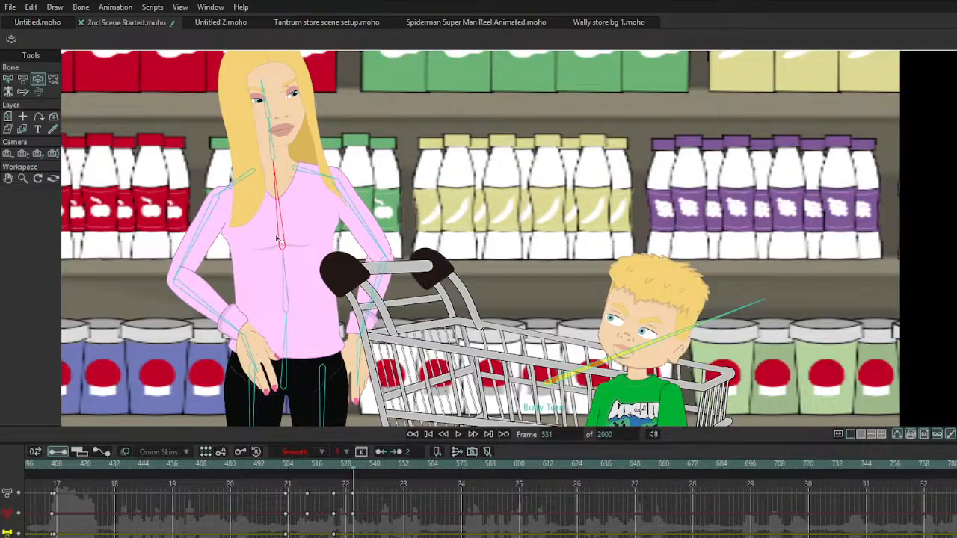
scroll(327, 360, down, 3)
drag(351, 374, 314, 364)
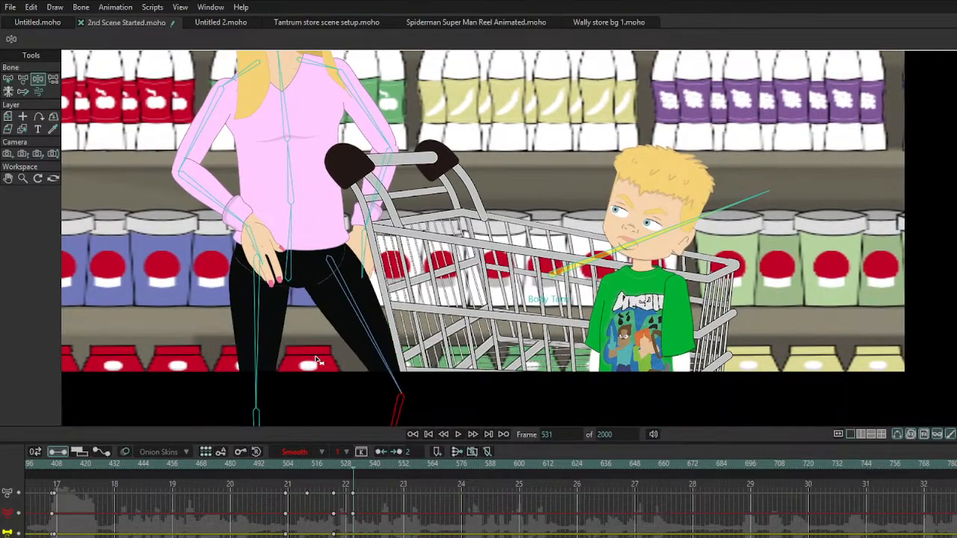
drag(369, 206, 367, 174)
drag(194, 184, 199, 189)
scroll(327, 221, up, 3)
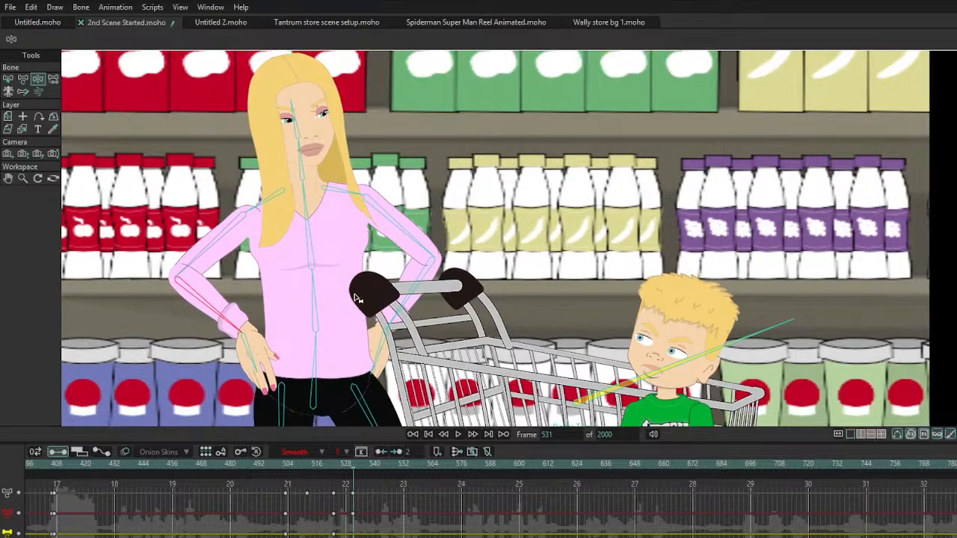
click(289, 466)
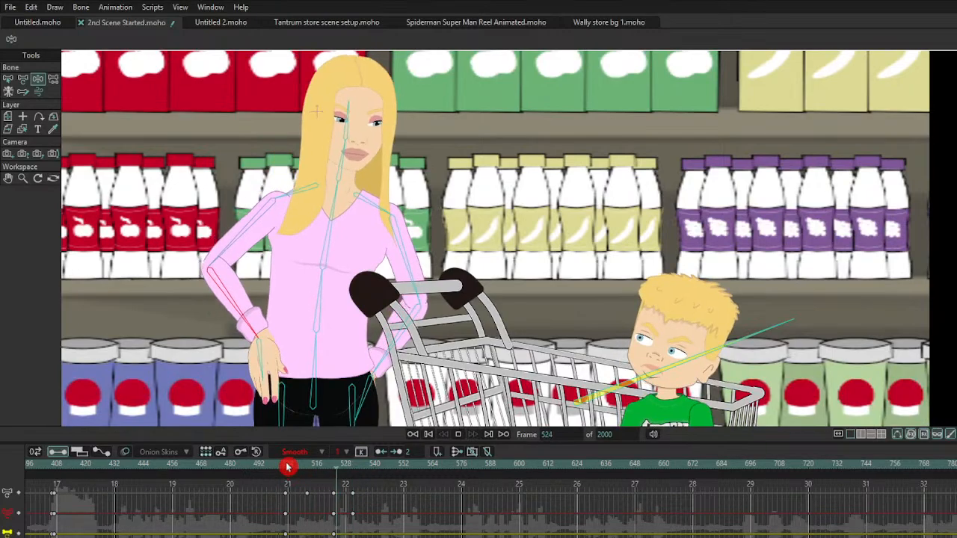
Step: At frame 538, lean the mother toward the boy with both arms lowered to her sides, her leg brought in and her head adjusted
click(352, 466)
mouse_move(359, 469)
mouse_down()
mouse_move(335, 469)
mouse_move(367, 471)
mouse_up()
drag(311, 249, 357, 258)
drag(267, 267, 290, 419)
drag(397, 343, 369, 439)
scroll(389, 404, down, 3)
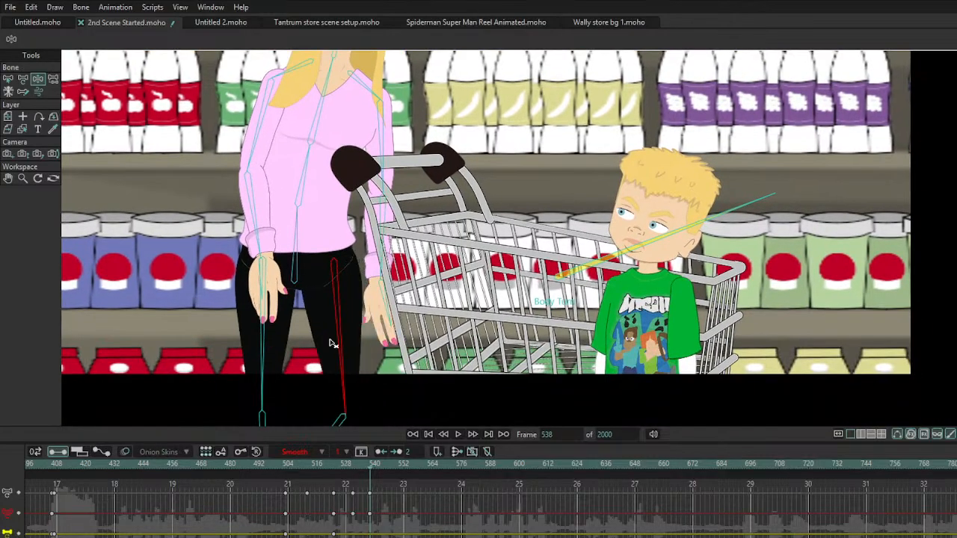
scroll(372, 327, up, 3)
drag(371, 111, 365, 107)
Step: Play and scrub the mother's movement from frame 503 to check the timing of her poses
click(285, 465)
key(space)
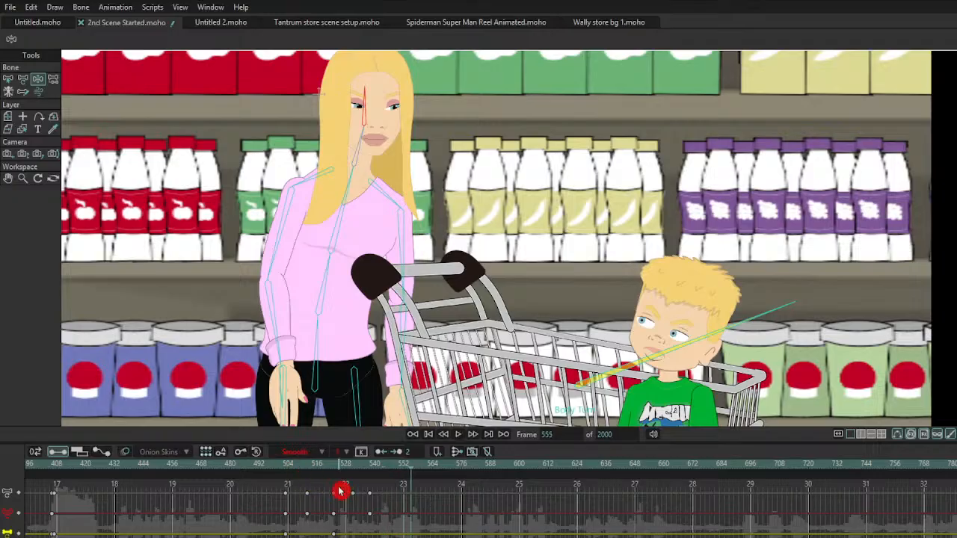
click(293, 470)
key(space)
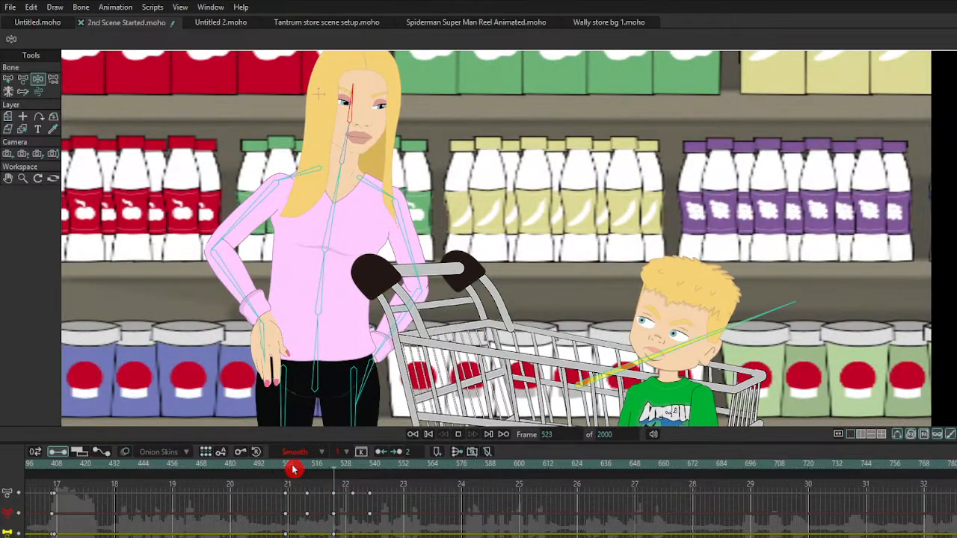
key(space)
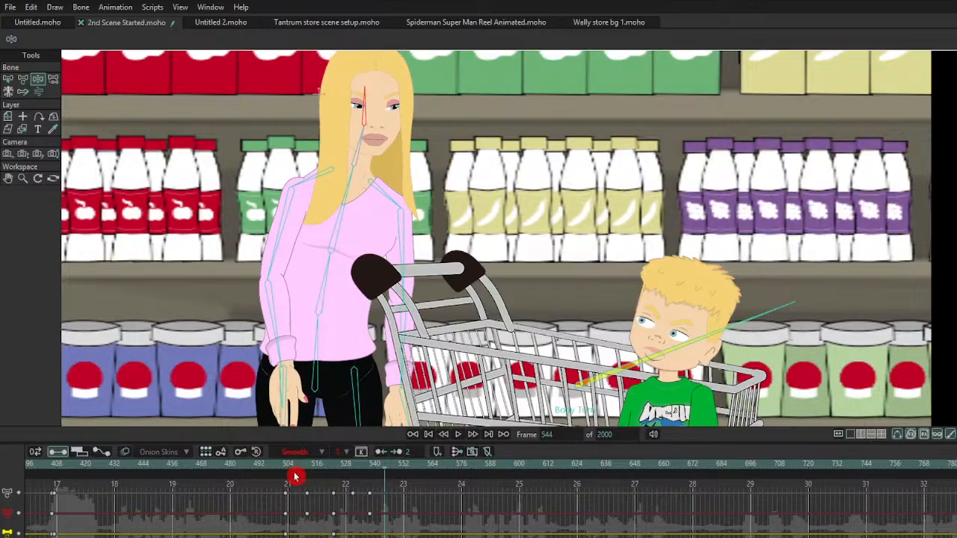
click(335, 471)
drag(335, 473, 354, 477)
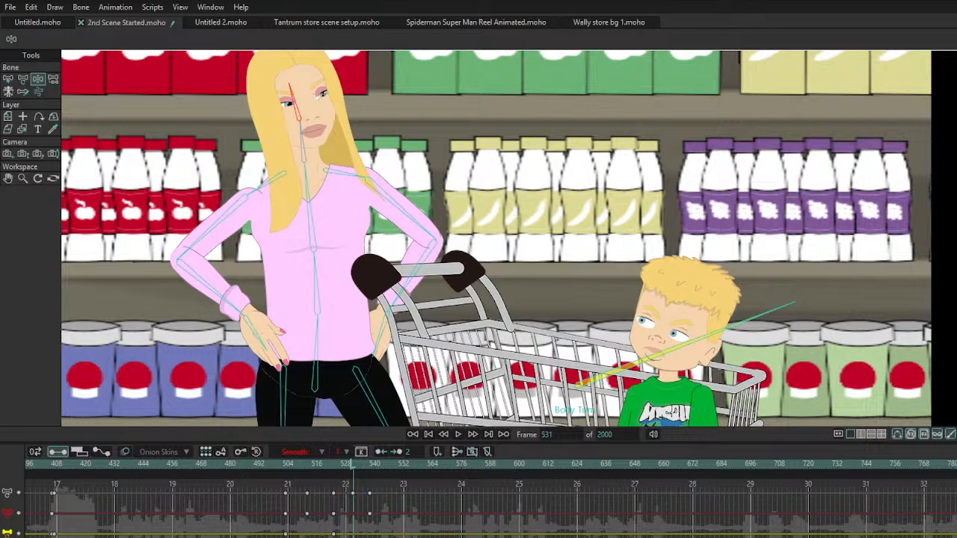
key(space)
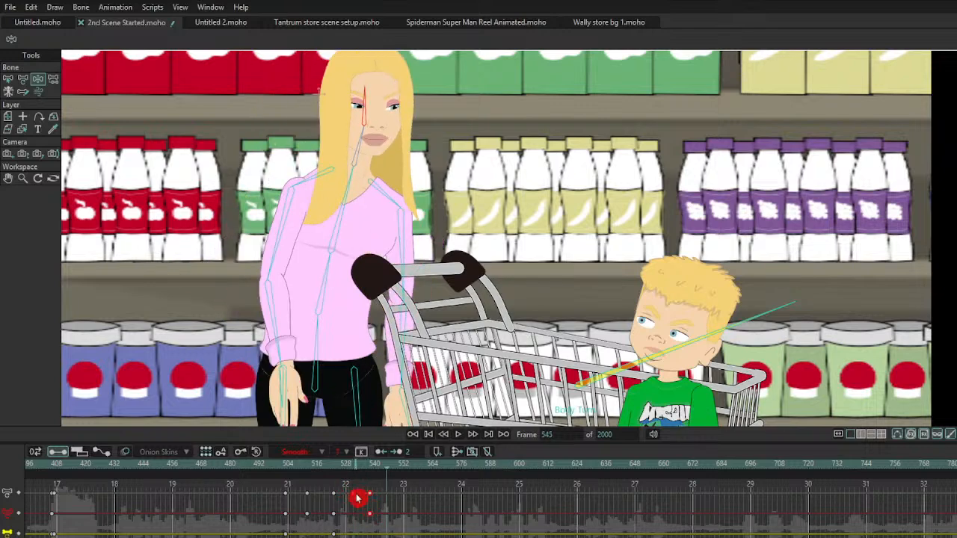
Step: Shift the mother's body keyframes at frames 531 and 538 about 12 frames later and play back the new timing
drag(360, 499, 379, 500)
click(368, 469)
key(space)
key(space)
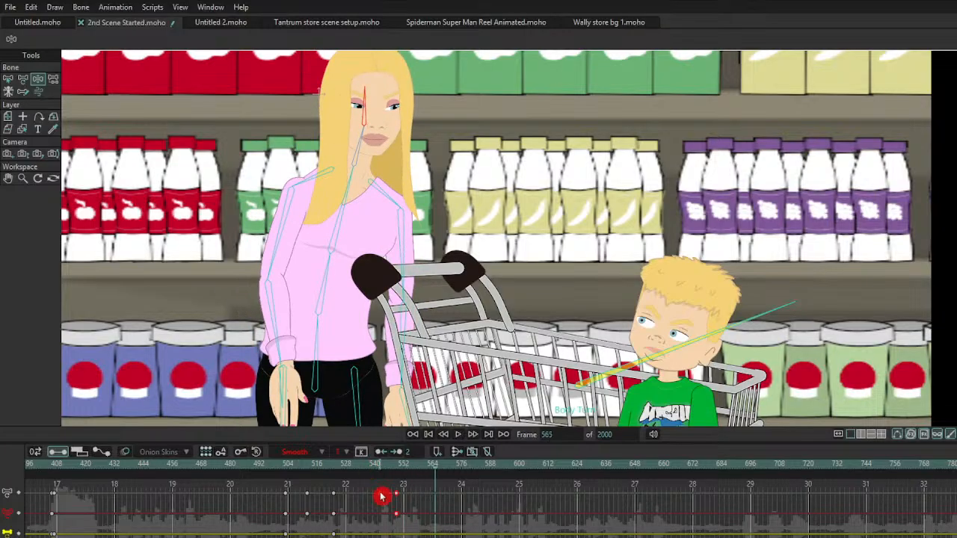
Step: At frame 530, lean the mother's torso back, bend both elbows farther outward and tilt her head
drag(296, 473, 352, 462)
drag(336, 238, 315, 216)
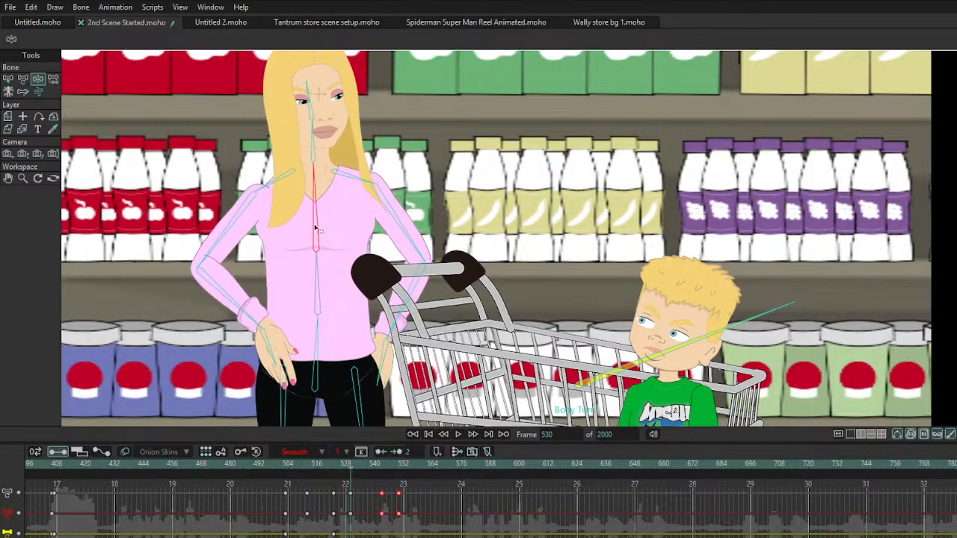
drag(410, 307, 401, 275)
drag(249, 307, 225, 284)
drag(344, 108, 338, 103)
Step: Raise the mother's brows with the Eye Brows bone and open her eyelids with Wide Blink at frame 530, and play it back
scroll(276, 193, up, 5)
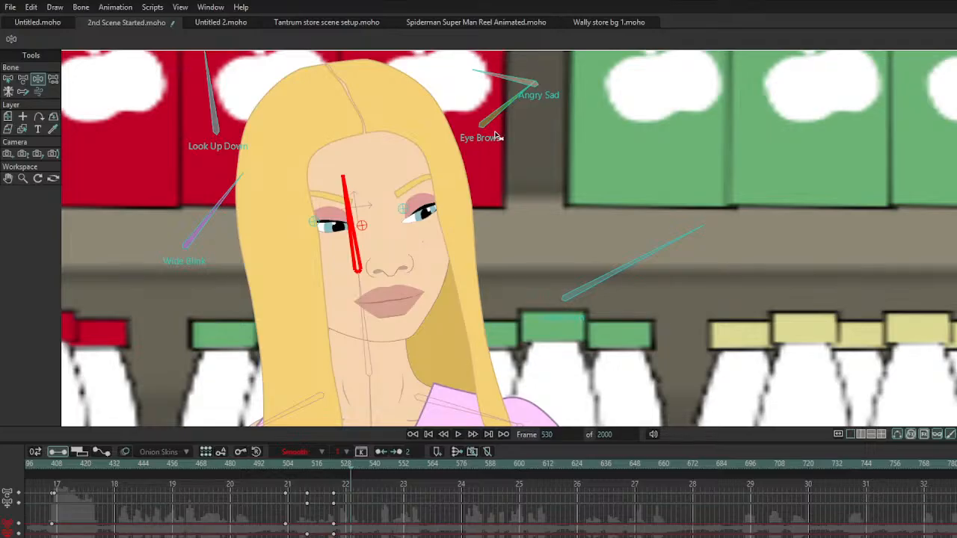
drag(495, 135, 466, 30)
drag(231, 181, 214, 160)
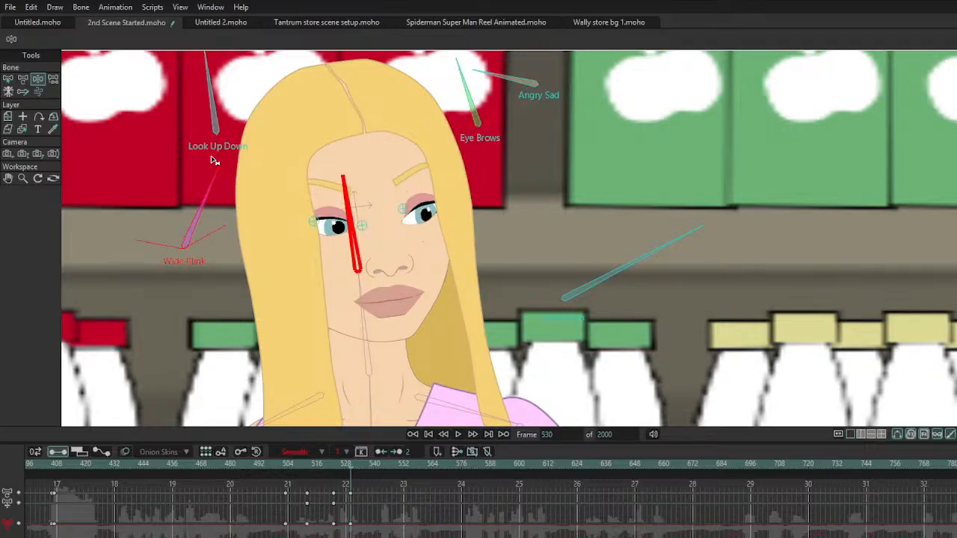
key(space)
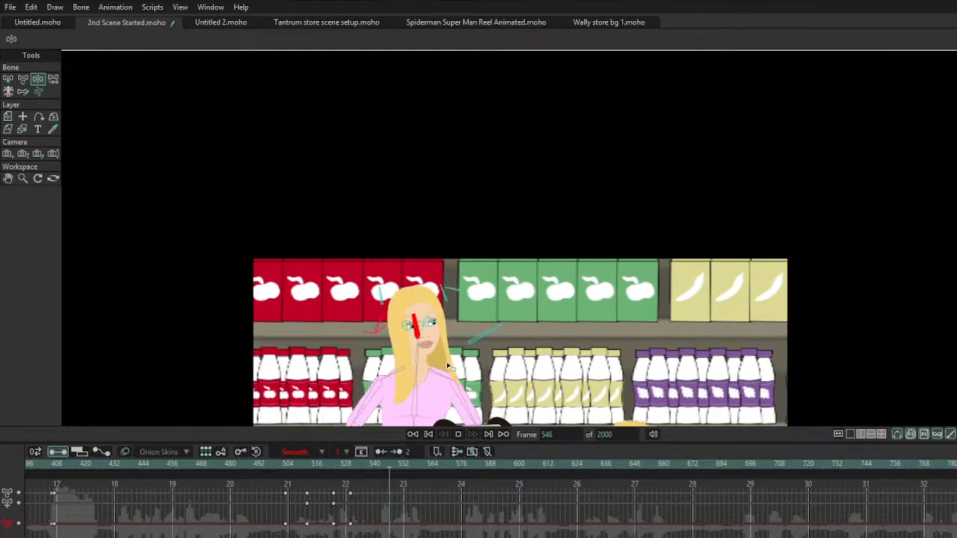
Step: Play back the mother's movement from about frame 503 to check the timing of her poses
key(space)
scroll(597, 253, up, 3)
scroll(442, 282, down, 2)
click(349, 492)
drag(381, 468, 278, 467)
key(space)
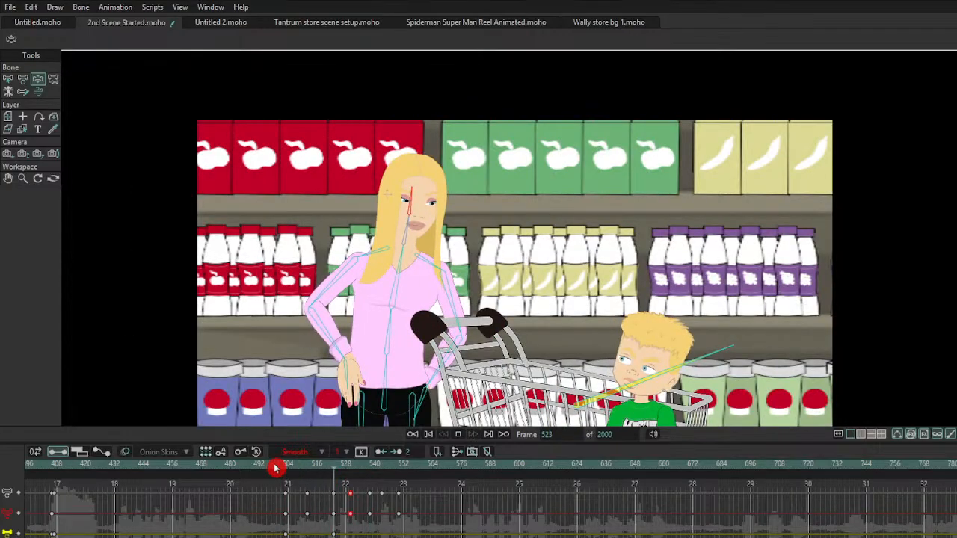
key(space)
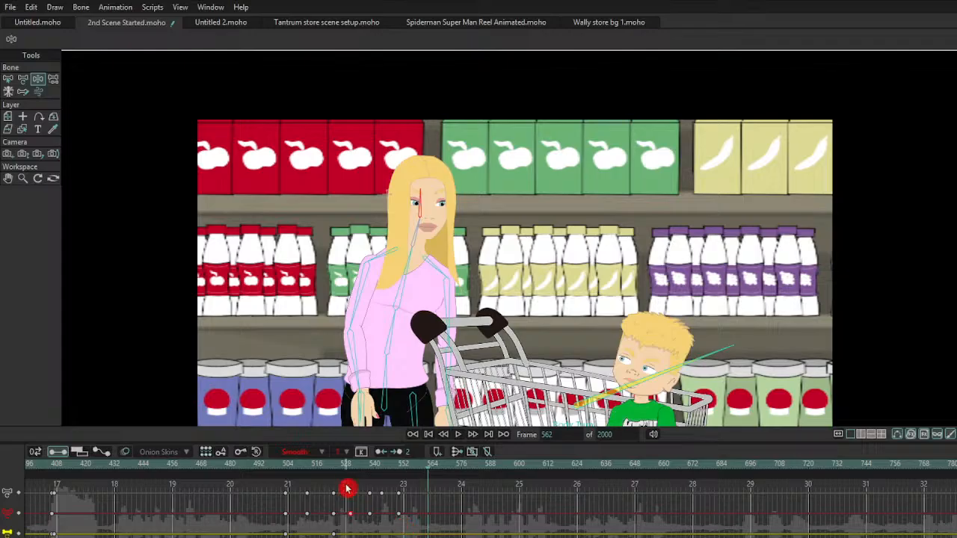
Step: Undo the latest changes to the mother's head tilt at frame 538 and play the movement back from about frame 503
click(334, 535)
drag(342, 468, 370, 469)
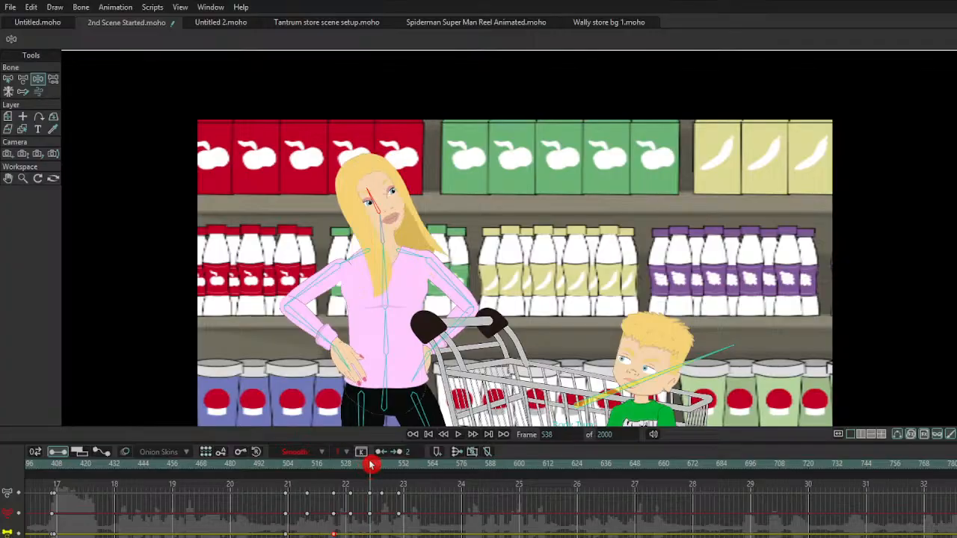
key(ctrl+z)
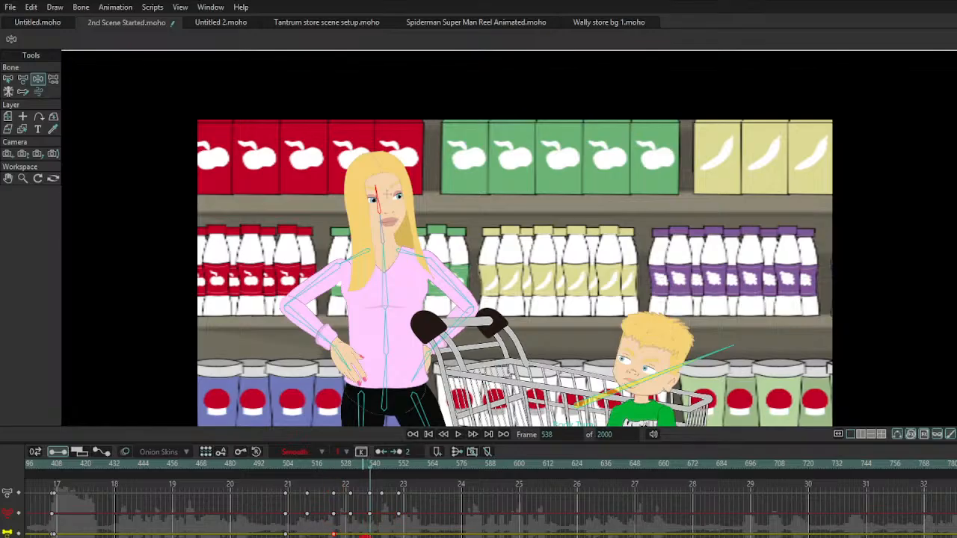
key(ctrl+z)
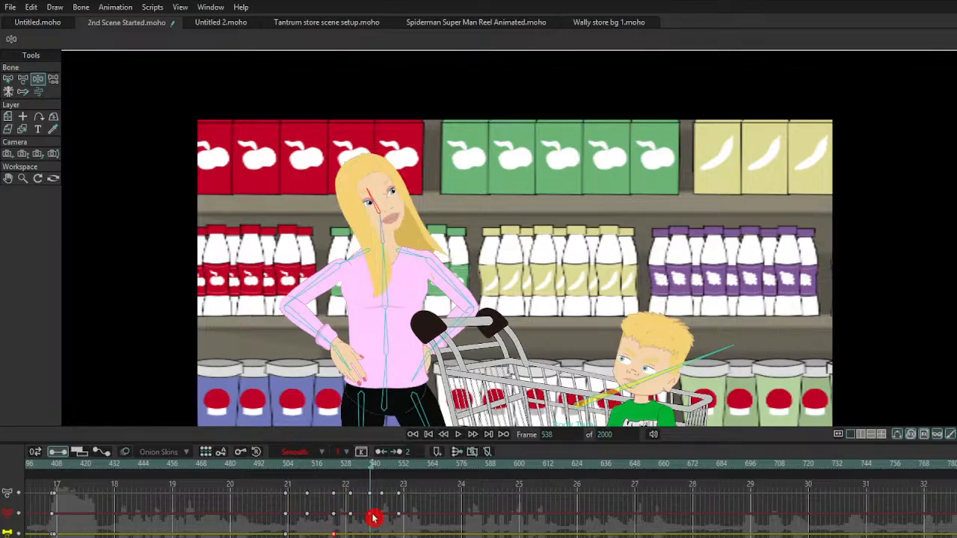
key(ctrl+z)
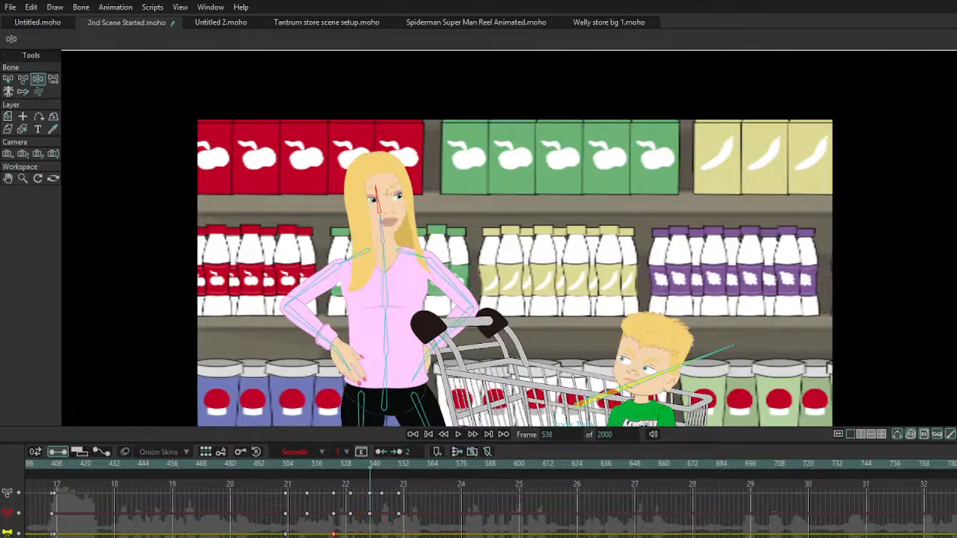
scroll(360, 504, down, 1)
scroll(361, 503, up, 1)
click(282, 465)
key(space)
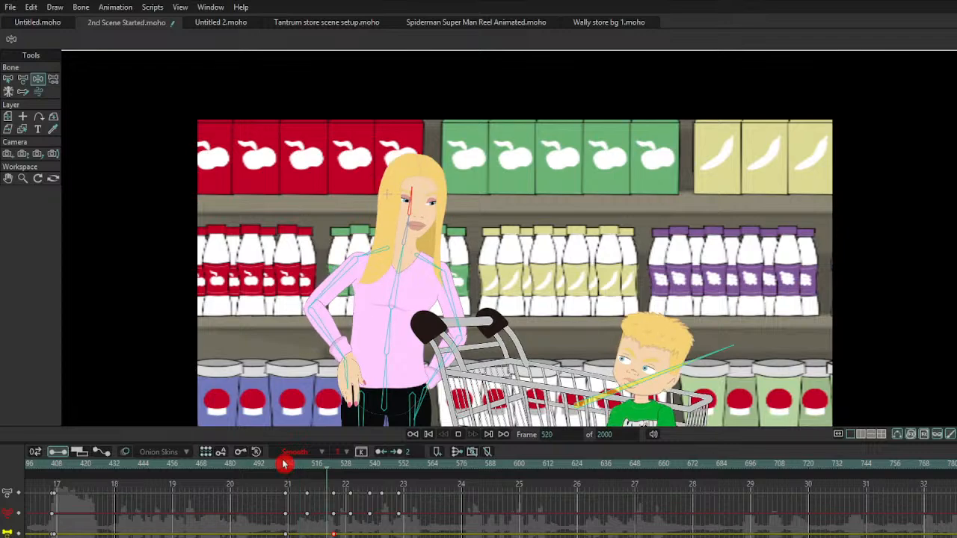
key(space)
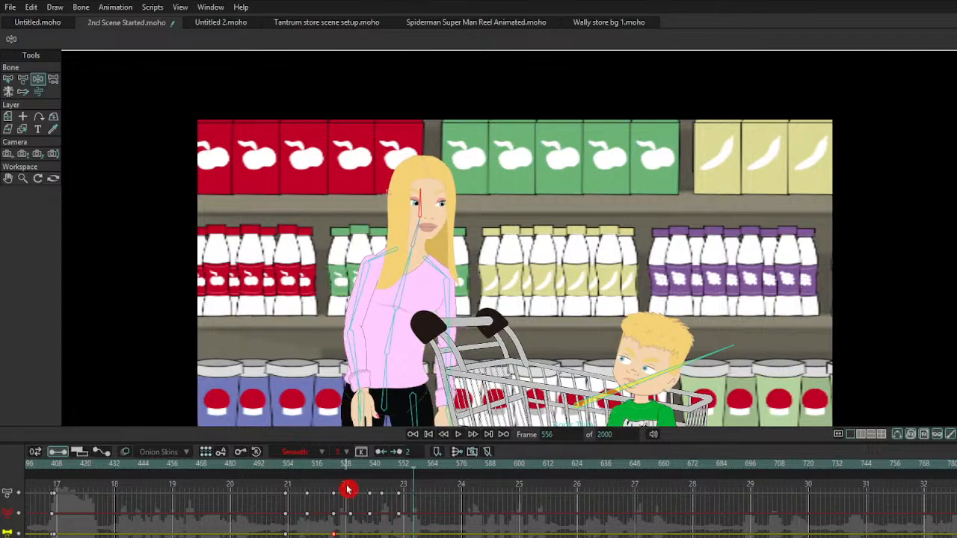
Step: Delete all of the mother's body keyframes that come after frame 523
click(341, 465)
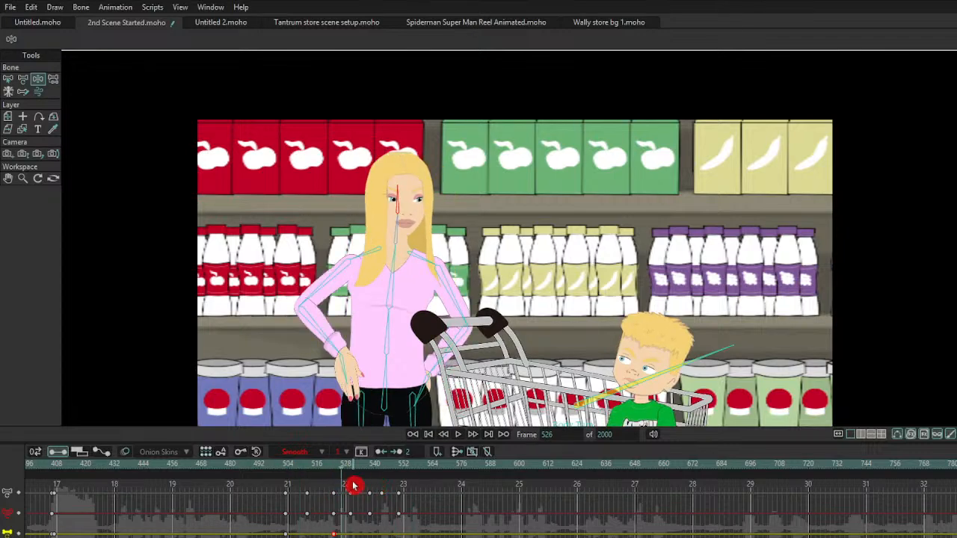
drag(347, 491, 408, 519)
key(Delete)
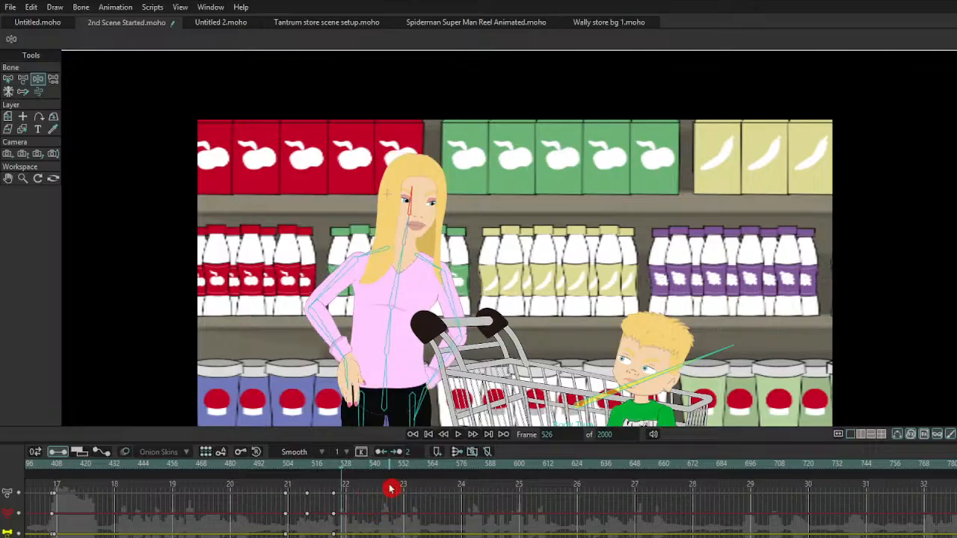
Step: At frame 532, lean the mother's upper torso back, adjust her forearms, and play the motion
drag(333, 476, 356, 474)
click(397, 291)
drag(397, 292, 378, 281)
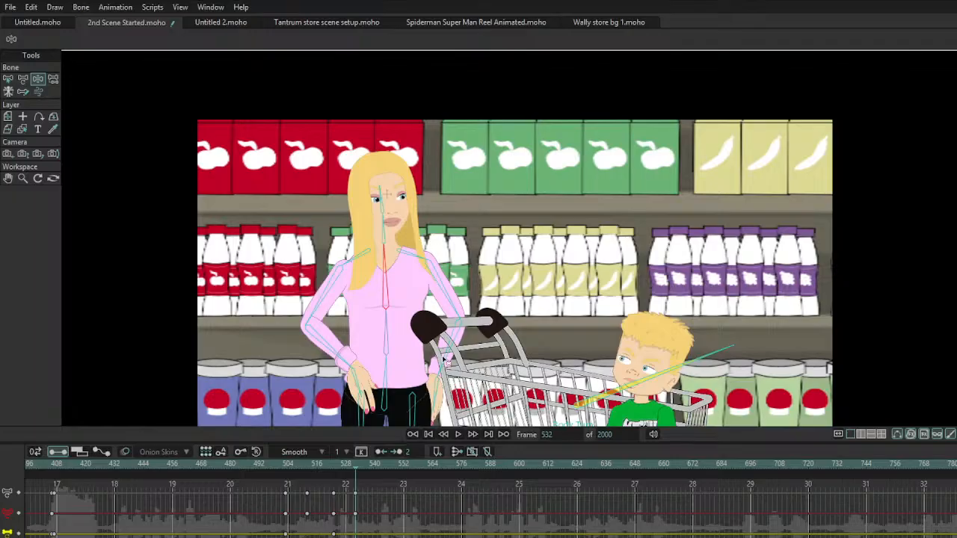
click(435, 358)
drag(346, 362, 336, 362)
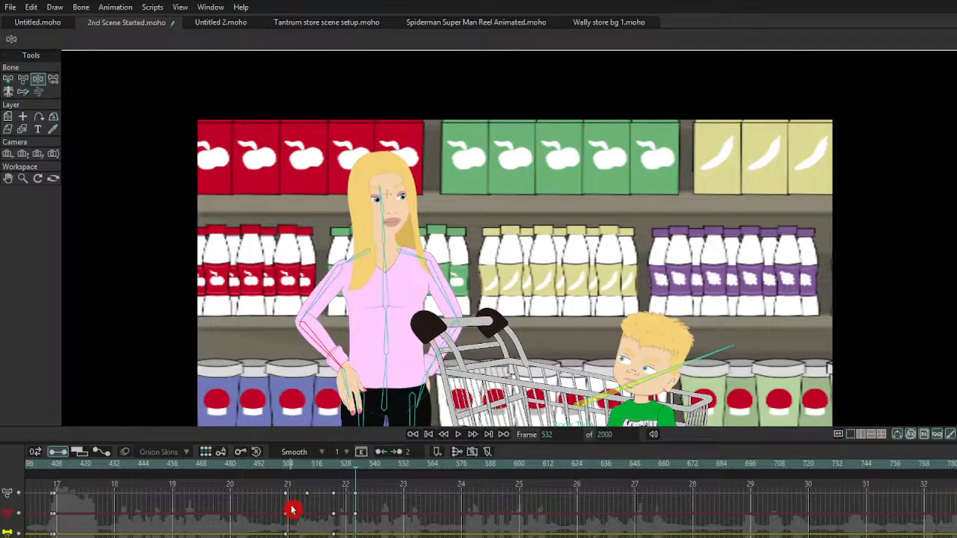
key(space)
key(space)
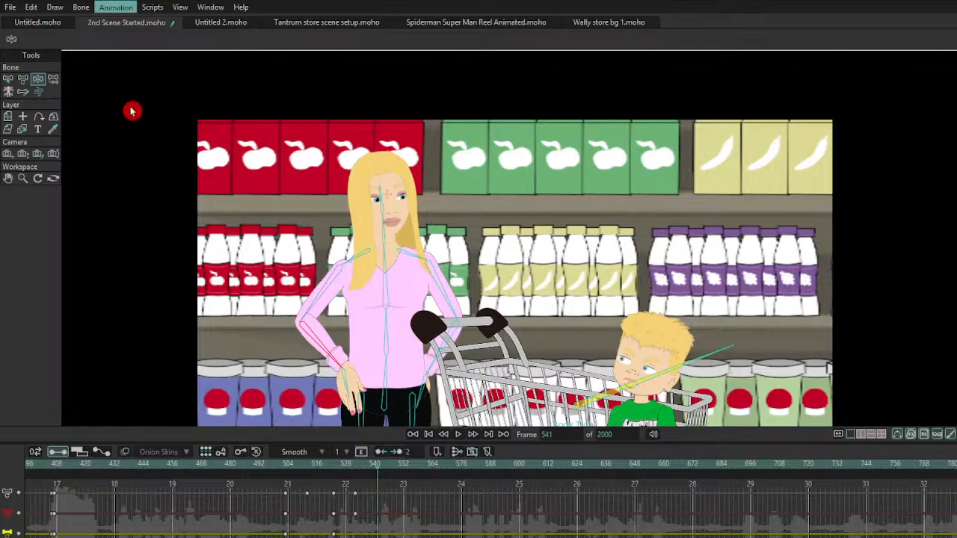
Step: Hold the mother's pose at frame 541; at frame 545 lean her back, push both elbows outward and swing her cart-side leg out
drag(379, 467, 386, 467)
click(385, 273)
click(430, 413)
drag(430, 413, 445, 322)
drag(326, 351, 307, 331)
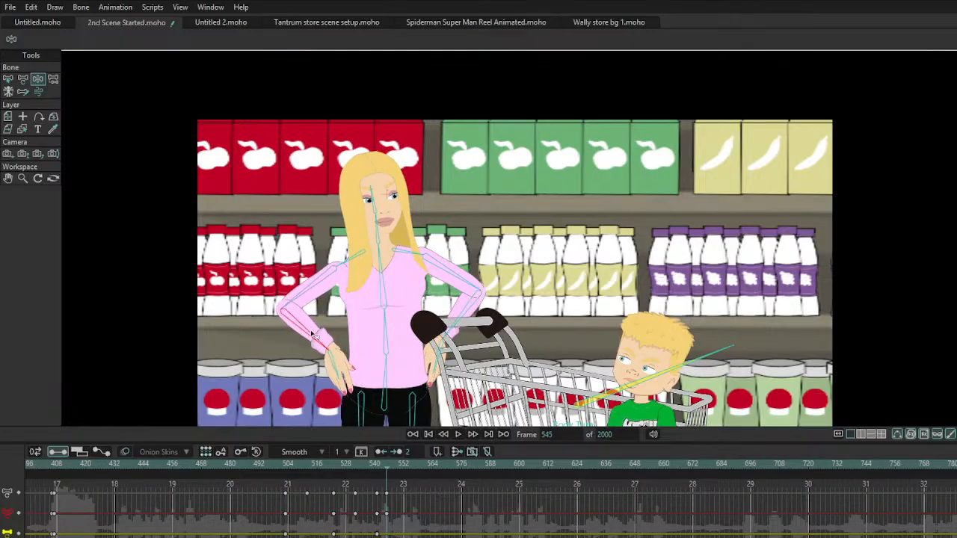
drag(374, 360, 386, 298)
drag(421, 371, 439, 312)
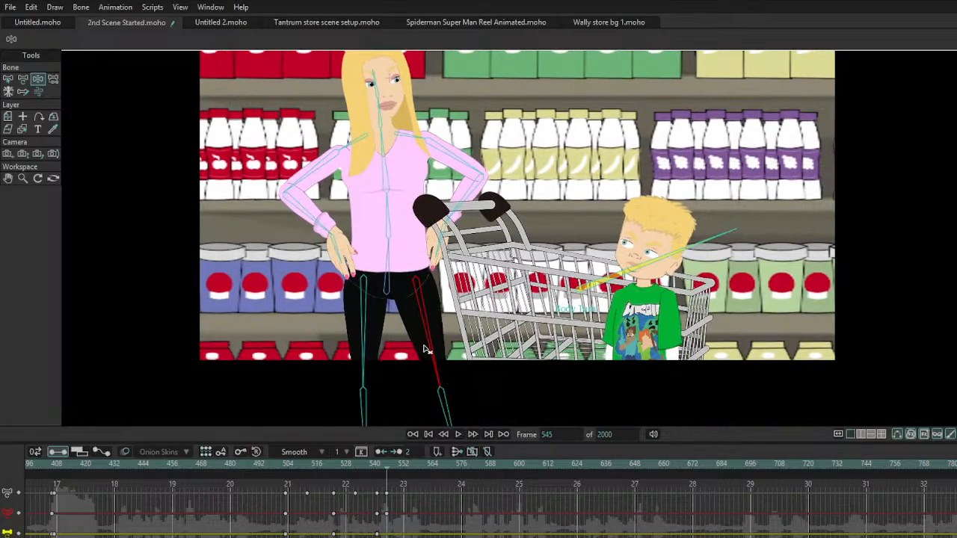
Step: At frame 545, spread the mother's cart-side leg wider and straighten its lower leg bone
click(358, 479)
click(400, 483)
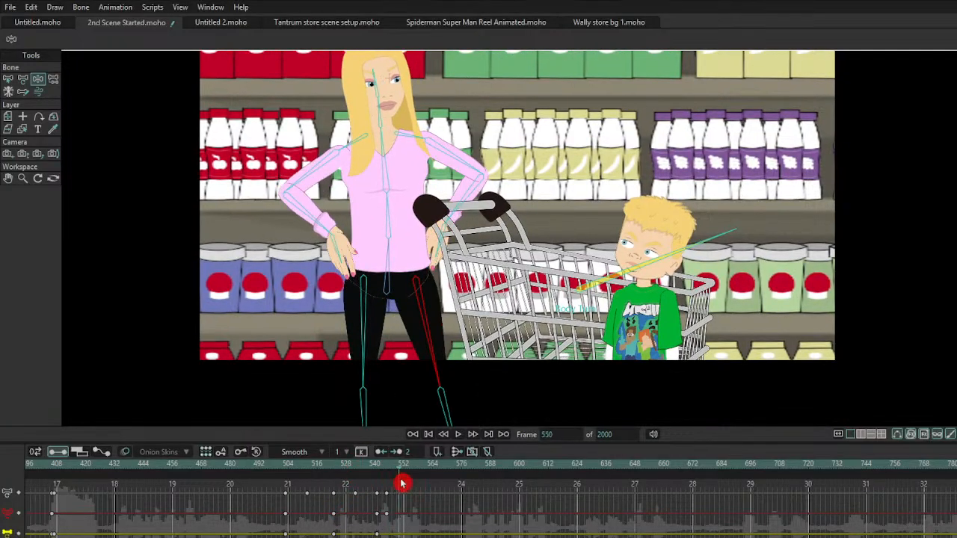
drag(403, 484, 391, 500)
click(386, 494)
drag(426, 368, 453, 423)
Step: Shift the mother's keyframes at frame 545 about one frame later and play back the new timing
click(383, 493)
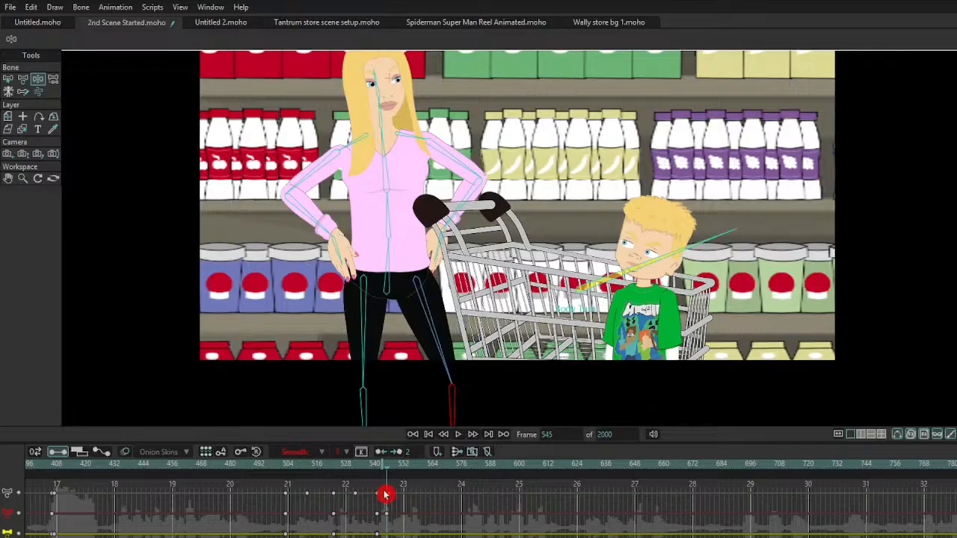
click(389, 533)
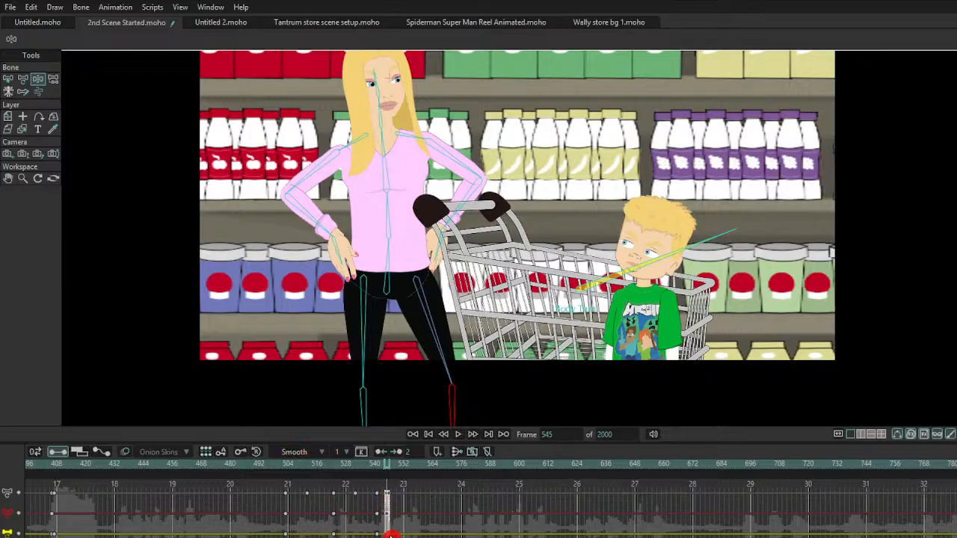
click(386, 494)
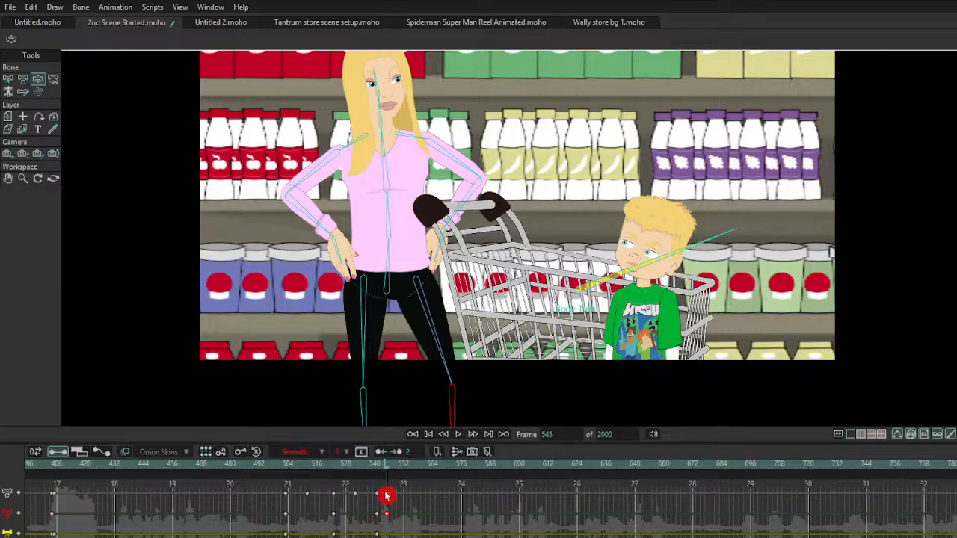
mouse_move(388, 498)
mouse_down()
mouse_move(385, 527)
mouse_move(386, 504)
mouse_up()
click(293, 468)
key(space)
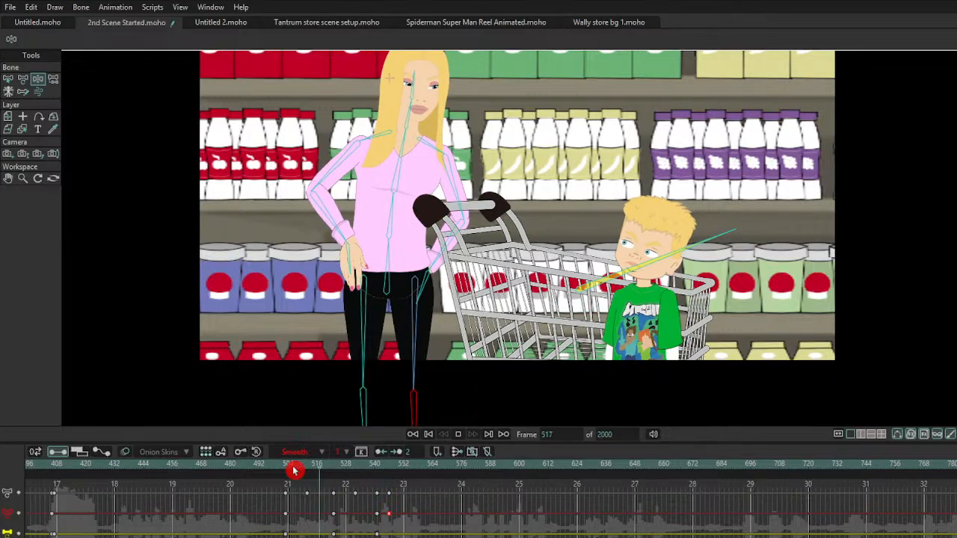
click(380, 495)
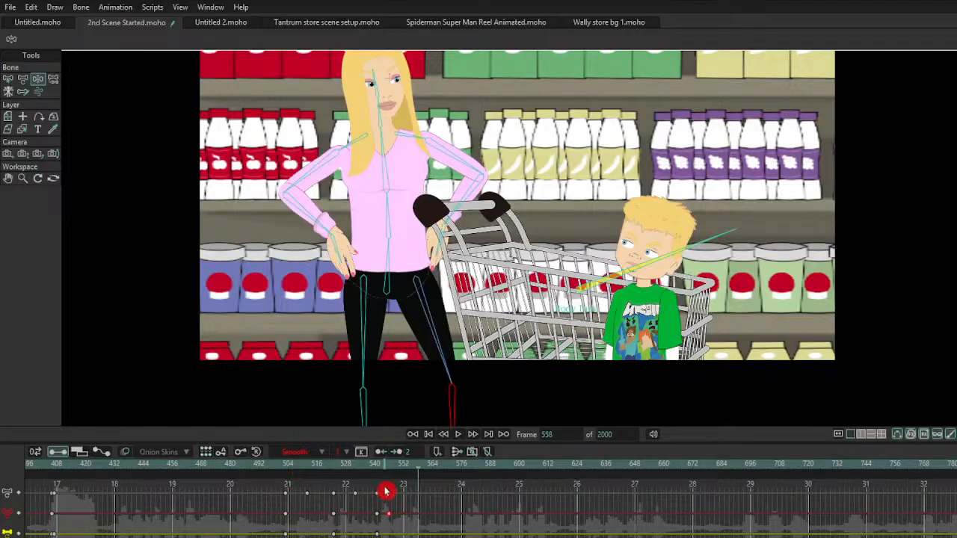
Step: At frame 554, lean the mother's torso toward the cart, lower both arms to her sides and adjust her head
click(407, 472)
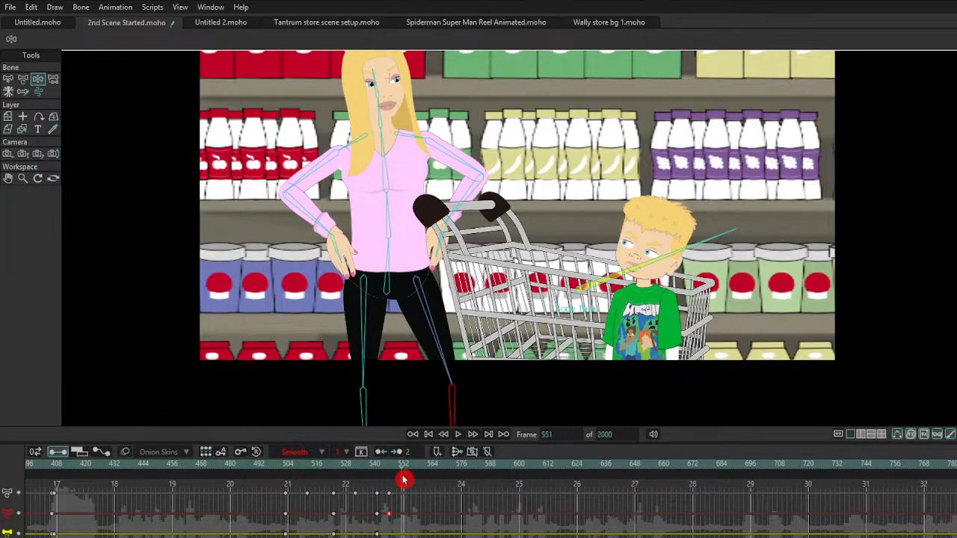
drag(388, 175, 428, 163)
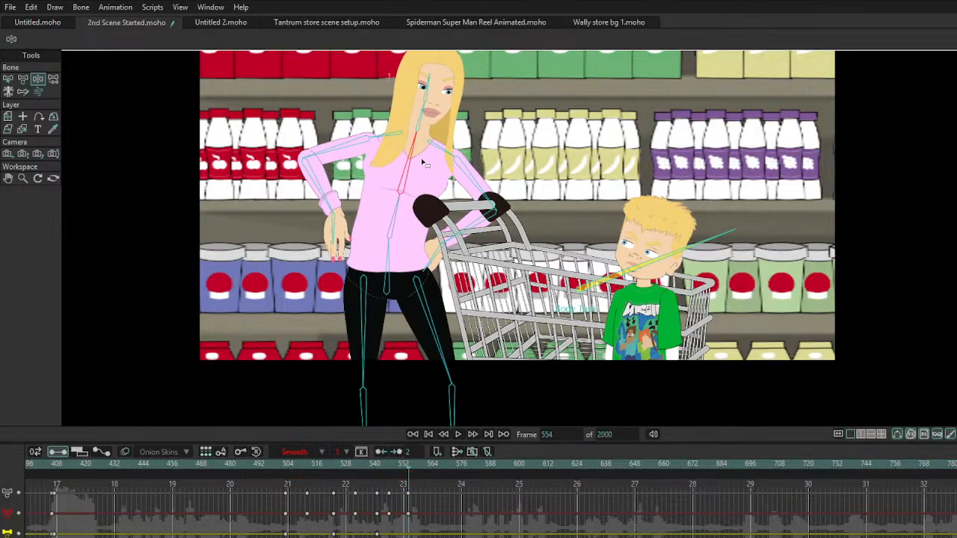
drag(324, 193, 378, 292)
drag(485, 204, 428, 366)
click(424, 170)
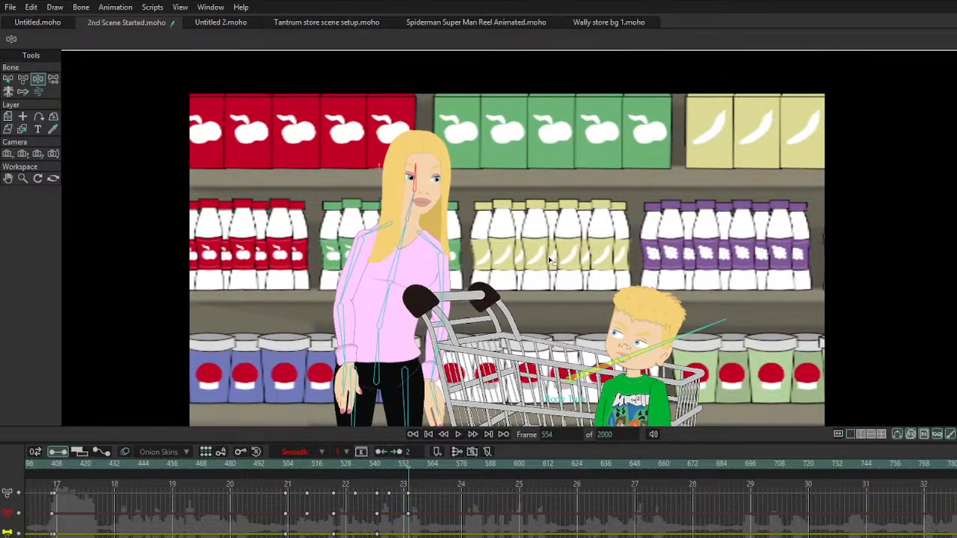
Step: At frame 554, narrow the mother's eyelids with the Wide Blink bone and lower her brows with the Eye Brows bone
scroll(330, 209, up, 5)
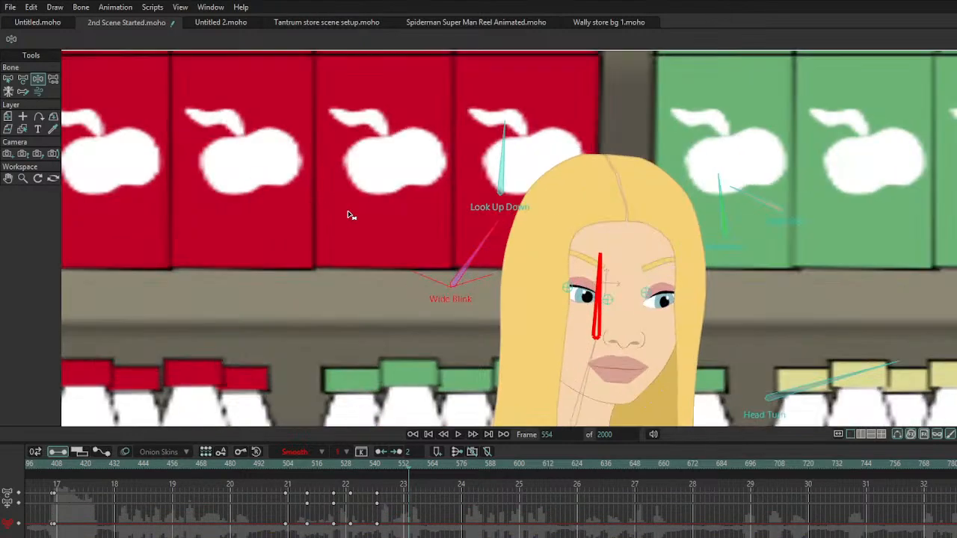
mouse_move(491, 231)
mouse_down()
mouse_move(497, 254)
mouse_move(495, 239)
mouse_up()
drag(691, 300, 397, 223)
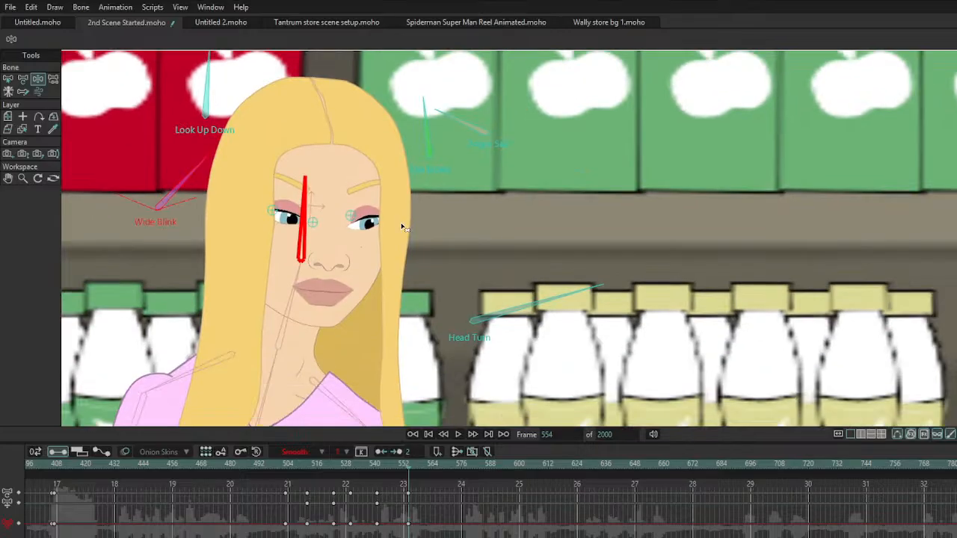
click(451, 125)
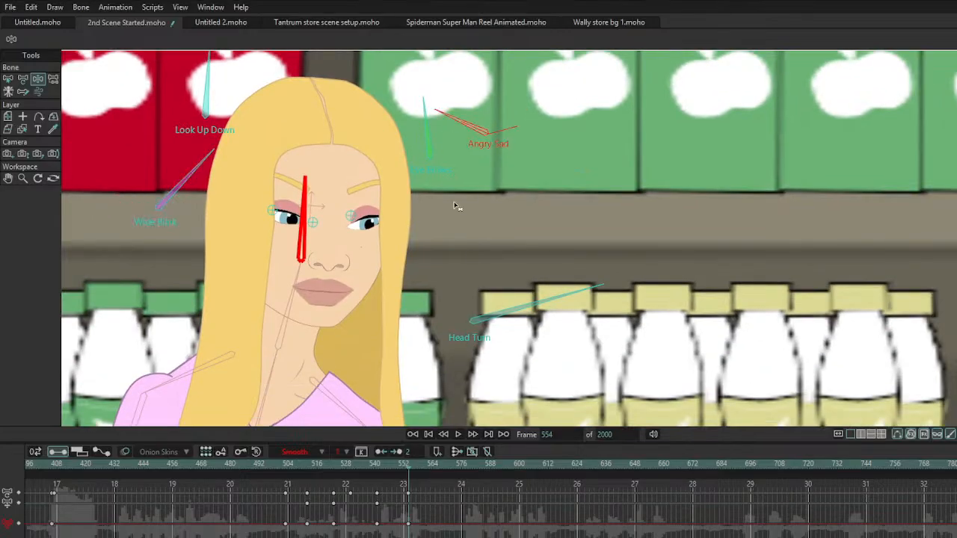
drag(424, 129, 483, 144)
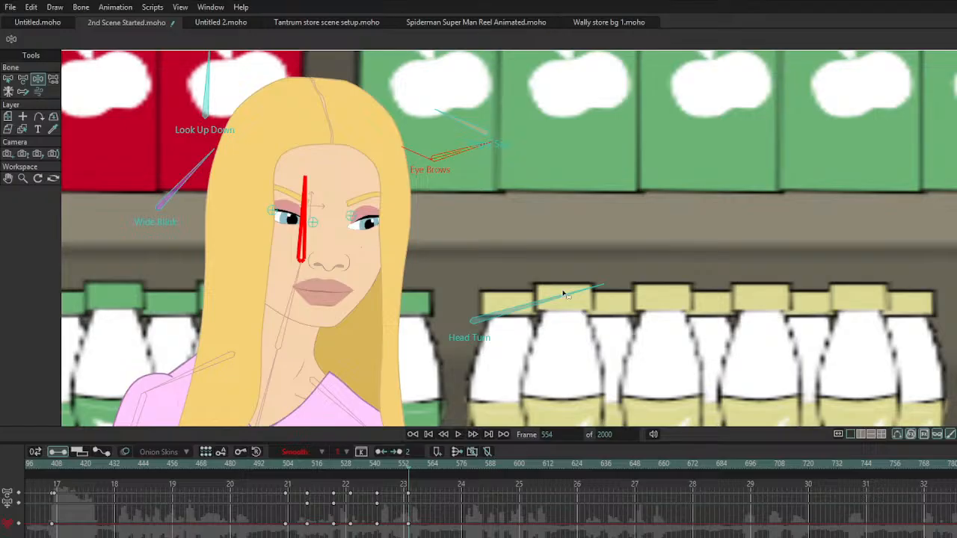
Step: Play the scene from about frame 504 with both characters in view to review the mother's body and face animation
click(292, 476)
key(space)
scroll(423, 318, down, 7)
drag(428, 328, 409, 259)
scroll(409, 258, up, 2)
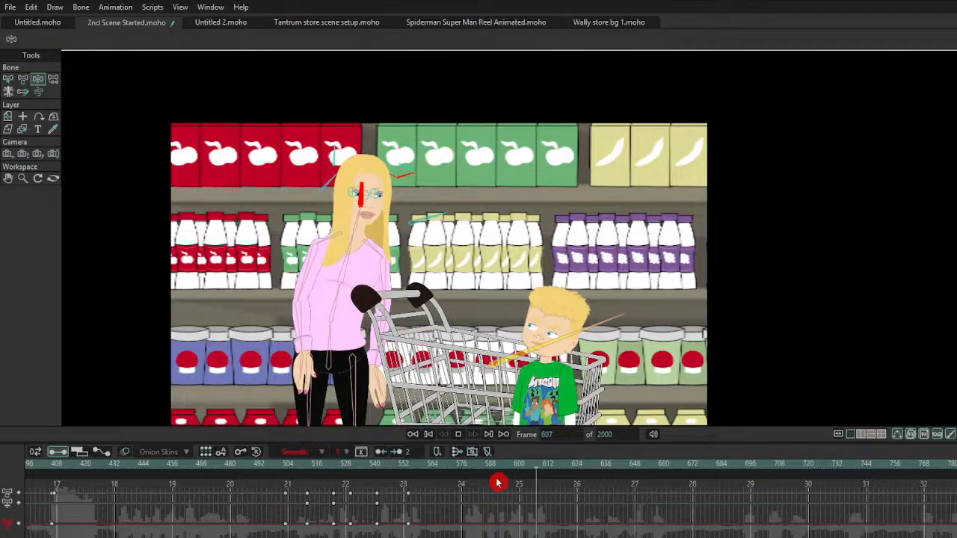
click(291, 475)
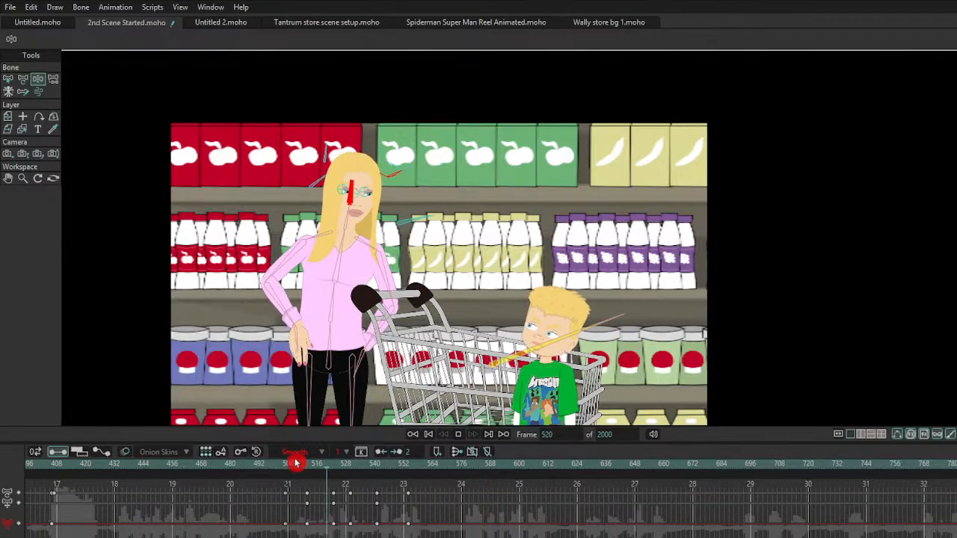
Step: Hold the mother's facial pose at frame 569 and shift her pupils with the eye control at frame 577
click(361, 451)
click(219, 15)
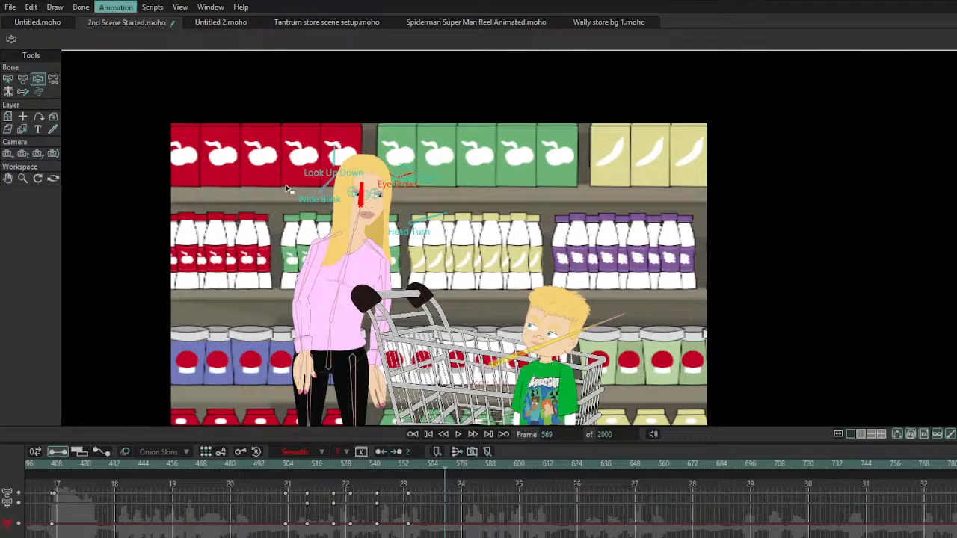
drag(445, 466, 464, 473)
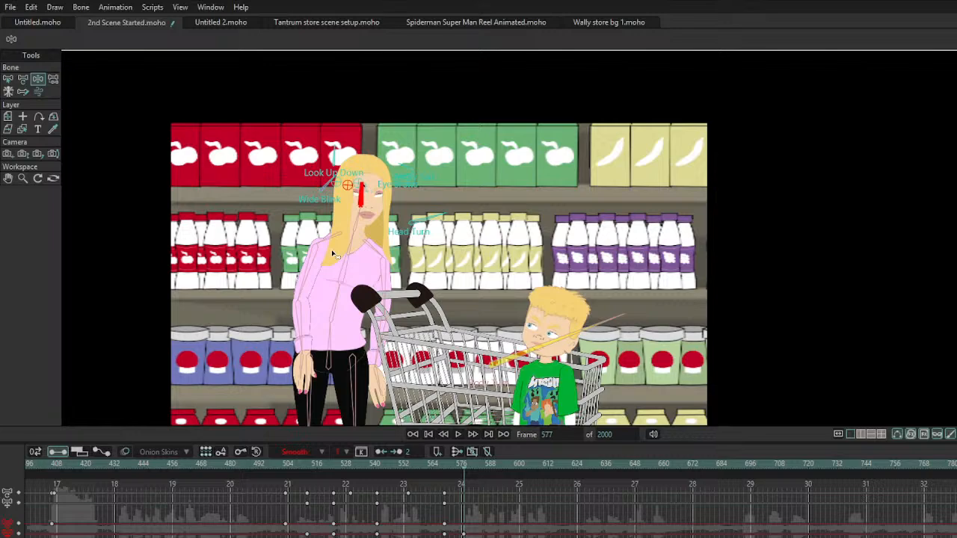
click(372, 193)
click(330, 184)
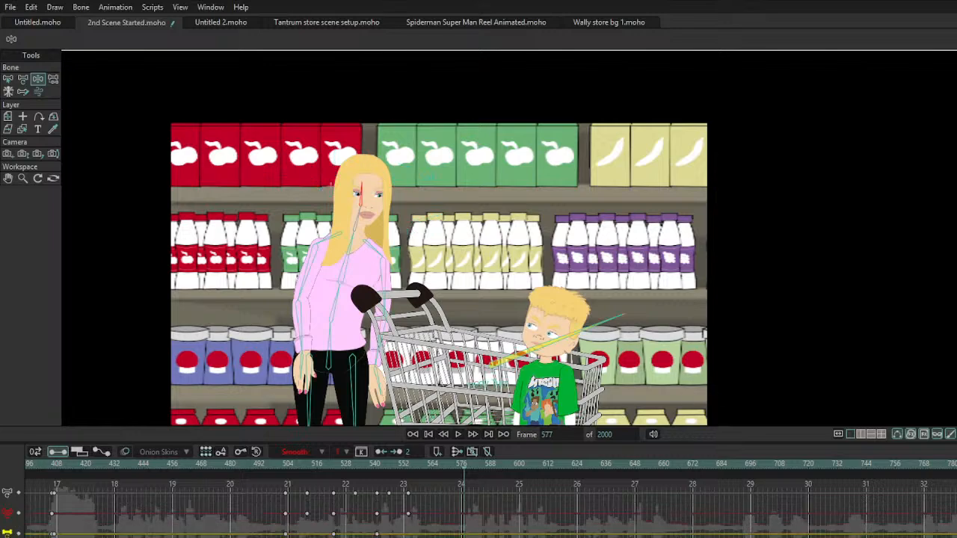
Step: Hold the mother's body pose at frame 567 and advance to frame 575 for the next pose
click(406, 466)
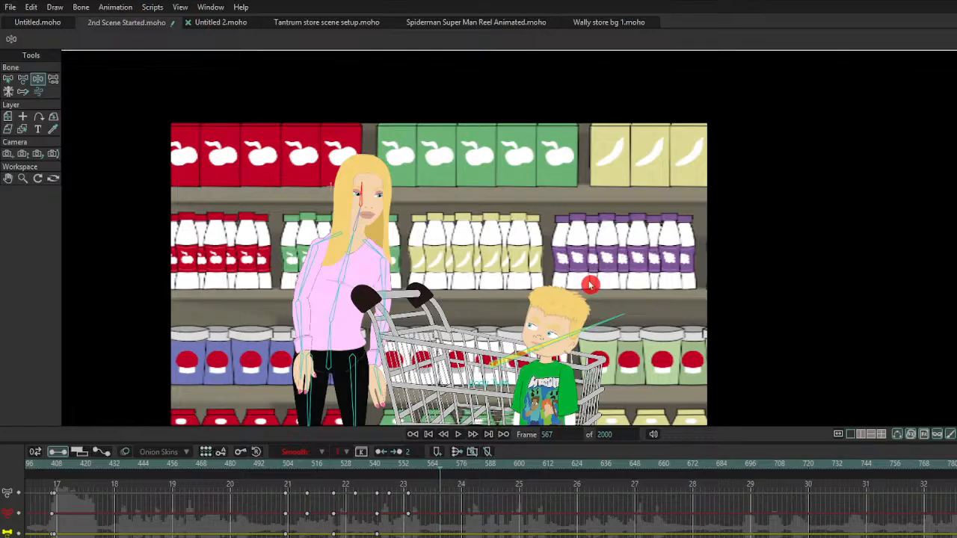
drag(449, 465, 461, 477)
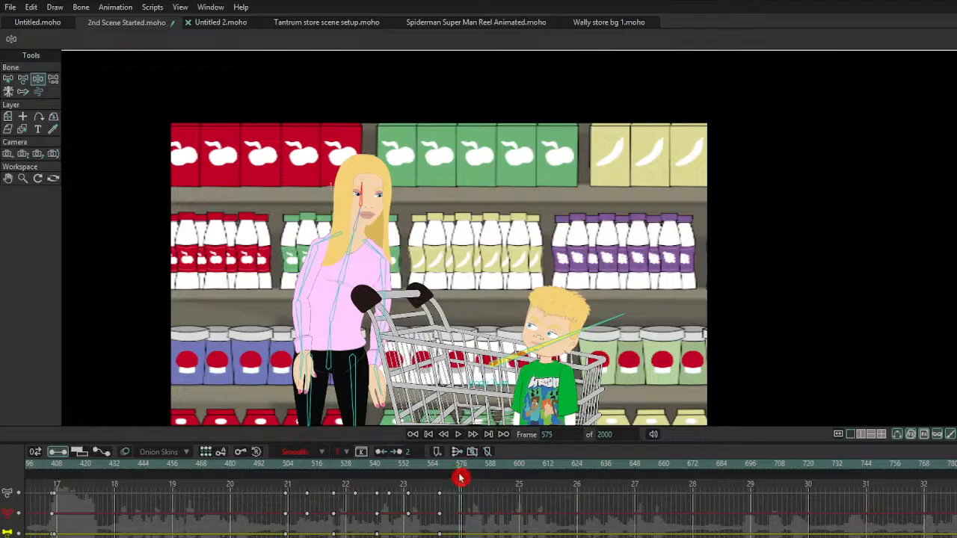
Step: At frame 575, lean the woman's upper body back, adjust the arm beside the cart and bend the other across her chest
drag(338, 277, 322, 237)
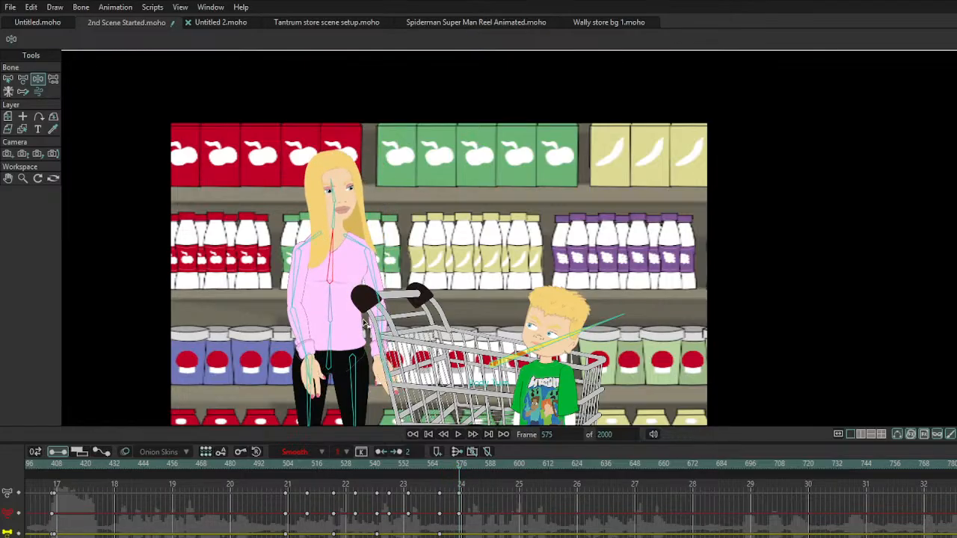
drag(367, 320, 364, 311)
drag(301, 338, 338, 295)
Step: Pose the woman at frame 581 with the bent forearm lowered slightly toward the cart handle
click(431, 471)
drag(431, 470, 476, 479)
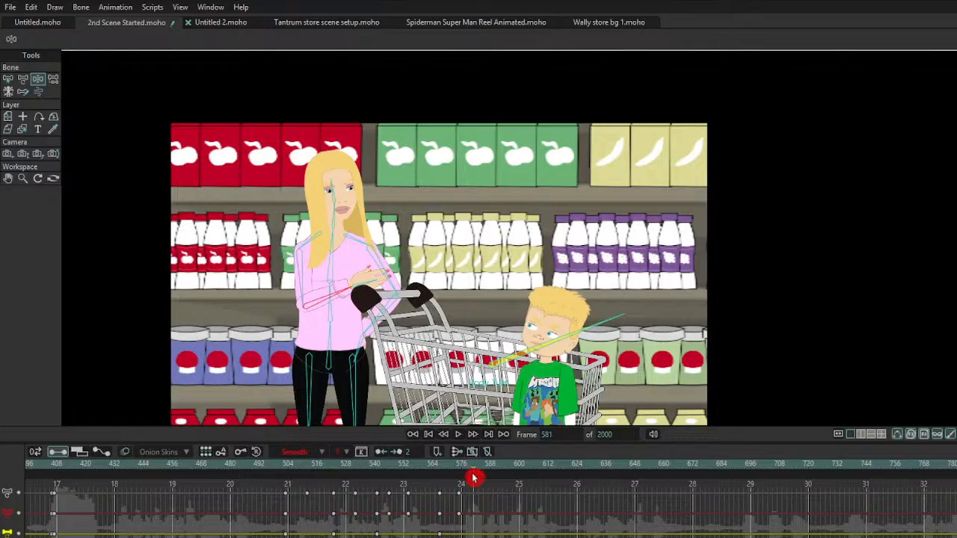
scroll(321, 284, up, 2)
mouse_move(329, 329)
mouse_down()
mouse_move(325, 361)
mouse_move(326, 337)
mouse_up()
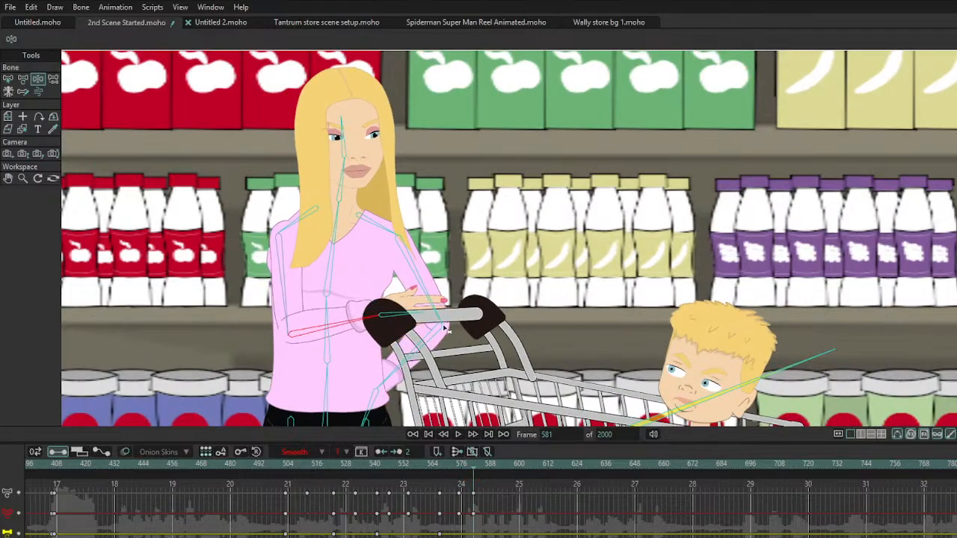
scroll(443, 330, down, 2)
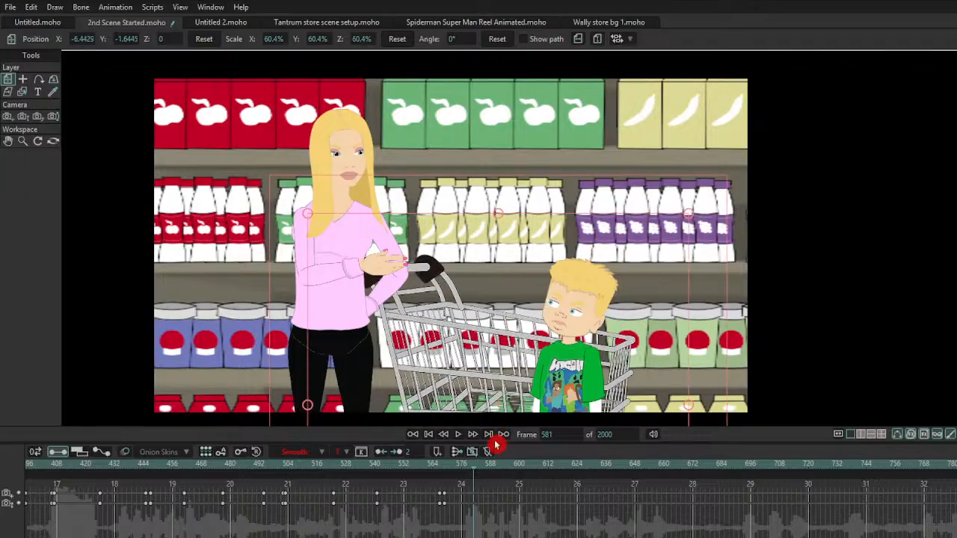
Step: Play back the woman's arm gesture to check its motion
click(202, 471)
key(space)
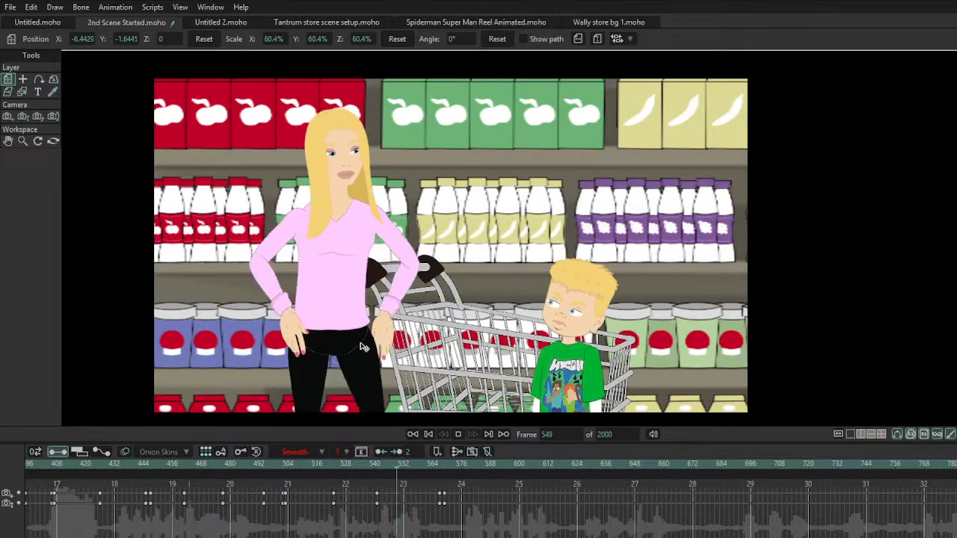
key(space)
Step: At frame 608, tilt the woman's head forward and extend her bent arm out over the cart handle
drag(443, 476, 521, 470)
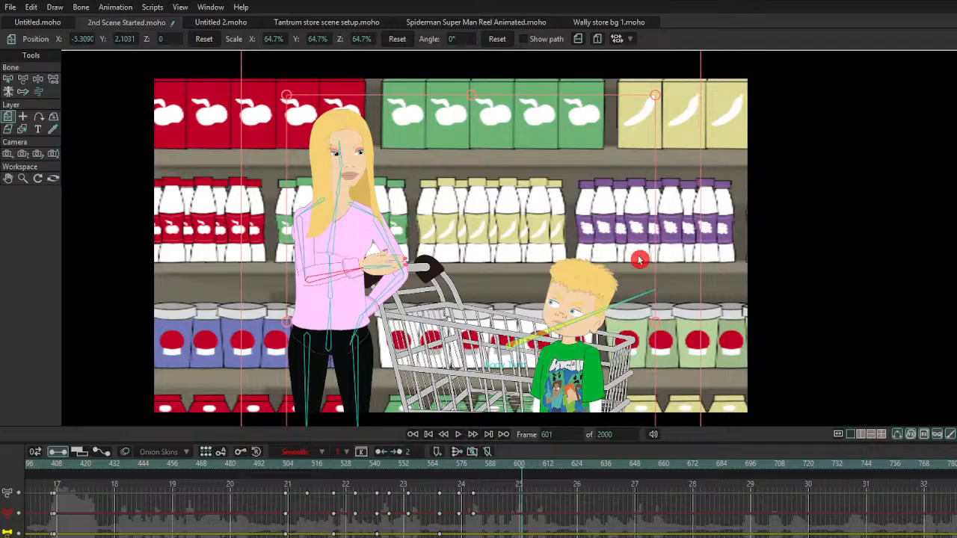
click(535, 471)
drag(537, 473, 539, 472)
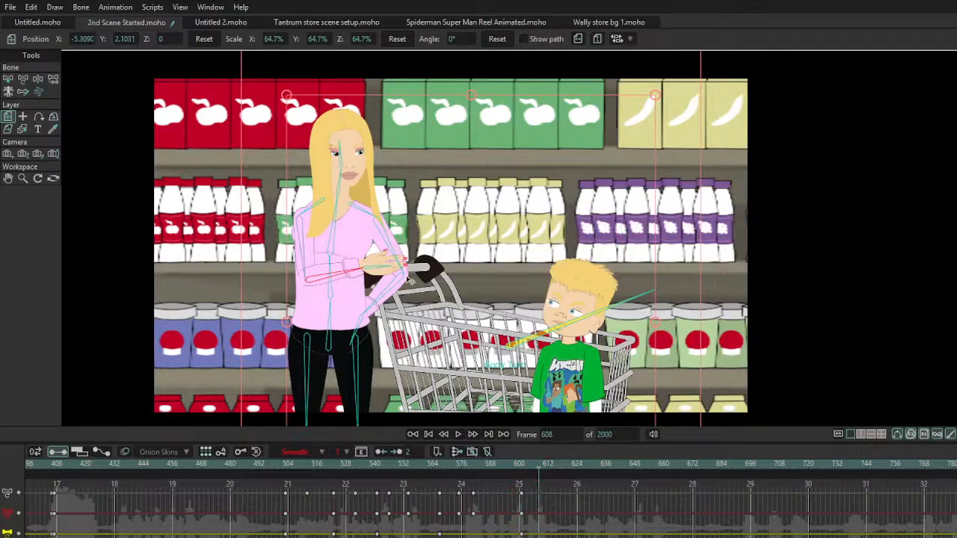
click(45, 84)
drag(307, 254, 314, 257)
mouse_move(324, 337)
mouse_down()
mouse_move(359, 359)
mouse_move(338, 336)
mouse_up()
drag(266, 277, 248, 259)
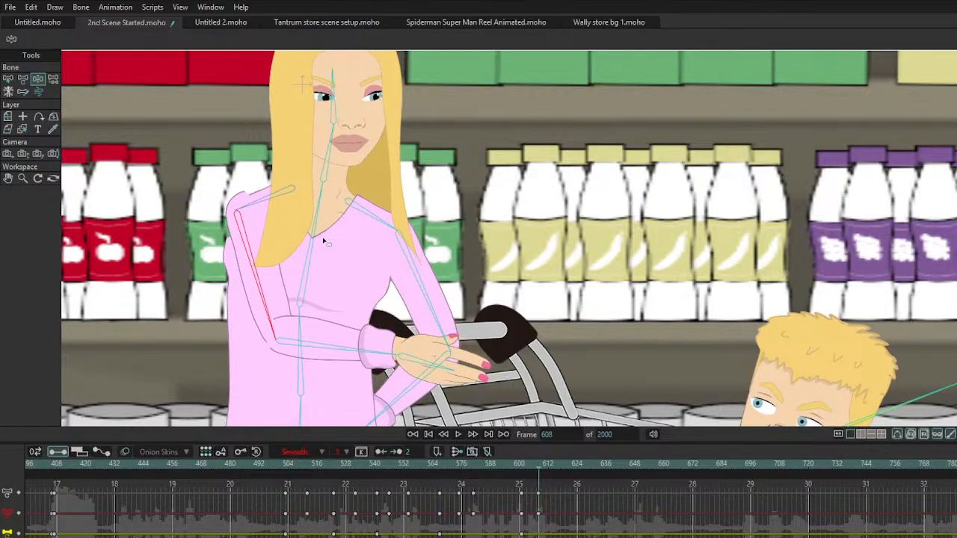
drag(326, 110, 356, 85)
drag(322, 340, 366, 344)
Step: Play the animation from about frame 529 to review the woman's new forward-leaning pose
drag(537, 496, 353, 466)
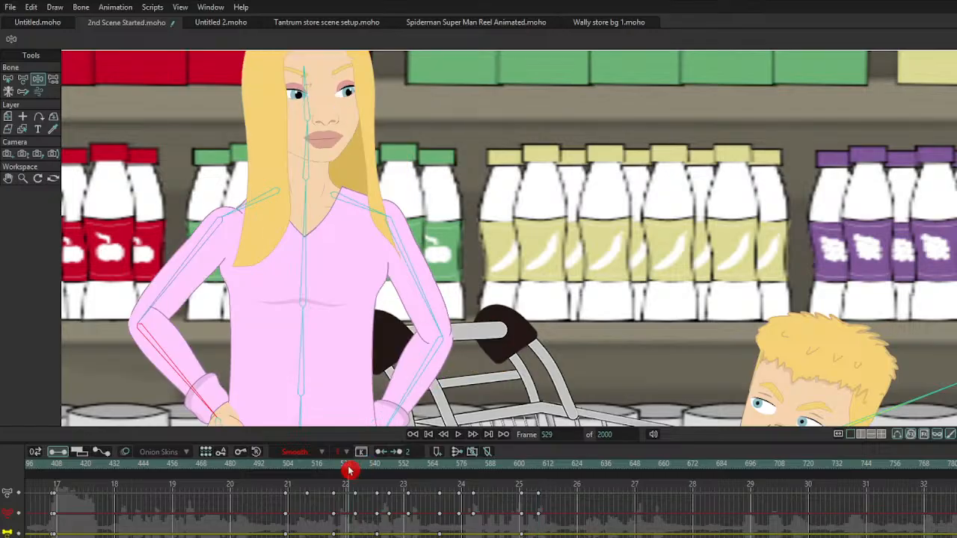
key(space)
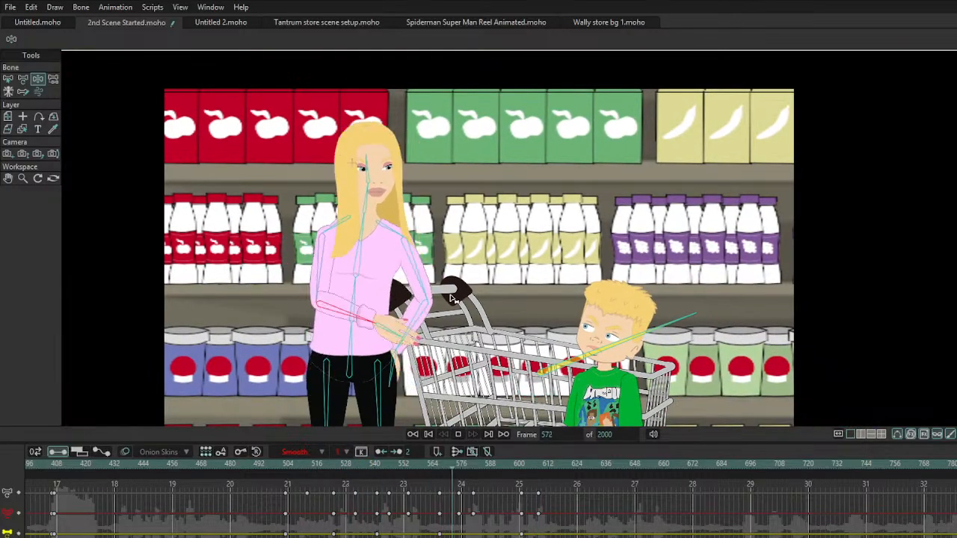
key(space)
Step: Move the frame 608 bone keys to frame 612 and add an in-between at frame 606 with the forearm raised
click(538, 495)
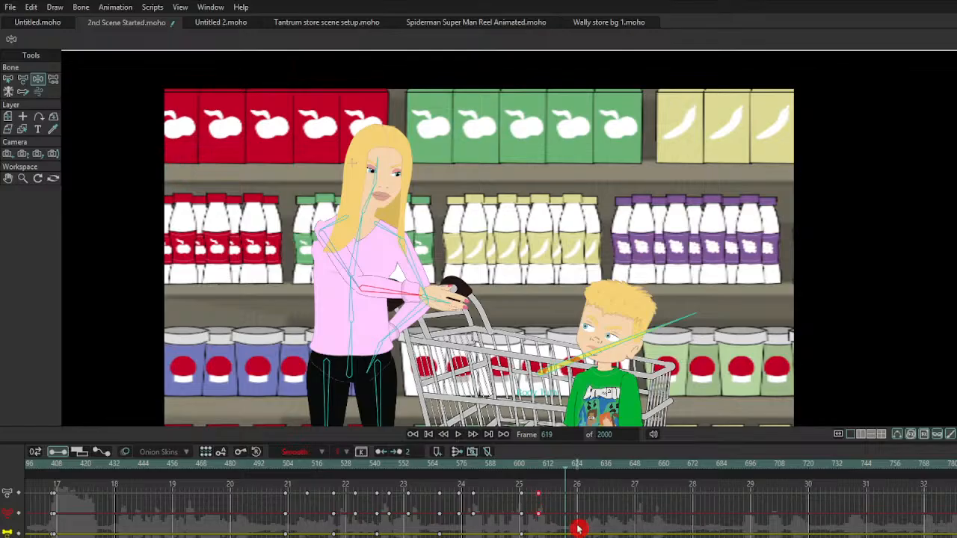
click(536, 476)
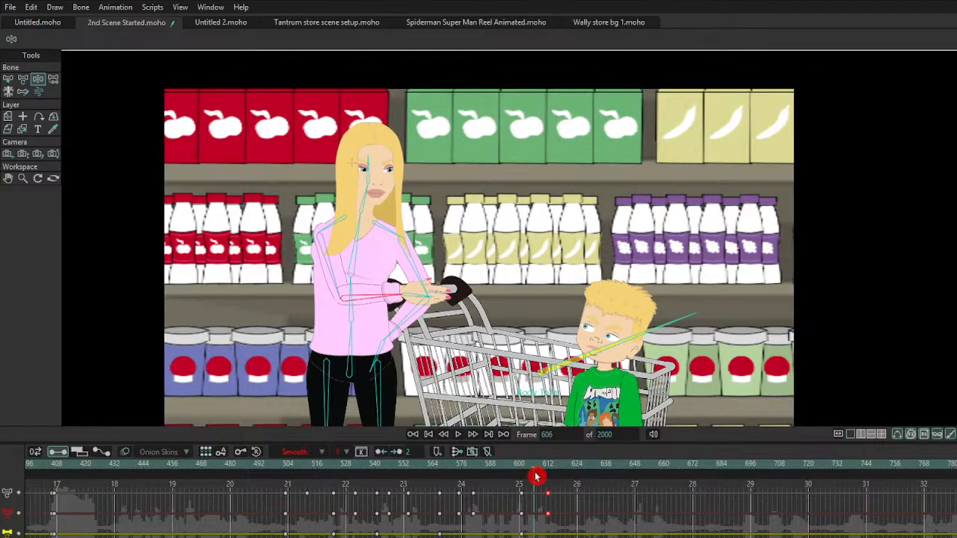
drag(364, 235, 355, 230)
drag(365, 293, 352, 271)
drag(396, 314, 403, 320)
Step: Replay the section from around frame 600 to check the raised-arm in-between
drag(512, 473, 512, 474)
key(space)
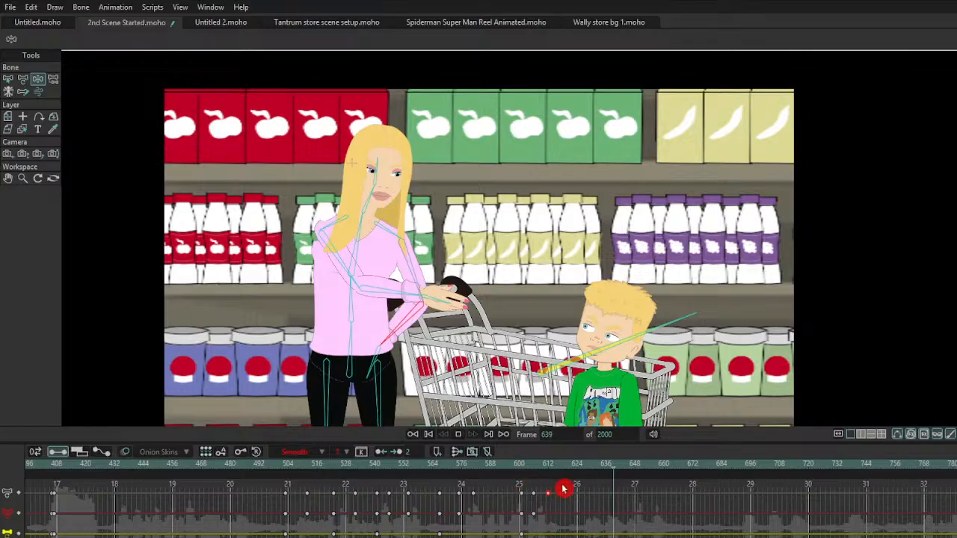
click(521, 471)
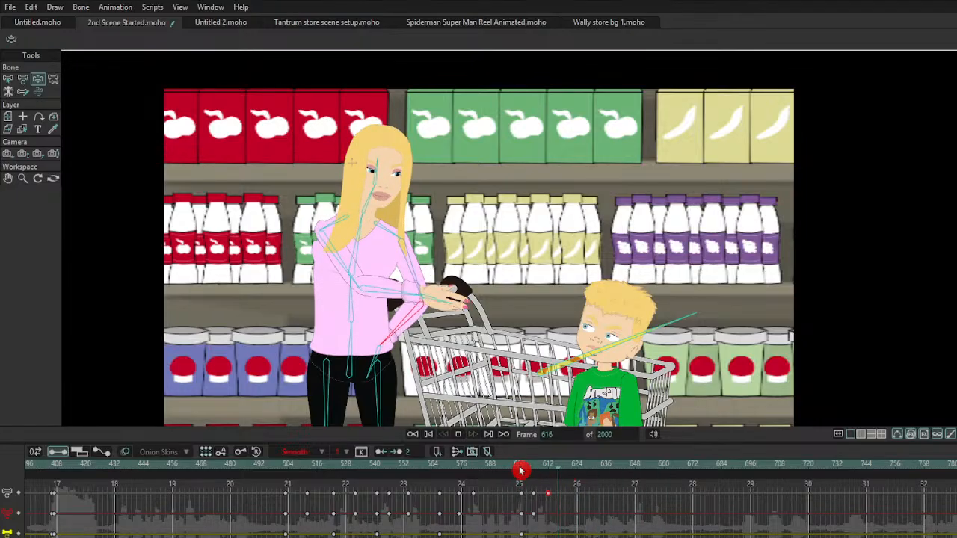
key(space)
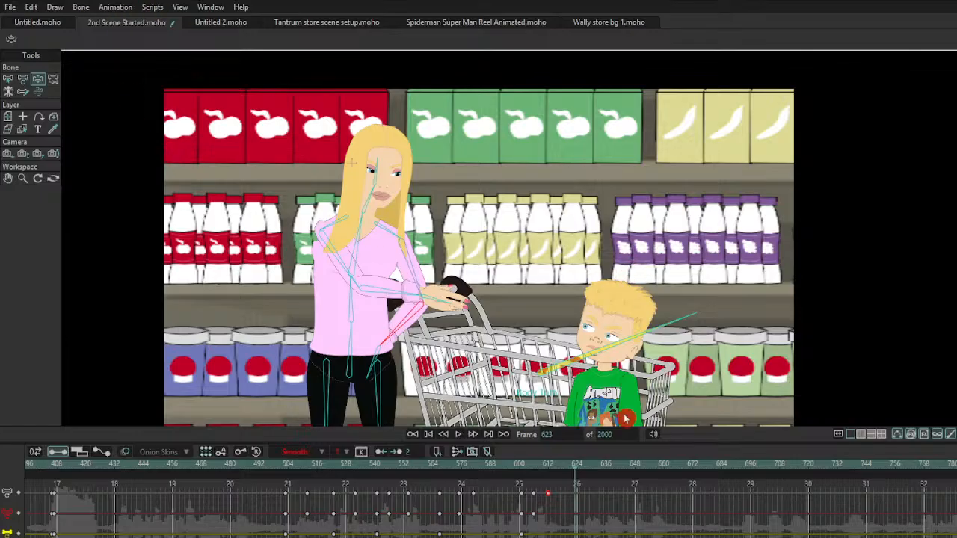
Step: At frame 632, swing both of the woman's arms back so her hands rest on her hips
drag(577, 472, 597, 472)
scroll(413, 302, up, 3)
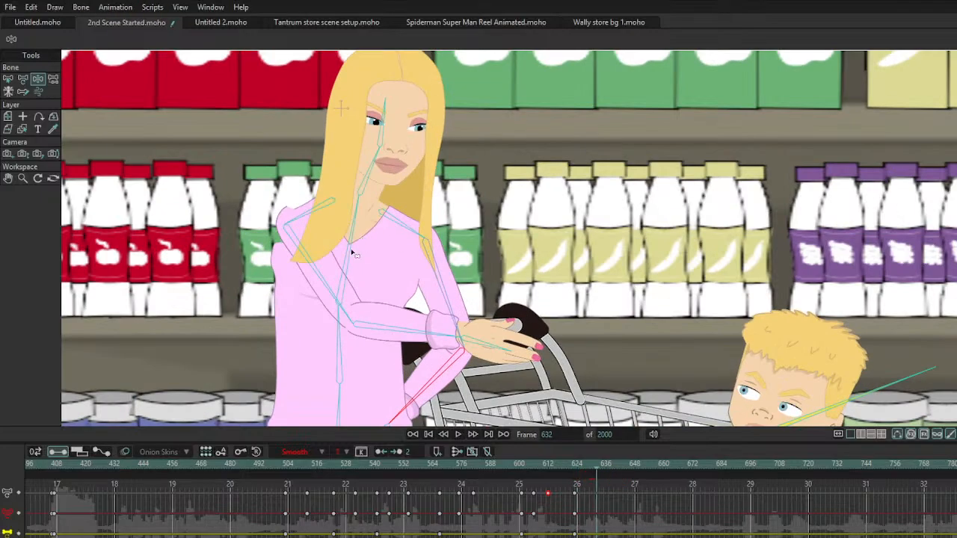
drag(311, 320, 209, 378)
scroll(353, 285, up, 1)
click(258, 236)
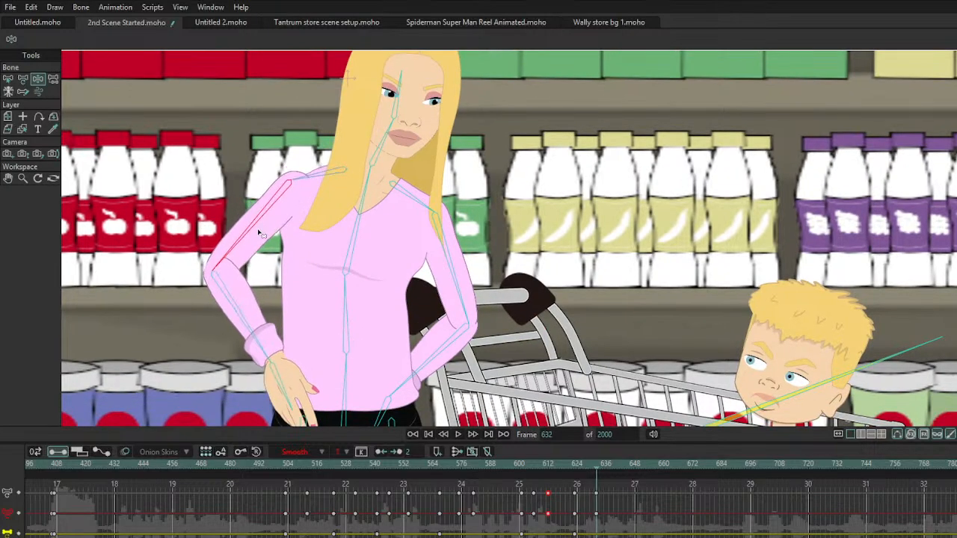
drag(278, 383, 264, 384)
drag(419, 390, 458, 371)
drag(402, 393, 433, 361)
Step: Tilt the woman's head and upper torso back at frame 632 and realign both forearms with her hips
drag(374, 80, 369, 79)
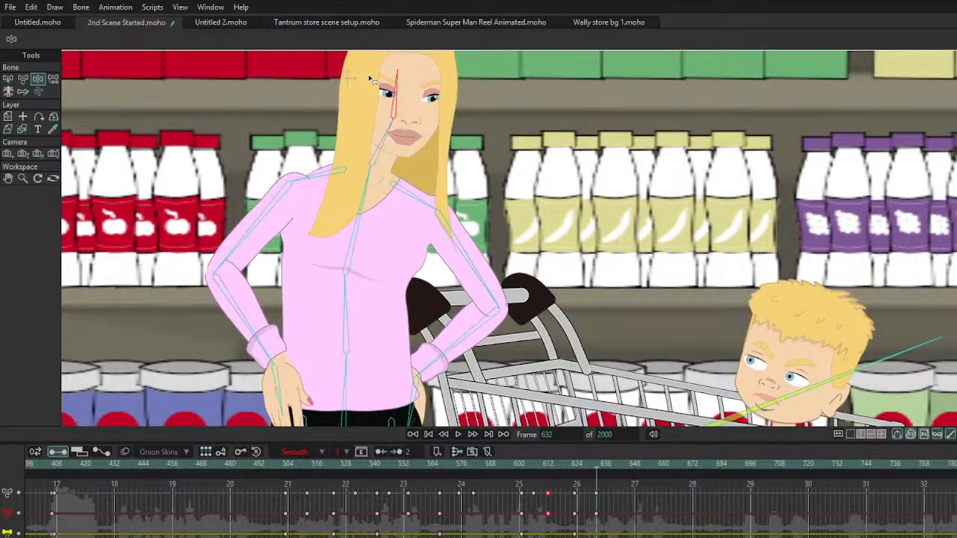
drag(372, 203, 366, 200)
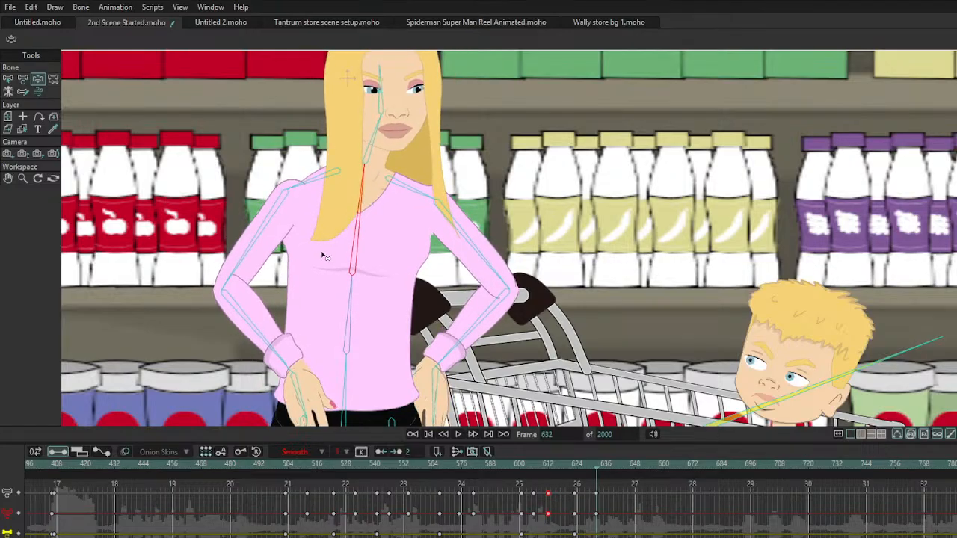
drag(279, 340, 257, 353)
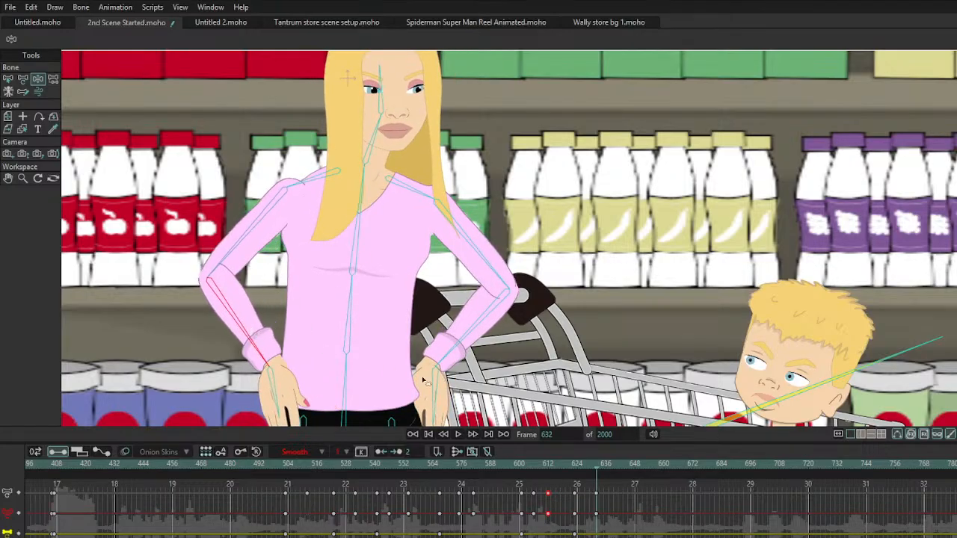
click(420, 387)
drag(466, 324, 459, 336)
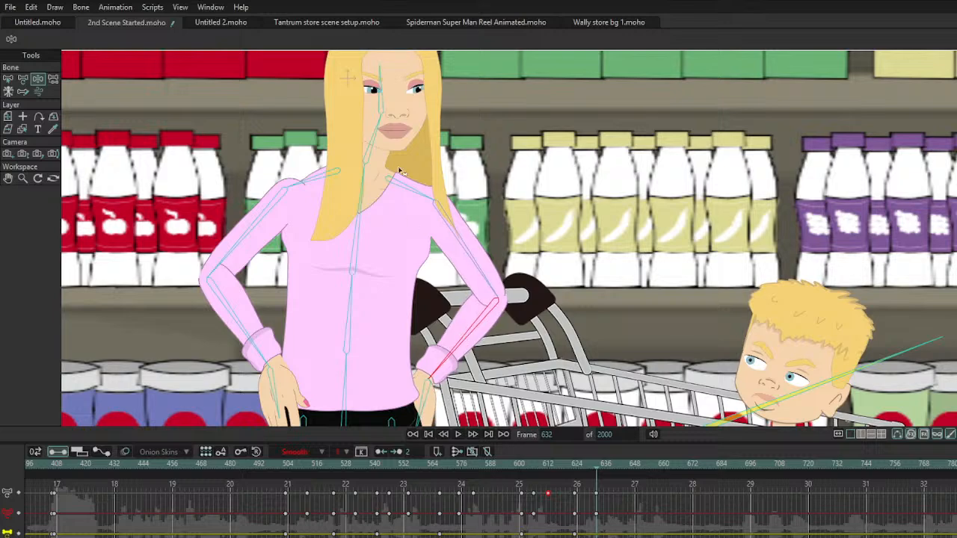
Step: Play back the gesture sequence from about frame 504 to check the return to the hands-on-hips pose
click(292, 469)
key(space)
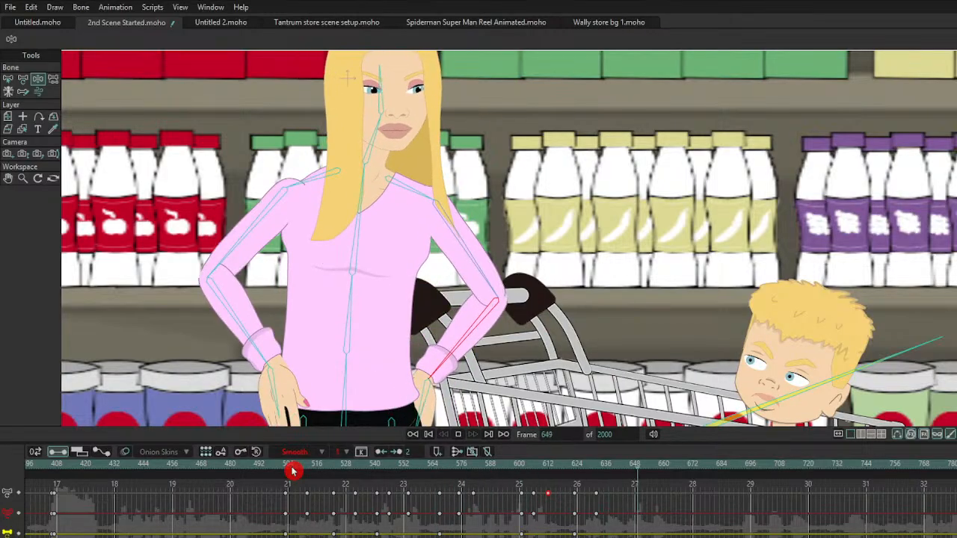
click(515, 469)
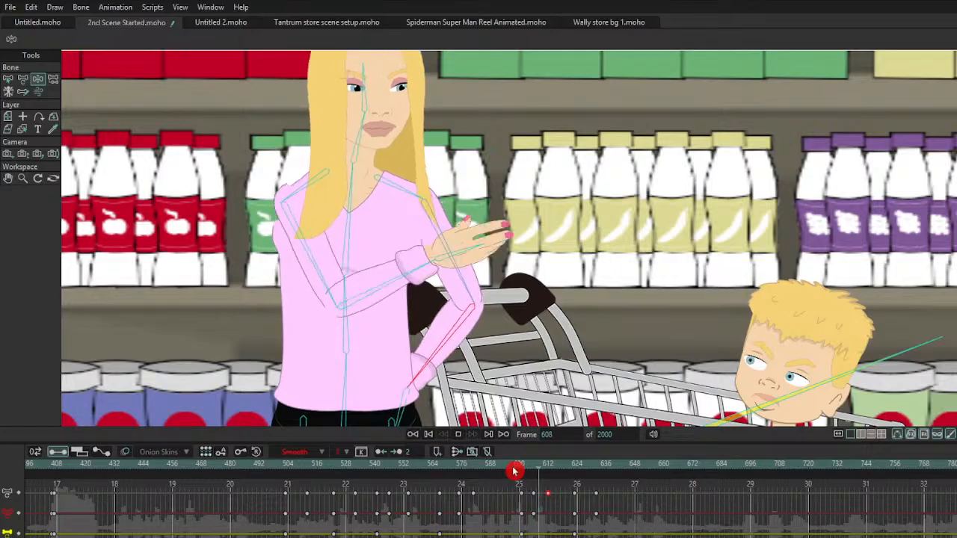
key(space)
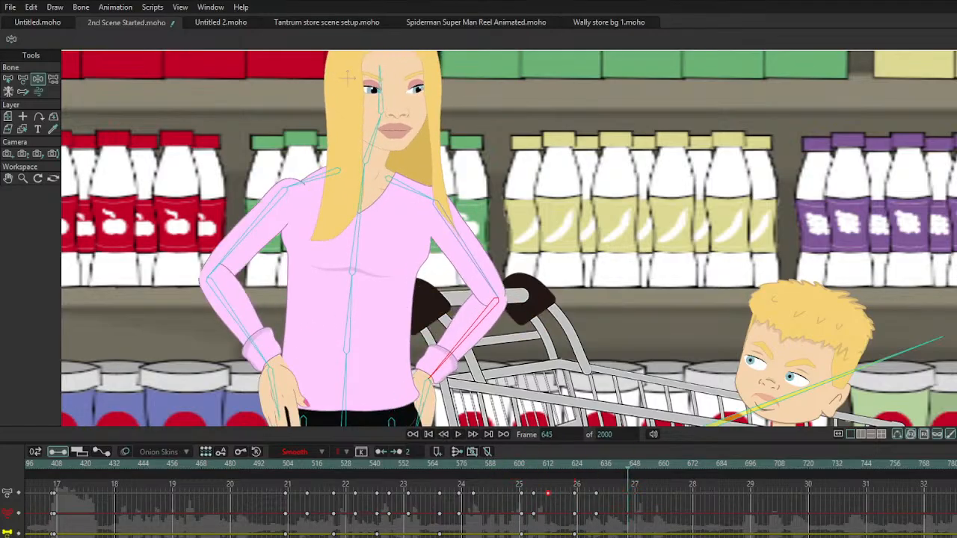
click(284, 469)
key(space)
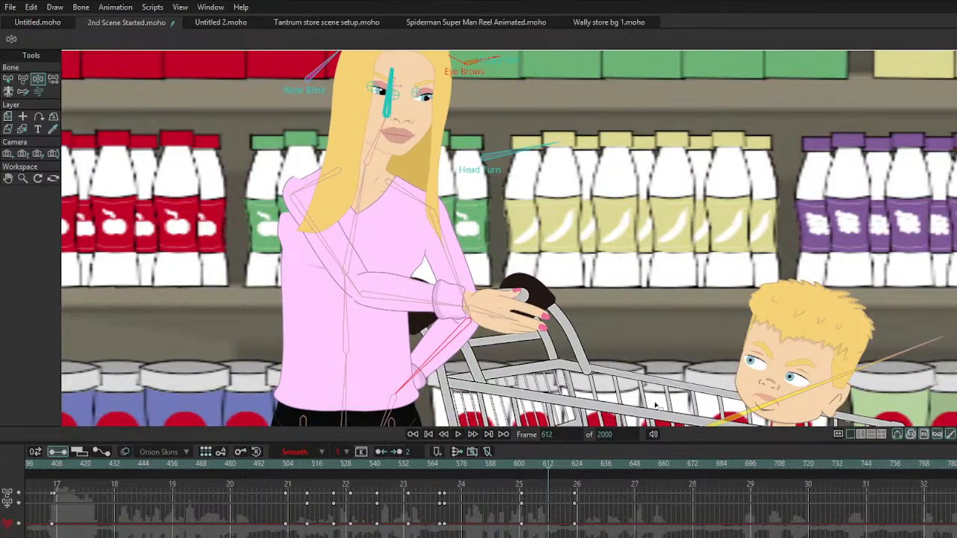
Step: At frame 612, open the woman's eyes wider with the Wide Blink bone and rotate the Eye Brows bone upward
scroll(350, 157, up, 2)
scroll(410, 170, up, 2)
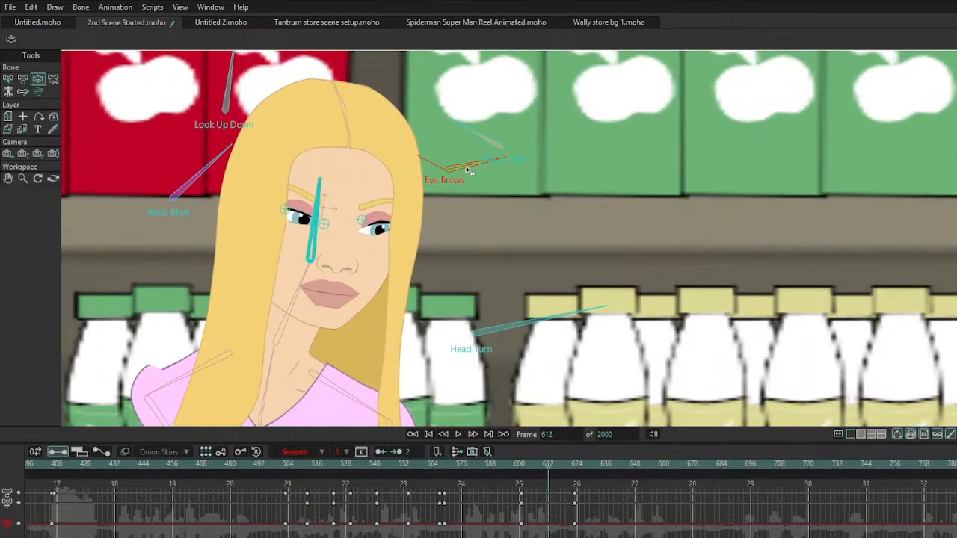
drag(217, 193, 196, 151)
drag(453, 176, 469, 162)
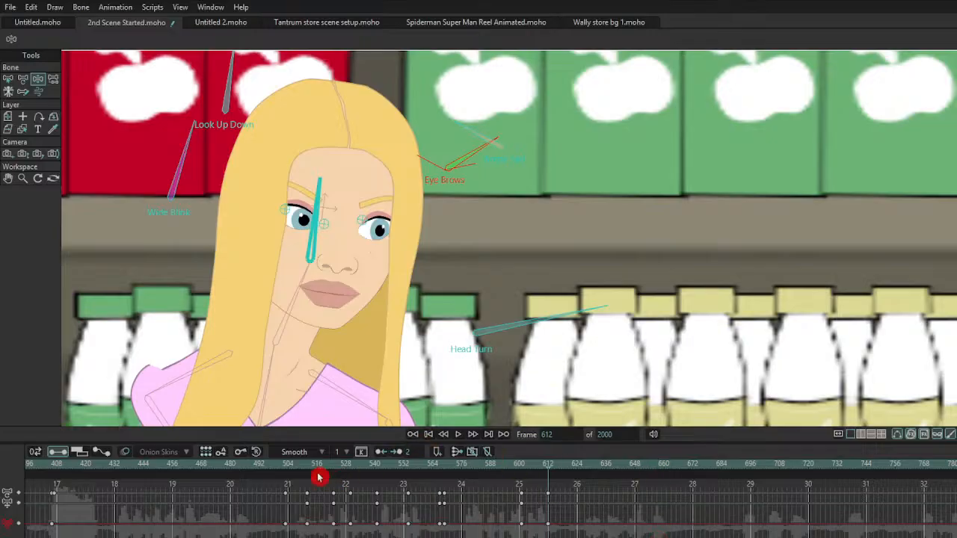
Step: Play the scene from frame 504 and replay the last gesture to review the body motion with the facial expression
click(290, 469)
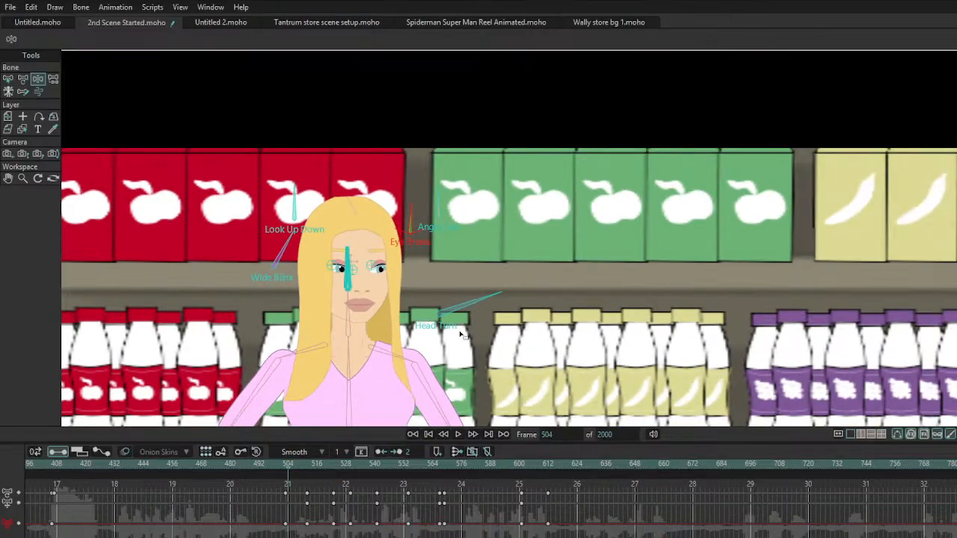
key(space)
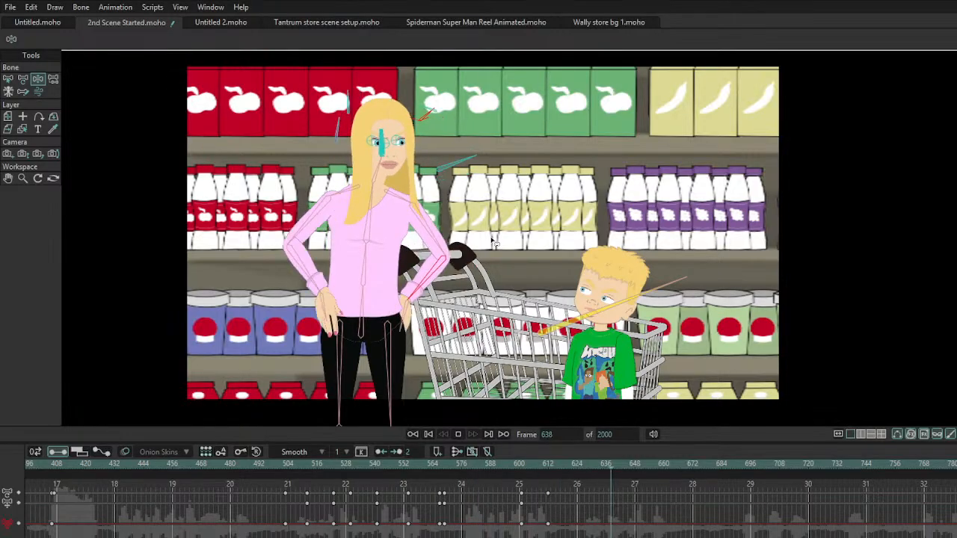
key(space)
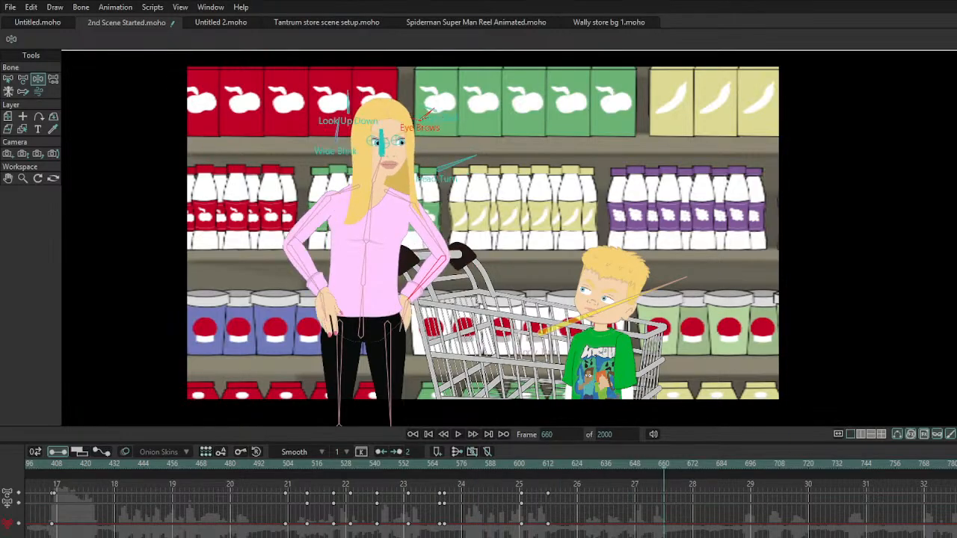
click(517, 471)
key(space)
key(space)
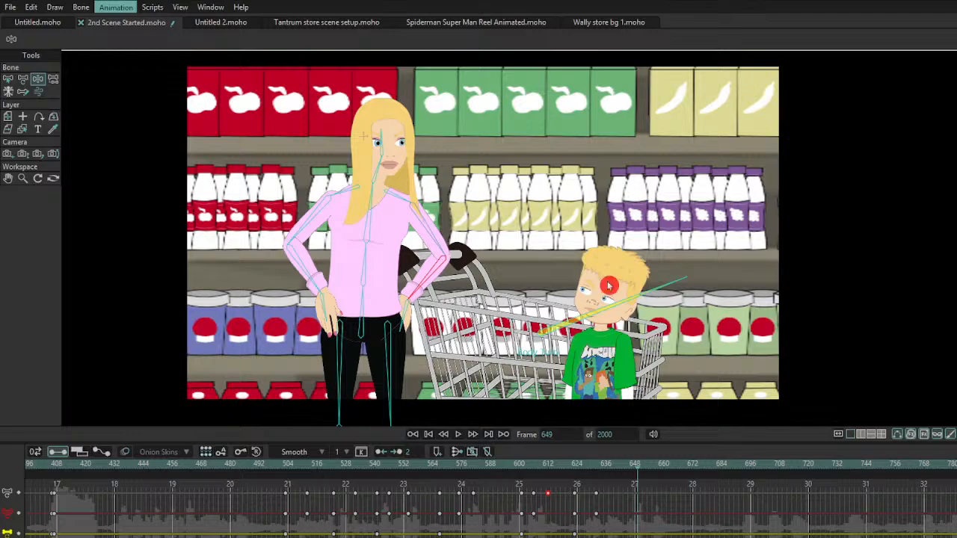
Step: At frame 656, straighten the woman's torso, readjust both arms on her hips and tilt her head back
drag(637, 466, 655, 471)
scroll(368, 273, up, 4)
drag(365, 224, 344, 215)
scroll(349, 258, down, 4)
drag(309, 273, 307, 256)
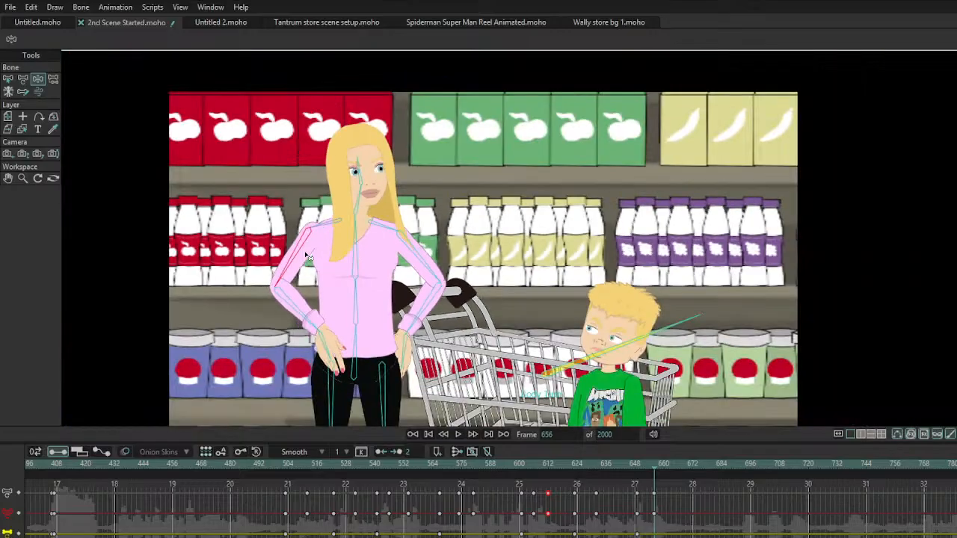
drag(307, 296, 302, 312)
drag(419, 314, 421, 318)
drag(367, 172, 356, 157)
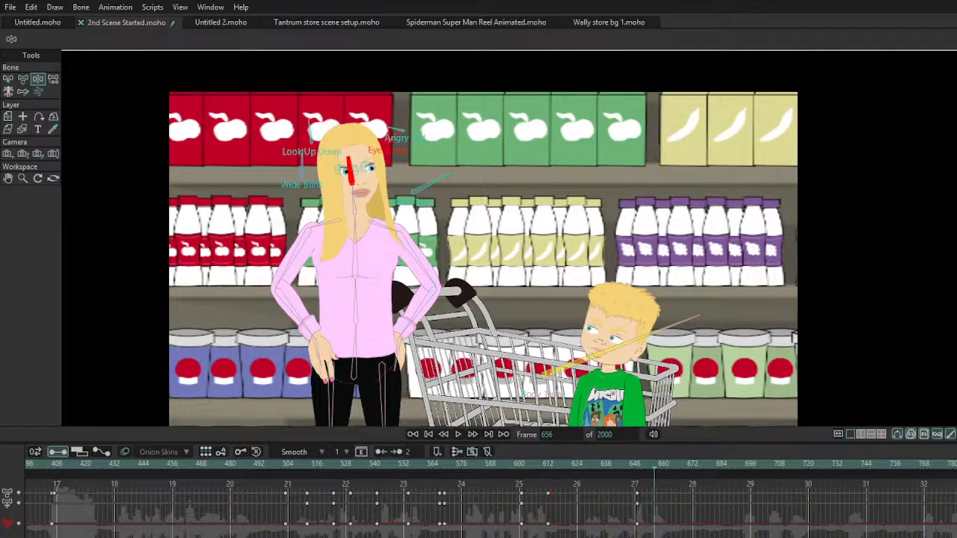
Step: Change the woman's expression at frame 656 by rotating the Eye Brows, Angry Sad and Wide Blink bones
scroll(249, 153, up, 3)
drag(484, 204, 486, 208)
drag(585, 116, 595, 151)
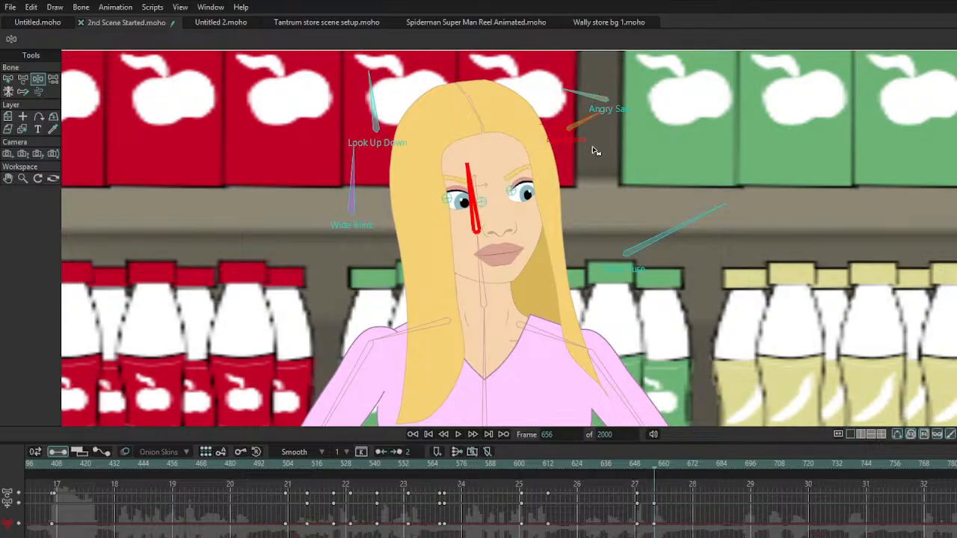
drag(595, 97, 591, 103)
drag(365, 169, 364, 187)
scroll(365, 187, down, 5)
drag(559, 263, 524, 258)
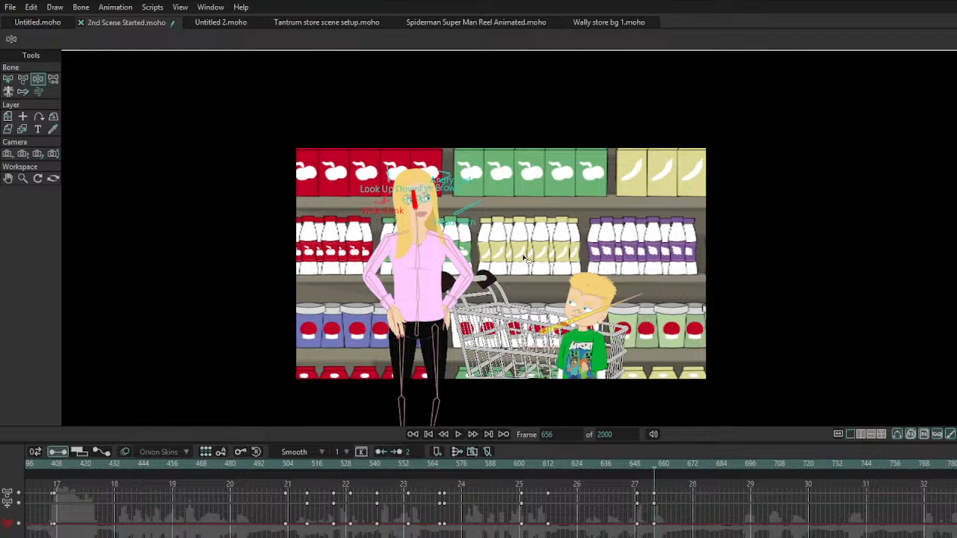
Step: Play the scene from frame 504 past the last keyframes to review the blonde woman's full gesture and expression sequence
drag(402, 470, 289, 469)
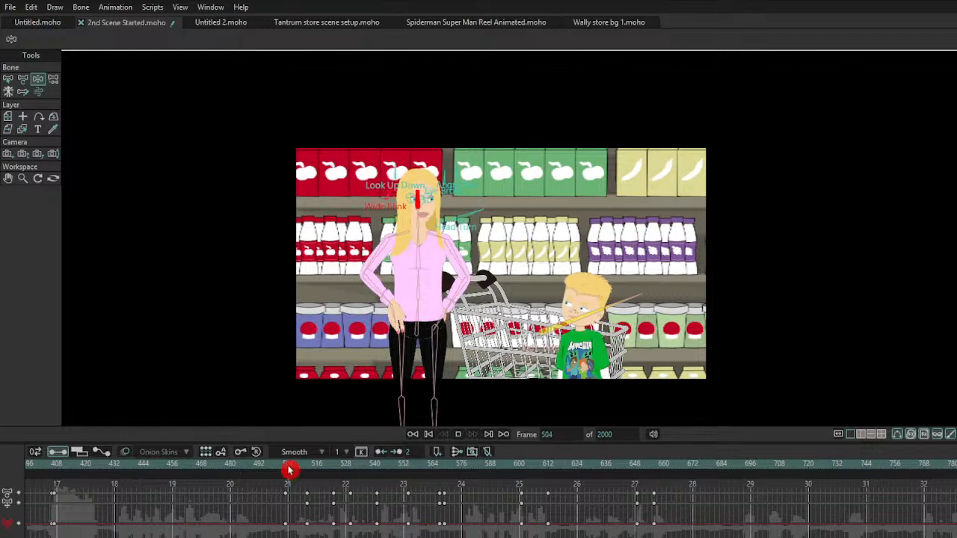
key(space)
scroll(593, 269, up, 2)
drag(593, 270, 623, 238)
scroll(593, 243, up, 1)
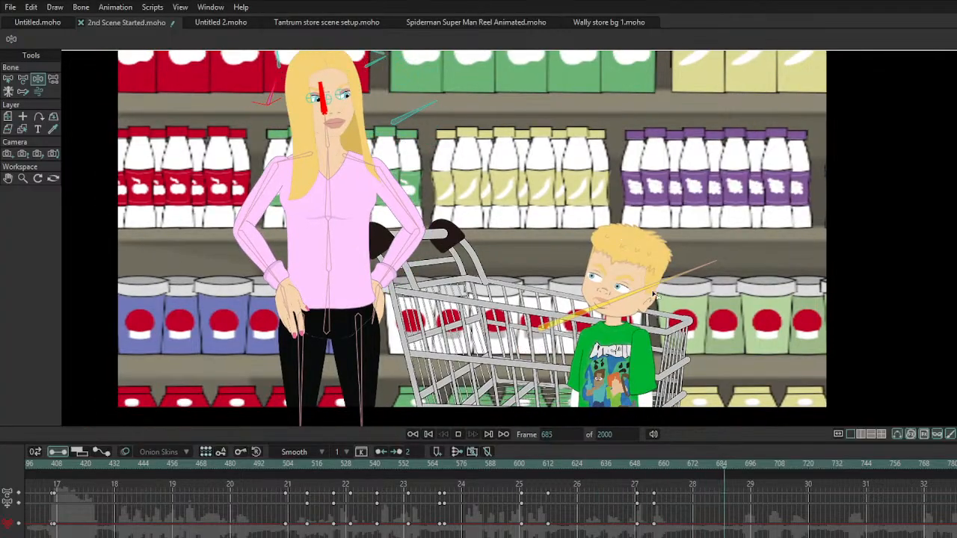
drag(620, 522, 627, 497)
key(space)
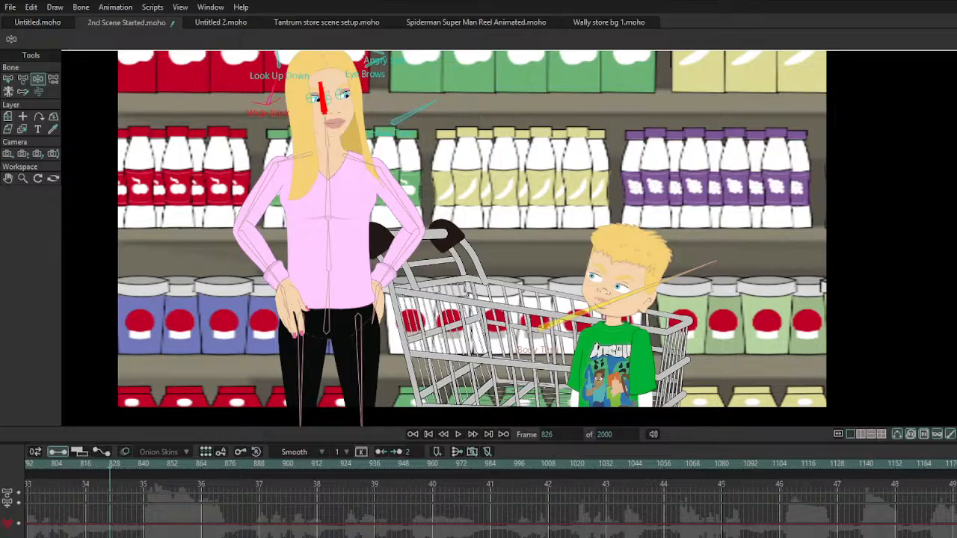
scroll(595, 241, down, 5)
scroll(594, 241, up, 4)
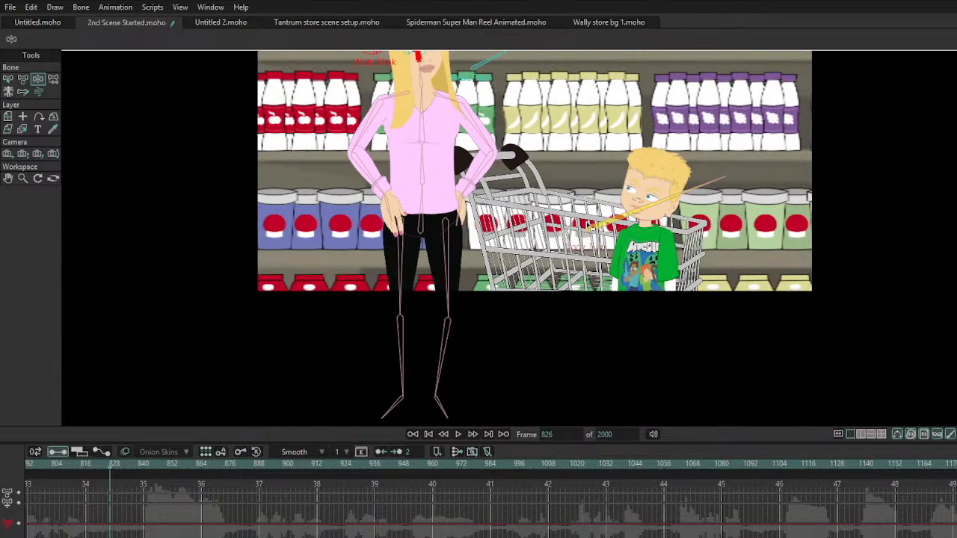
scroll(571, 261, down, 3)
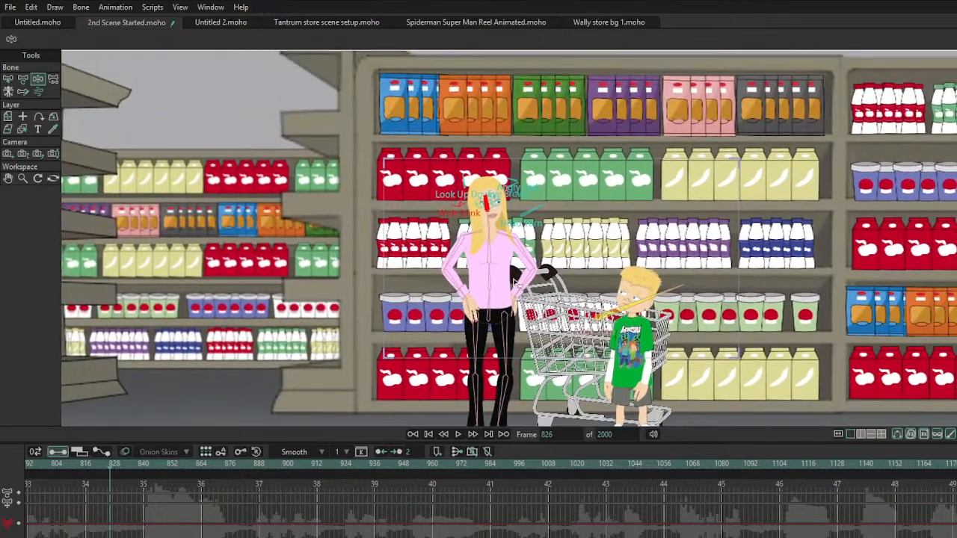
scroll(318, 269, up, 4)
scroll(318, 269, up, 2)
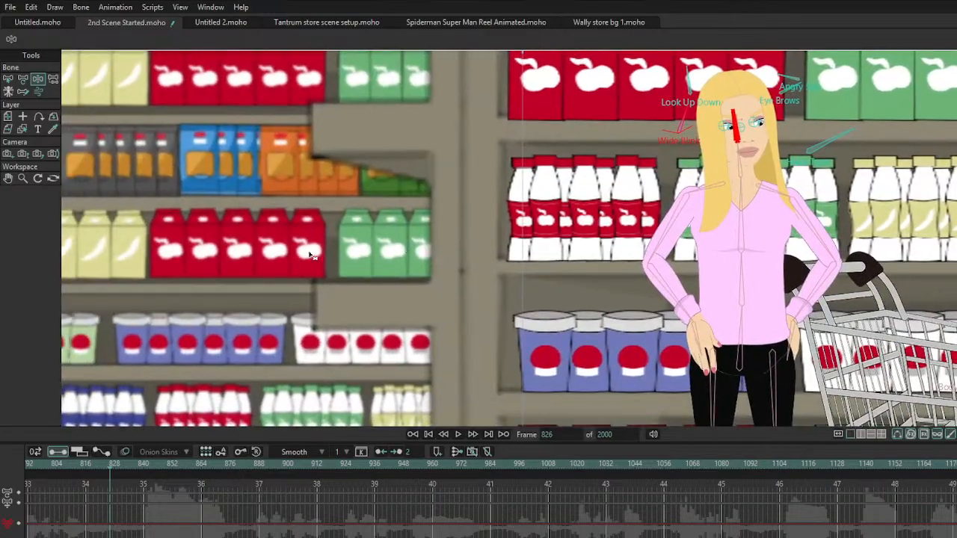
scroll(299, 262, down, 5)
scroll(519, 262, up, 2)
scroll(544, 258, down, 1)
scroll(558, 291, up, 4)
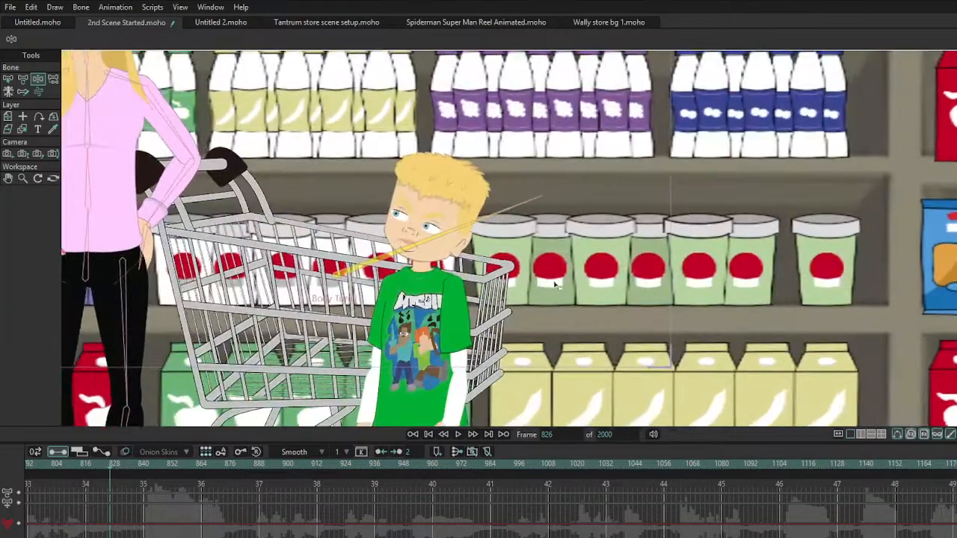
Step: Play the whole scene from the beginning to review the animation against the audio
click(428, 434)
click(459, 434)
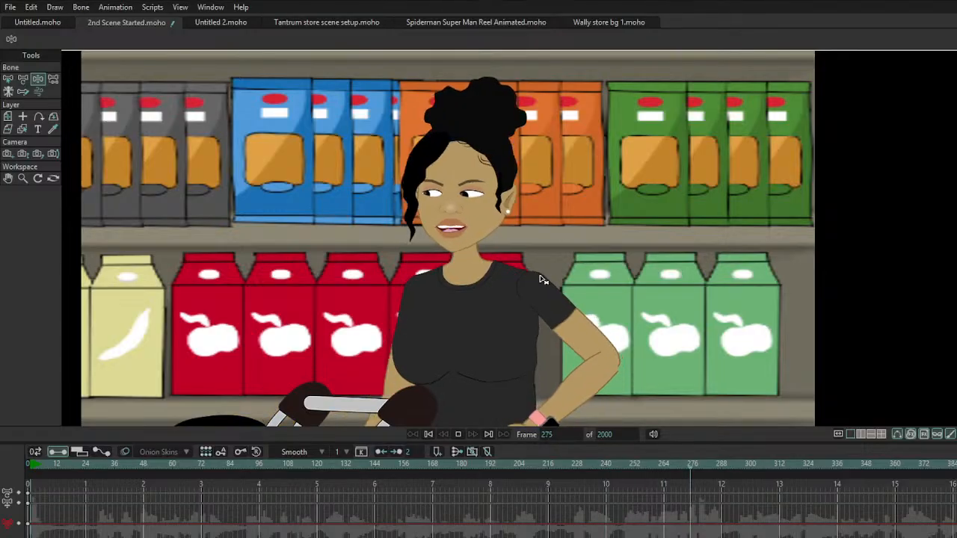
click(460, 436)
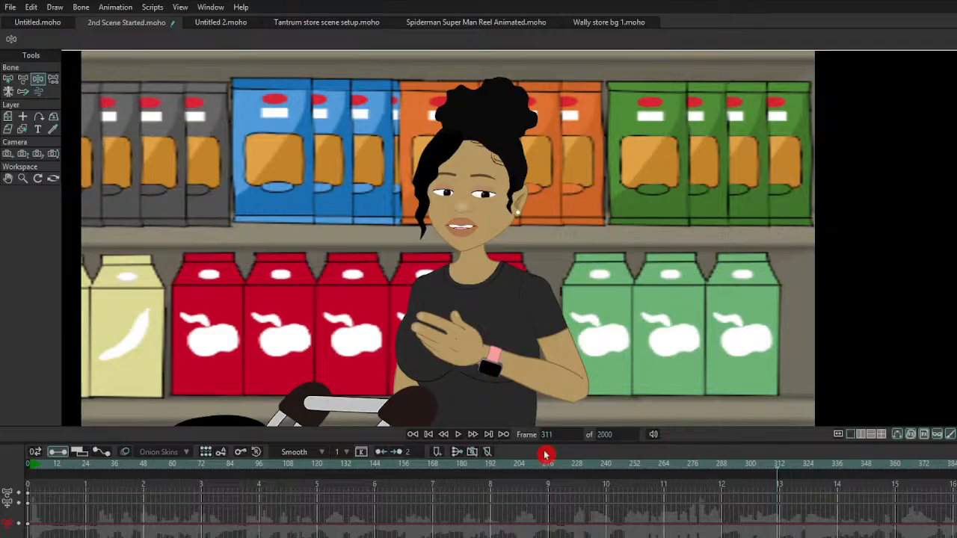
click(31, 472)
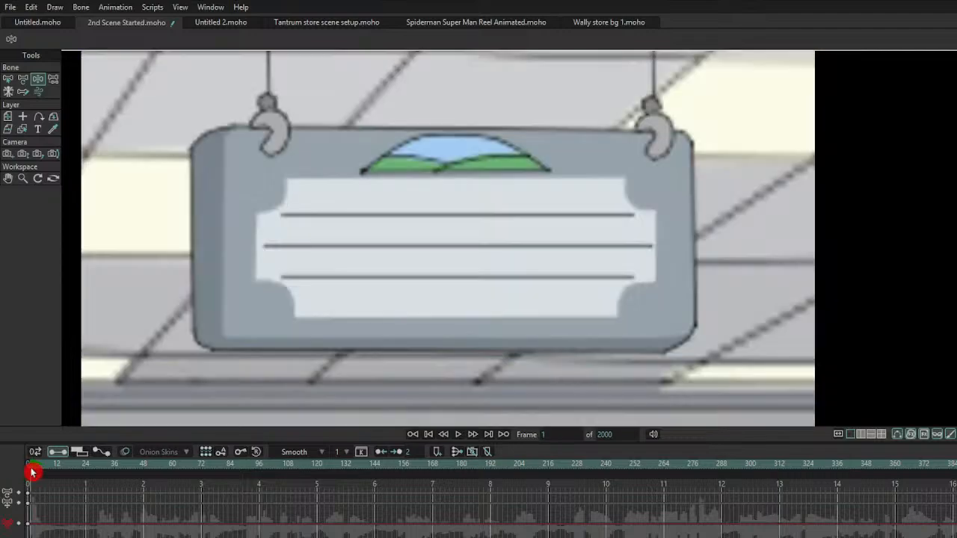
key(space)
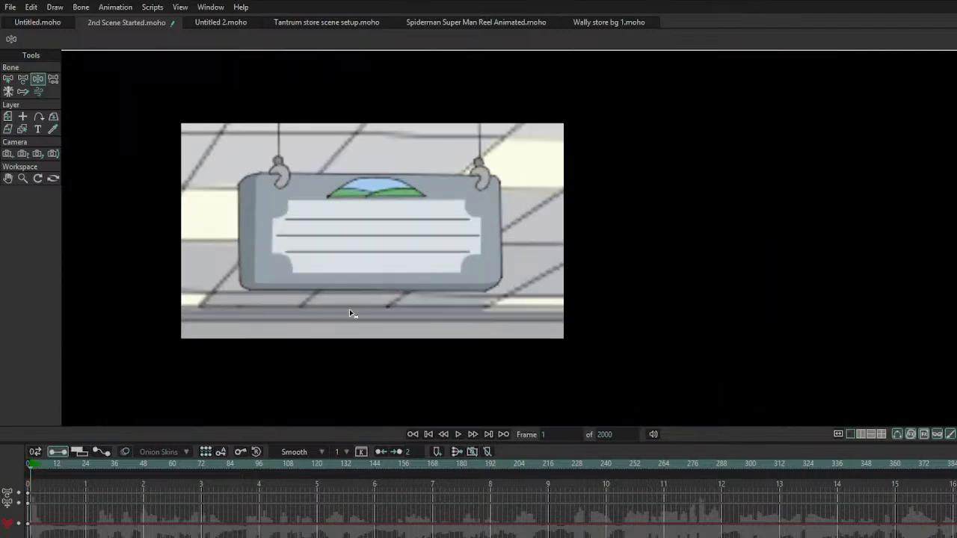
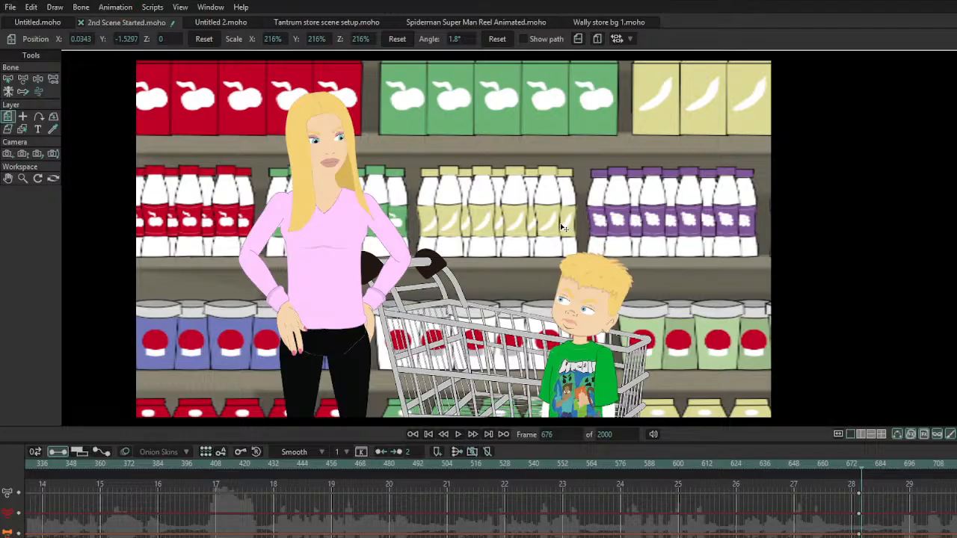
Step: At frame 676, move the camera across to frame the woman in the black shirt and the boy in her cart
scroll(309, 163, down, 2)
click(9, 154)
drag(380, 208, 16, 200)
drag(443, 214, 126, 210)
drag(514, 219, 331, 241)
drag(410, 238, 425, 222)
click(24, 155)
click(12, 158)
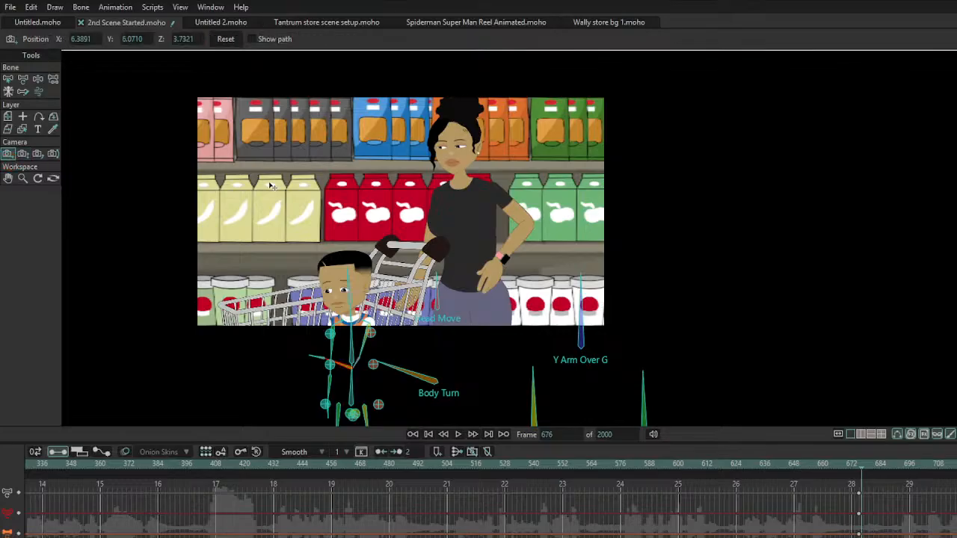
Step: Zoom the camera out slightly on the second cart at frame 676 and adjust its vertical position to 6.0395
drag(273, 185, 271, 194)
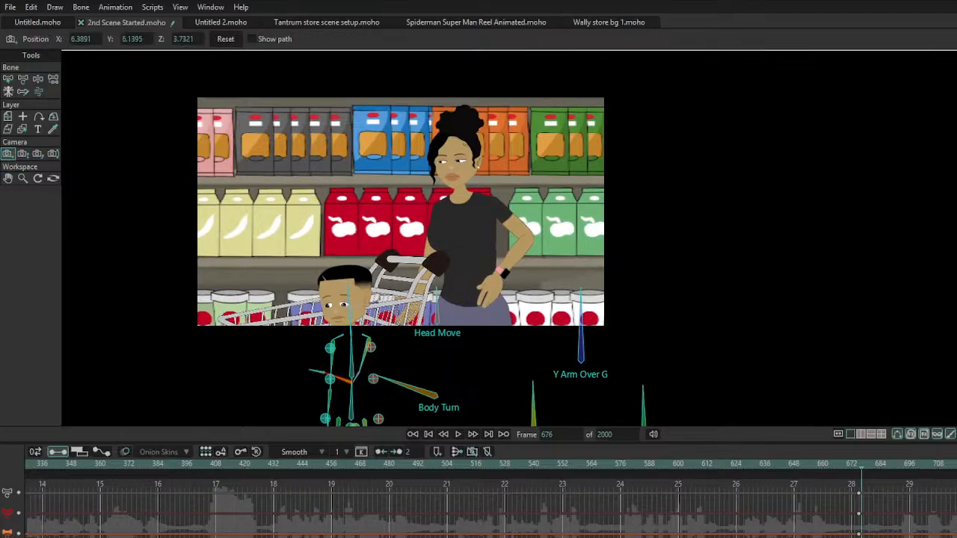
click(21, 157)
drag(447, 227, 387, 195)
click(7, 157)
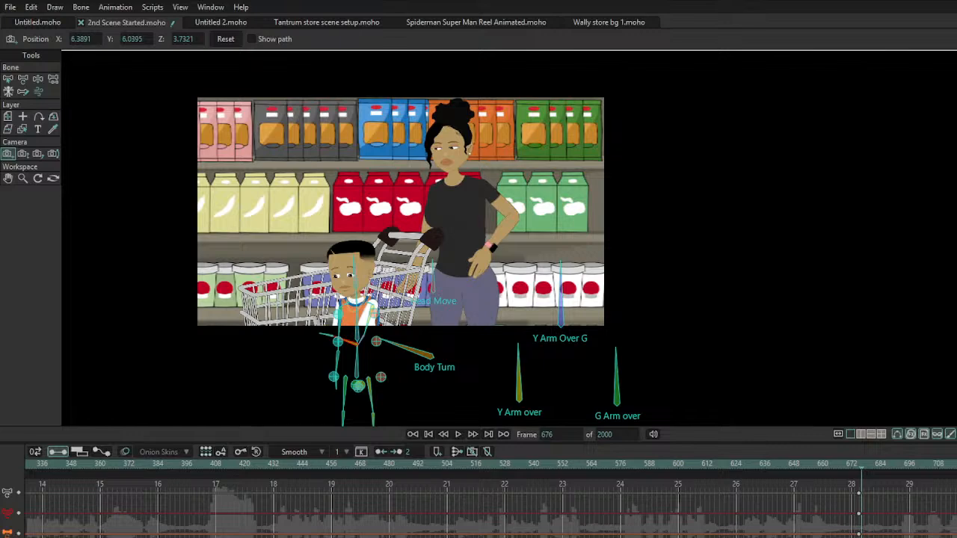
Step: Check the camera cut between frames 675 and 676 and keyframe the black-shirted woman's current bone pose at frame 675
key(ctrl+Left)
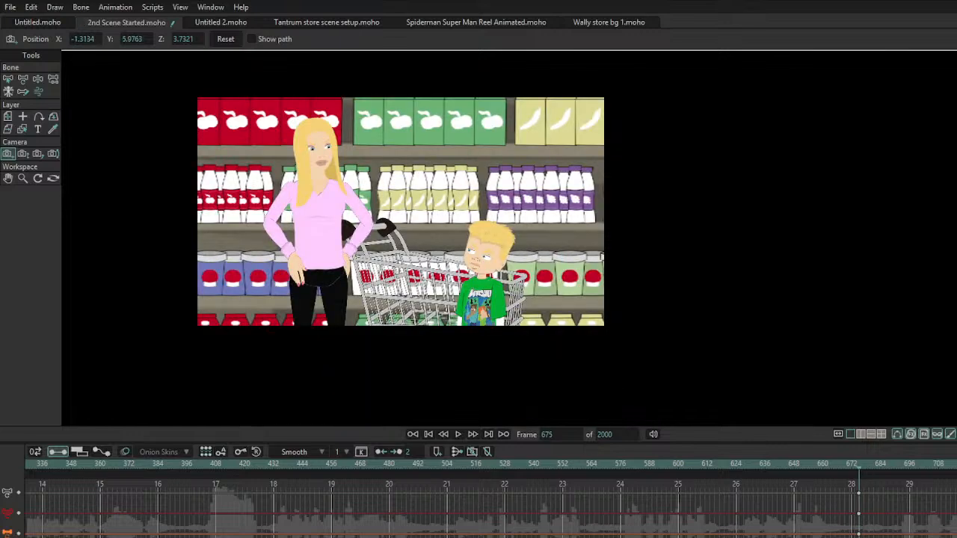
key(ctrl+Right)
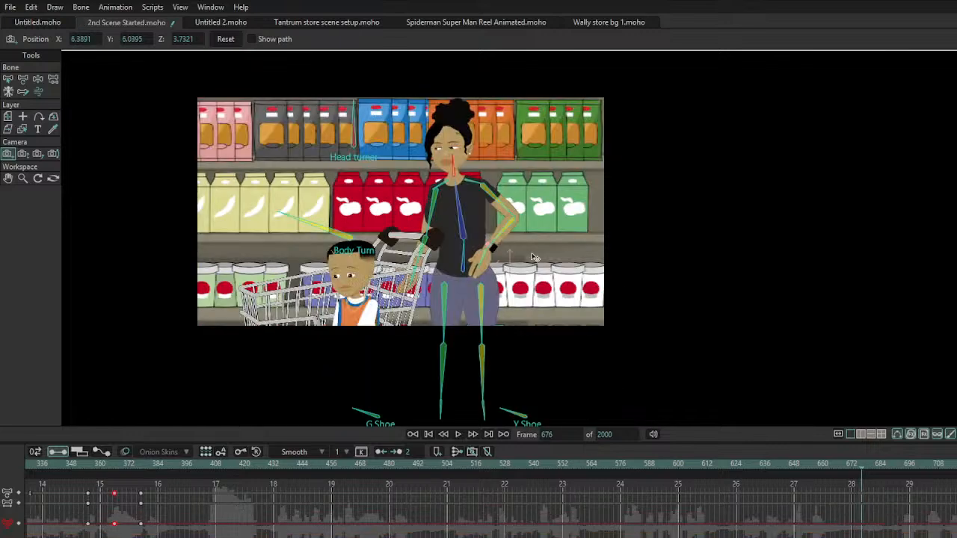
click(112, 7)
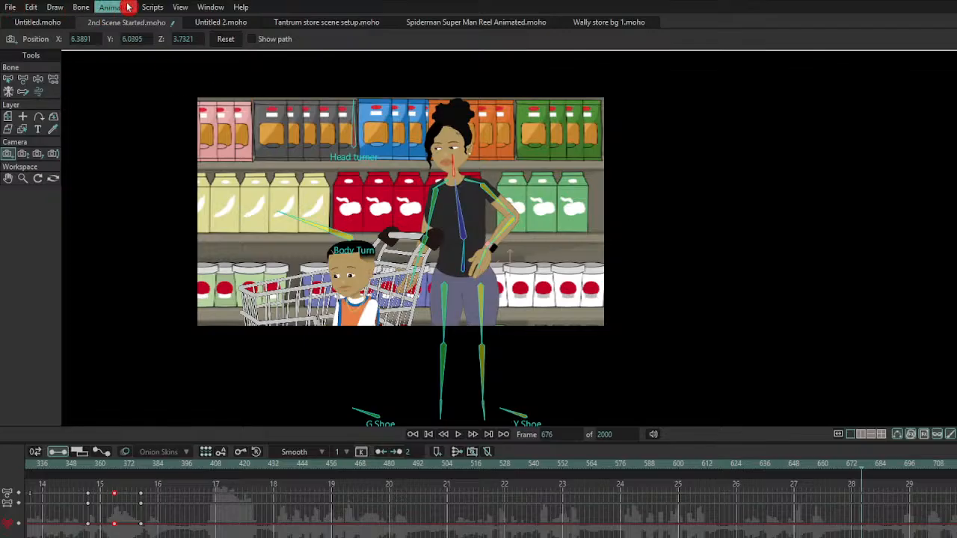
click(128, 7)
key(ctrl+Left)
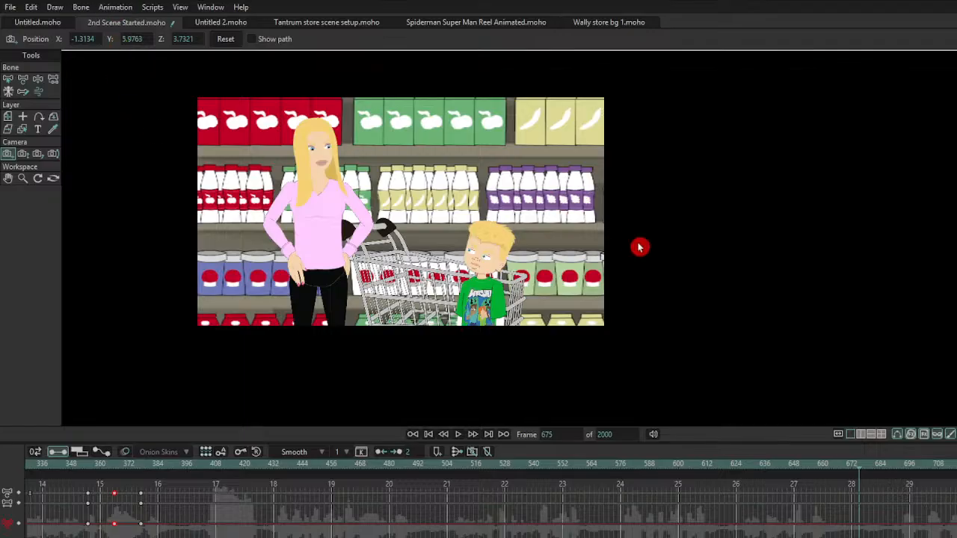
key(ctrl+Right)
Step: At frame 676, adjust the black-shirted woman's torso and raise one forearm over the cart handle with the palm open
click(39, 80)
scroll(516, 202, up, 2)
drag(436, 211, 442, 198)
drag(486, 259, 492, 265)
drag(372, 258, 323, 225)
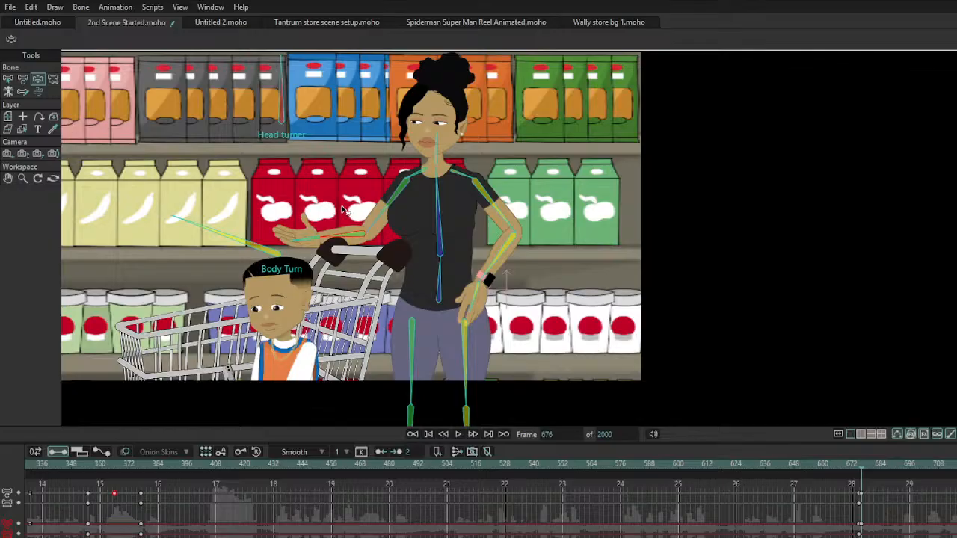
scroll(366, 184, up, 2)
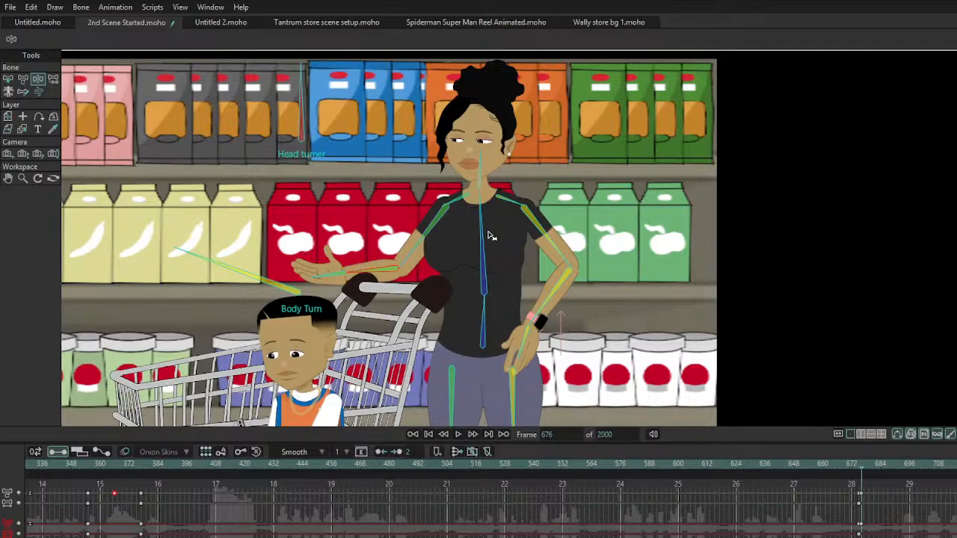
Step: Bring her other arm off her hip and lower the raised arm so both hands reach forward over the cart handle
click(557, 325)
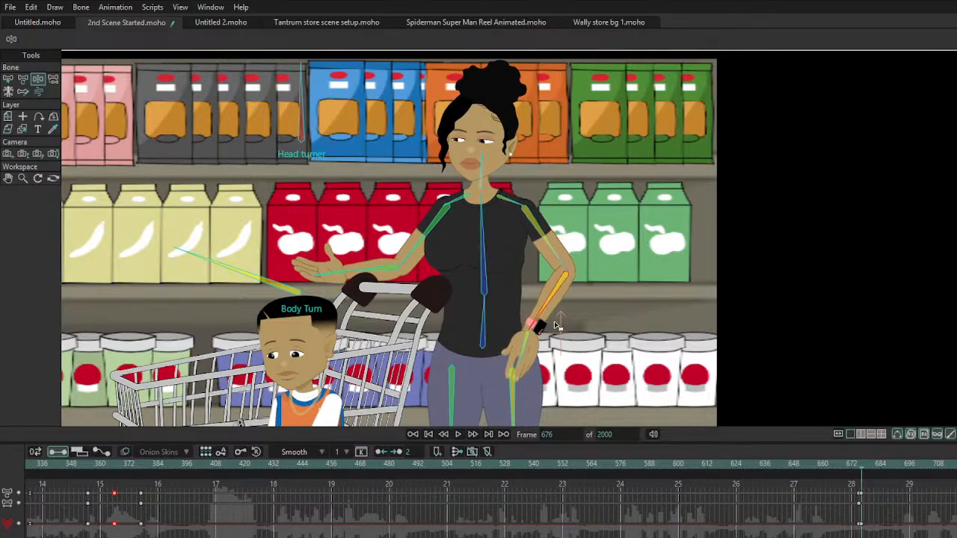
drag(406, 257, 440, 292)
click(561, 323)
drag(561, 323, 386, 263)
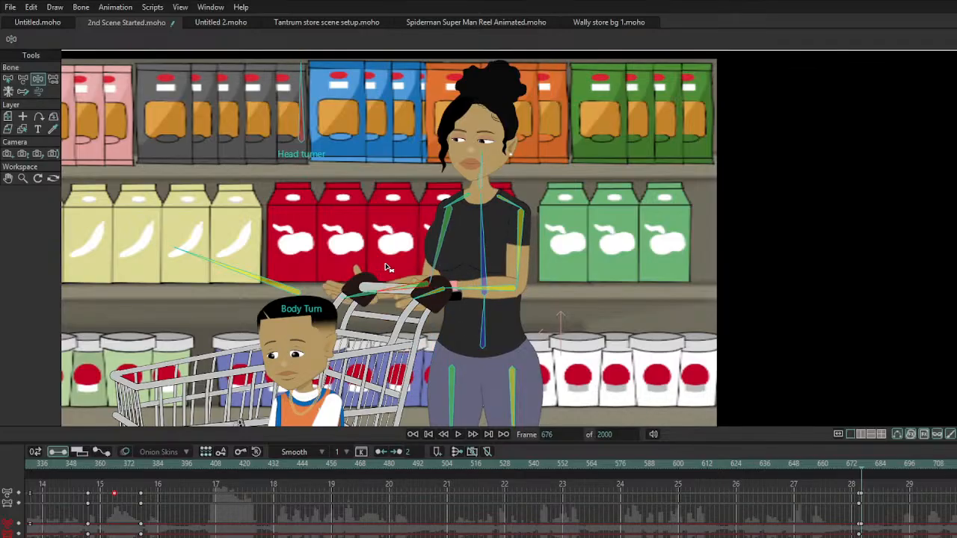
Step: Change the black-shirted woman's expression at frame 676 with the Angry Concern and Eyebrows bones, and open her eyes with the Blink bone
scroll(386, 262, up, 3)
scroll(391, 257, down, 3)
scroll(511, 180, up, 3)
scroll(530, 183, up, 3)
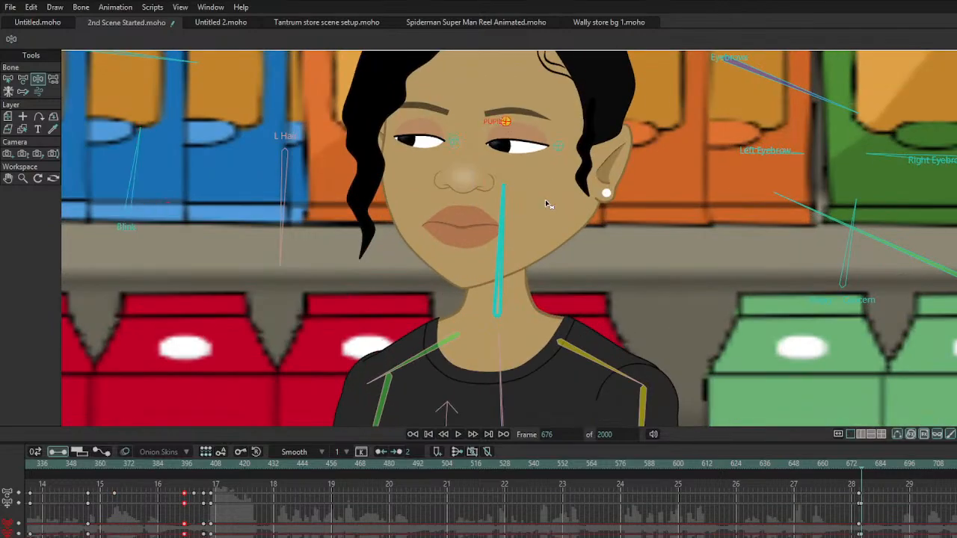
scroll(545, 200, down, 2)
scroll(594, 209, down, 2)
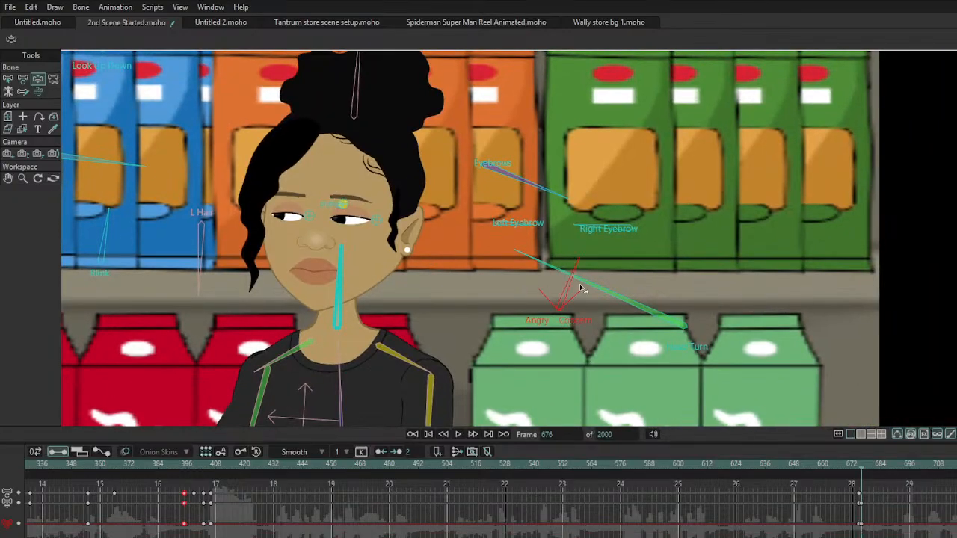
drag(430, 227, 532, 239)
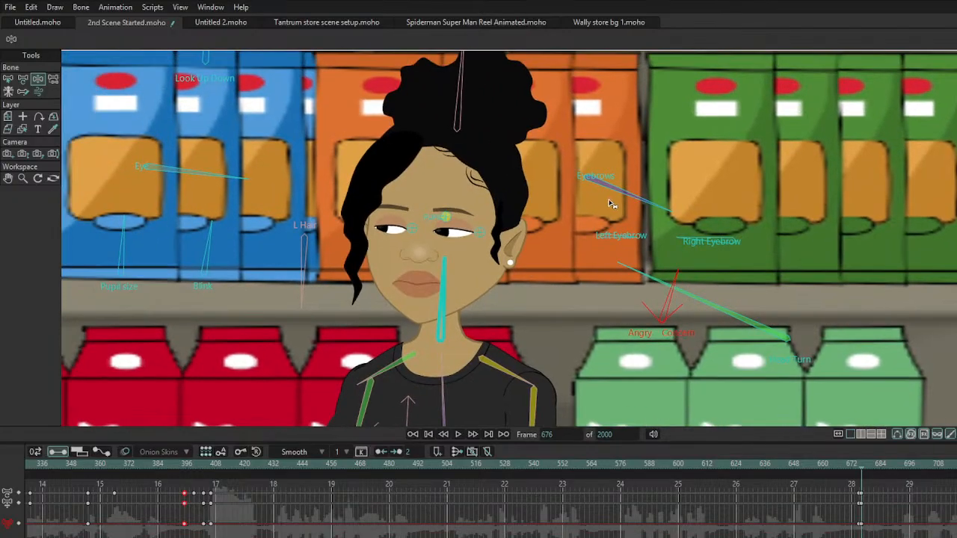
drag(222, 194, 199, 236)
click(208, 250)
scroll(347, 257, down, 2)
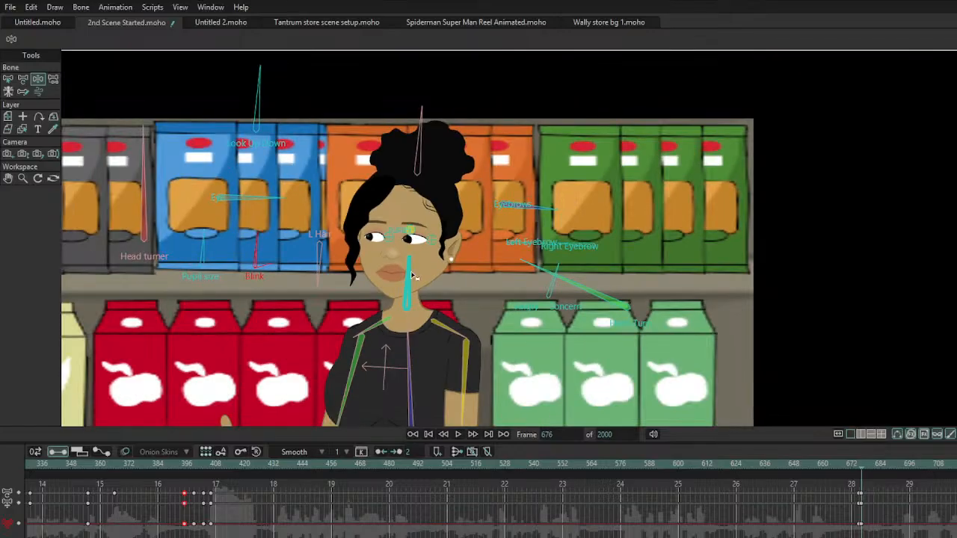
Step: Play the scene from about frame 402 through the camera cut to review the black-shirted woman's new pose
scroll(375, 260, down, 5)
scroll(395, 250, up, 3)
scroll(448, 256, down, 1)
scroll(448, 257, up, 6)
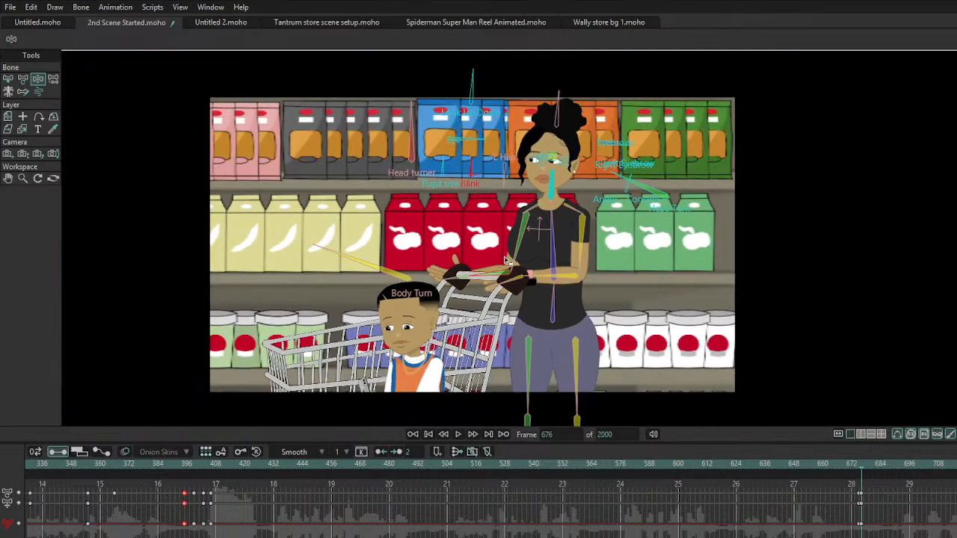
click(256, 464)
click(202, 464)
key(space)
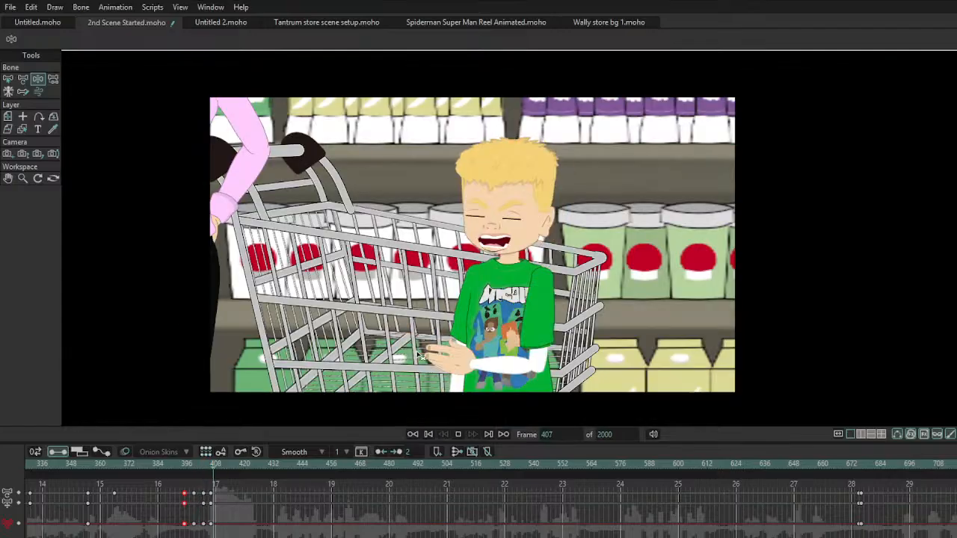
scroll(448, 353, up, 2)
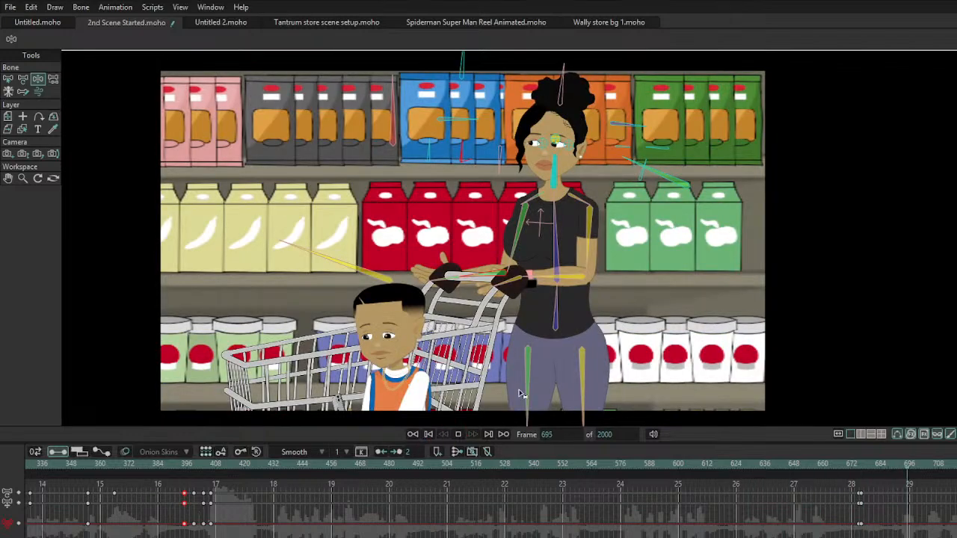
key(space)
Step: Hold the black-shirted woman's pose with keyframes at frame 685, and lean her torso toward the cart at frame 695
drag(863, 469, 885, 474)
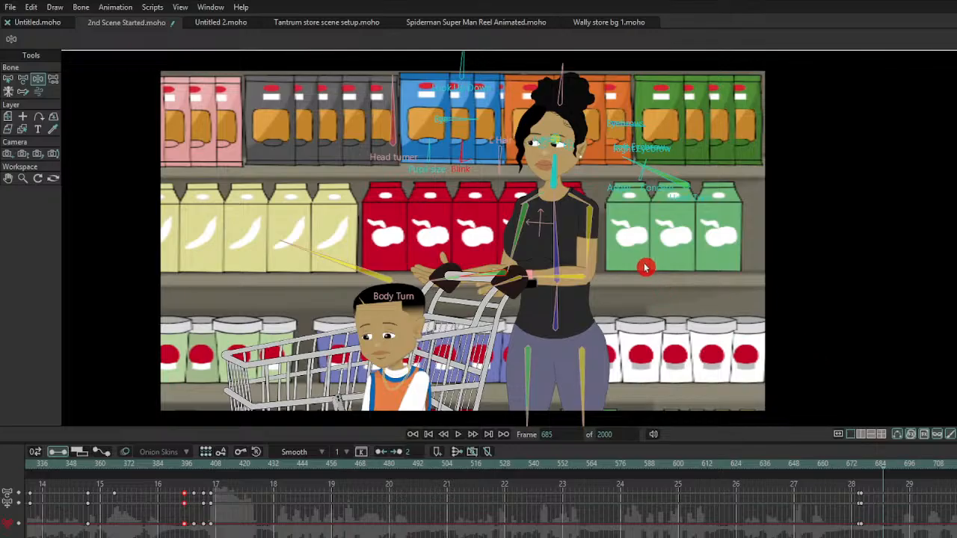
click(625, 300)
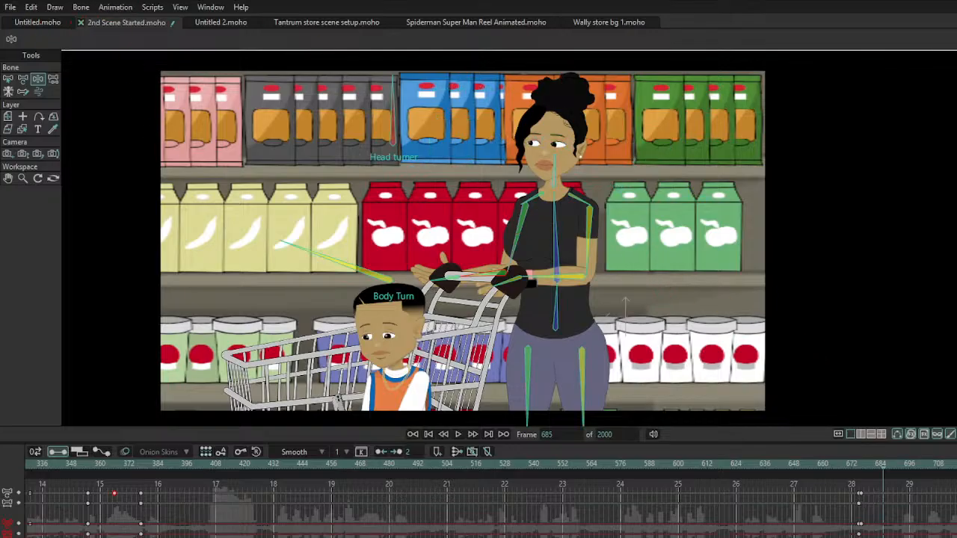
drag(884, 472, 910, 477)
scroll(561, 221, up, 3)
click(555, 310)
drag(555, 311, 551, 310)
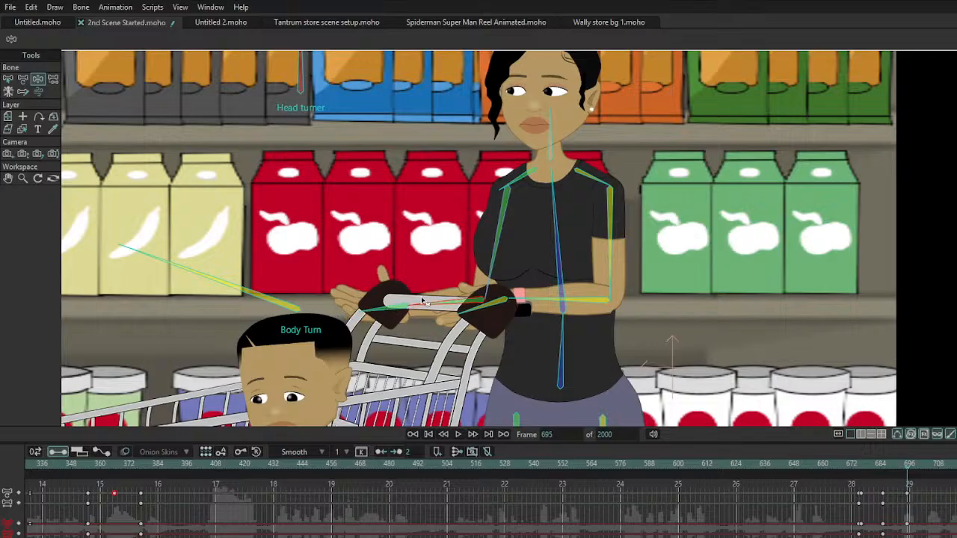
Step: Turn the black-shirted woman's head at frame 695 with the Head Turn bone and shift her pupils slightly toward the cart
drag(546, 250, 502, 327)
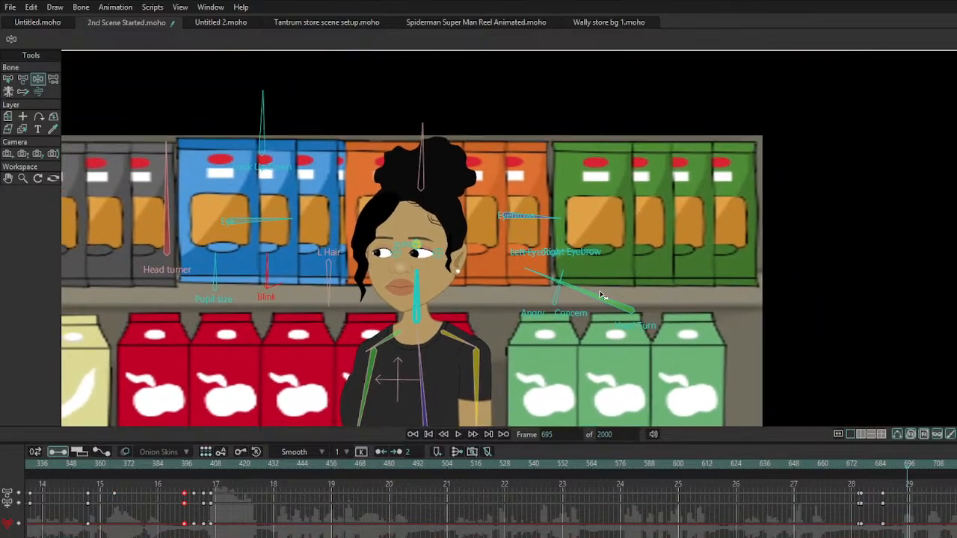
click(613, 292)
drag(618, 288, 610, 293)
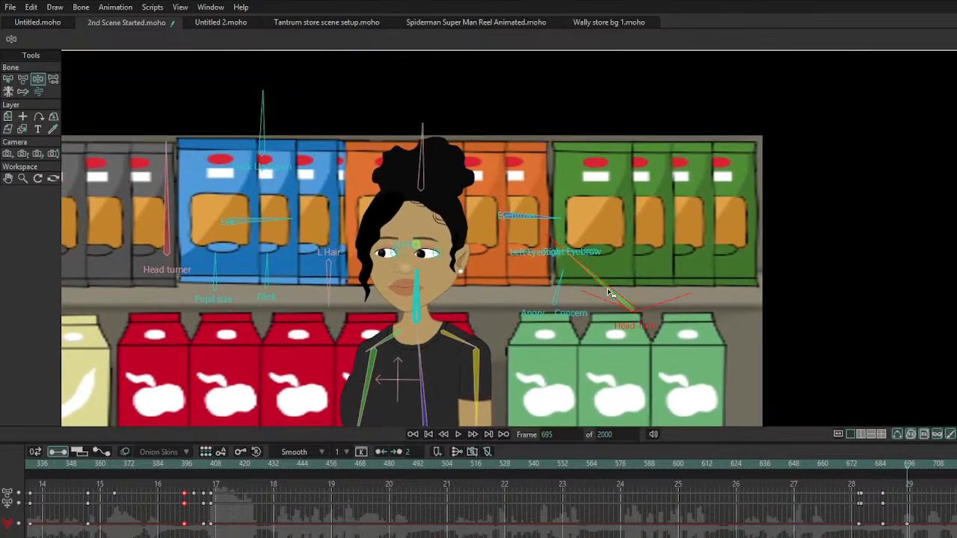
click(418, 248)
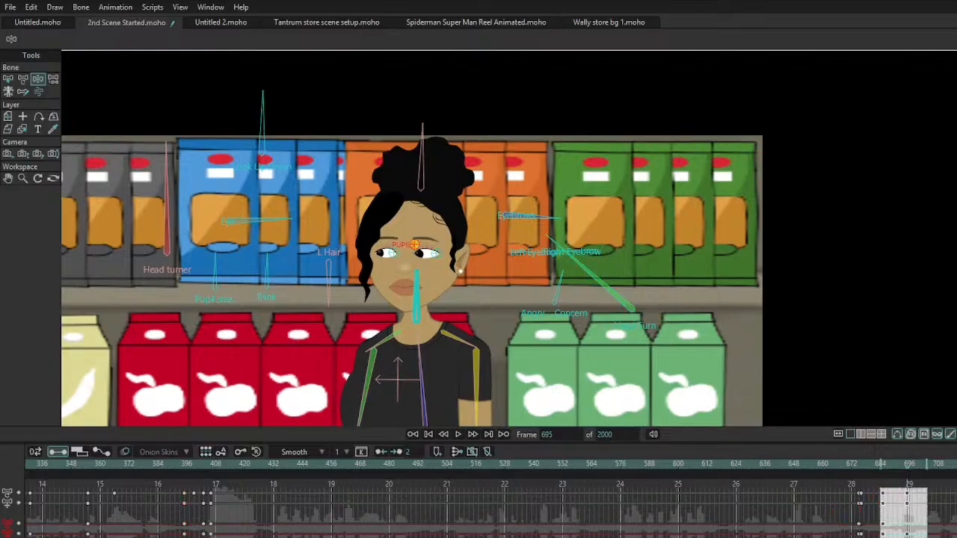
Step: Animate the black-shirted woman shaking her head by alternating the Head Turn bone at about frames 705, 714 and 721
click(881, 467)
key(ctrl+Right)
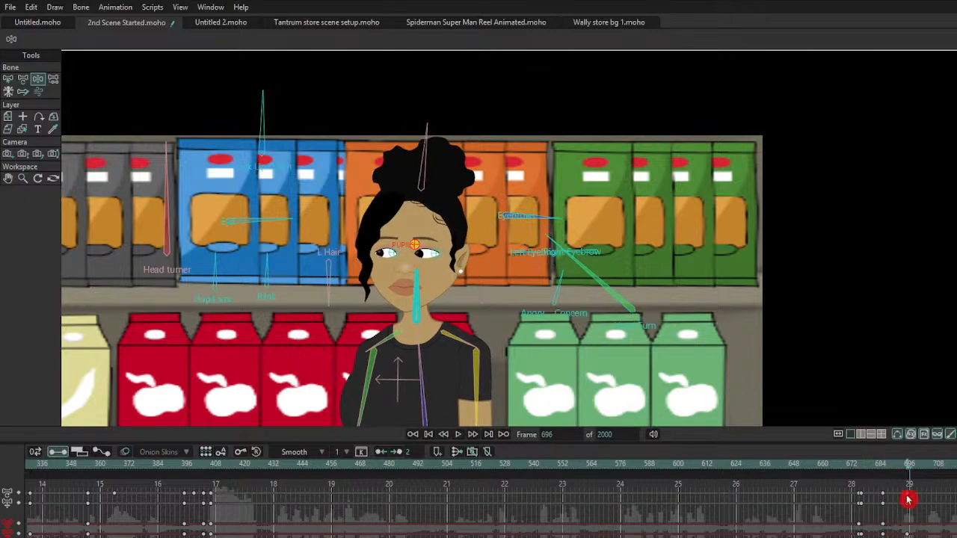
drag(893, 474, 933, 481)
drag(616, 265, 535, 320)
drag(930, 474, 947, 470)
drag(598, 302, 609, 291)
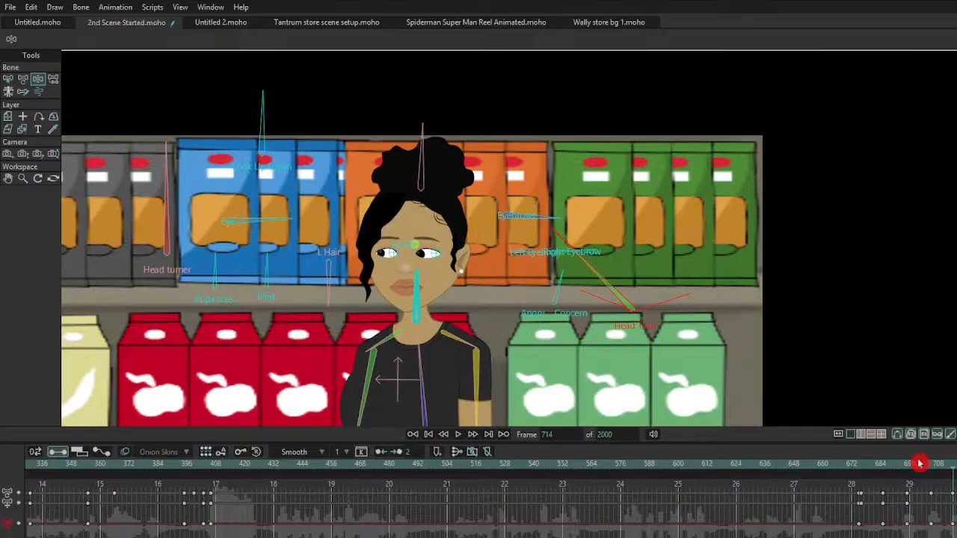
drag(611, 312, 509, 305)
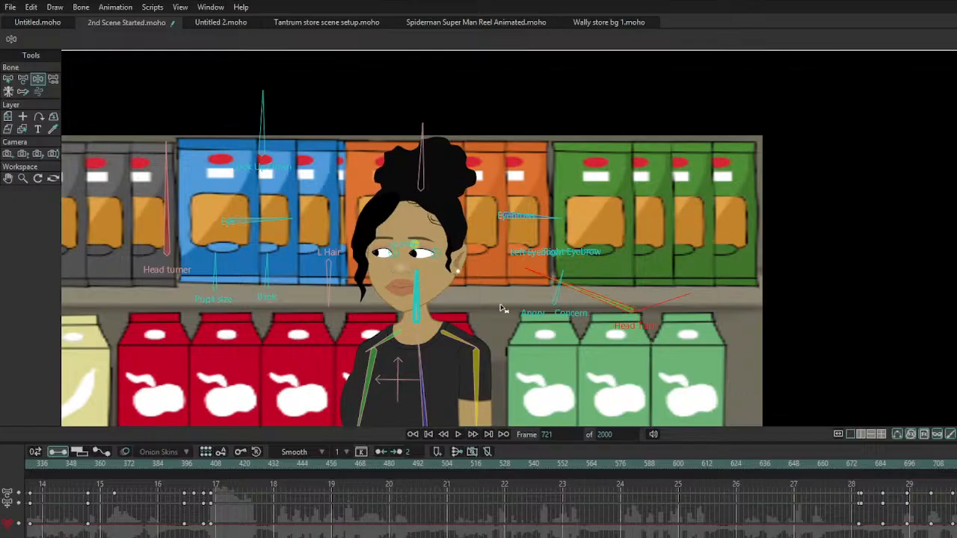
Step: Play the scene through the head shake to review its timing against the audio, stopping at frame 734
click(831, 466)
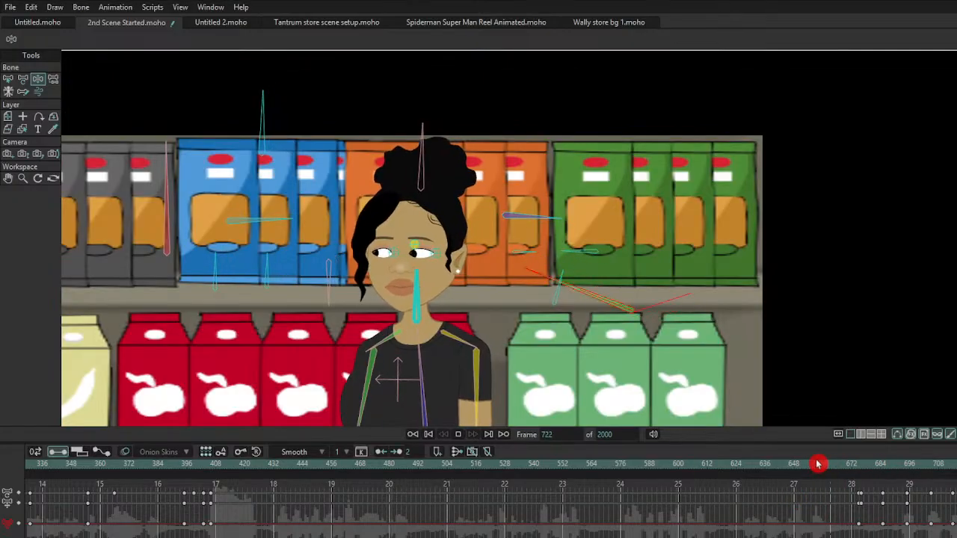
key(space)
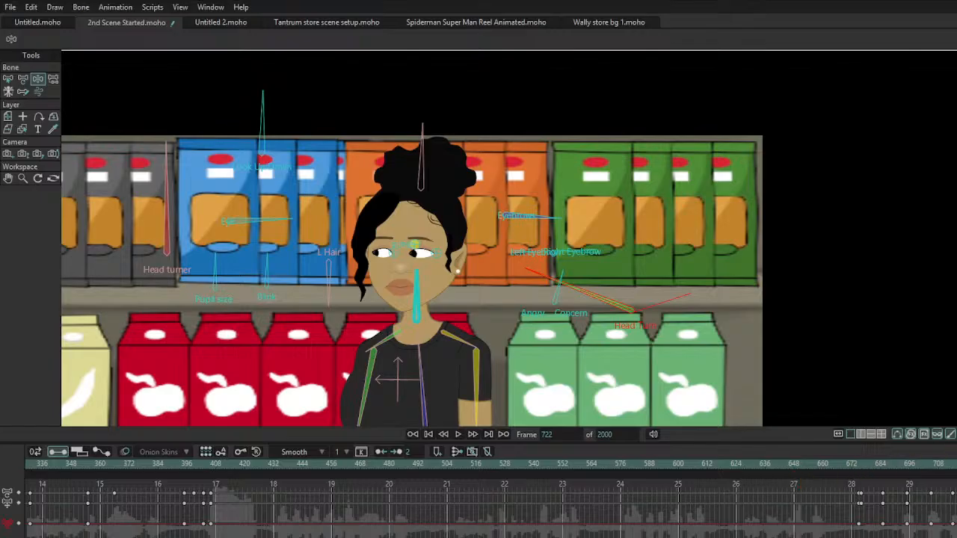
scroll(898, 462, down, 1)
key(space)
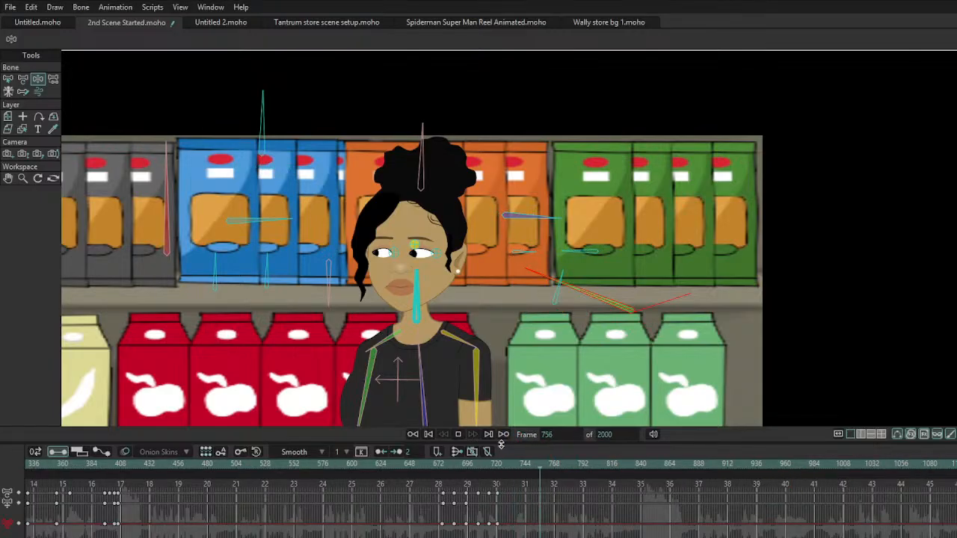
click(444, 468)
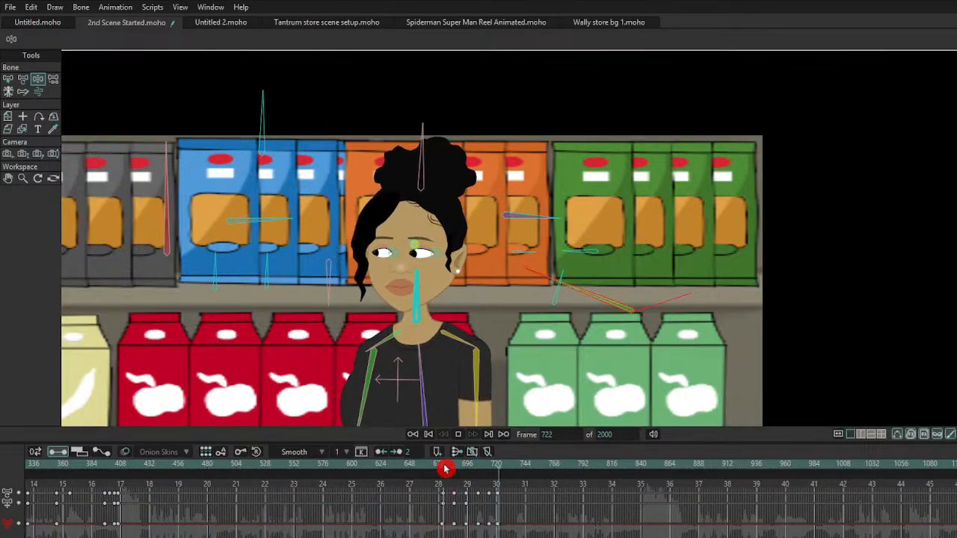
key(space)
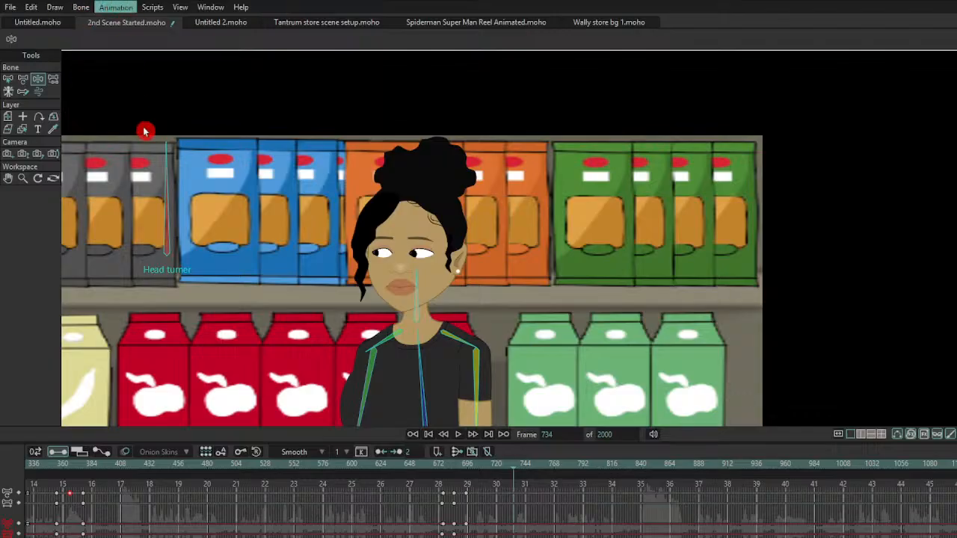
Step: Hold her pose with keyframes at frame 734, and at frame 741 lean her torso toward the cart and adjust her arms and head
scroll(658, 517, up, 1)
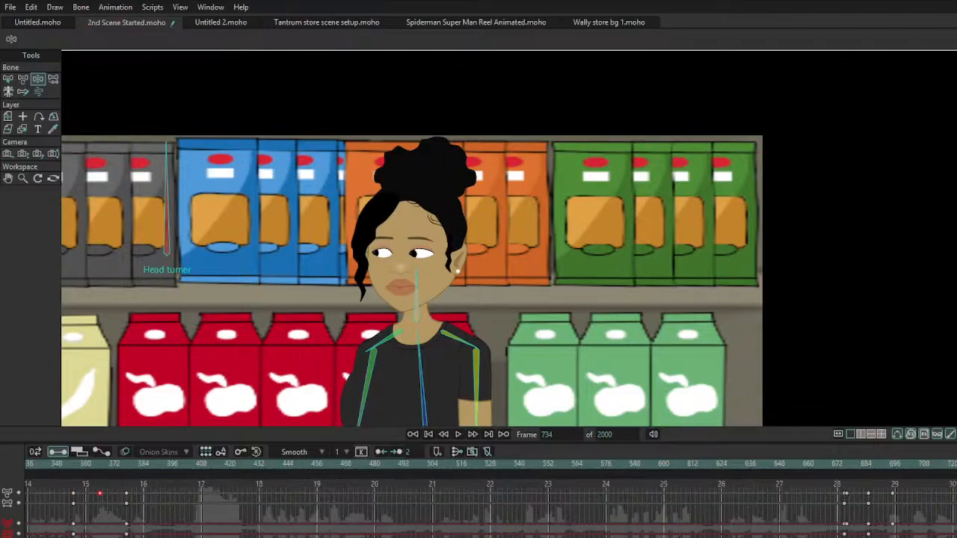
scroll(427, 499, right, 5)
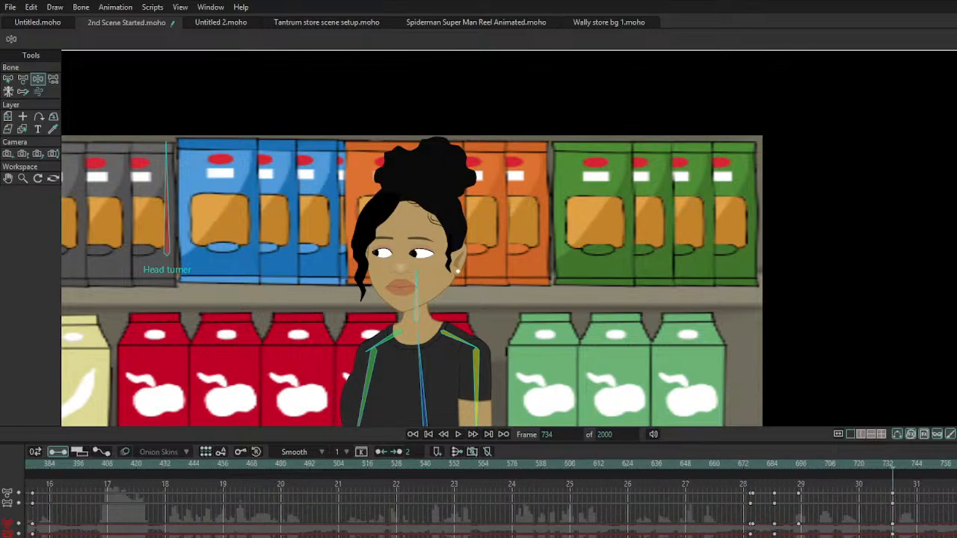
drag(381, 473, 394, 473)
drag(458, 306, 448, 304)
drag(442, 393, 432, 343)
drag(364, 350, 344, 338)
drag(451, 114, 457, 115)
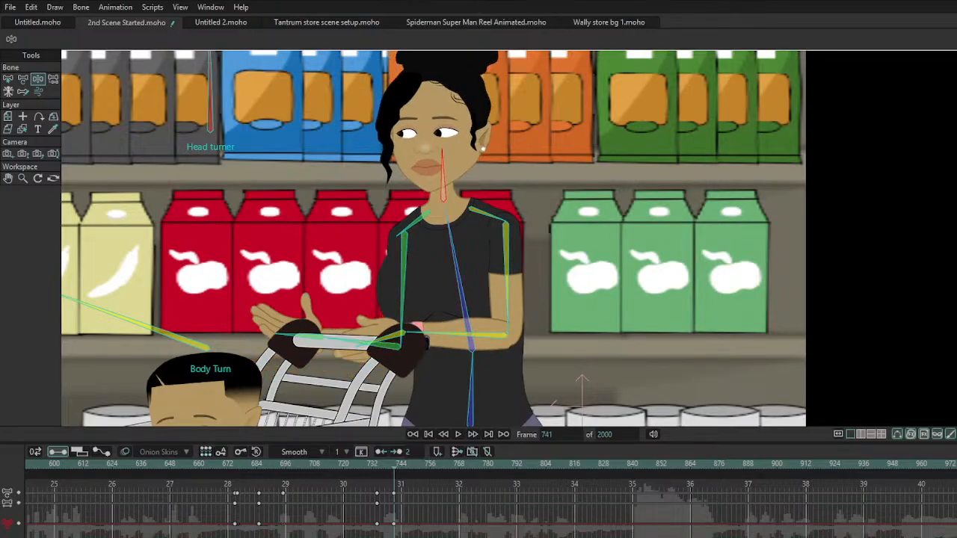
Step: Give her an angry look at frame 741 by lowering her eyelids slightly with the Blink bone and rotating the Angry Concern bone toward Angry
scroll(438, 184, up, 3)
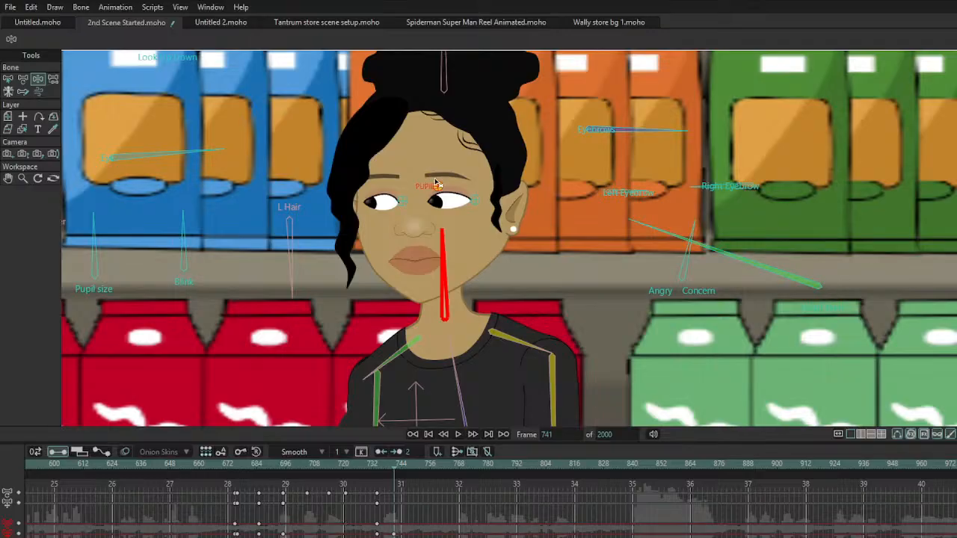
scroll(604, 187, down, 2)
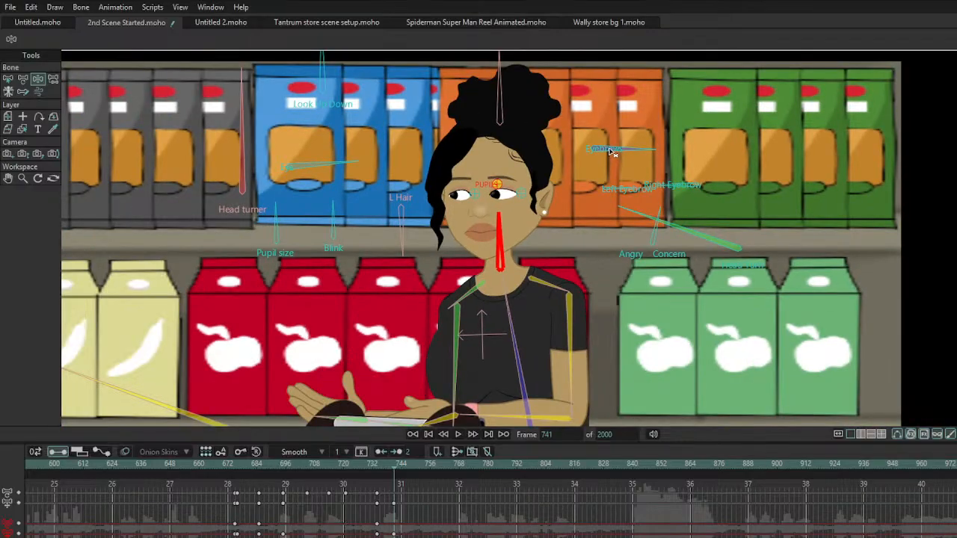
drag(329, 221, 334, 221)
drag(656, 236, 641, 238)
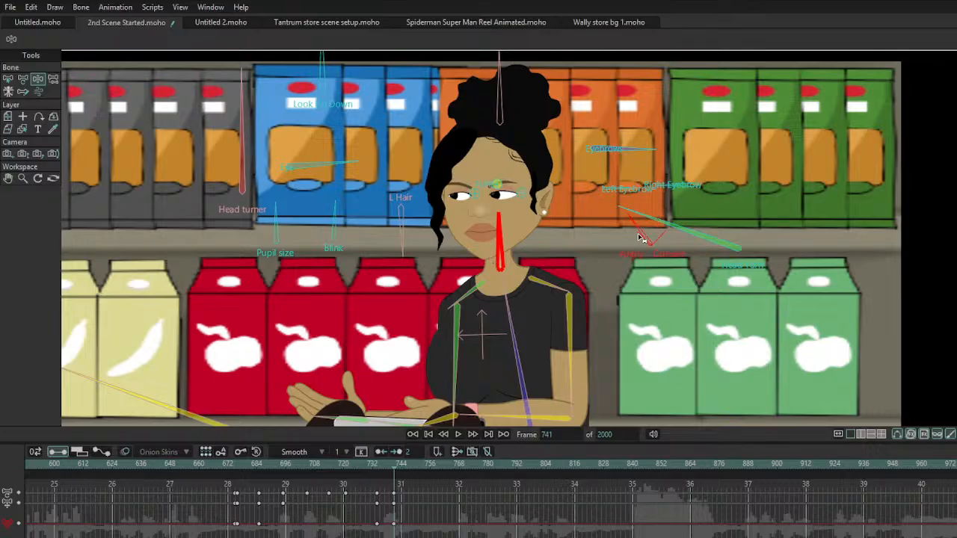
Step: Move the lean keyframes from frame 741 to about frame 743 and replay the motion up to frame 766
key(space)
key(space)
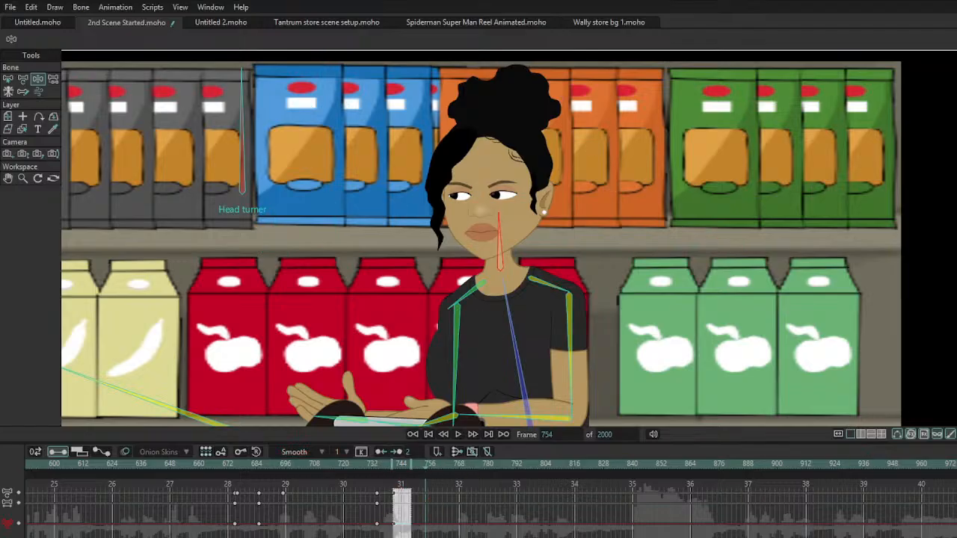
click(393, 523)
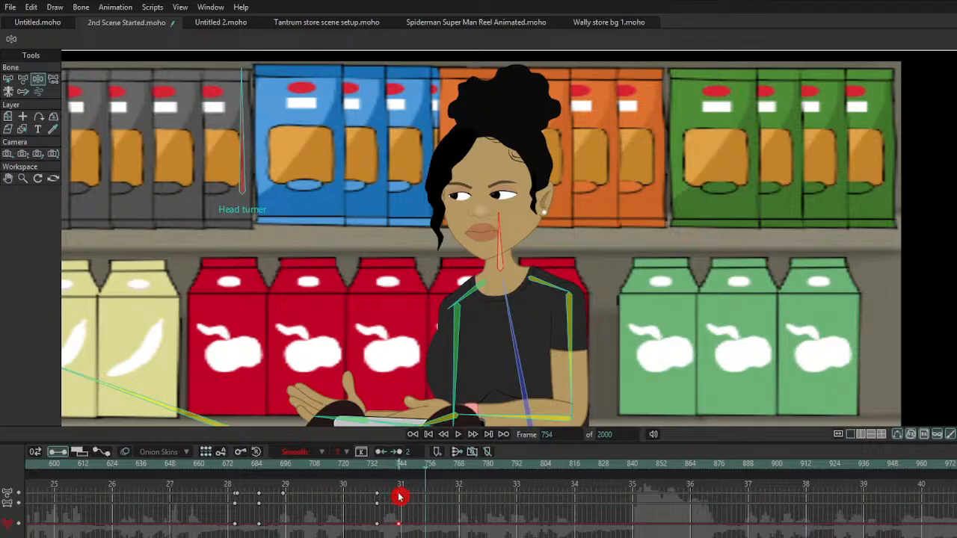
click(377, 465)
key(space)
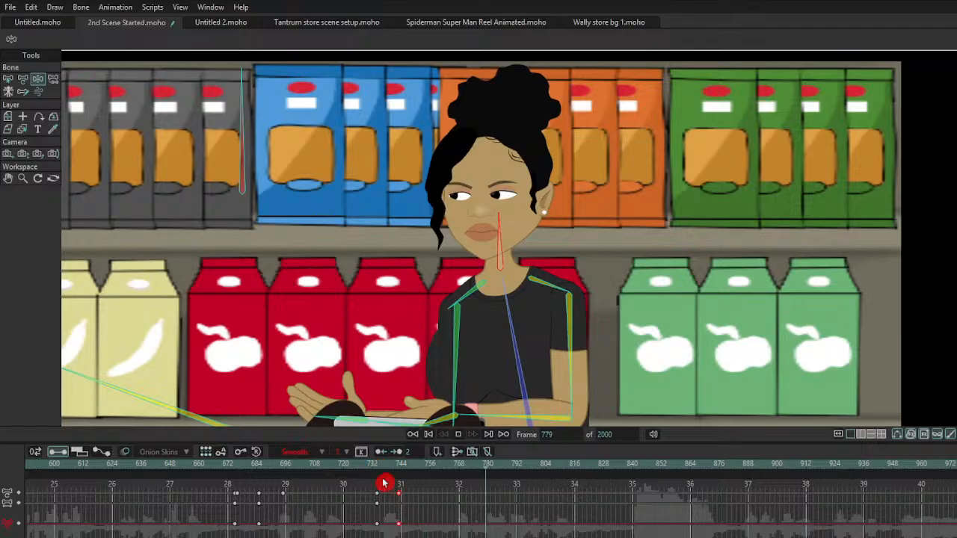
click(381, 465)
click(444, 480)
key(space)
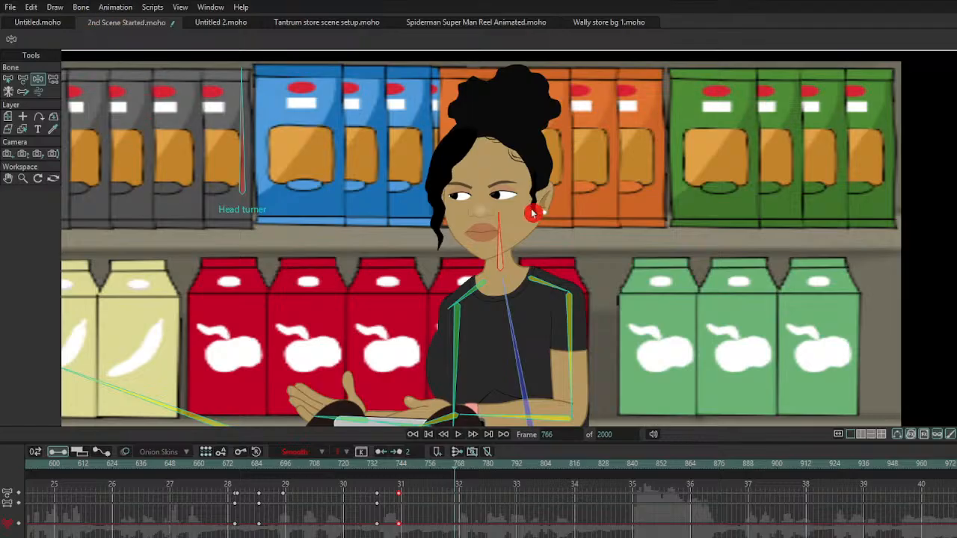
Step: Hold the pose at frame 766, and at frame 774 lean her torso back and reposition her arms and head
drag(458, 469, 472, 467)
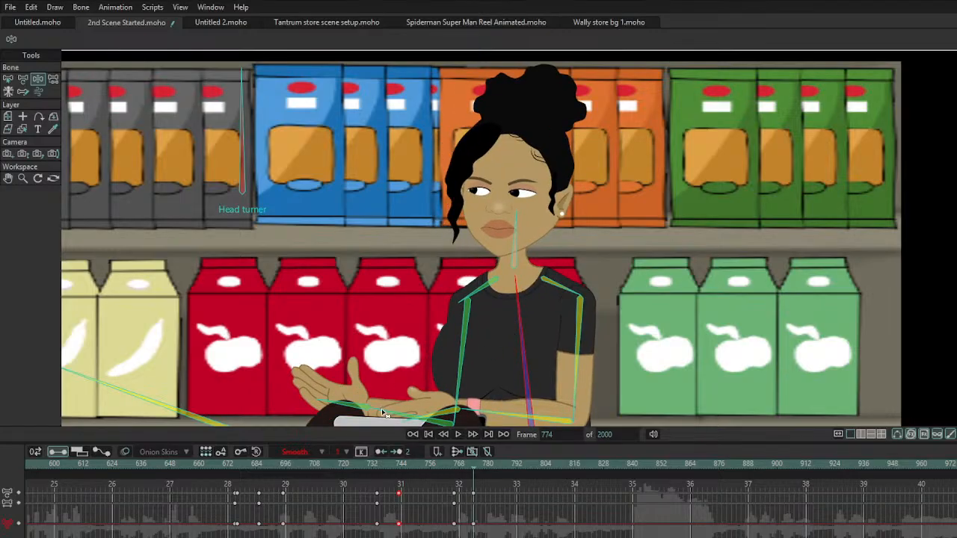
drag(386, 429, 504, 427)
click(517, 250)
drag(517, 251, 443, 322)
Step: Change her expression at frame 774 by moving the pupils, rotating the Eyebrows bone and lowering the eyelids with the Blink bone
scroll(486, 252, up, 3)
drag(406, 270, 420, 270)
drag(656, 242, 654, 215)
drag(228, 317, 293, 283)
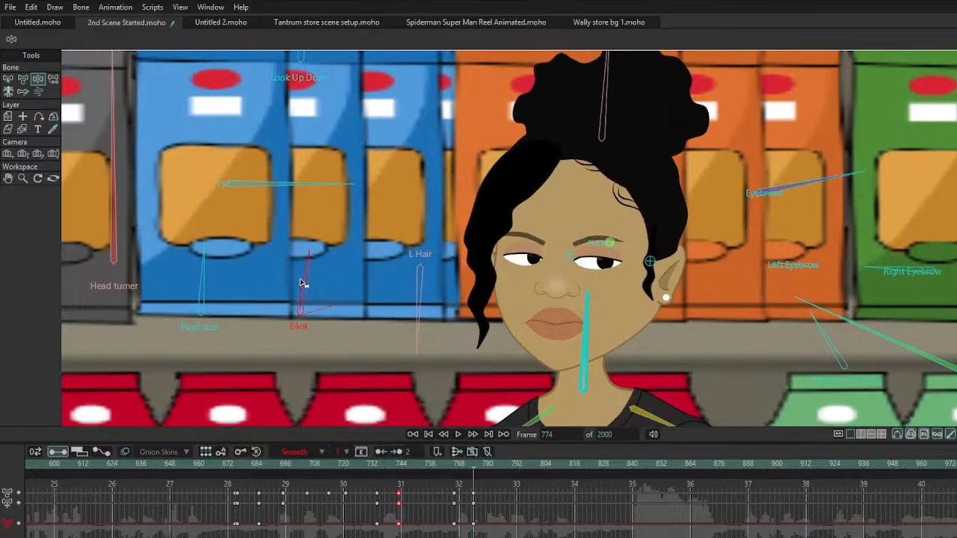
click(608, 243)
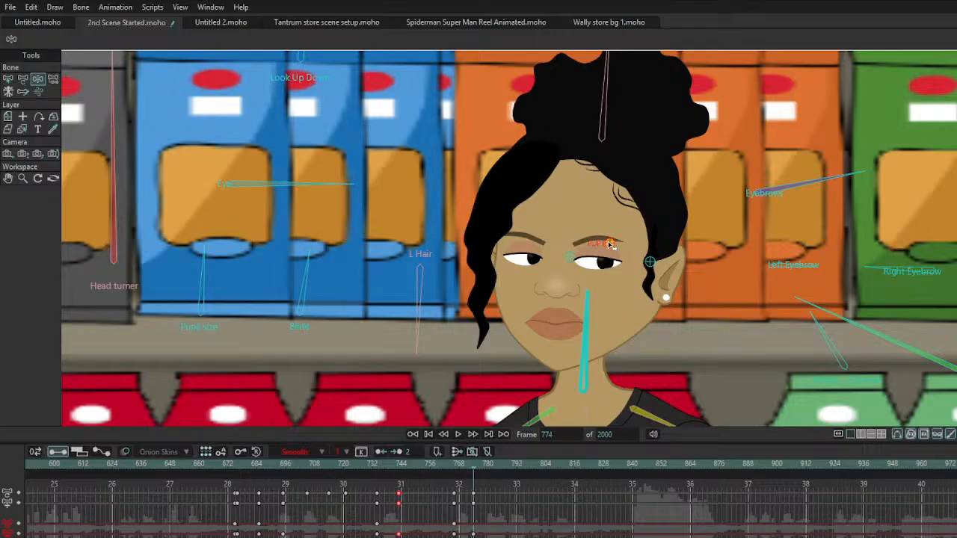
Step: Raise her pupils at frame 770 to create an eye roll, and play the movement through to frame 804
click(464, 472)
drag(463, 471, 466, 471)
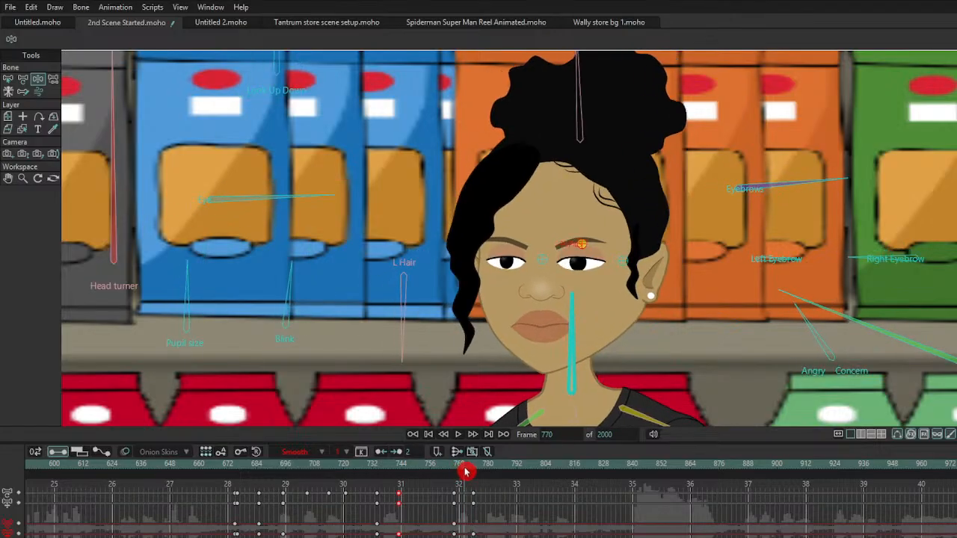
drag(579, 249, 580, 245)
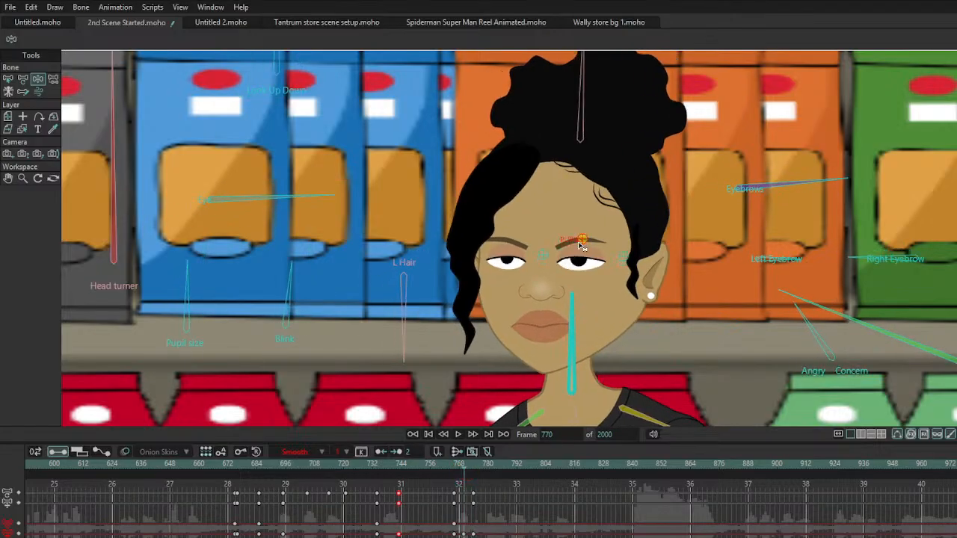
click(453, 471)
key(space)
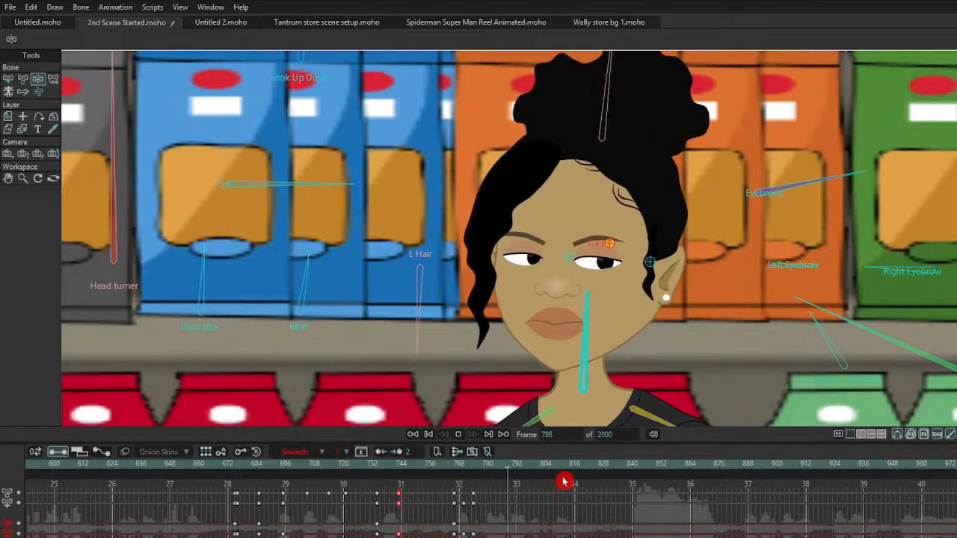
key(space)
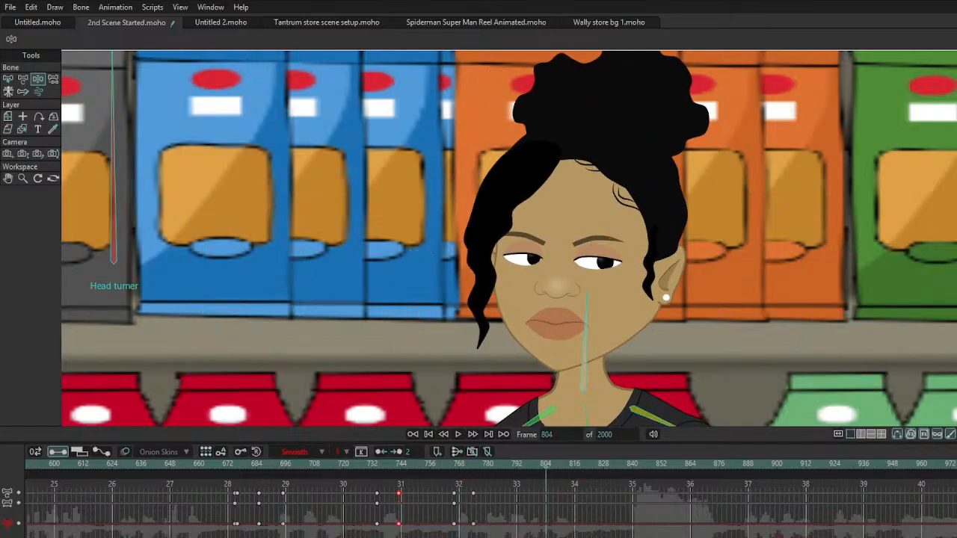
Step: Hold her pose with keyframes at frame 804, and at frame 816 lean her torso forward, adjust her arms and shift her pupils toward the cart
click(131, 8)
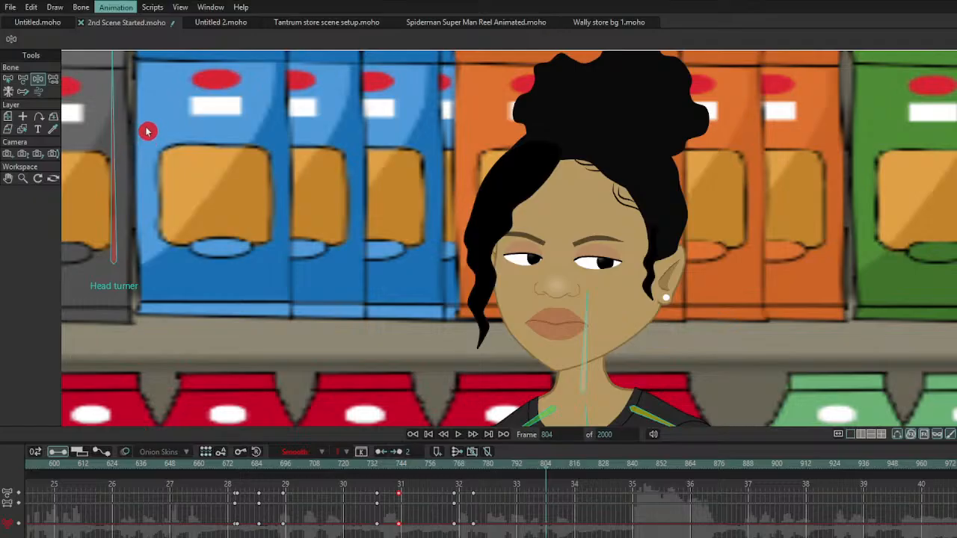
click(147, 133)
drag(540, 465, 575, 465)
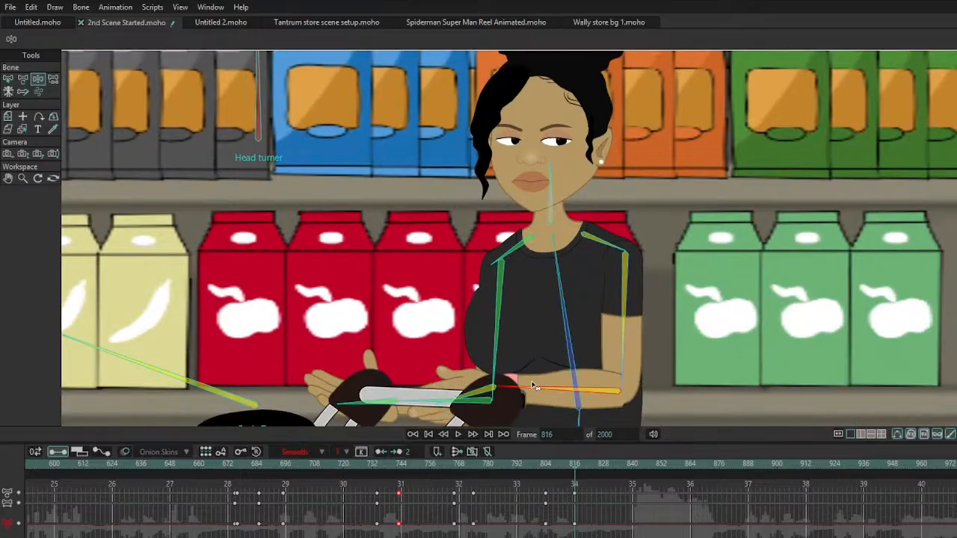
drag(405, 397, 418, 393)
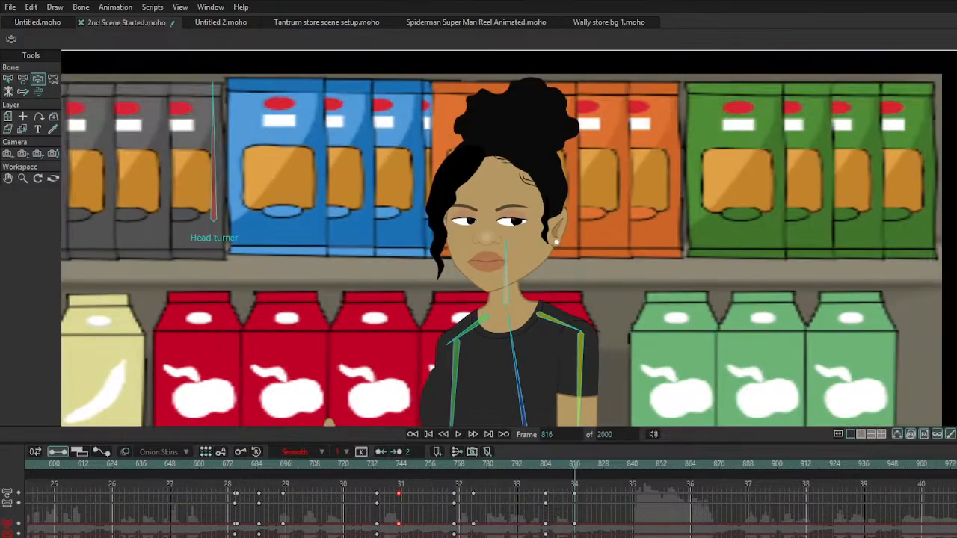
scroll(618, 255, up, 5)
drag(431, 185, 439, 185)
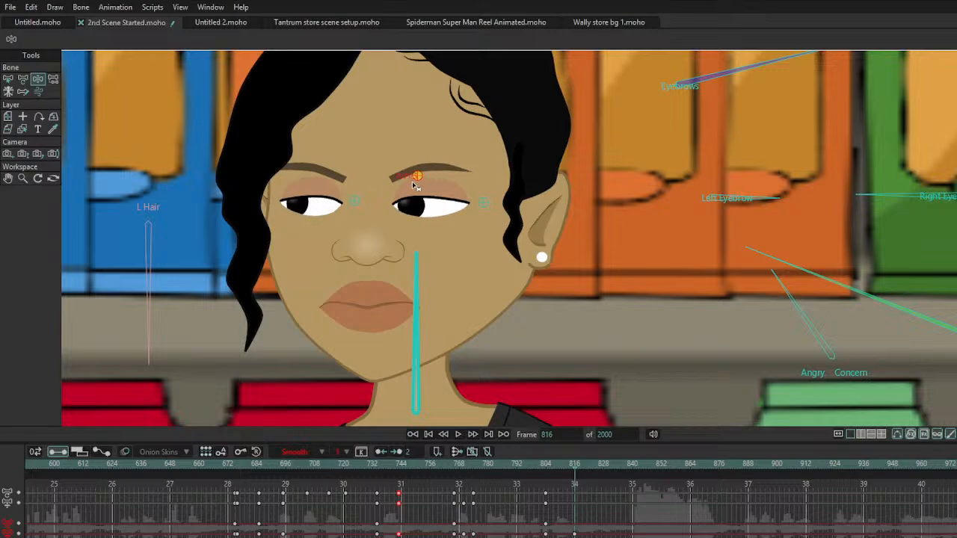
scroll(487, 216, down, 4)
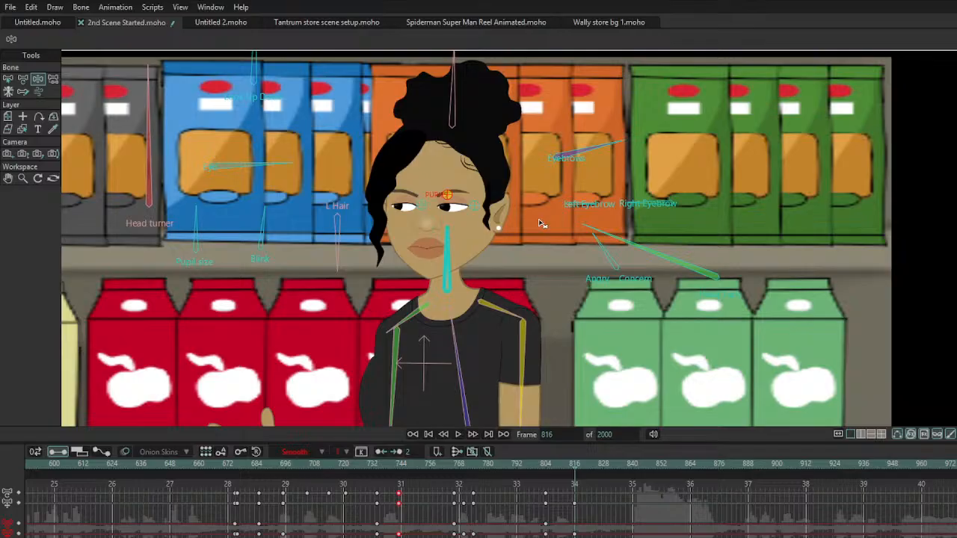
Step: Play the scene from about frame 676 to review the black-shirted woman's full performance, and return to the start of her shot
click(236, 470)
click(459, 434)
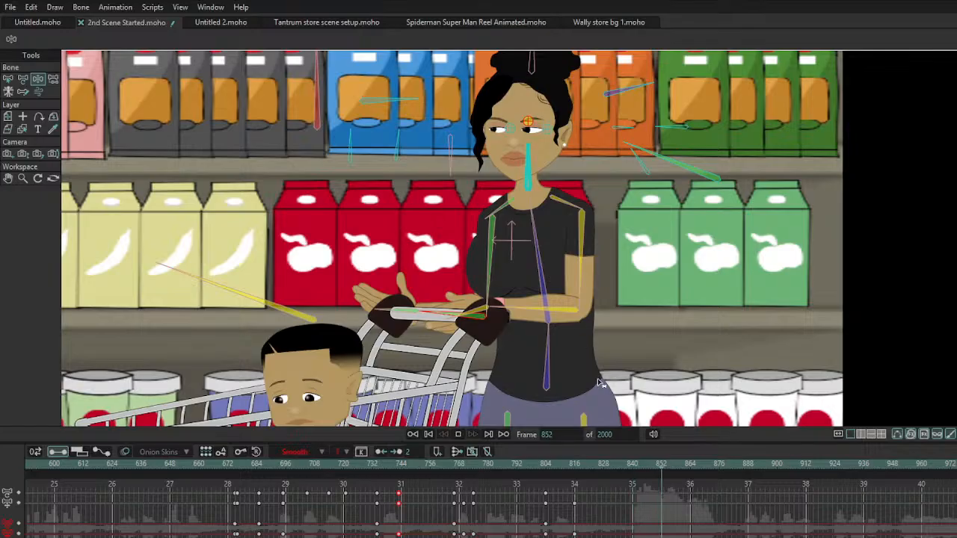
drag(555, 466, 239, 467)
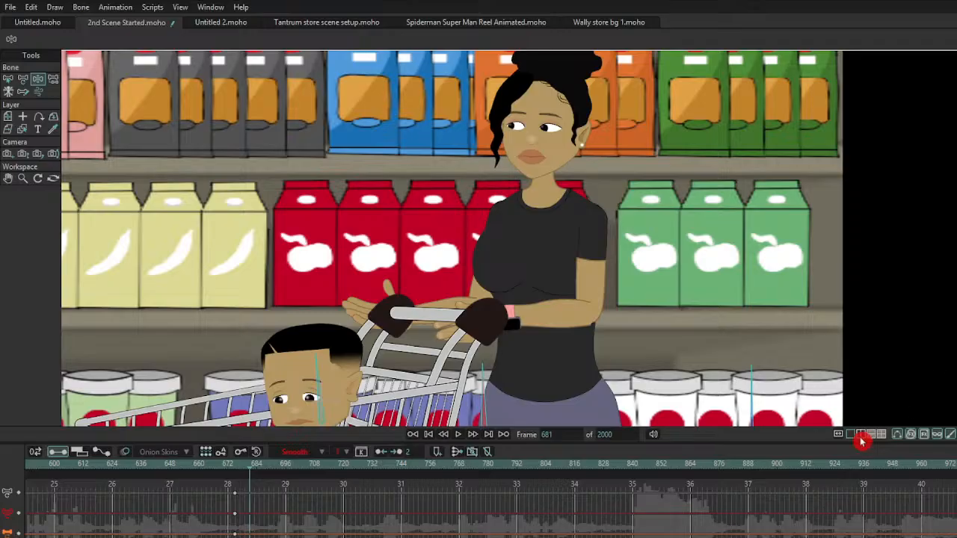
Step: Pose the boy in the cart at frame 681 by adjusting his arm, torso and head, and play back the movement
scroll(314, 229, down, 2)
drag(322, 230, 355, 141)
scroll(355, 141, up, 2)
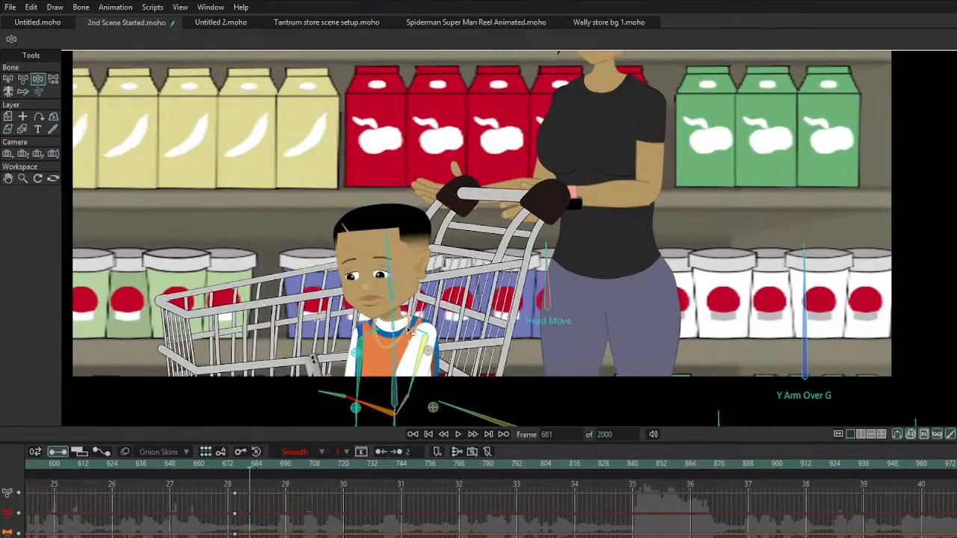
drag(390, 350, 432, 411)
drag(397, 347, 391, 340)
drag(404, 230, 410, 234)
click(231, 468)
key(space)
key(space)
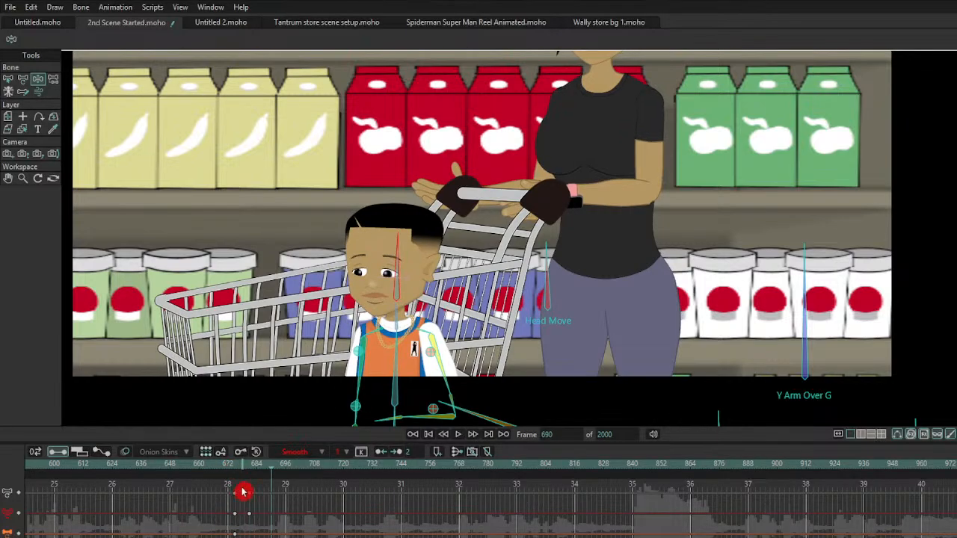
Step: Move the boy's pose keyframes to frame 685 and replay the slower movement from the start of the shot
drag(253, 504, 259, 500)
click(237, 469)
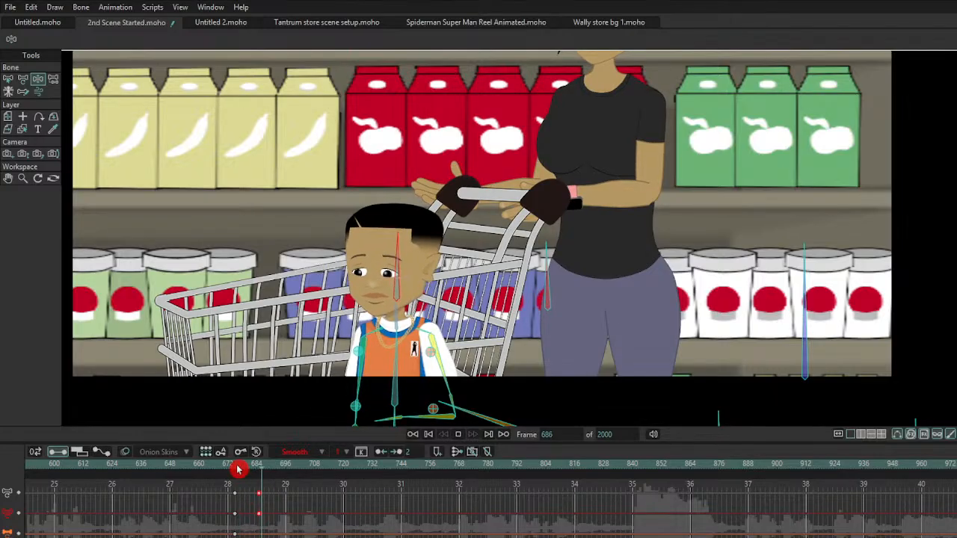
click(259, 470)
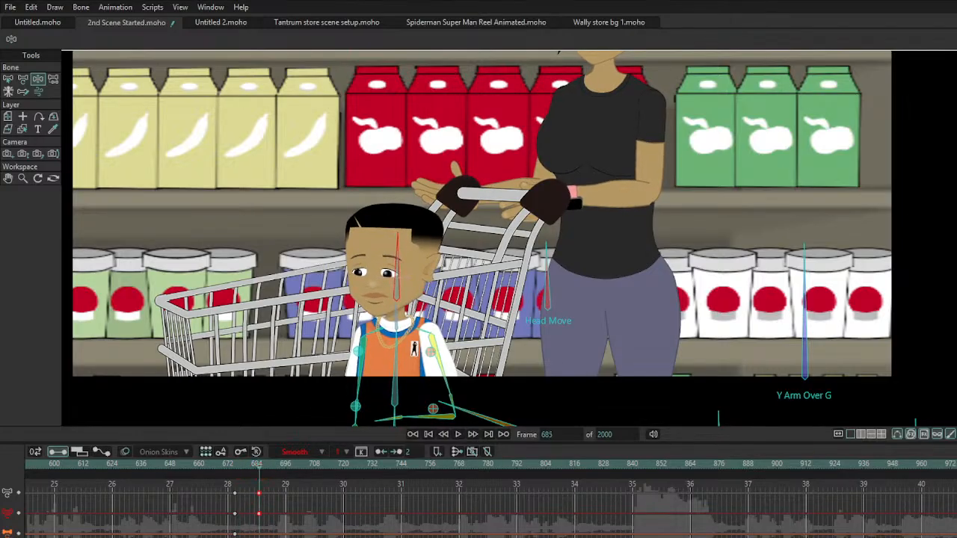
Step: Play the shot from frame 675 to review the boy's head movement alongside his mother's performance
scroll(456, 297, up, 5)
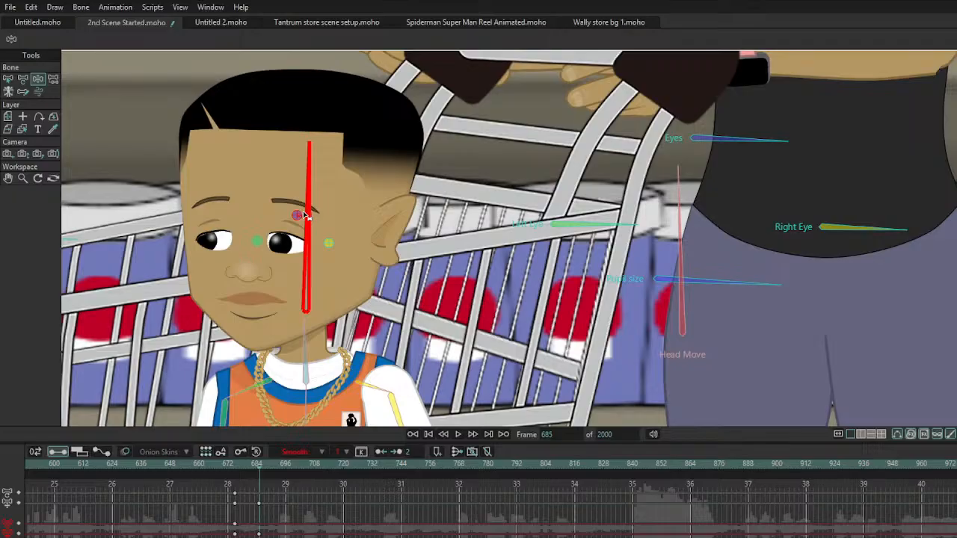
key(space)
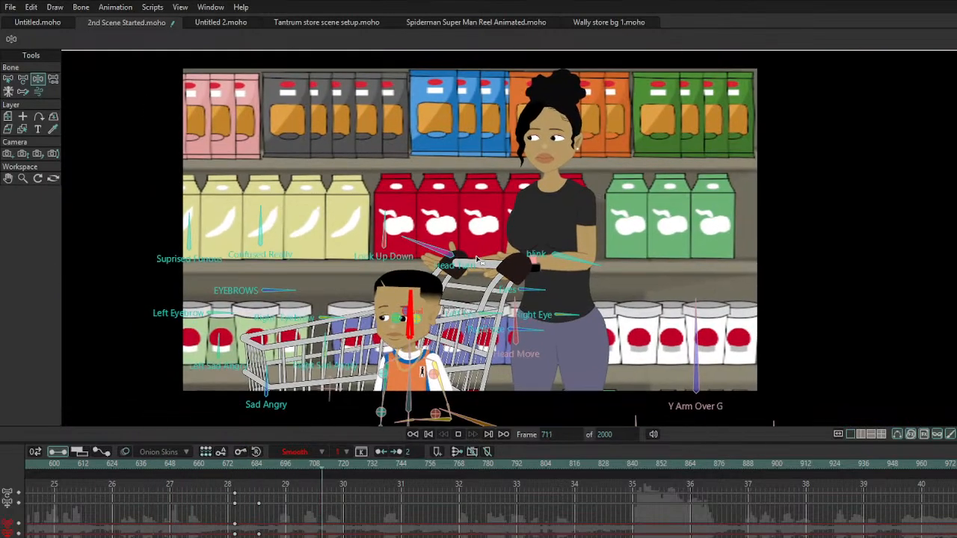
key(space)
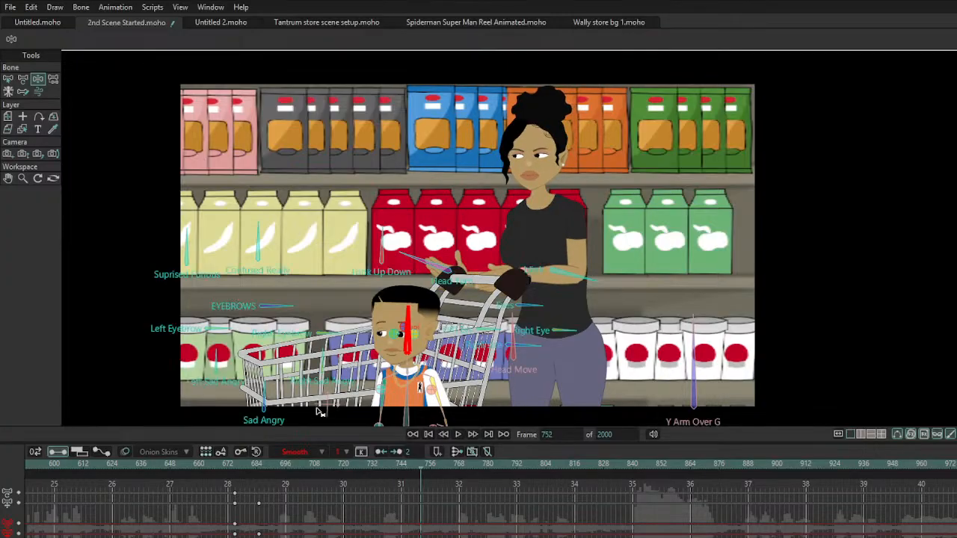
click(234, 470)
key(space)
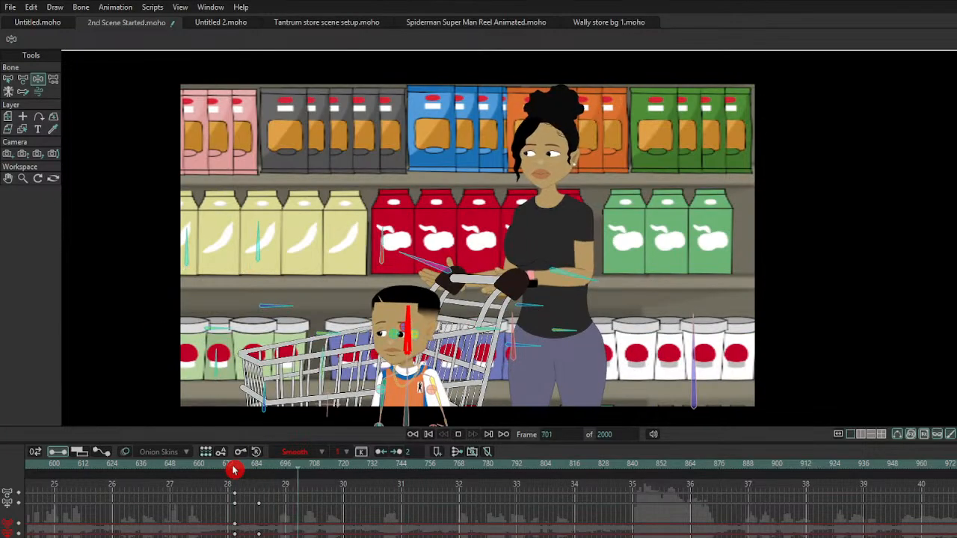
key(space)
Step: Change the boy's expression at frame 685 by opening his eyelids with the blink bone and rotating the EYEBROWS and Suprised Furious bones
drag(235, 469, 261, 472)
scroll(332, 412, up, 5)
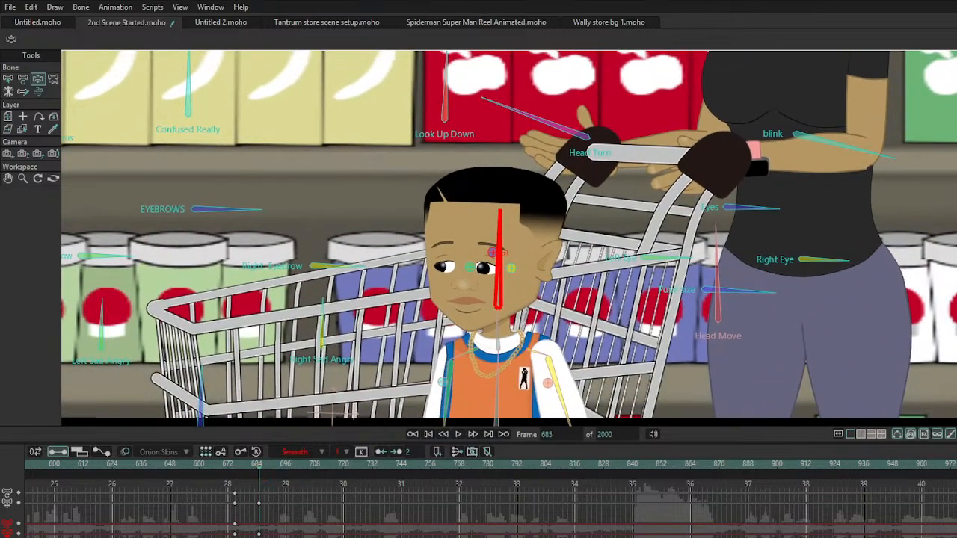
drag(593, 258, 575, 282)
drag(236, 259, 369, 246)
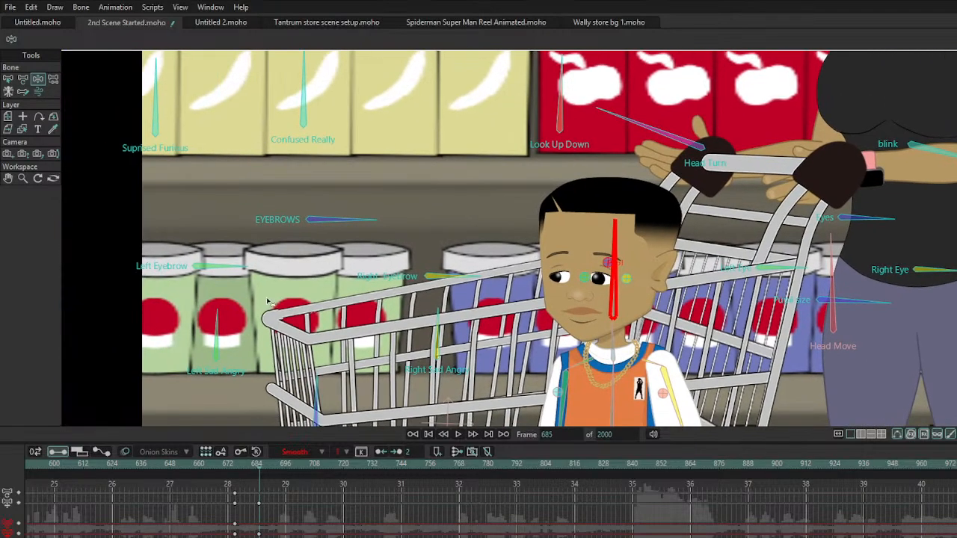
scroll(457, 311, down, 3)
drag(457, 310, 354, 314)
scroll(553, 320, up, 3)
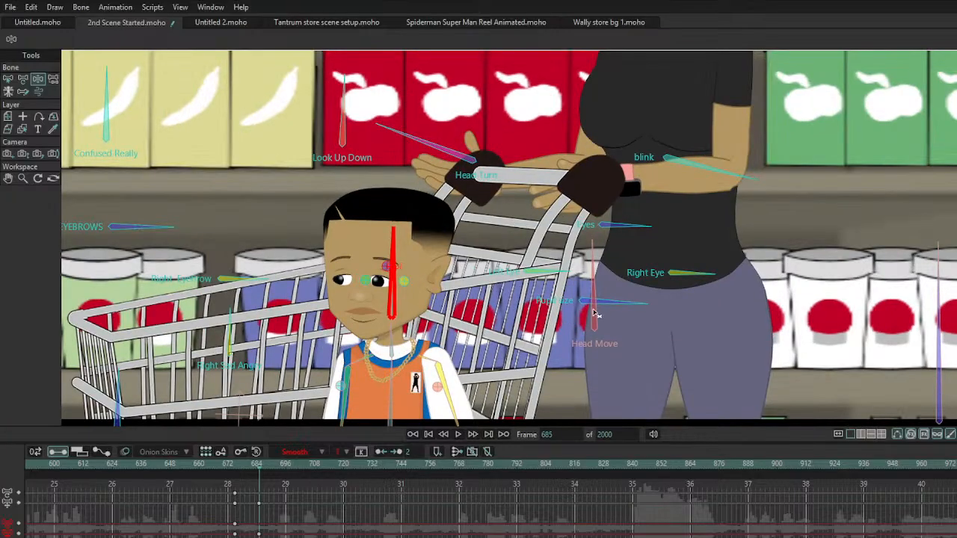
drag(591, 314, 695, 320)
drag(790, 166, 652, 209)
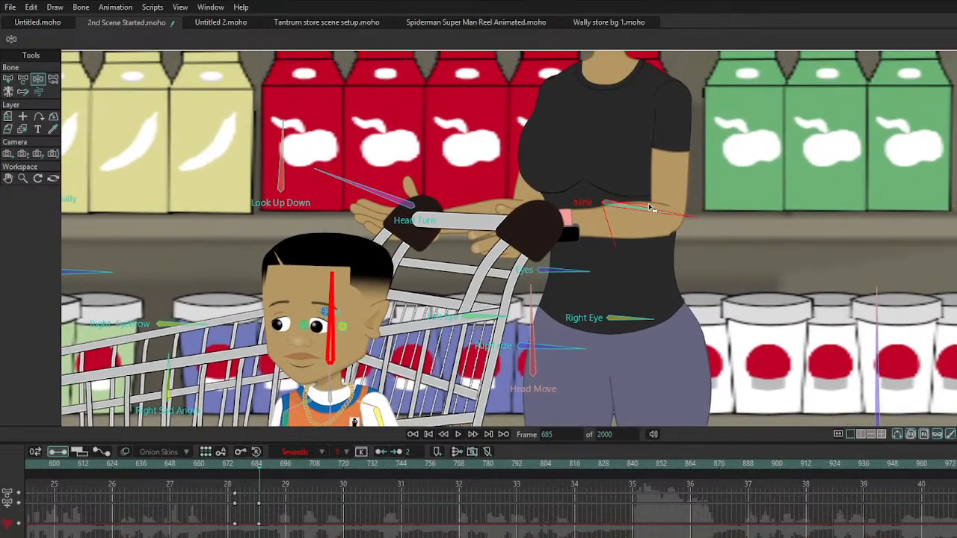
click(578, 274)
click(261, 248)
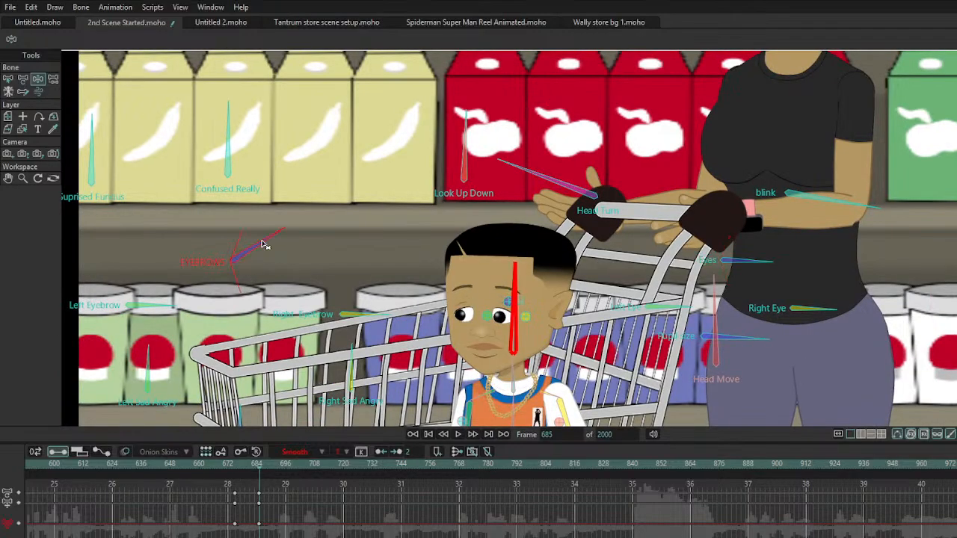
drag(91, 146, 92, 161)
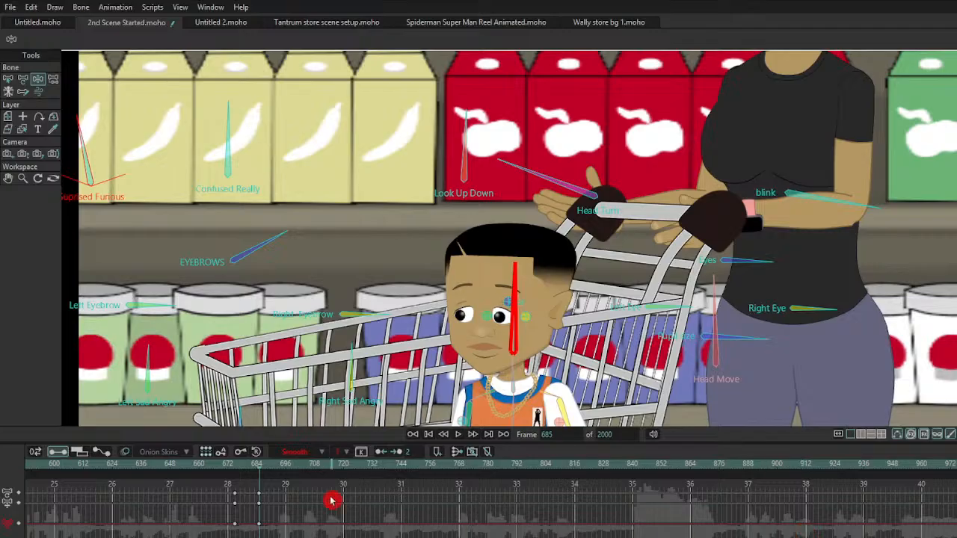
Step: Switch the boy's mouth to Rest at frame 675, and hold his pose with keyframes at frame 695
click(235, 468)
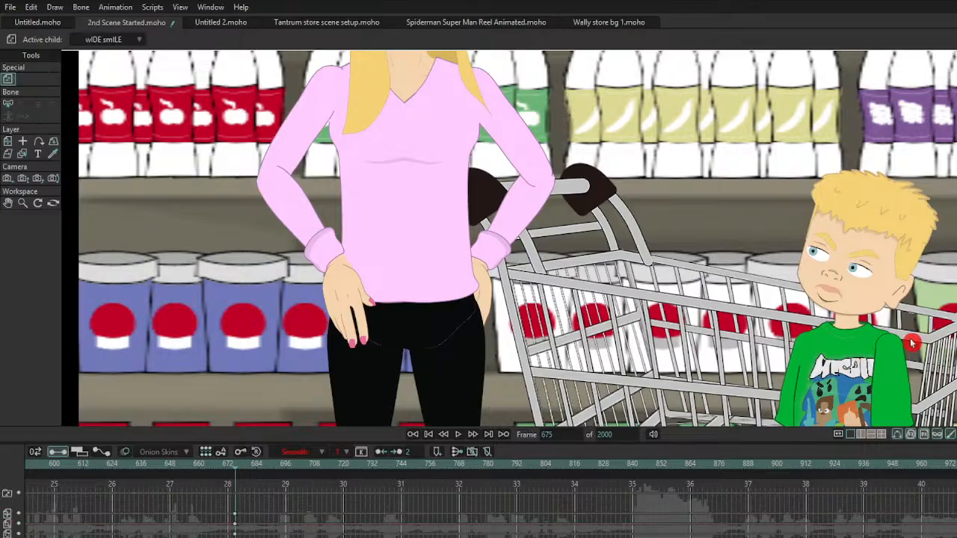
click(799, 337)
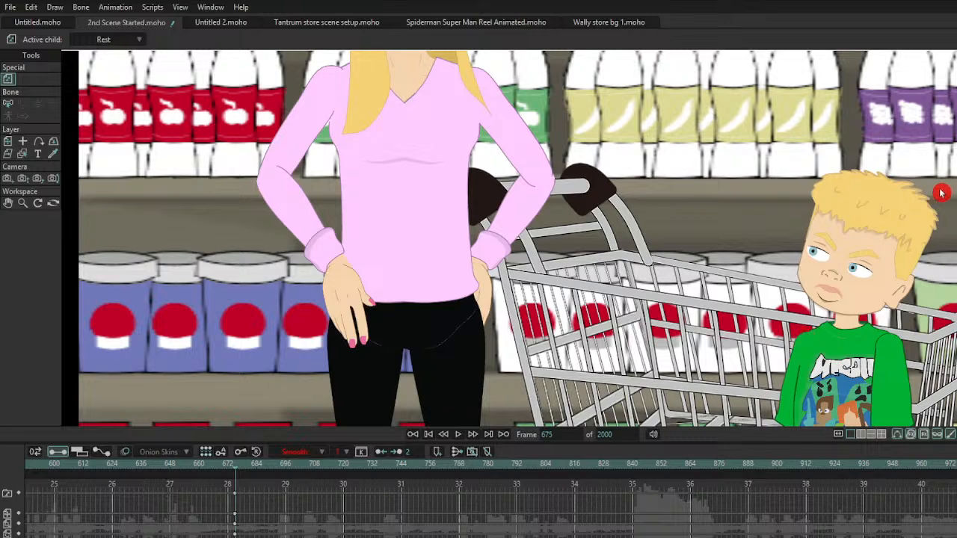
click(458, 435)
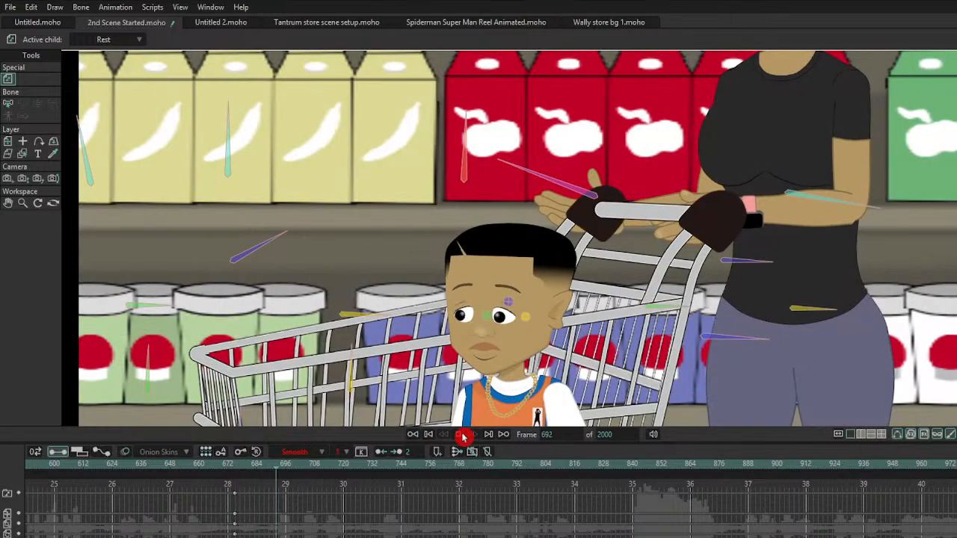
click(458, 434)
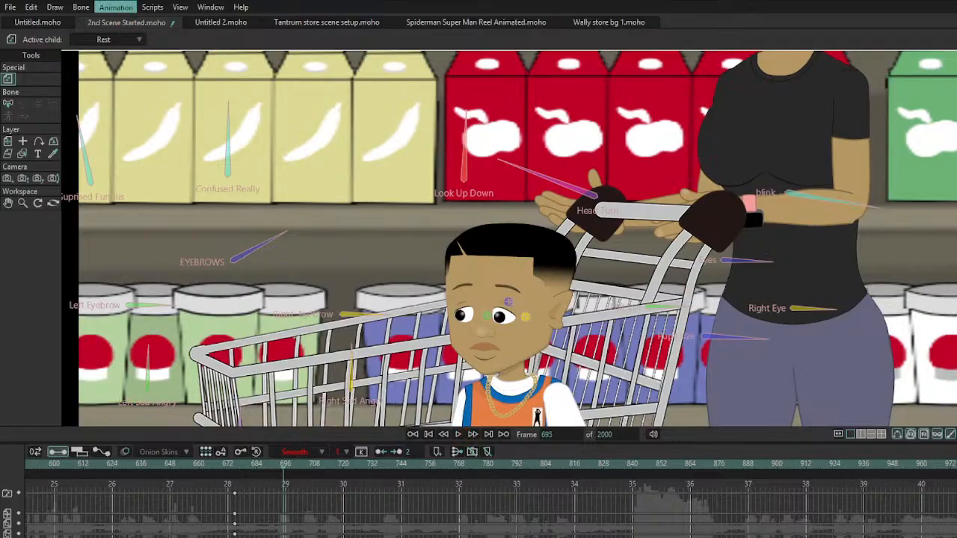
ctrl+alt+click(508, 302)
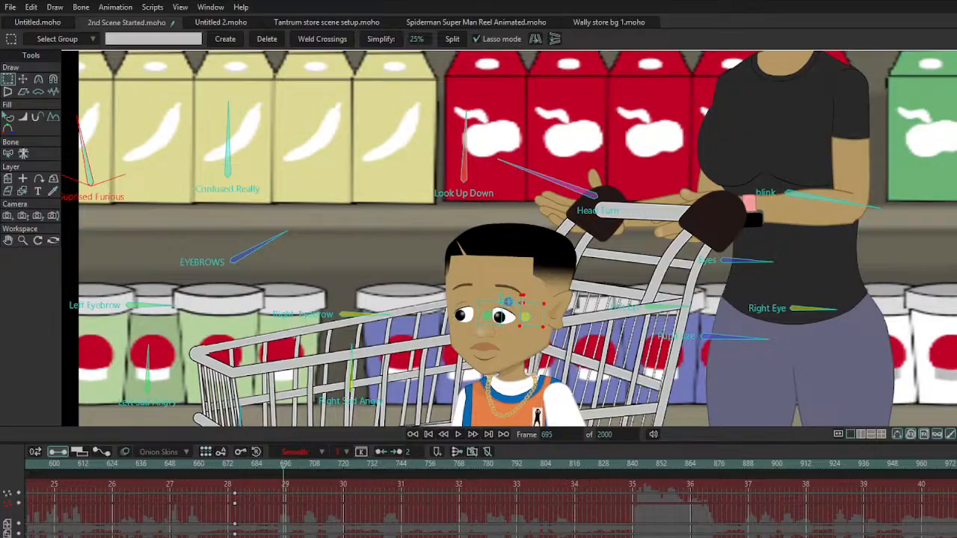
ctrl+alt+click(521, 302)
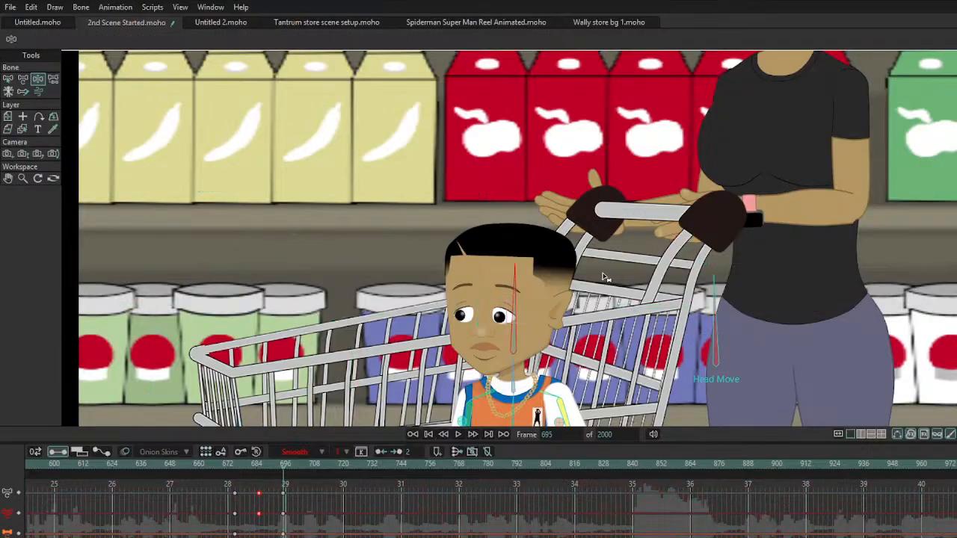
Step: Try applying the walking cycle to the boy from frame 700, play it, and delete its keyframes
key(ctrl+Right)
key(ctrl+Right)
key(ctrl+Right)
key(ctrl+Right)
key(ctrl+Right)
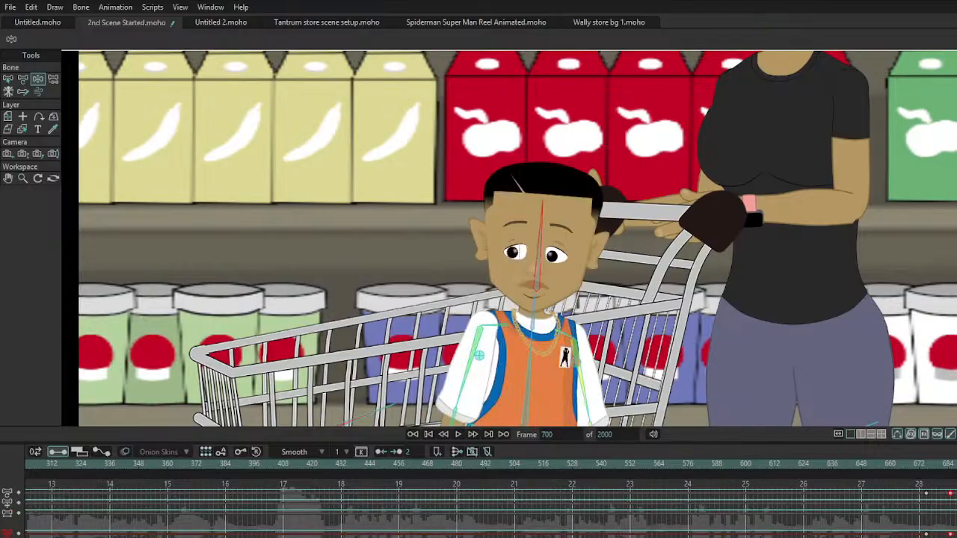
scroll(449, 486, down, 5)
click(458, 472)
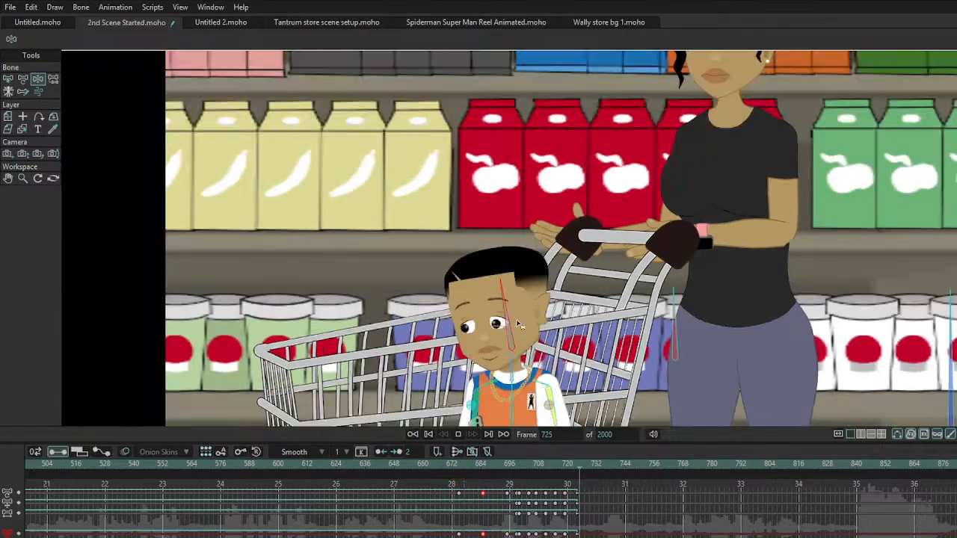
scroll(518, 324, down, 2)
drag(518, 324, 509, 233)
click(537, 484)
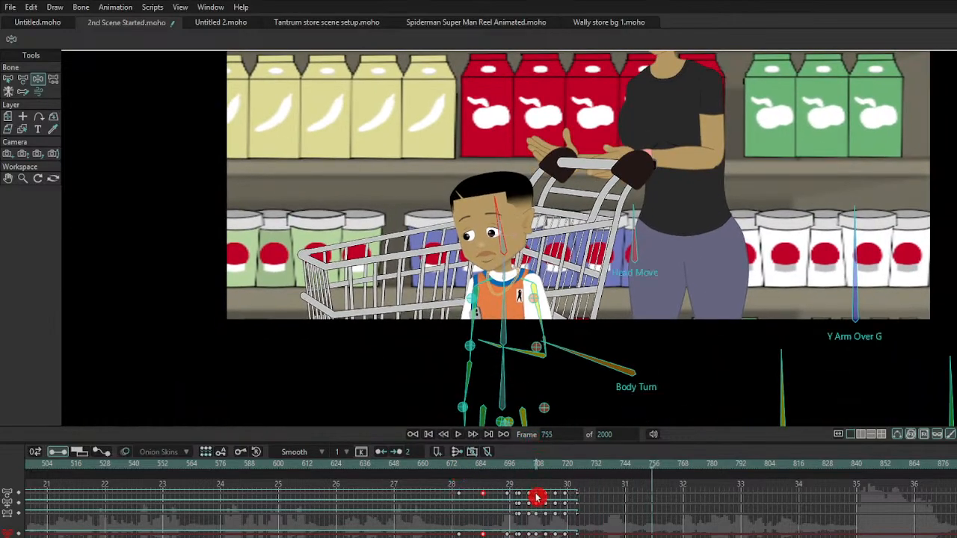
key(Delete)
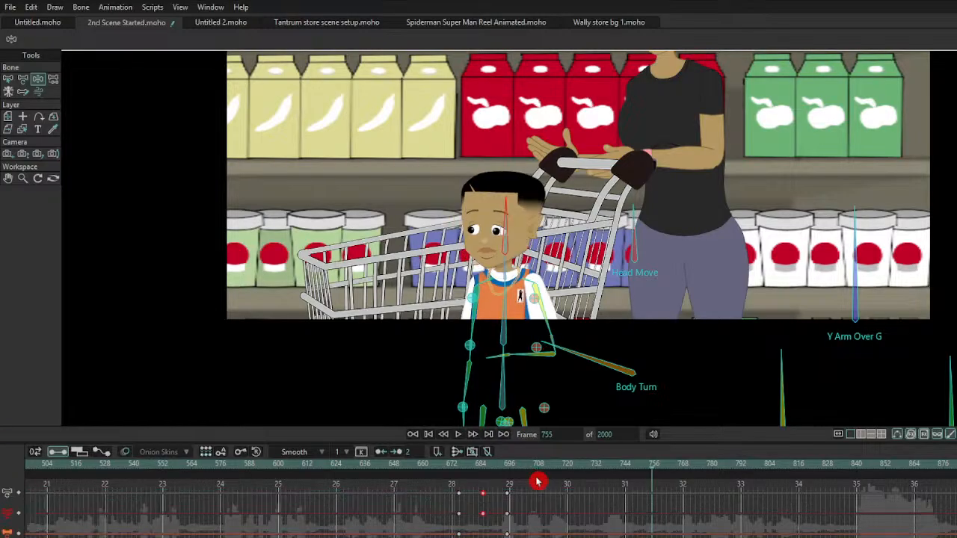
Step: Try inserting the Walking Cycle 1 action on the boy's rig at frame 703, play it, and undo the insertion
drag(465, 469, 527, 472)
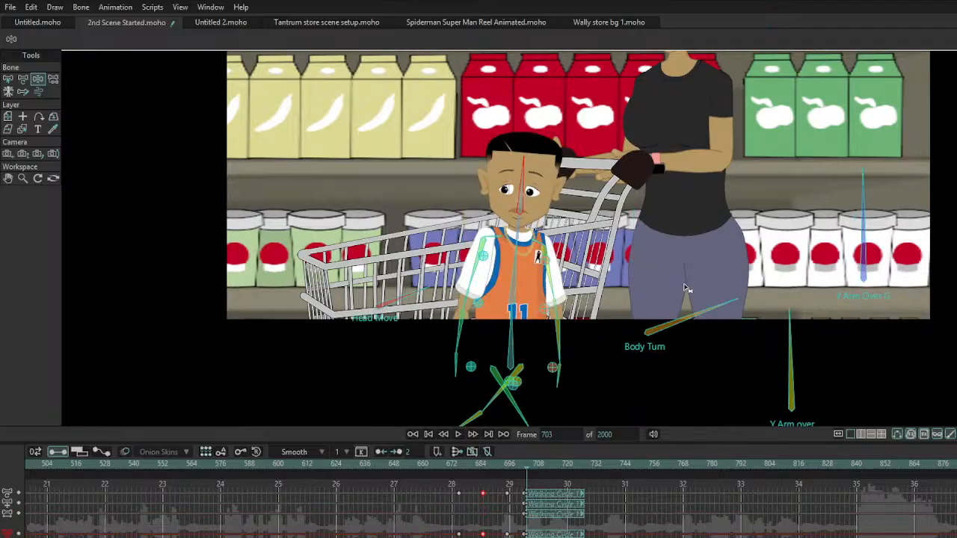
key(space)
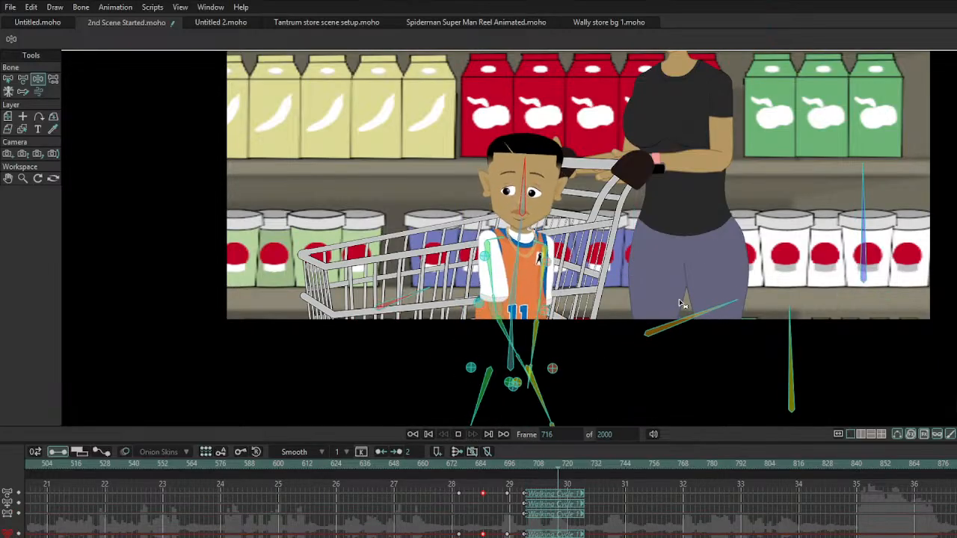
drag(623, 471, 581, 475)
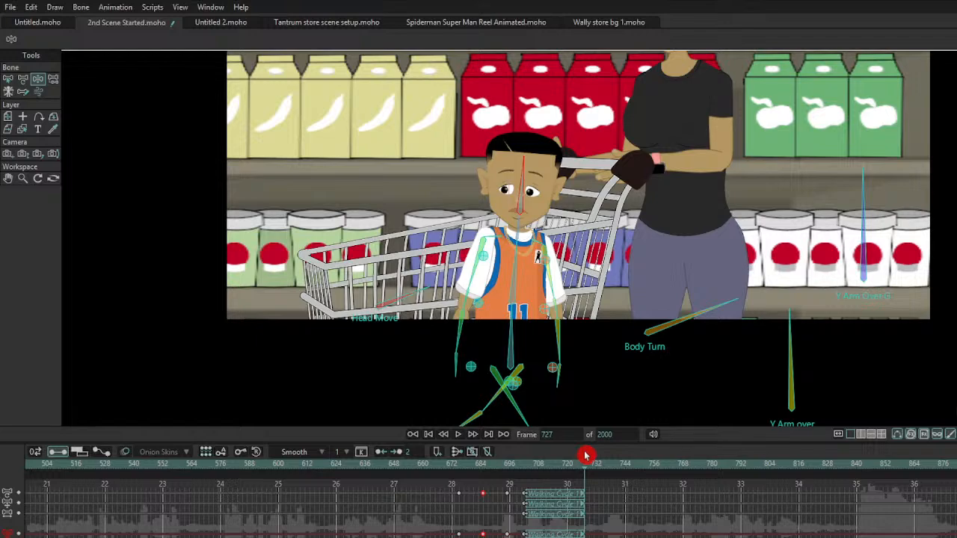
key(ctrl+z)
drag(455, 461, 665, 474)
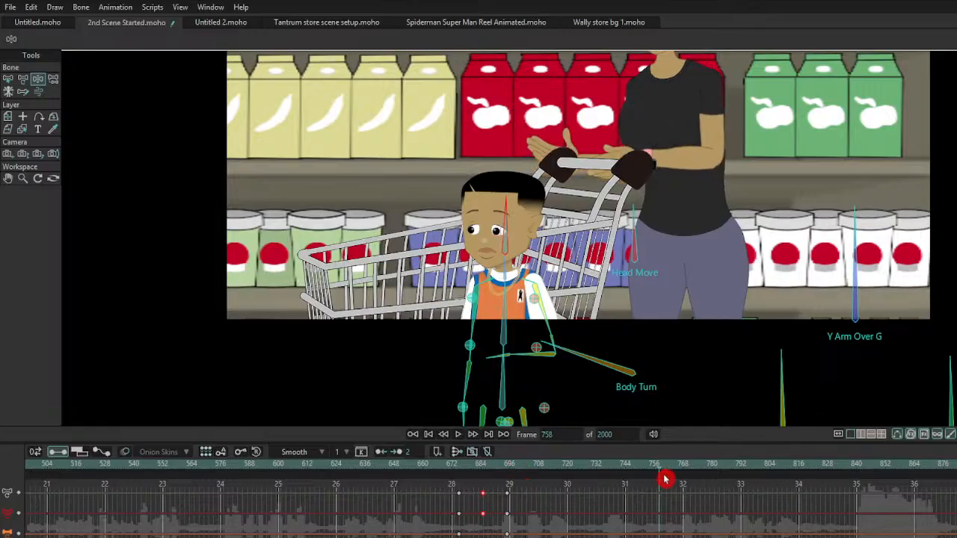
Step: Slide the boy's layer out of the cart and past the left edge of the scene at frame 775, and play the exit
drag(497, 472, 510, 473)
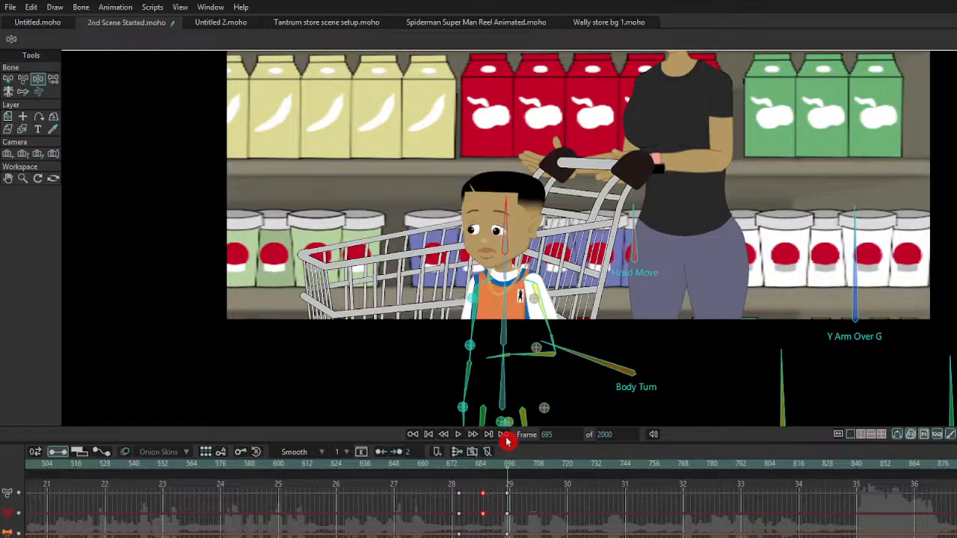
key(space)
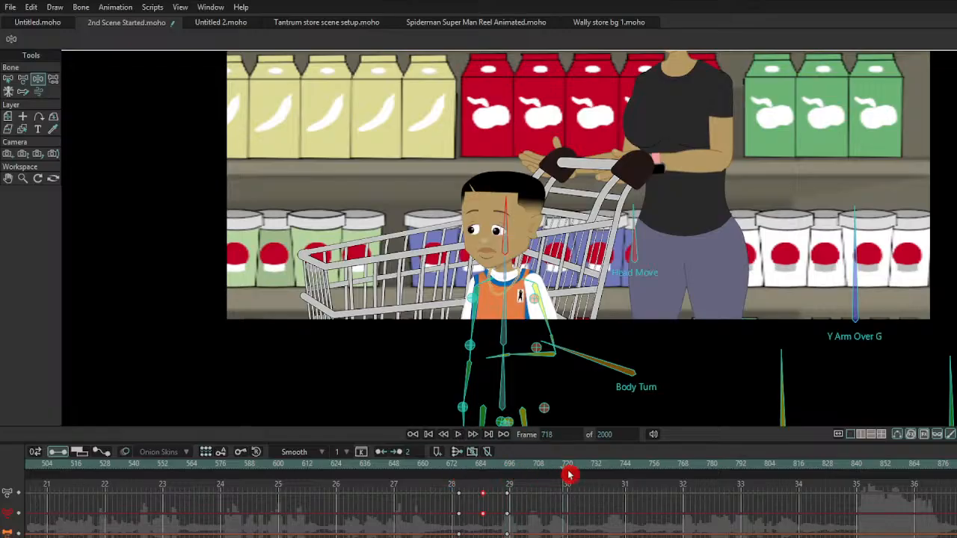
key(space)
drag(647, 481, 698, 482)
click(8, 117)
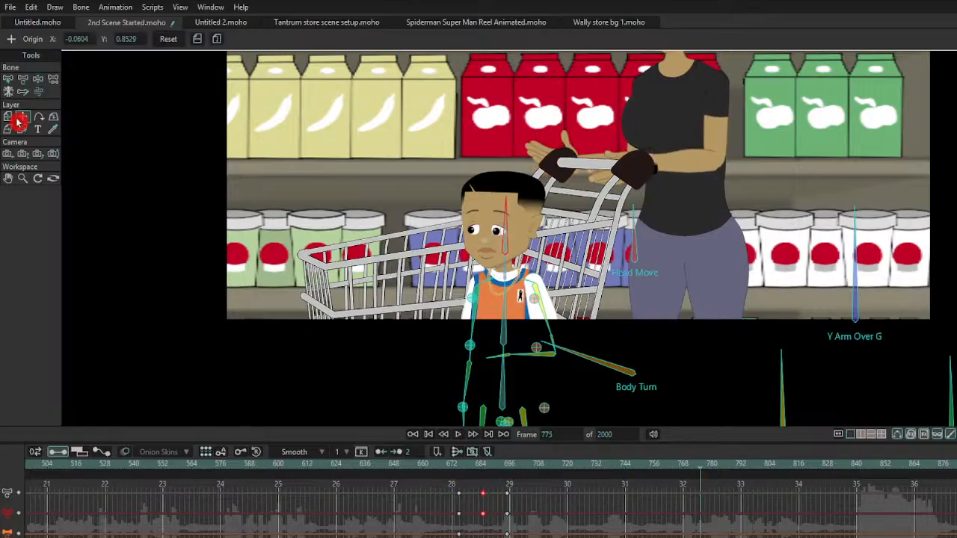
drag(552, 268, 214, 274)
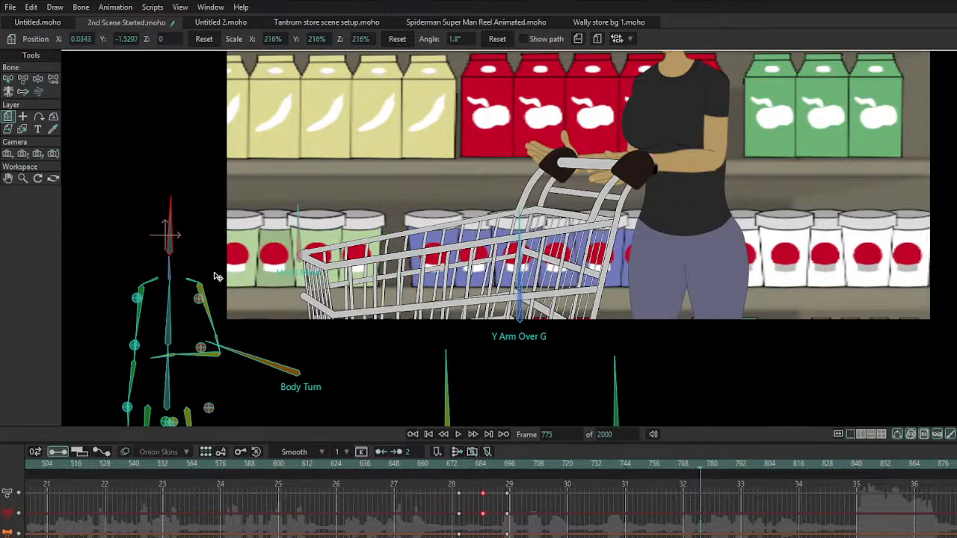
click(512, 470)
key(space)
key(space)
Step: Set the boy's layer position keyframes at frames 695 and 775 to Linear interpolation and replay his exit
scroll(617, 507, down, 3)
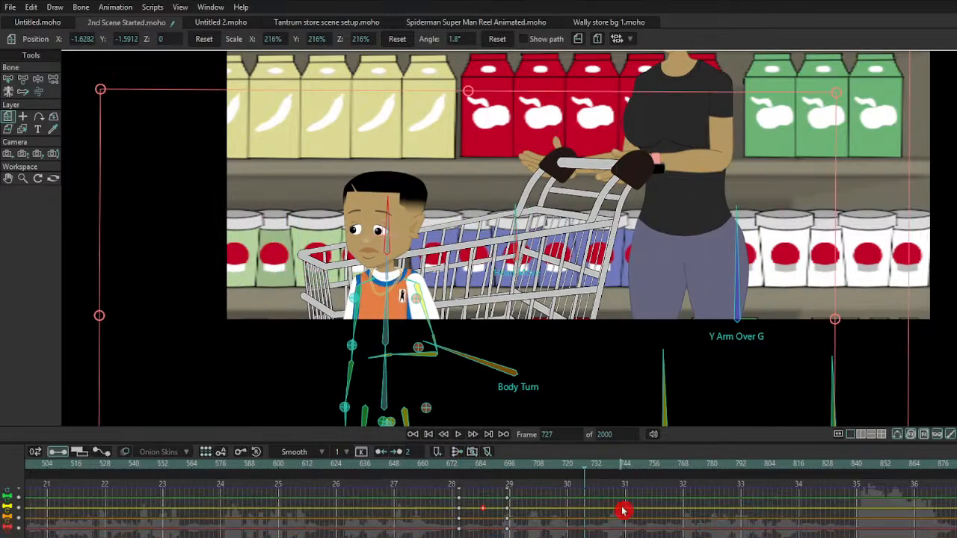
drag(719, 501, 488, 516)
click(322, 487)
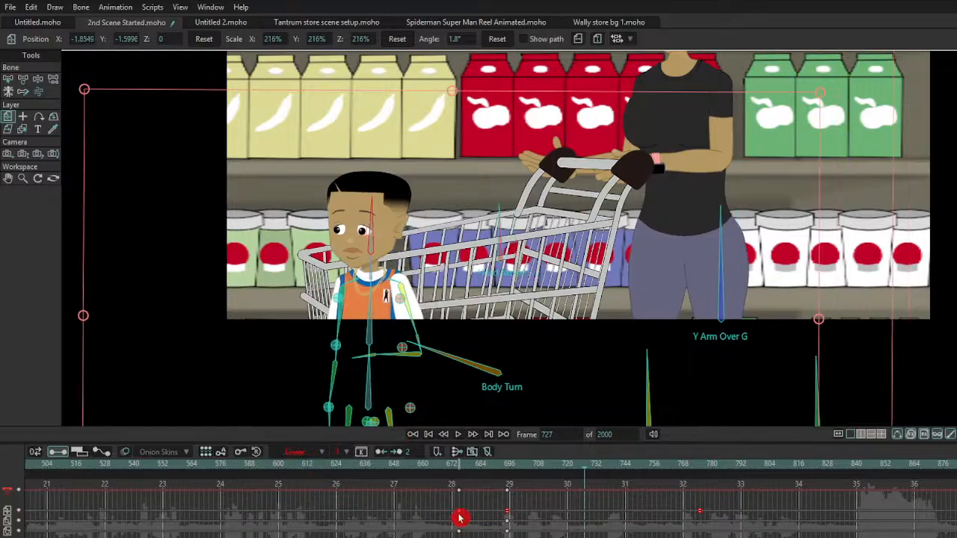
click(511, 467)
key(space)
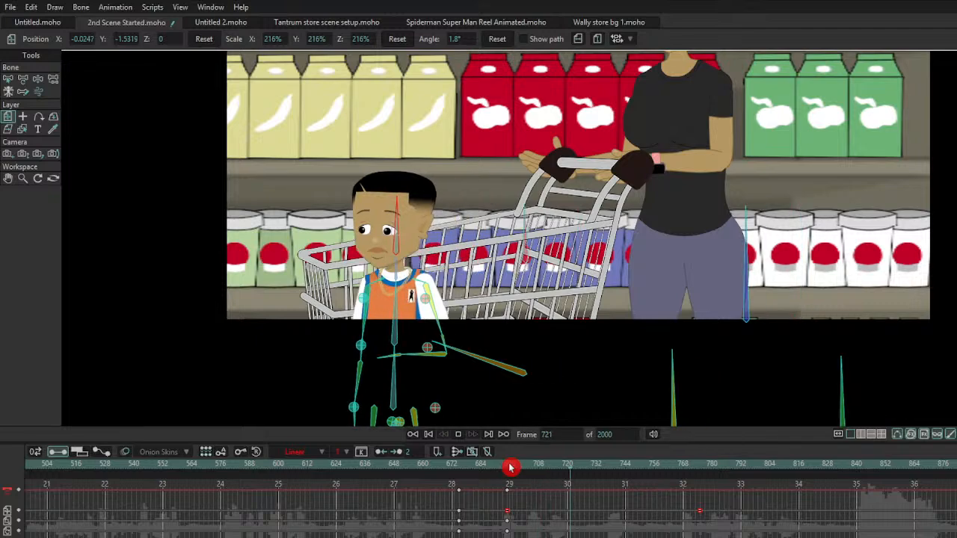
Step: Pose the boy's torso and arm bones for the first walking stride at about frame 704
click(508, 469)
drag(510, 470, 530, 471)
click(37, 78)
scroll(469, 287, up, 3)
drag(501, 304, 498, 288)
drag(553, 330, 533, 347)
mouse_move(508, 377)
mouse_down()
mouse_move(499, 400)
mouse_move(515, 386)
mouse_up()
drag(432, 338, 444, 407)
Step: Pose the boy's torso, arms and head for the opposite walking stride at frame 715
drag(531, 481, 557, 474)
click(561, 504)
drag(398, 289, 409, 278)
click(461, 299)
drag(452, 328, 485, 321)
drag(361, 314, 325, 308)
click(420, 194)
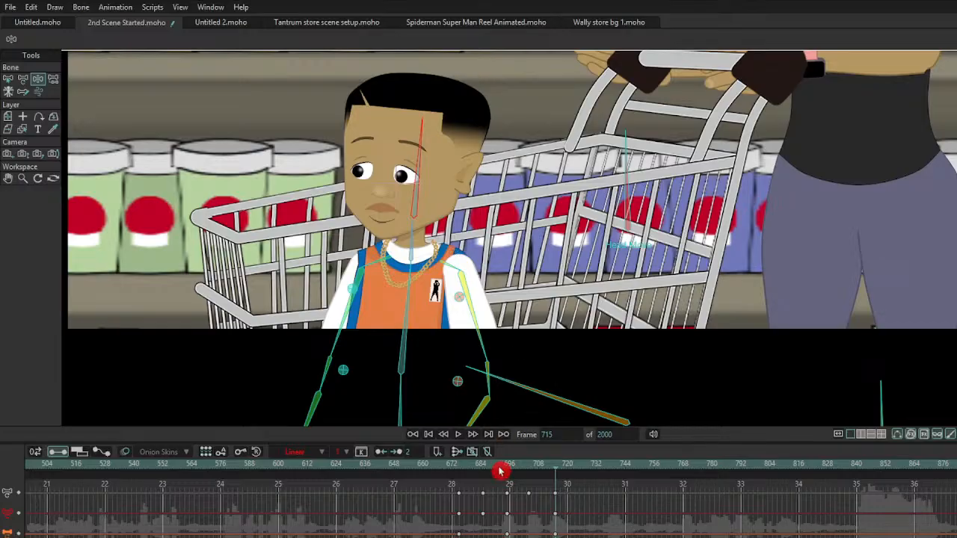
Step: Replay the boy's stride from about frame 695 and fine-tune his torso and head at frame 715
click(508, 467)
key(space)
key(space)
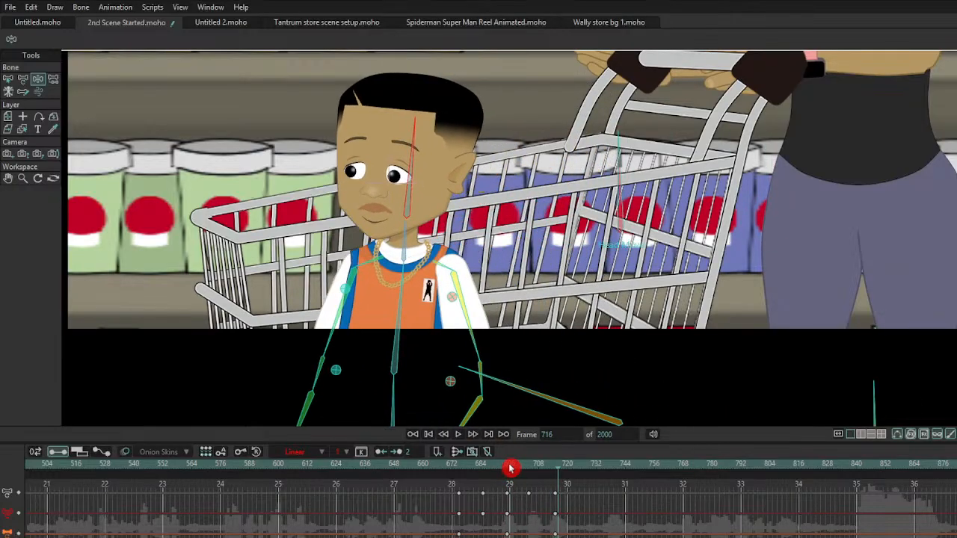
click(557, 468)
drag(408, 282, 406, 281)
drag(404, 173, 407, 175)
Step: Repeat the boy's two stride poses along the timeline up to about frame 753 and play the walk
click(526, 491)
click(555, 493)
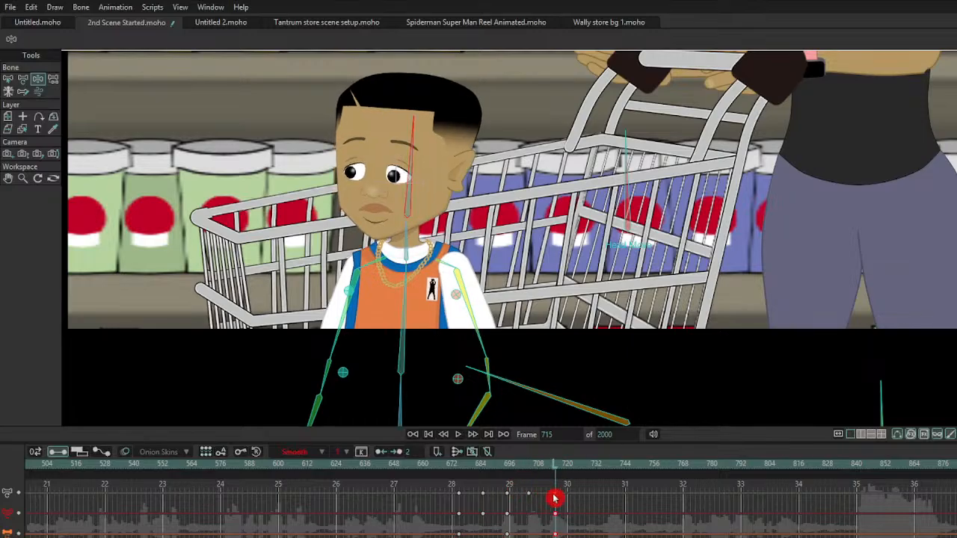
drag(522, 489, 591, 537)
drag(557, 468, 509, 469)
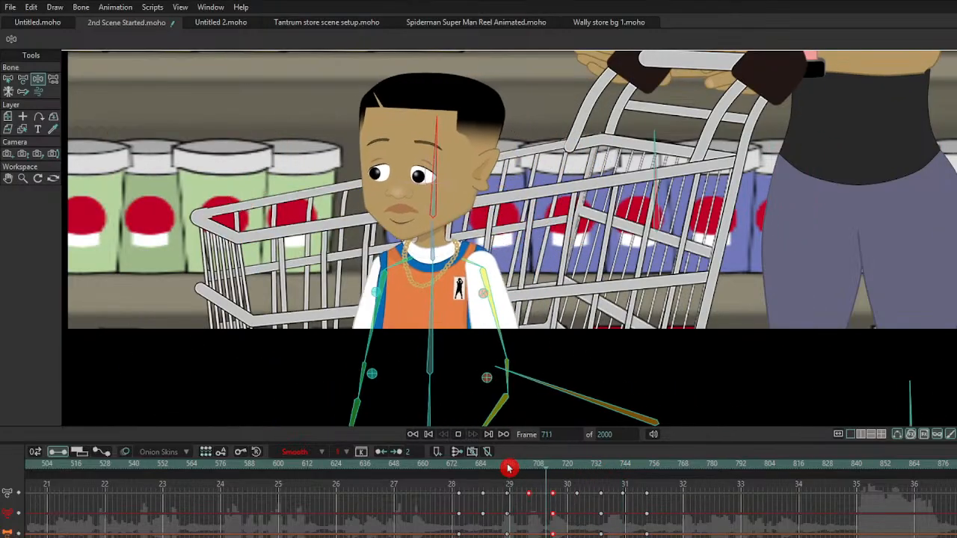
key(space)
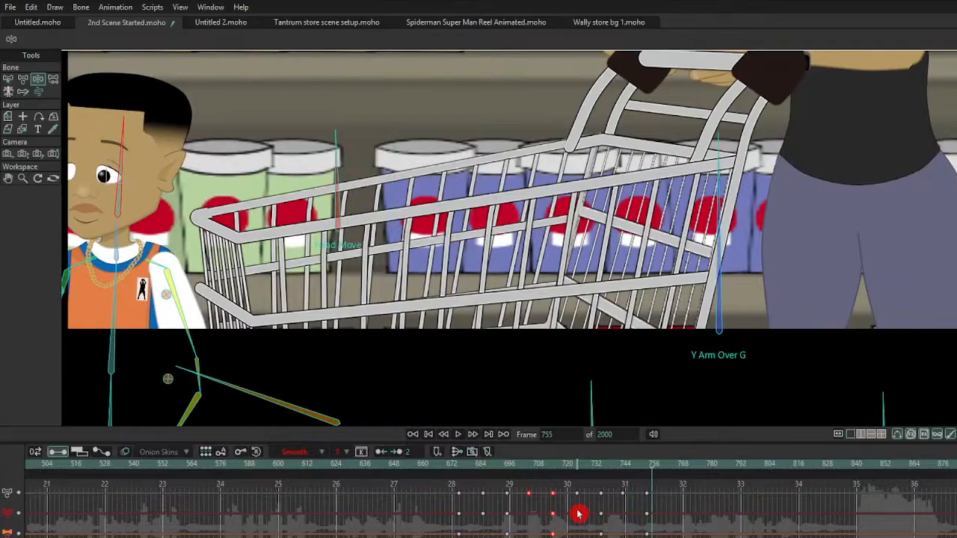
click(510, 469)
key(space)
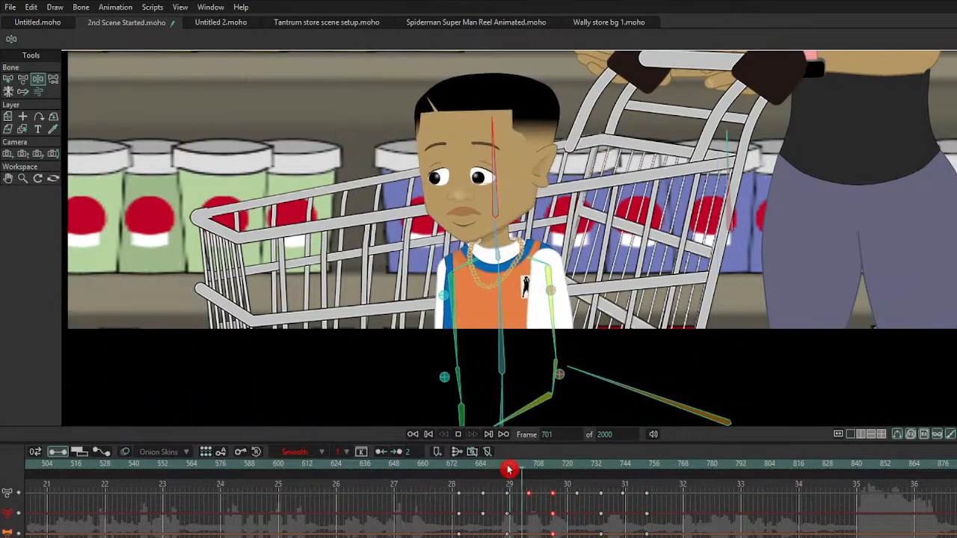
key(space)
Step: Space the boy's repeated stride keyframes farther apart, from about frame 706 to 768, and replay the slower walk
drag(531, 494, 723, 533)
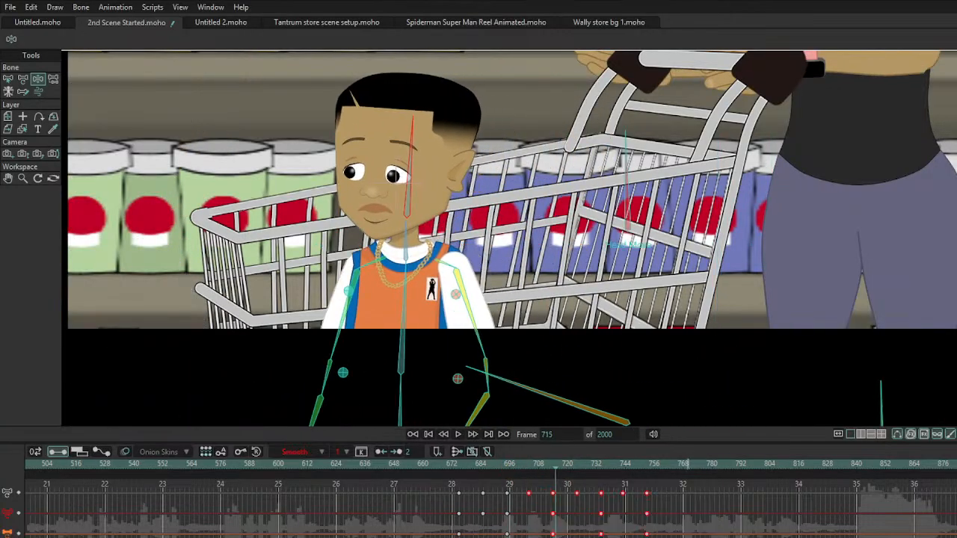
drag(534, 498, 778, 536)
drag(529, 498, 677, 506)
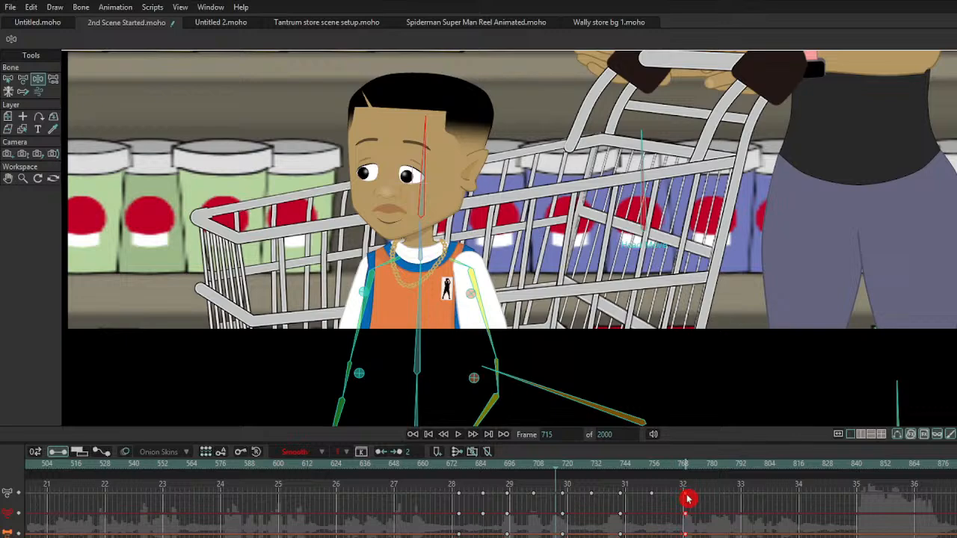
key(space)
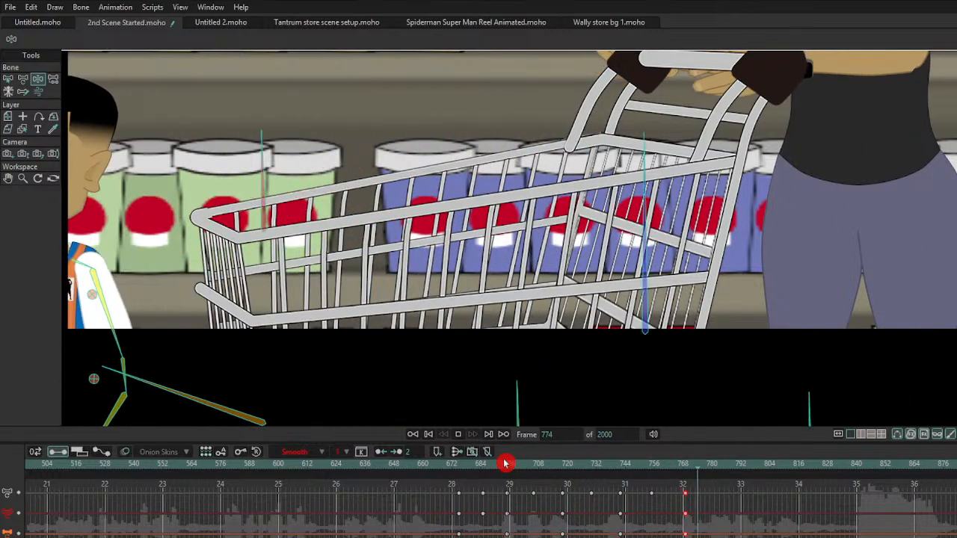
key(space)
Step: Copy the last two stride keyframes to about frames 782 and 796 and play the extended walk
drag(644, 478, 754, 537)
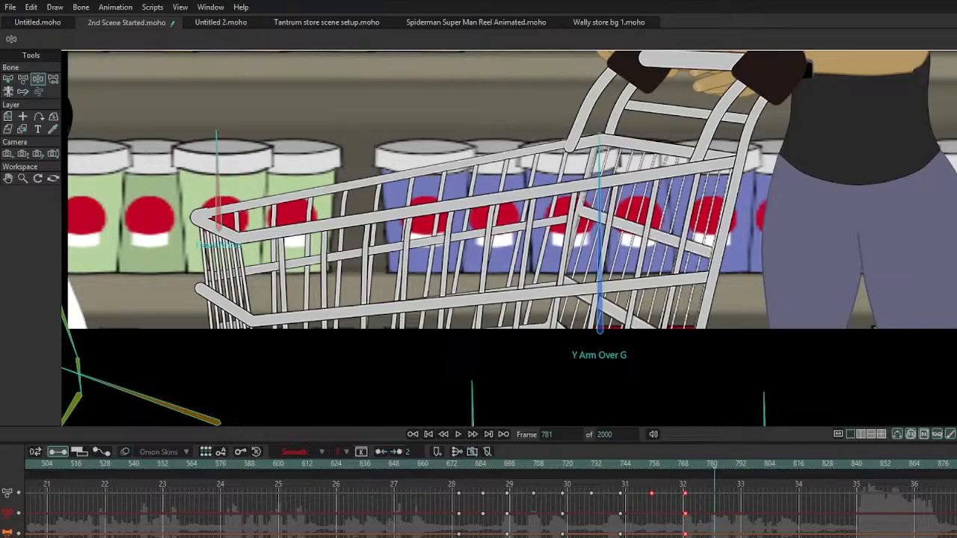
drag(716, 479, 469, 465)
click(488, 435)
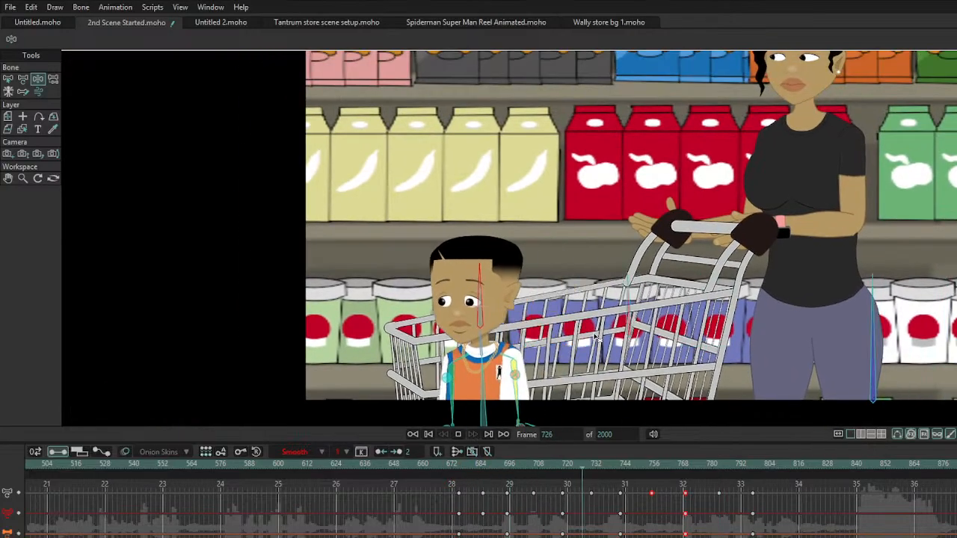
Step: Make the boy's layer bob as he walks, with vertical positions of about -1.62 at frame 724, -1.57 at 730 and -1.63 at 736
drag(569, 471, 534, 455)
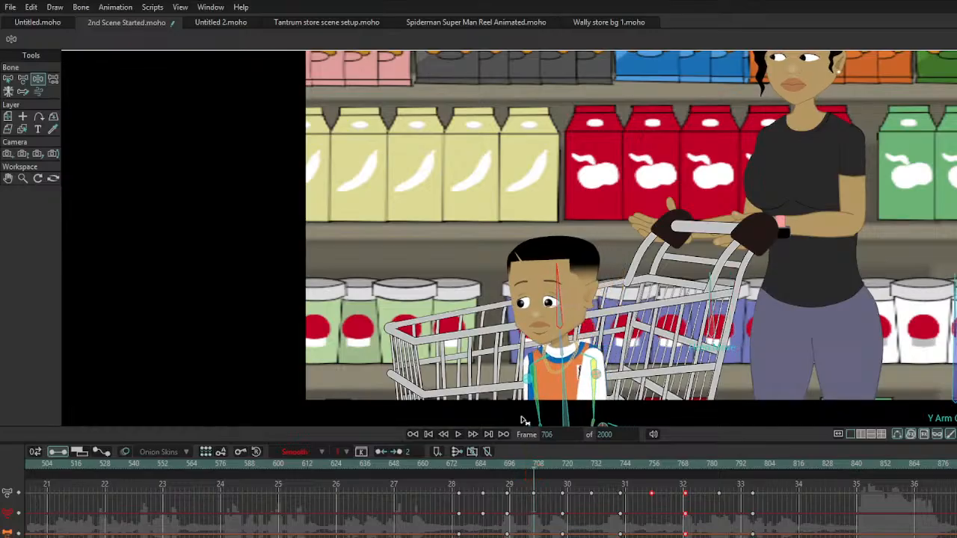
click(8, 116)
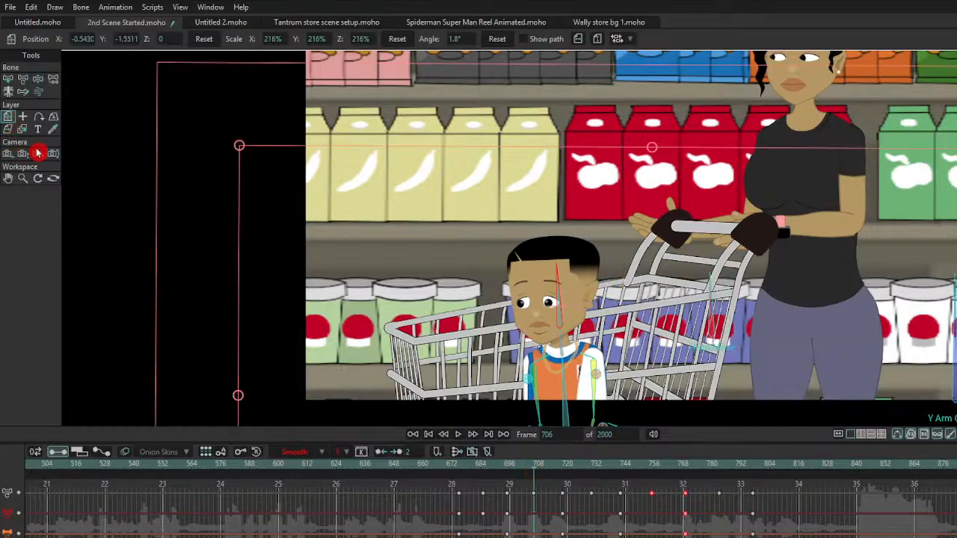
click(513, 470)
drag(513, 470, 566, 469)
drag(606, 382, 608, 424)
click(579, 472)
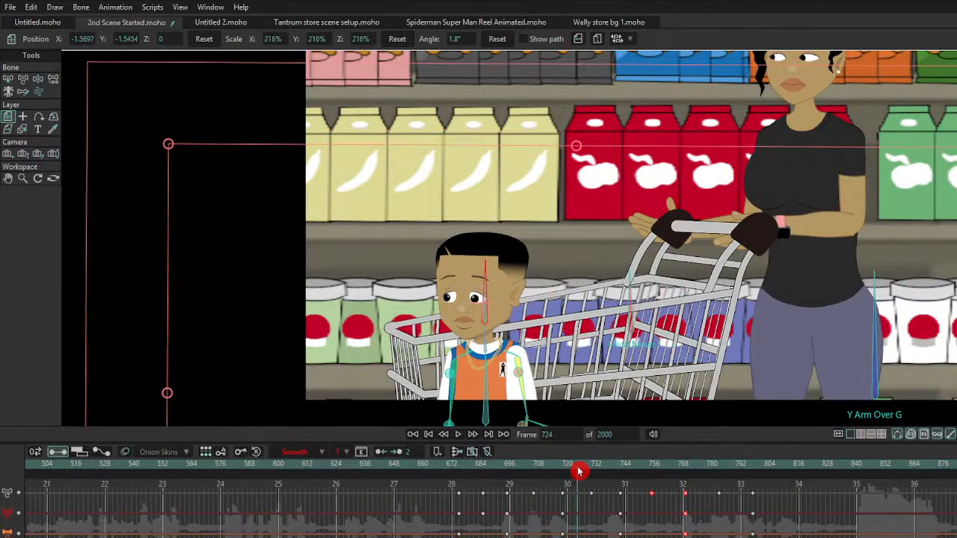
drag(603, 384, 603, 391)
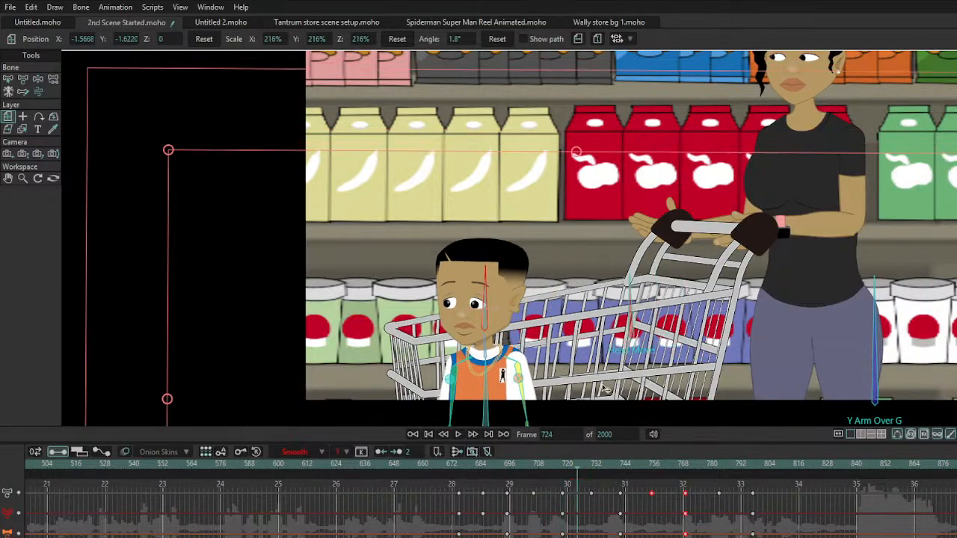
click(593, 470)
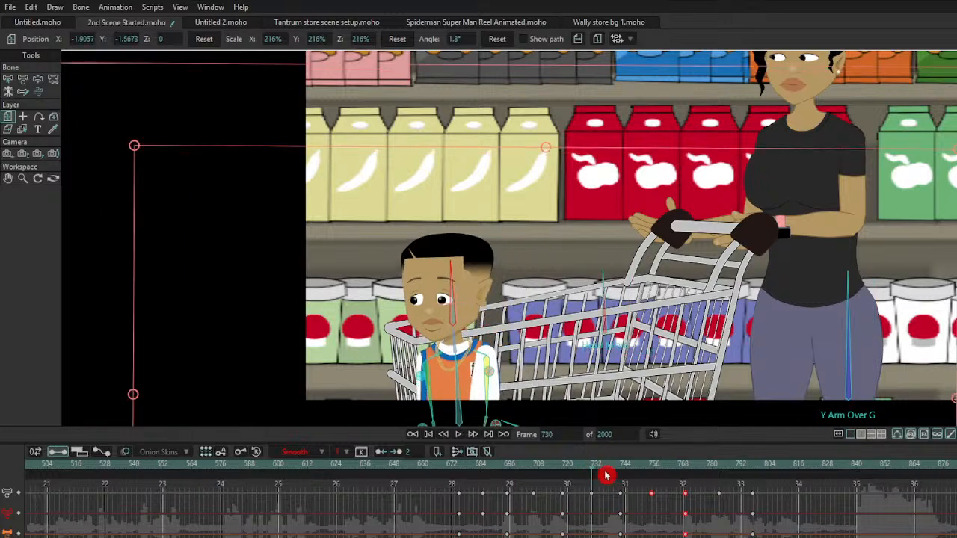
click(608, 472)
drag(610, 382, 610, 386)
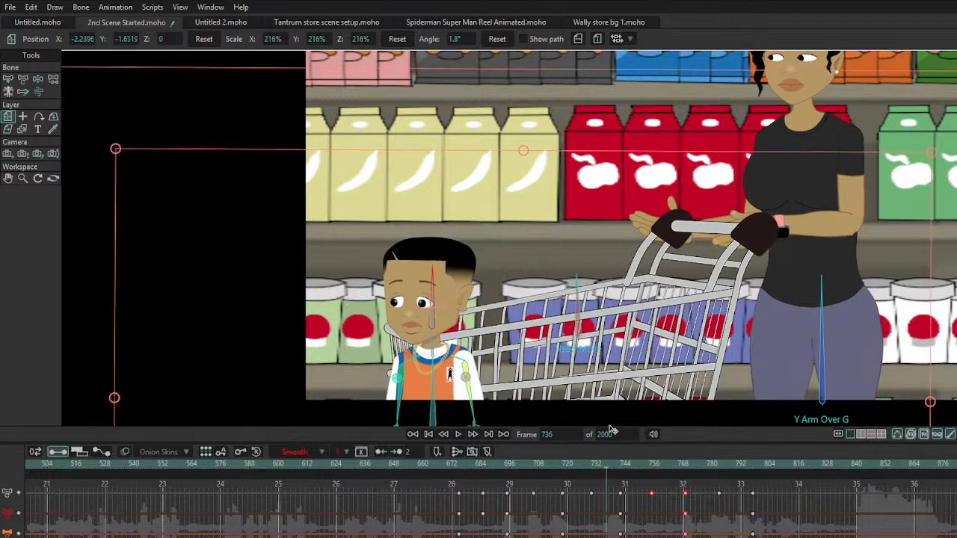
Step: Continue the layer's bobbing with vertical positions of about -1.53 at frame 742, -1.65 at 749 and -1.62 at 755, and play the exit
click(623, 472)
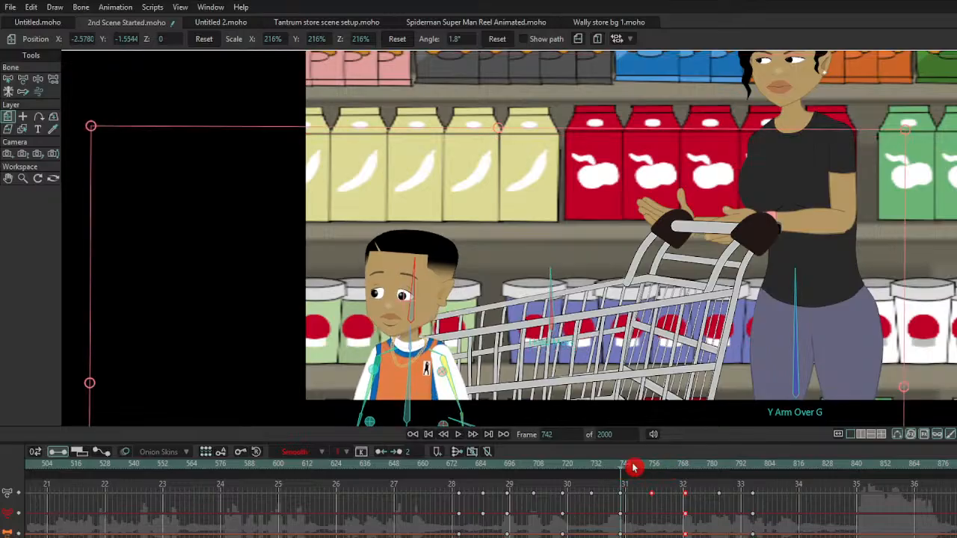
click(635, 468)
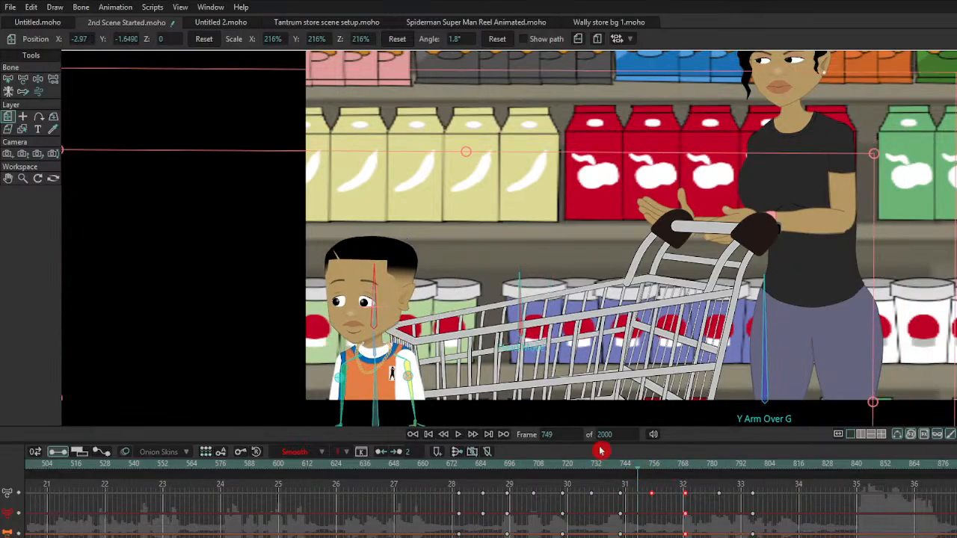
click(651, 471)
click(654, 471)
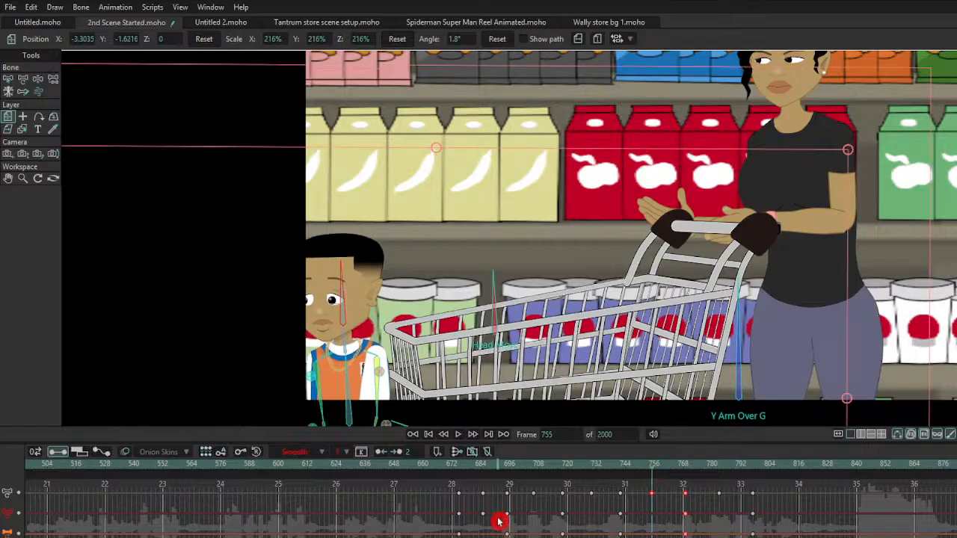
drag(654, 471, 702, 472)
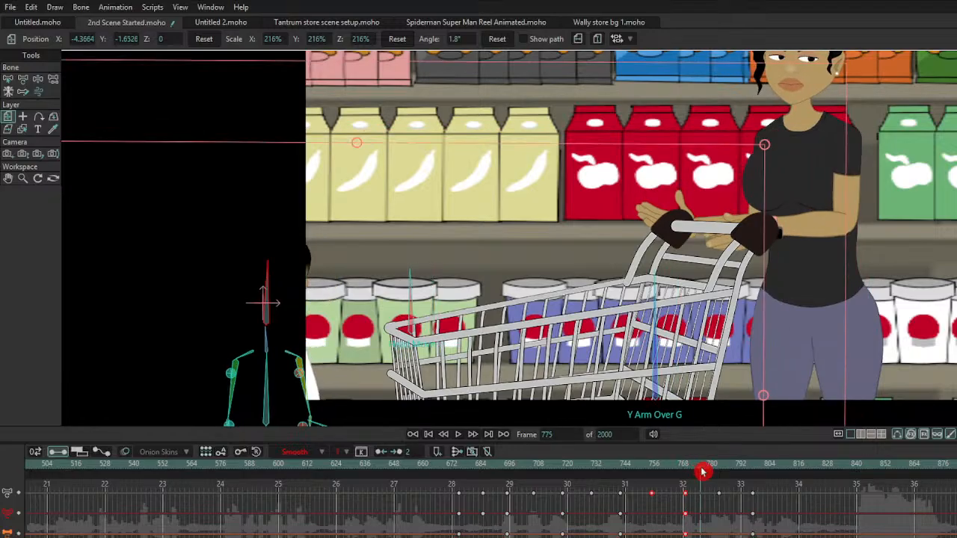
click(464, 470)
key(space)
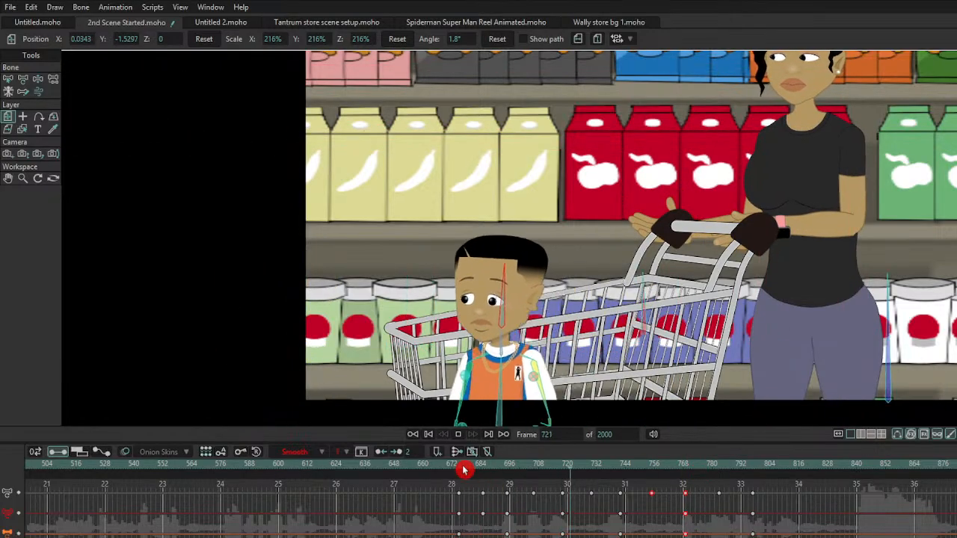
key(space)
Step: Change the boy's expression at frame 705 by straightening the Suprised Furious control and tilting the Confused Really control, and play the scene
drag(462, 470, 533, 479)
click(582, 396)
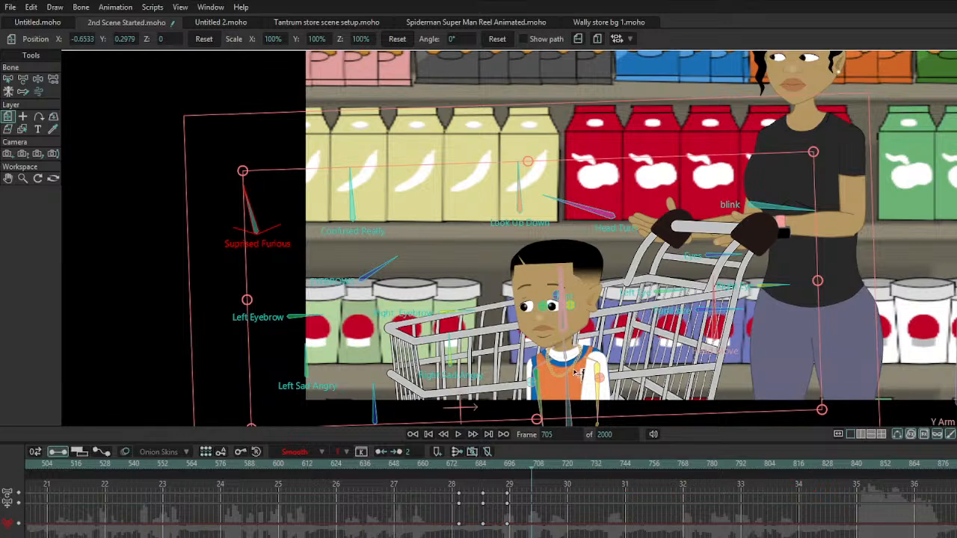
click(40, 81)
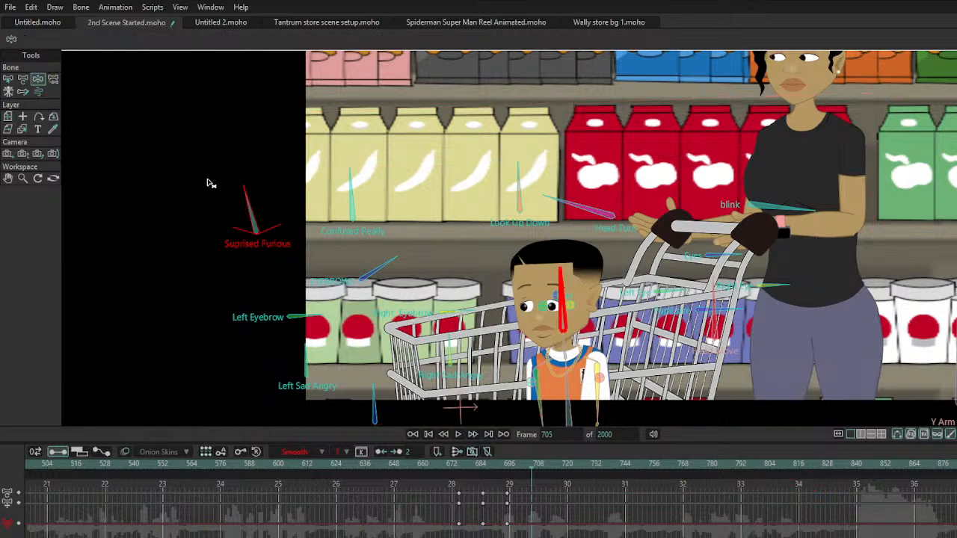
drag(251, 212, 255, 212)
drag(323, 208, 327, 190)
drag(362, 218, 332, 192)
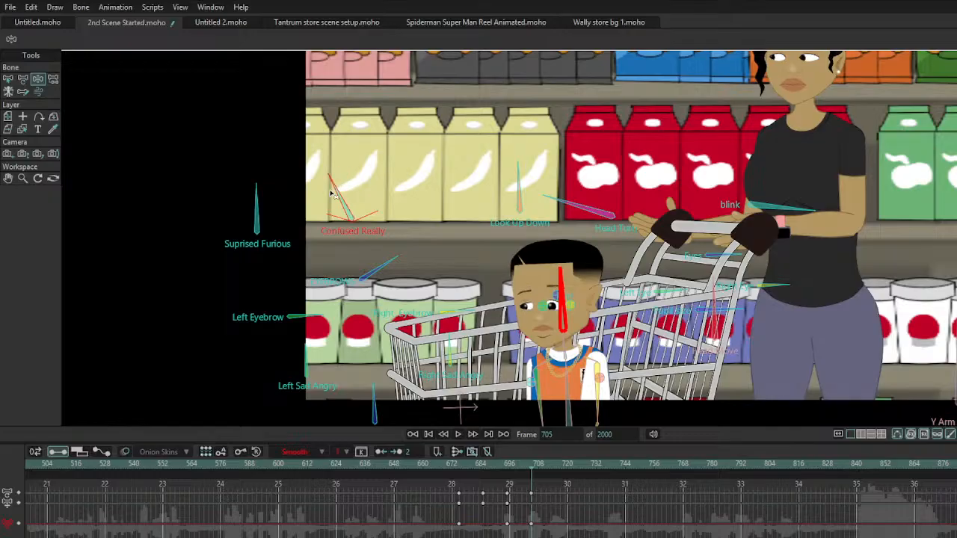
key(space)
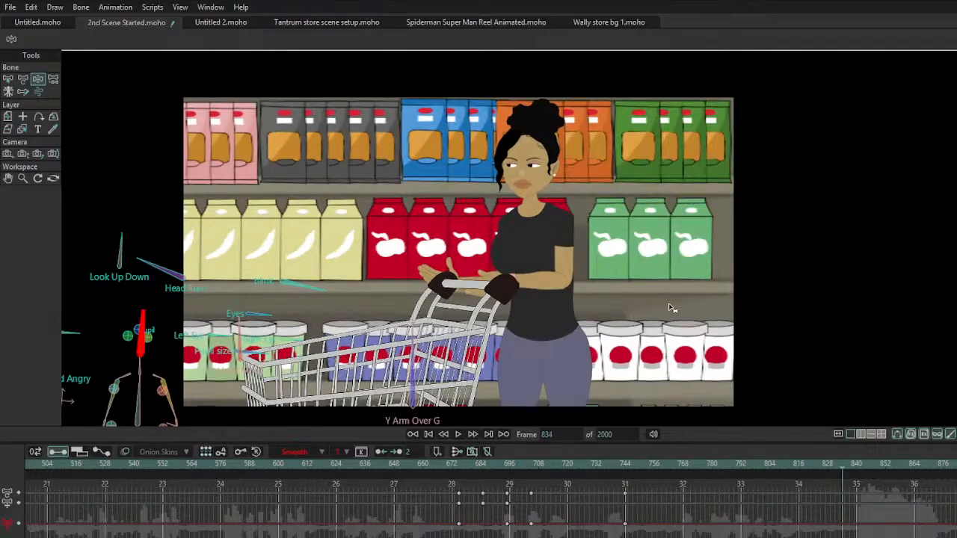
Step: Key the current pose of the boy's rig at frame 828
drag(806, 469, 826, 475)
click(116, 7)
click(148, 124)
drag(577, 296, 626, 249)
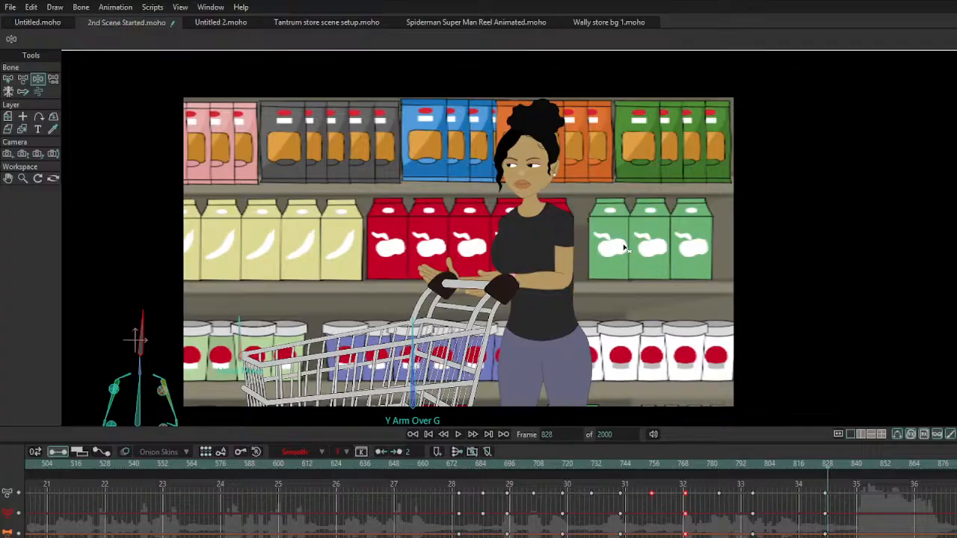
Step: Cut the camera at frame 828 to a wider shot of the blonde mother and her son beside their cart
click(12, 155)
drag(307, 230, 198, 226)
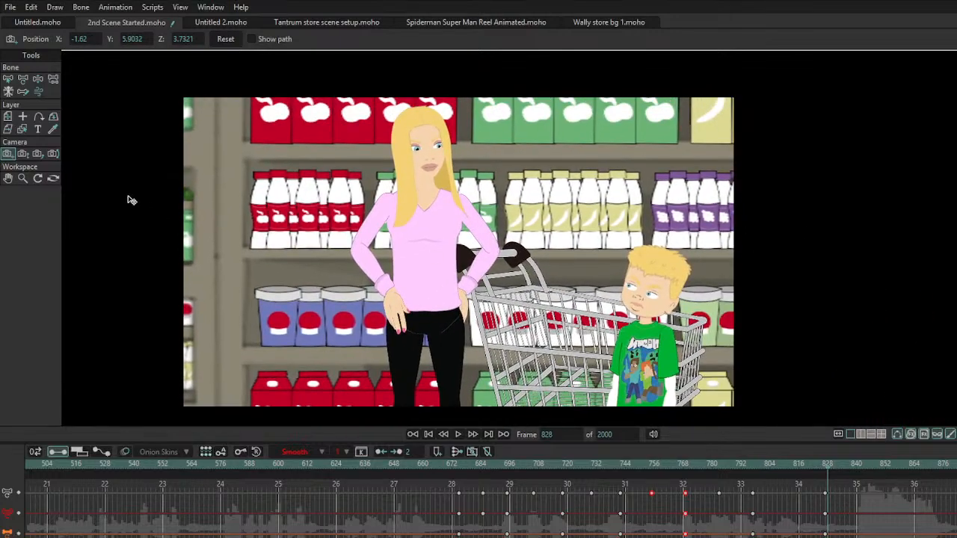
click(22, 155)
drag(197, 163, 84, 127)
click(7, 154)
drag(303, 206, 336, 253)
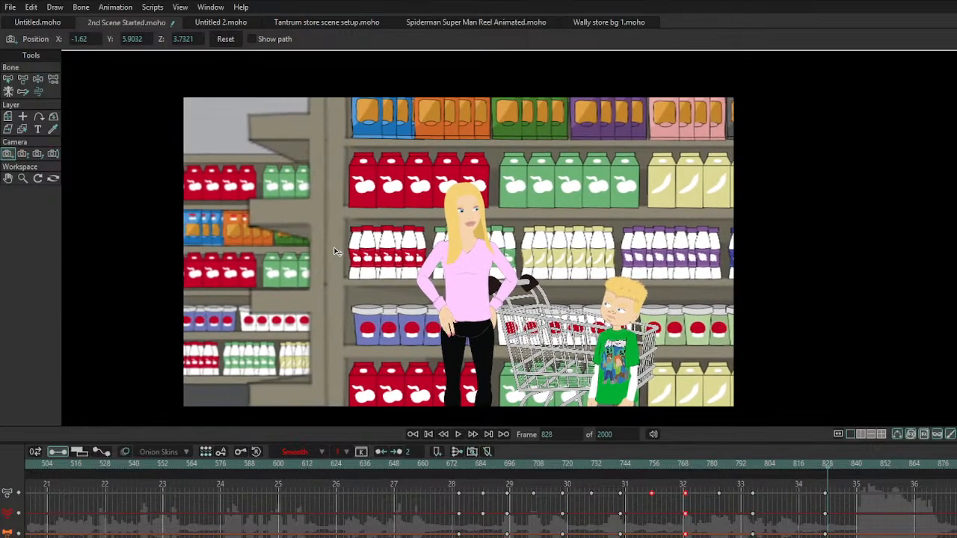
Step: Return to frame 0 and select the spare orange-shirted boy's layer, which stands outside the supermarket backdrop
click(441, 435)
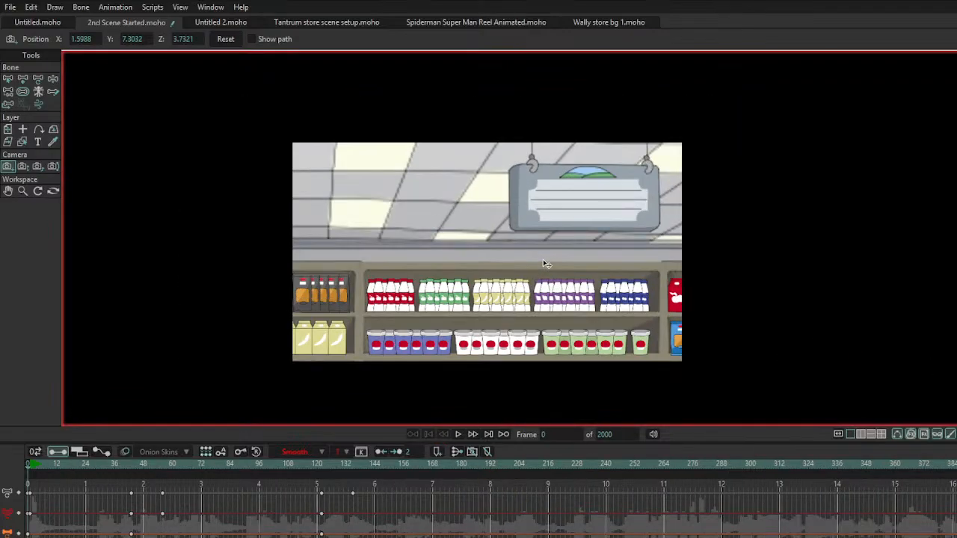
scroll(525, 326, down, 5)
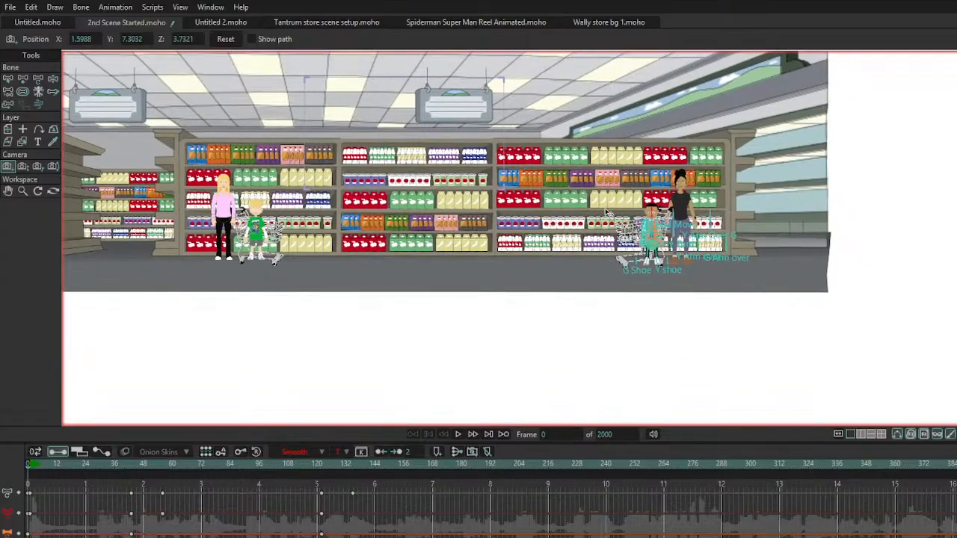
drag(631, 233, 627, 269)
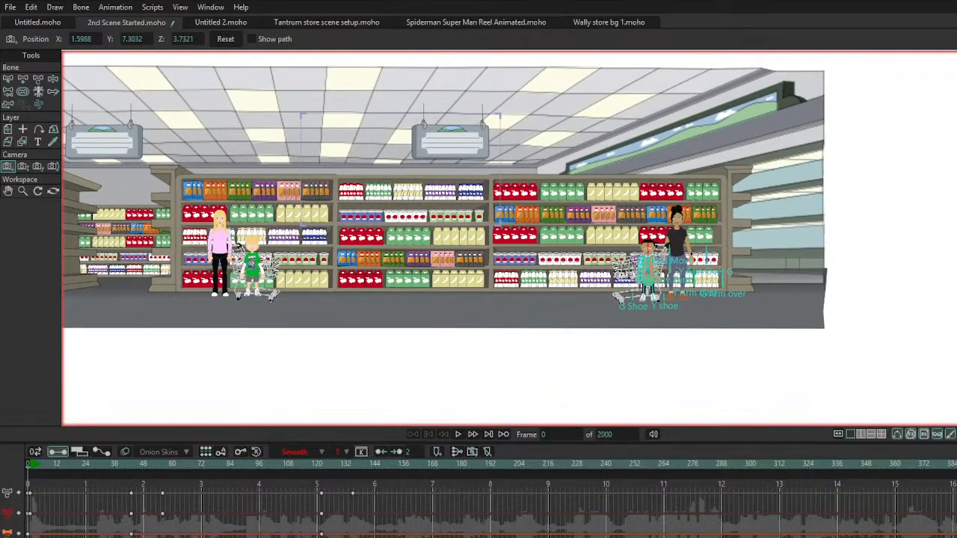
click(956, 224)
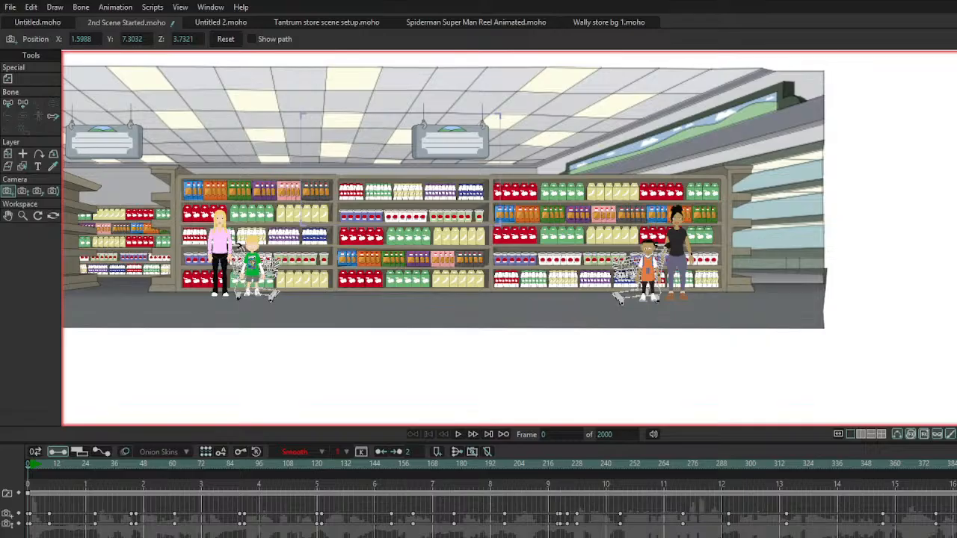
click(956, 224)
click(956, 225)
click(956, 224)
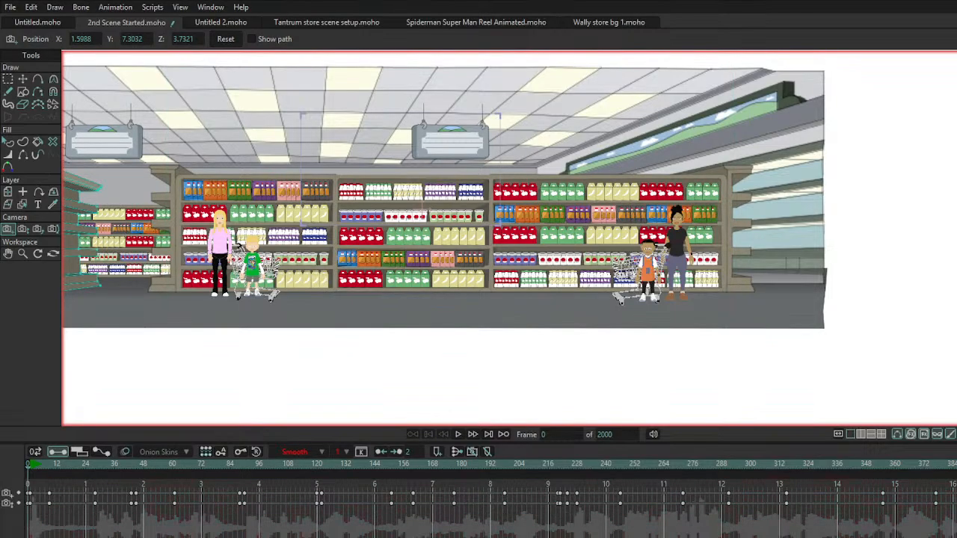
click(956, 224)
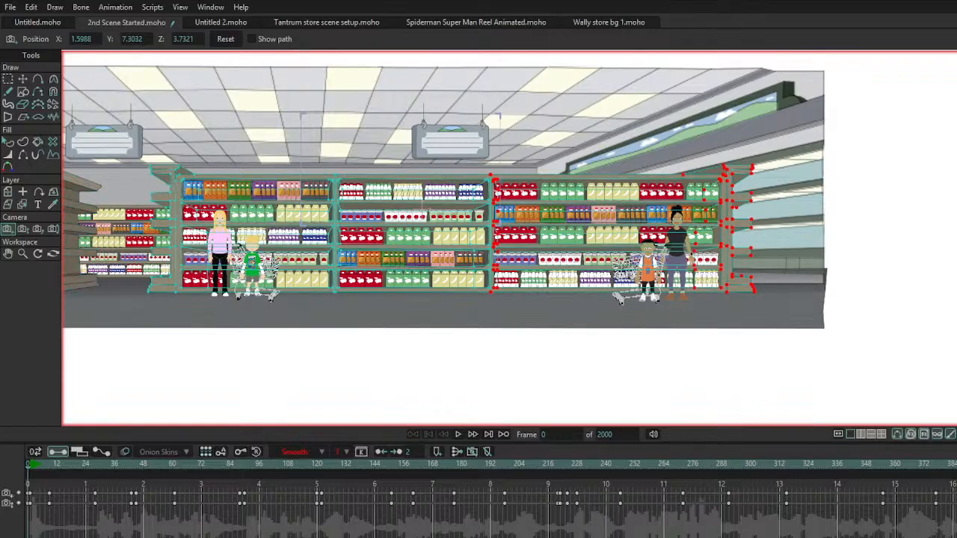
click(956, 225)
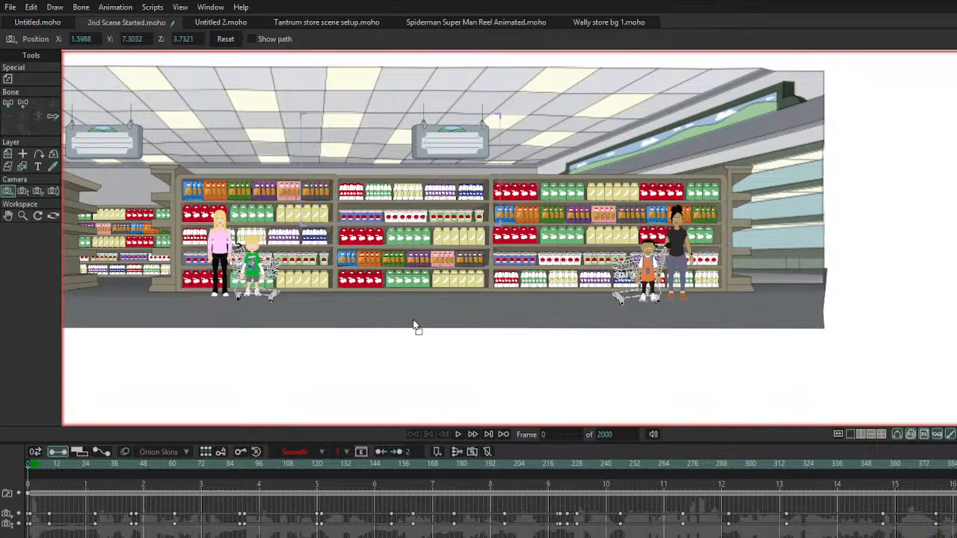
Step: Move the spare orange-shirted boy's layer beside the blonde mother, at about X -2.76, Y 3.59, and scale it down to 11.7%
click(8, 154)
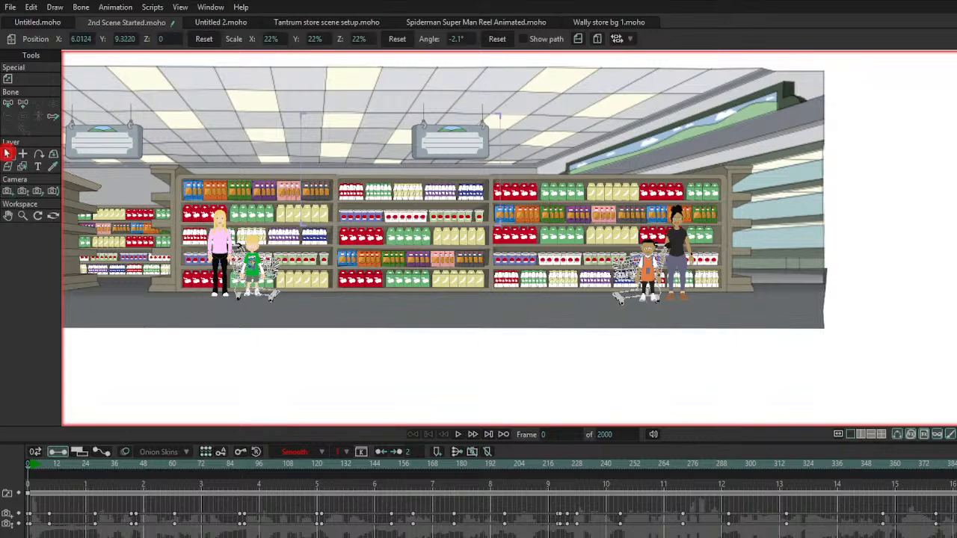
scroll(486, 276, down, 8)
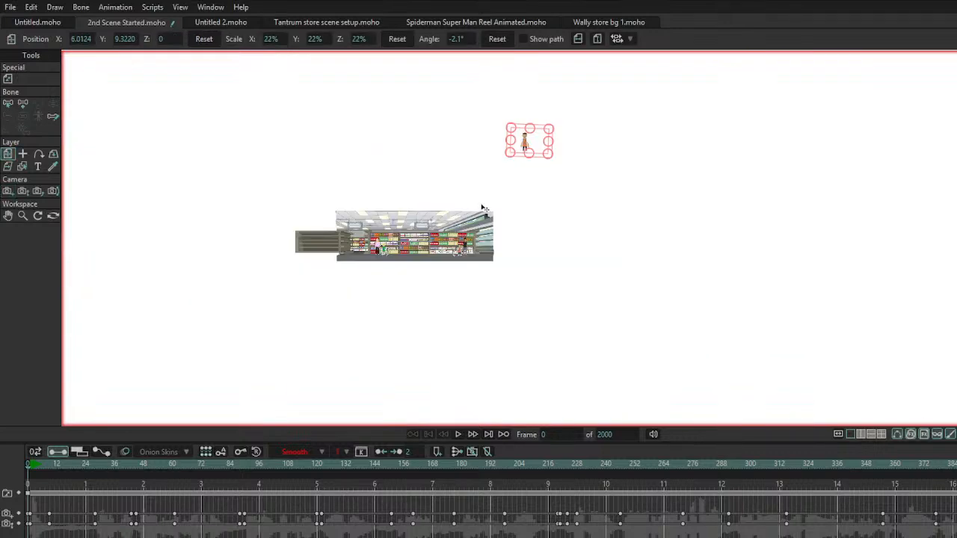
scroll(514, 184, up, 5)
drag(543, 151, 152, 401)
drag(219, 341, 494, 240)
scroll(443, 253, up, 6)
drag(385, 276, 305, 321)
drag(508, 105, 362, 238)
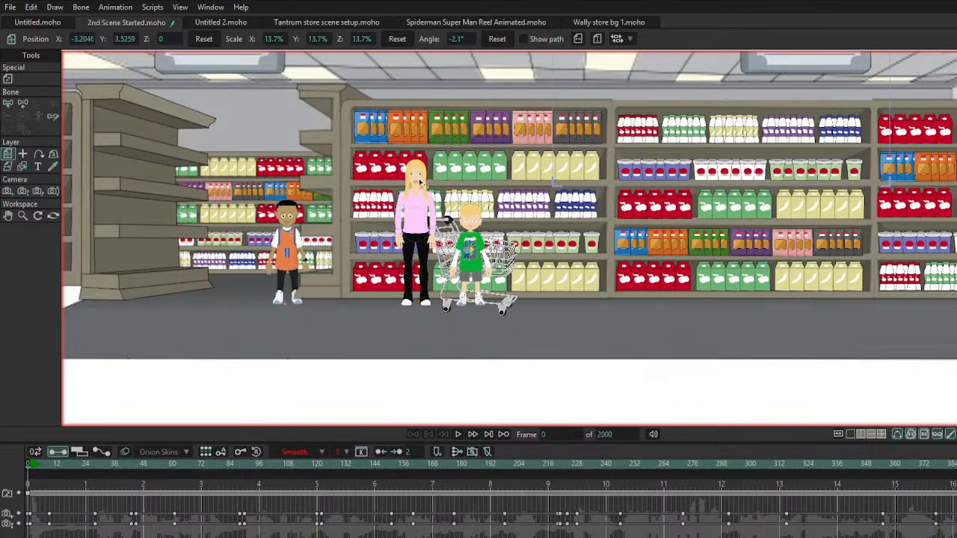
drag(429, 168, 431, 226)
scroll(440, 222, down, 2)
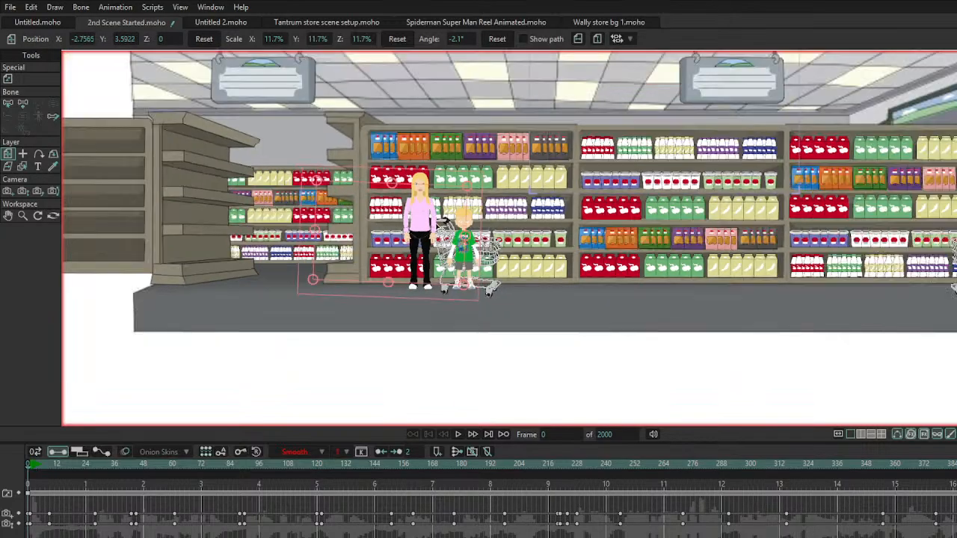
scroll(491, 290, up, 4)
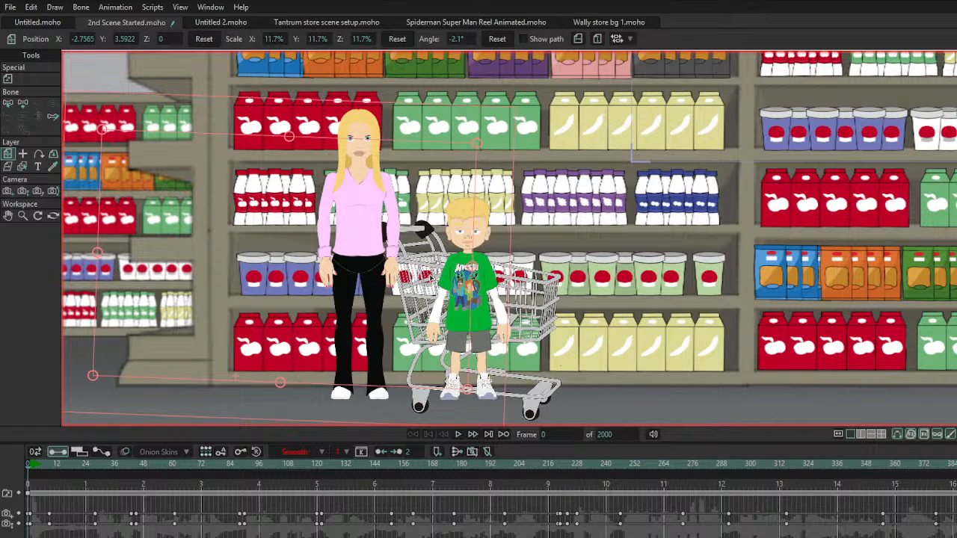
scroll(508, 239, down, 2)
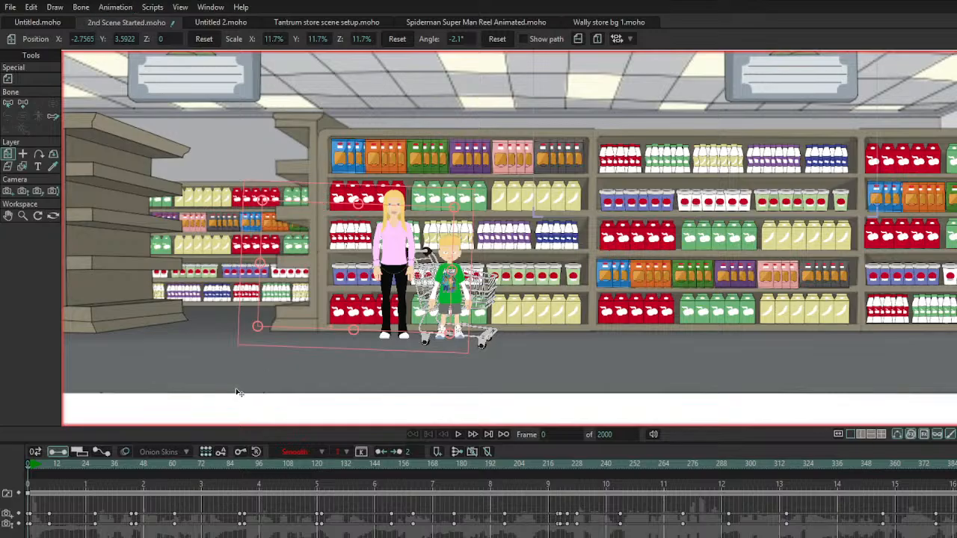
Step: Restrict the display to the camera frame, play the scene across the cut to the blonde mother, and stop at frame 840
key(ctrl+m)
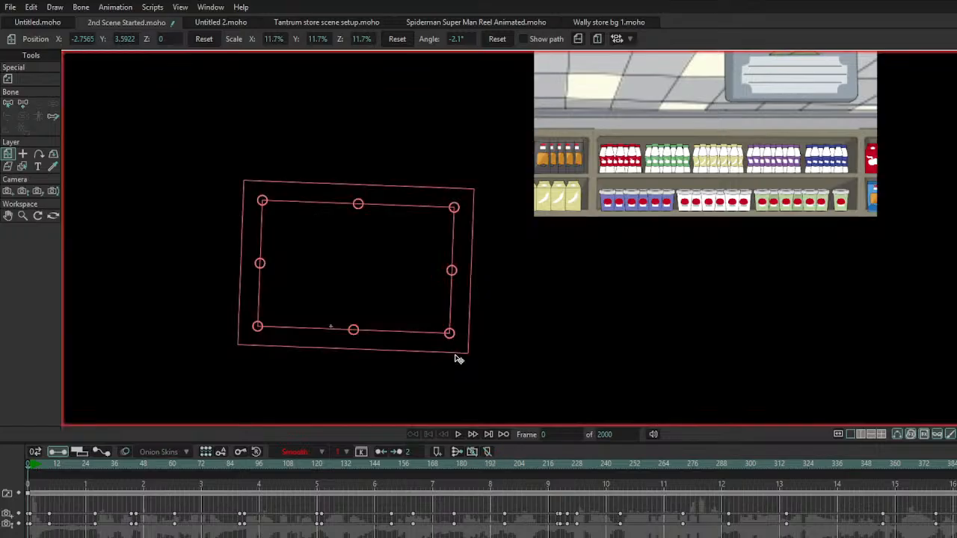
key(space)
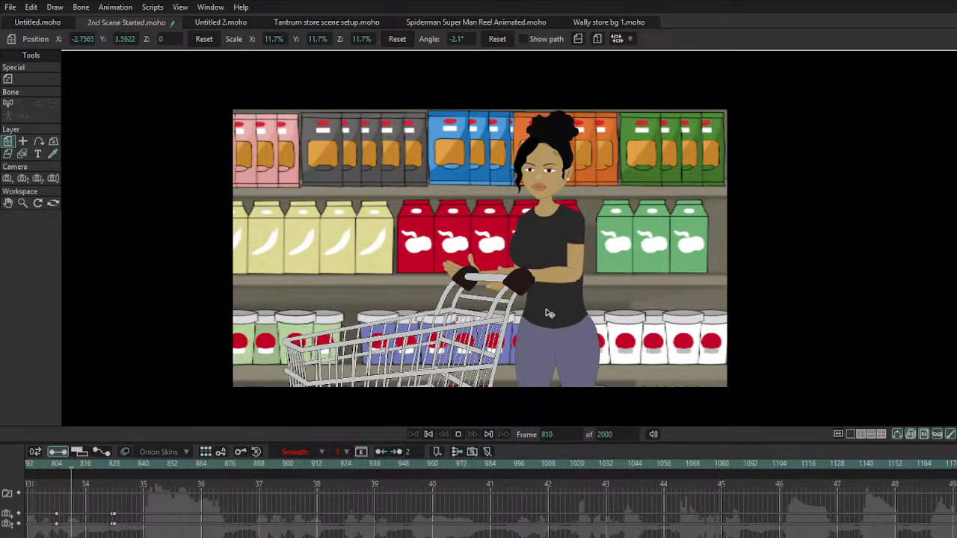
key(space)
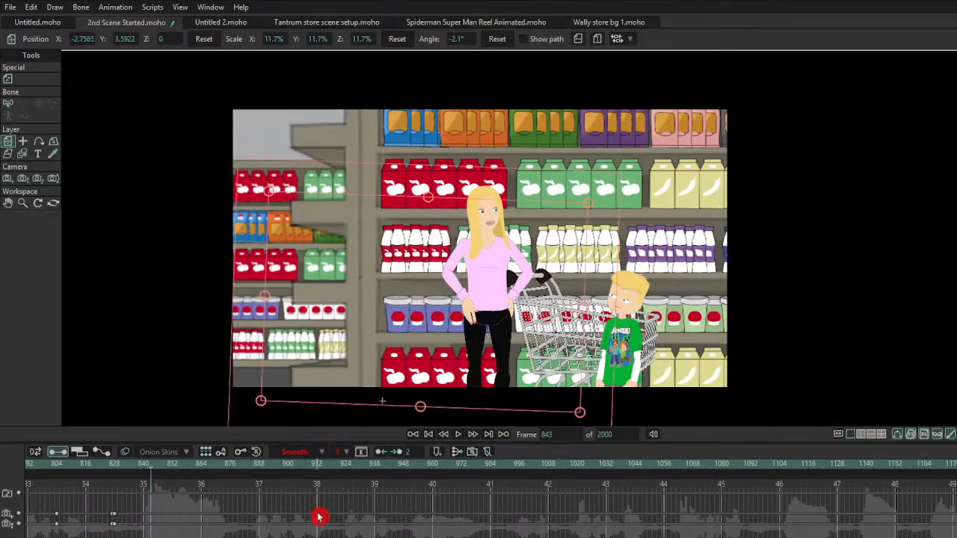
click(111, 469)
drag(110, 469, 142, 469)
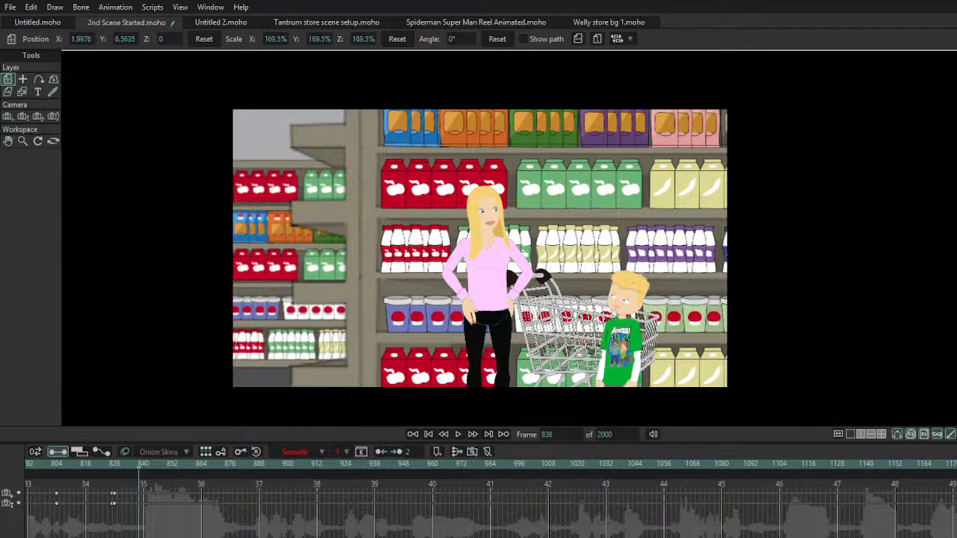
key(space)
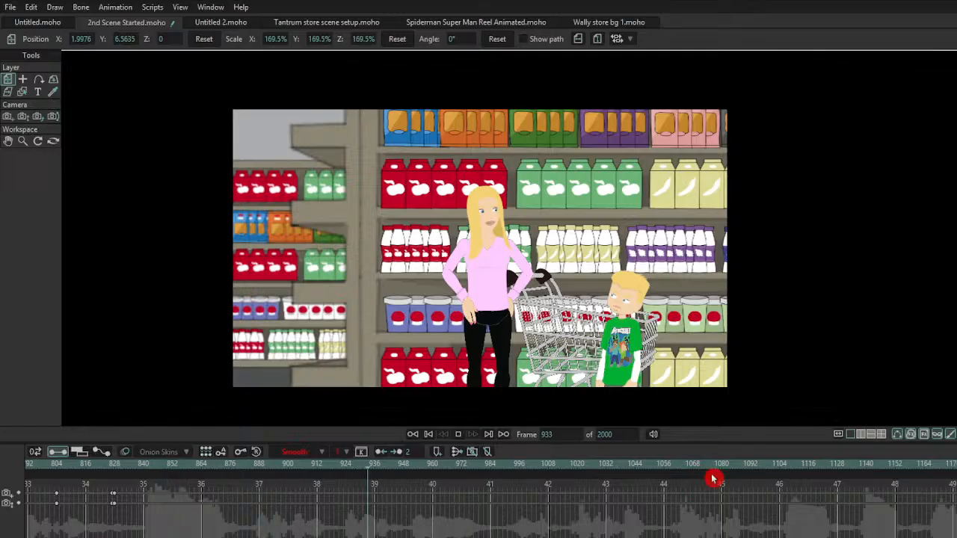
key(space)
click(142, 481)
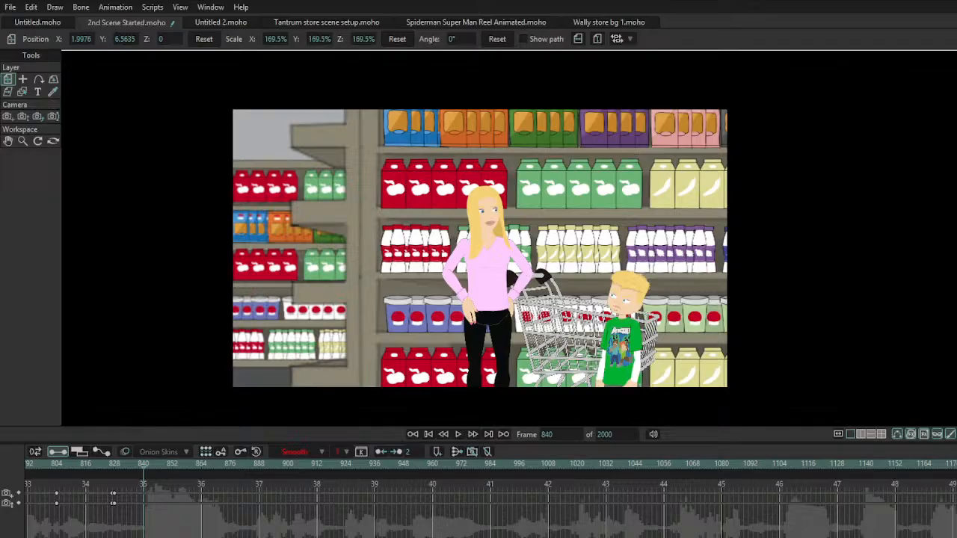
Step: Save the project and key the blonde boy's current rig pose at frame 840
click(639, 347)
scroll(639, 348, up, 2)
key(ctrl+s)
click(481, 233)
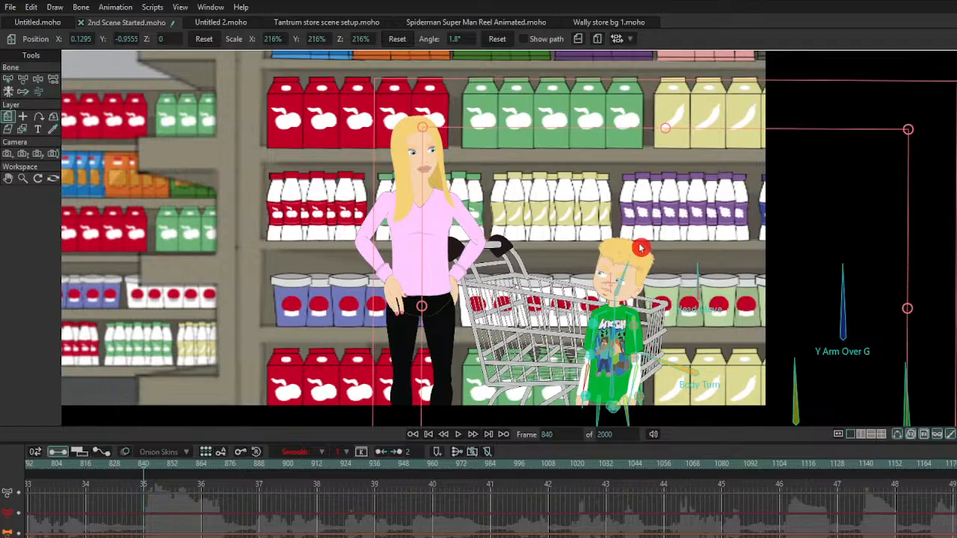
Step: Pose the blonde boy at frame 846 with his arm swung out from his side and his torso and head slightly adjusted
click(144, 470)
drag(145, 470, 158, 469)
click(37, 78)
scroll(800, 339, up, 2)
drag(511, 314, 548, 331)
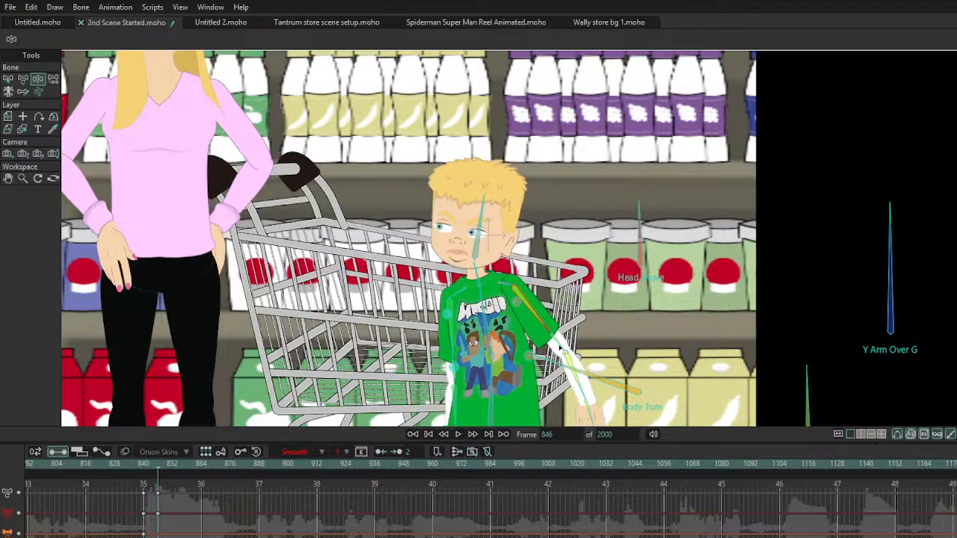
drag(567, 387, 580, 389)
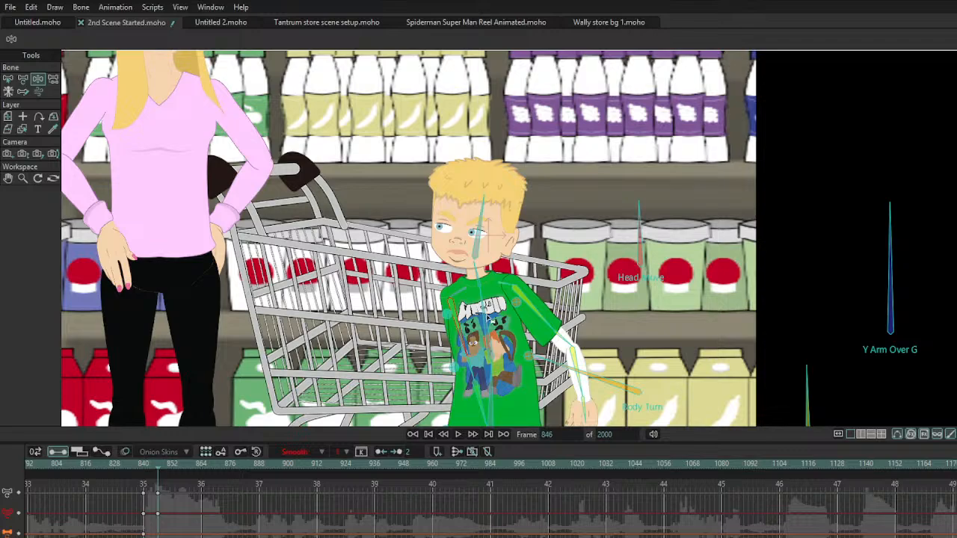
drag(486, 317, 485, 313)
drag(479, 209, 490, 215)
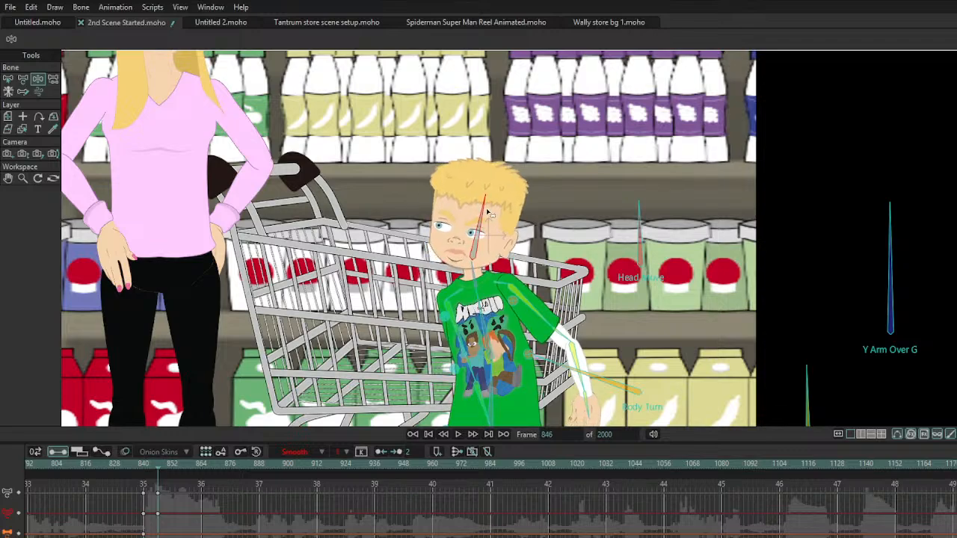
scroll(488, 213, down, 4)
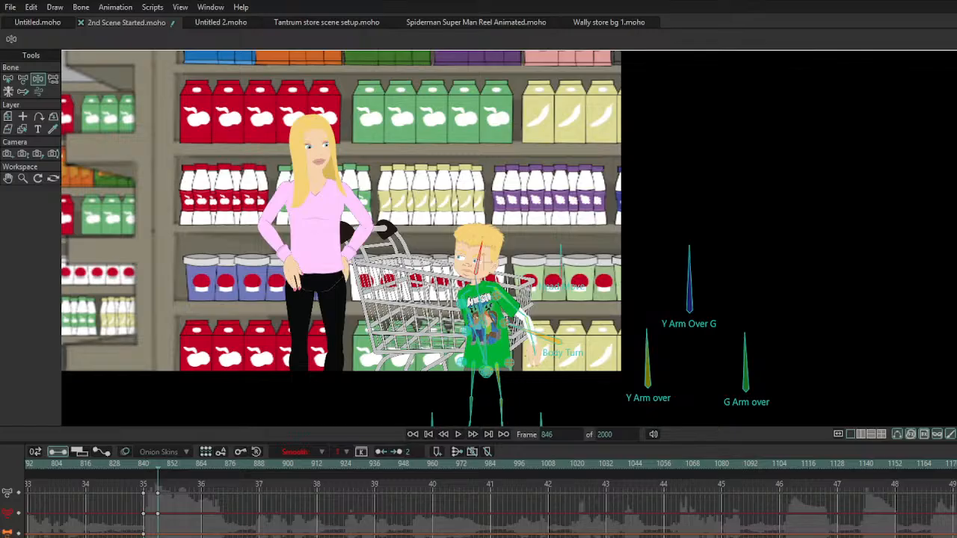
Step: Give the boy a screaming face at frame 846 with closed eyes, adjusted EYEBROWS and Sad Angry controls, and the SCREAM mouth
click(479, 258)
scroll(388, 217, up, 3)
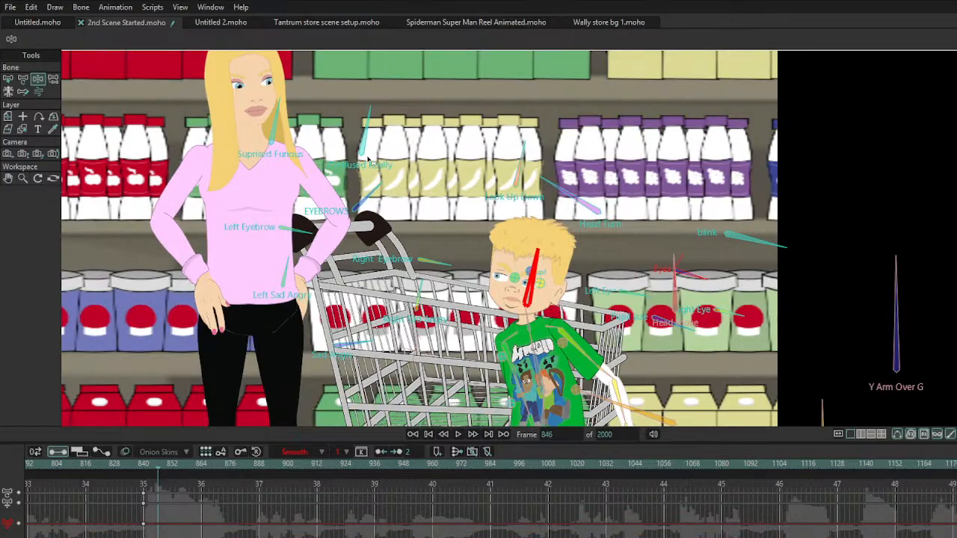
click(377, 195)
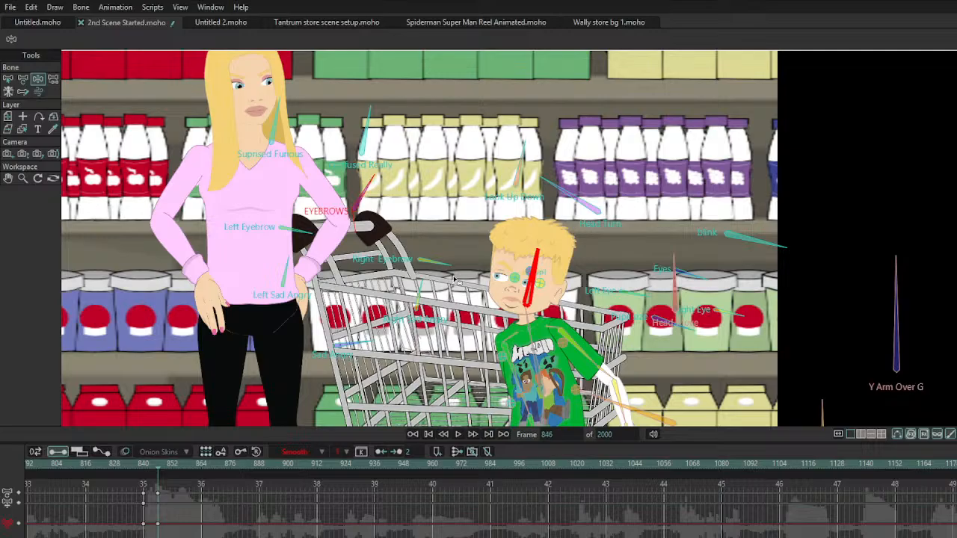
click(318, 350)
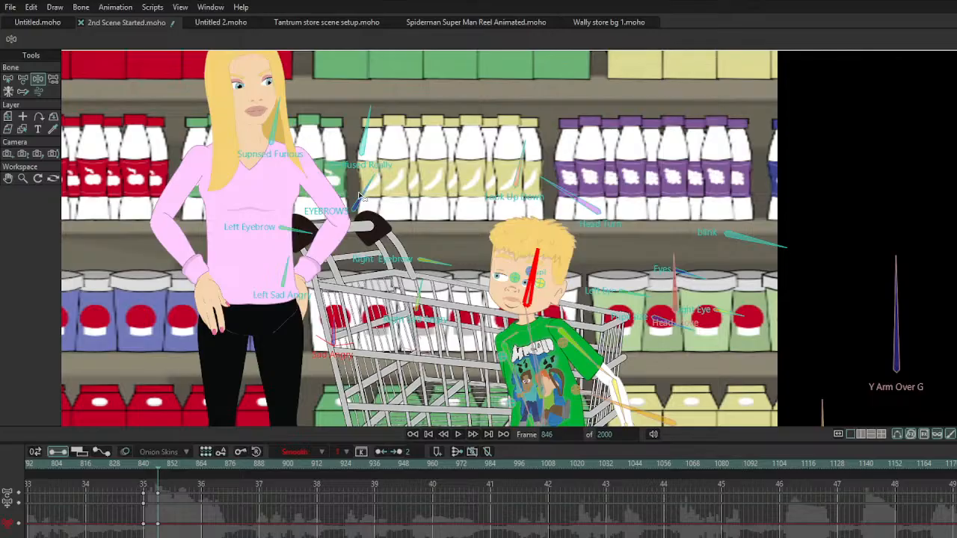
click(676, 286)
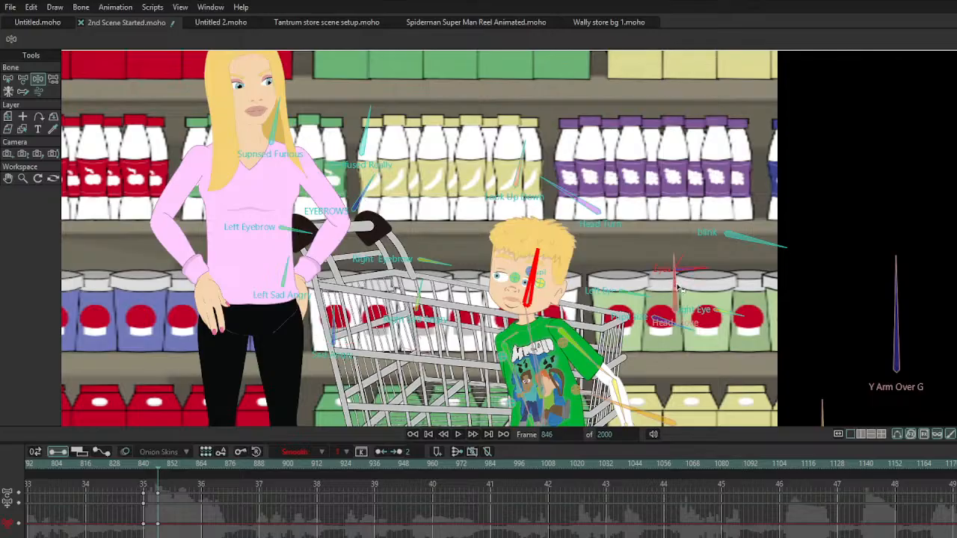
drag(695, 268, 683, 320)
click(375, 197)
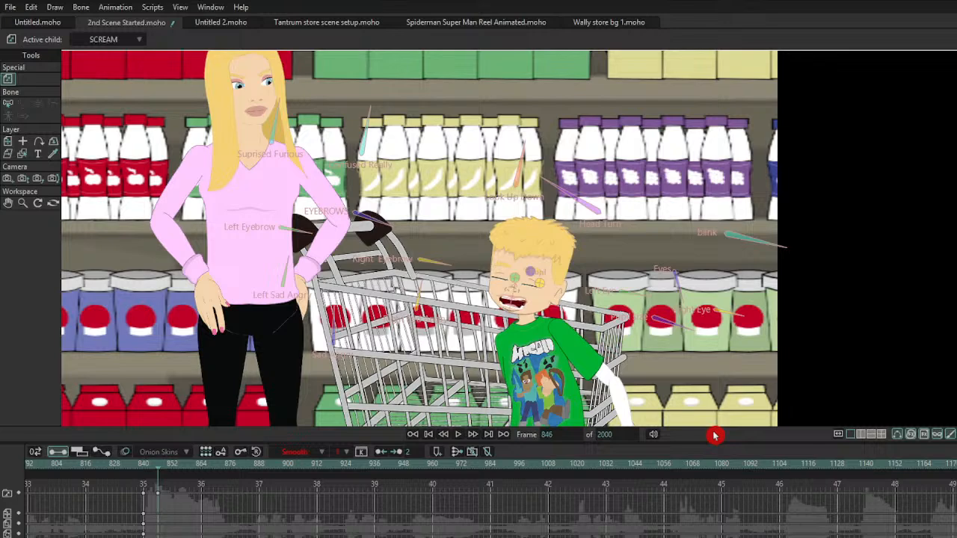
Step: Move the boy's SCREAM mouth key earlier, to about frame 843, and play the scream from frame 840 against the audio
key(space)
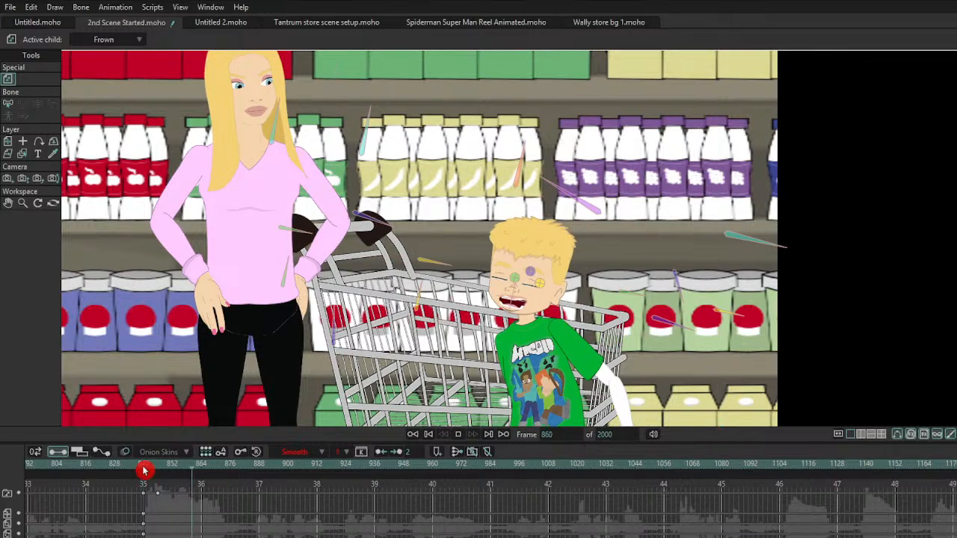
click(143, 474)
key(space)
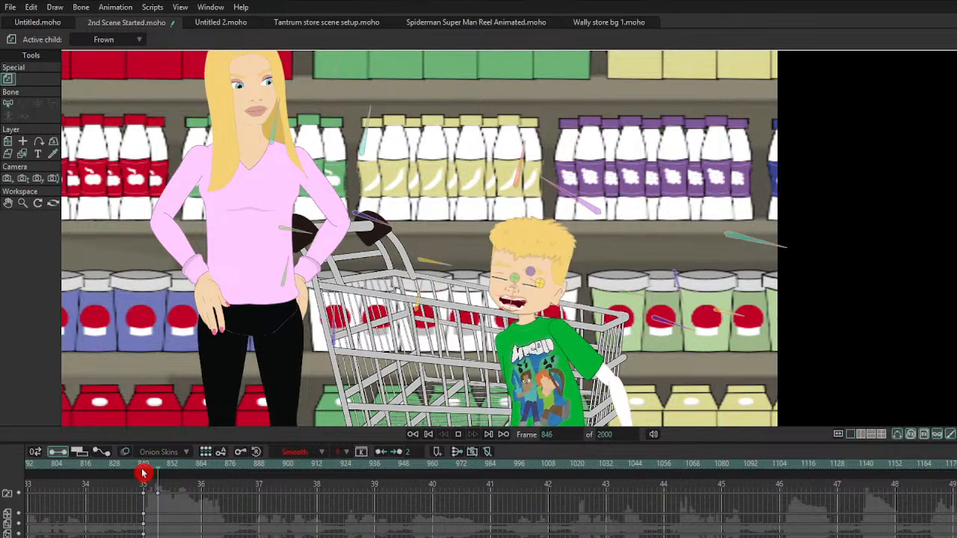
key(space)
click(159, 498)
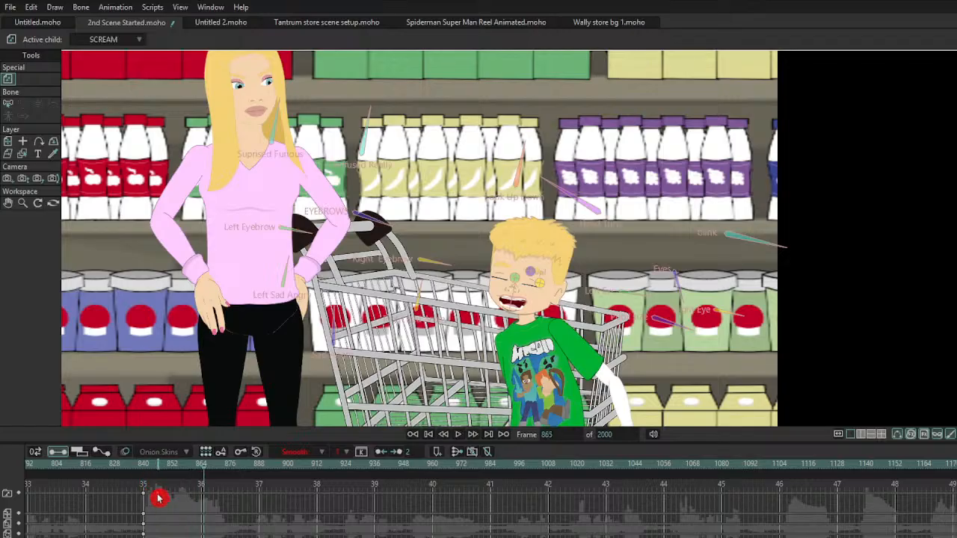
click(143, 466)
key(space)
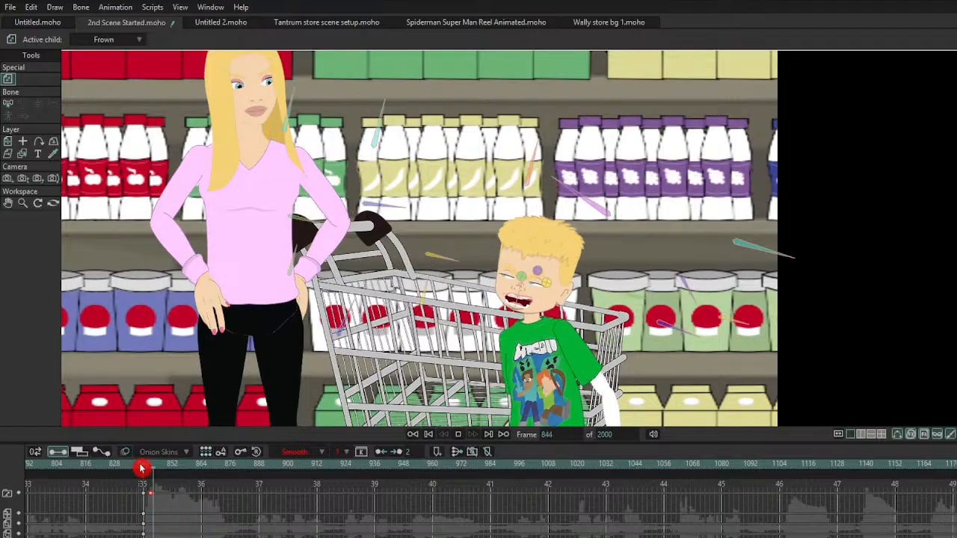
click(146, 468)
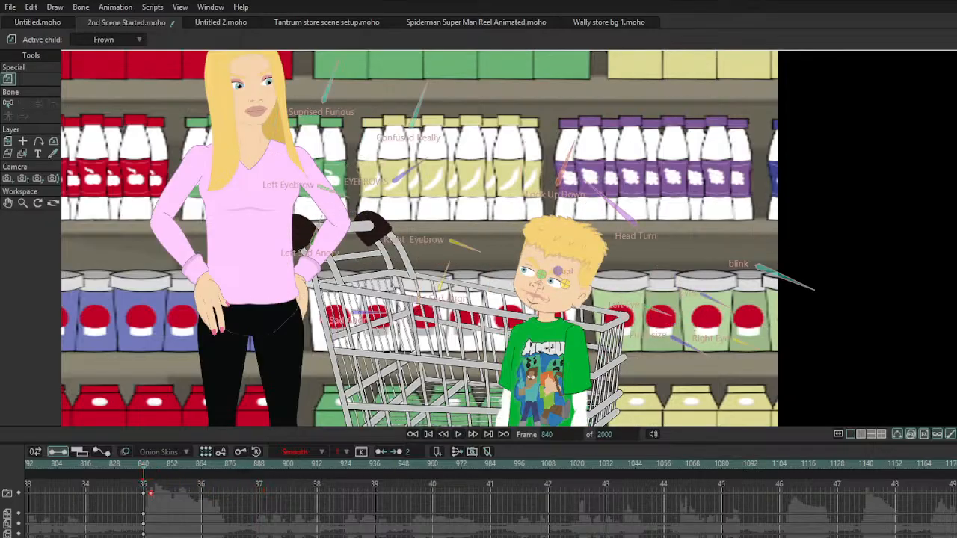
click(145, 467)
key(space)
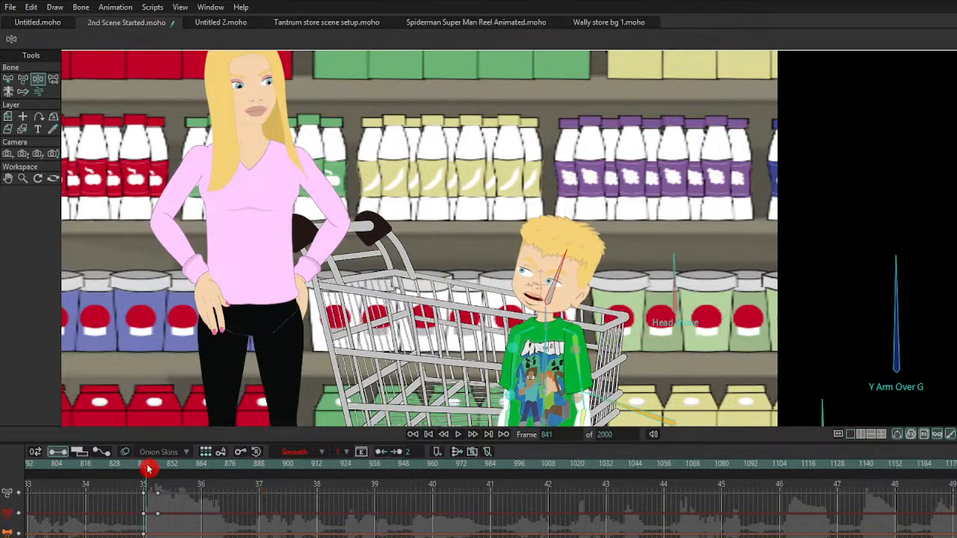
Step: Scrub and play the boy's scream from around frame 840 against the audio to judge its timing and length
drag(203, 489, 210, 488)
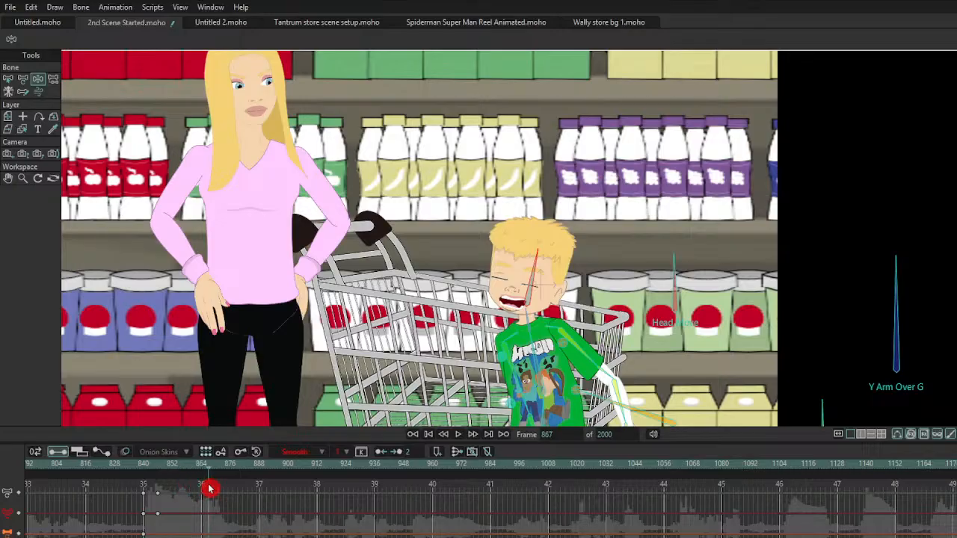
key(space)
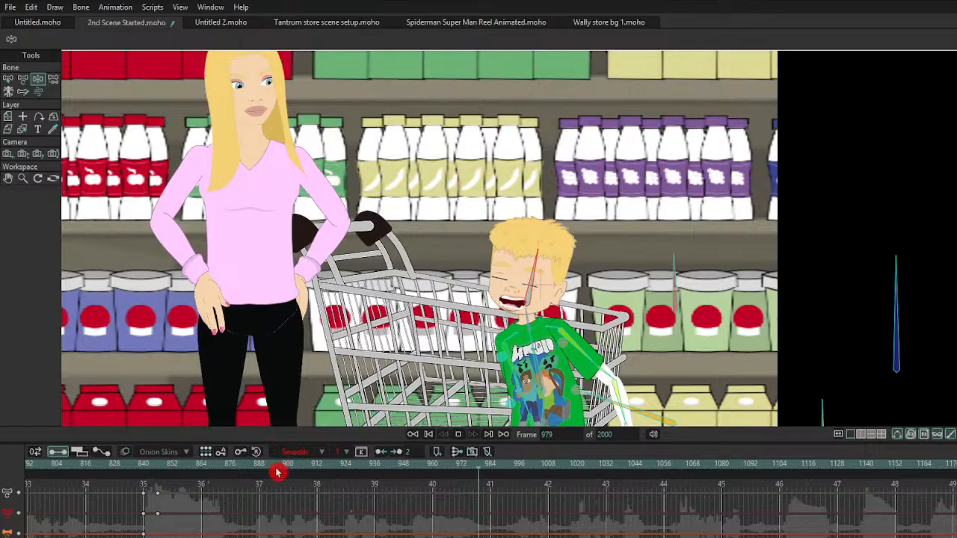
key(space)
click(146, 468)
key(space)
key(space)
Step: Try posing the boy at frame 846 leaning back, with his arms bent in front of his body
drag(146, 470, 157, 471)
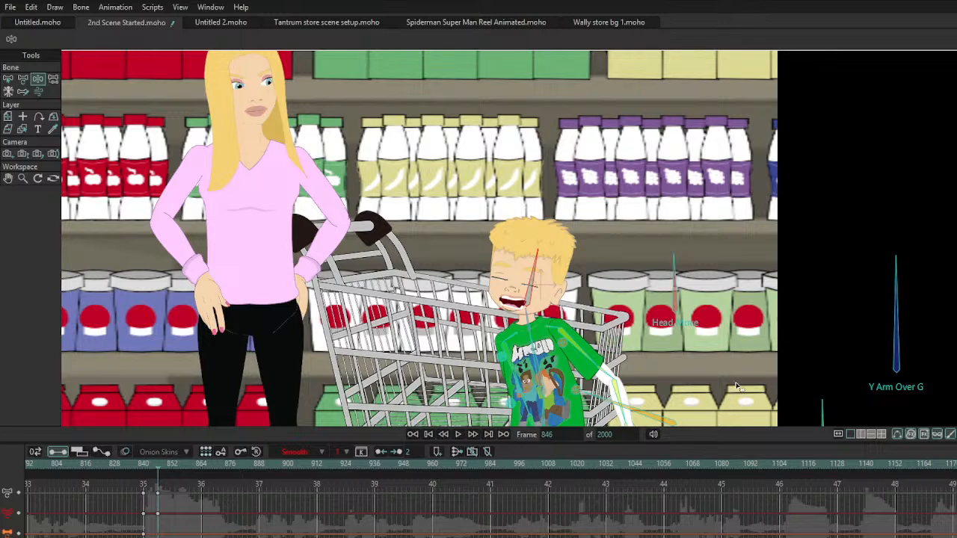
drag(522, 355, 481, 337)
drag(574, 374, 493, 409)
mouse_move(432, 320)
mouse_down()
mouse_move(439, 359)
mouse_move(441, 316)
mouse_up()
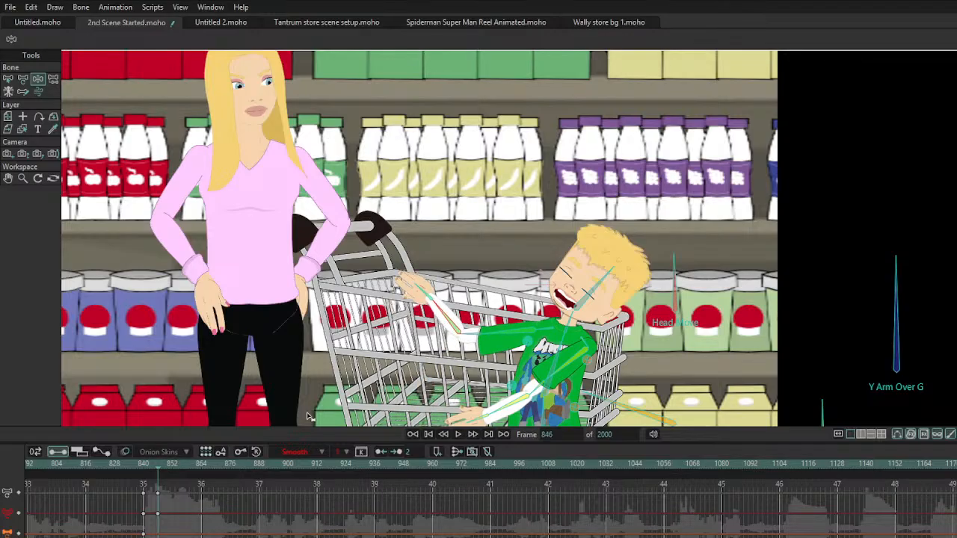
mouse_move(152, 481)
mouse_down()
mouse_move(143, 470)
mouse_move(169, 486)
mouse_move(161, 469)
mouse_up()
drag(495, 338, 513, 437)
mouse_move(561, 372)
mouse_down()
mouse_move(557, 383)
mouse_move(548, 379)
mouse_move(575, 375)
mouse_up()
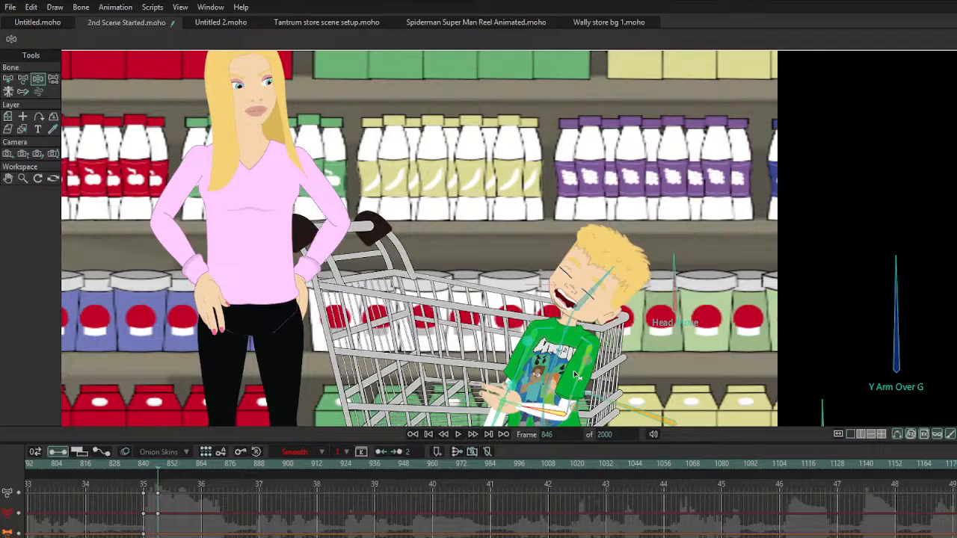
Step: Play back the scream and try tipping the boy's torso toward the cart at frame 846 with his head upright
click(151, 470)
key(space)
key(space)
click(150, 471)
drag(150, 470, 159, 472)
drag(607, 269, 492, 262)
drag(495, 297, 504, 319)
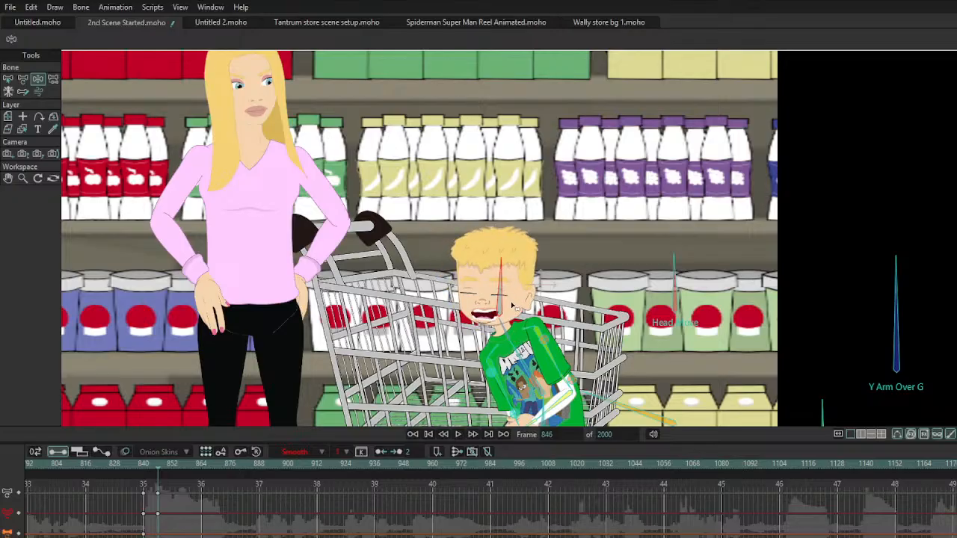
Step: At frame 846, straighten the boy's torso, swing his near elbow outward, lower his far arm and adjust his head tilt
scroll(527, 323, down, 3)
scroll(527, 327, up, 2)
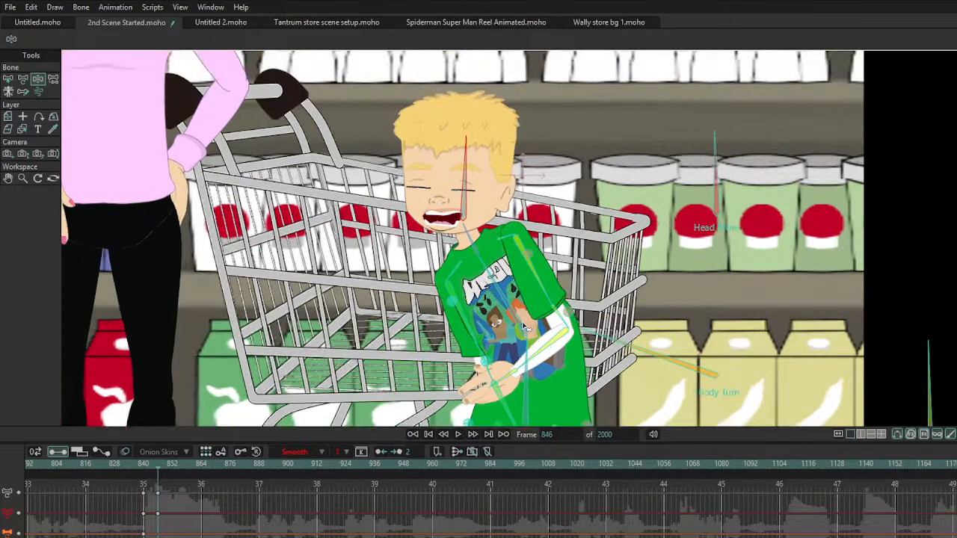
scroll(533, 336, up, 1)
scroll(531, 330, down, 3)
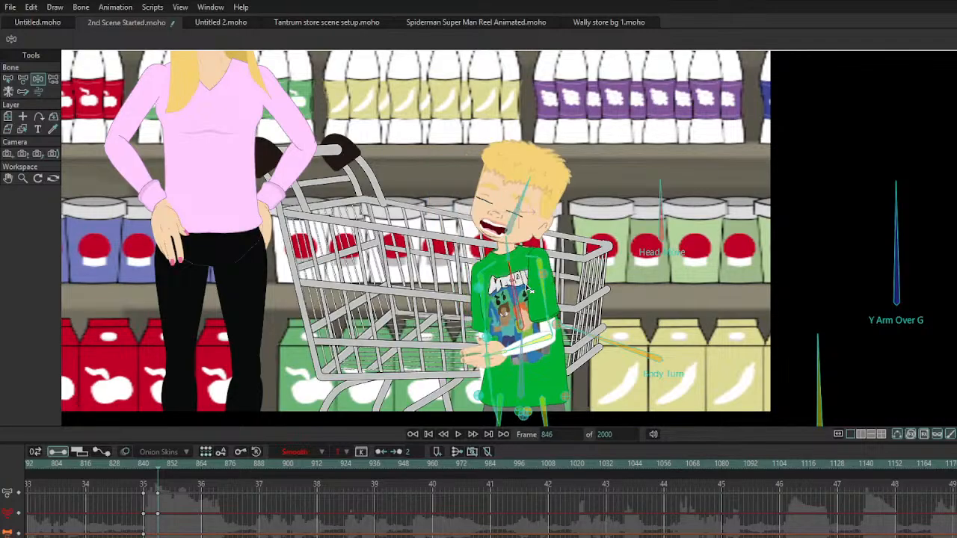
drag(550, 304, 576, 305)
drag(516, 284, 528, 283)
mouse_move(472, 365)
mouse_down()
mouse_move(457, 367)
mouse_move(468, 384)
mouse_up()
drag(483, 313, 476, 364)
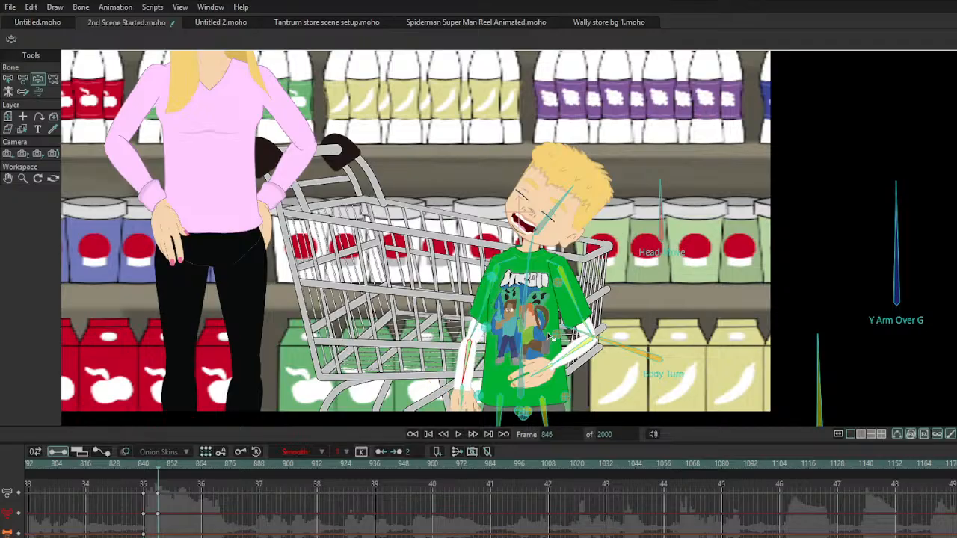
drag(570, 190, 535, 172)
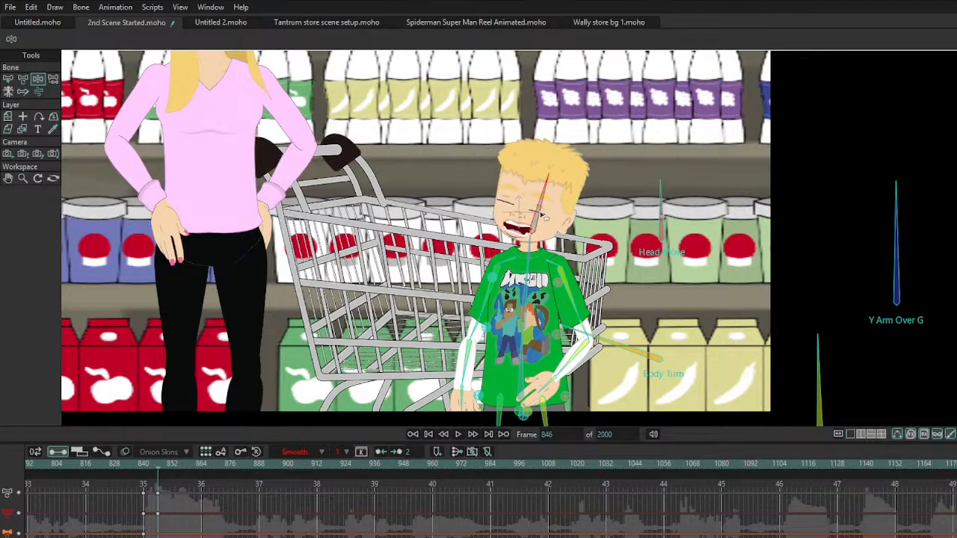
Step: Lean the boy's torso toward the cart at frame 846, extend his near arm down beside him and tuck his far arm behind
mouse_move(171, 468)
mouse_down()
mouse_move(146, 469)
mouse_move(133, 454)
mouse_move(242, 471)
mouse_move(146, 470)
mouse_move(162, 470)
mouse_up()
drag(544, 187, 494, 192)
drag(581, 343, 575, 371)
drag(483, 380, 450, 350)
drag(477, 320, 479, 359)
mouse_move(516, 298)
mouse_down()
mouse_move(533, 299)
mouse_move(518, 297)
mouse_up()
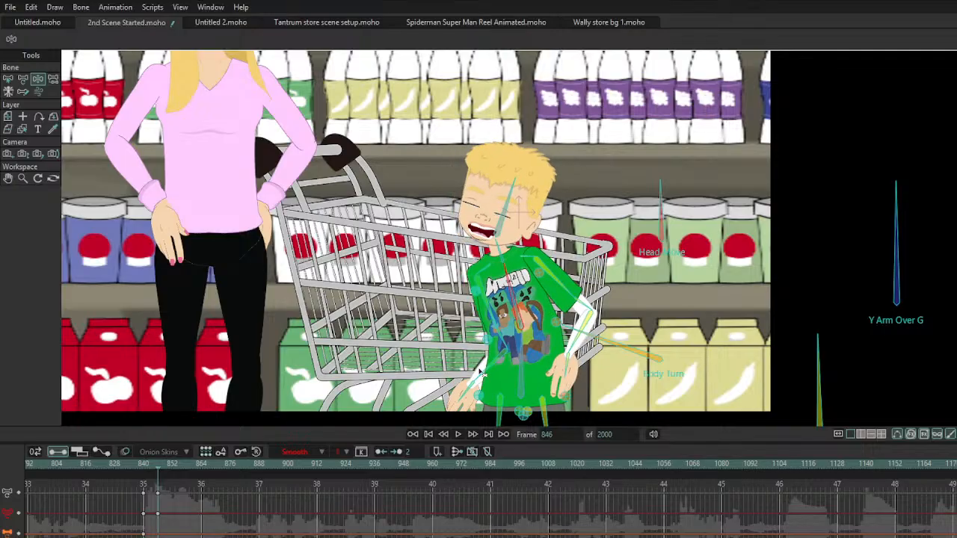
drag(479, 373, 499, 392)
drag(498, 227, 487, 163)
drag(573, 318, 574, 385)
Step: Refine the boy's screaming face at frame 846 with the EYEBROWS and Sad Angry controls, keeping the Eyes control closed
click(955, 370)
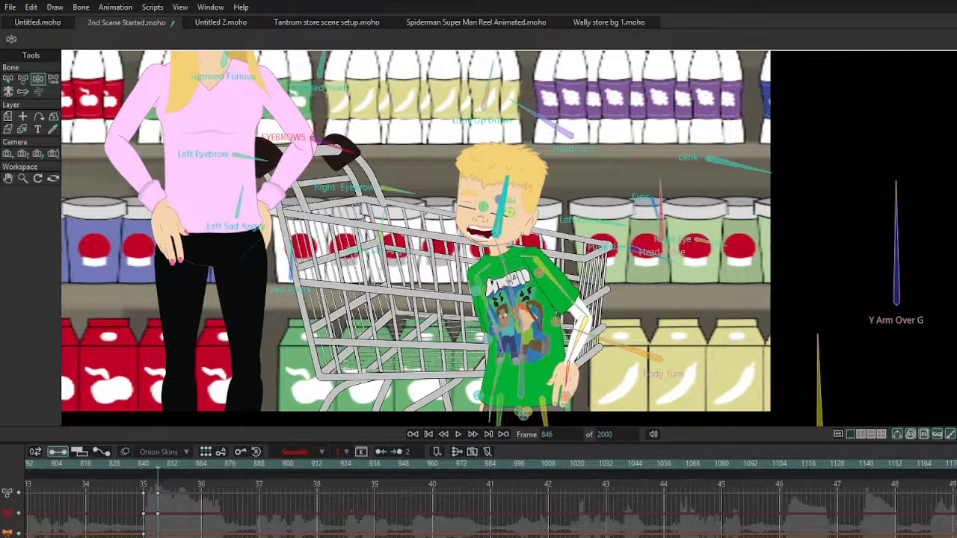
scroll(288, 169, up, 3)
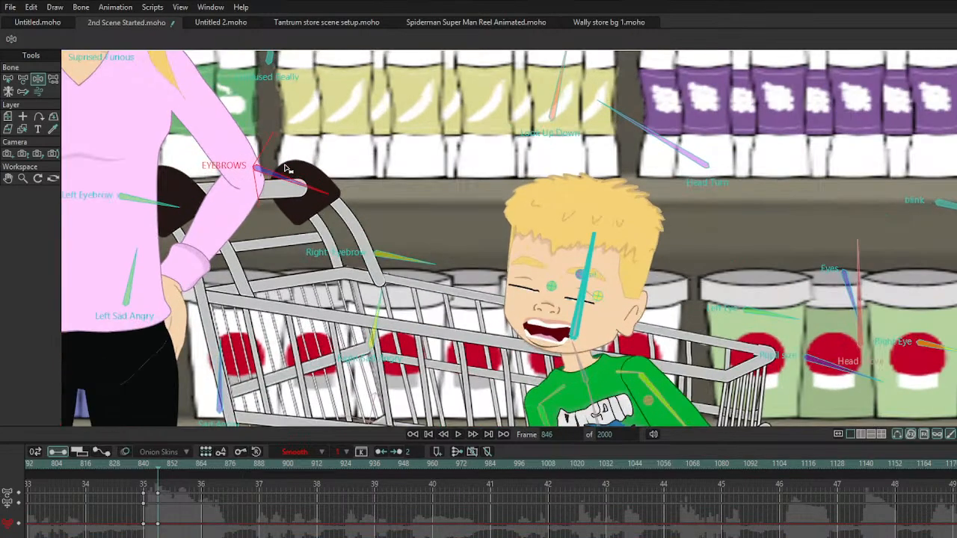
scroll(576, 260, down, 2)
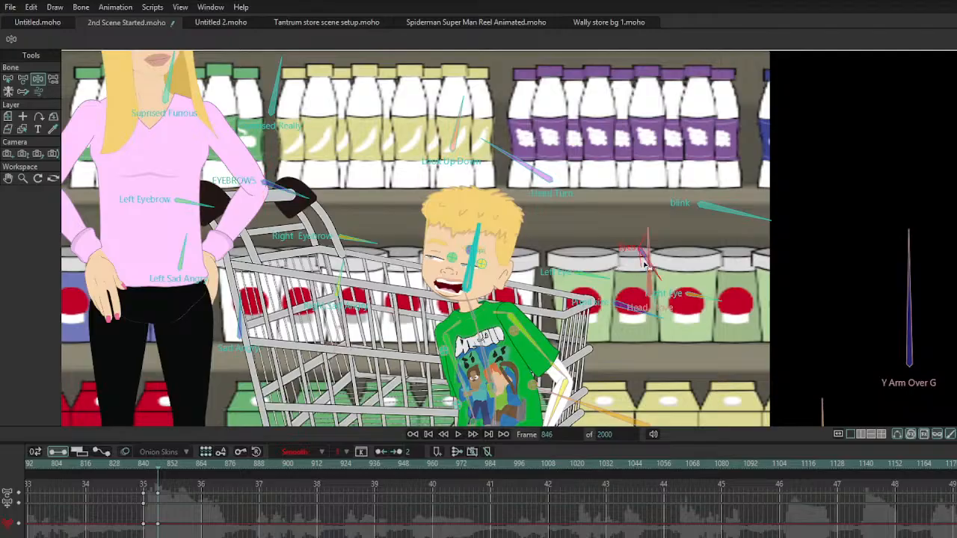
drag(652, 256, 635, 292)
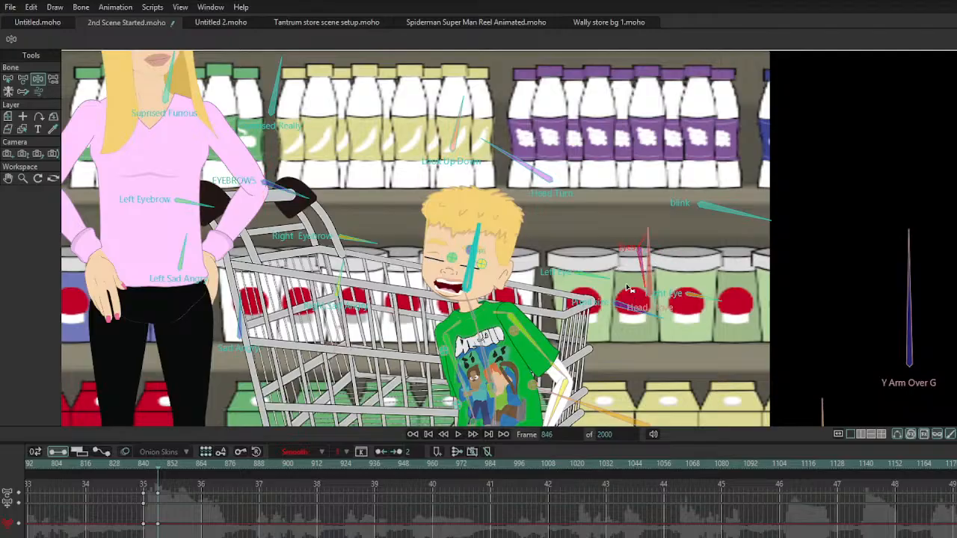
drag(250, 311, 298, 324)
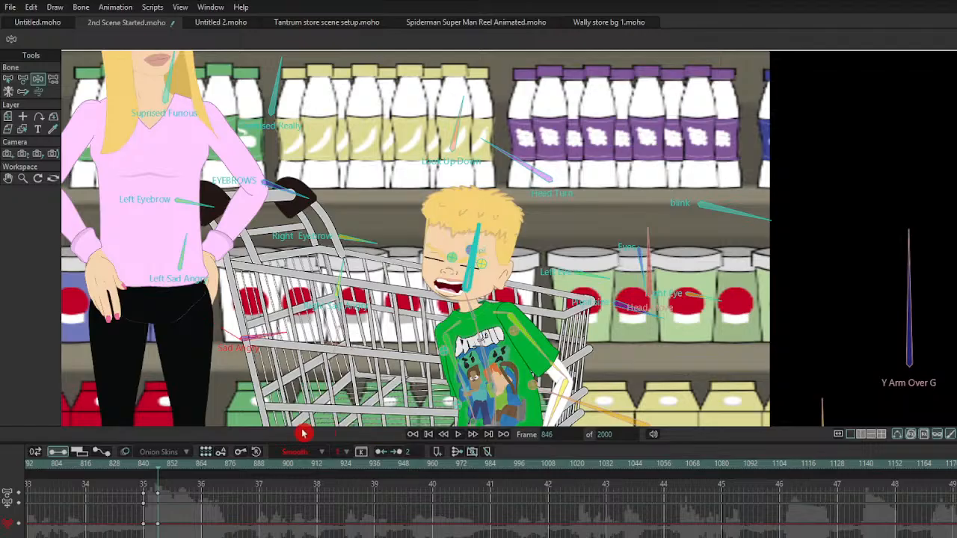
Step: Play the scream from just before frame 840 to check the revised pose and expression against the audio
click(124, 478)
key(space)
key(space)
click(144, 470)
key(space)
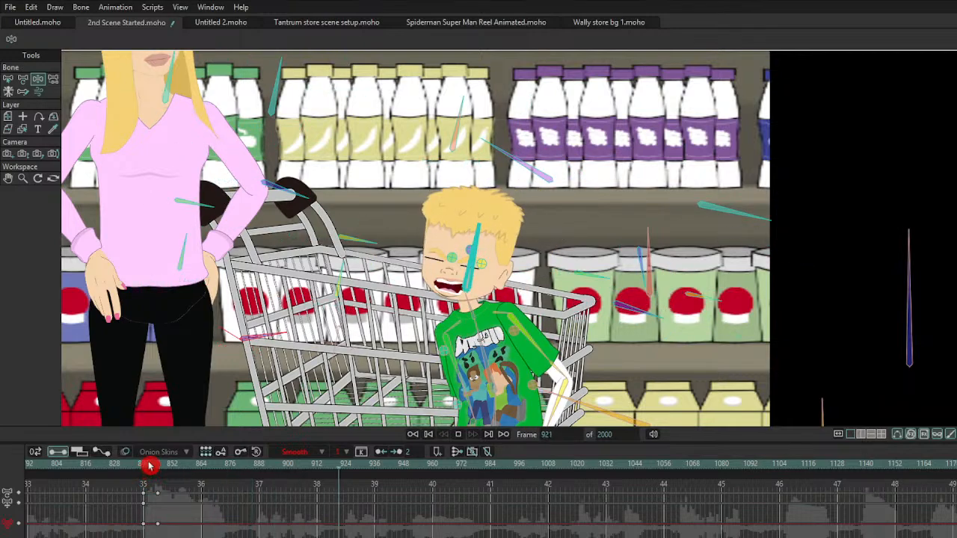
key(space)
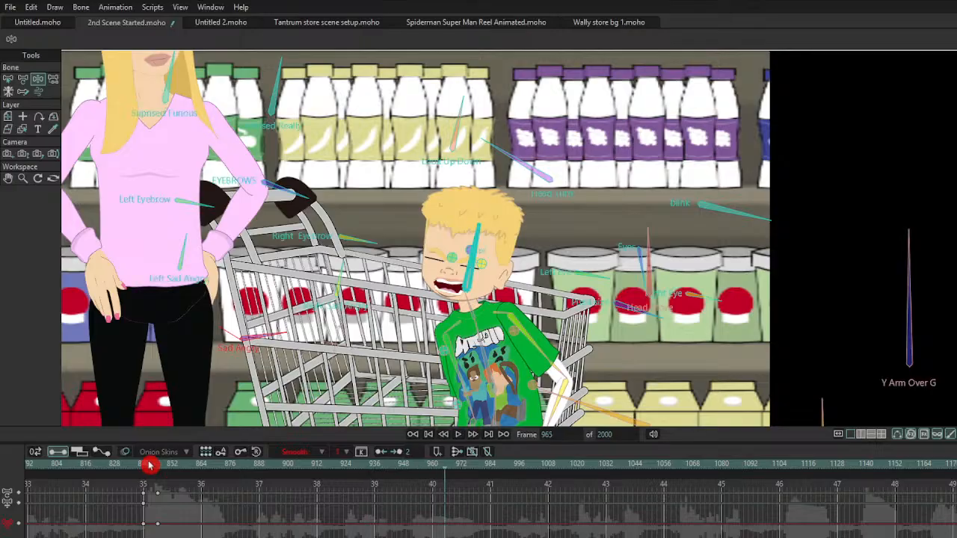
Step: Key the boy's current rig pose at frame 860 to hold the scream
click(147, 475)
drag(145, 476, 193, 472)
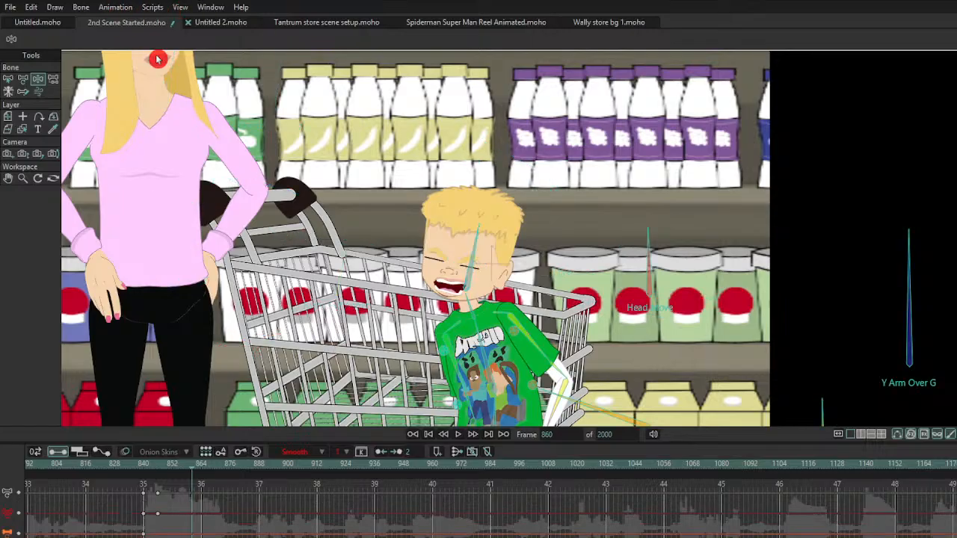
click(119, 8)
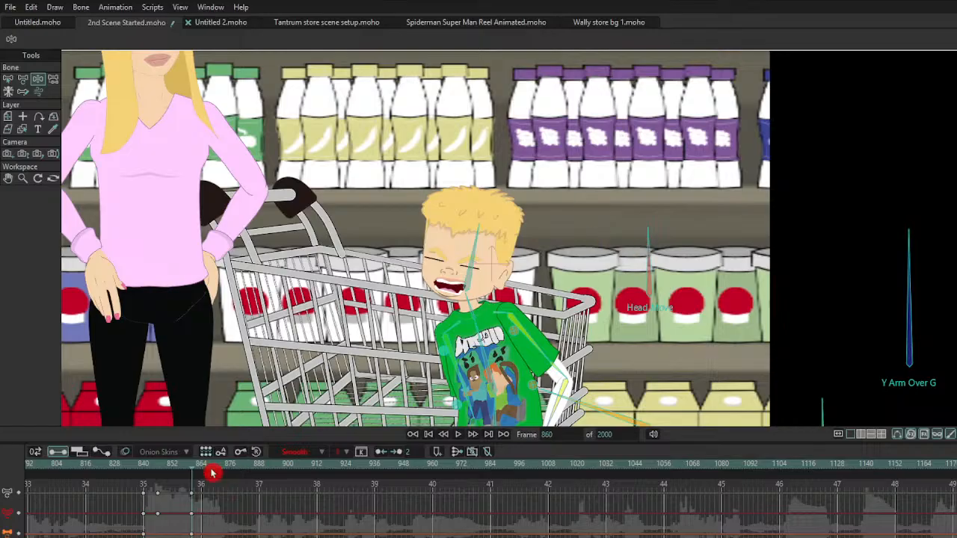
Step: At frame 869, bring the boy's torso upright, tilt his head, adjust the EYEBROWS control and open his eyes
drag(197, 471, 213, 472)
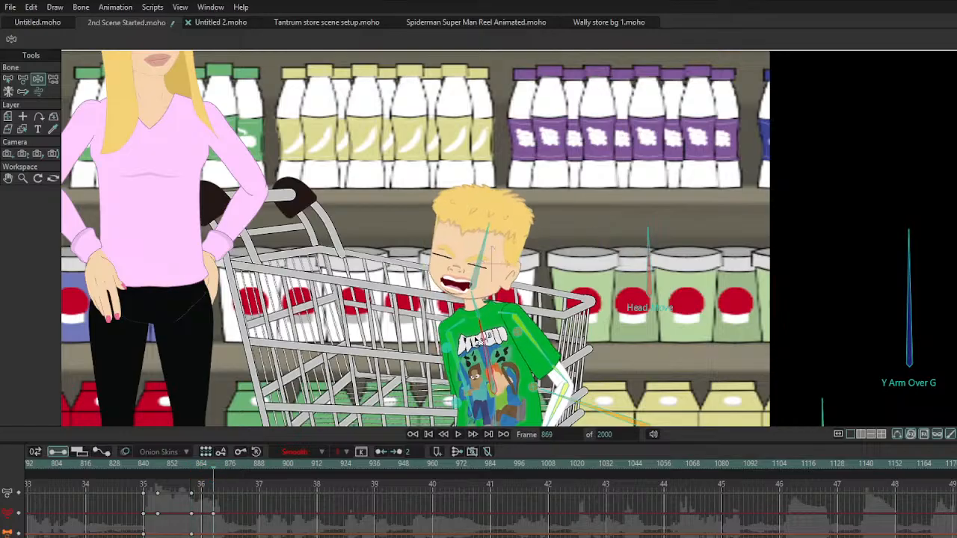
drag(483, 338, 487, 341)
mouse_move(515, 244)
mouse_down()
mouse_move(528, 243)
mouse_move(513, 247)
mouse_up()
scroll(292, 132, up, 1)
click(380, 124)
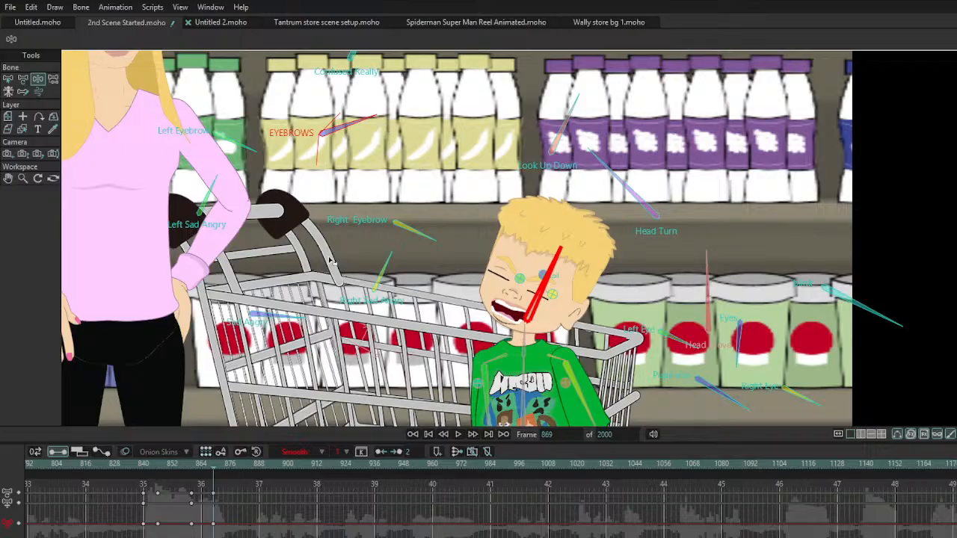
drag(752, 346, 780, 336)
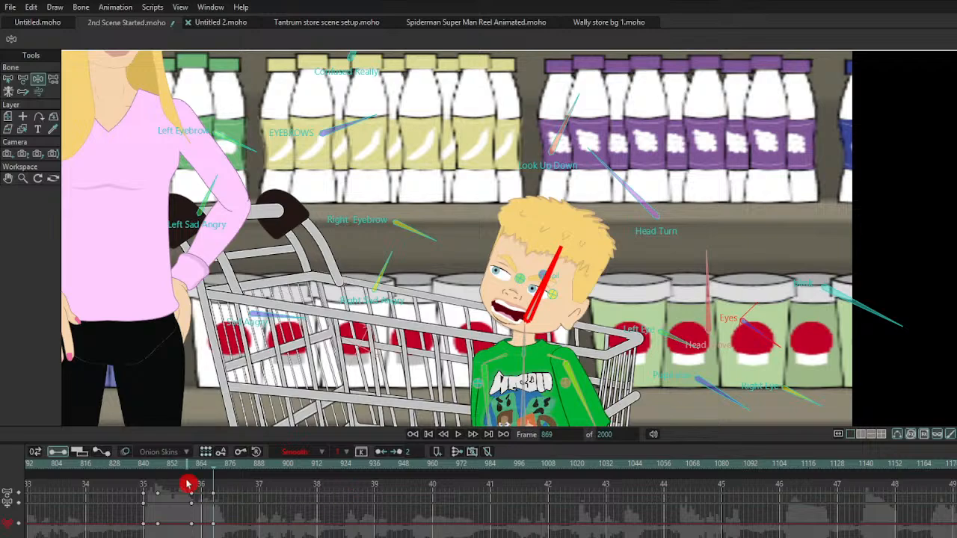
Step: Play back the scream, then adjust the boy's head at frame 869 and lower both arms to his sides
key(space)
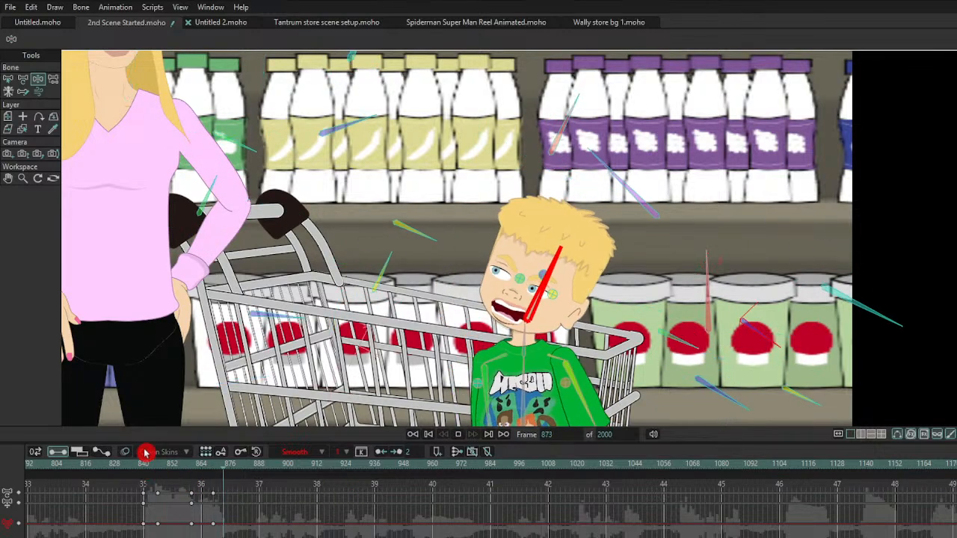
drag(193, 469, 151, 467)
key(space)
key(space)
click(215, 469)
drag(473, 406, 367, 257)
drag(479, 112, 459, 71)
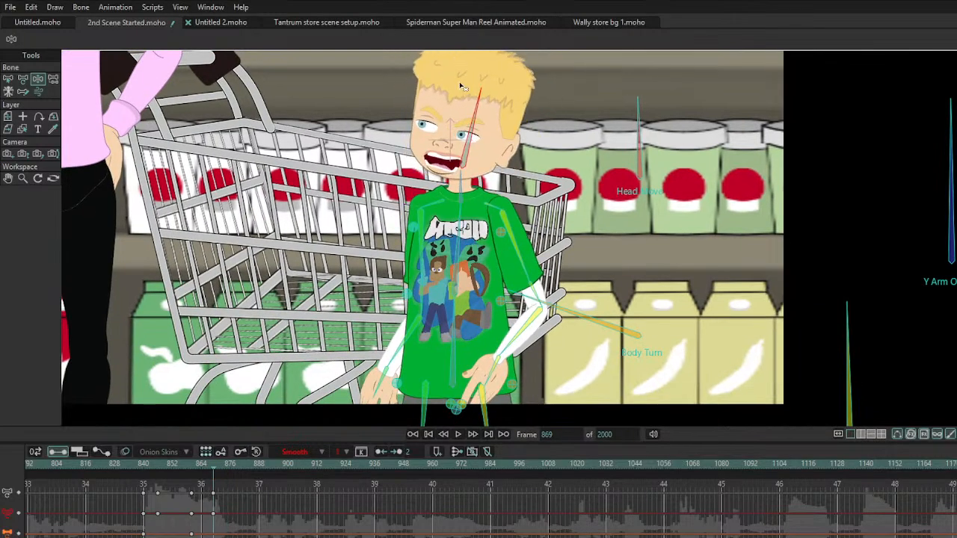
drag(535, 374, 533, 369)
drag(379, 351, 404, 413)
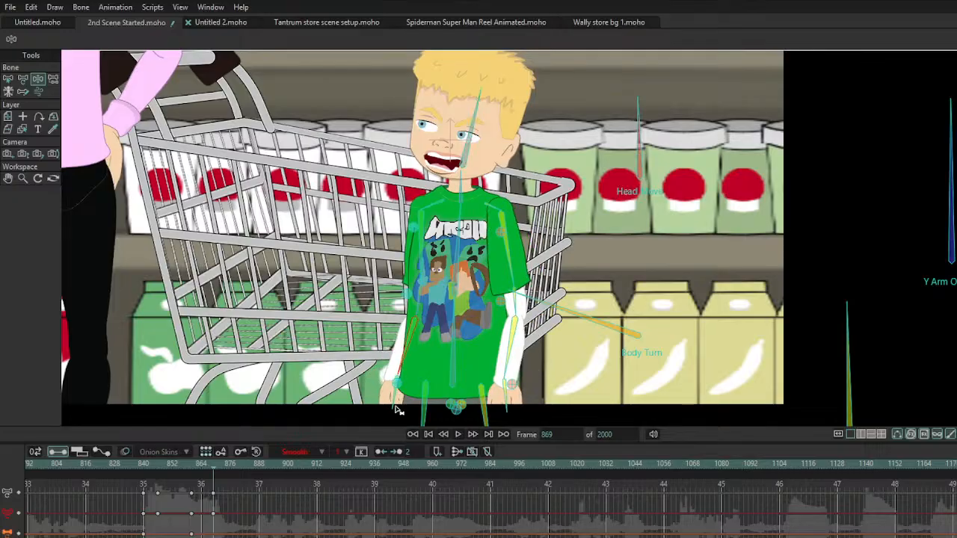
Step: Move the boy's body and face keys at frames 860 and 869 about 12 frames later, starting at frame 872, and replay the scream
key(space)
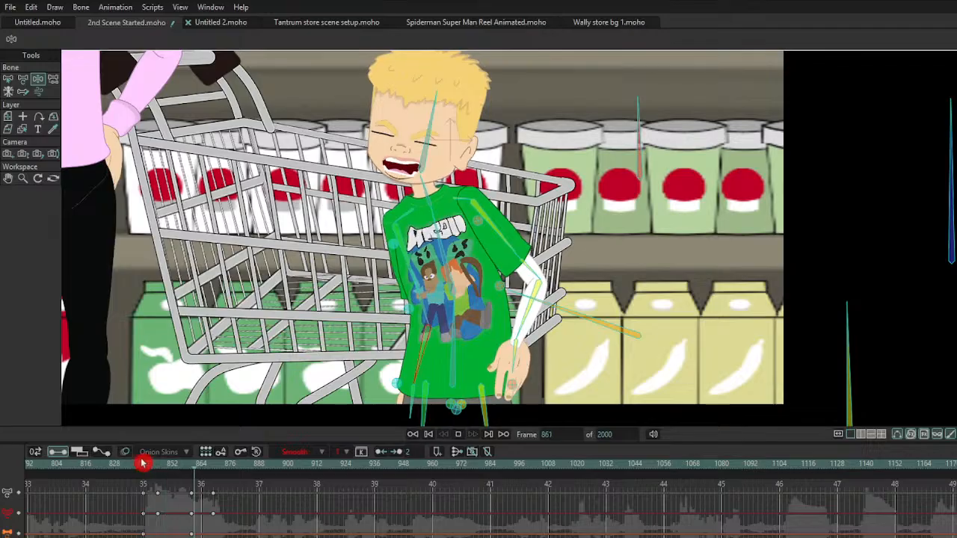
key(space)
drag(192, 489, 230, 468)
click(219, 469)
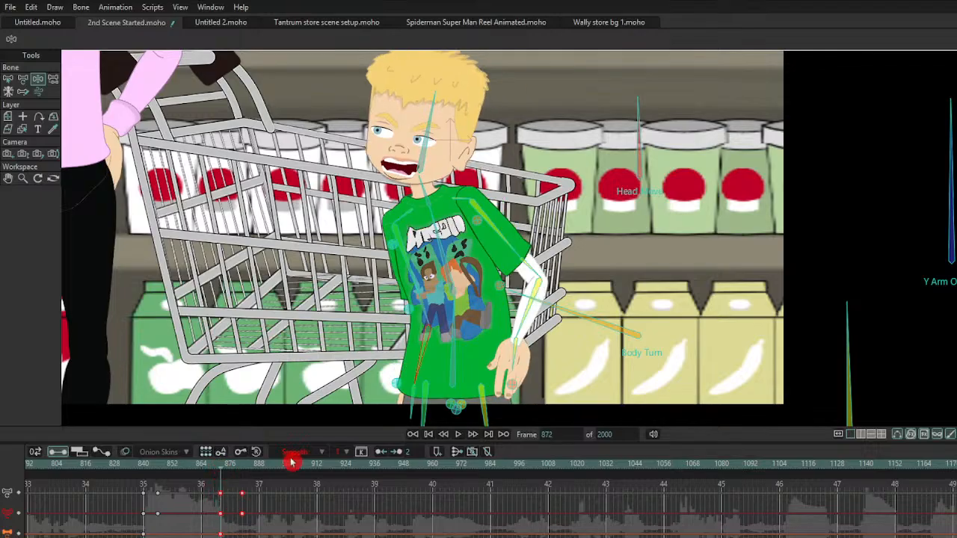
drag(187, 491, 228, 530)
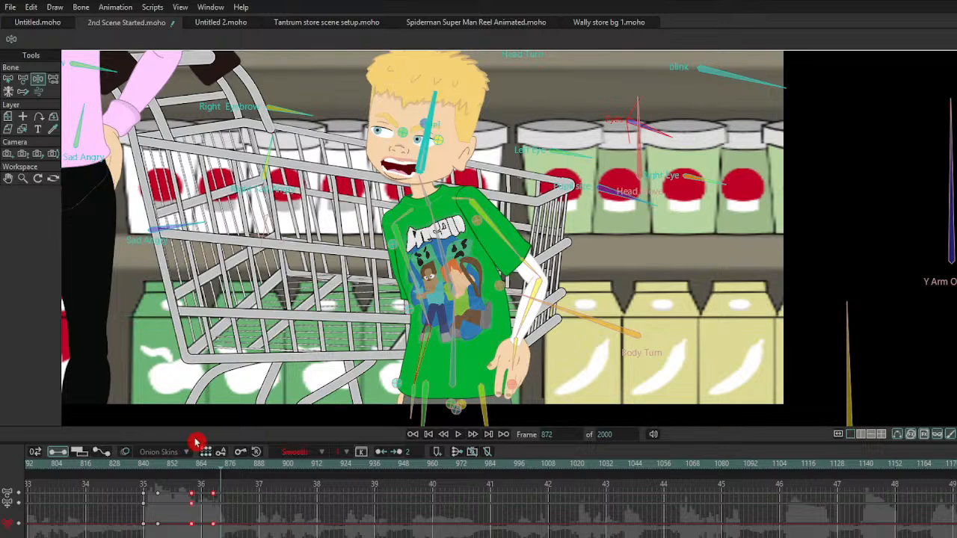
drag(193, 496, 222, 503)
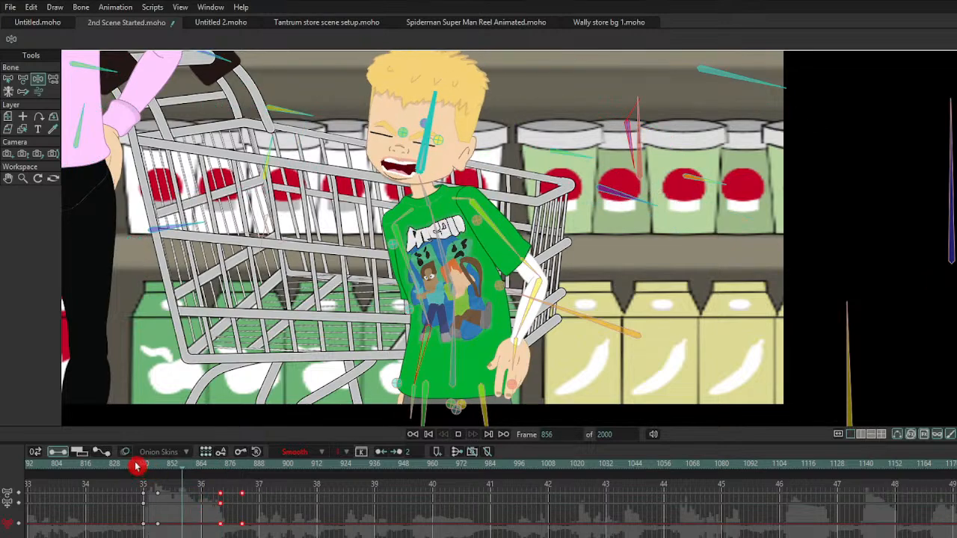
key(space)
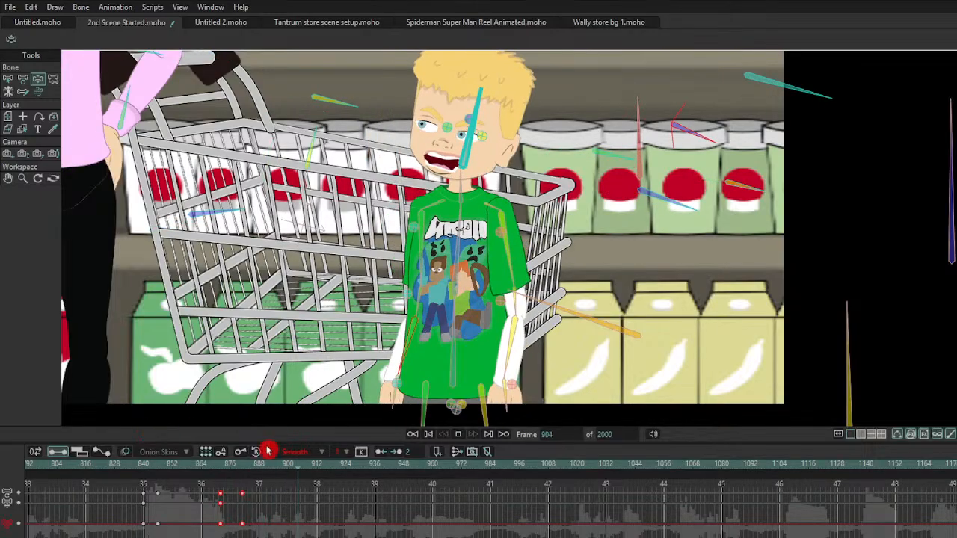
Step: Key the boy's current rig pose at frame 884, and at frame 915 move his layer over to beside the mother
click(252, 463)
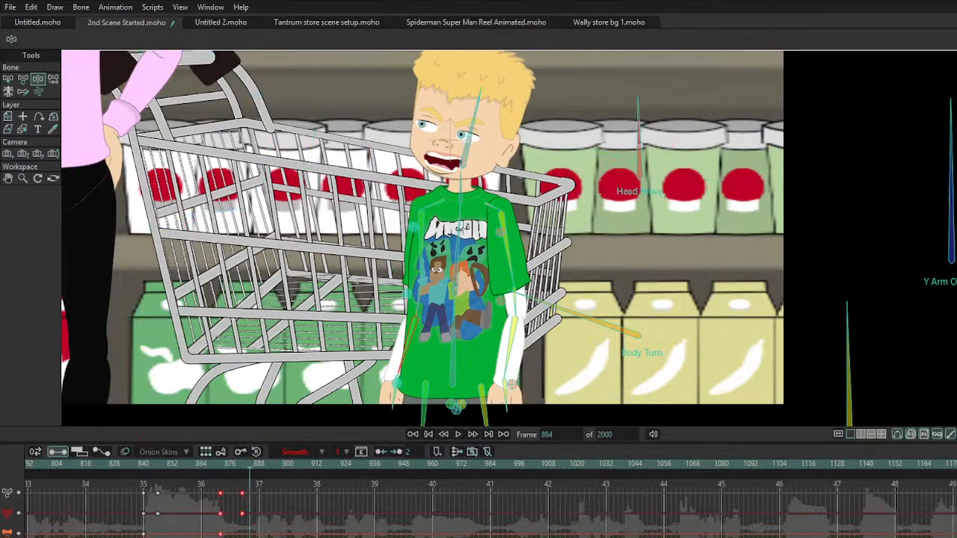
scroll(308, 199, down, 3)
drag(307, 200, 462, 278)
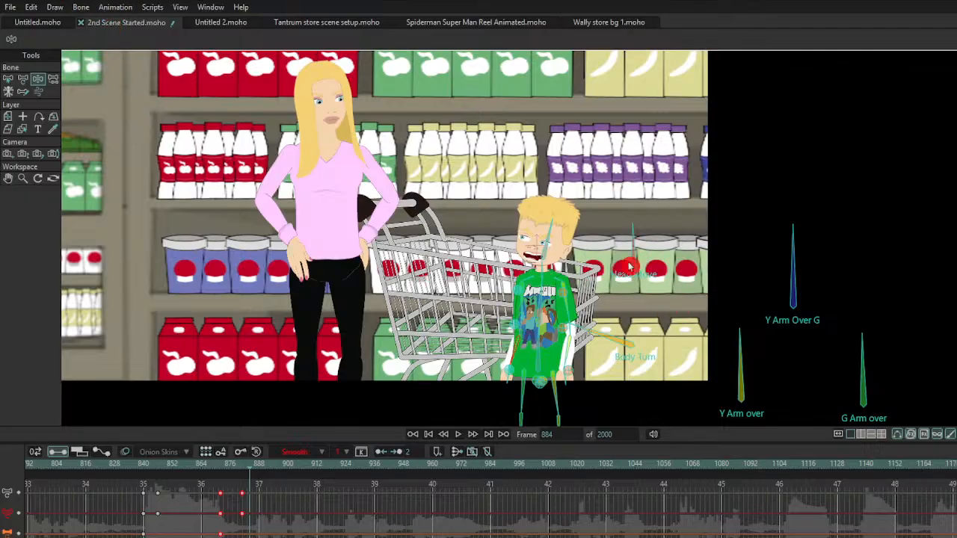
drag(263, 464, 279, 473)
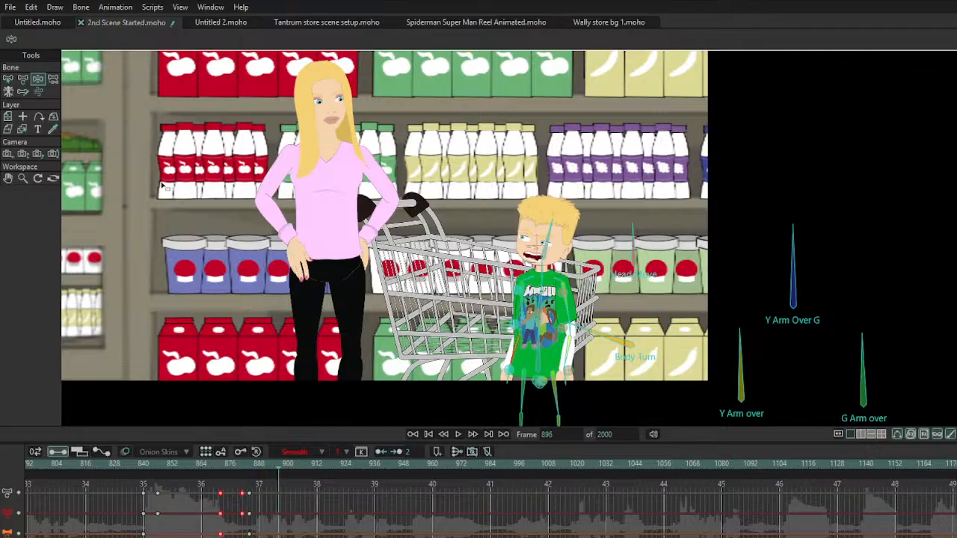
click(15, 117)
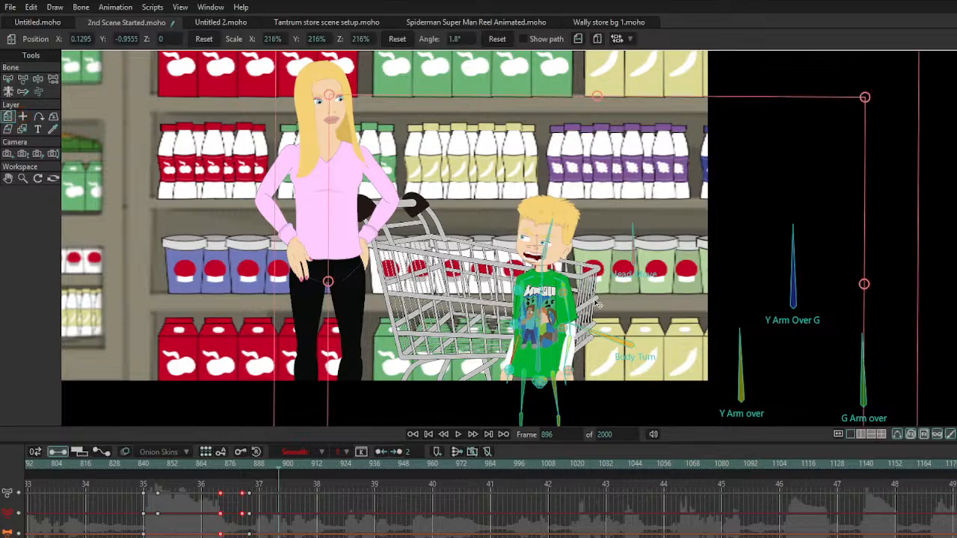
drag(275, 477, 326, 476)
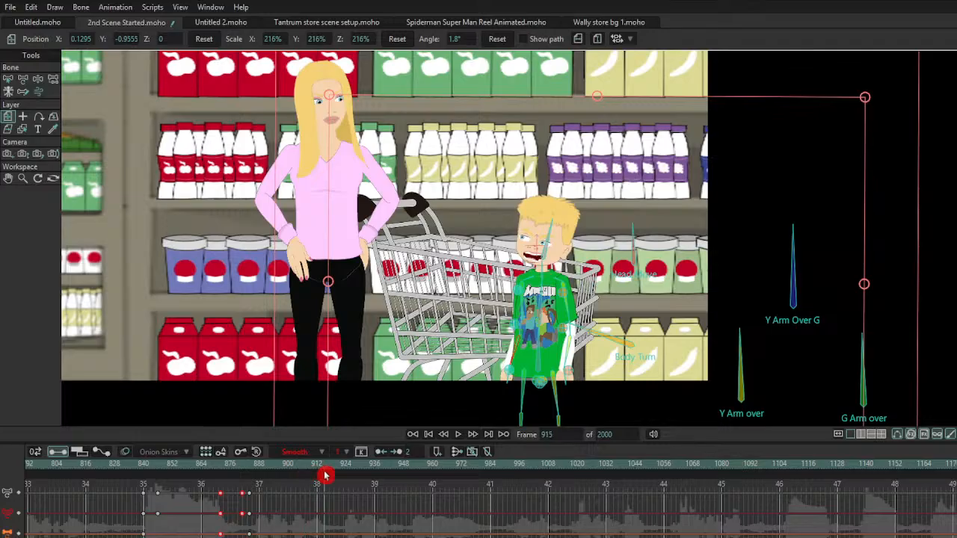
drag(546, 337, 428, 338)
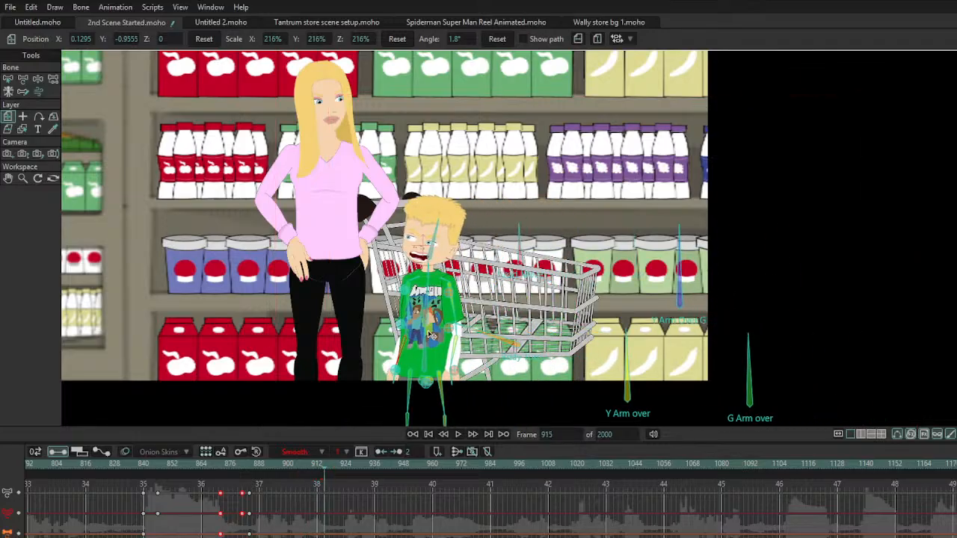
Step: Tilt the boy's head at frame 915
click(37, 79)
scroll(398, 200, up, 3)
drag(457, 230, 477, 243)
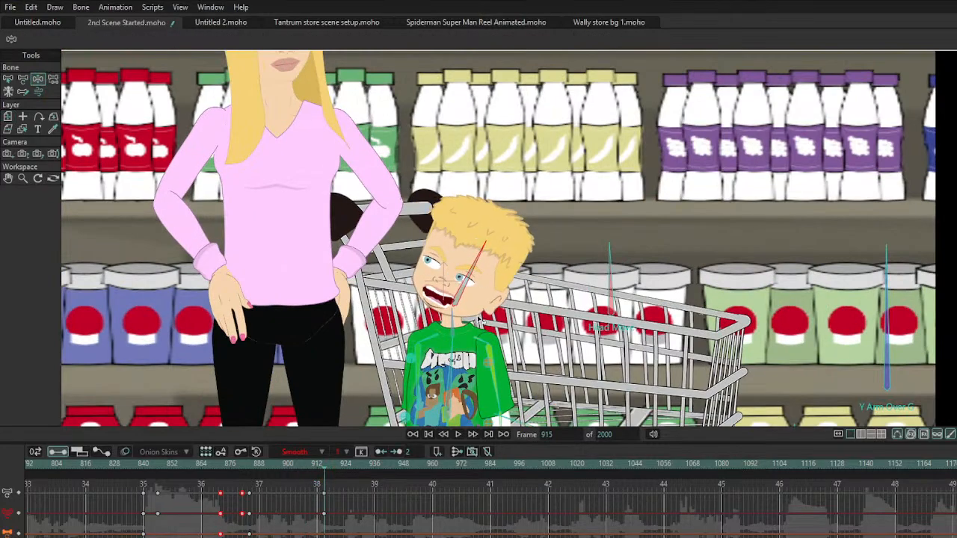
Step: Play back the boy's move and set his layer movement keys at frames 884 and 915 to Linear interpolation
click(231, 466)
key(space)
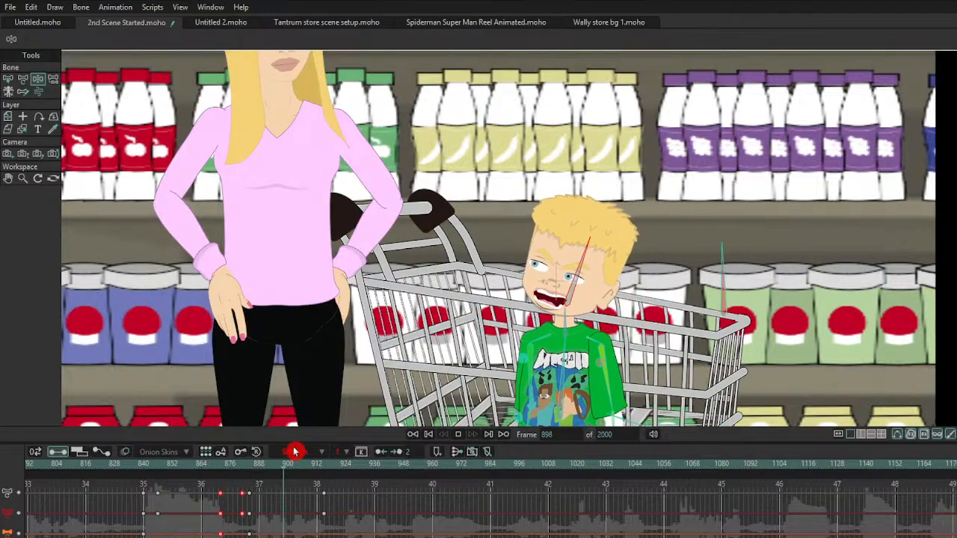
key(space)
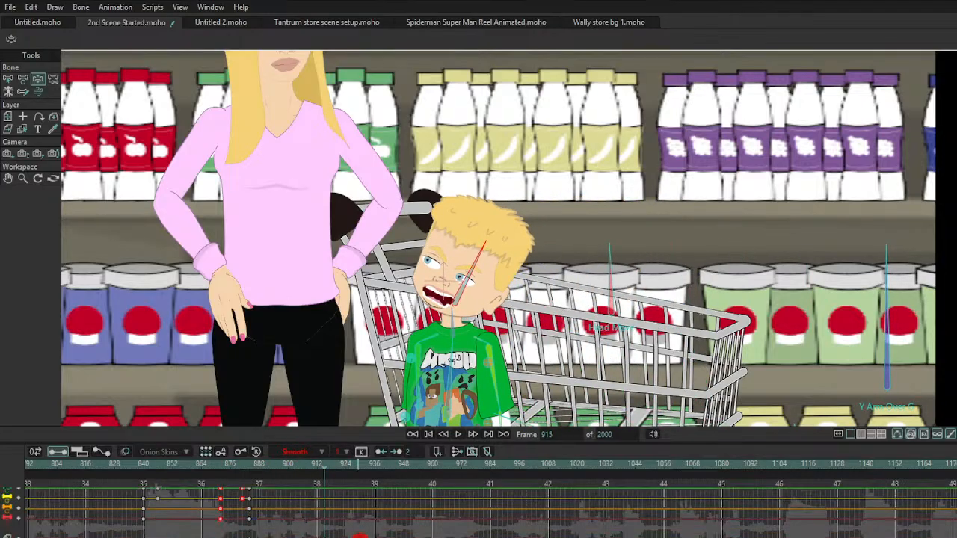
drag(359, 508, 243, 509)
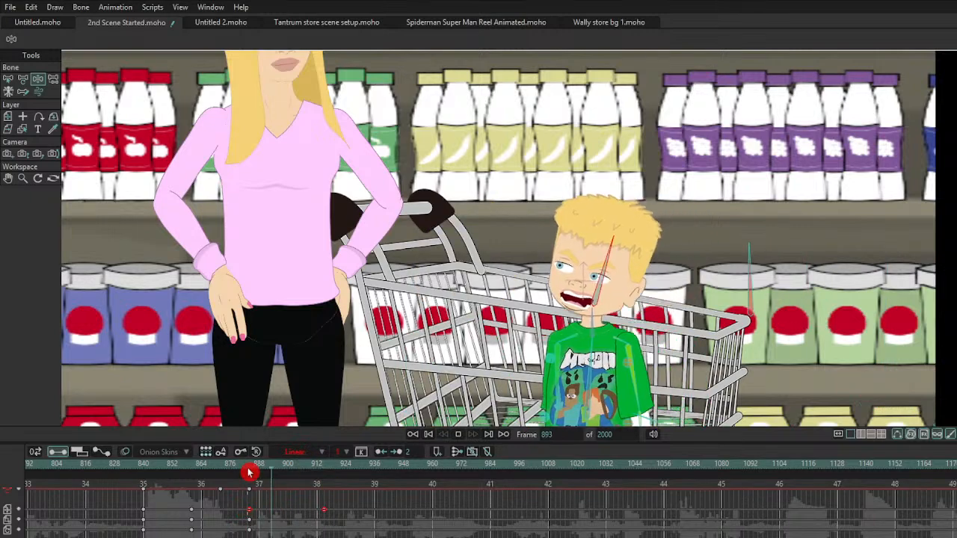
Step: Copy the boy's bone keys from frame 884 to frame 905
drag(380, 496, 246, 536)
click(323, 502)
click(303, 466)
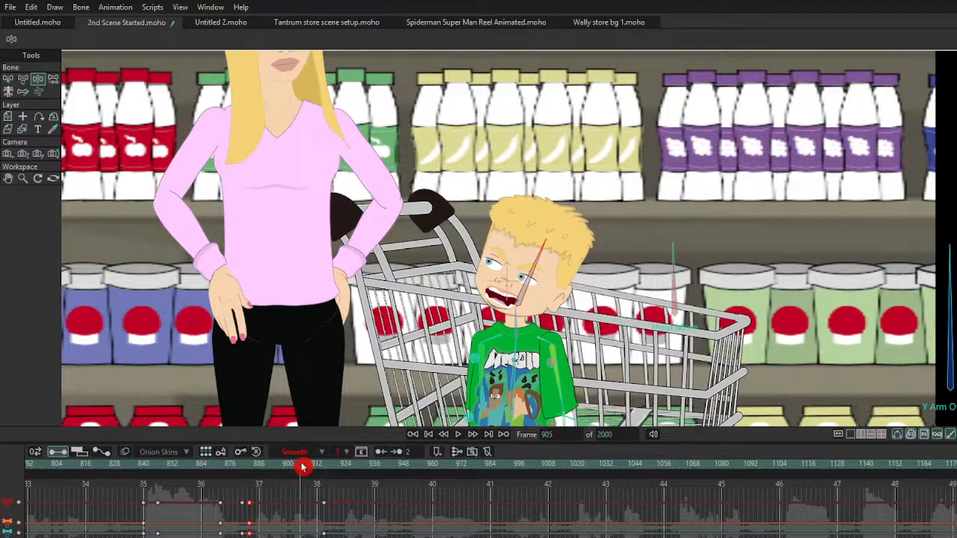
click(334, 488)
Step: At frame 894, swing the boy's near arm forward across his body with the elbow bent and adjust his head
click(273, 465)
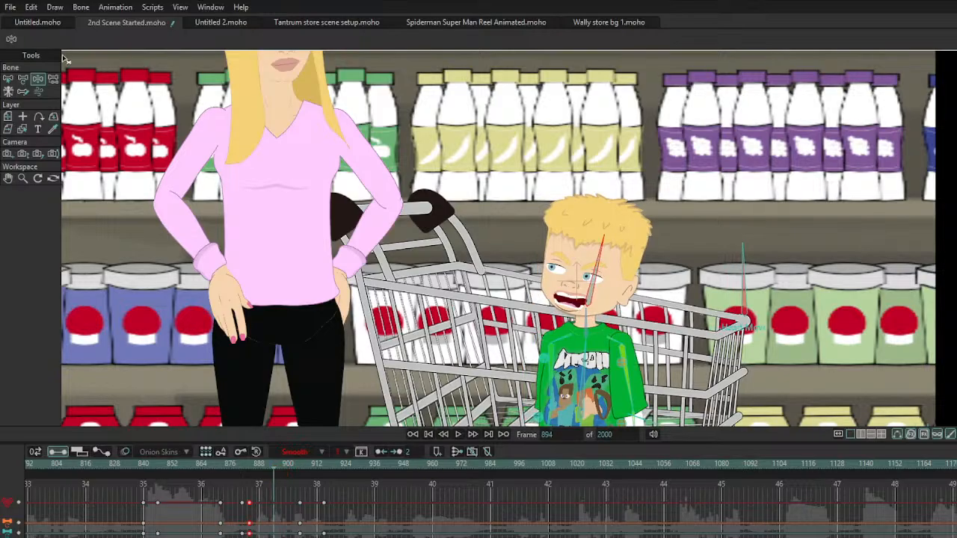
drag(465, 222, 441, 82)
drag(612, 314, 487, 251)
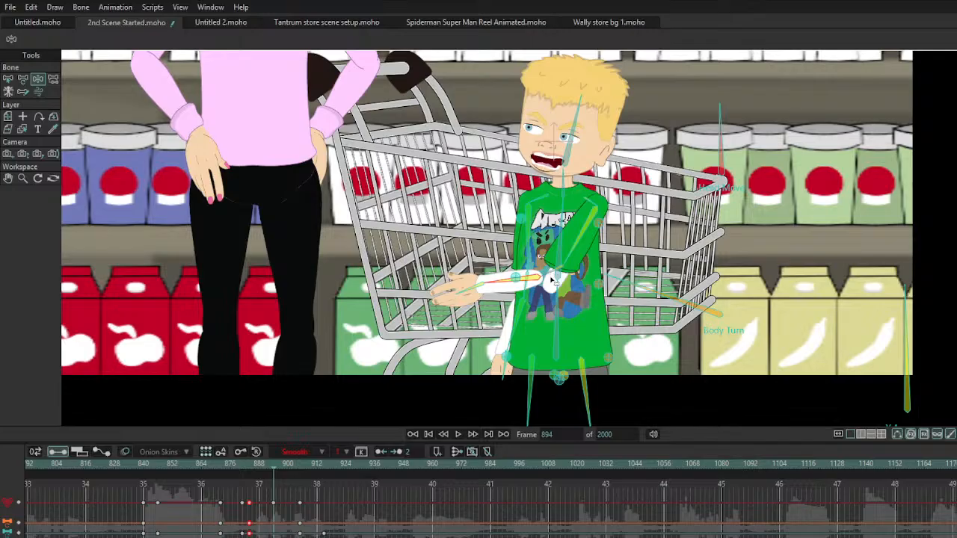
drag(554, 282, 525, 254)
drag(577, 152, 571, 114)
Step: Delete the boy's bone keys at frames 905 and 915 and play back the move
drag(244, 467, 415, 536)
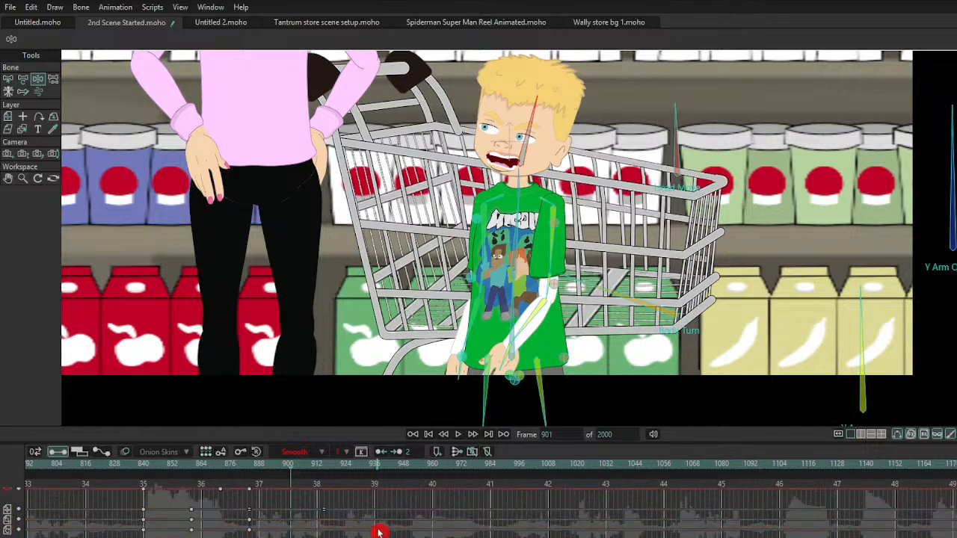
key(Delete)
key(space)
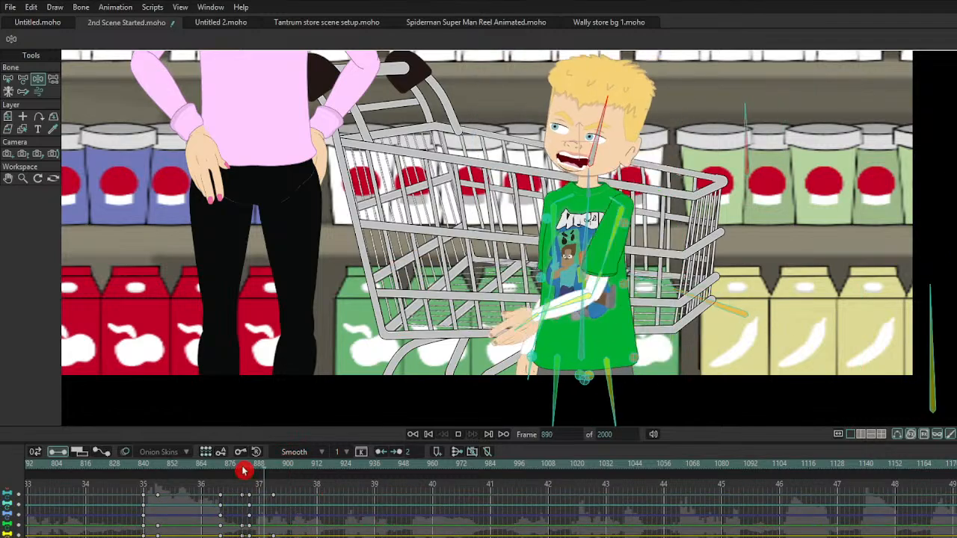
key(space)
Step: Angle the boy's legs inward at frame 894 and spread them apart at frame 904
drag(253, 472, 274, 475)
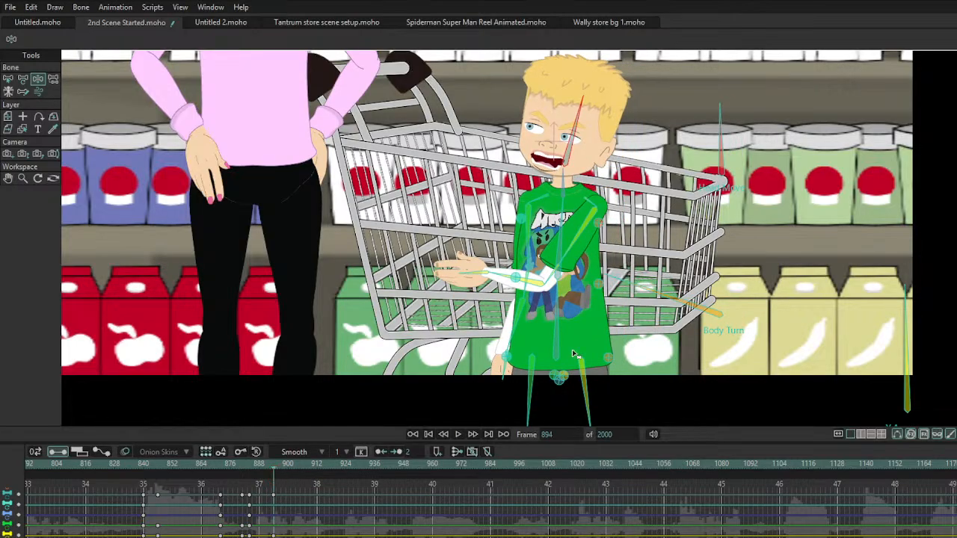
scroll(568, 372, up, 2)
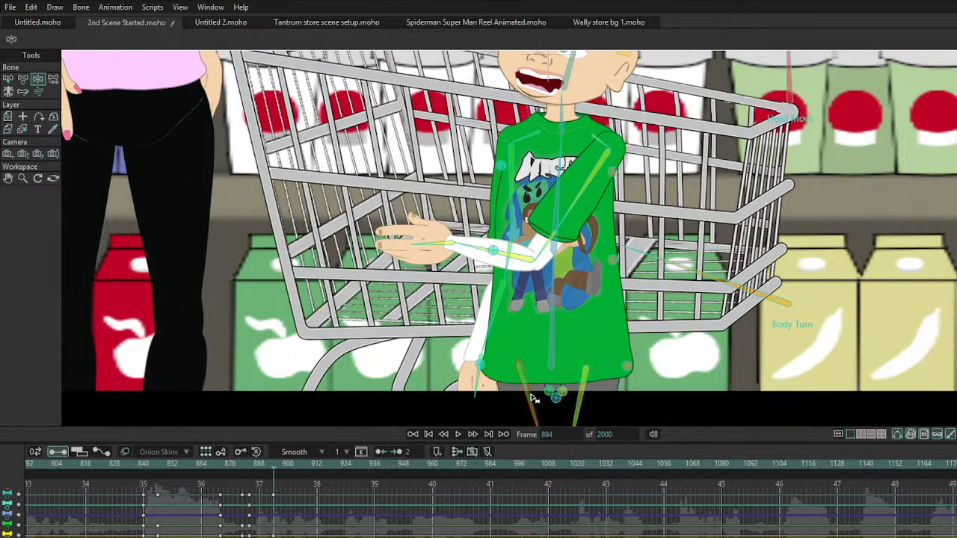
drag(277, 474, 298, 474)
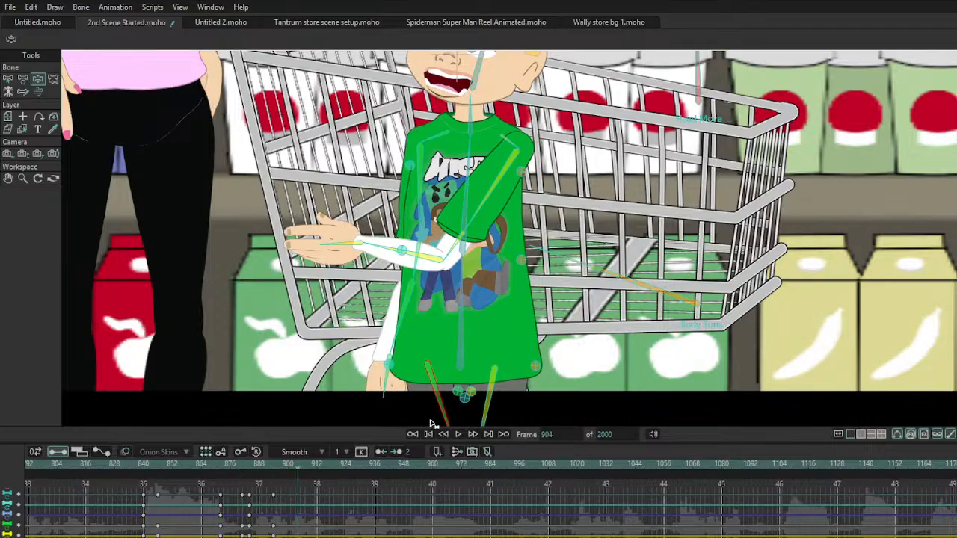
drag(442, 408, 423, 408)
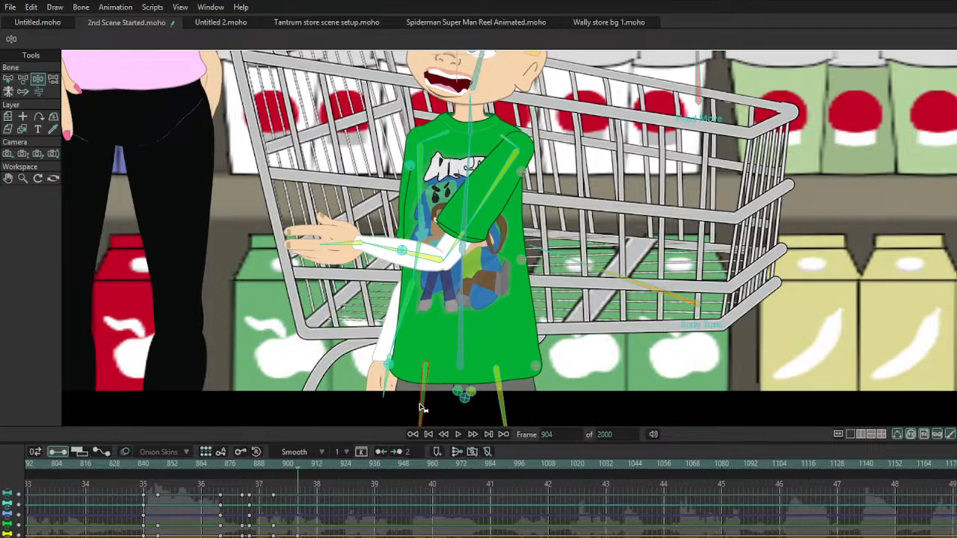
Step: Play back the steps, adjust the boy's head at frame 894 and lean his torso away from the mother at frame 904
click(236, 470)
key(space)
key(space)
drag(253, 469, 274, 472)
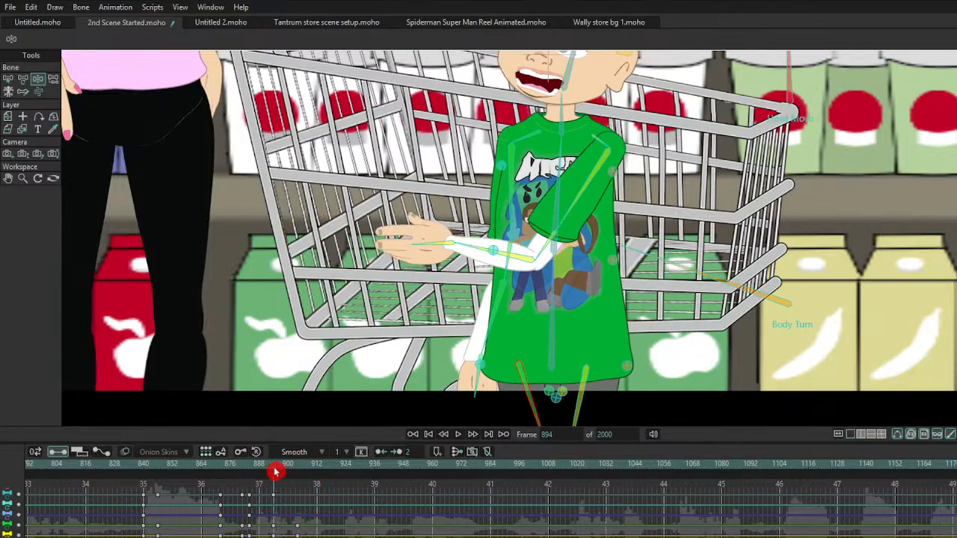
drag(406, 348, 377, 428)
drag(559, 70, 551, 65)
drag(284, 474, 297, 478)
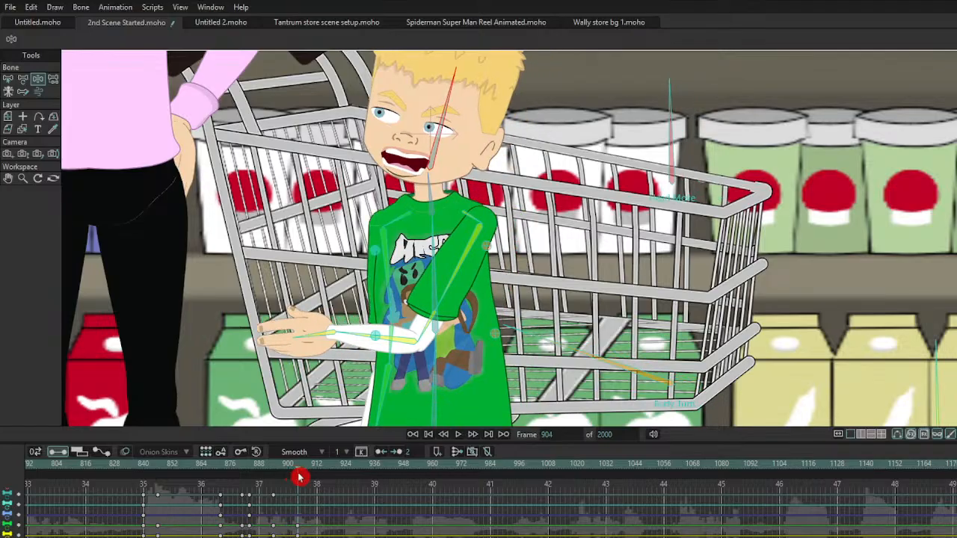
drag(443, 231, 452, 222)
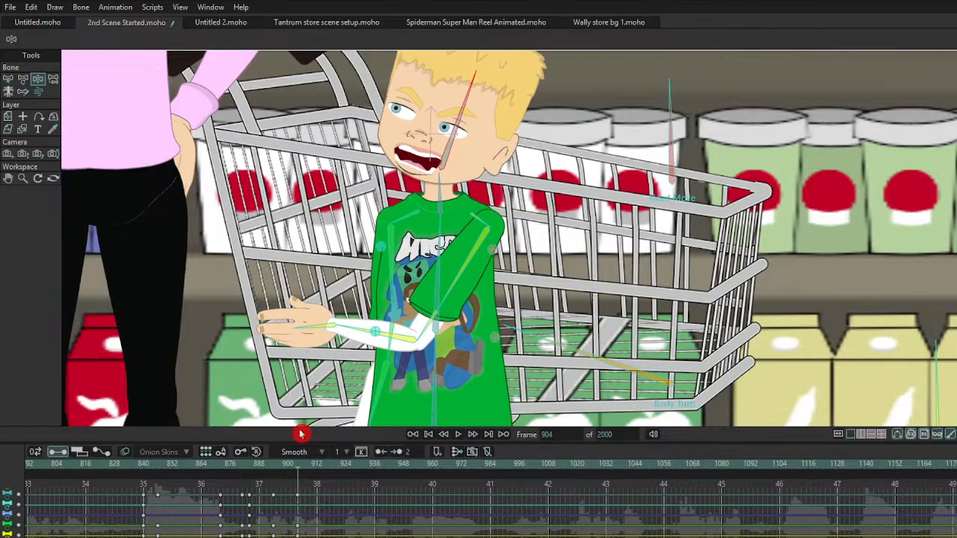
Step: At frame 913, adjust the boy's torso and head, raise his near arm toward the mother, and replay the approach
click(320, 472)
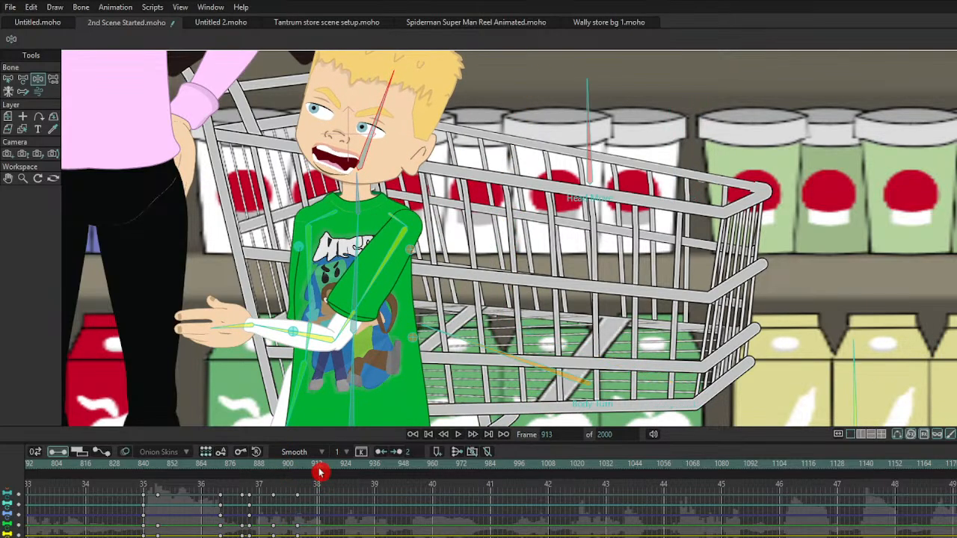
drag(372, 249, 364, 246)
drag(364, 298, 229, 251)
drag(356, 120, 386, 130)
click(224, 465)
key(space)
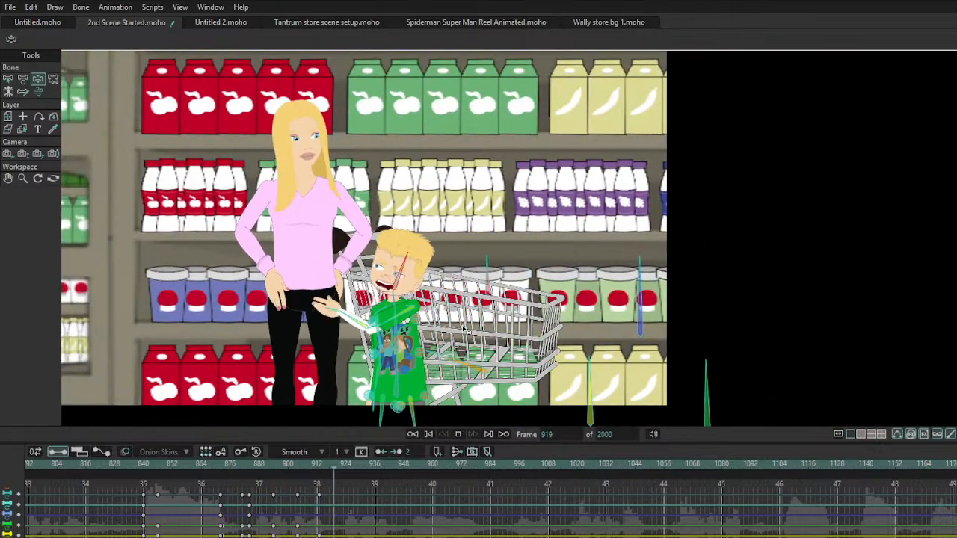
click(227, 465)
key(space)
Step: Key the boy's pose at frame 922, and at frame 930 lower his near arm and bring his far arm forward
click(342, 467)
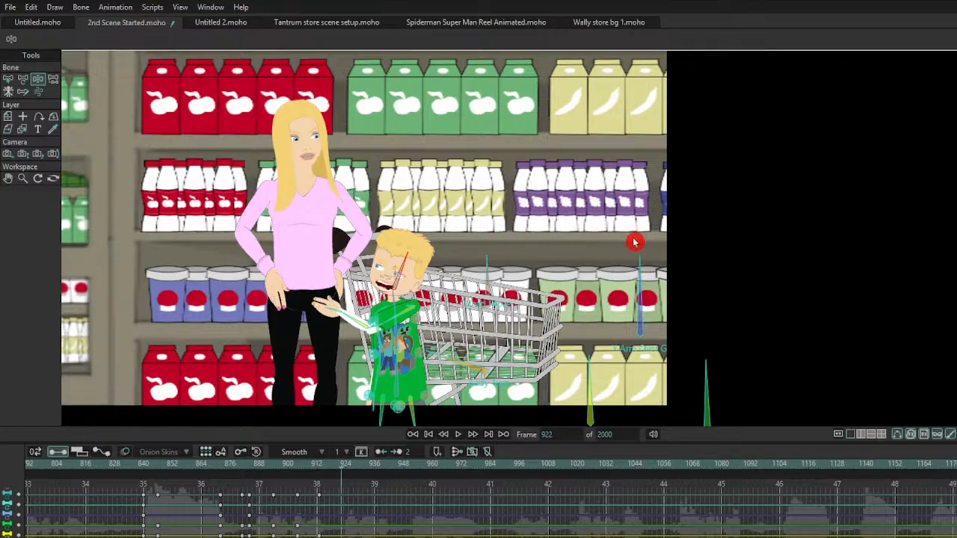
drag(346, 469, 359, 469)
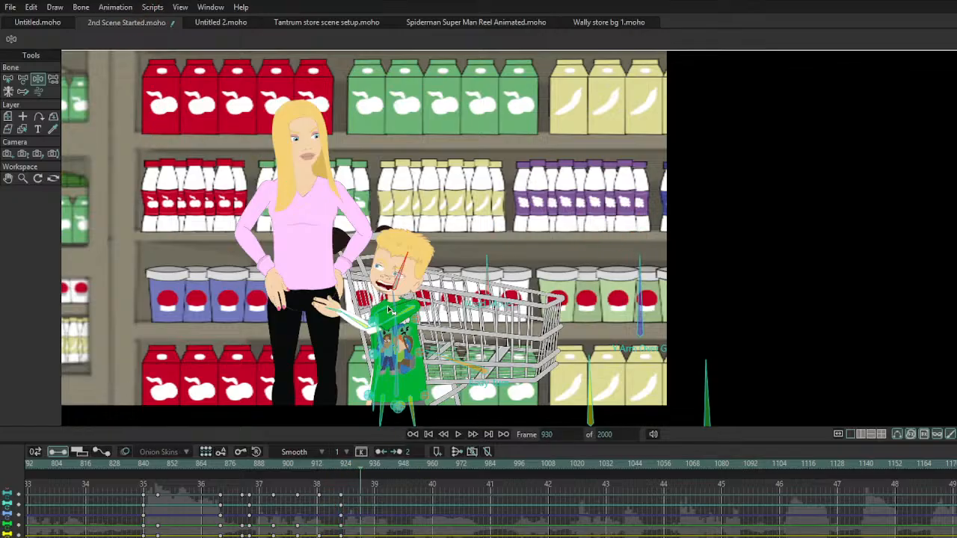
drag(393, 307, 426, 378)
scroll(403, 309, up, 3)
drag(430, 343, 429, 345)
drag(382, 403, 351, 289)
drag(367, 324, 358, 341)
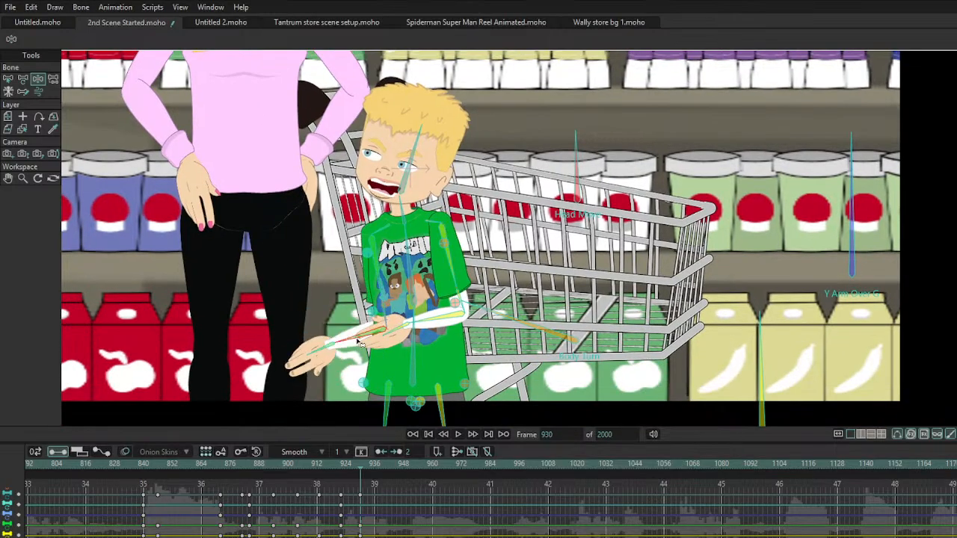
Step: At frame 930, adjust the far forearm with Transform Bone and angle the near forearm down so both hands meet
click(26, 89)
click(24, 79)
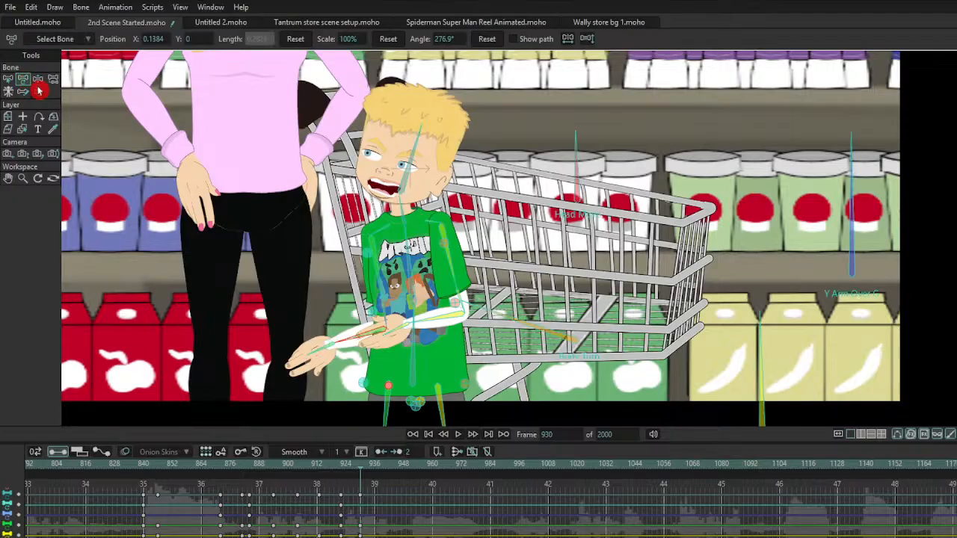
scroll(298, 260, up, 5)
drag(314, 267, 239, 250)
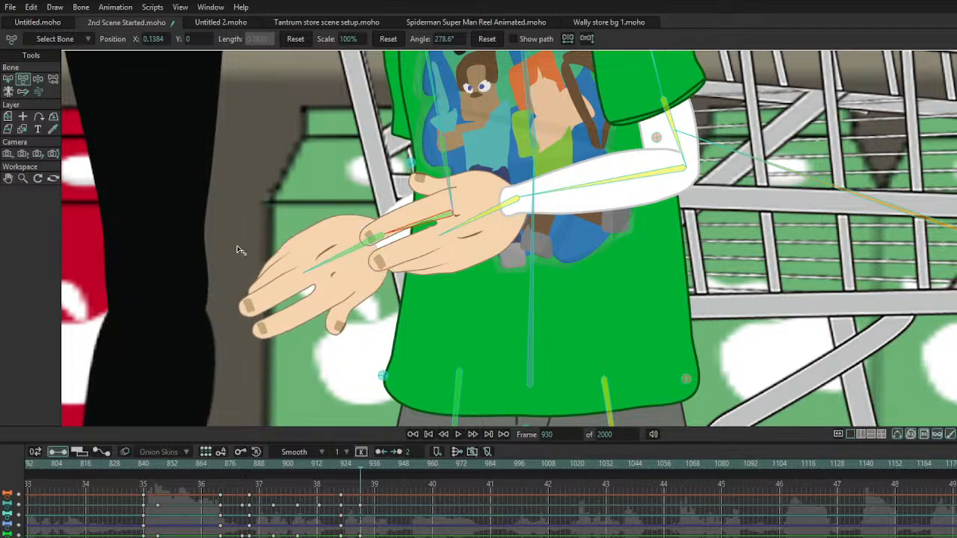
click(41, 82)
scroll(496, 315, down, 5)
drag(524, 284, 496, 315)
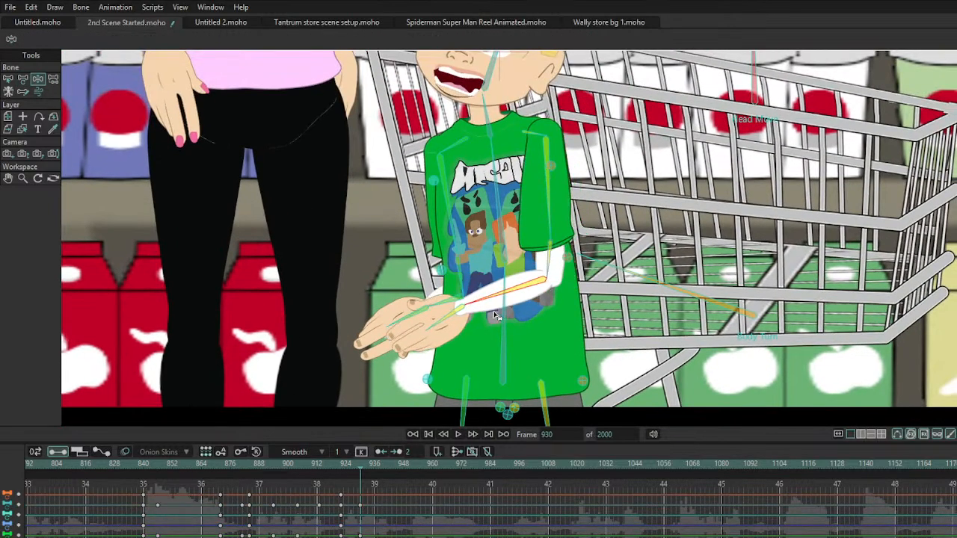
Step: Scrub back through the boy's approach around frames 913 to 922 and replay it from frame 913
drag(355, 457, 332, 485)
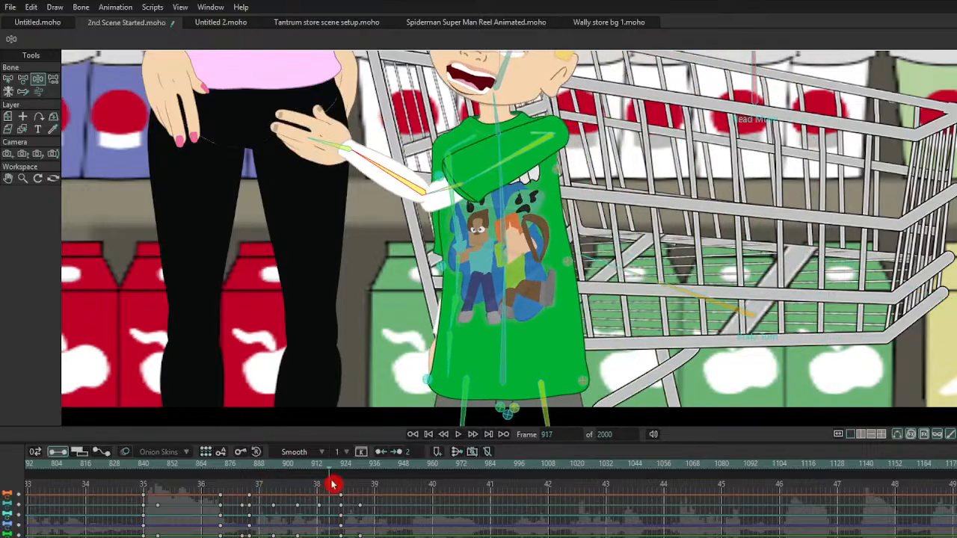
scroll(328, 511, down, 5)
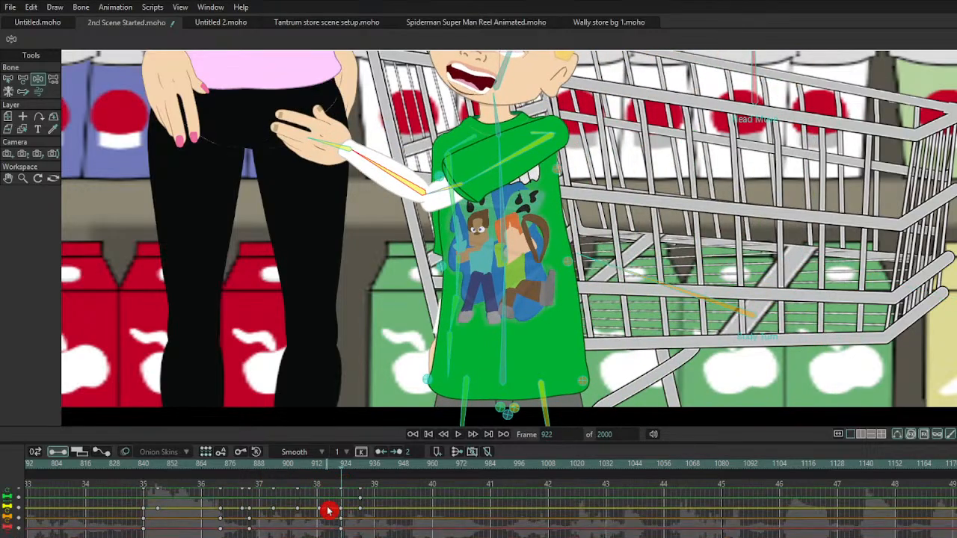
scroll(491, 511, down, 3)
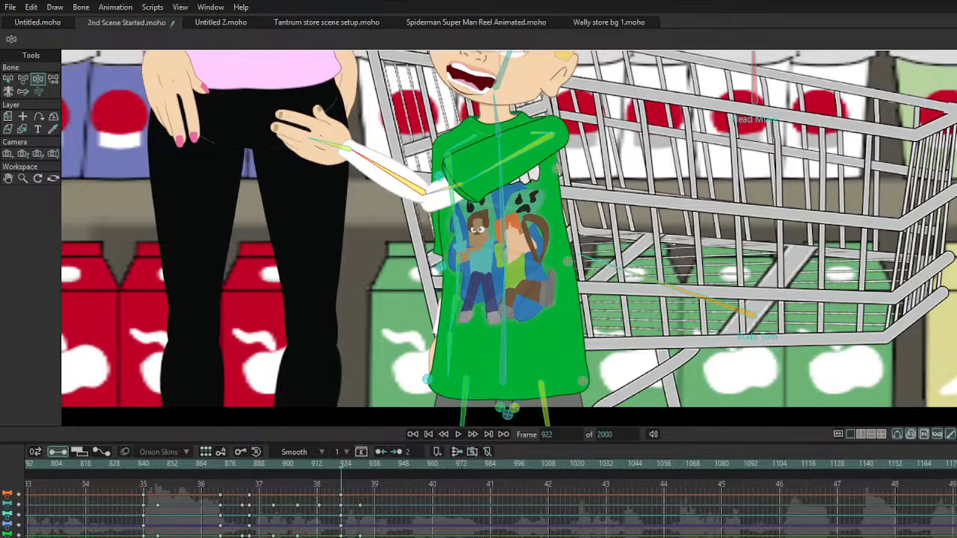
scroll(490, 500, left, 15)
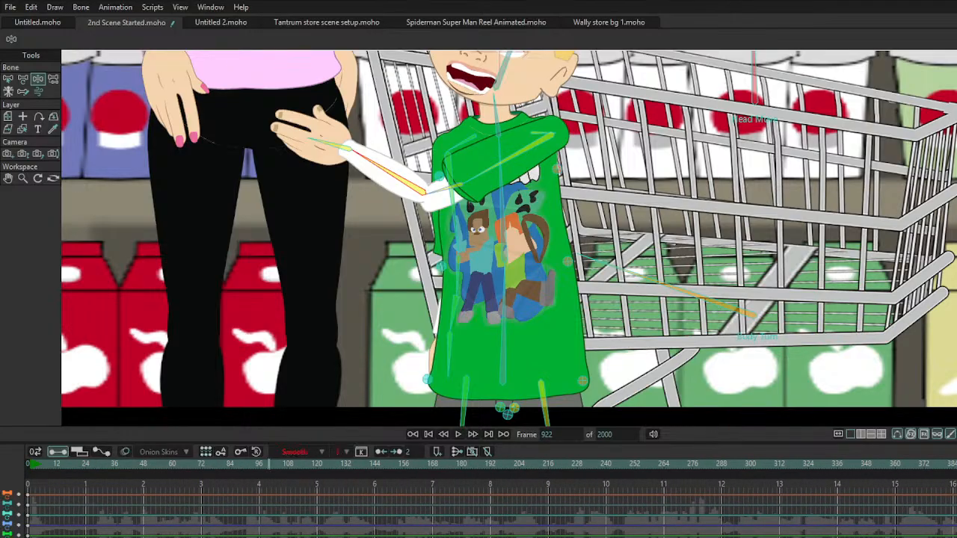
scroll(491, 499, right, 8)
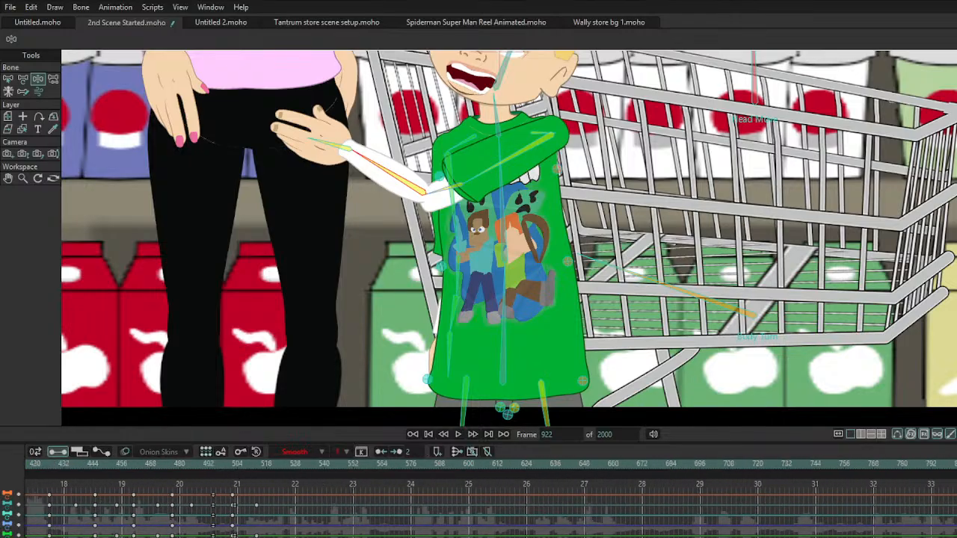
scroll(490, 500, right, 8)
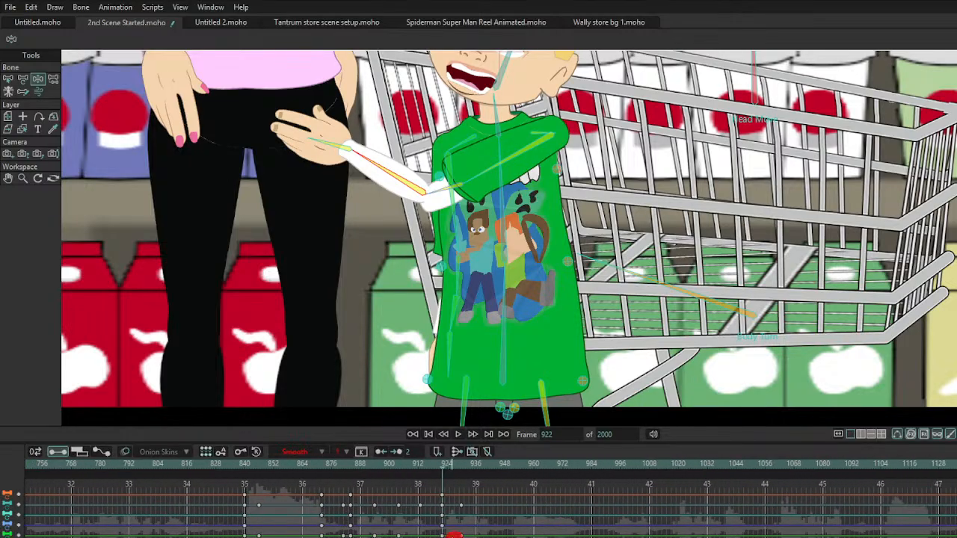
click(420, 466)
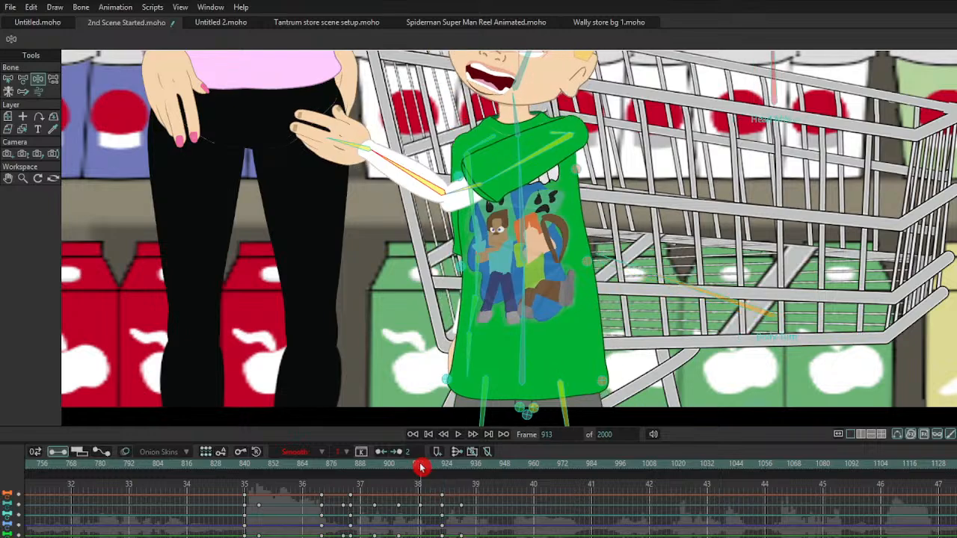
key(space)
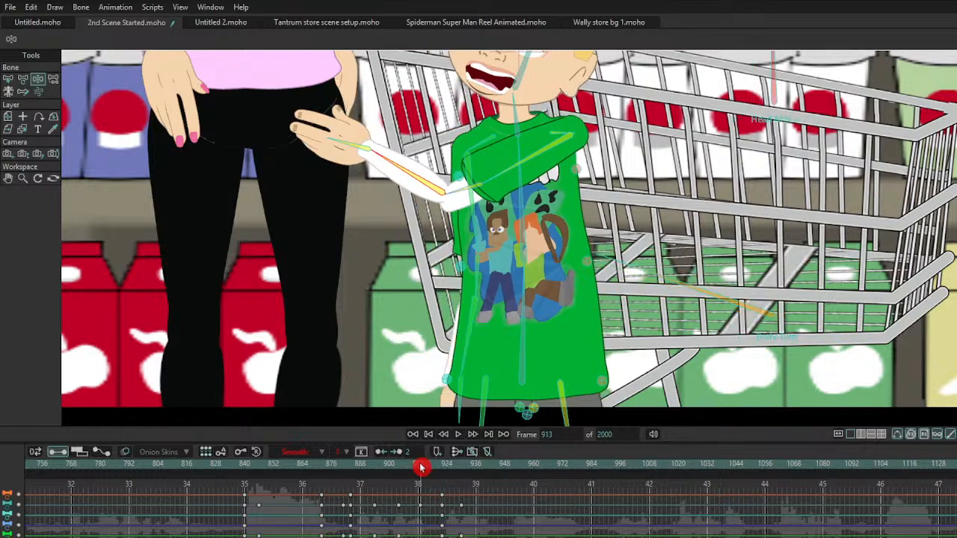
Step: At frame 942, lean the boy's torso and head back and raise both arms toward the mother's waist
drag(438, 470, 466, 485)
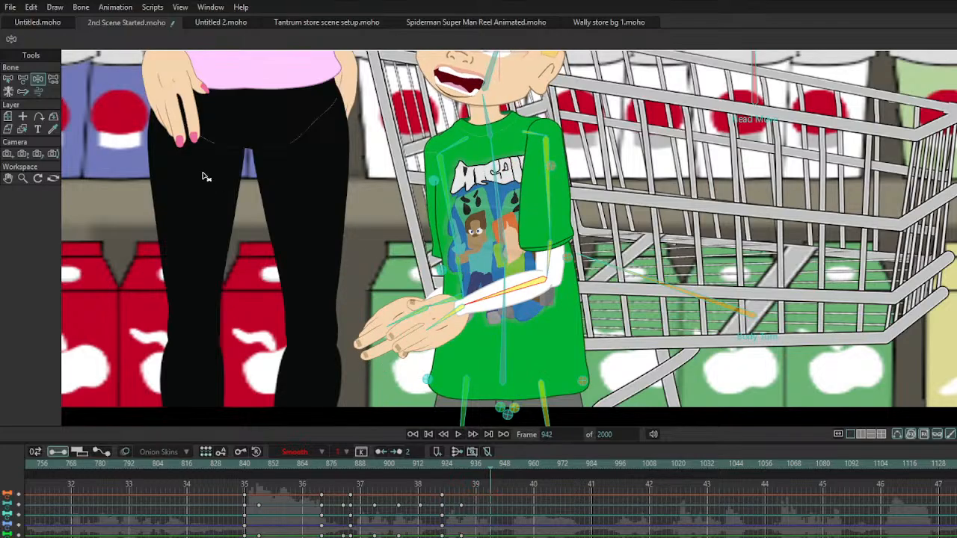
key(ctrl+r)
mouse_move(537, 177)
mouse_down()
mouse_move(533, 193)
mouse_move(532, 183)
mouse_up()
drag(504, 323, 358, 189)
drag(419, 331, 349, 184)
drag(402, 231, 377, 223)
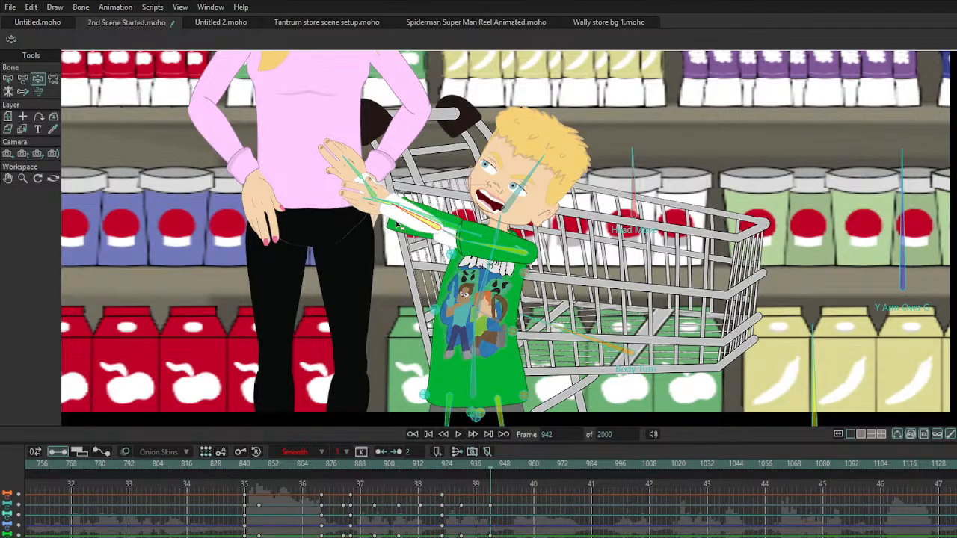
Step: At frame 942, angle the far hand and shorten the far arm with Transform Bone so both hands sit together
click(23, 79)
scroll(302, 216, up, 3)
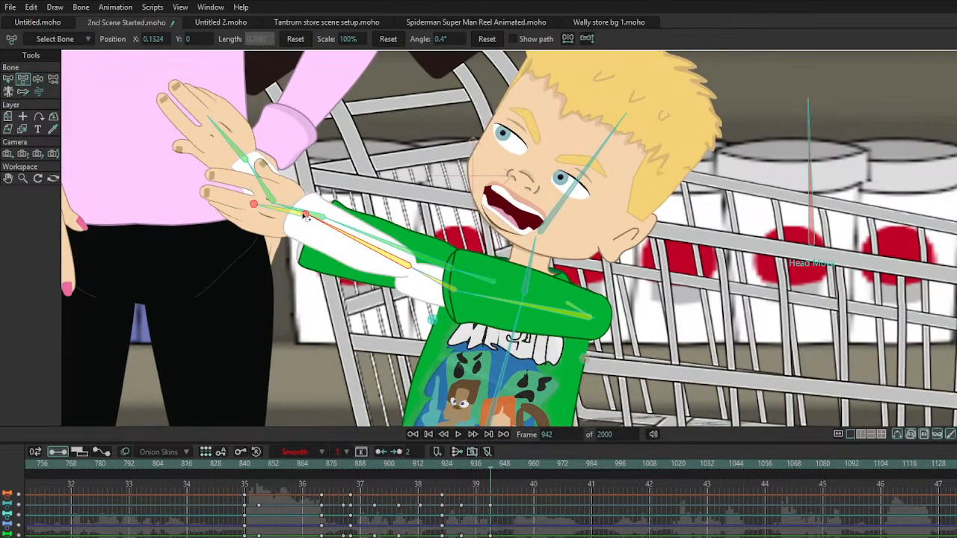
click(37, 78)
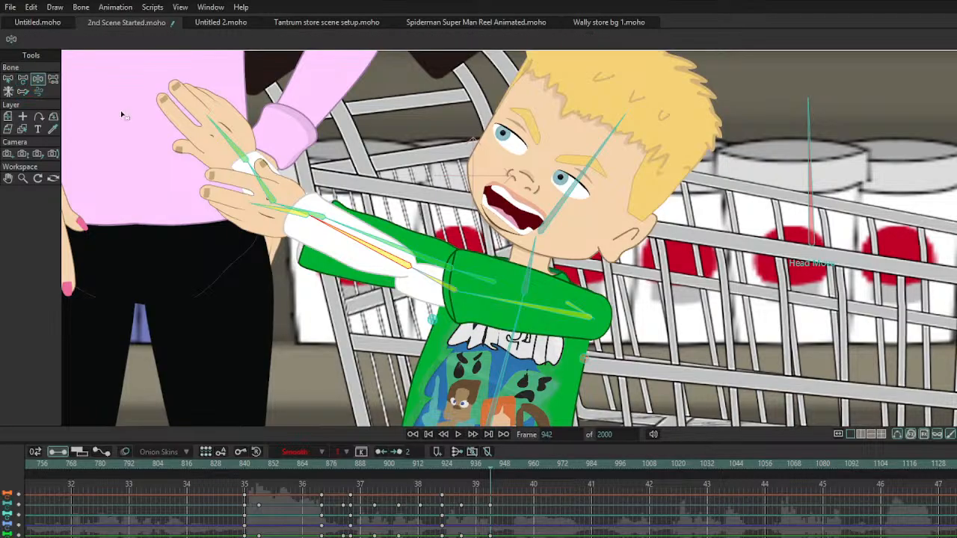
drag(265, 188, 228, 147)
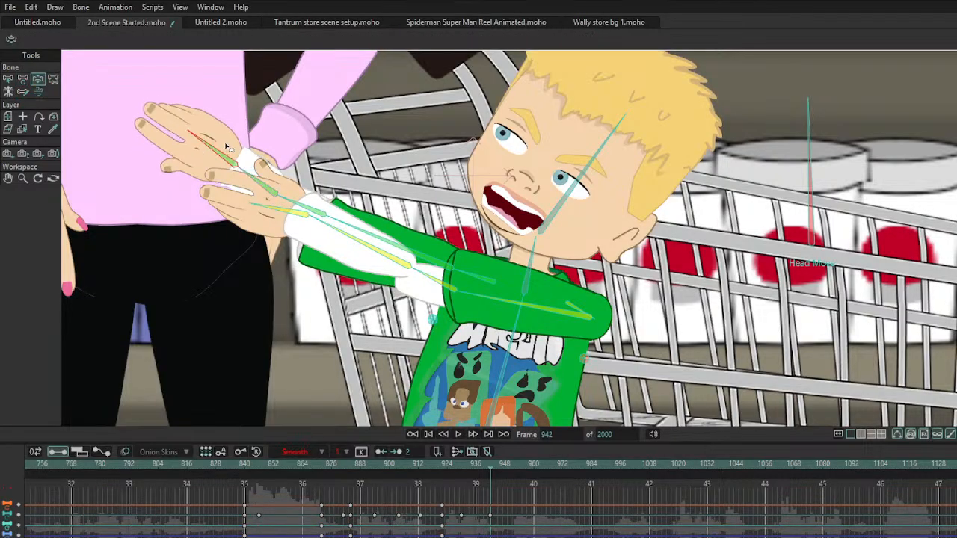
click(23, 79)
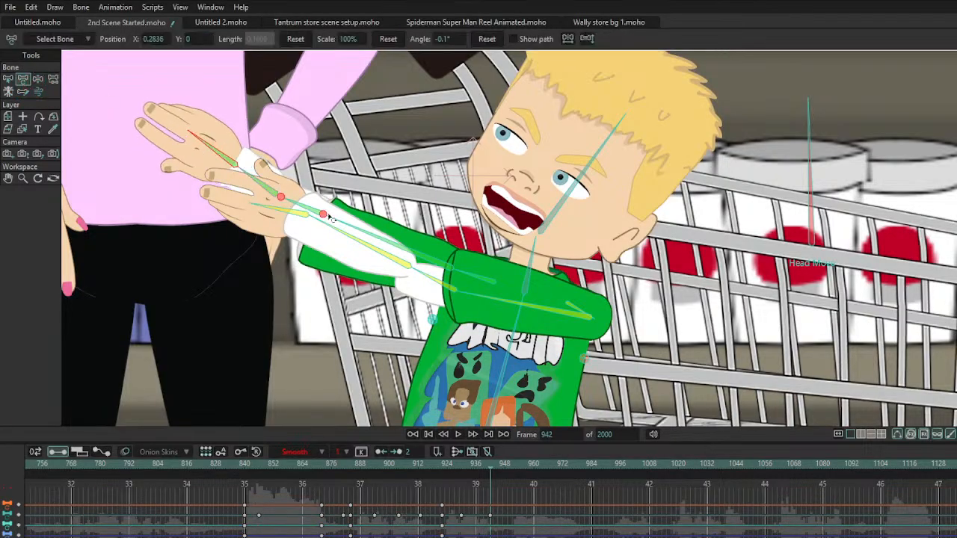
drag(342, 228, 266, 216)
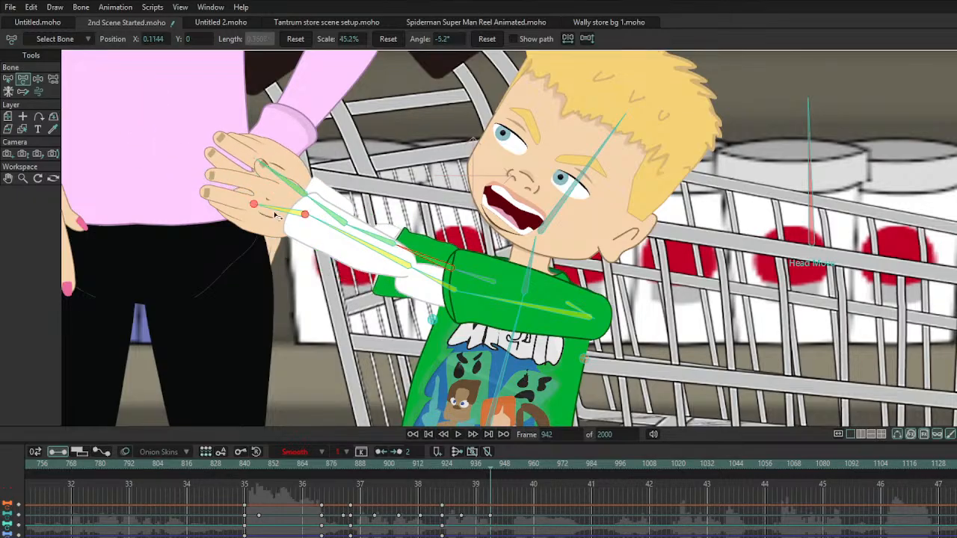
Step: Play back the boy's reach toward the mother and examine the raised-arm pose around frame 944
scroll(268, 215, down, 5)
click(424, 474)
key(space)
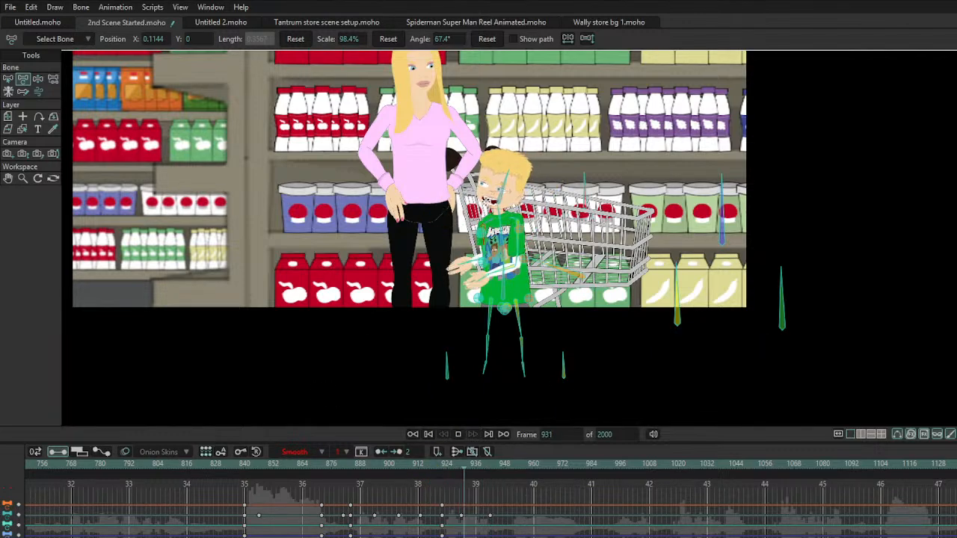
key(space)
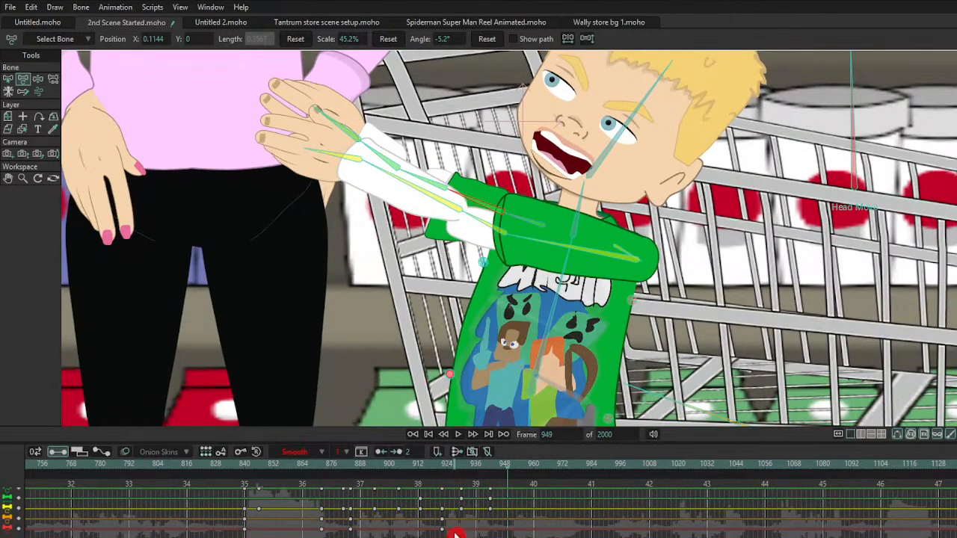
scroll(456, 534, down, 3)
scroll(456, 534, up, 5)
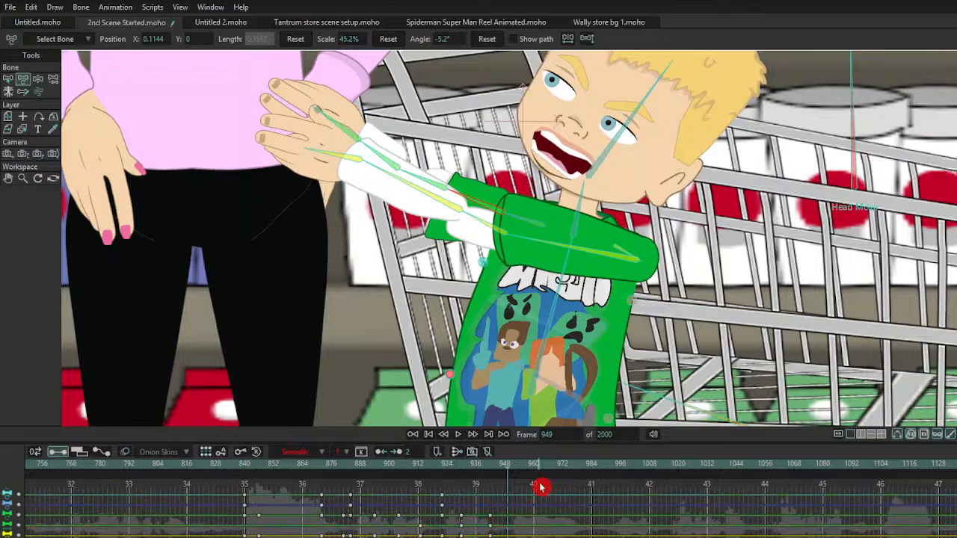
drag(382, 469, 495, 465)
drag(462, 170, 430, 347)
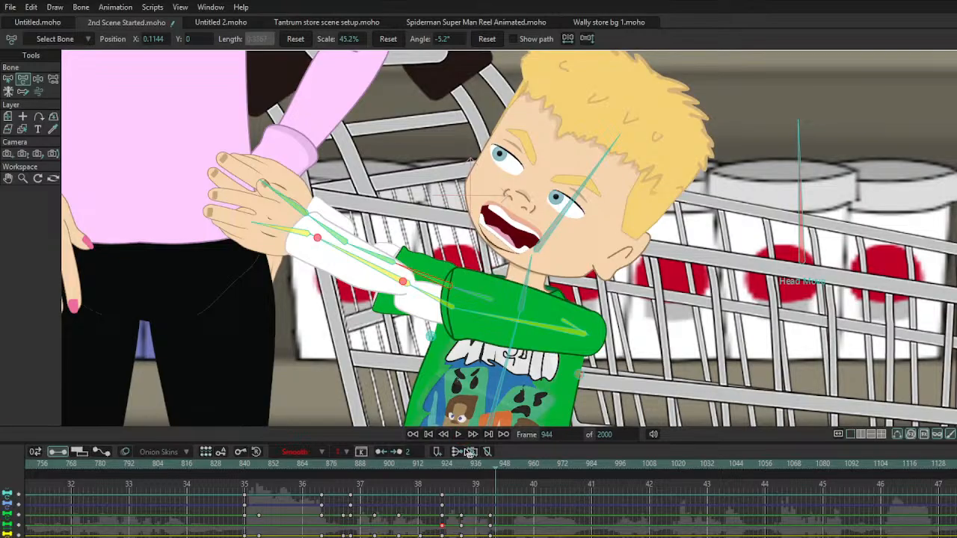
Step: Step from frame 930 to frame 933 and correct the far arm's bones with Transform Bone
drag(461, 466, 461, 486)
drag(432, 342, 433, 174)
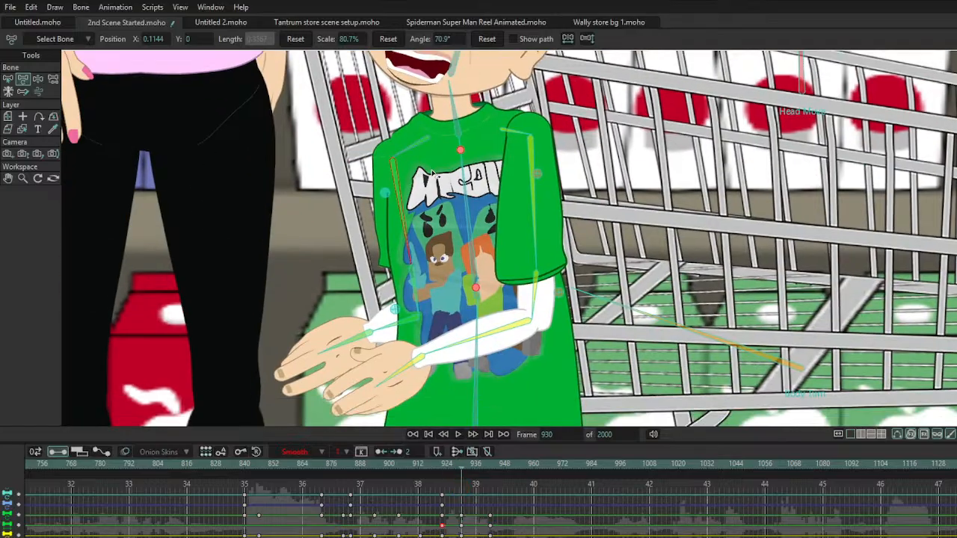
key(ctrl+Right)
key(ctrl+Right)
key(ctrl+Right)
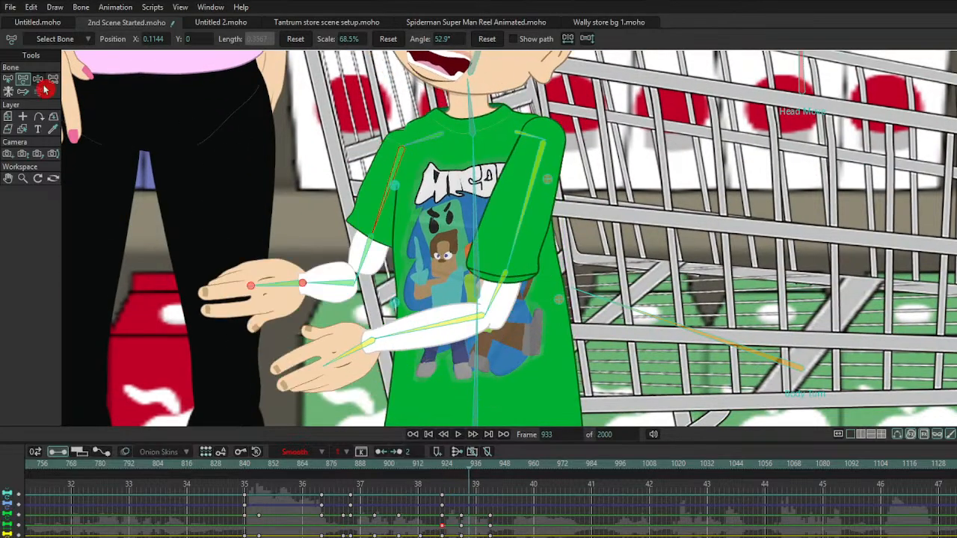
click(38, 80)
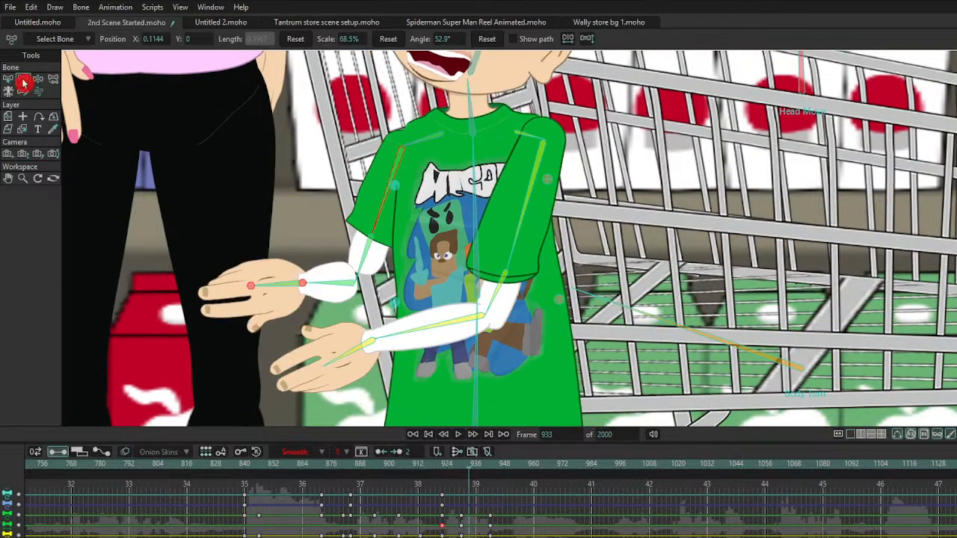
click(24, 80)
scroll(354, 224, up, 3)
mouse_move(360, 323)
mouse_down()
mouse_move(362, 330)
mouse_move(368, 320)
mouse_up()
Step: At frame 936, adjust the far arm's elbow bone, then step through the remaining frames to frame 943
key(ctrl+Right)
key(ctrl+Right)
key(ctrl+Right)
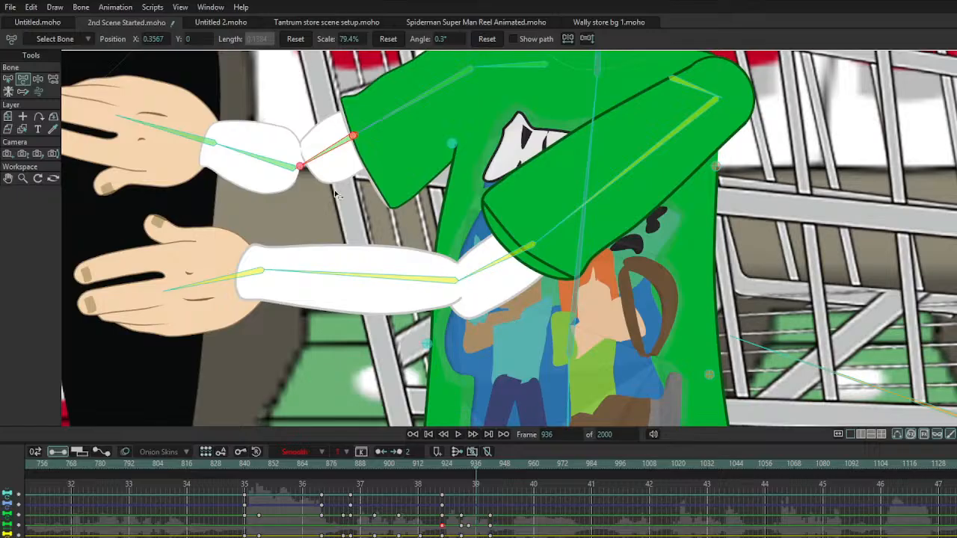
drag(295, 168, 326, 176)
key(ctrl+Right)
key(ctrl+Right)
key(ctrl+Right)
key(ctrl+Right)
key(ctrl+Right)
key(ctrl+Right)
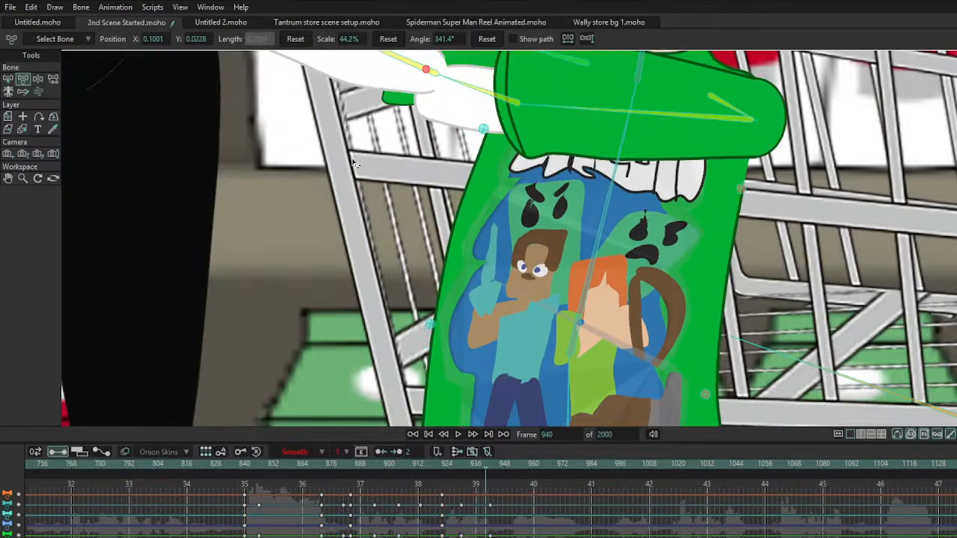
key(ctrl+Right)
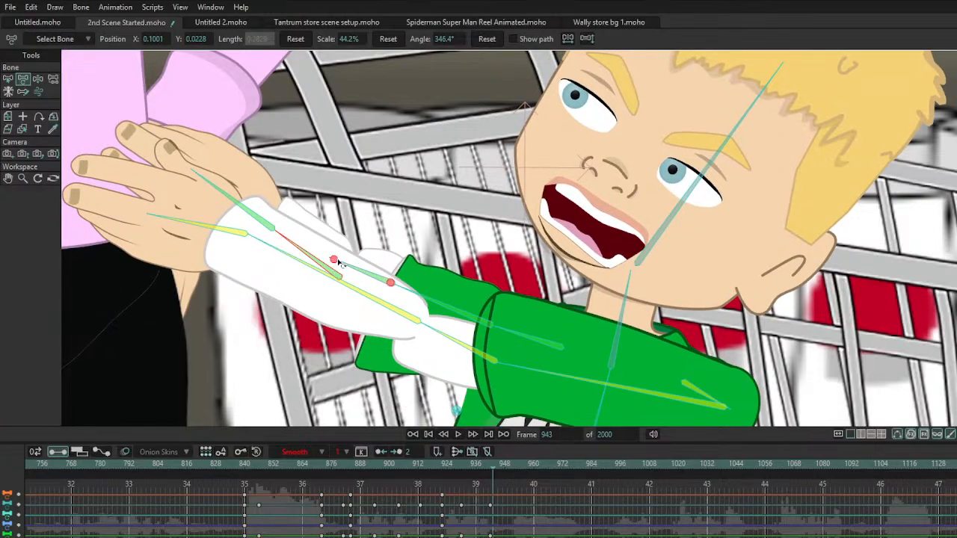
Step: Play back the boy's approach from about frame 870 and replay the reach from about frame 925
scroll(338, 262, down, 5)
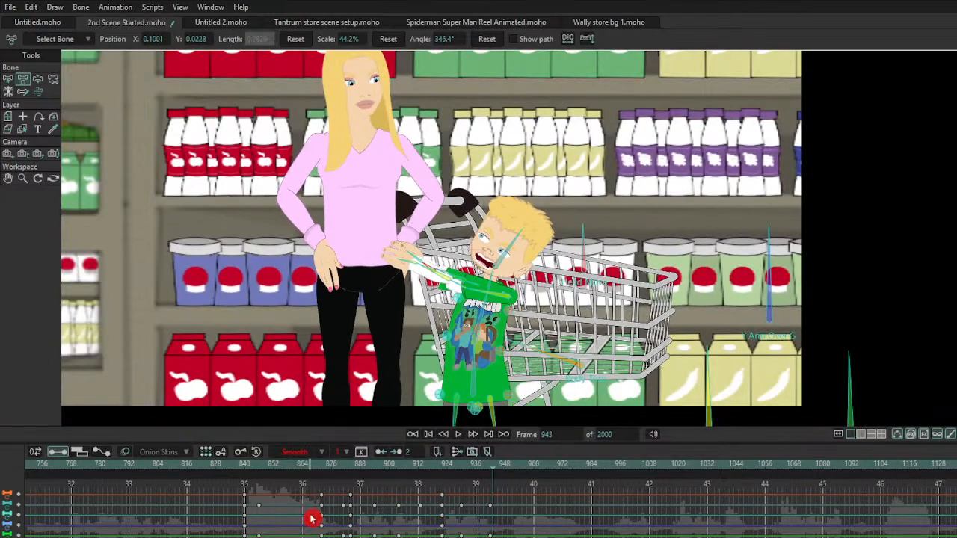
click(316, 465)
key(space)
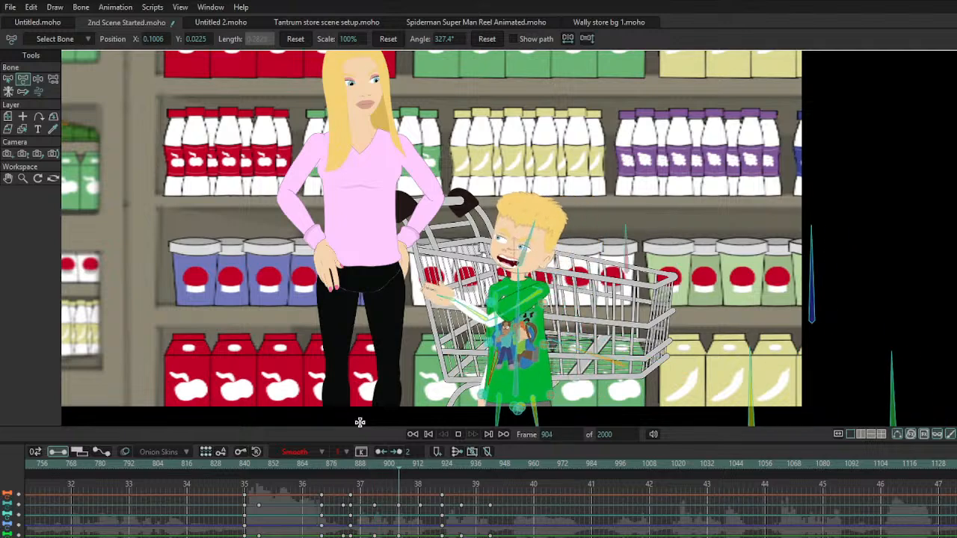
key(space)
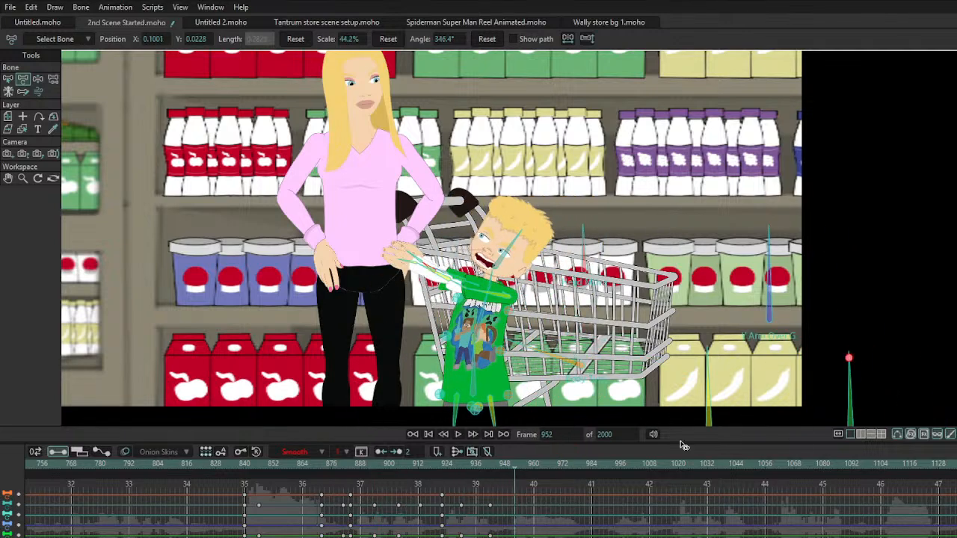
click(449, 469)
key(space)
key(space)
Step: Move the raised-arm pose keyframes at frame 942 about three frames earlier and play back the faster reach
click(475, 509)
drag(476, 509, 513, 537)
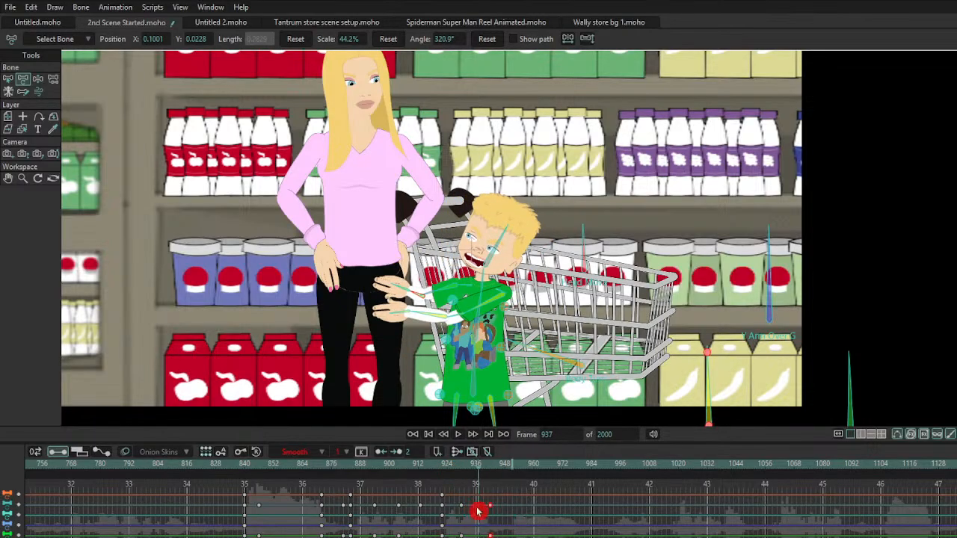
drag(473, 497, 528, 537)
drag(492, 511, 484, 509)
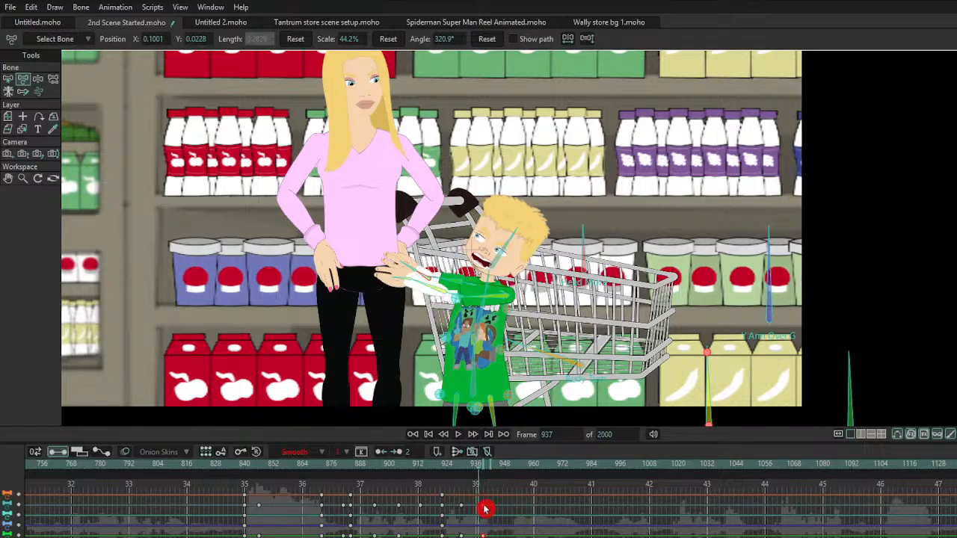
click(440, 465)
key(space)
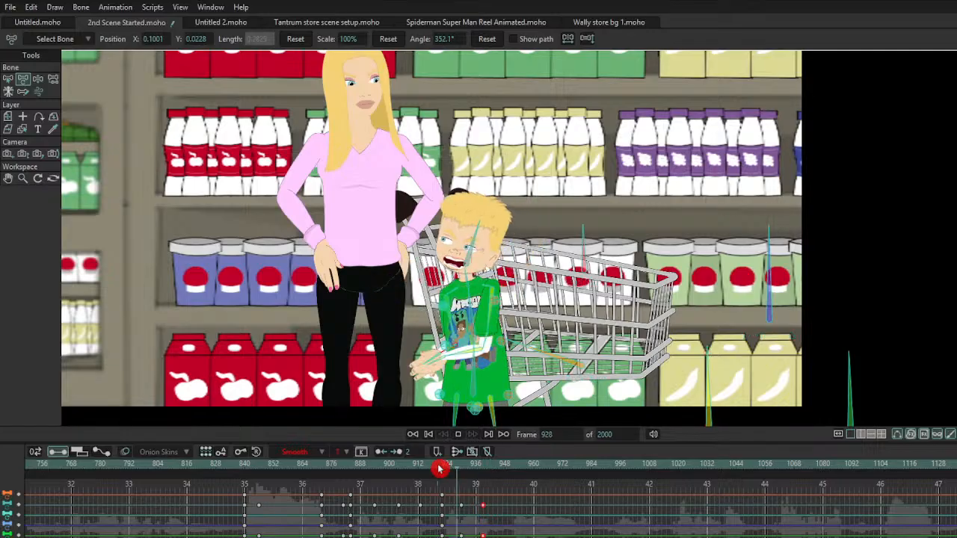
key(space)
drag(440, 469, 498, 472)
key(space)
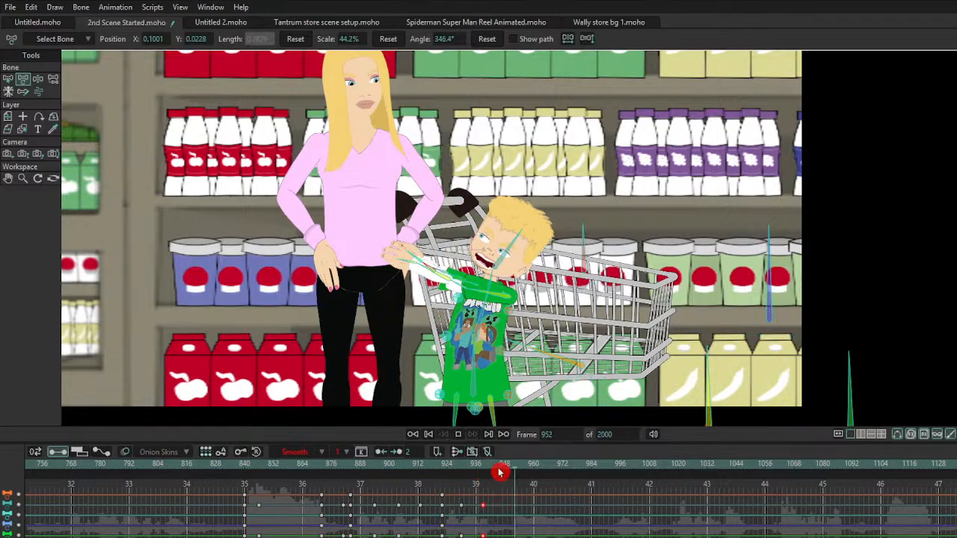
Step: Replay the reach, key the boy's raised-arm pose at frame 947, and move to frame 952
click(449, 467)
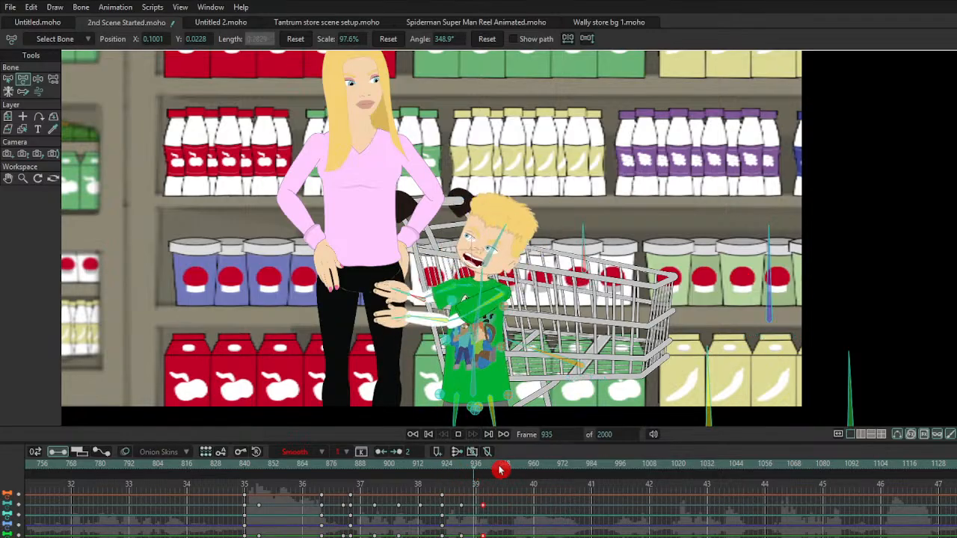
key(space)
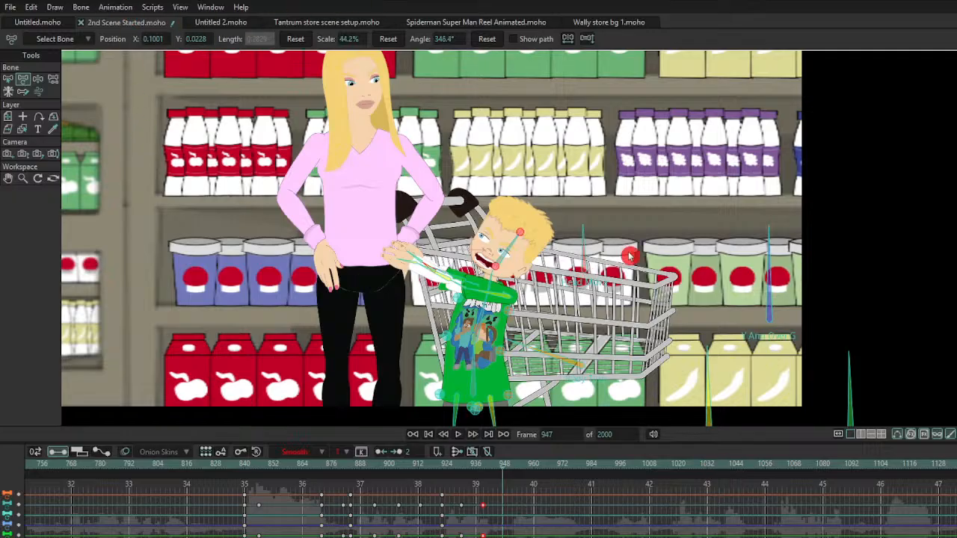
click(517, 472)
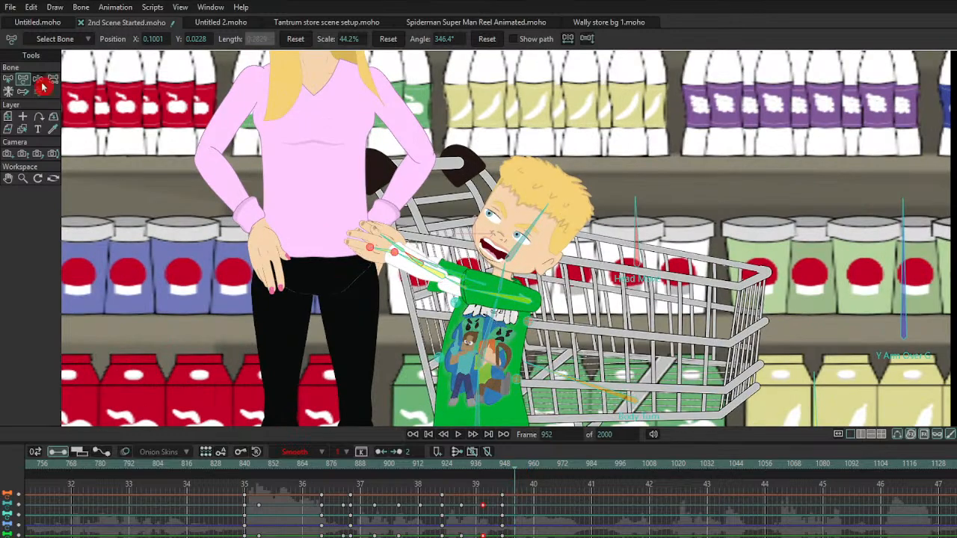
Step: At frame 952, rotate the blonde boy's torso toward the mother and raise his near forearm
click(41, 83)
drag(493, 317, 481, 313)
drag(413, 287, 410, 245)
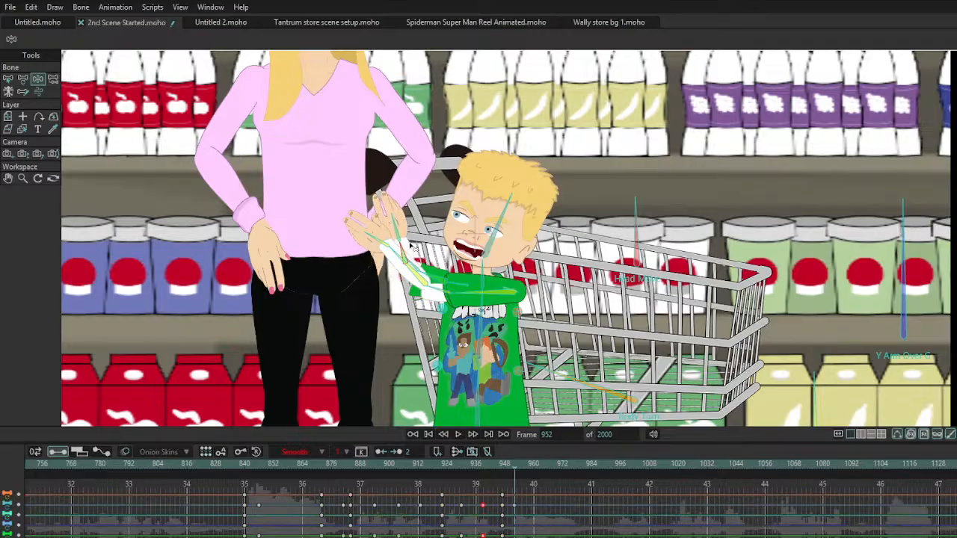
Step: At frame 961, lean the blonde boy's torso further toward the mother, lower his raised forearm and tilt his head back
drag(513, 479, 533, 478)
click(479, 321)
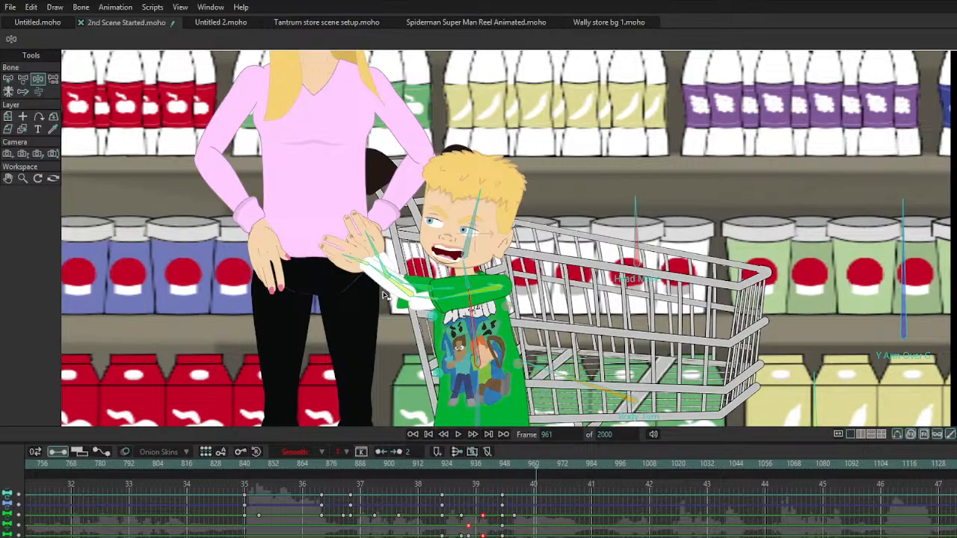
drag(383, 293, 374, 275)
drag(478, 196, 514, 200)
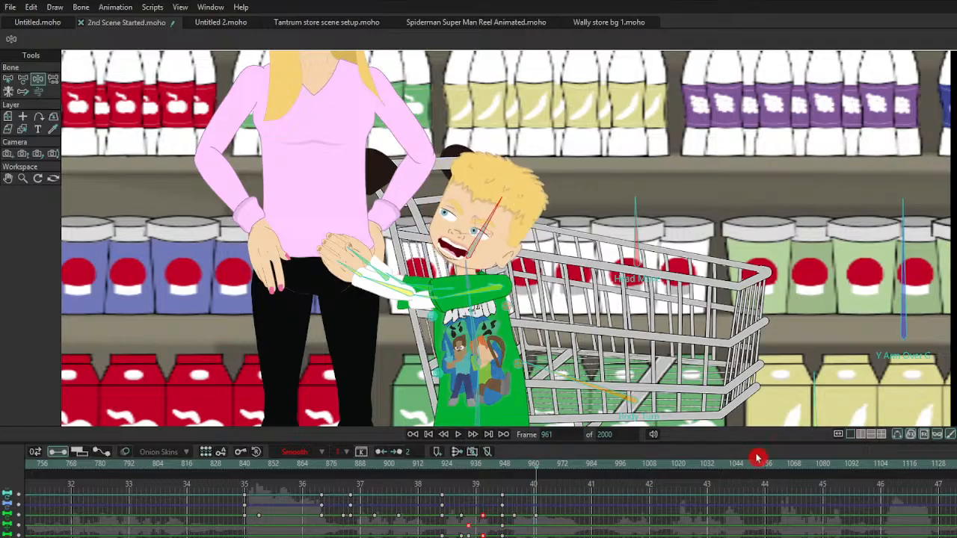
Step: Play back the blonde boy's reach from about frame 924 and listen on through about frame 1089
click(446, 468)
key(space)
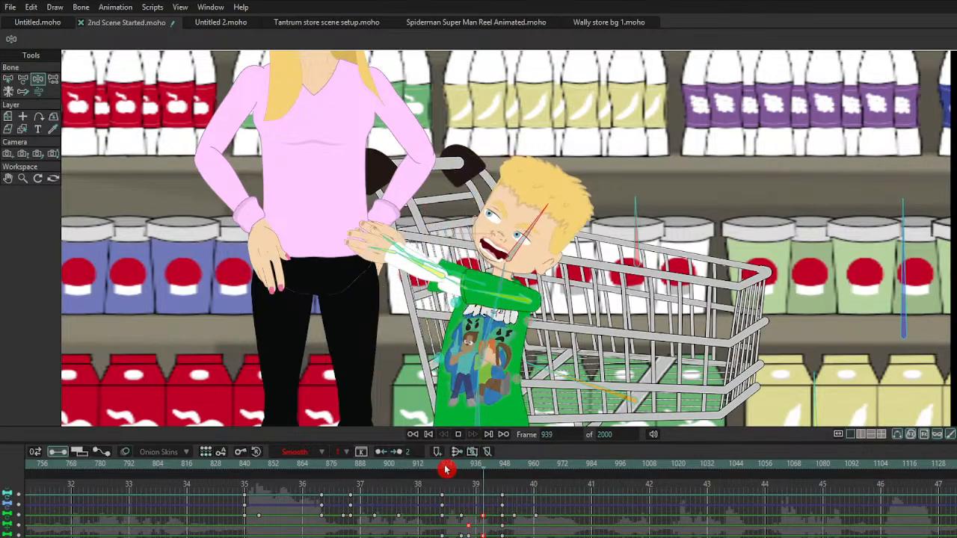
key(space)
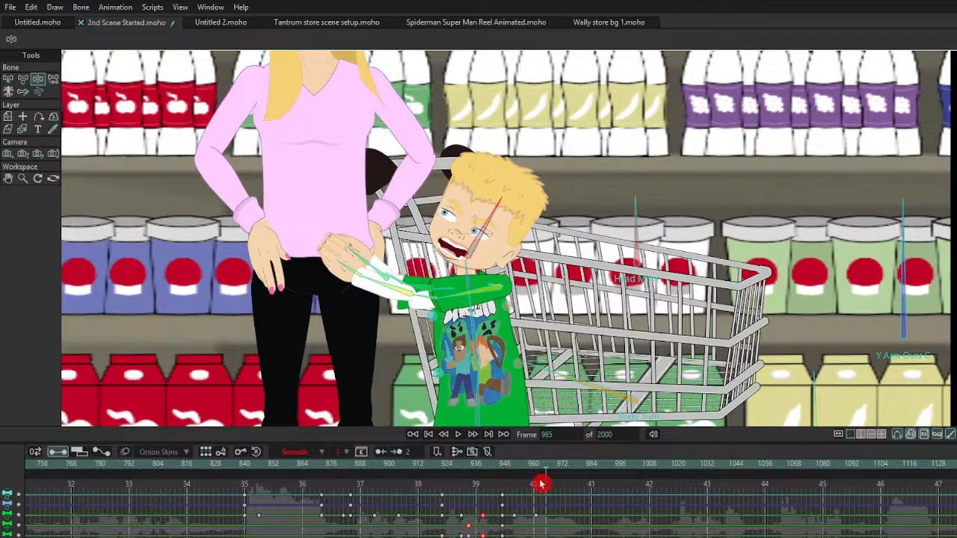
key(space)
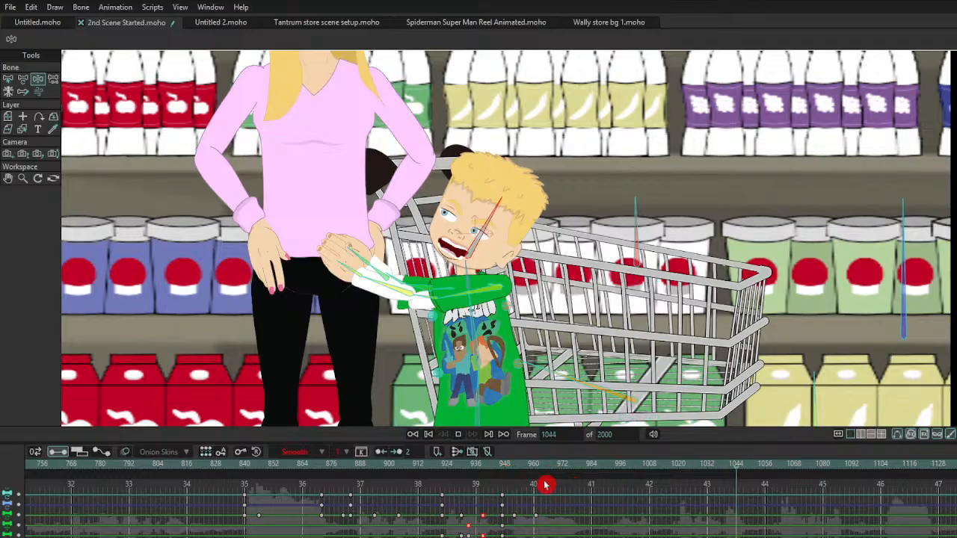
key(space)
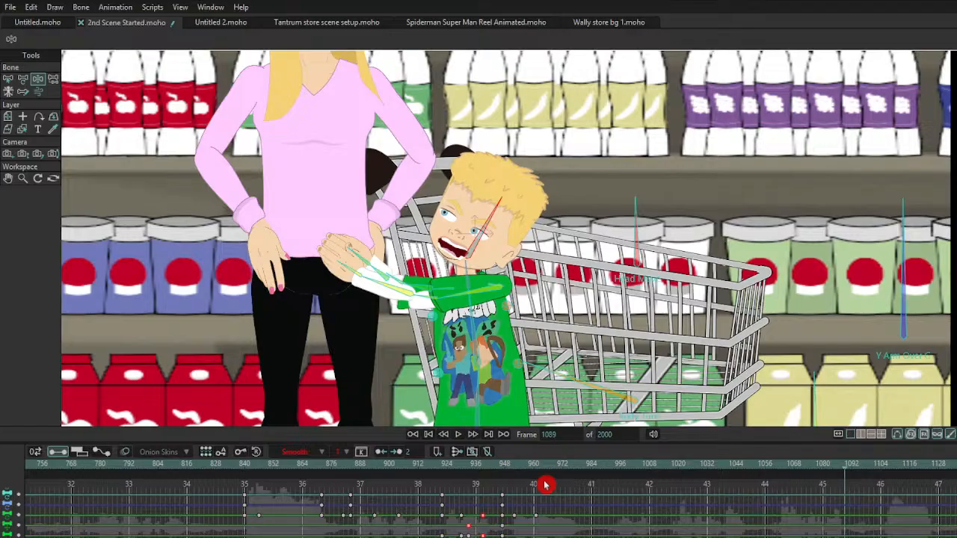
Step: Replay the tantrum and approach from about frame 840 and check the framing in the full camera view
click(254, 476)
key(space)
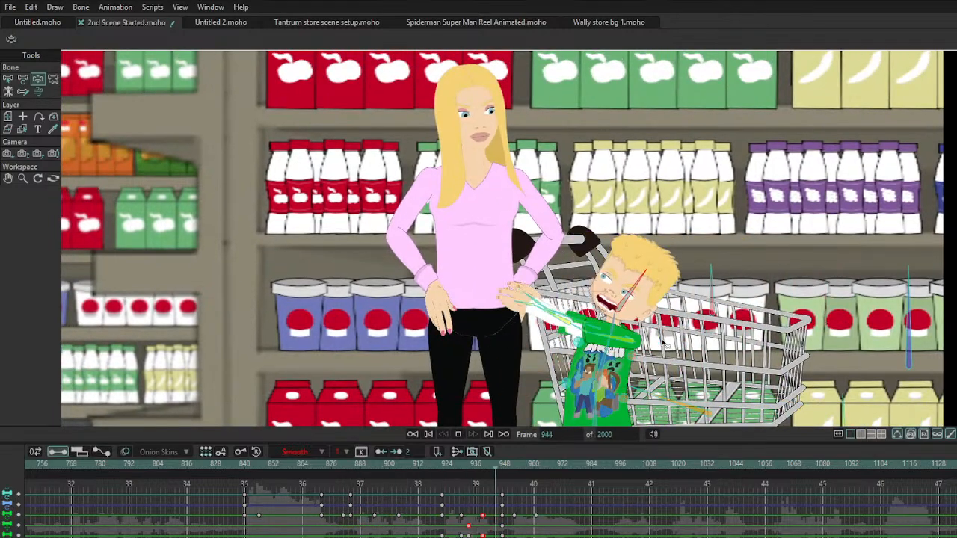
key(space)
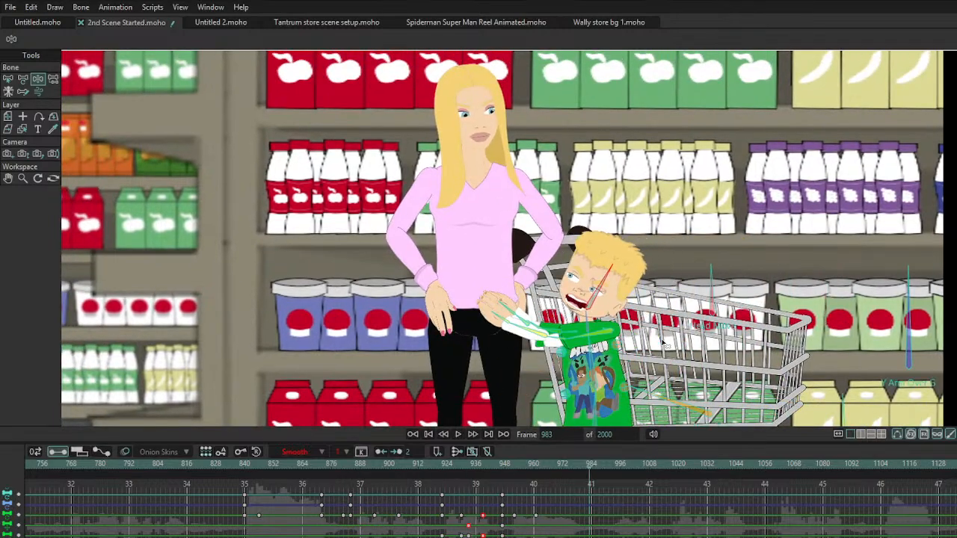
click(246, 468)
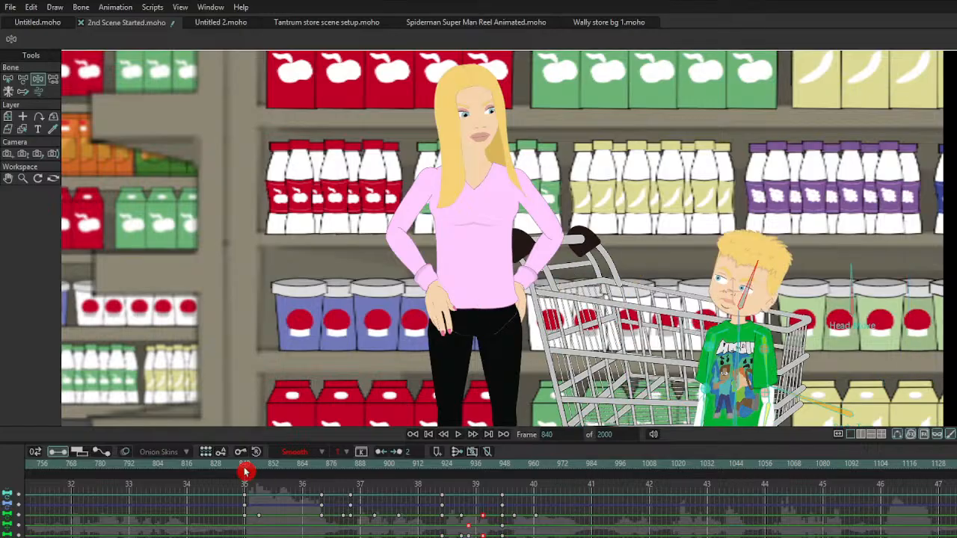
key(space)
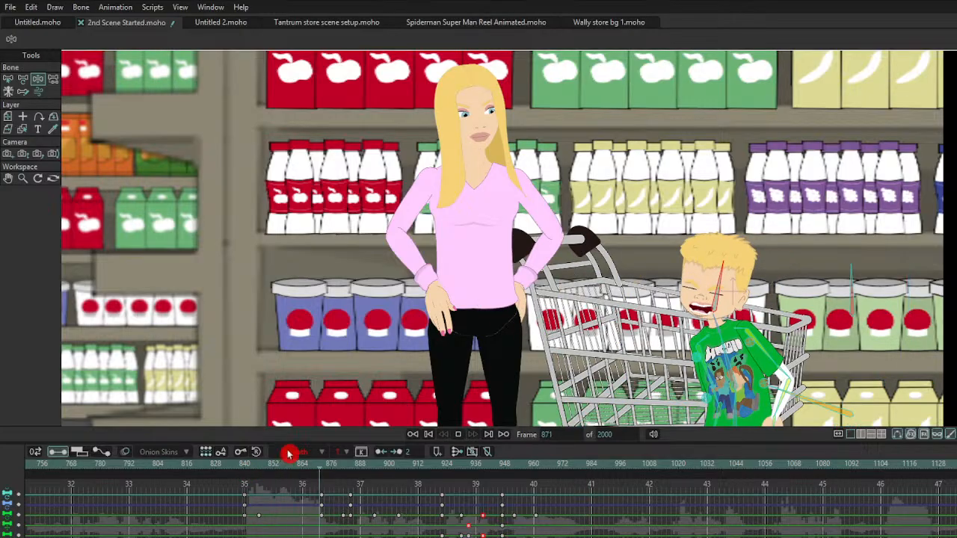
key(space)
key(ctrl+r)
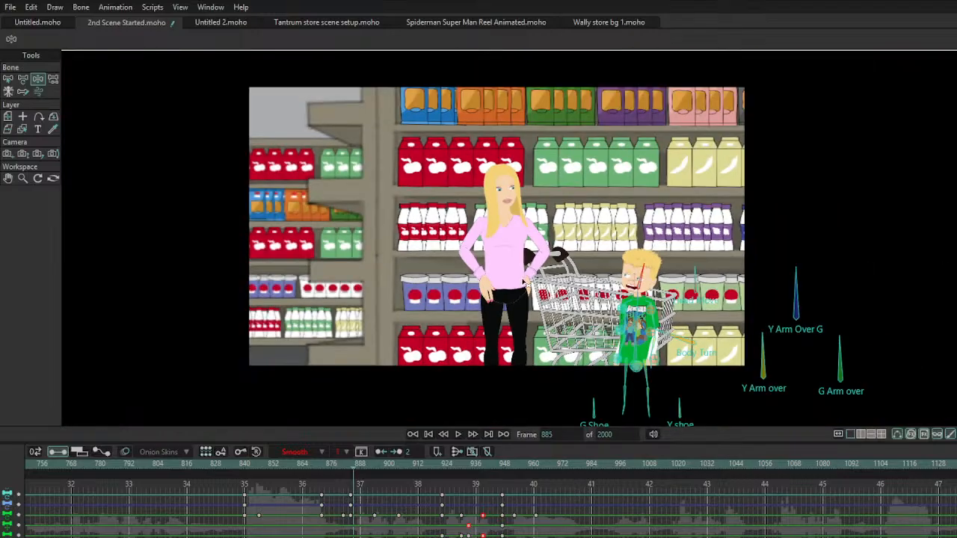
Step: At frame 828, zoom the camera to a 21.6° field of view, reframe the mother and boy, and play back the shot
click(248, 468)
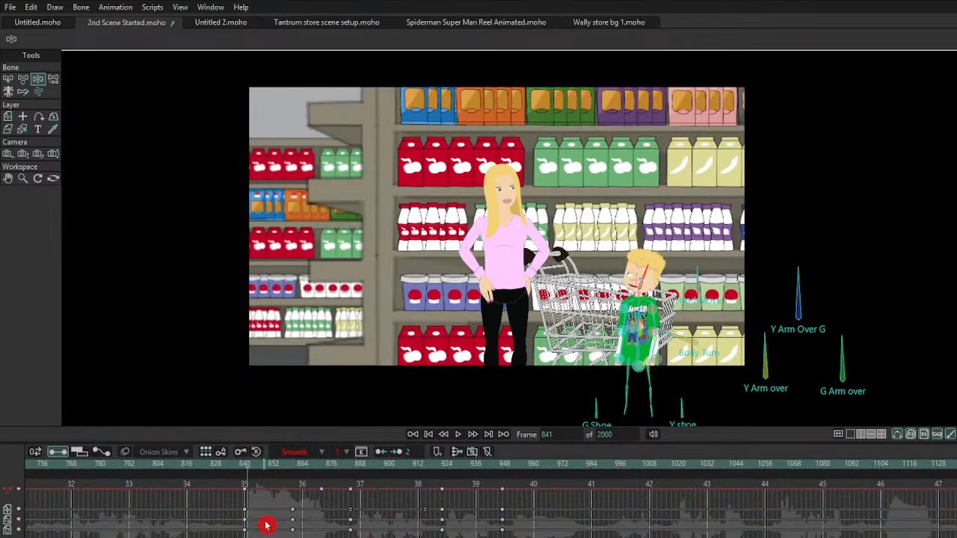
click(247, 468)
drag(247, 468, 215, 474)
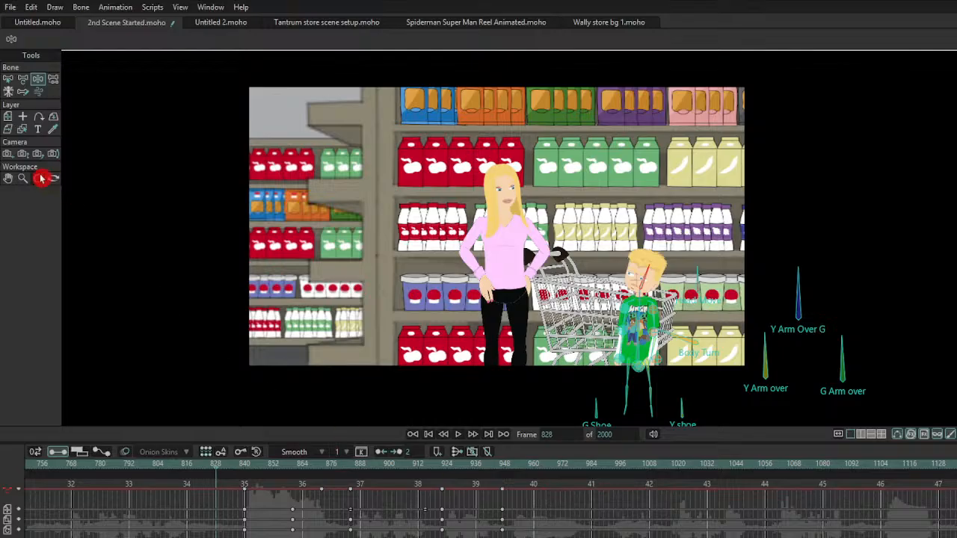
click(23, 153)
drag(396, 254, 401, 299)
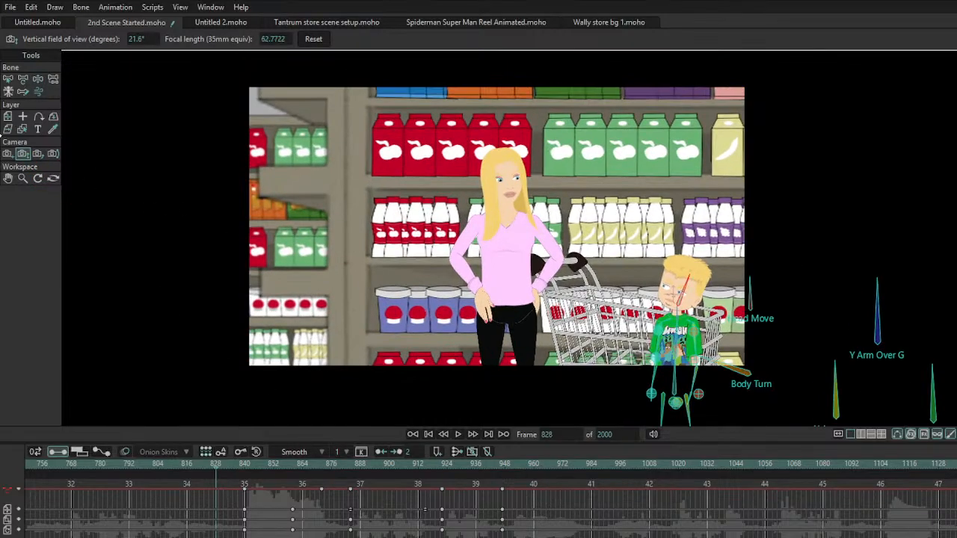
click(8, 154)
drag(375, 204, 388, 183)
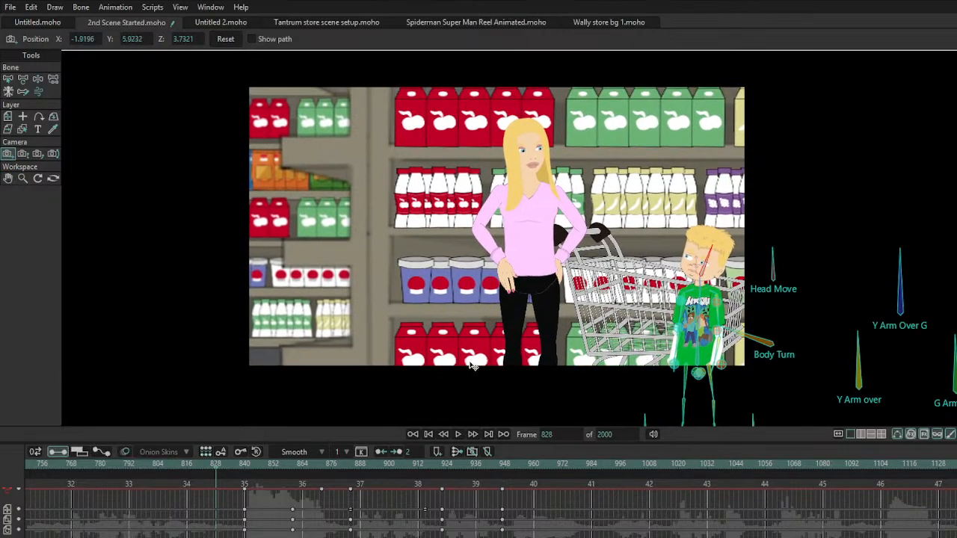
key(space)
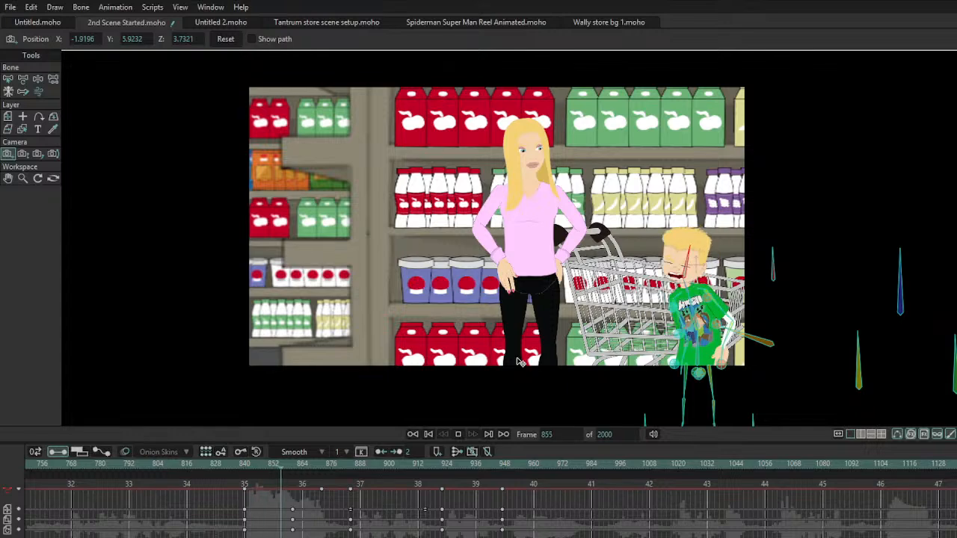
key(space)
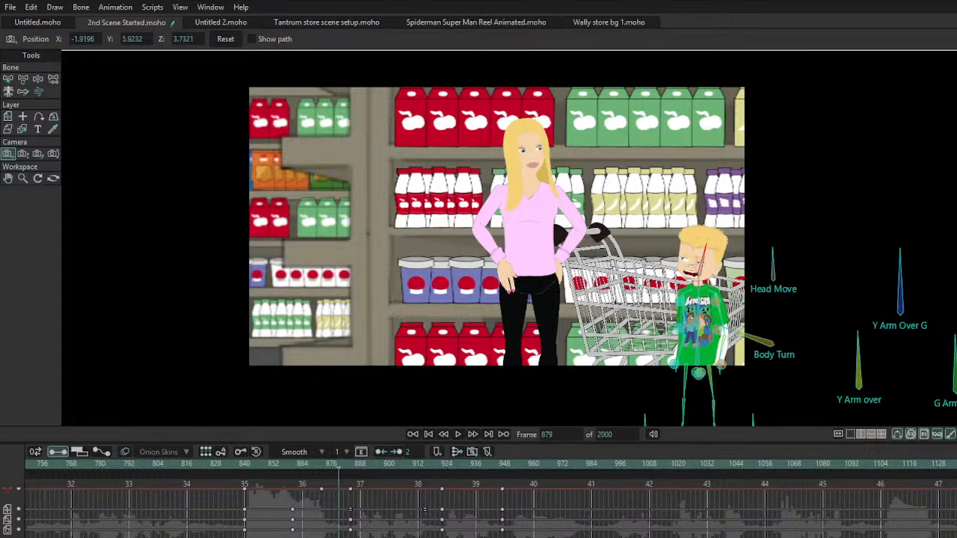
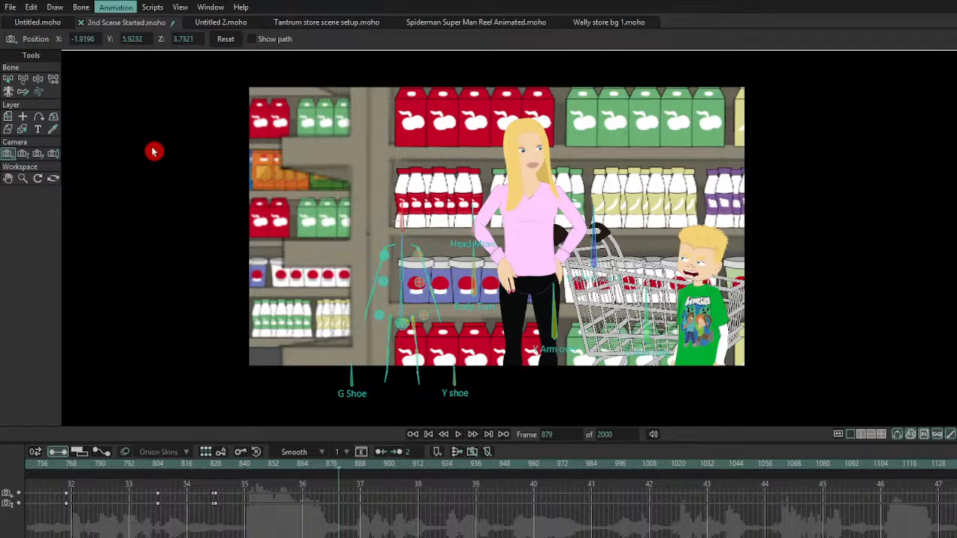
Step: At frame 886, move the dark-haired boy's layer into the shelf area behind the mother and rotate it to about 18.6°
key(ctrl+f)
drag(341, 471, 355, 471)
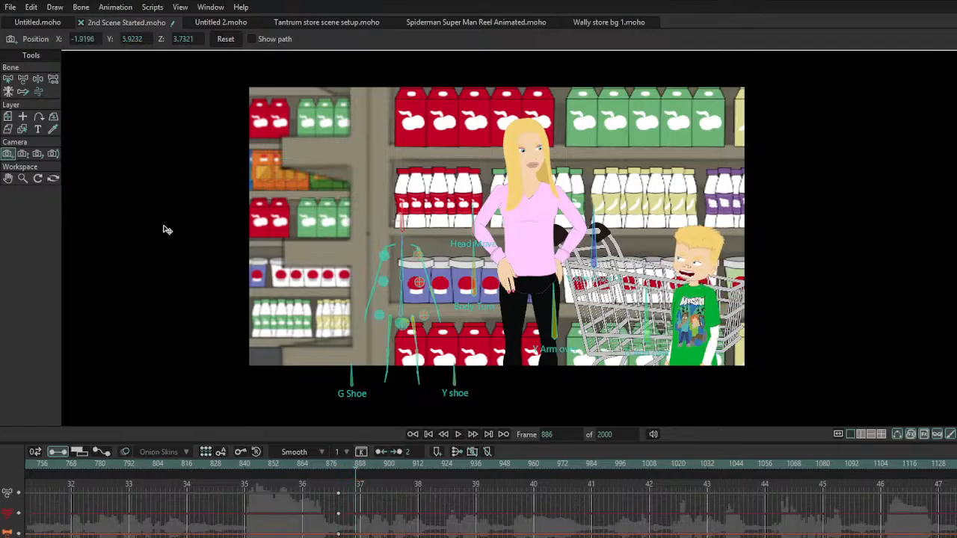
click(14, 129)
drag(446, 258, 102, 125)
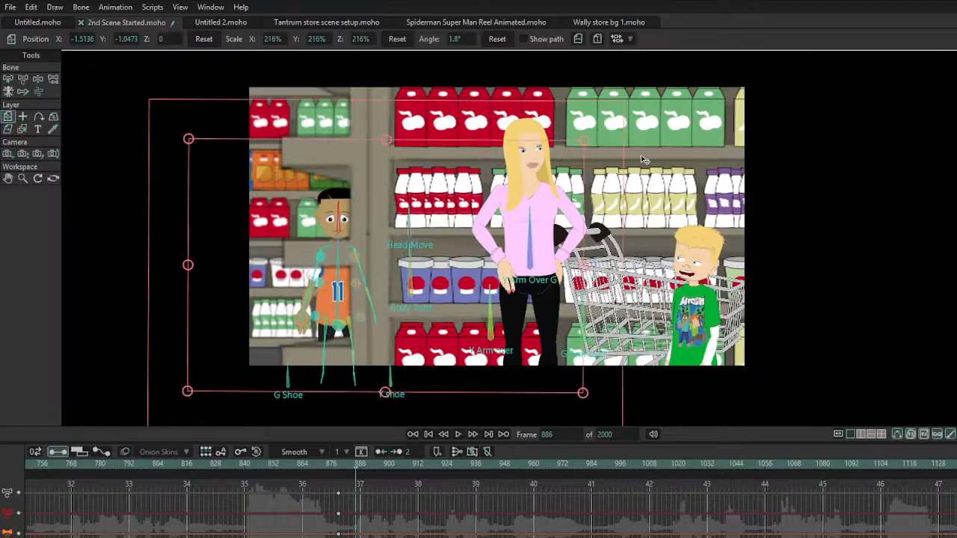
drag(641, 155, 598, 85)
drag(414, 232, 404, 236)
Step: Bend the dark-haired boy's torso sideways and reposition both of his arms at frame 886
click(37, 78)
drag(337, 272, 327, 198)
scroll(359, 177, up, 5)
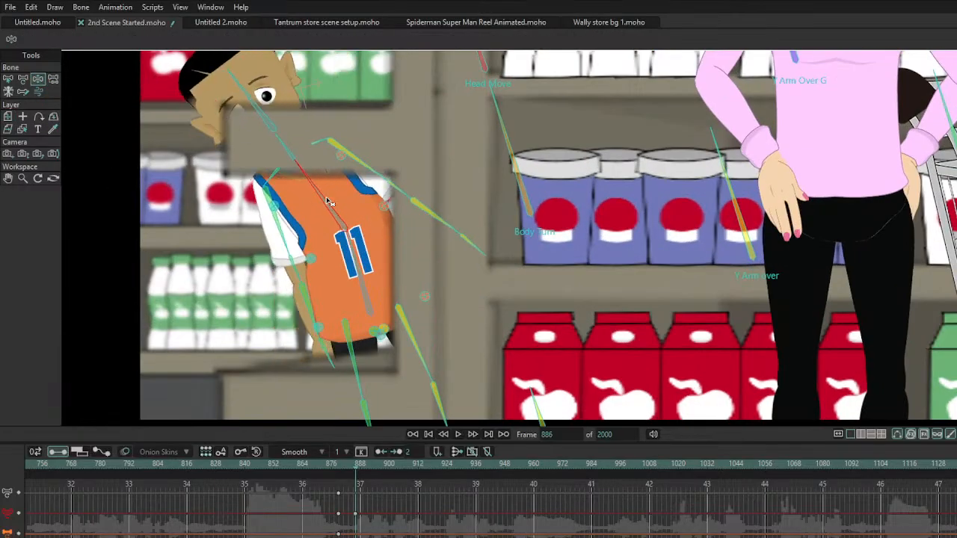
drag(303, 294, 287, 344)
drag(432, 236, 431, 248)
Step: Lower the dark-haired boy's layer to about X -2.04, Y -2.71 so he peeks up from the frame's bottom edge
click(8, 118)
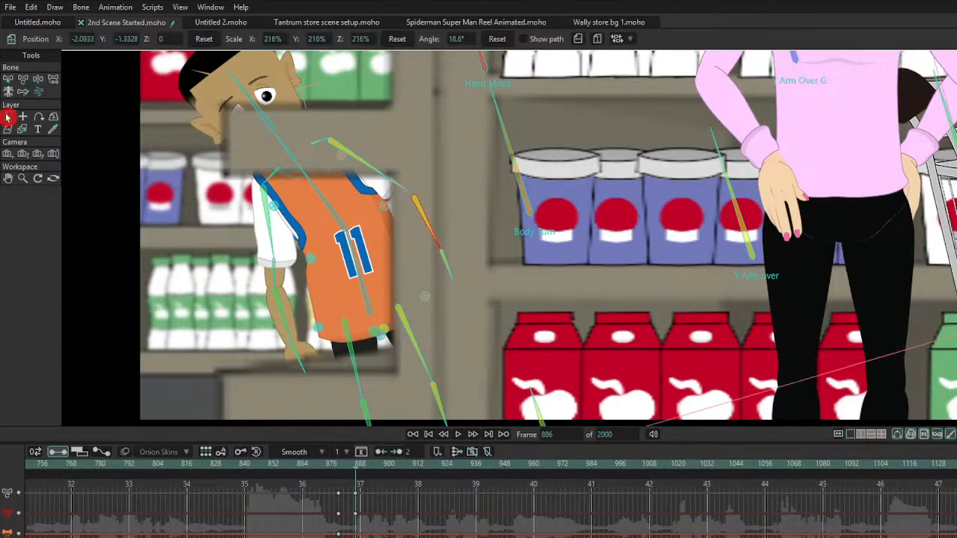
drag(419, 284, 417, 321)
scroll(443, 258, down, 3)
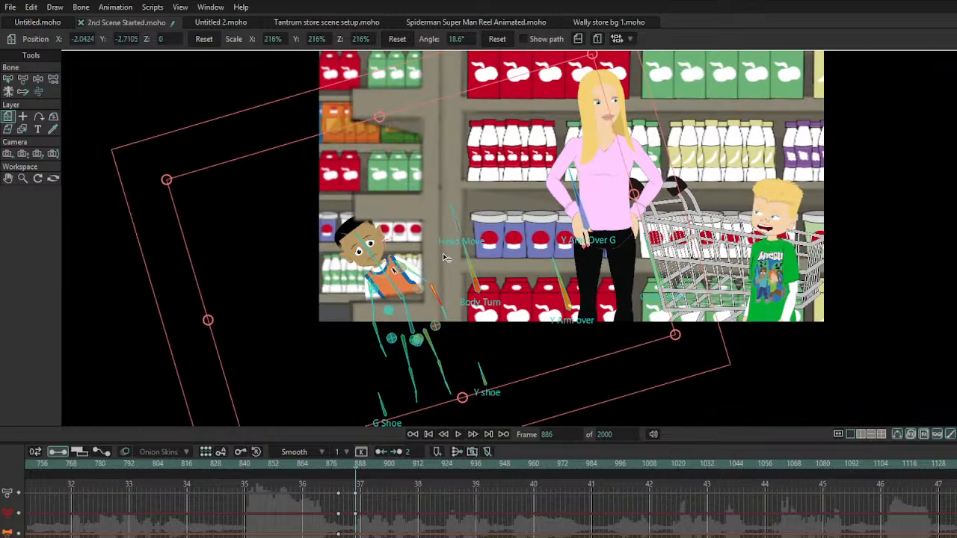
scroll(444, 224, up, 2)
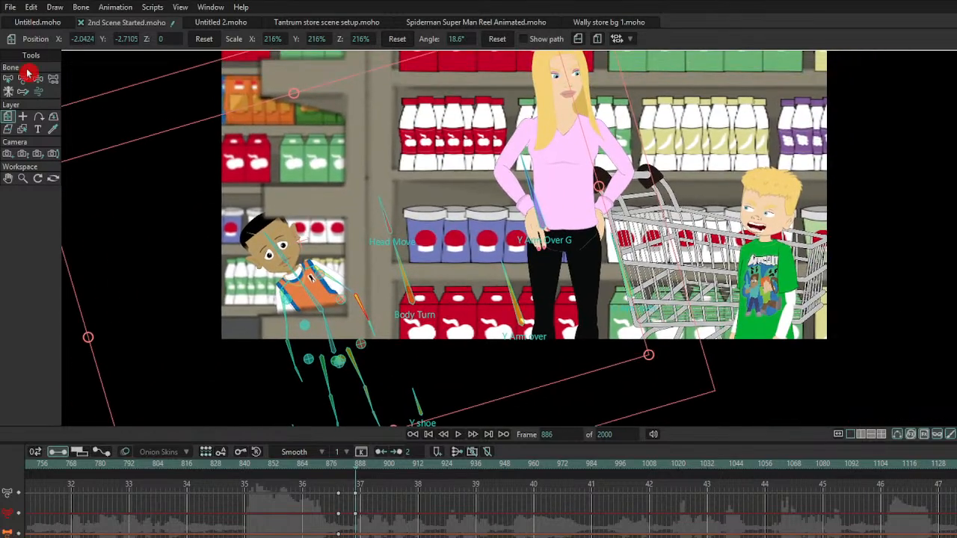
Step: Turn the dark-haired boy's body with the Body Turn control and straighten his torso slightly
click(37, 78)
scroll(329, 250, up, 4)
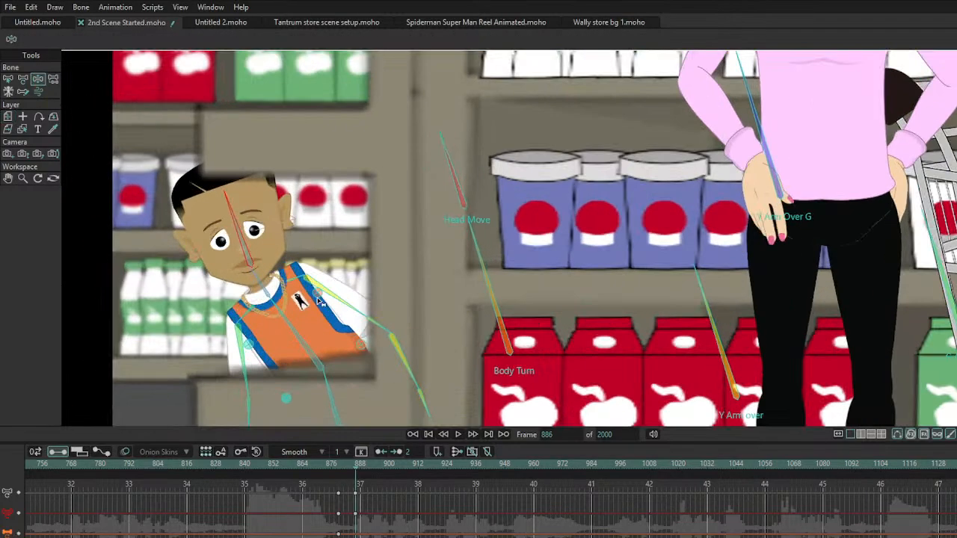
mouse_move(410, 314)
mouse_down()
mouse_move(462, 279)
mouse_move(404, 306)
mouse_up()
drag(286, 305, 303, 312)
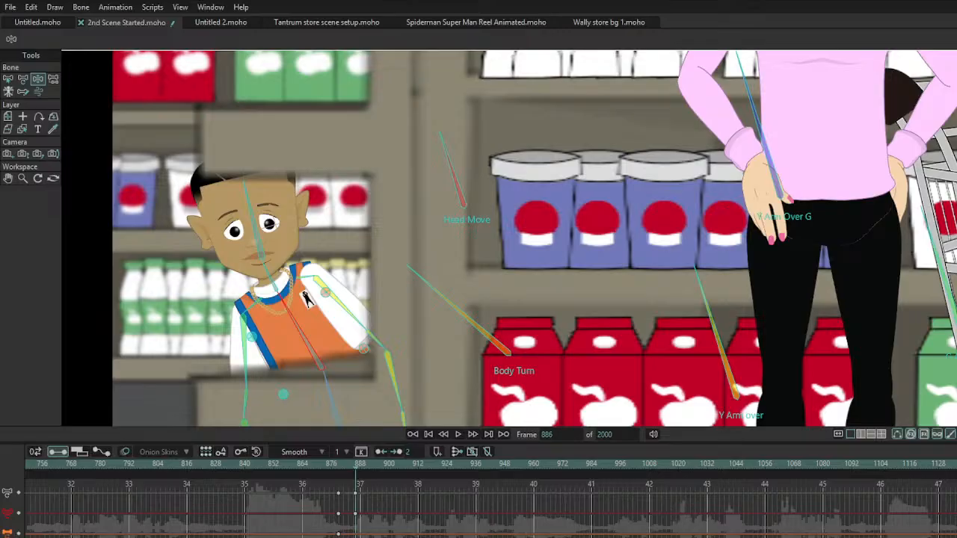
Step: Turn the dark-haired boy's head toward the mother and adjust his eyes and gaze at frame 886
scroll(210, 193, up, 1)
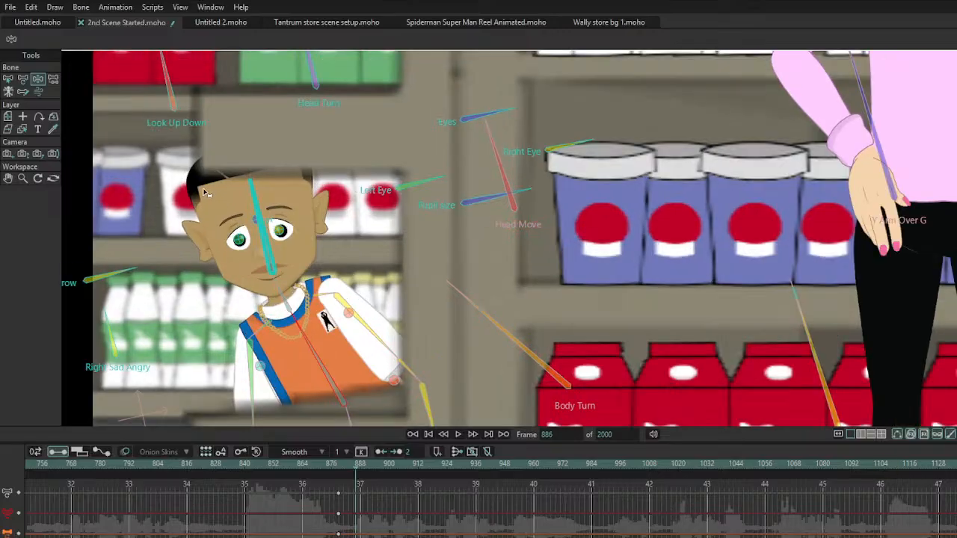
scroll(153, 138, down, 2)
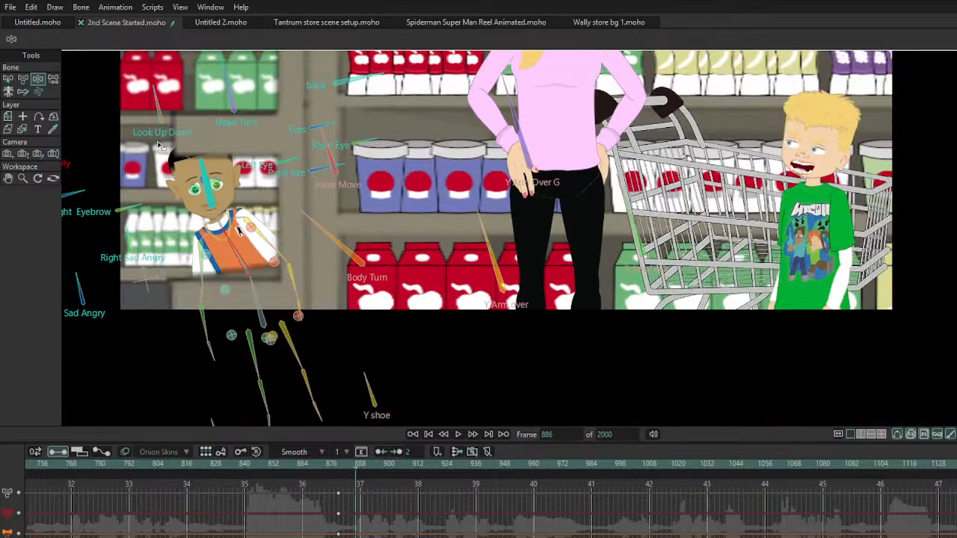
scroll(180, 149, up, 1)
scroll(278, 206, up, 5)
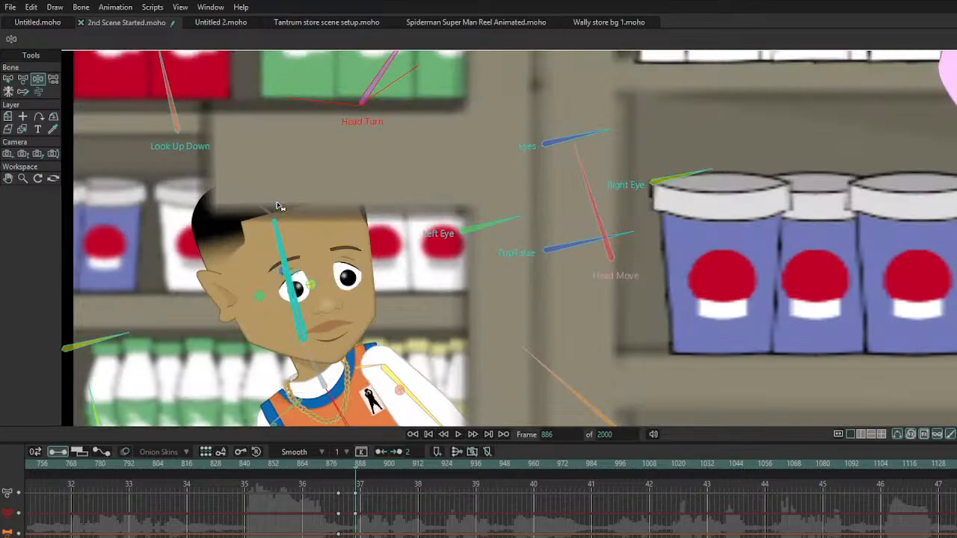
drag(601, 140, 607, 163)
drag(285, 274, 280, 253)
Step: Adjust the dark-haired boy's eyebrows with the Suprised Furious control at frame 886
scroll(279, 252, down, 5)
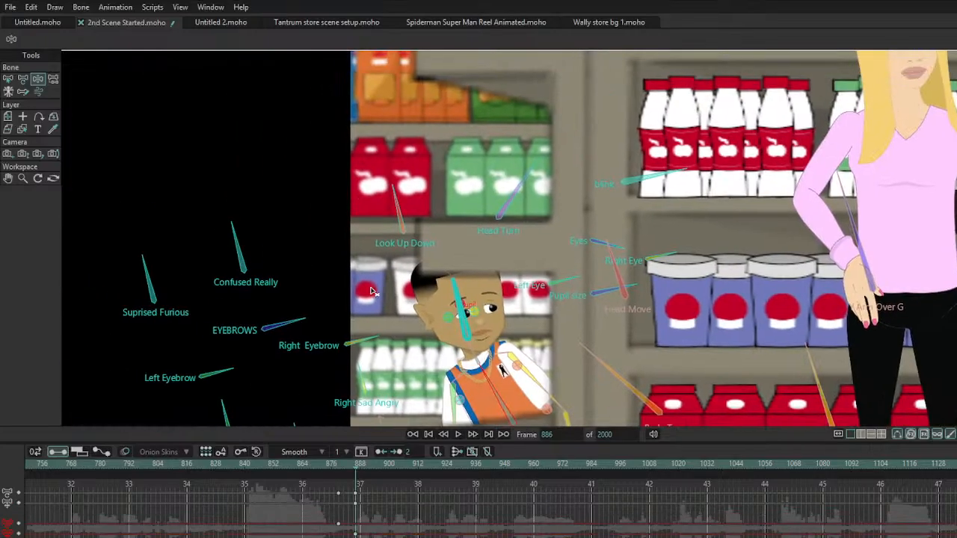
click(149, 290)
drag(150, 289, 157, 286)
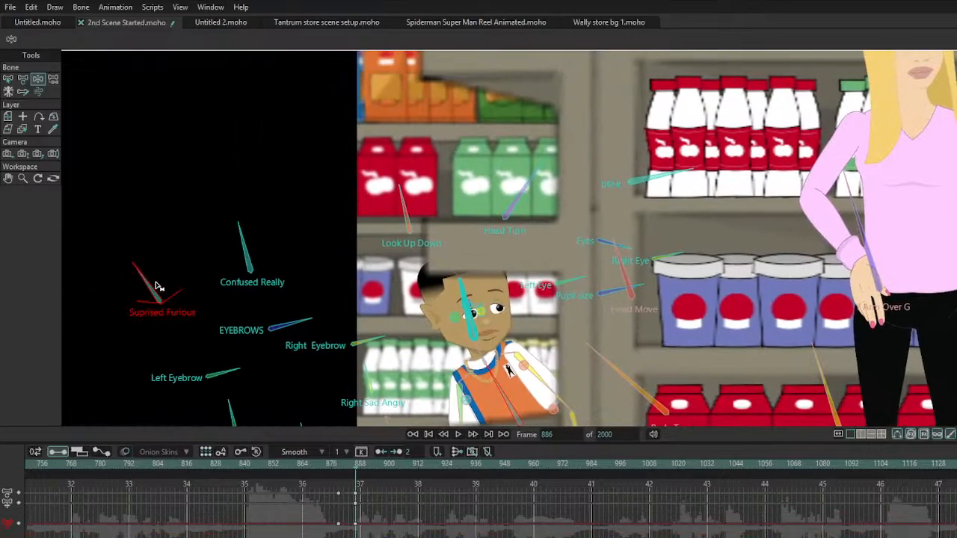
Step: Play back the dark-haired boy's entrance and return to frame 880
key(space)
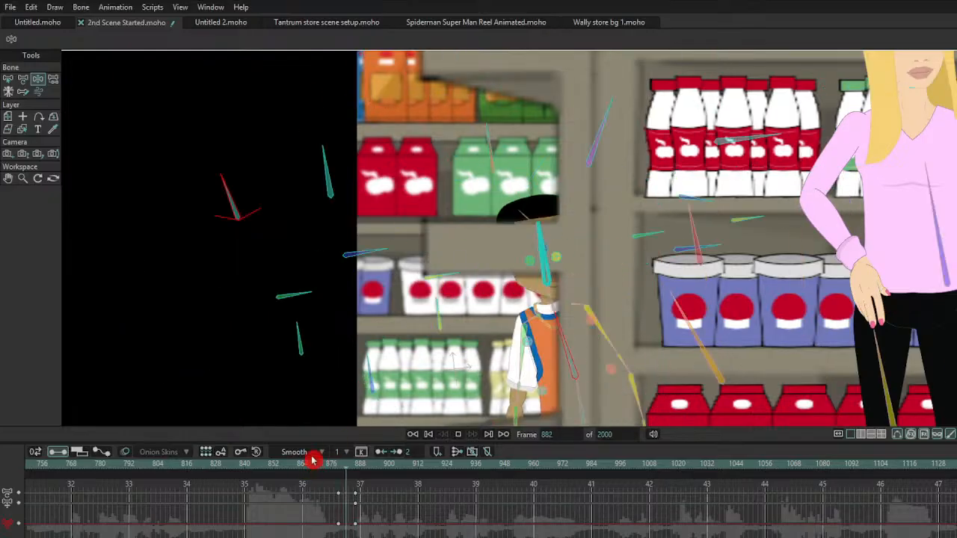
click(341, 466)
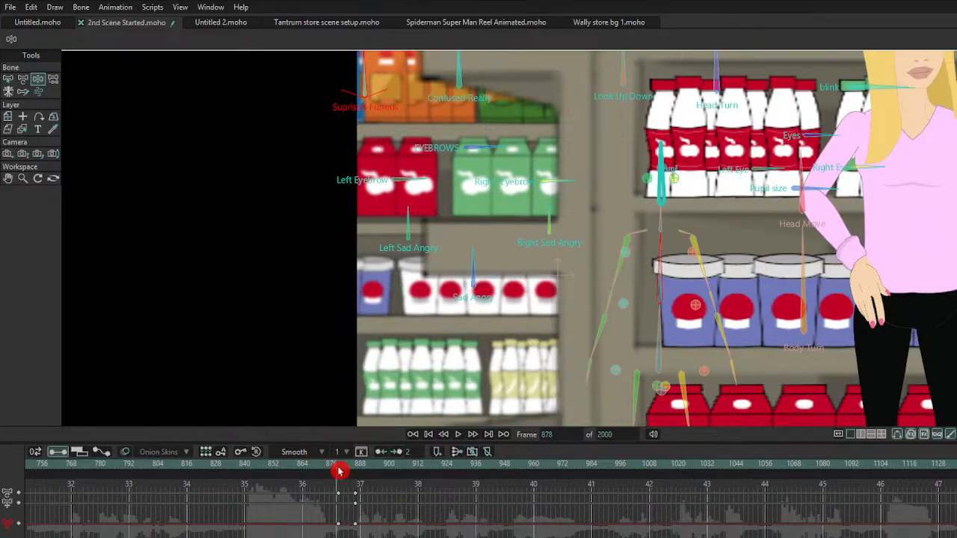
click(339, 468)
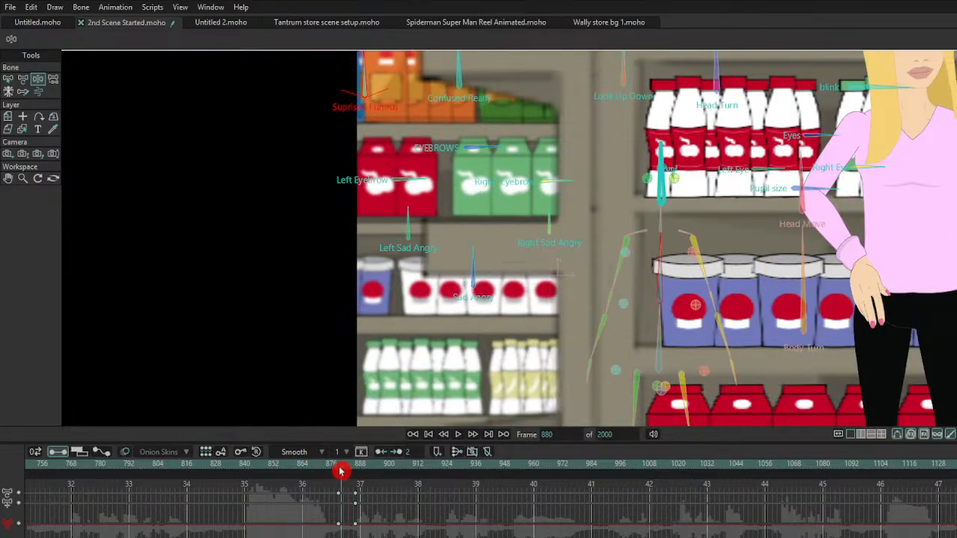
Step: Move the dark-haired boy's whole figure further down at frame 879, to a Y position of about -2.81
click(12, 119)
drag(695, 233, 705, 319)
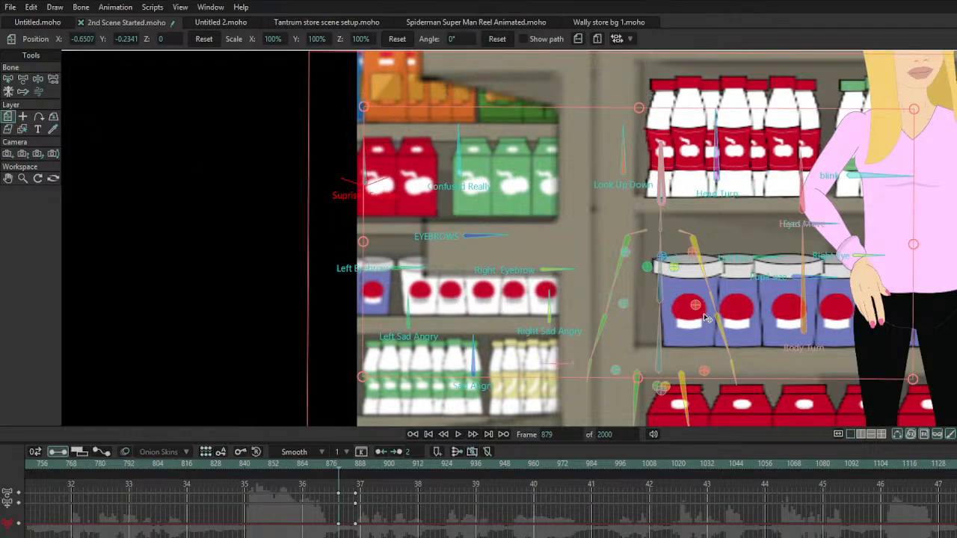
key(ctrl+z)
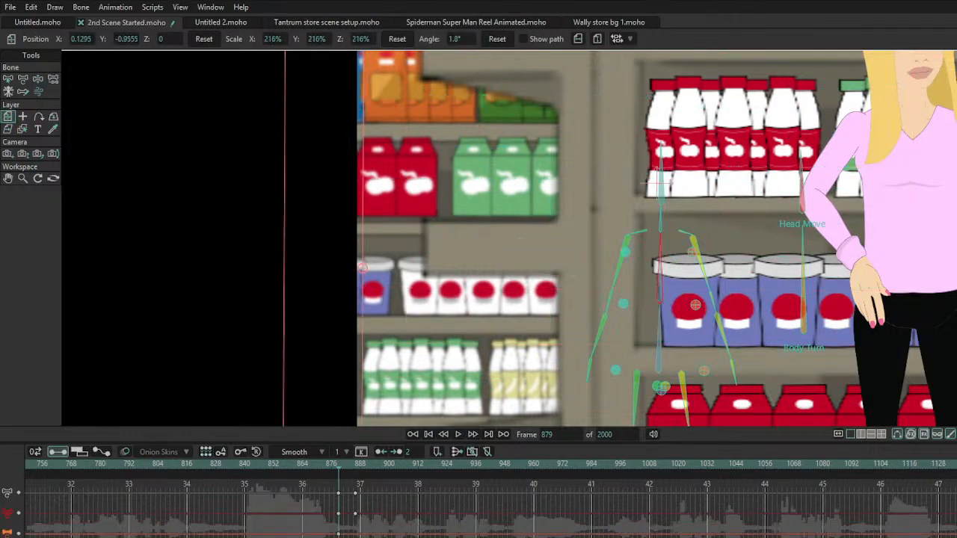
drag(715, 218, 722, 359)
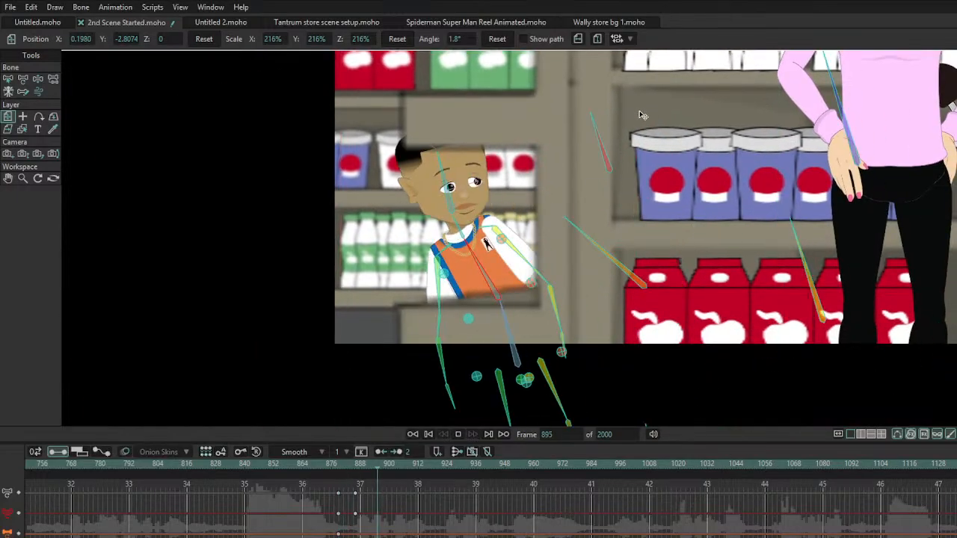
Step: Shift the dark-haired boy's entrance pose keyframes to frame 891 and play back the slower entrance
drag(347, 486, 408, 535)
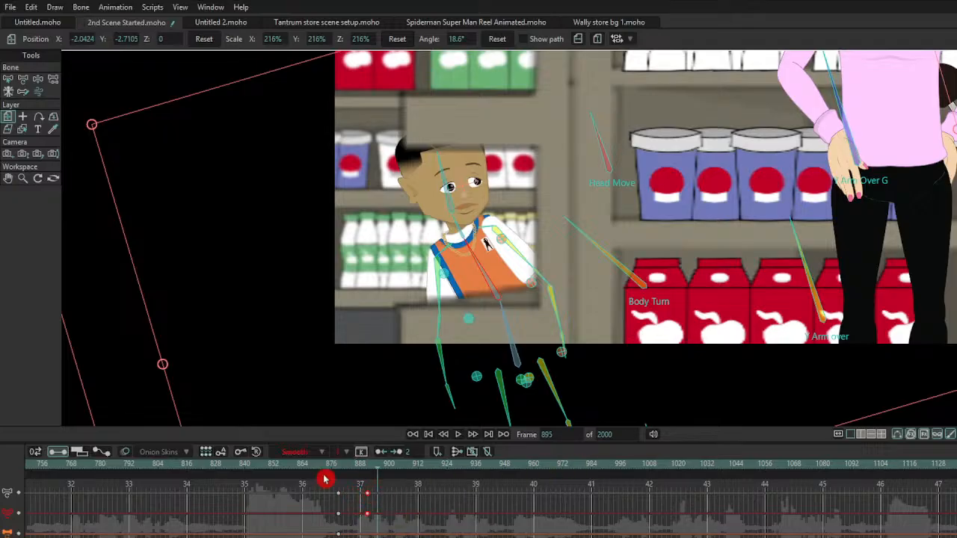
key(space)
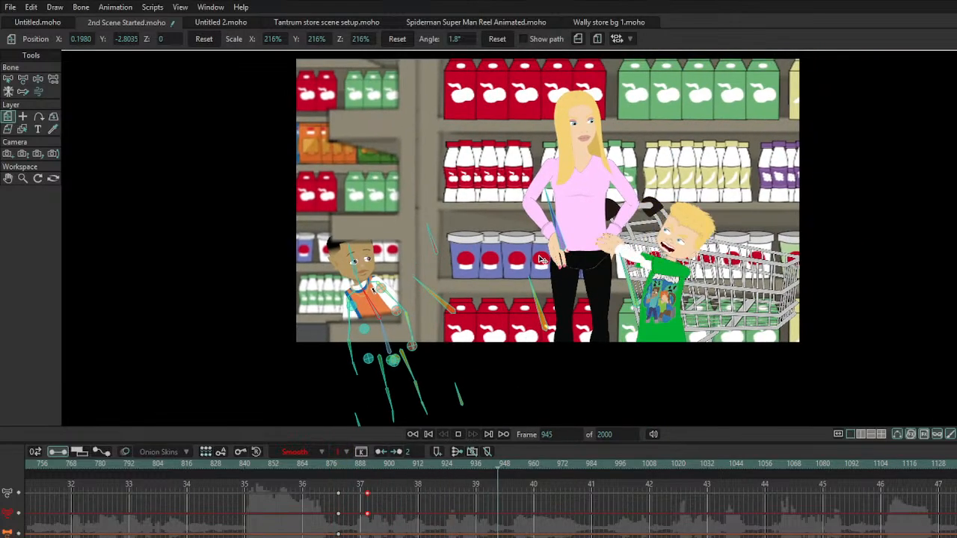
key(space)
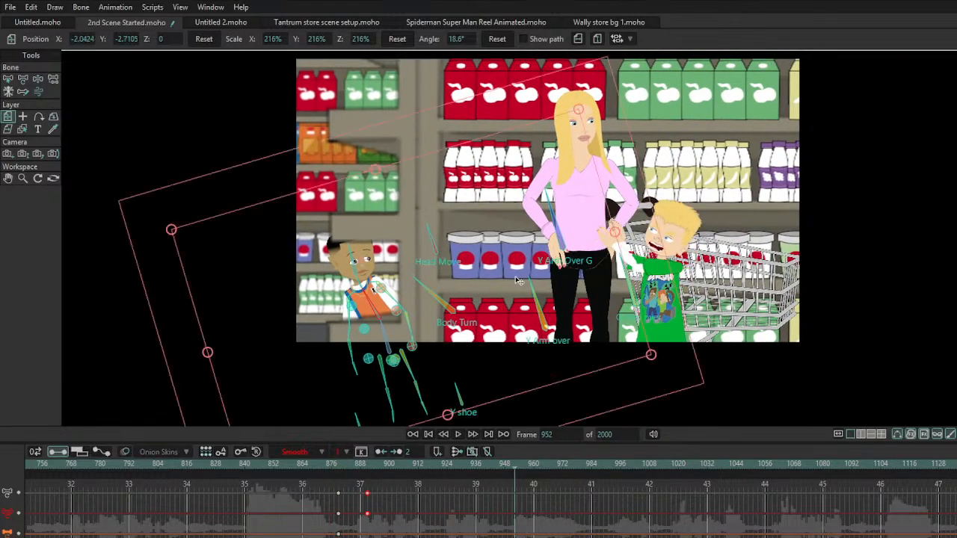
Step: Set holding keyframes at frame 986 and reframe the camera on the dark-haired boy at frame 987 with a 10° field of view
key(space)
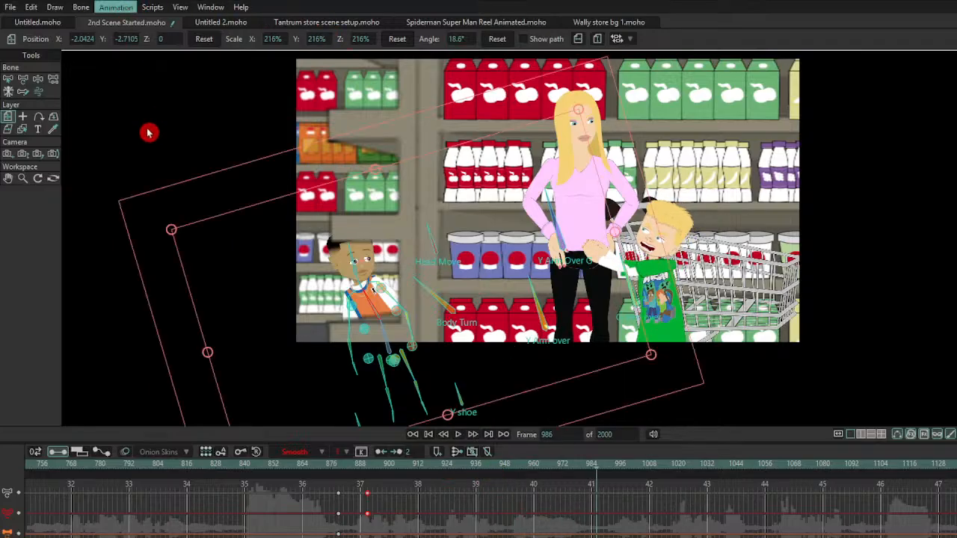
key(ctrl+Right)
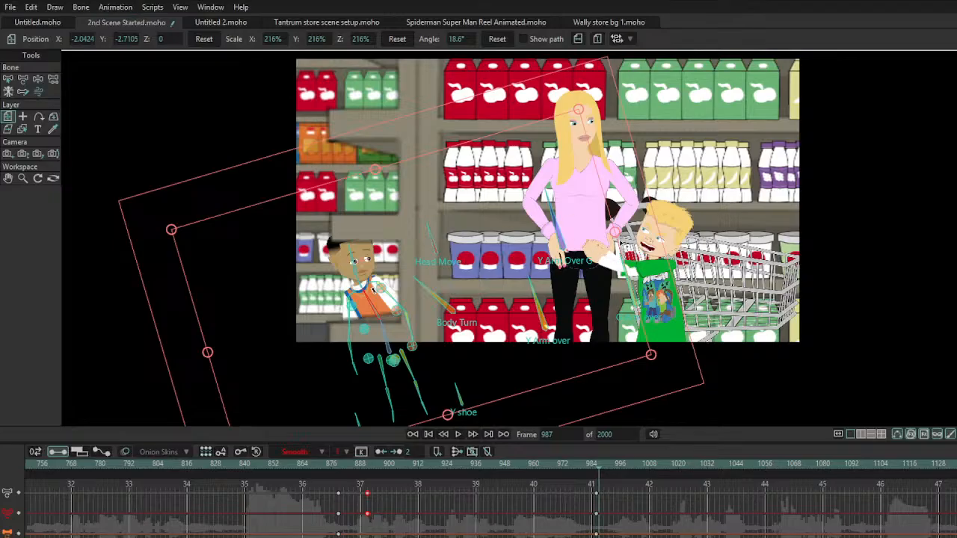
click(8, 153)
drag(461, 272, 570, 239)
click(22, 154)
drag(464, 255, 464, 296)
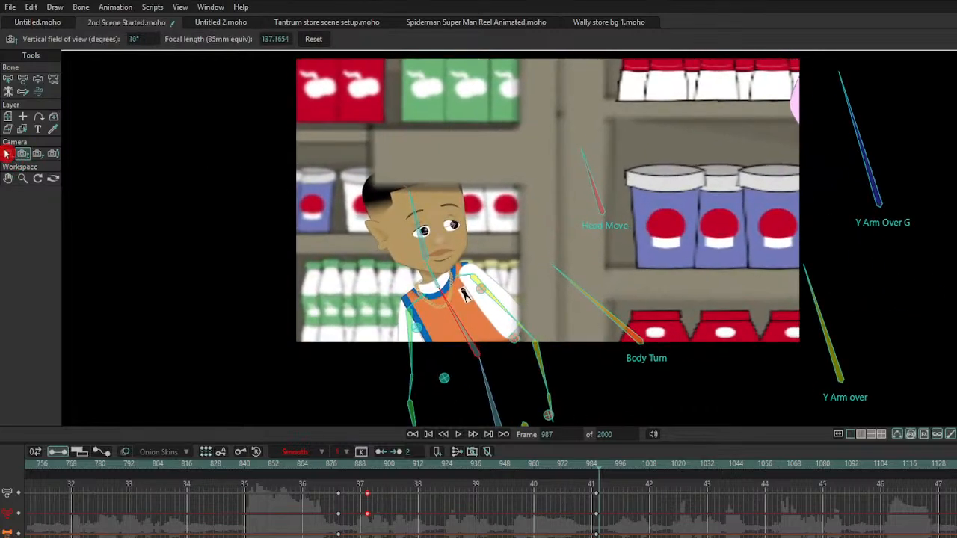
click(8, 153)
mouse_move(540, 183)
mouse_down()
mouse_move(508, 267)
mouse_move(576, 165)
mouse_move(541, 195)
mouse_up()
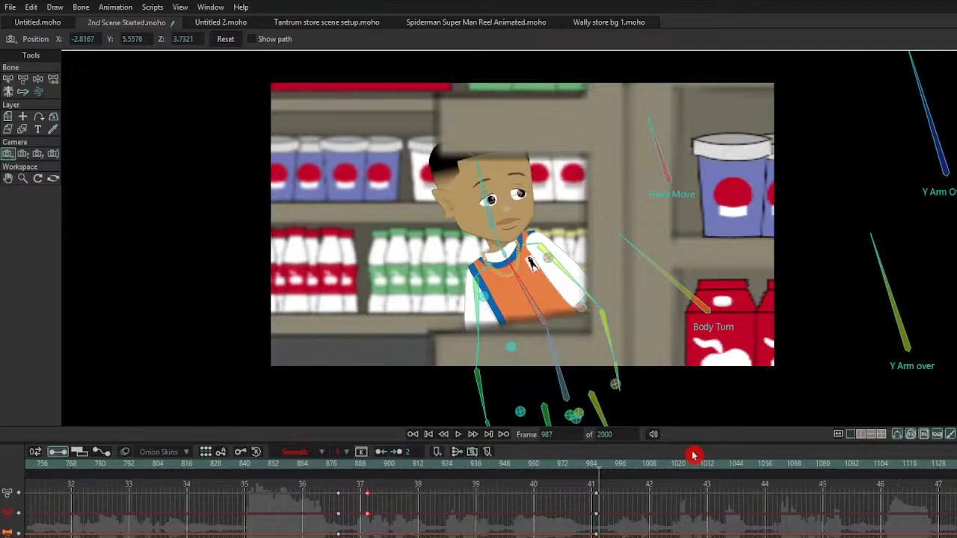
Step: Remove the dark-haired boy's pose keyframes at frame 986 and lower his figure at frame 891 to a Y position of about -3.06
drag(588, 486, 603, 534)
drag(342, 459, 368, 484)
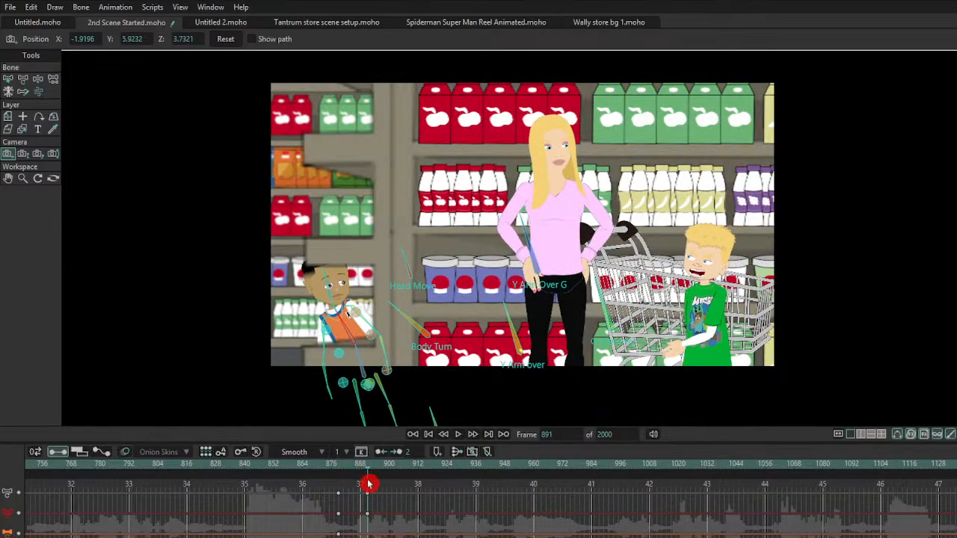
click(9, 117)
scroll(373, 301, up, 3)
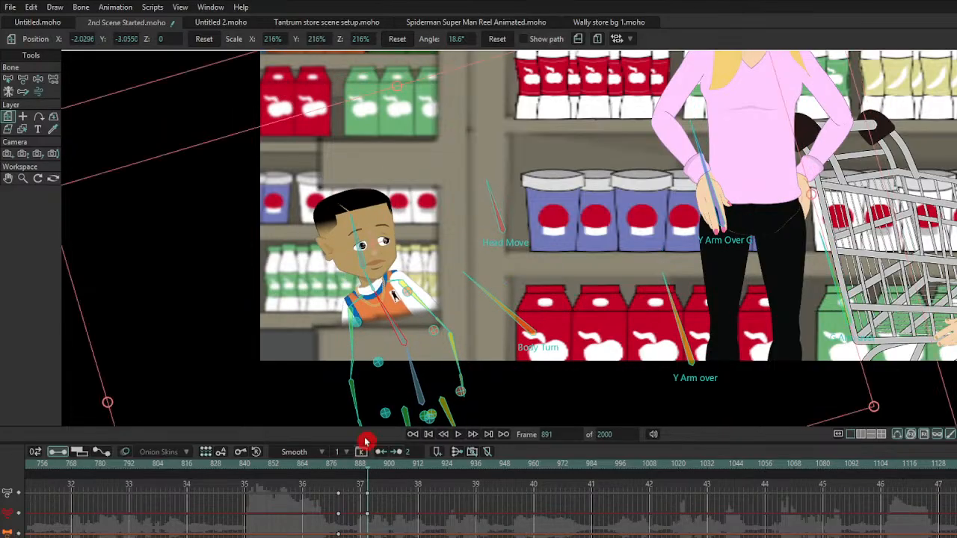
key(space)
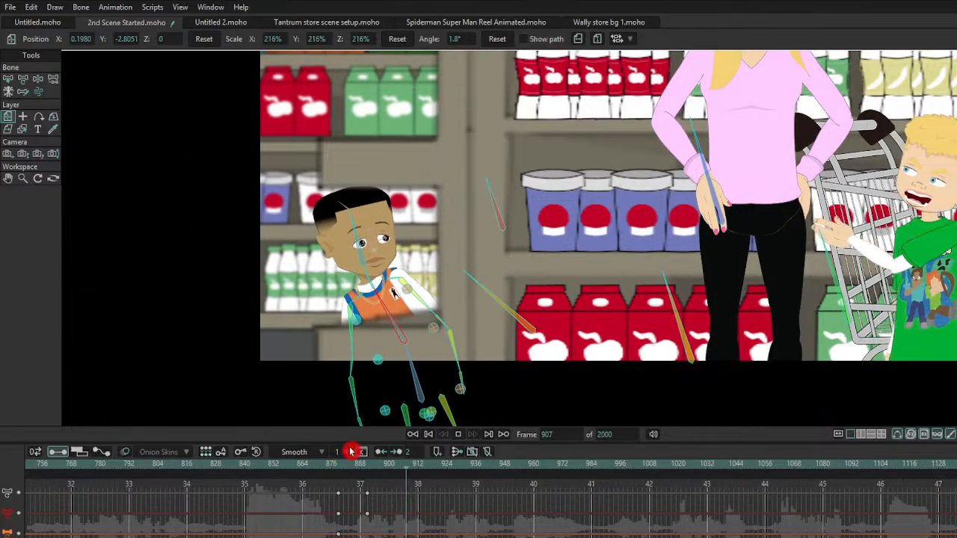
Step: Delete the remaining keyframes on the dark-haired boy's body layer at frame 986
click(430, 529)
click(596, 530)
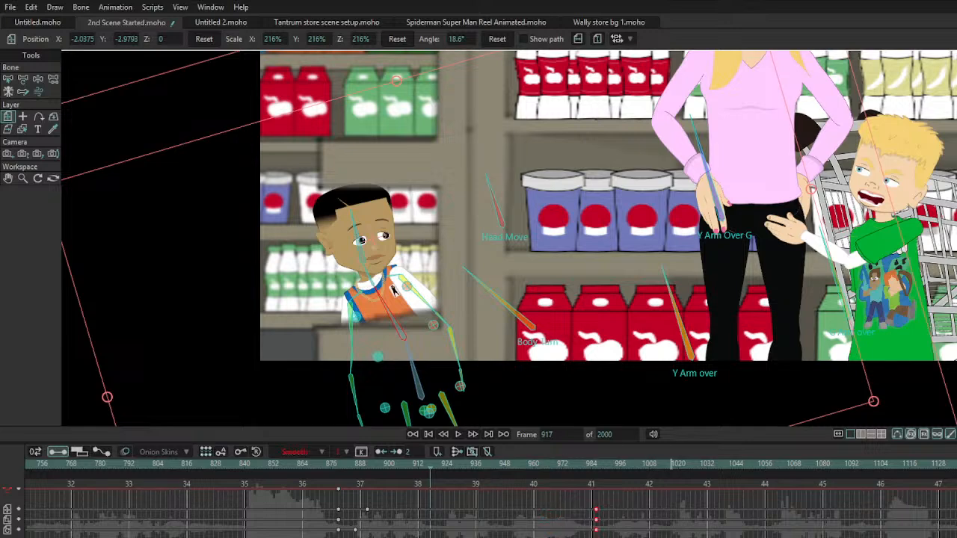
drag(585, 534, 666, 534)
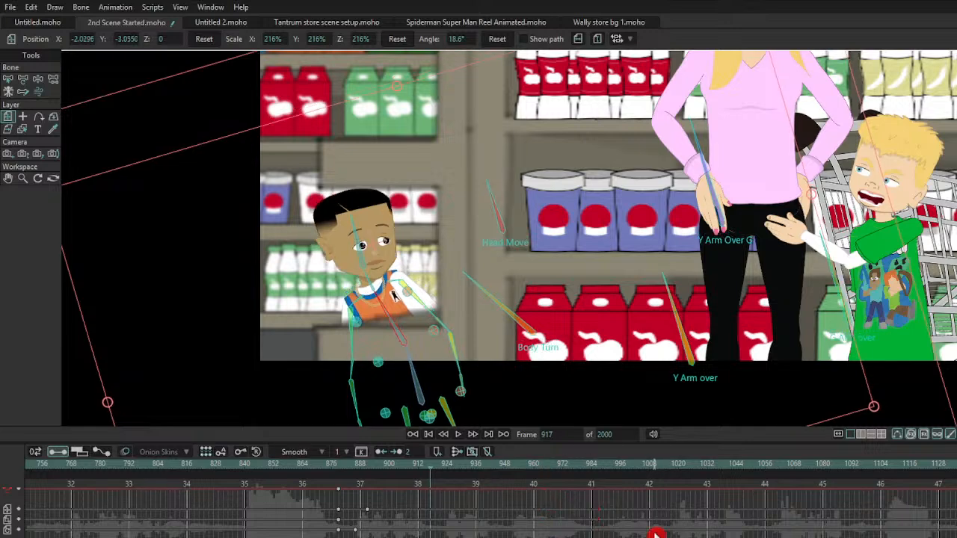
Step: Play back the dark-haired boy's entrance several times from before frame 879 and stop at frame 915
click(334, 463)
key(space)
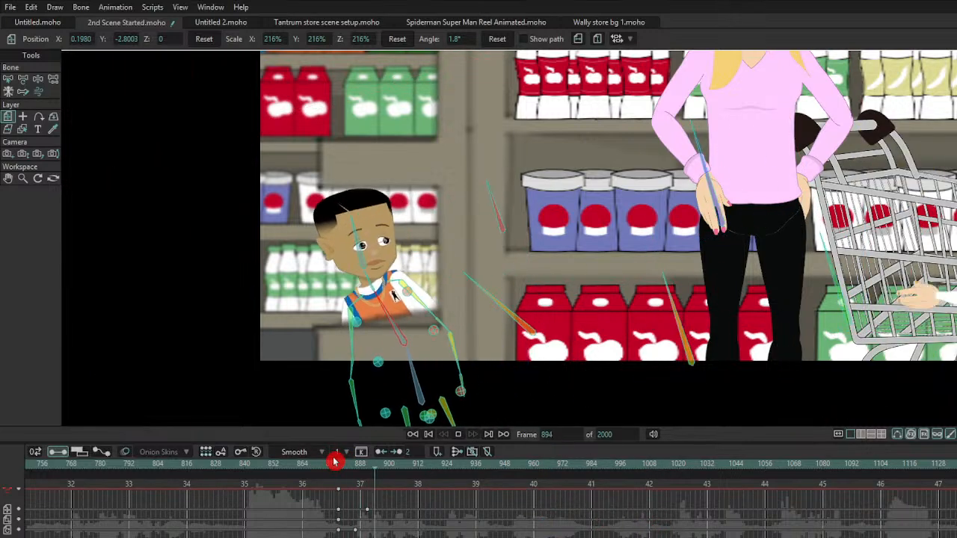
key(space)
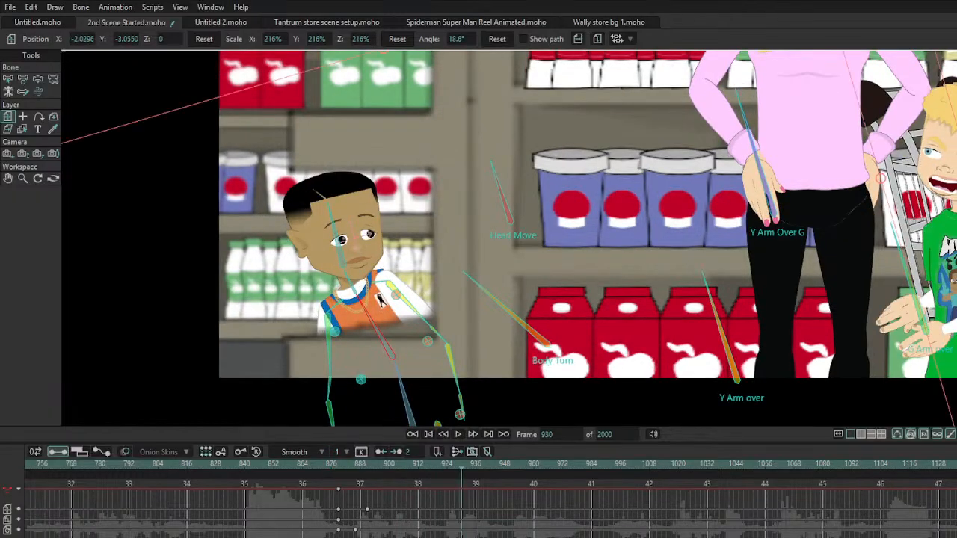
click(317, 464)
key(space)
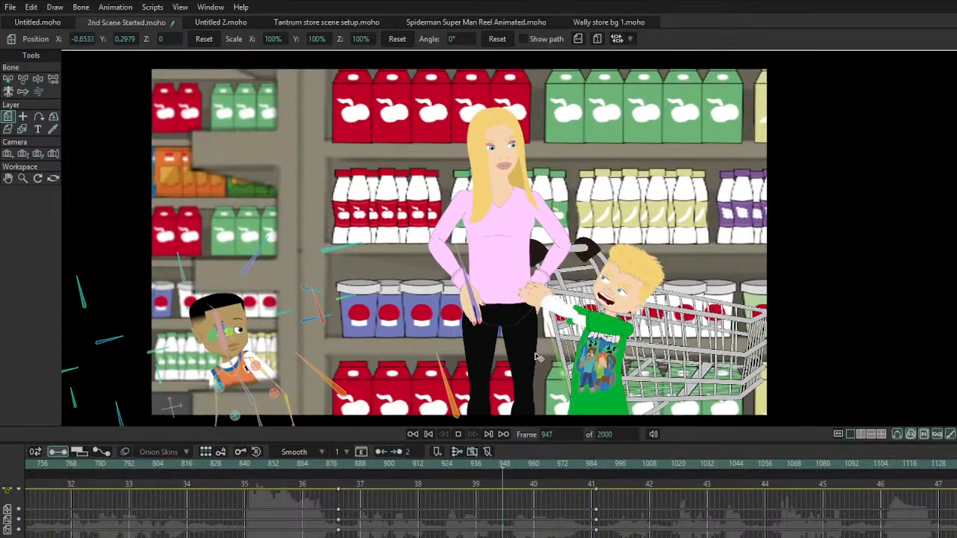
key(space)
click(309, 464)
key(space)
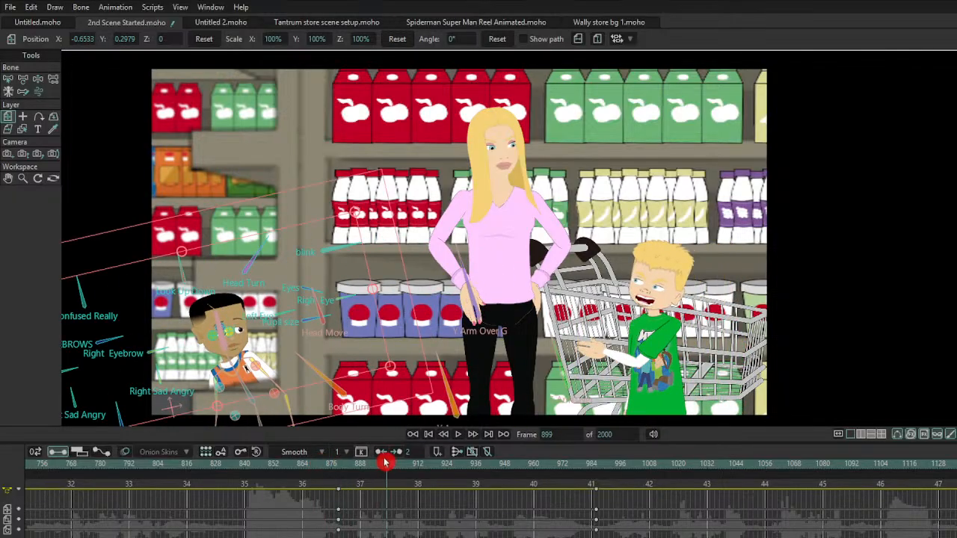
key(space)
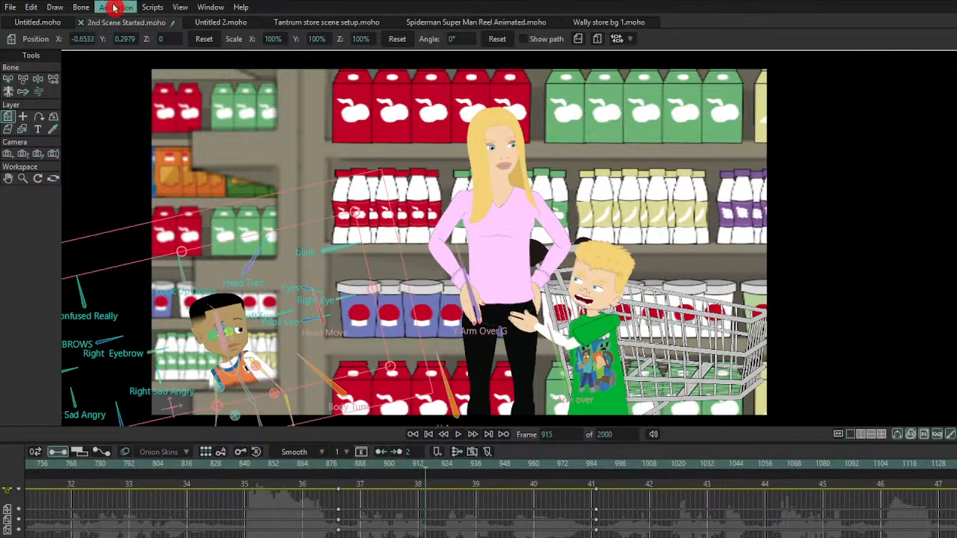
Step: Set a head keyframe at frame 915 and close the dark-haired boy's eyes with the blink control at frame 919
key(Right)
key(Right)
key(Right)
key(Right)
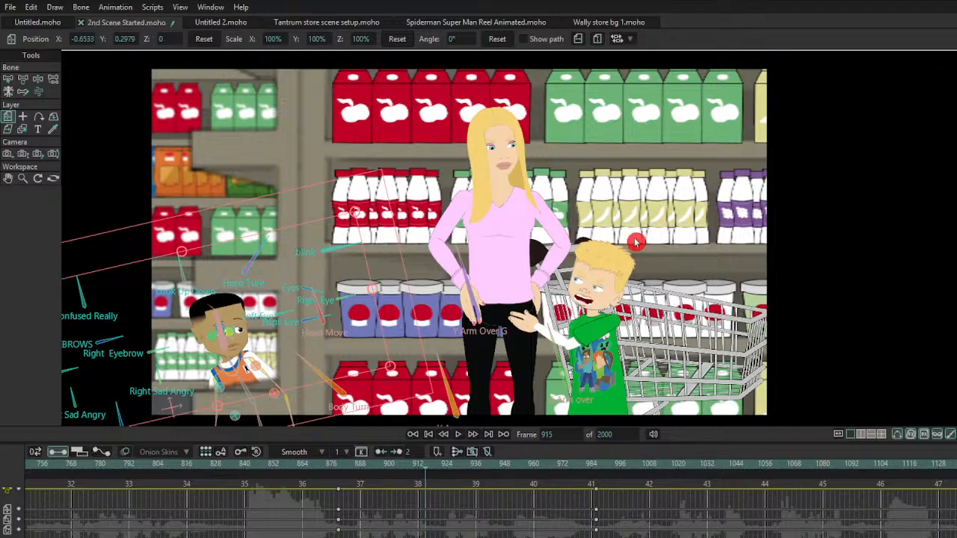
click(37, 78)
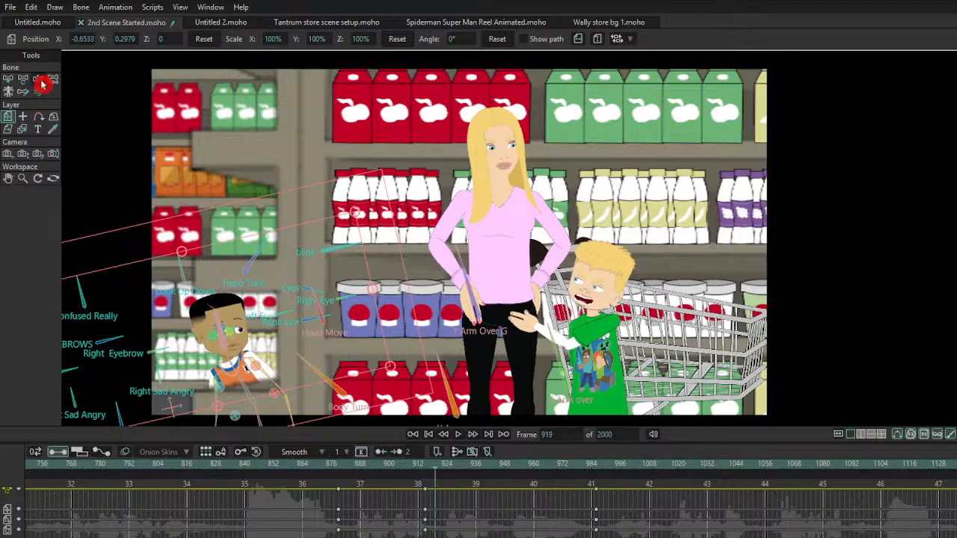
scroll(384, 146, up, 3)
scroll(355, 297, down, 2)
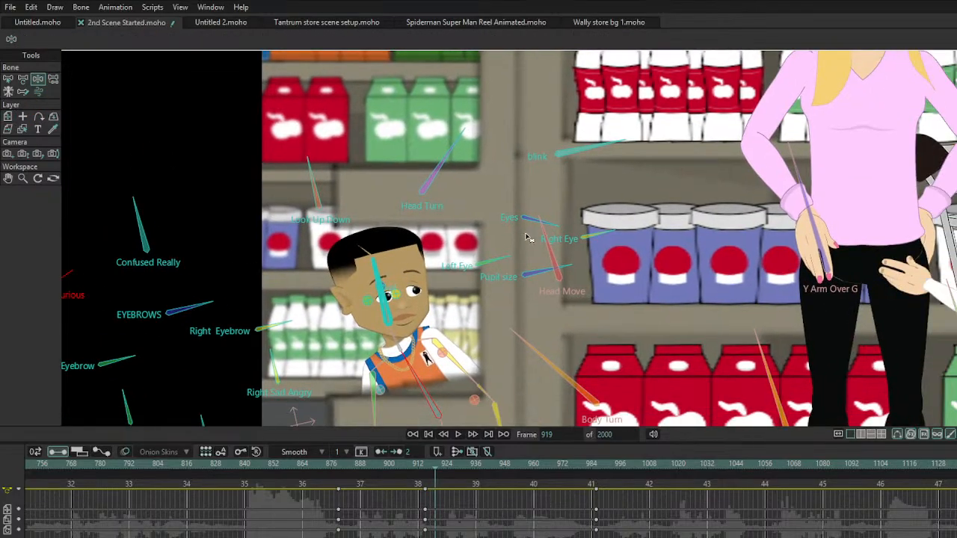
drag(590, 171, 601, 154)
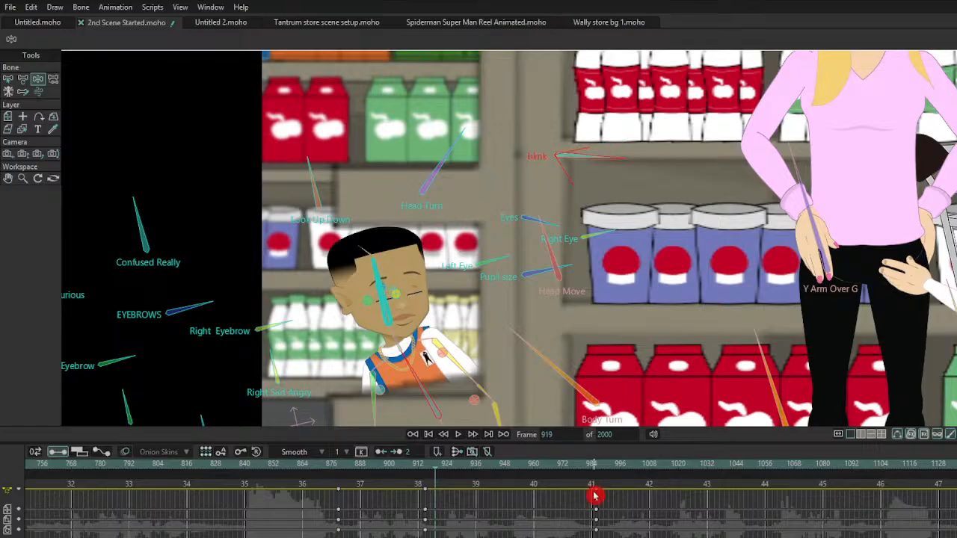
Step: Copy the open-eye head keyframes from frame 915 to frame 923 and play back the blink to frame 946
click(425, 494)
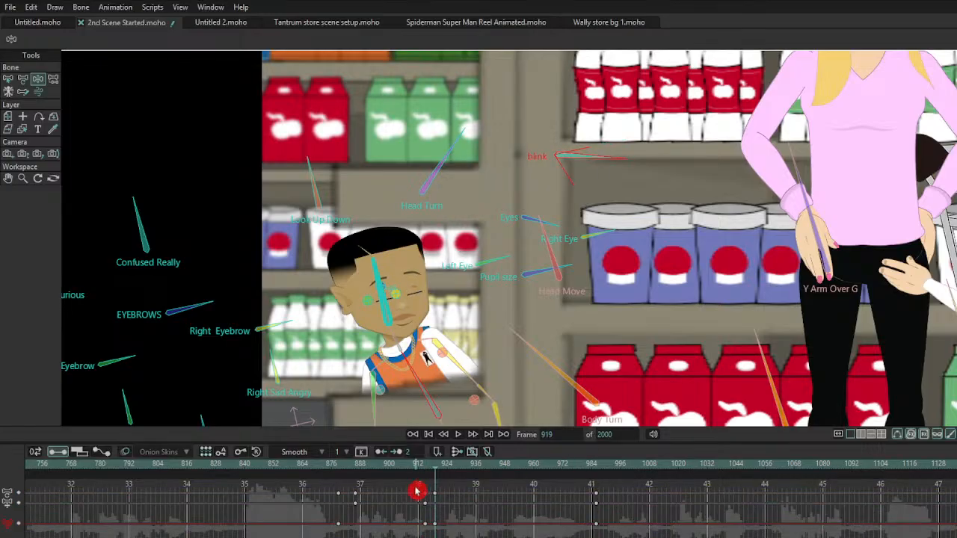
drag(420, 536, 431, 536)
key(ctrl+Right)
key(ctrl+Right)
key(ctrl+Right)
key(ctrl+Right)
key(ctrl+v)
key(space)
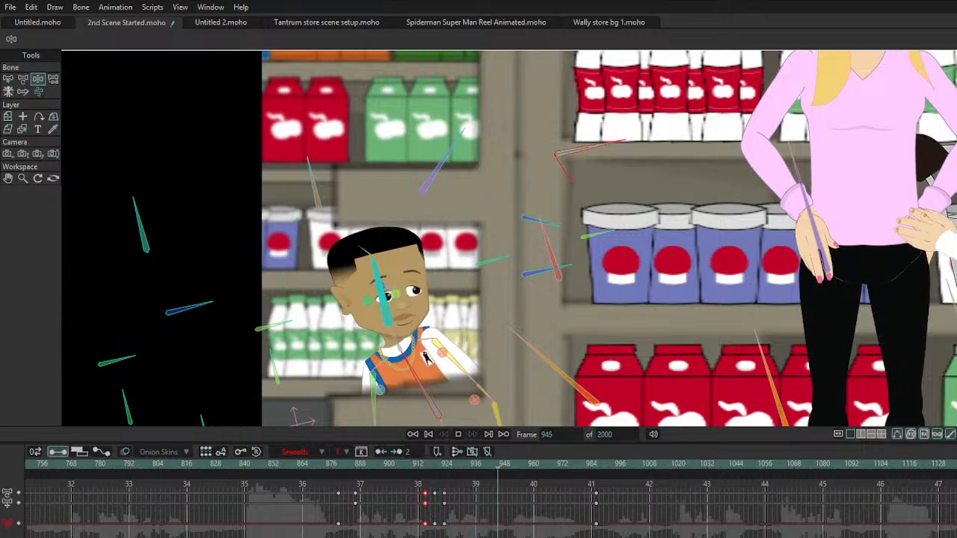
key(space)
Step: Set a head keyframe at frame 946 and adjust the dark-haired boy's eyebrows at frame 957 with the Suprised Furious control
click(122, 8)
click(348, 207)
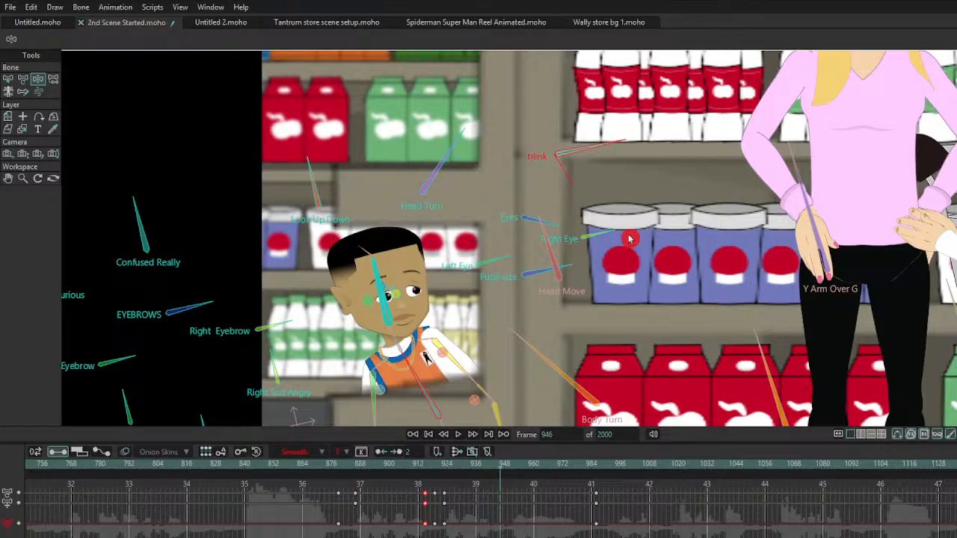
drag(510, 471, 528, 470)
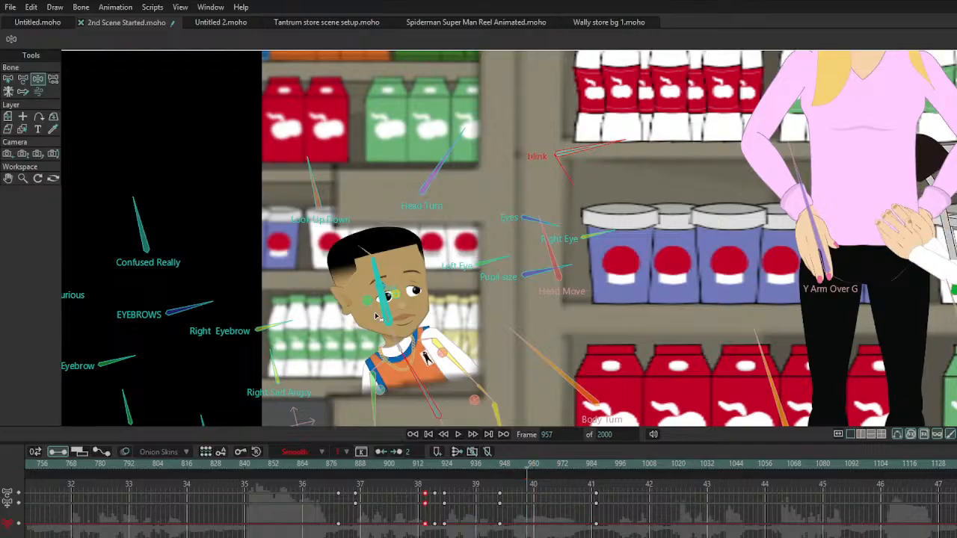
scroll(260, 193, up, 2)
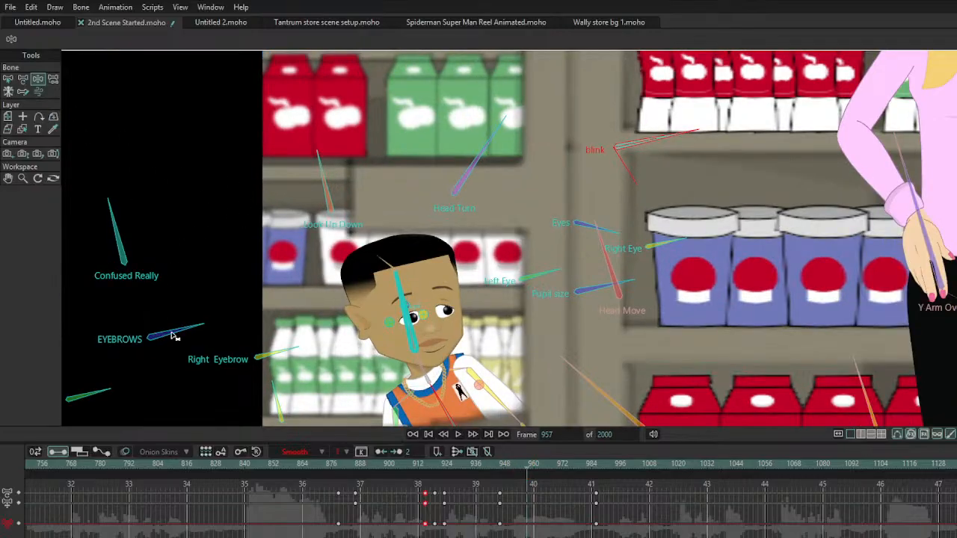
drag(172, 336, 180, 318)
key(ctrl+z)
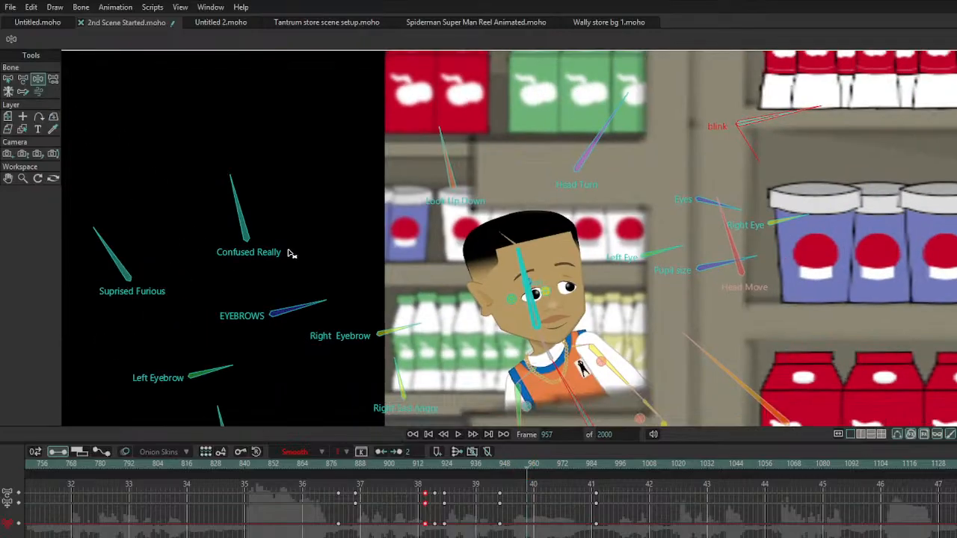
mouse_move(125, 267)
mouse_down()
mouse_move(107, 267)
mouse_move(120, 266)
mouse_up()
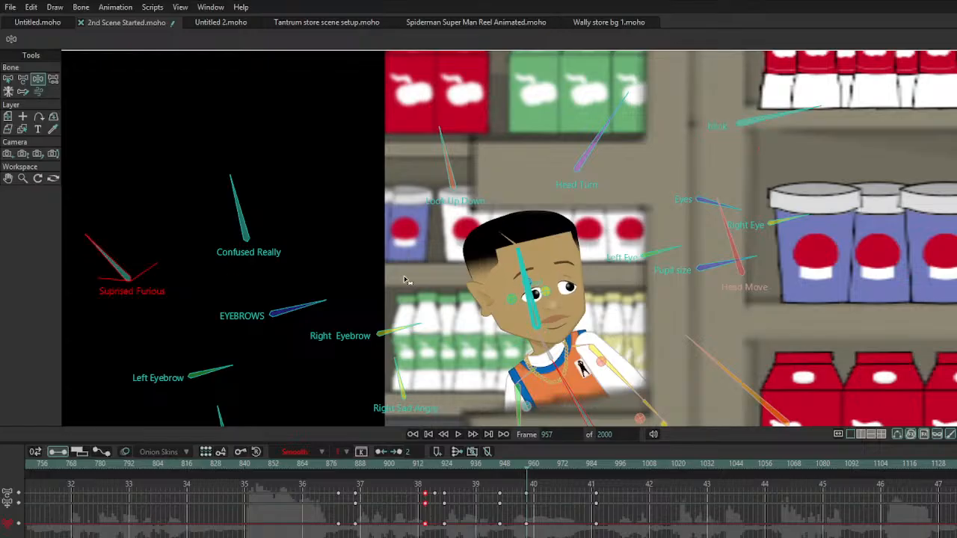
key(ctrl+z)
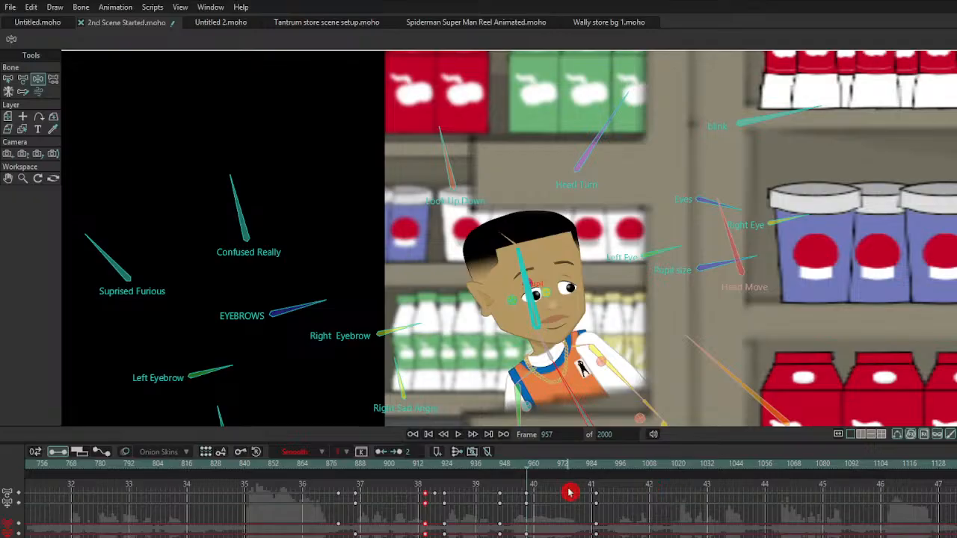
Step: Delete the dark-haired boy's head keyframes at frame 986 and play back from his entrance into the close-up
drag(582, 499, 707, 536)
key(Delete)
click(343, 467)
click(459, 435)
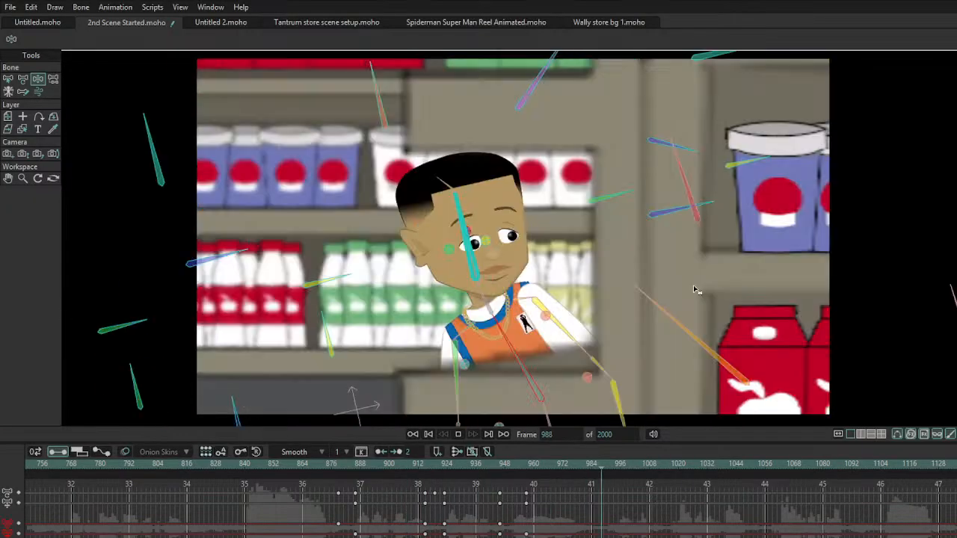
click(710, 485)
Step: Set a head keyframe at frame 999 and close the dark-haired boy's eyes with the blink control at frame 1003
mouse_move(615, 465)
mouse_down()
mouse_move(548, 467)
mouse_move(631, 472)
mouse_up()
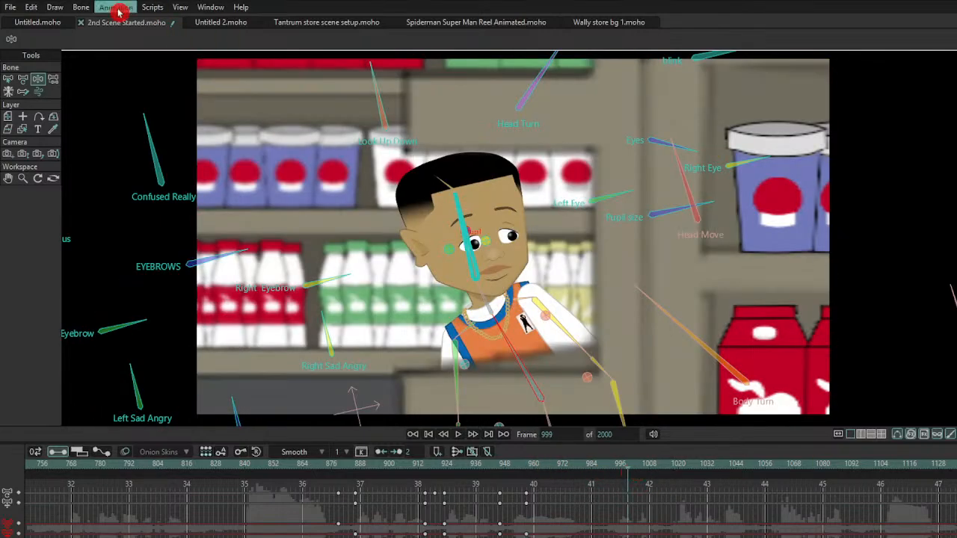
key(ctrl+Right)
key(ctrl+Right)
key(ctrl+Right)
key(ctrl+Right)
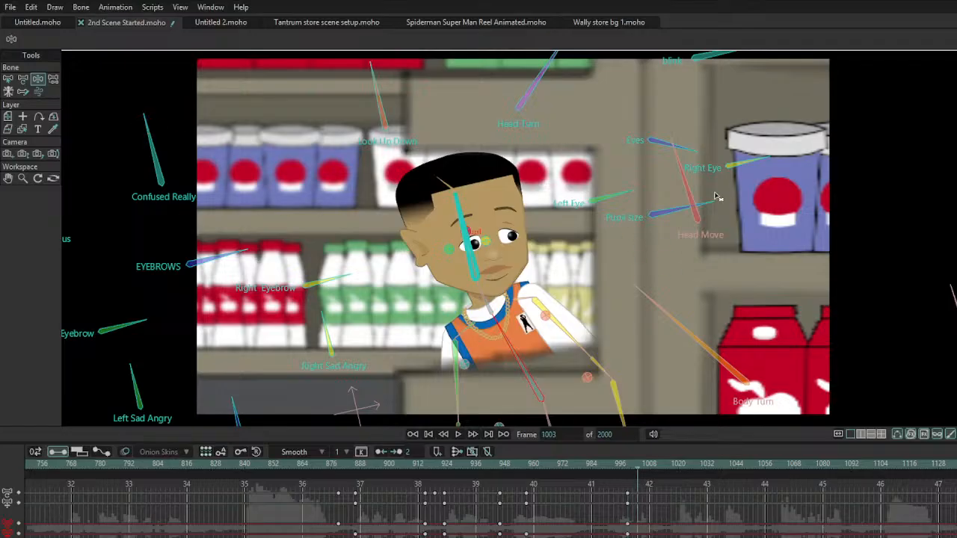
drag(708, 59, 710, 63)
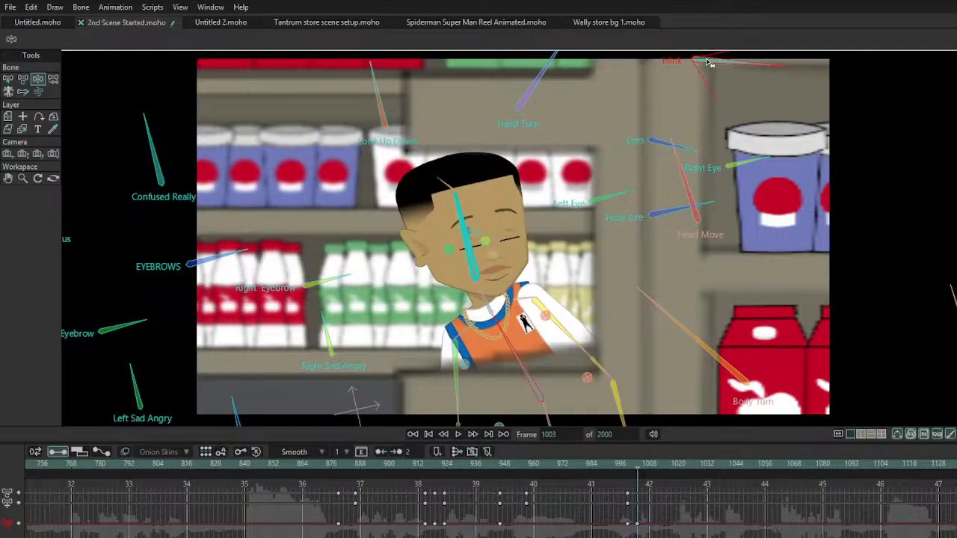
Step: Copy the open-eye head keyframes from frame 999 to frame 1007 to finish the second blink
drag(615, 482, 633, 533)
key(ctrl+Right)
key(ctrl+Right)
key(ctrl+Right)
key(ctrl+Right)
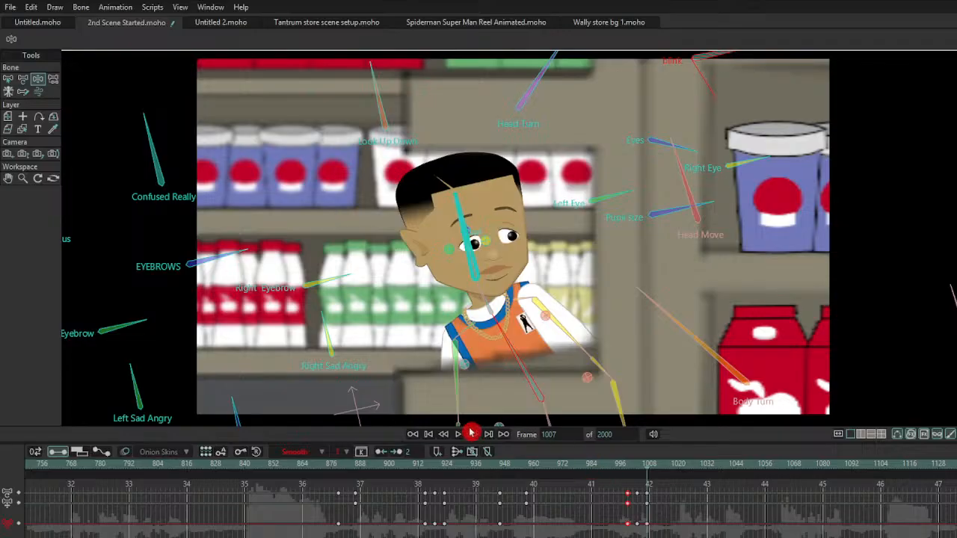
Step: Return to frame 0 and show a longer stretch of the timeline for reviewing the scene
click(429, 434)
scroll(528, 307, down, 3)
scroll(528, 307, up, 3)
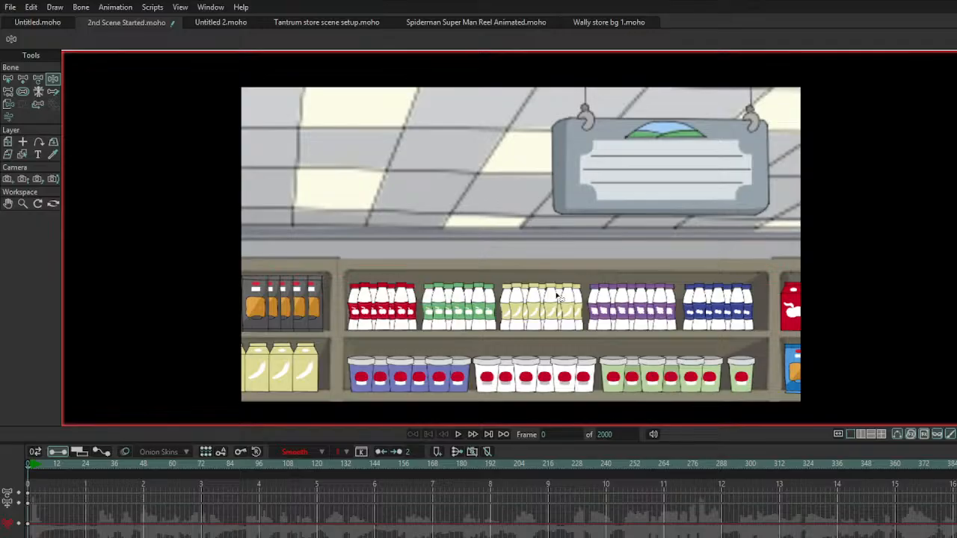
click(946, 440)
scroll(494, 499, down, 3)
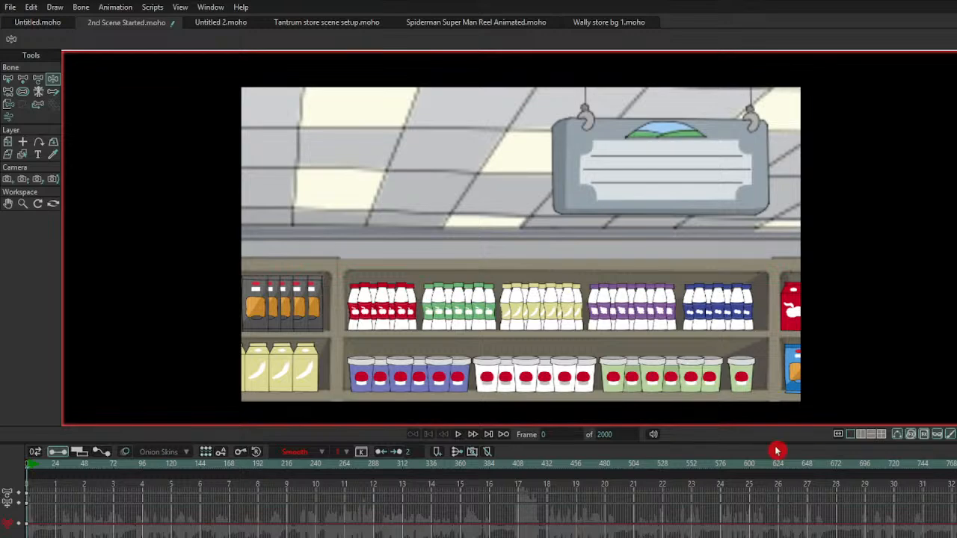
click(599, 495)
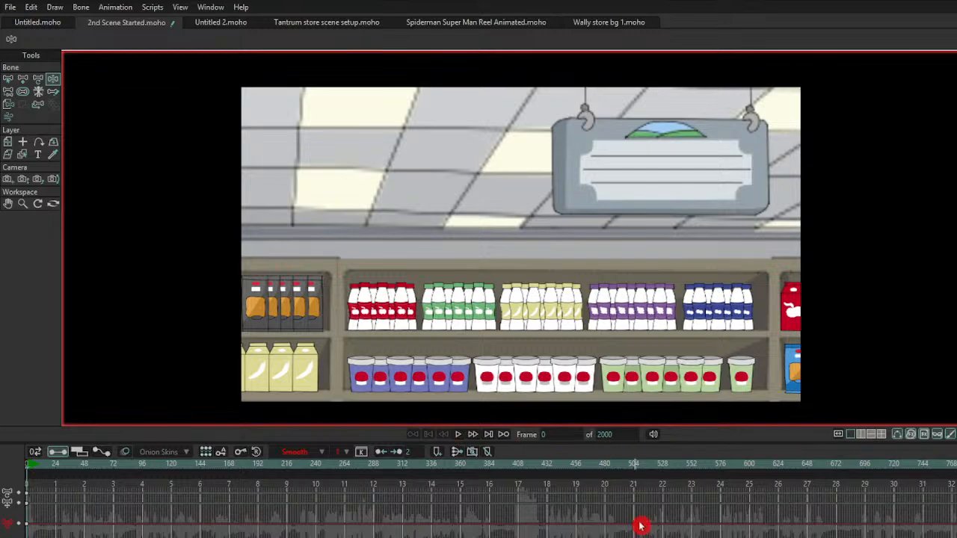